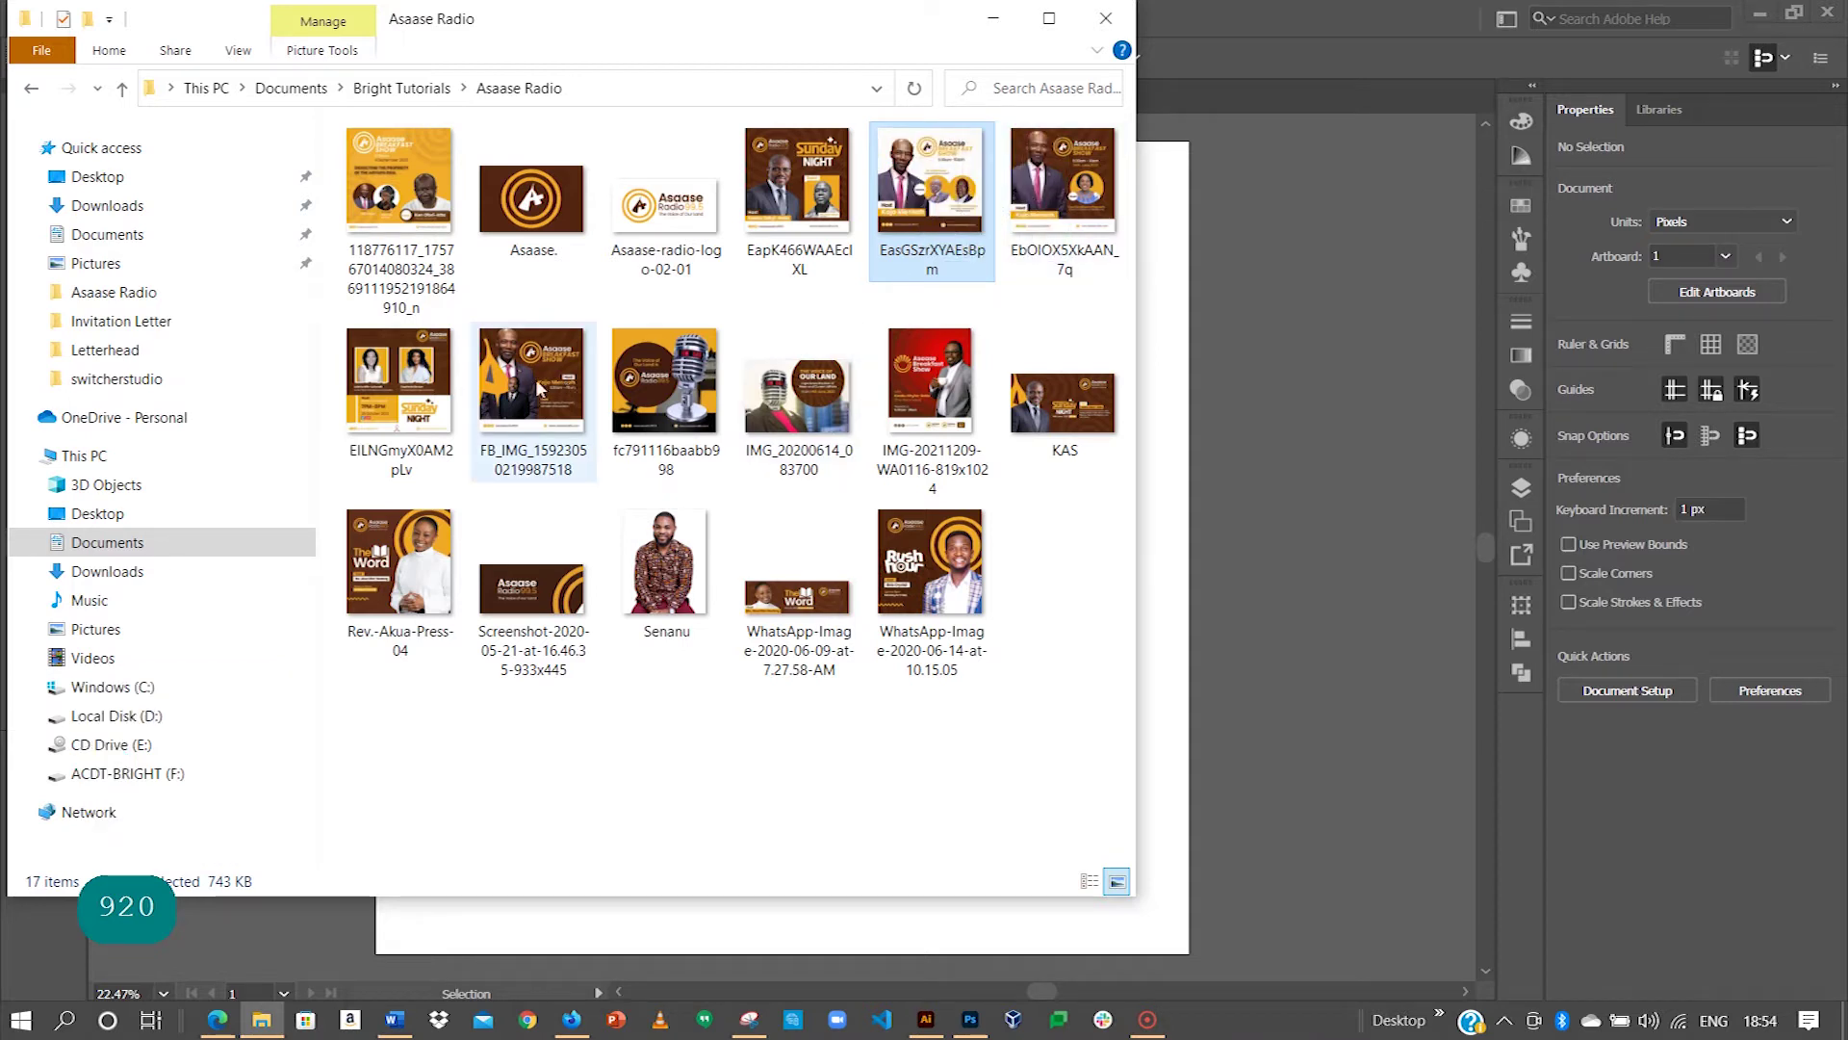
Step: Drag the EasGSzrXYAEsBpm flyer from File Explorer onto the Illustrator artboard
click(570, 410)
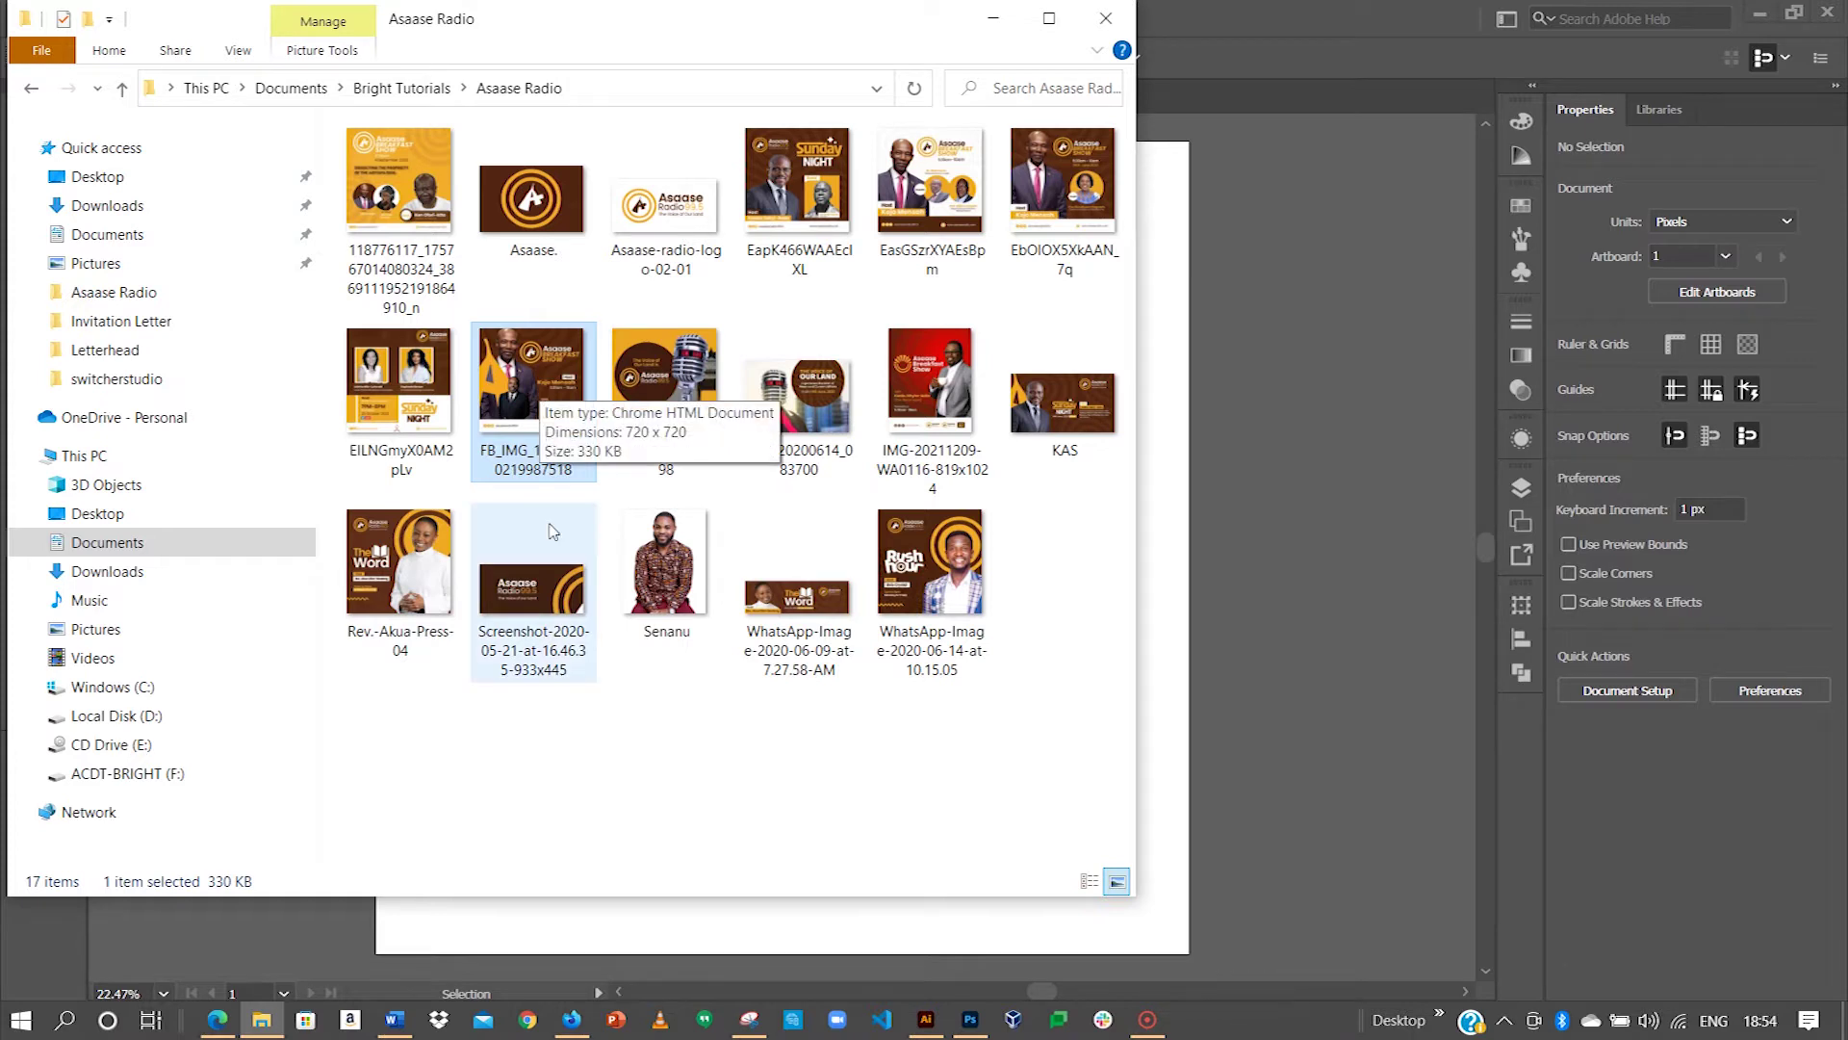
click(1063, 400)
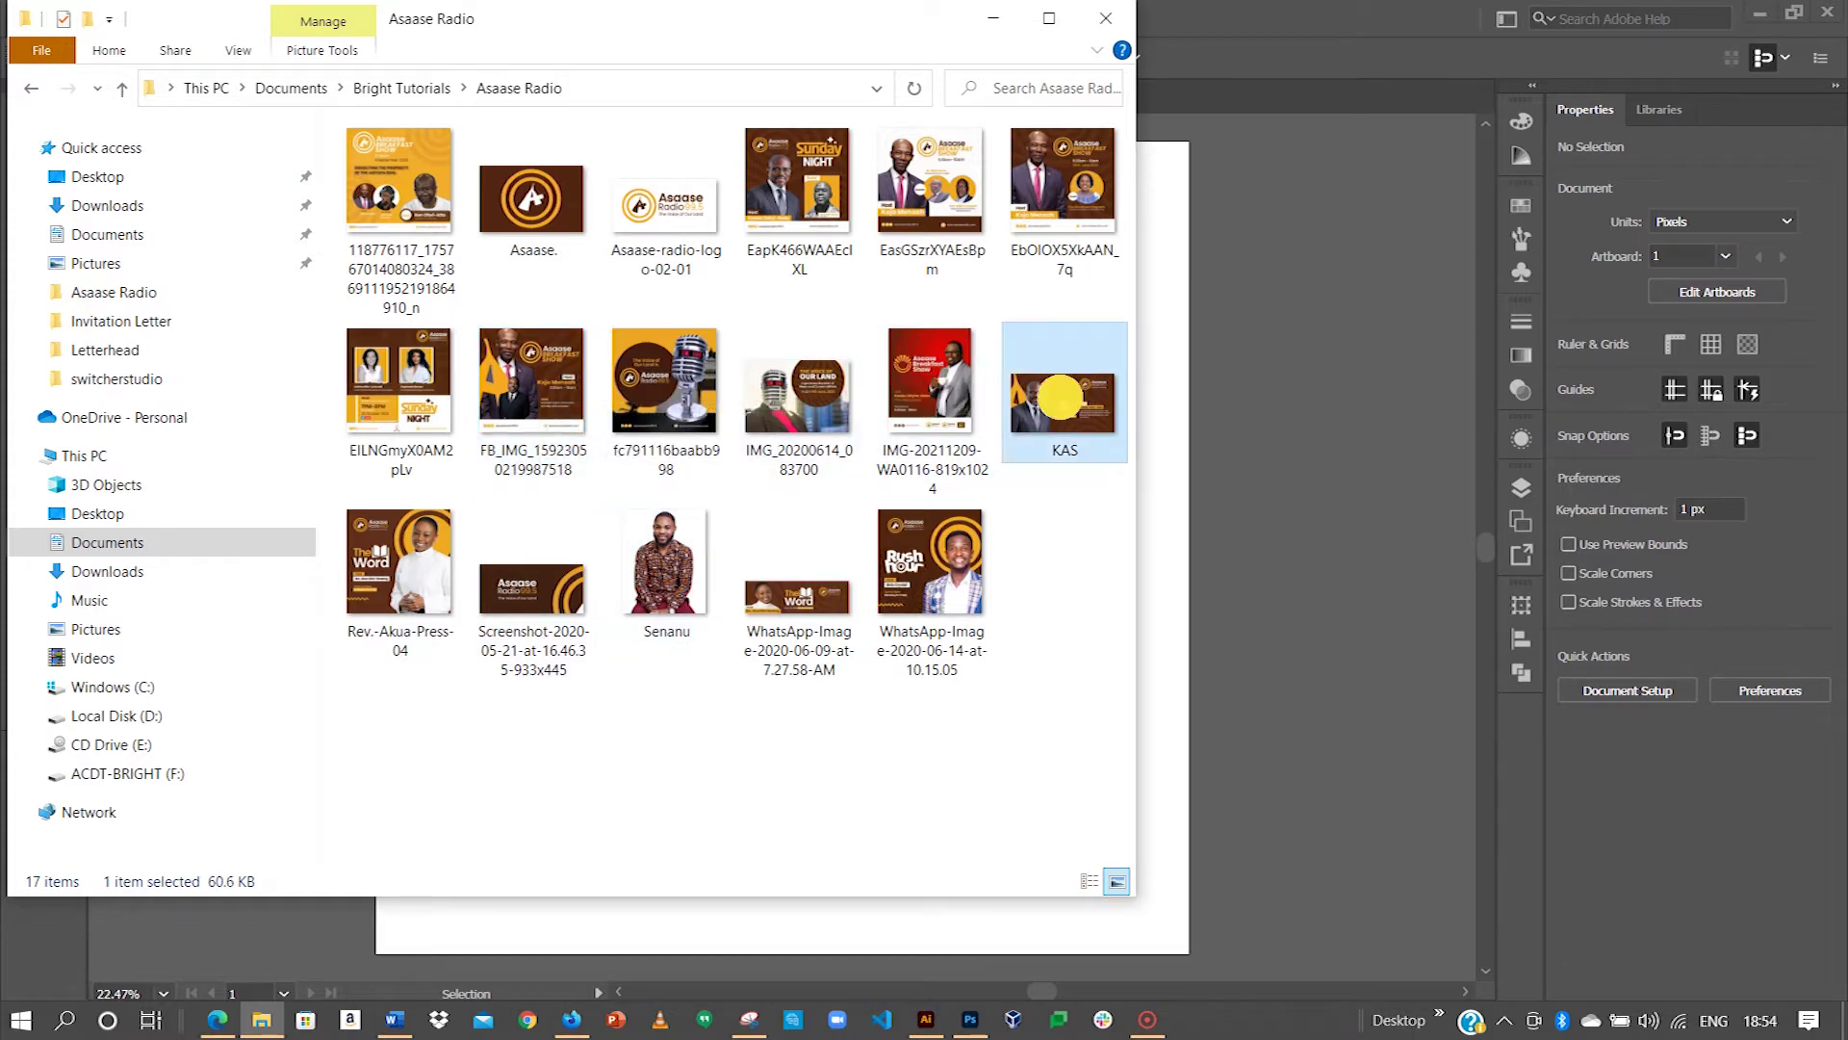
click(931, 191)
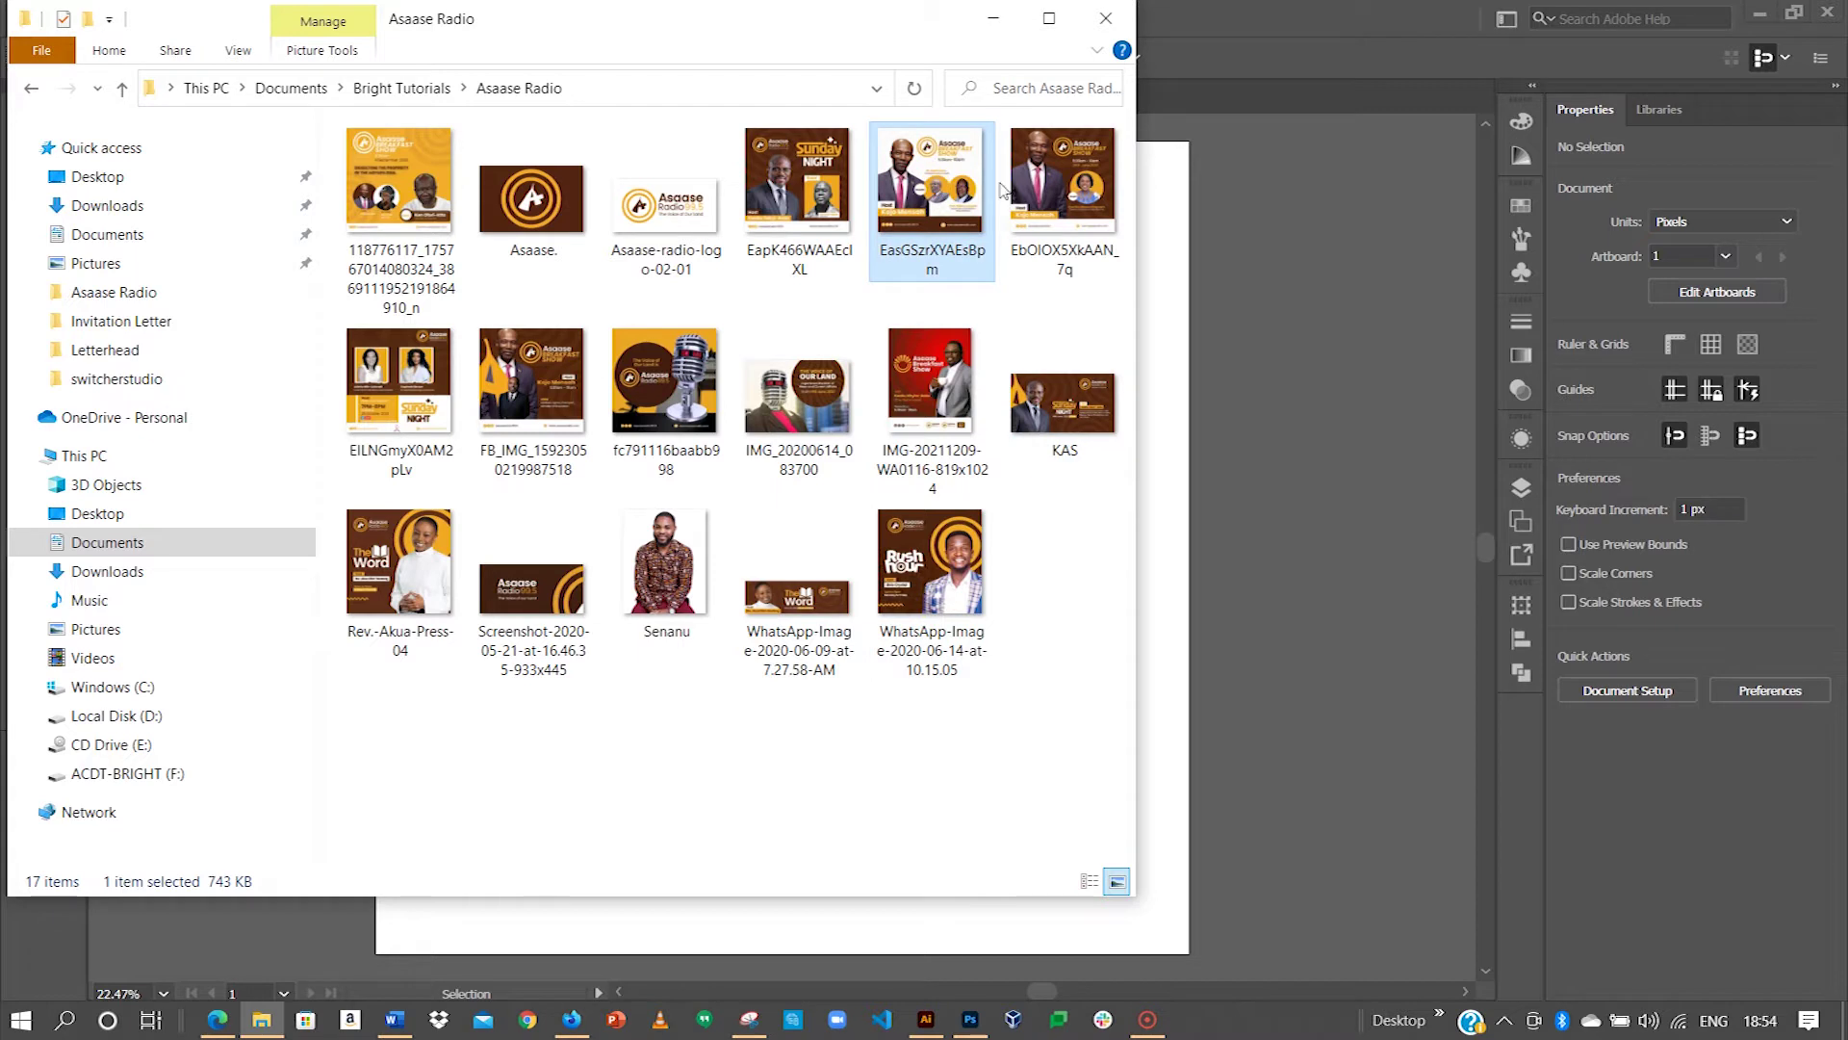
click(1029, 182)
key(Left)
drag(1054, 178, 1158, 369)
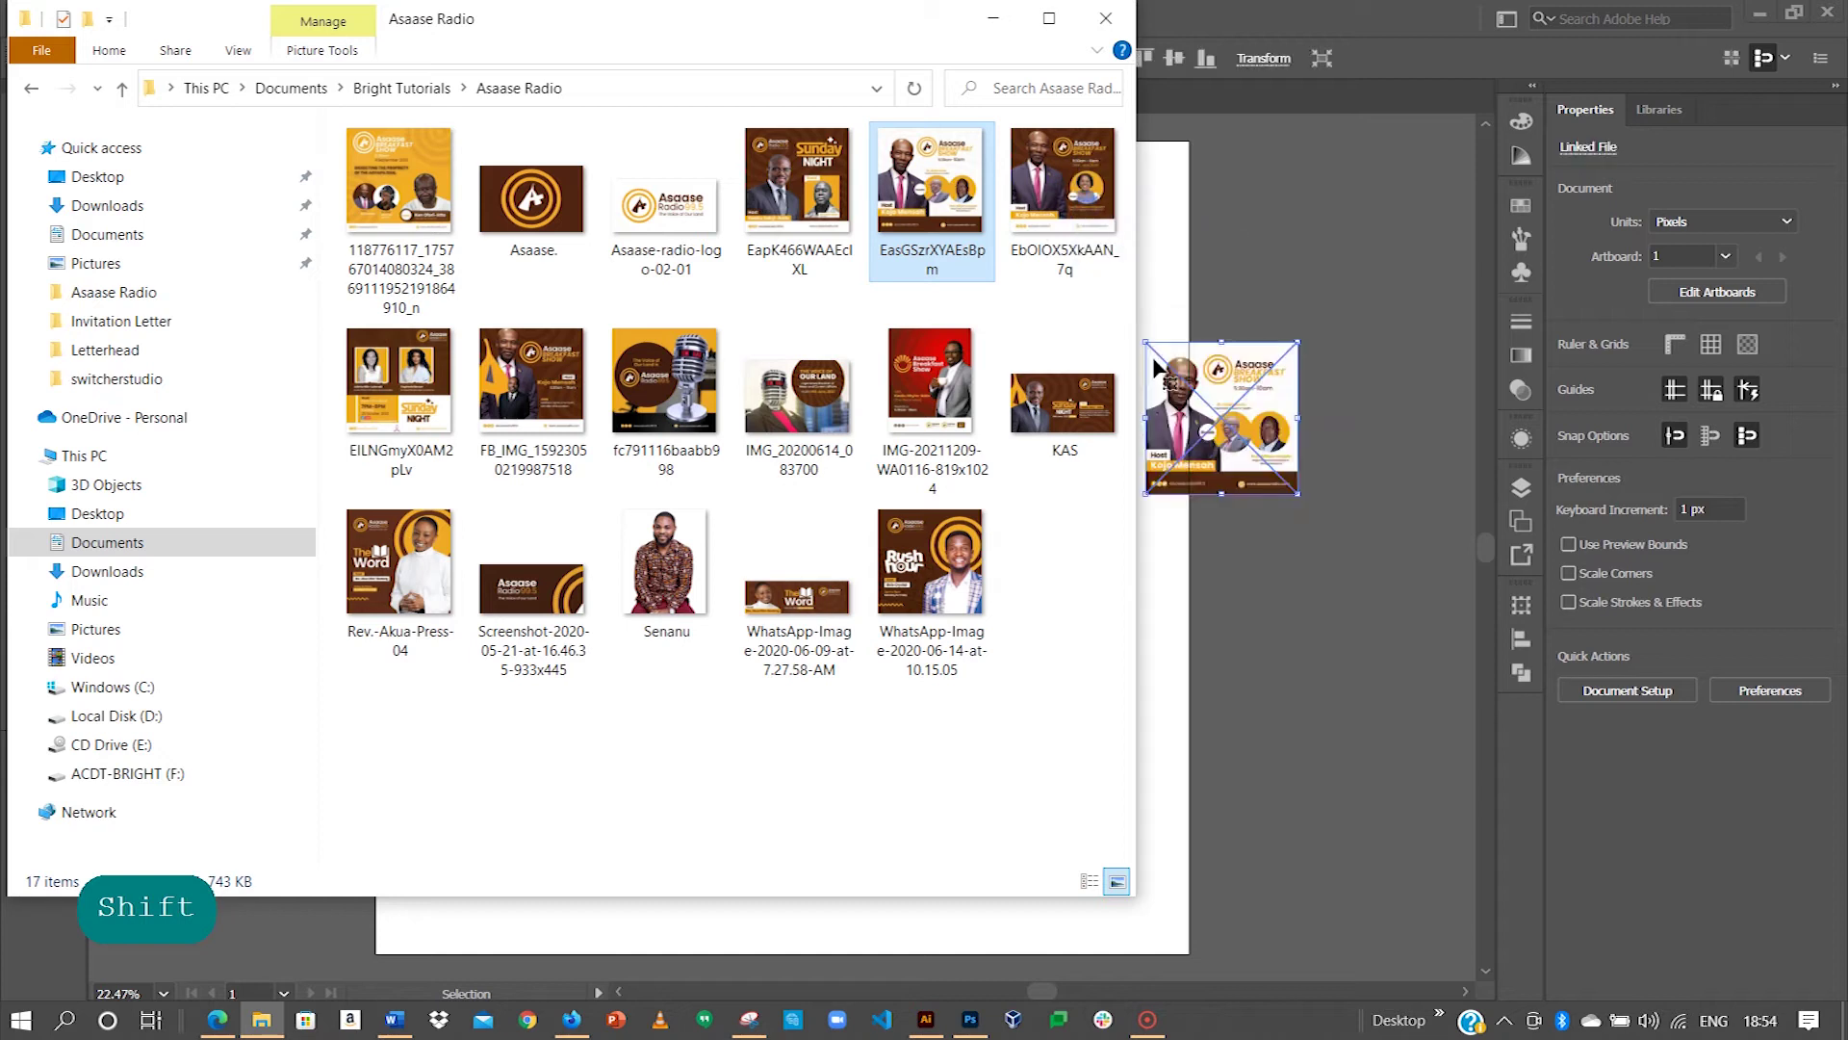
Step: Place the EbOIOX5XkAAN_7q flyer as a linked image and move the large flyer left
click(1053, 183)
drag(1045, 183, 1275, 320)
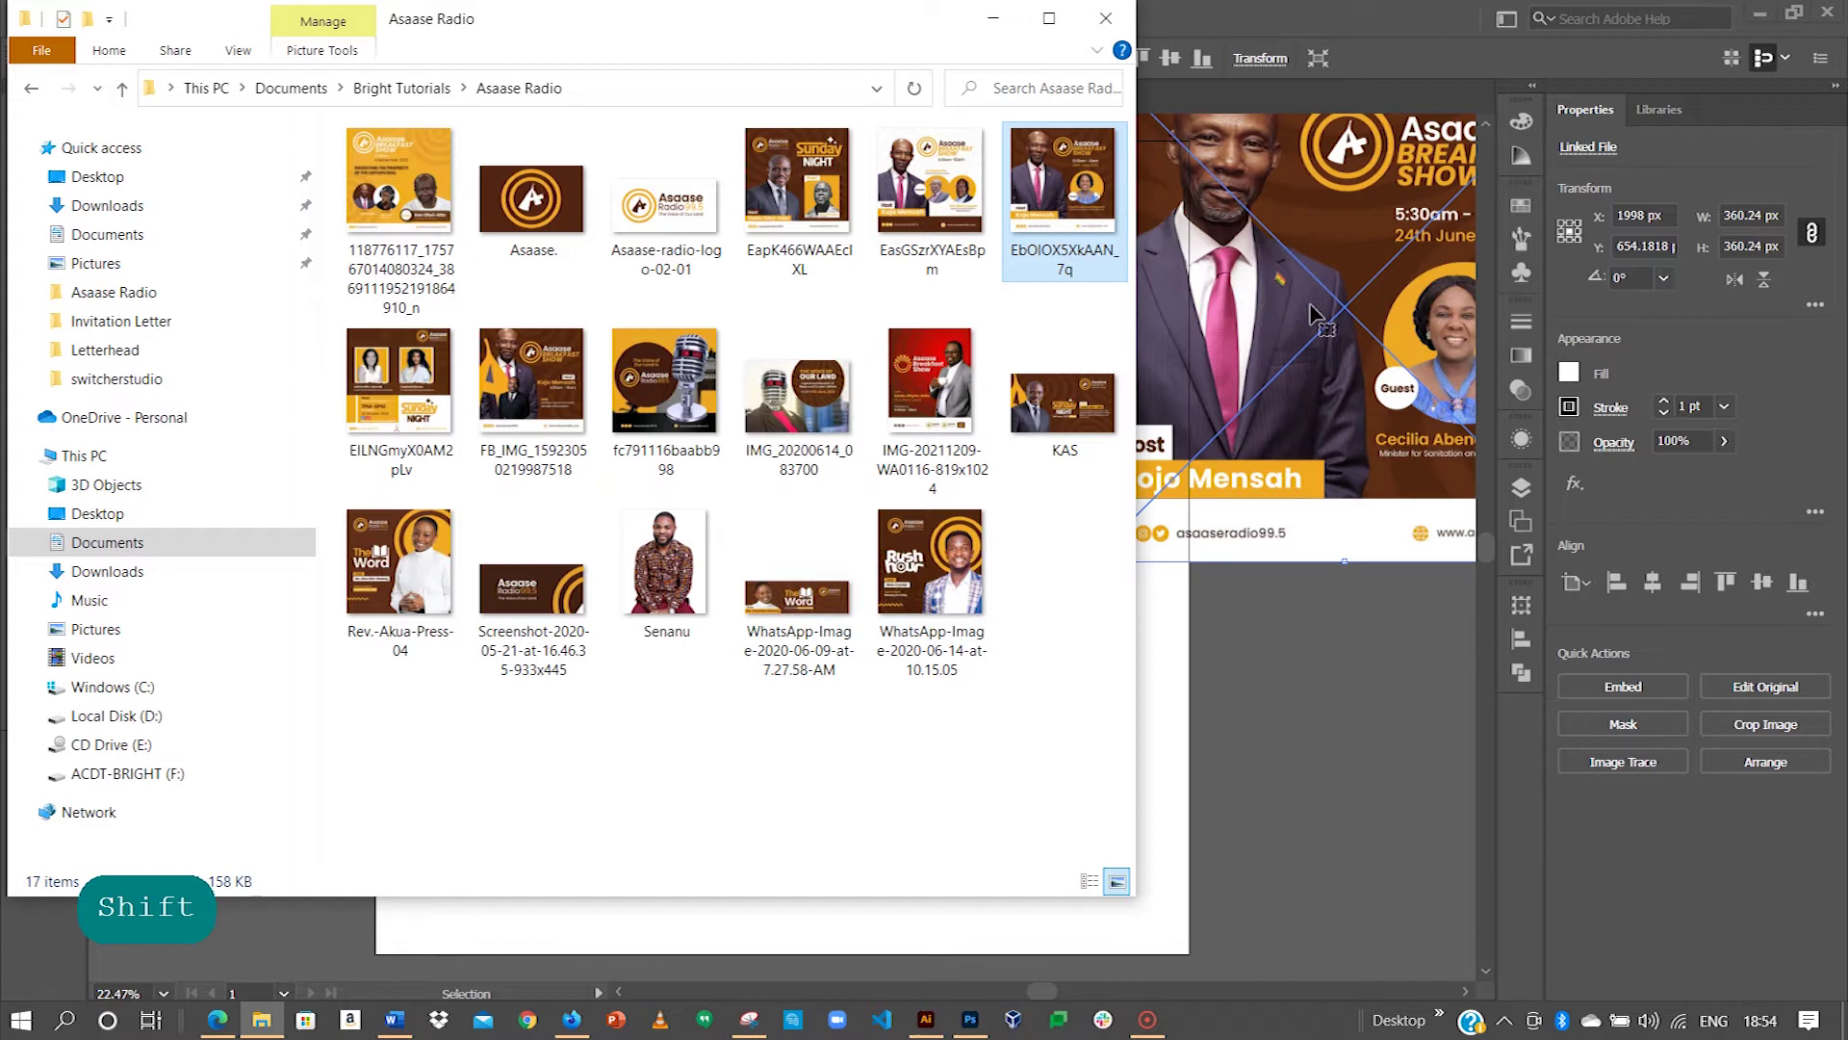
click(1268, 348)
drag(1198, 366, 394, 621)
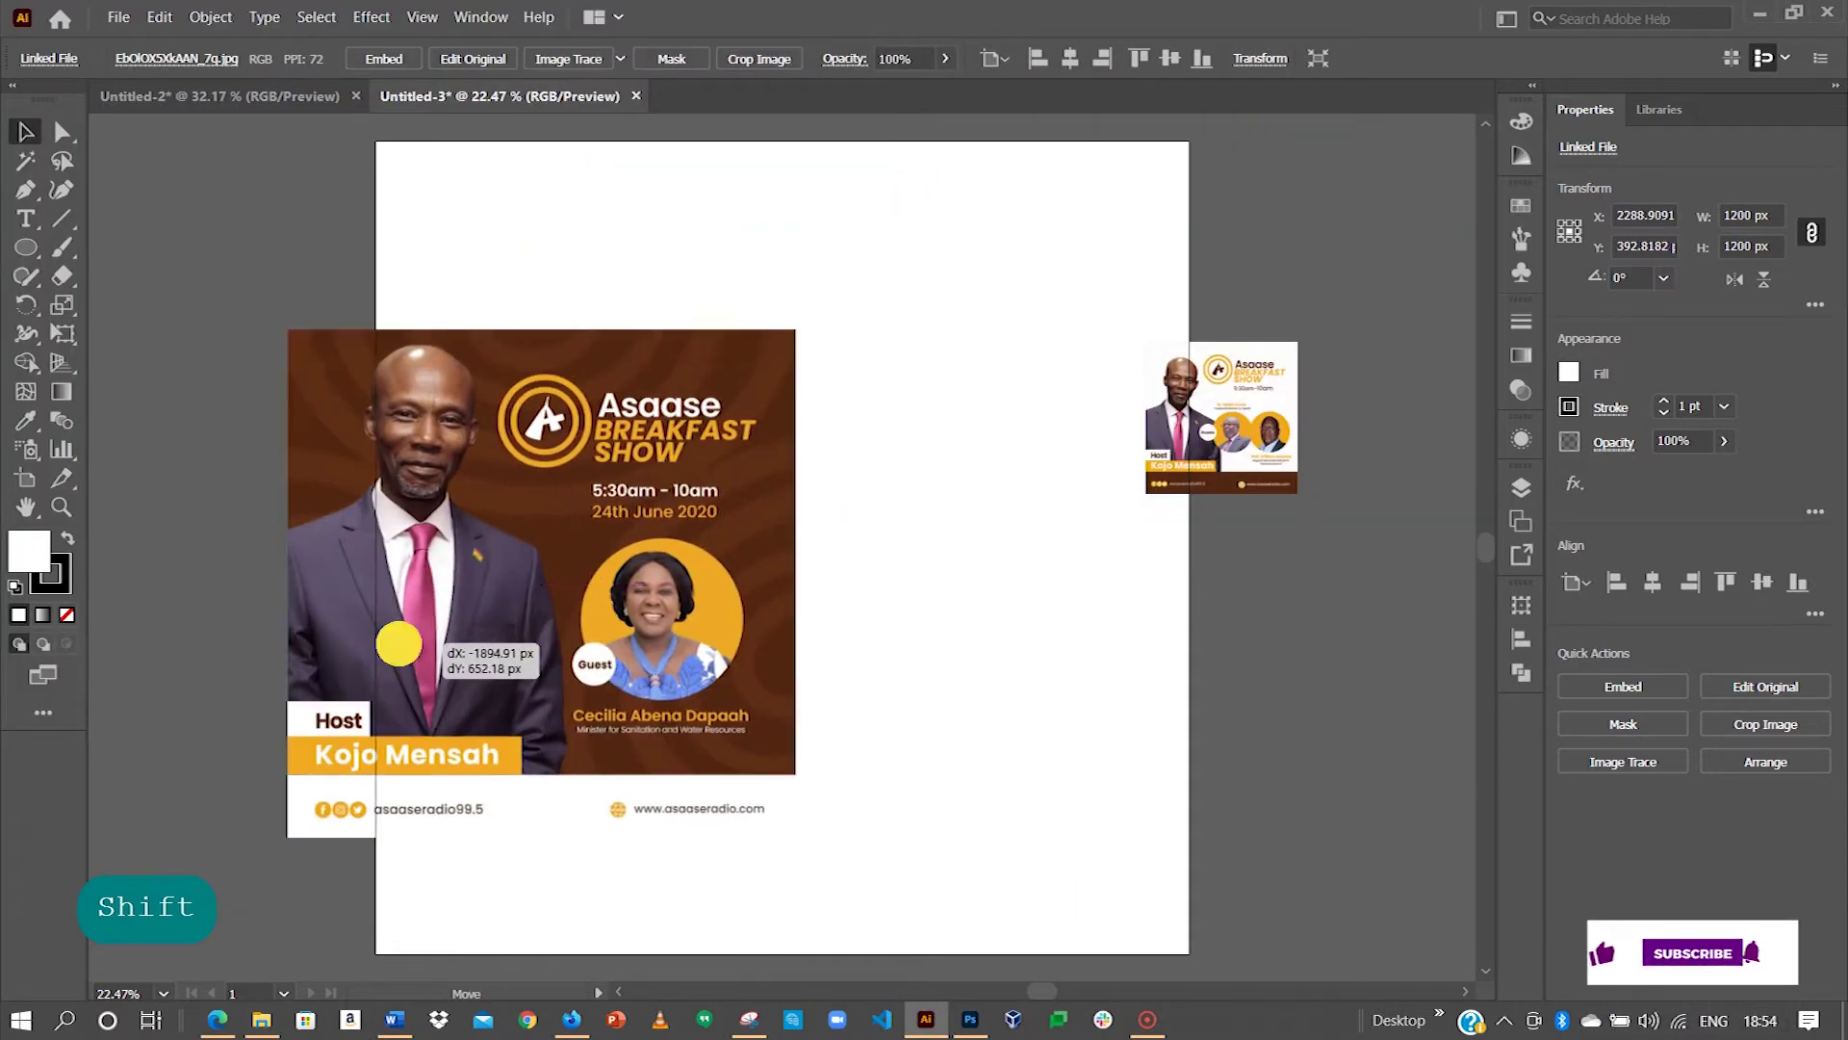
Step: Position the Asaase Breakfast Show reference flyer just left of the blank artboard
drag(1153, 437, 1305, 374)
key(space)
drag(893, 409, 1167, 317)
drag(1035, 362, 590, 487)
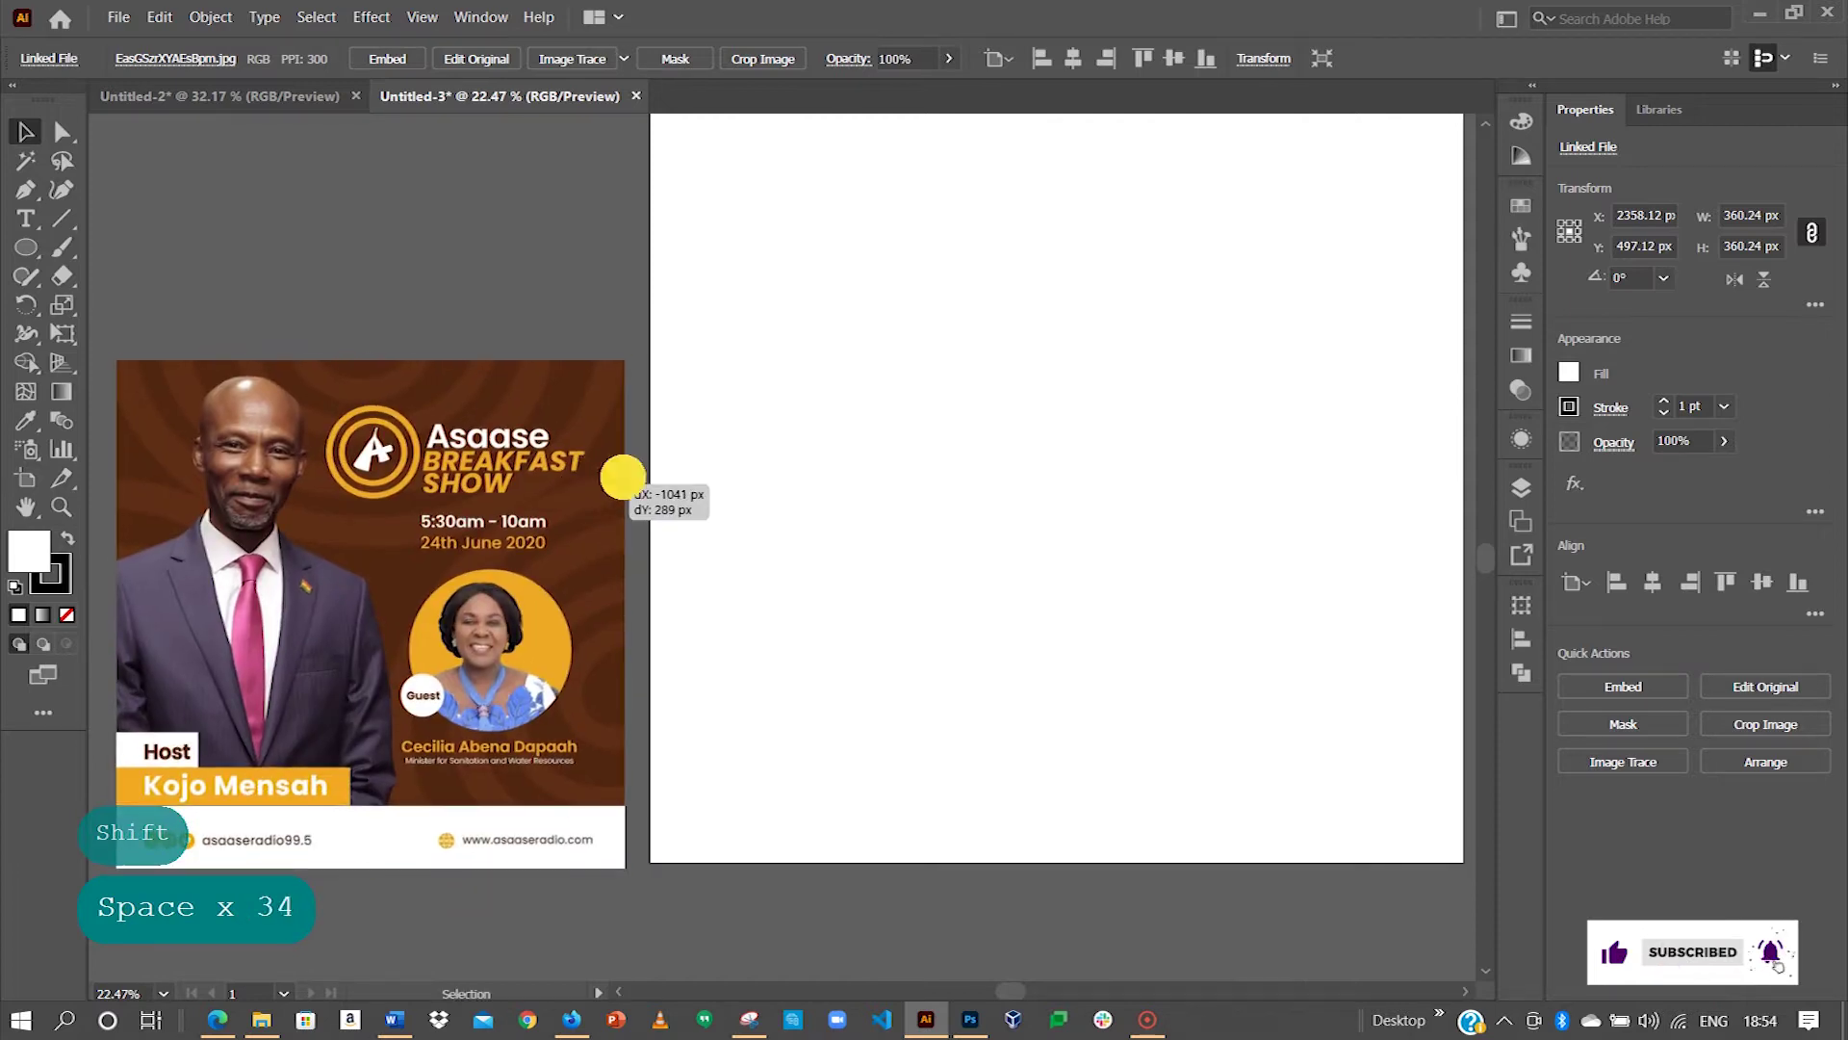
drag(714, 401, 838, 524)
drag(922, 382, 878, 540)
drag(882, 467, 918, 418)
click(635, 606)
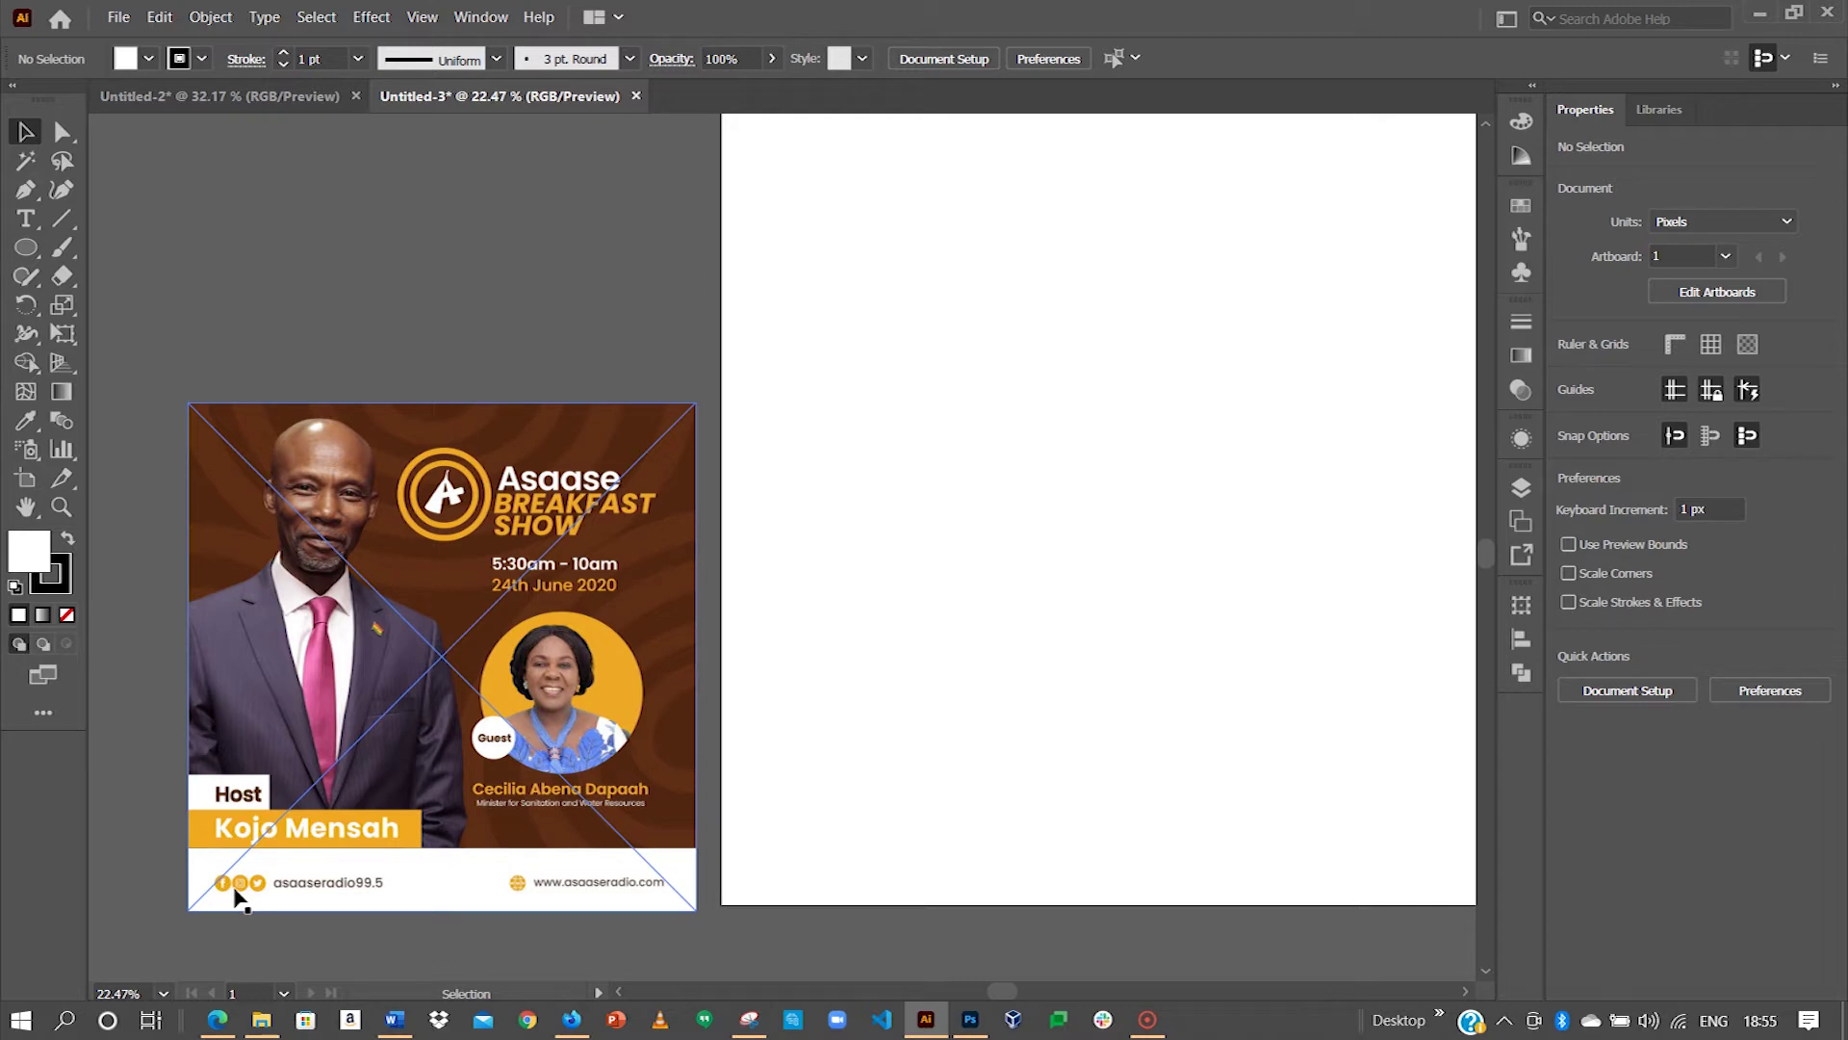
drag(818, 346, 735, 384)
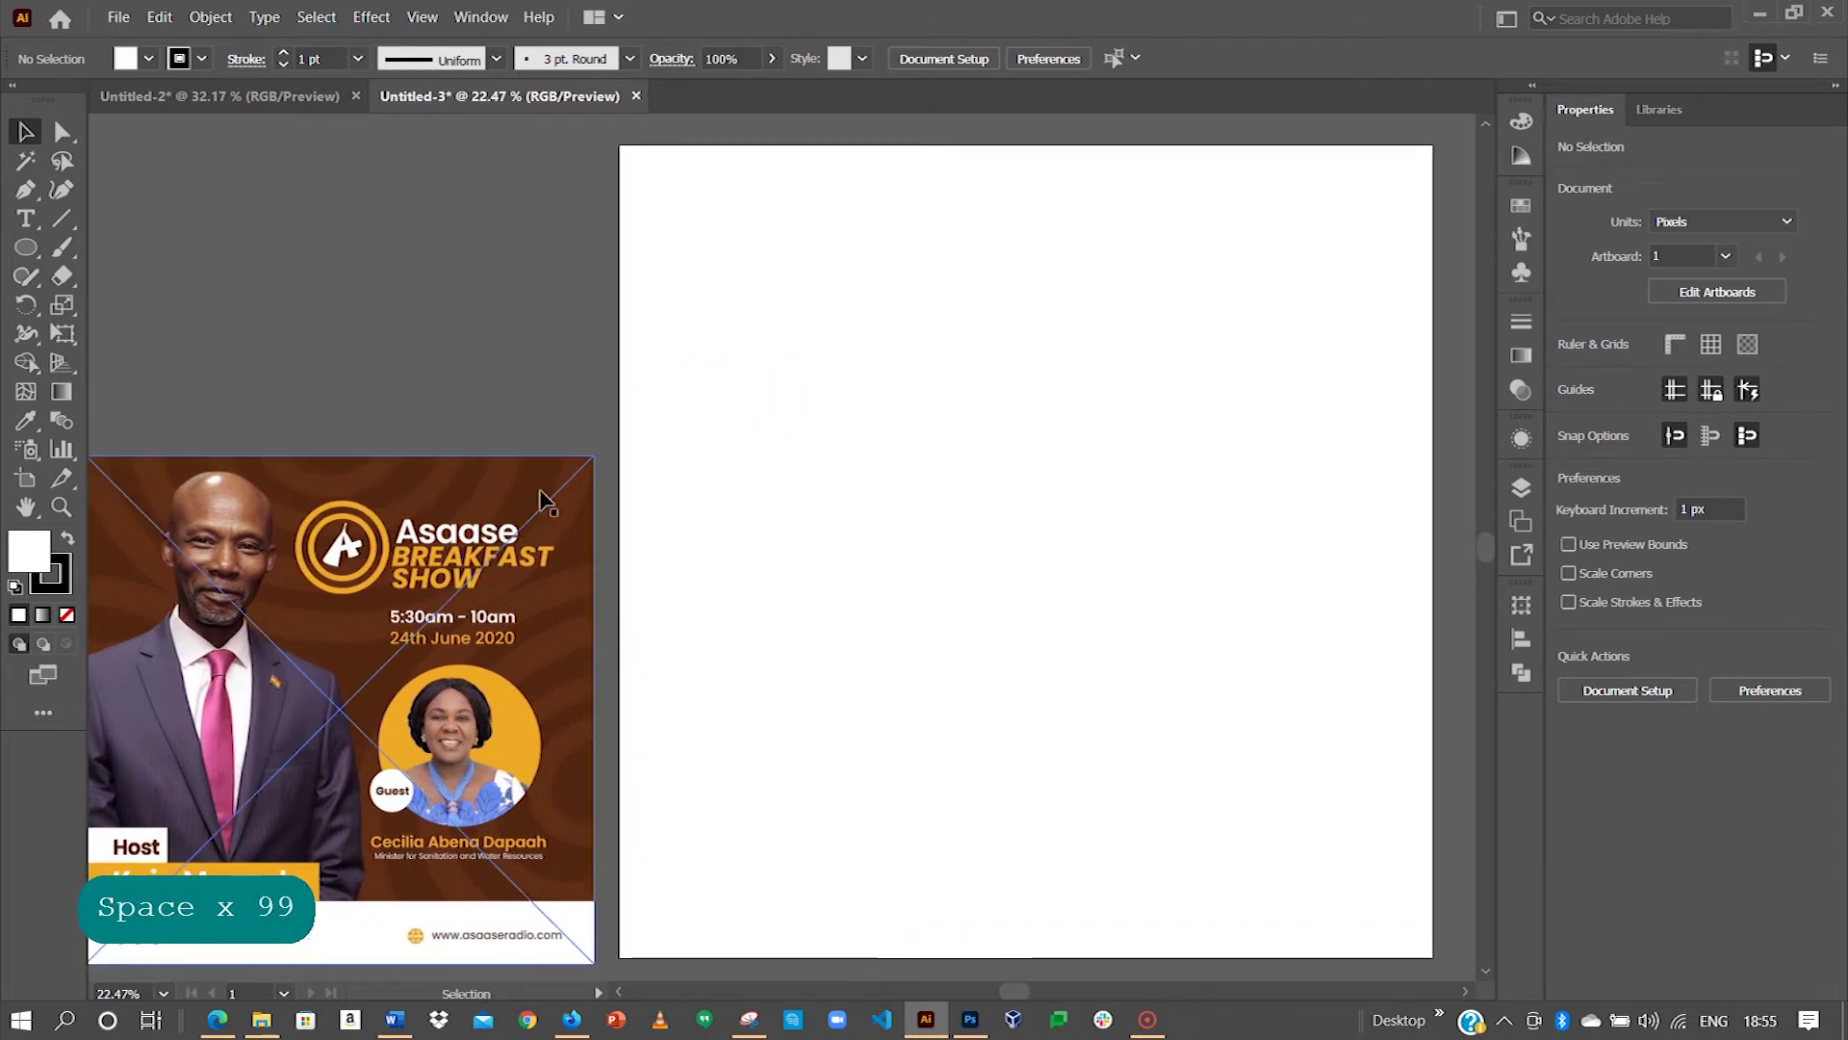
Step: Draw a rectangle covering the entire artboard with the Rectangle Tool
click(22, 252)
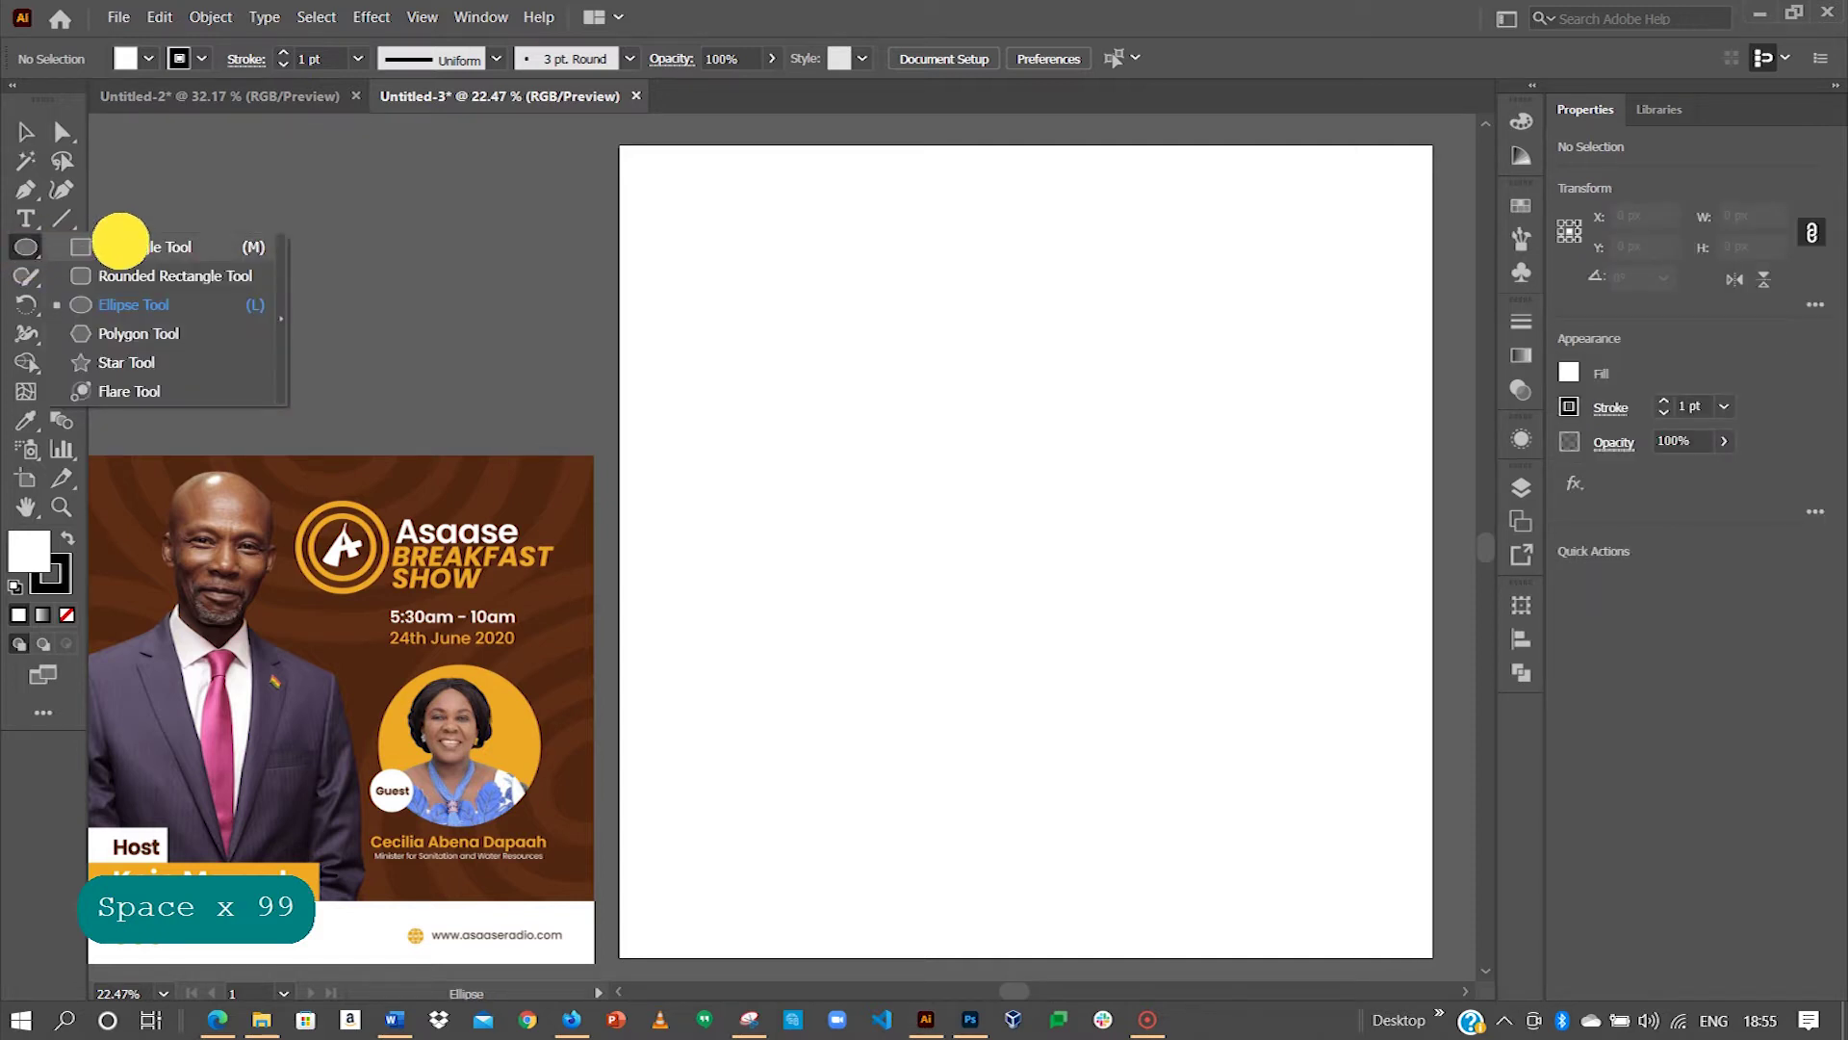
click(119, 243)
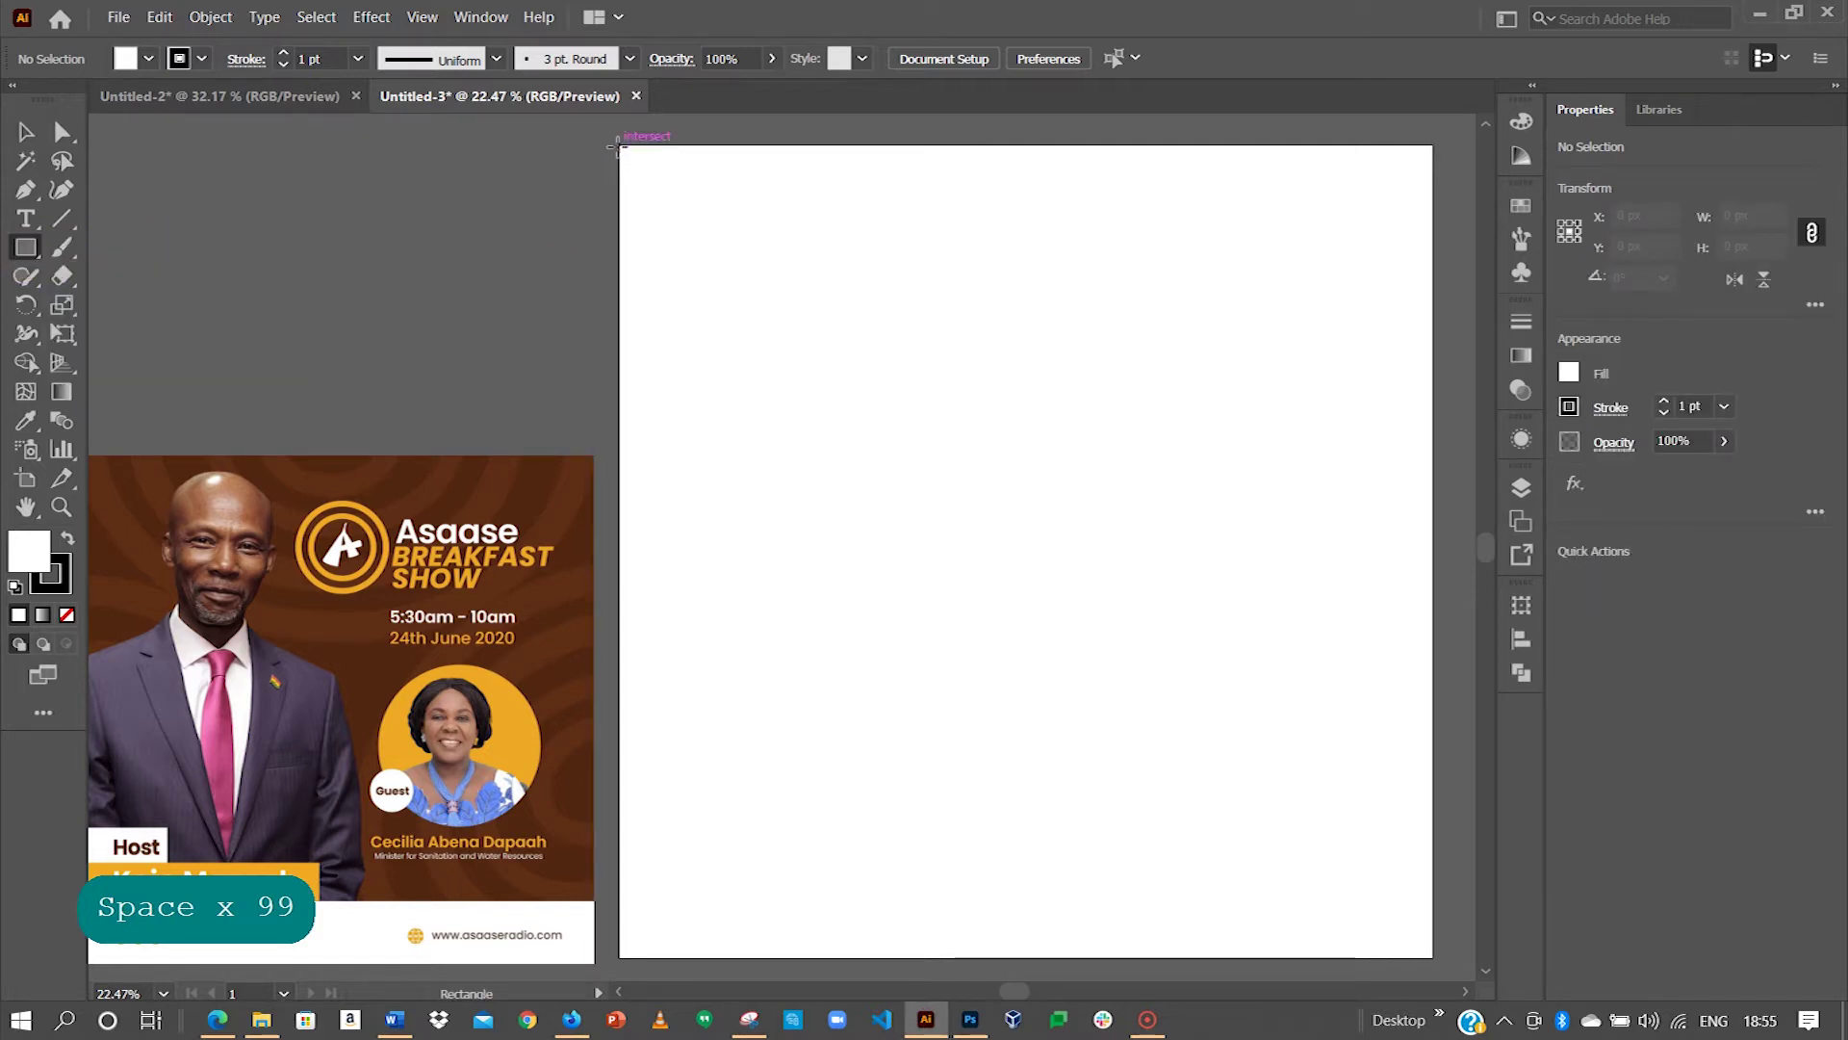
drag(617, 146, 1431, 957)
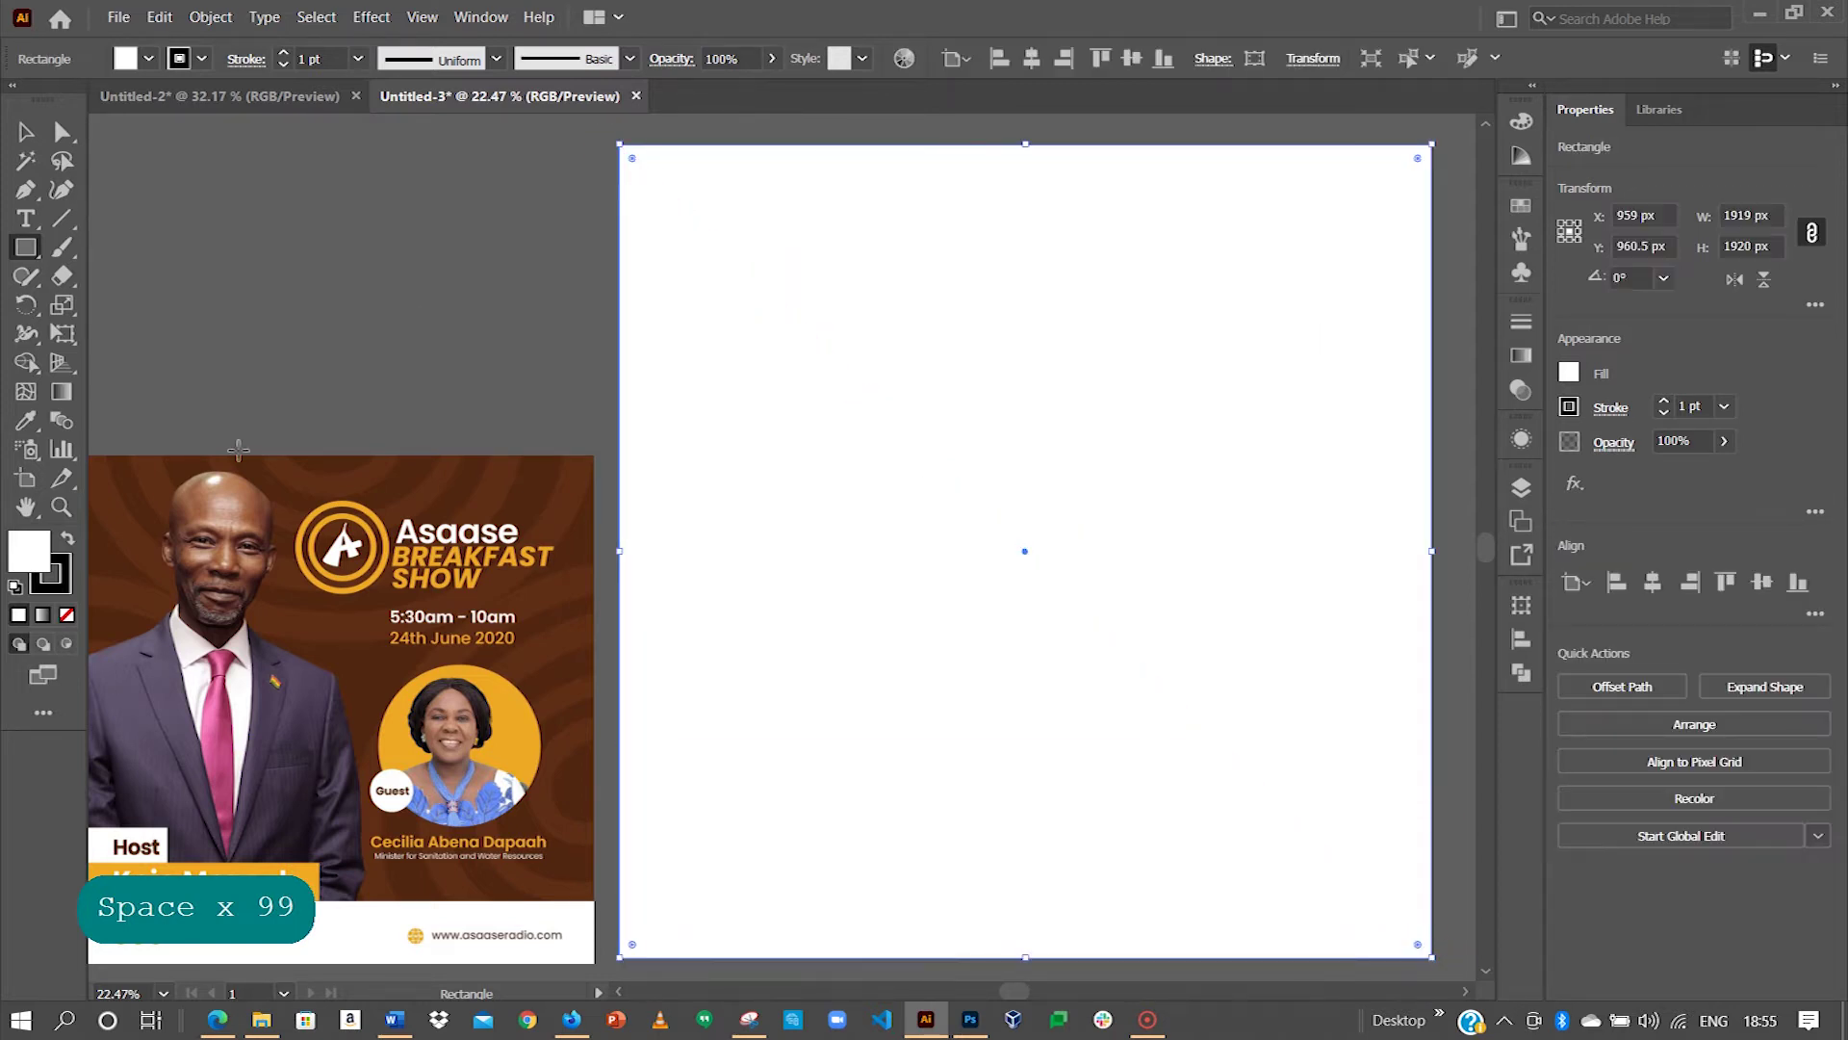
key(v)
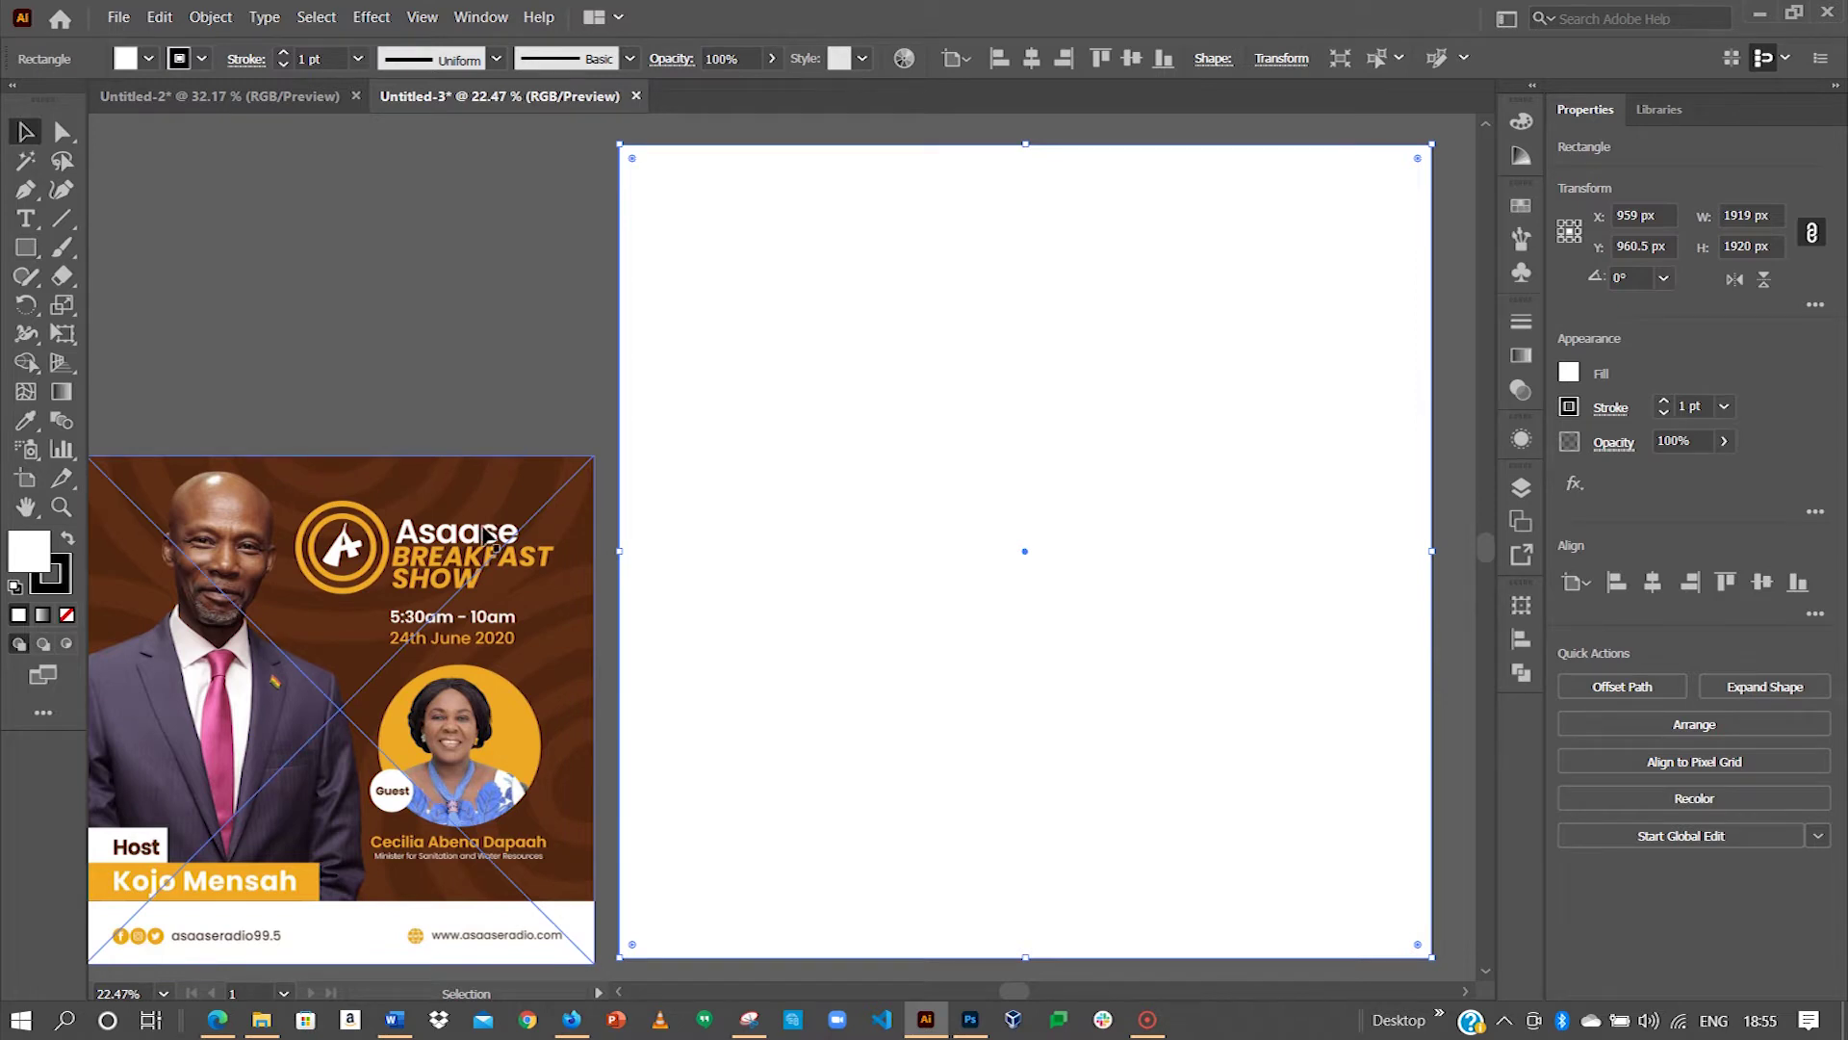
Step: Fill the rectangle with the reference flyer's dark brown using the Eyedropper
drag(489, 535, 483, 259)
key(i)
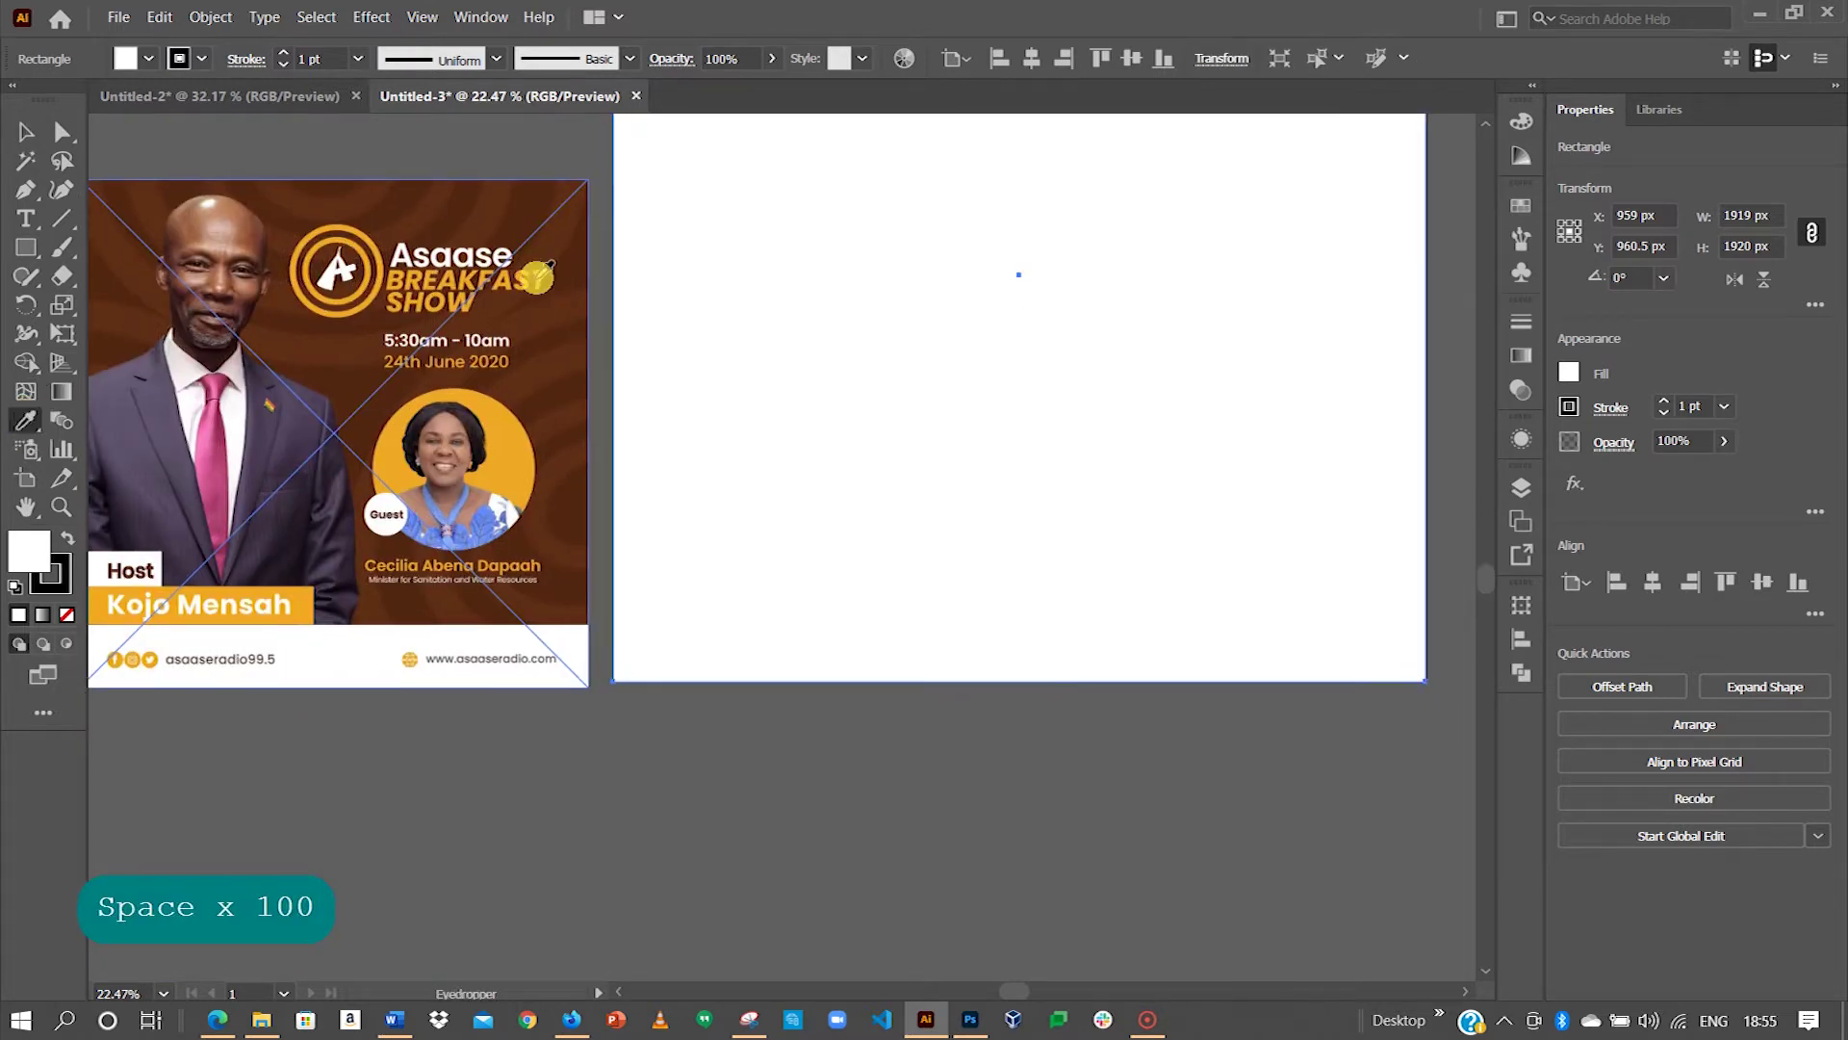
click(586, 248)
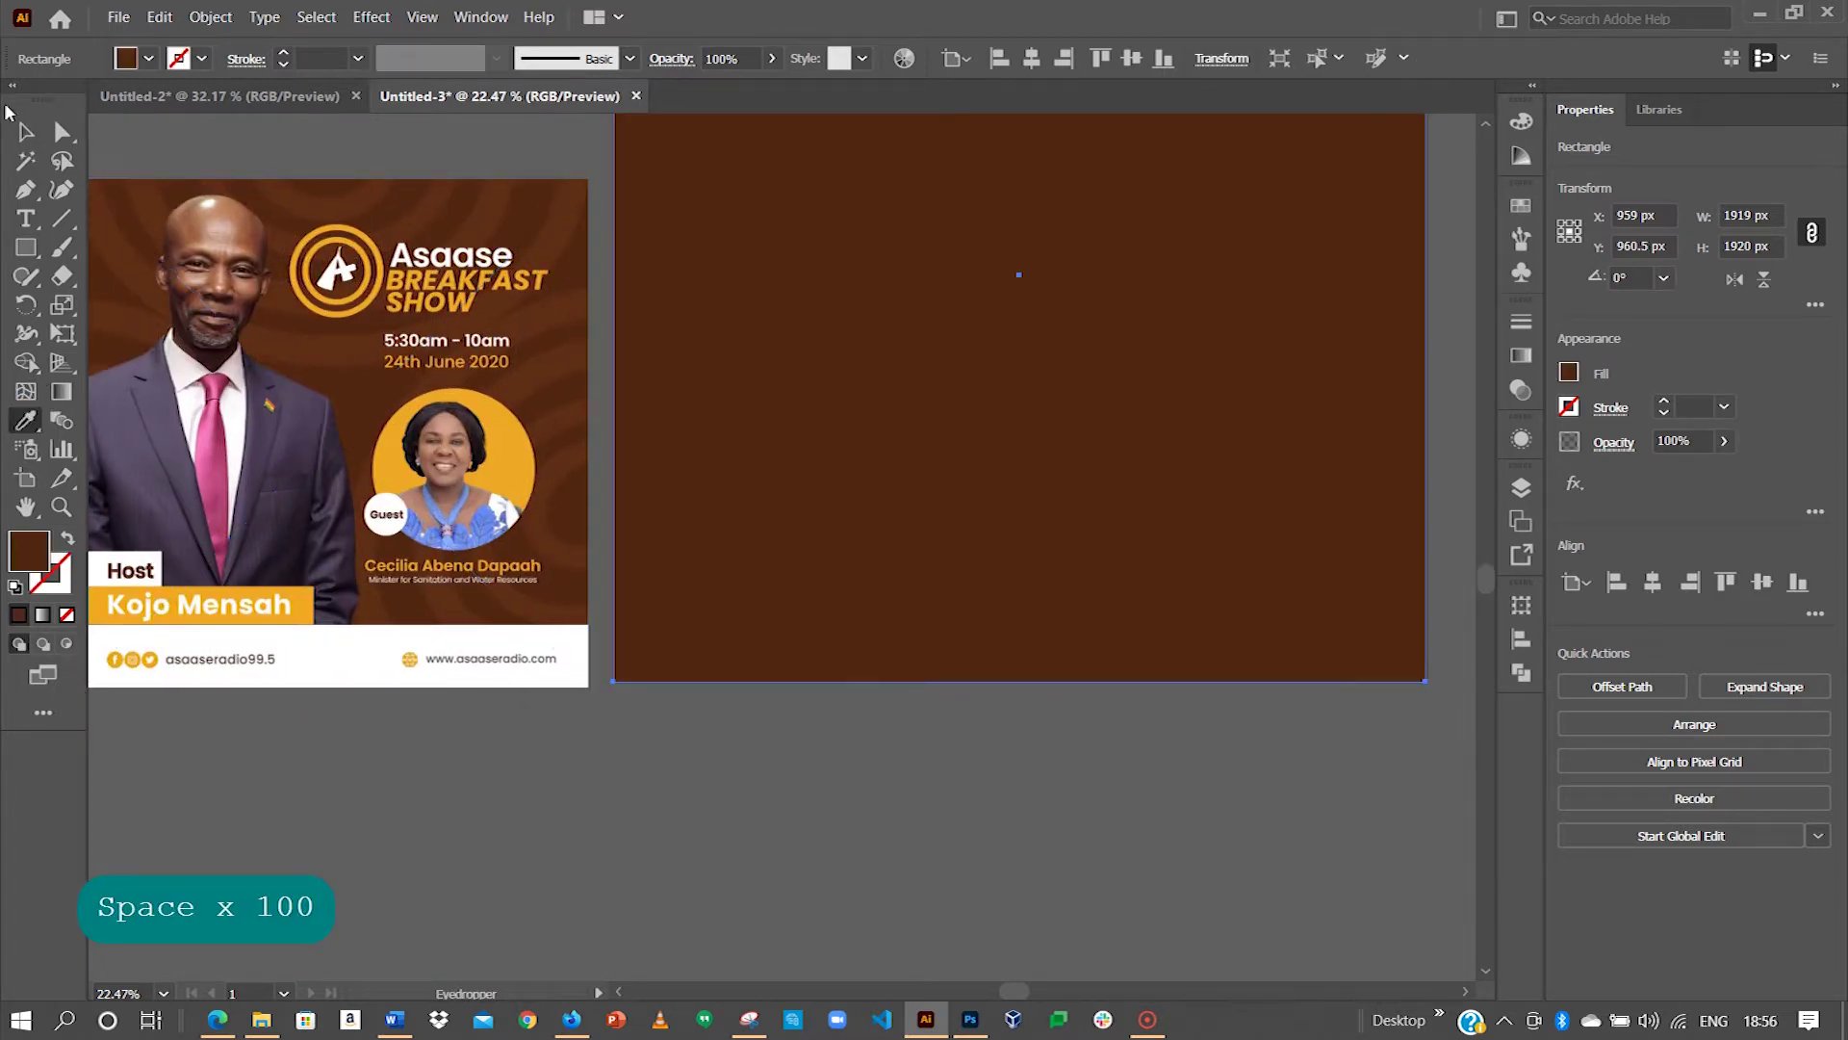
key(v)
drag(584, 214, 558, 479)
click(557, 478)
drag(342, 549, 544, 468)
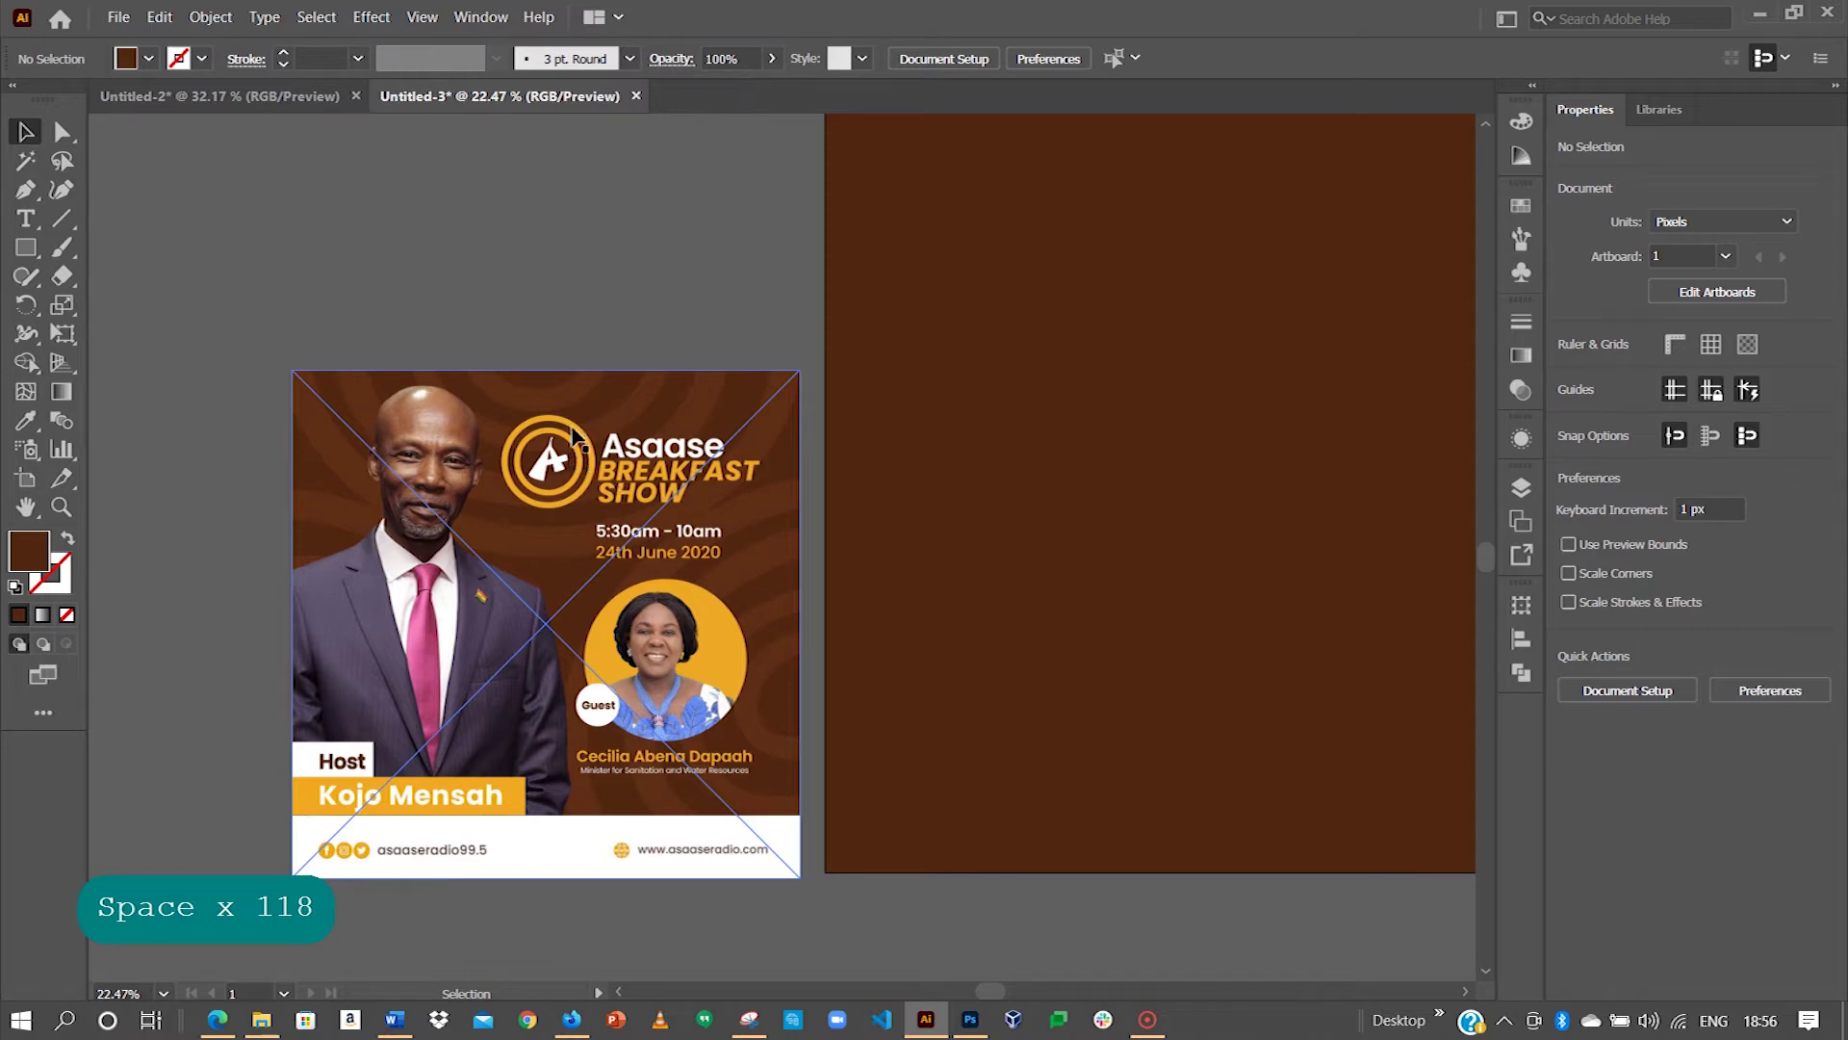
Step: Copy the two orange logo rings from Untitled-2 and paste them into the Untitled-3 flyer
key(space)
drag(833, 372, 287, 111)
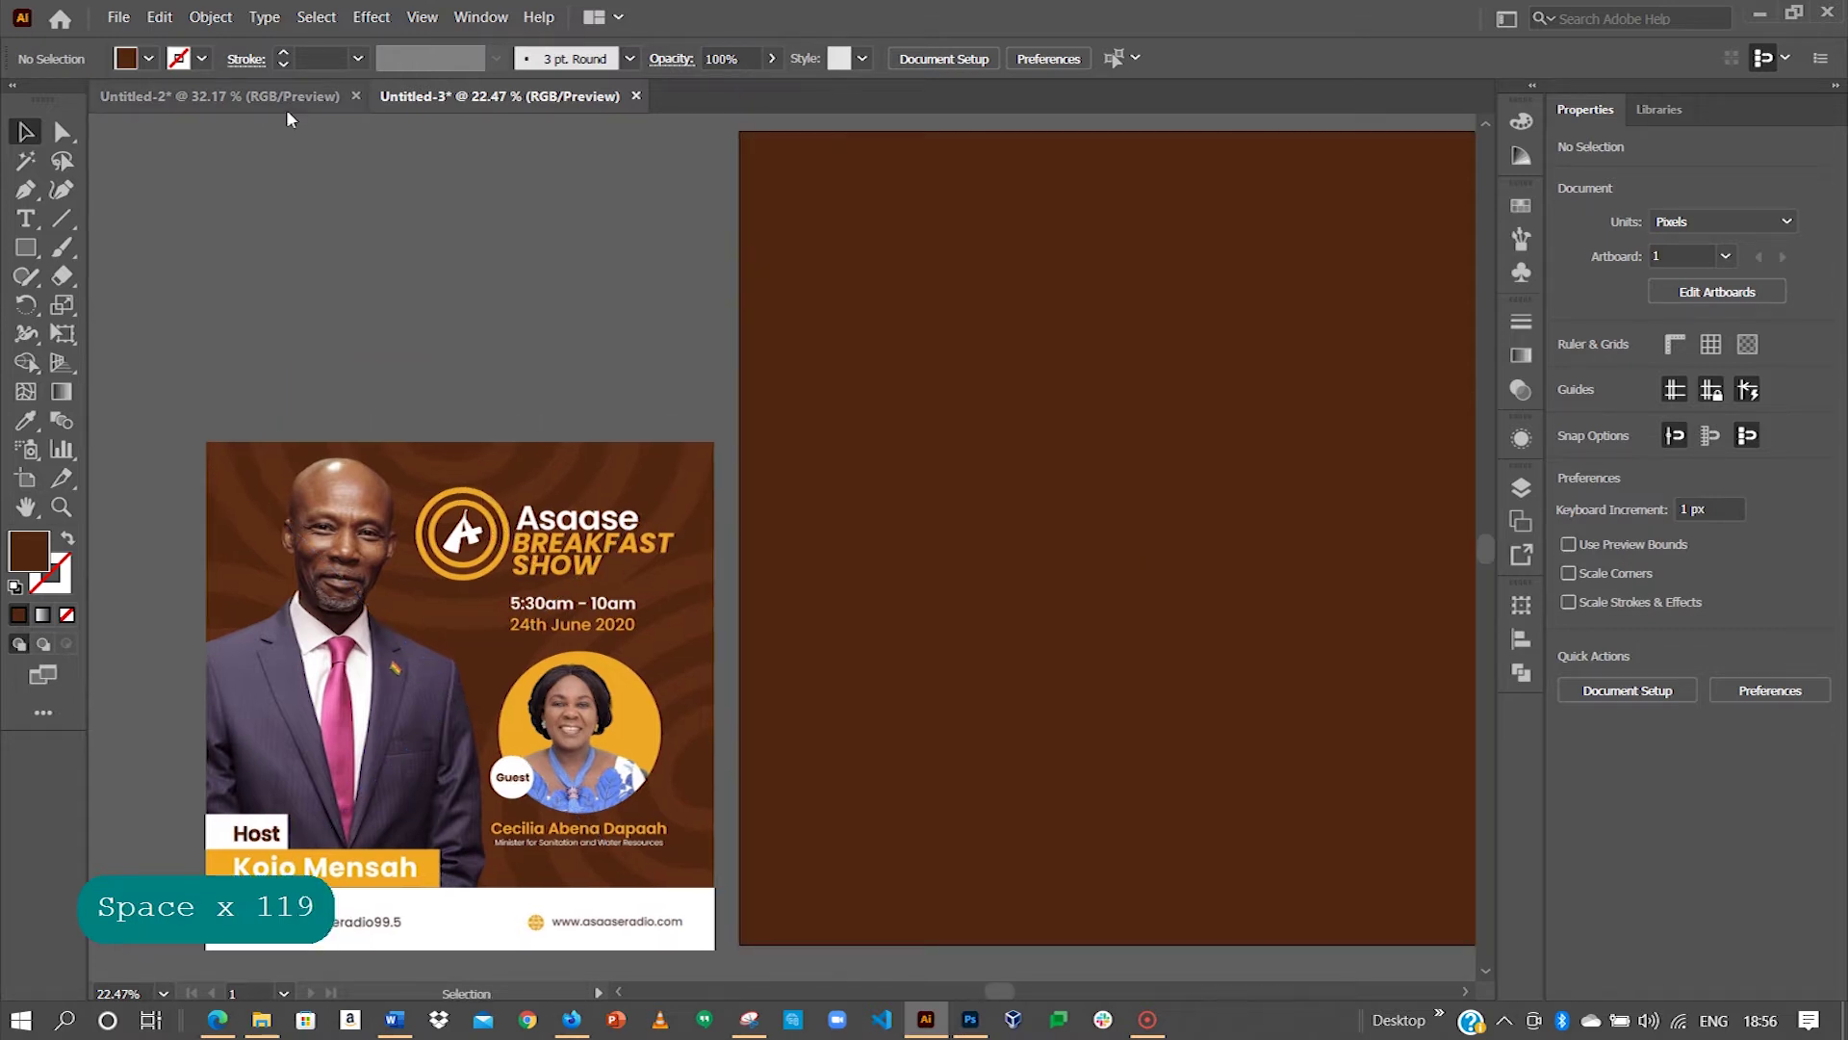
click(246, 98)
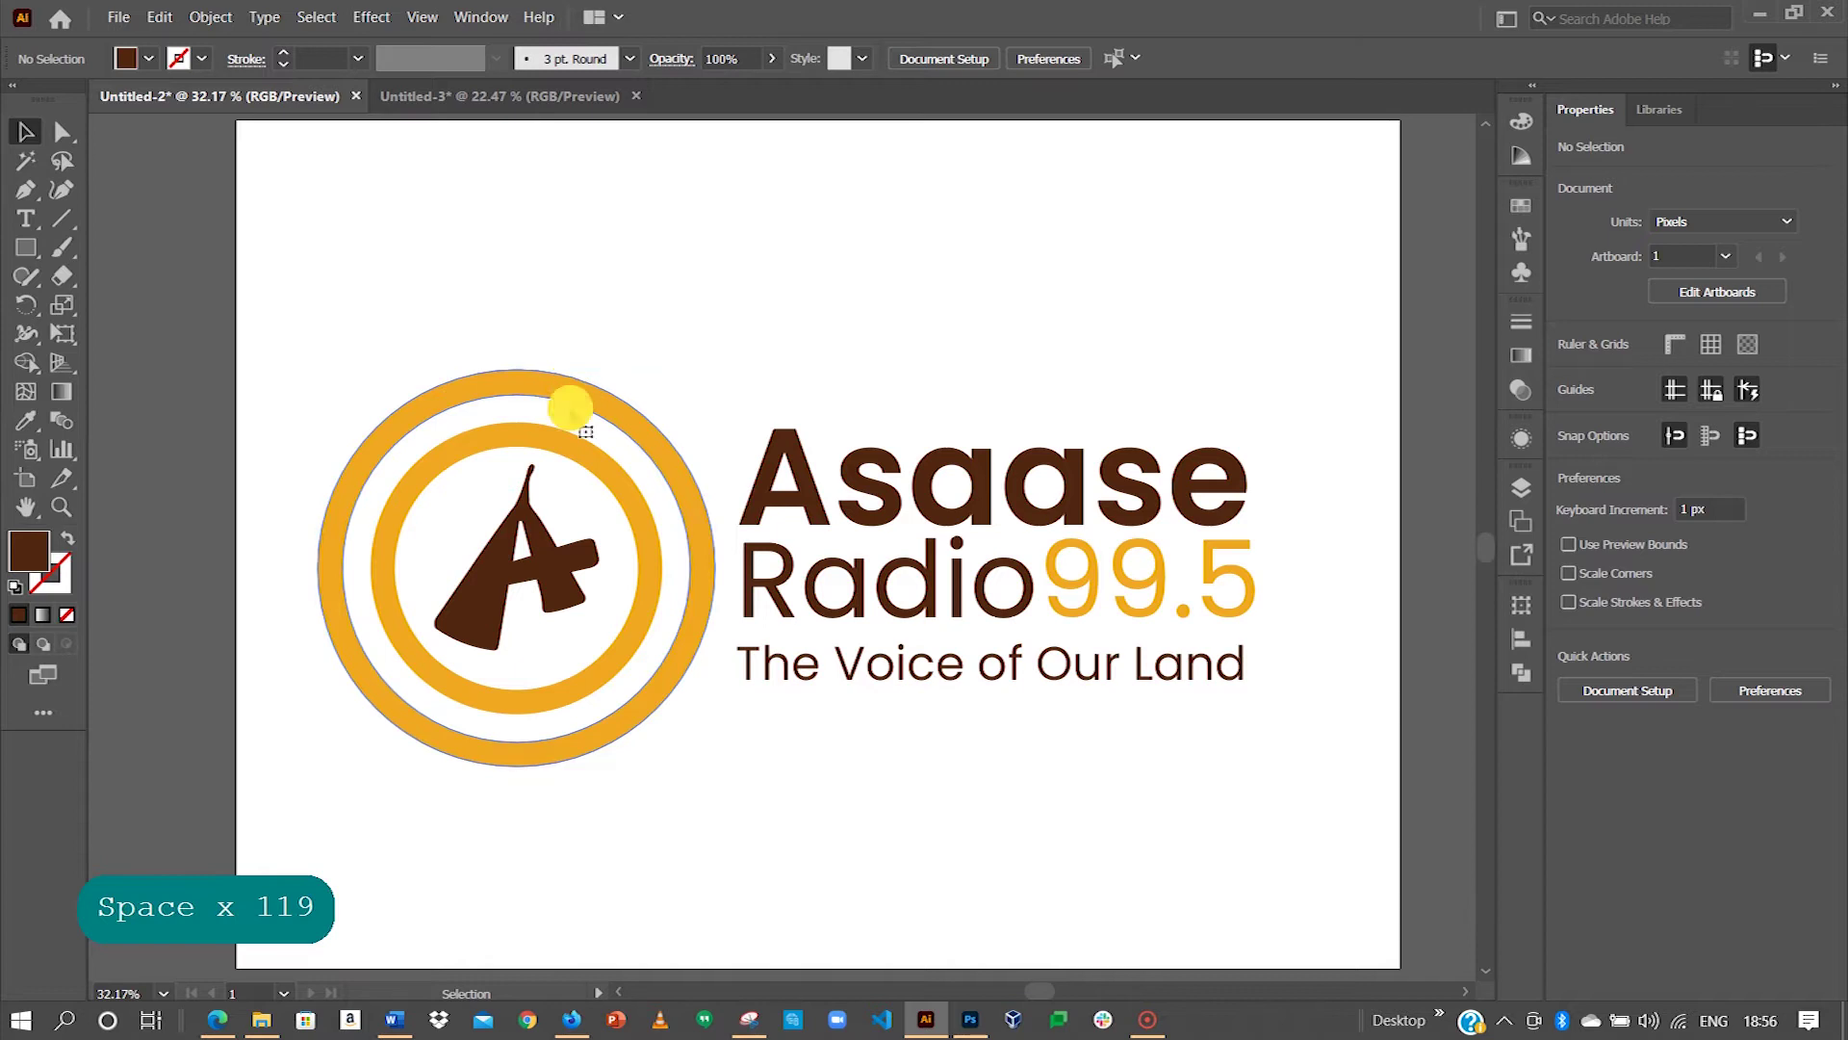
click(566, 461)
shift+click(566, 457)
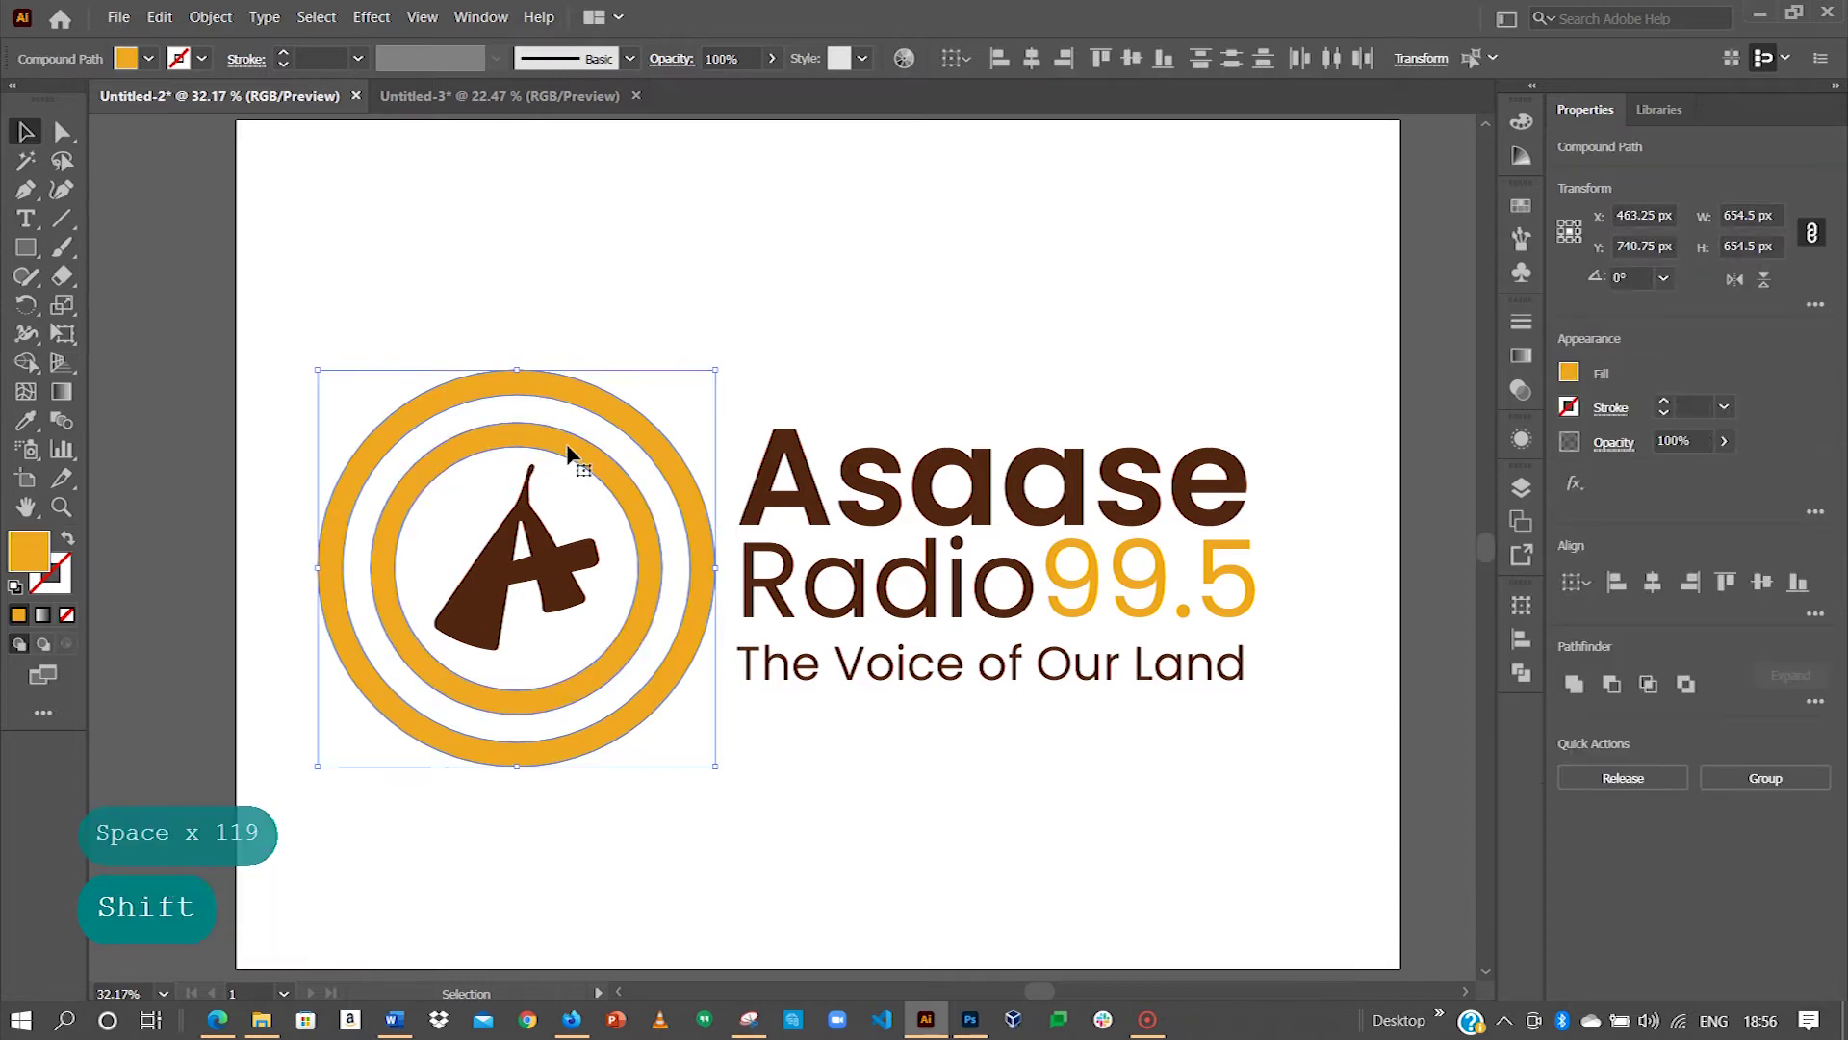
key(ctrl+c)
click(524, 109)
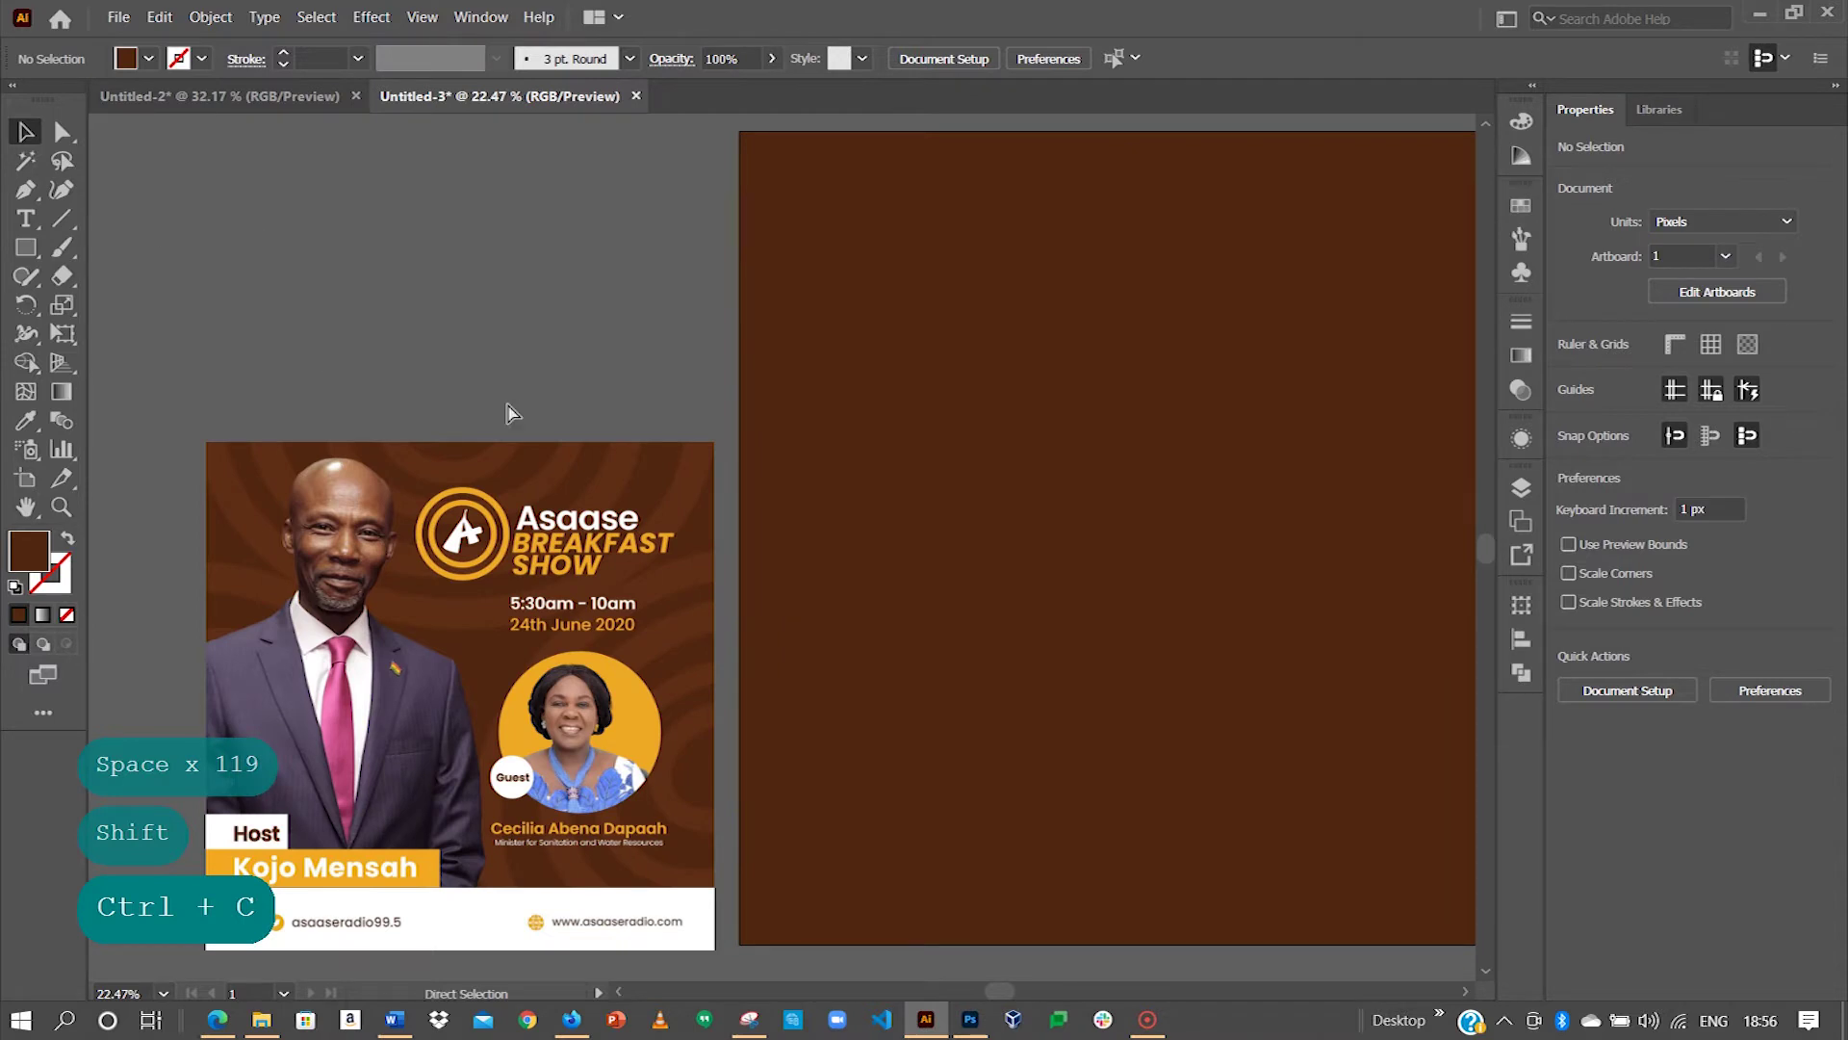
key(ctrl+v)
drag(881, 563, 647, 569)
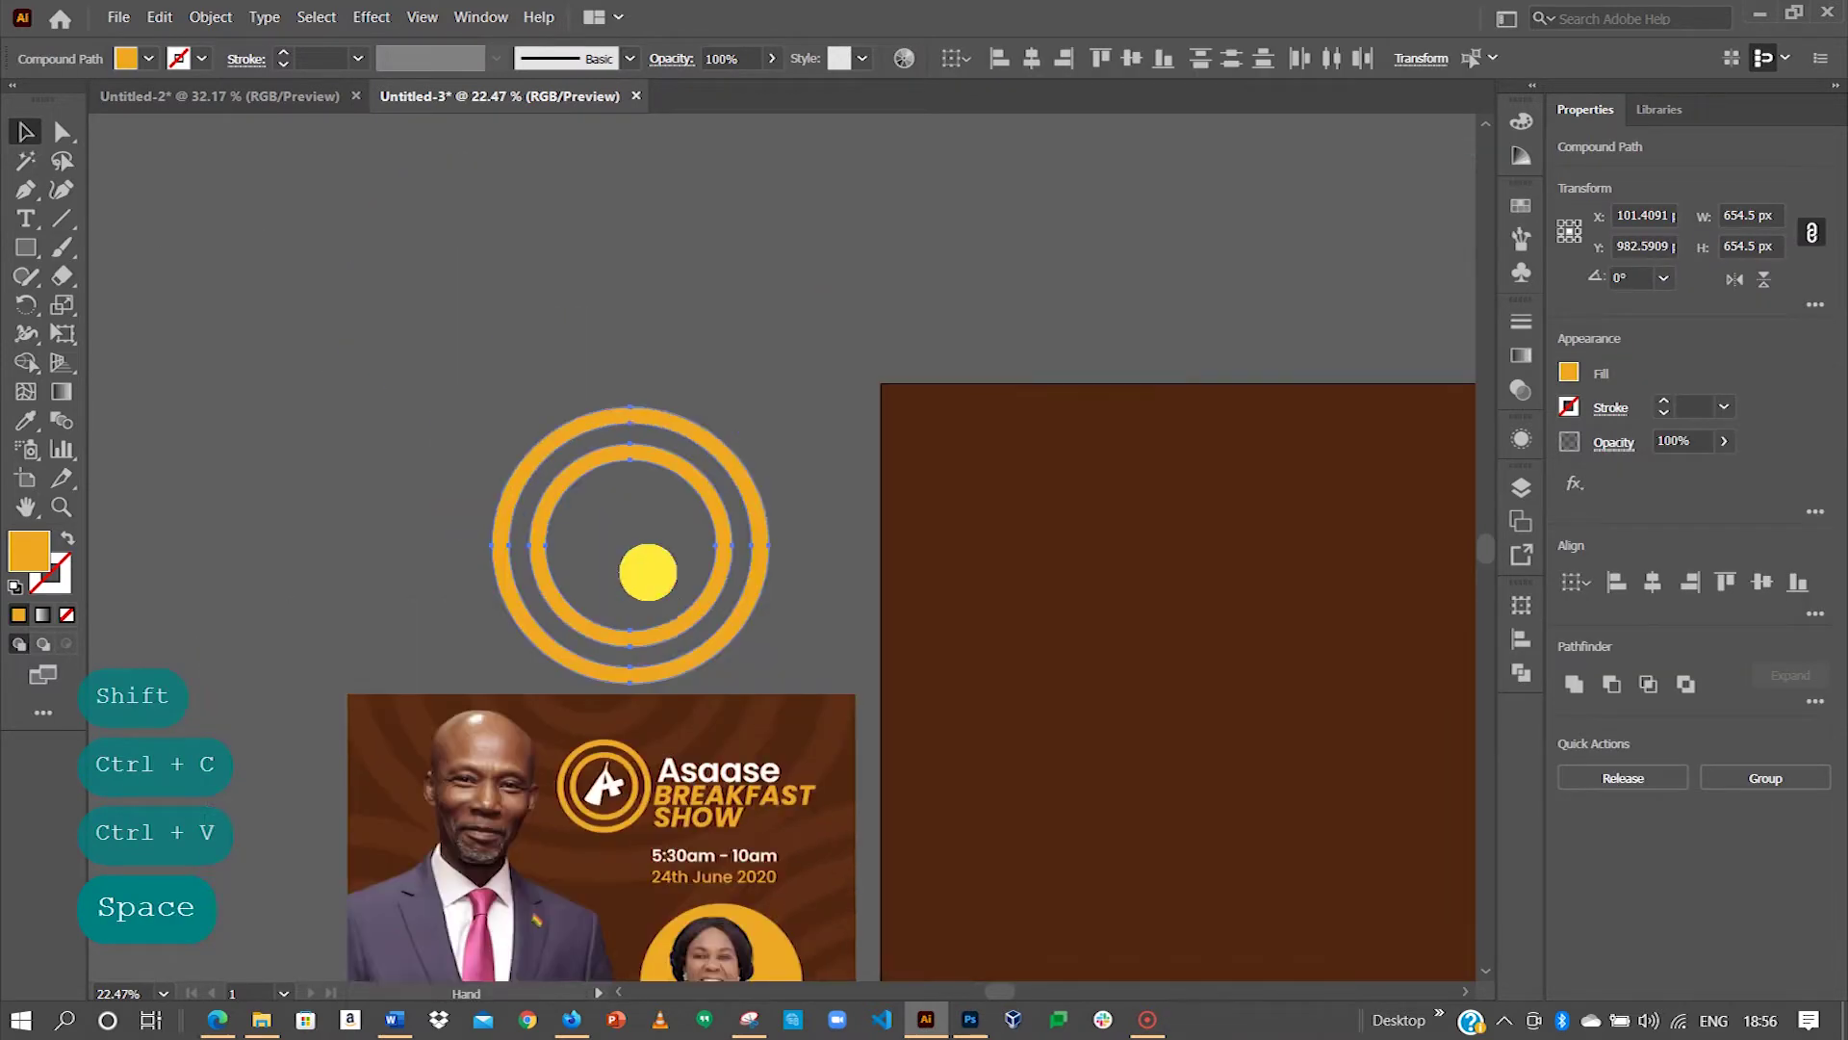
Step: Paste a second ring copy centred on the originals and scale it smaller inside
drag(374, 814, 374, 717)
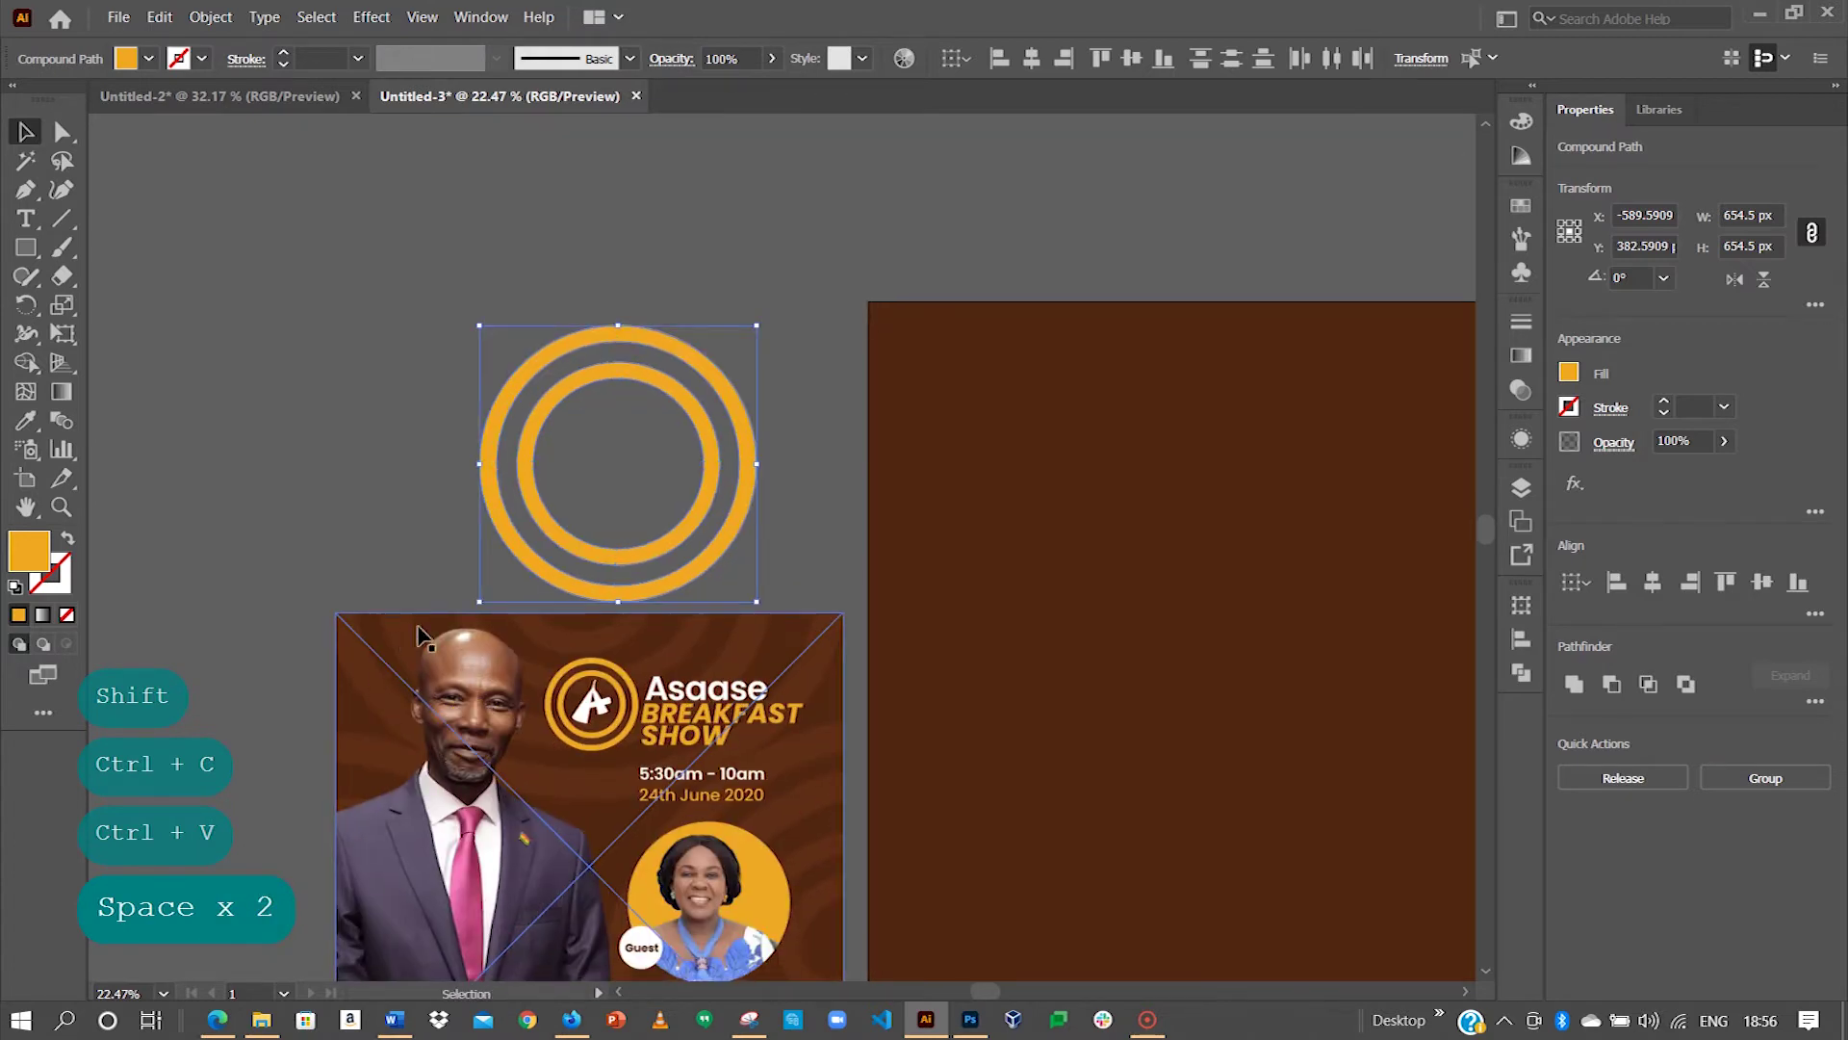
click(610, 379)
click(632, 372)
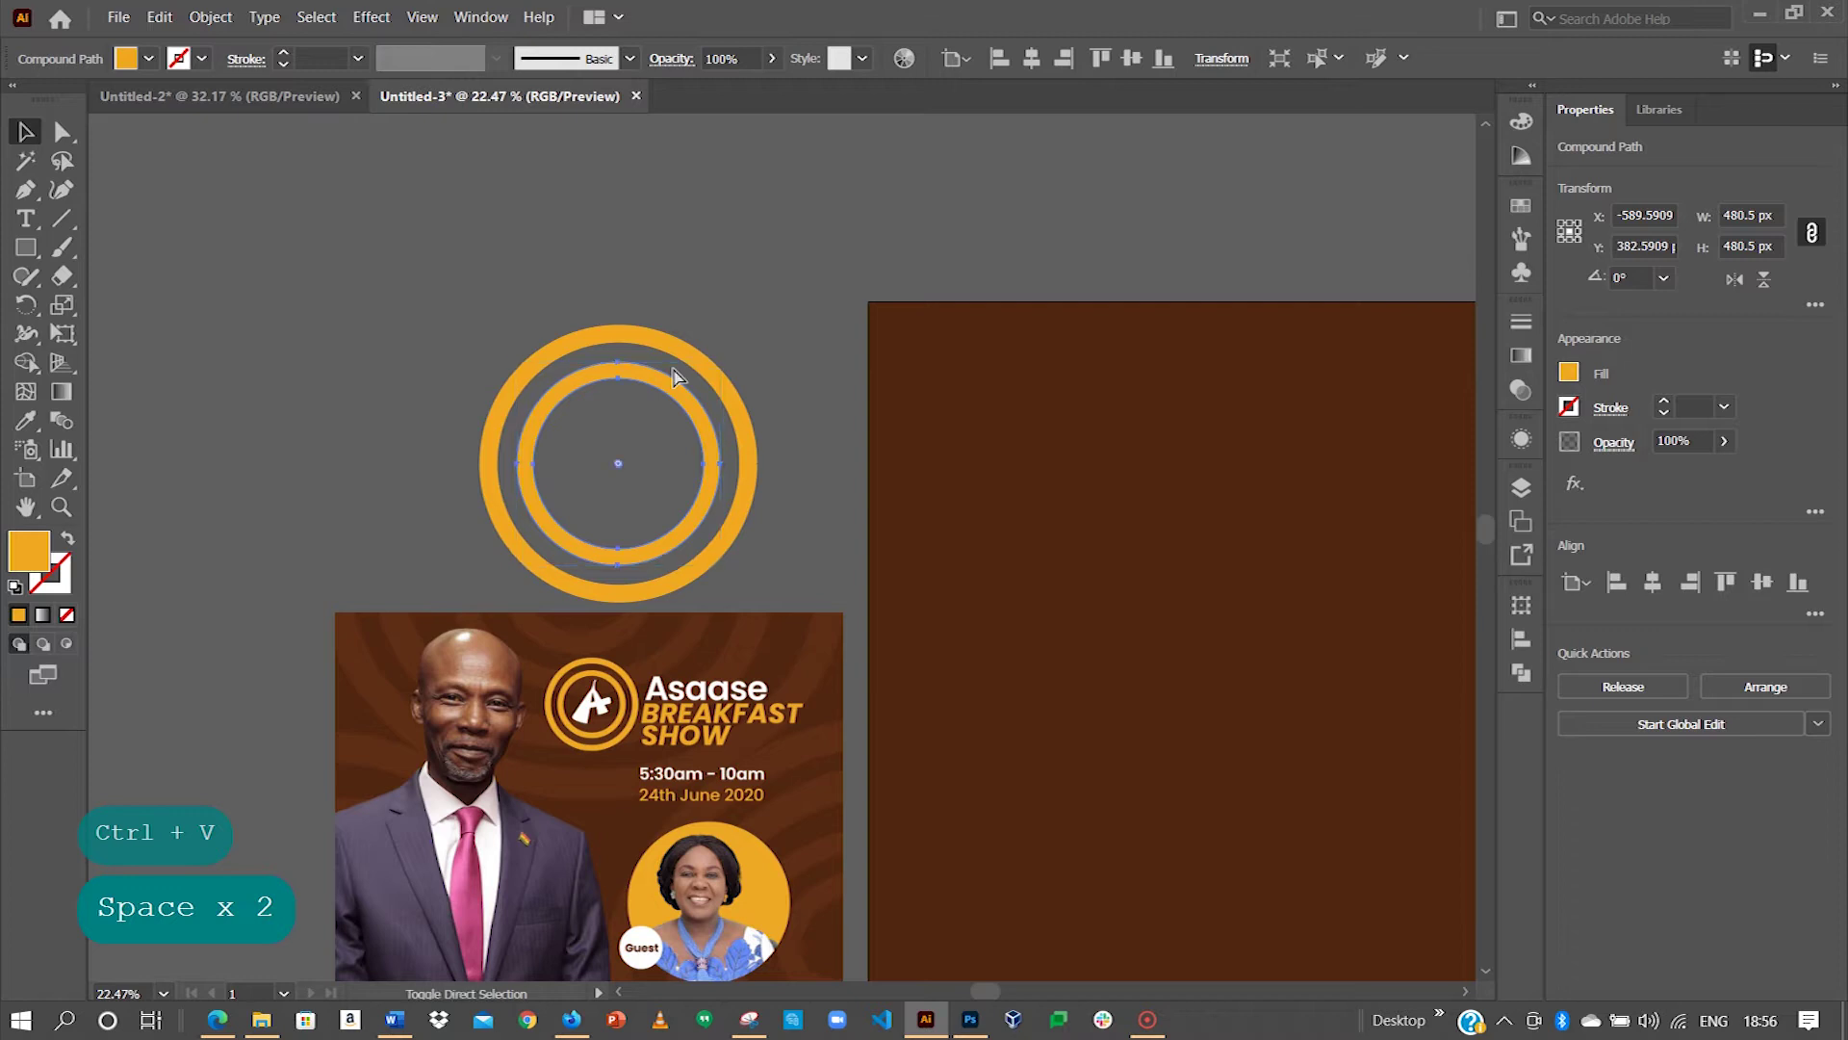
key(ctrl+shift+v)
drag(1020, 537, 558, 384)
click(1652, 581)
click(1761, 581)
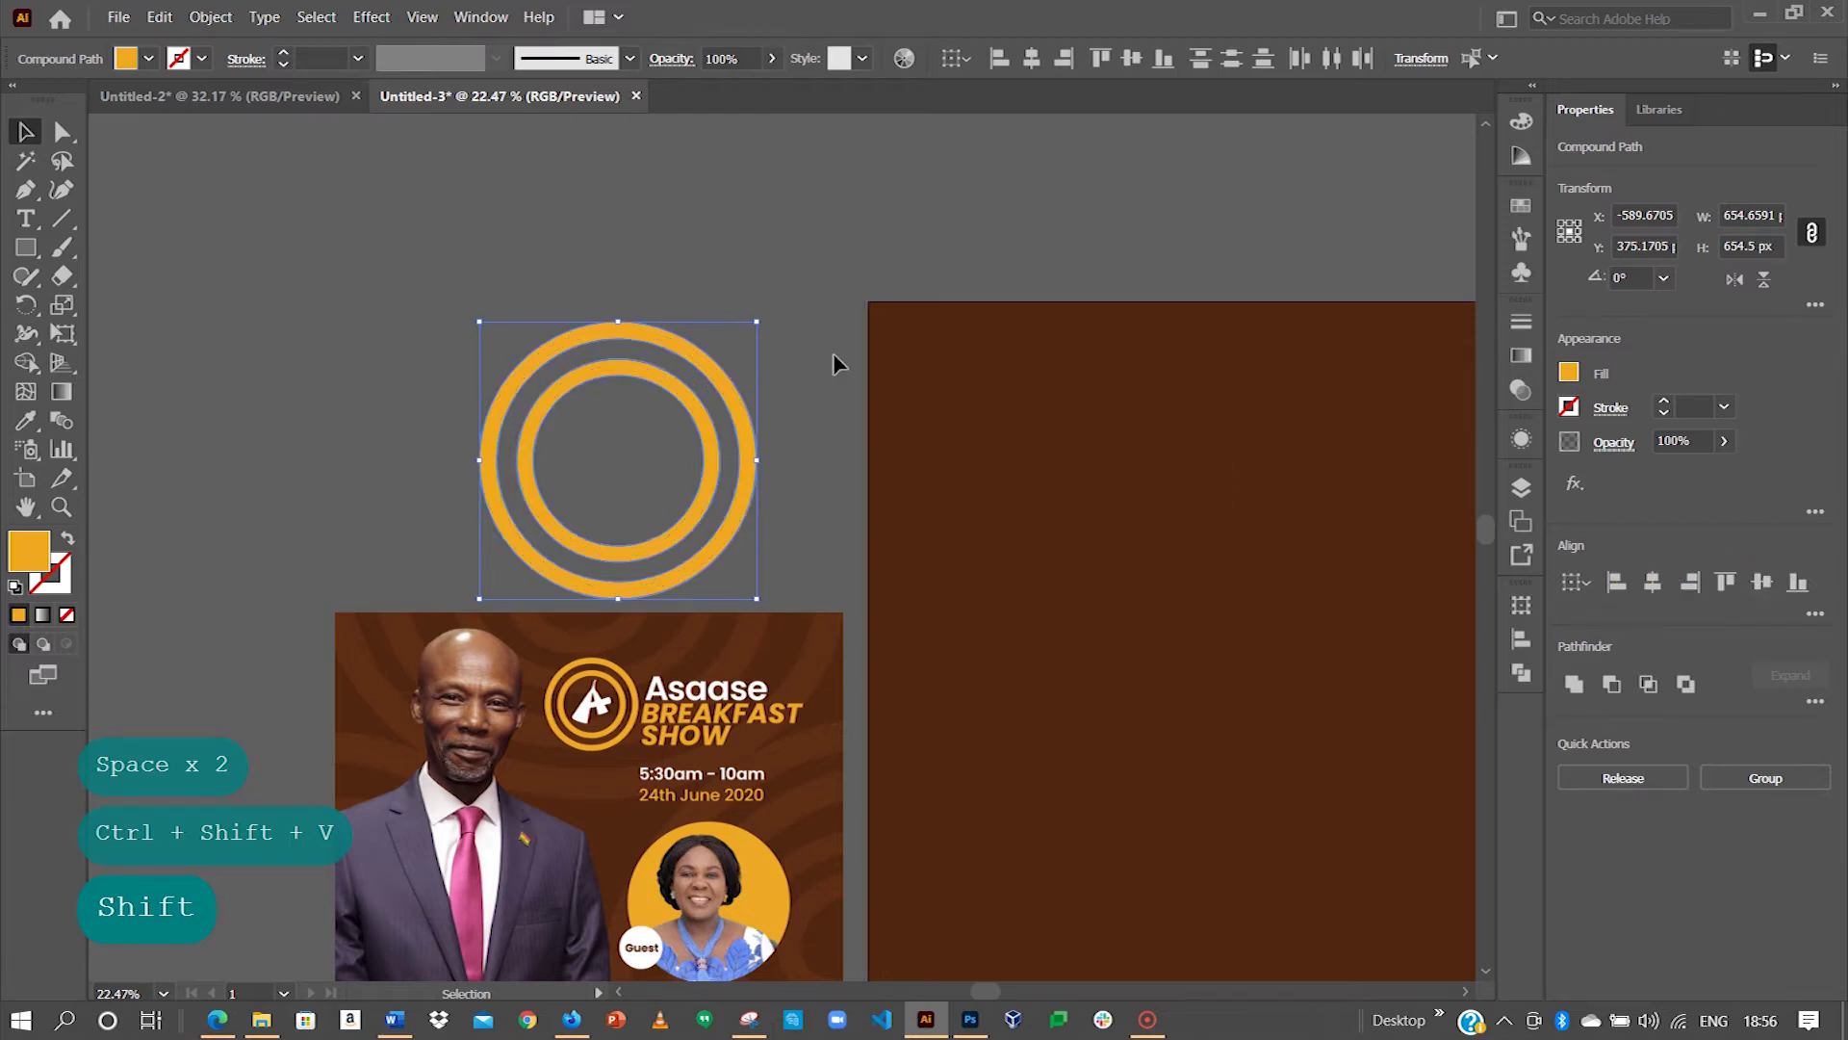
click(743, 362)
click(741, 393)
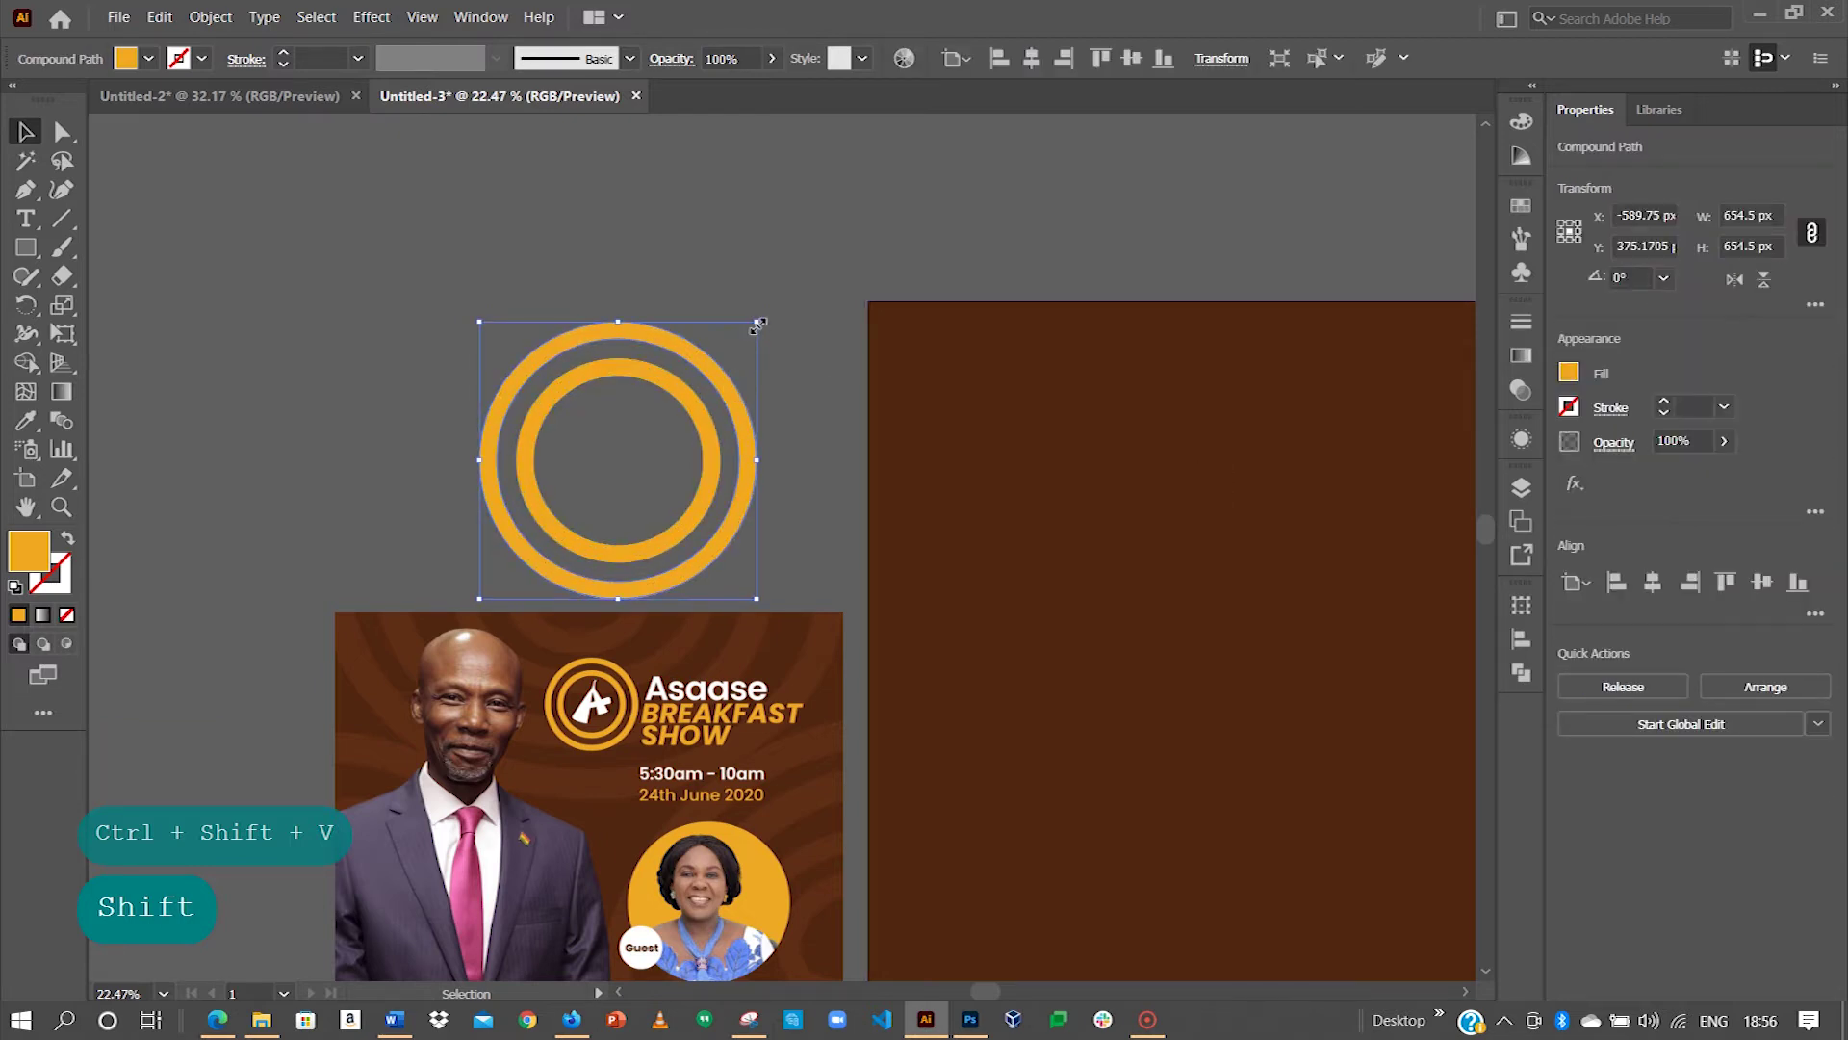
shift+click(724, 365)
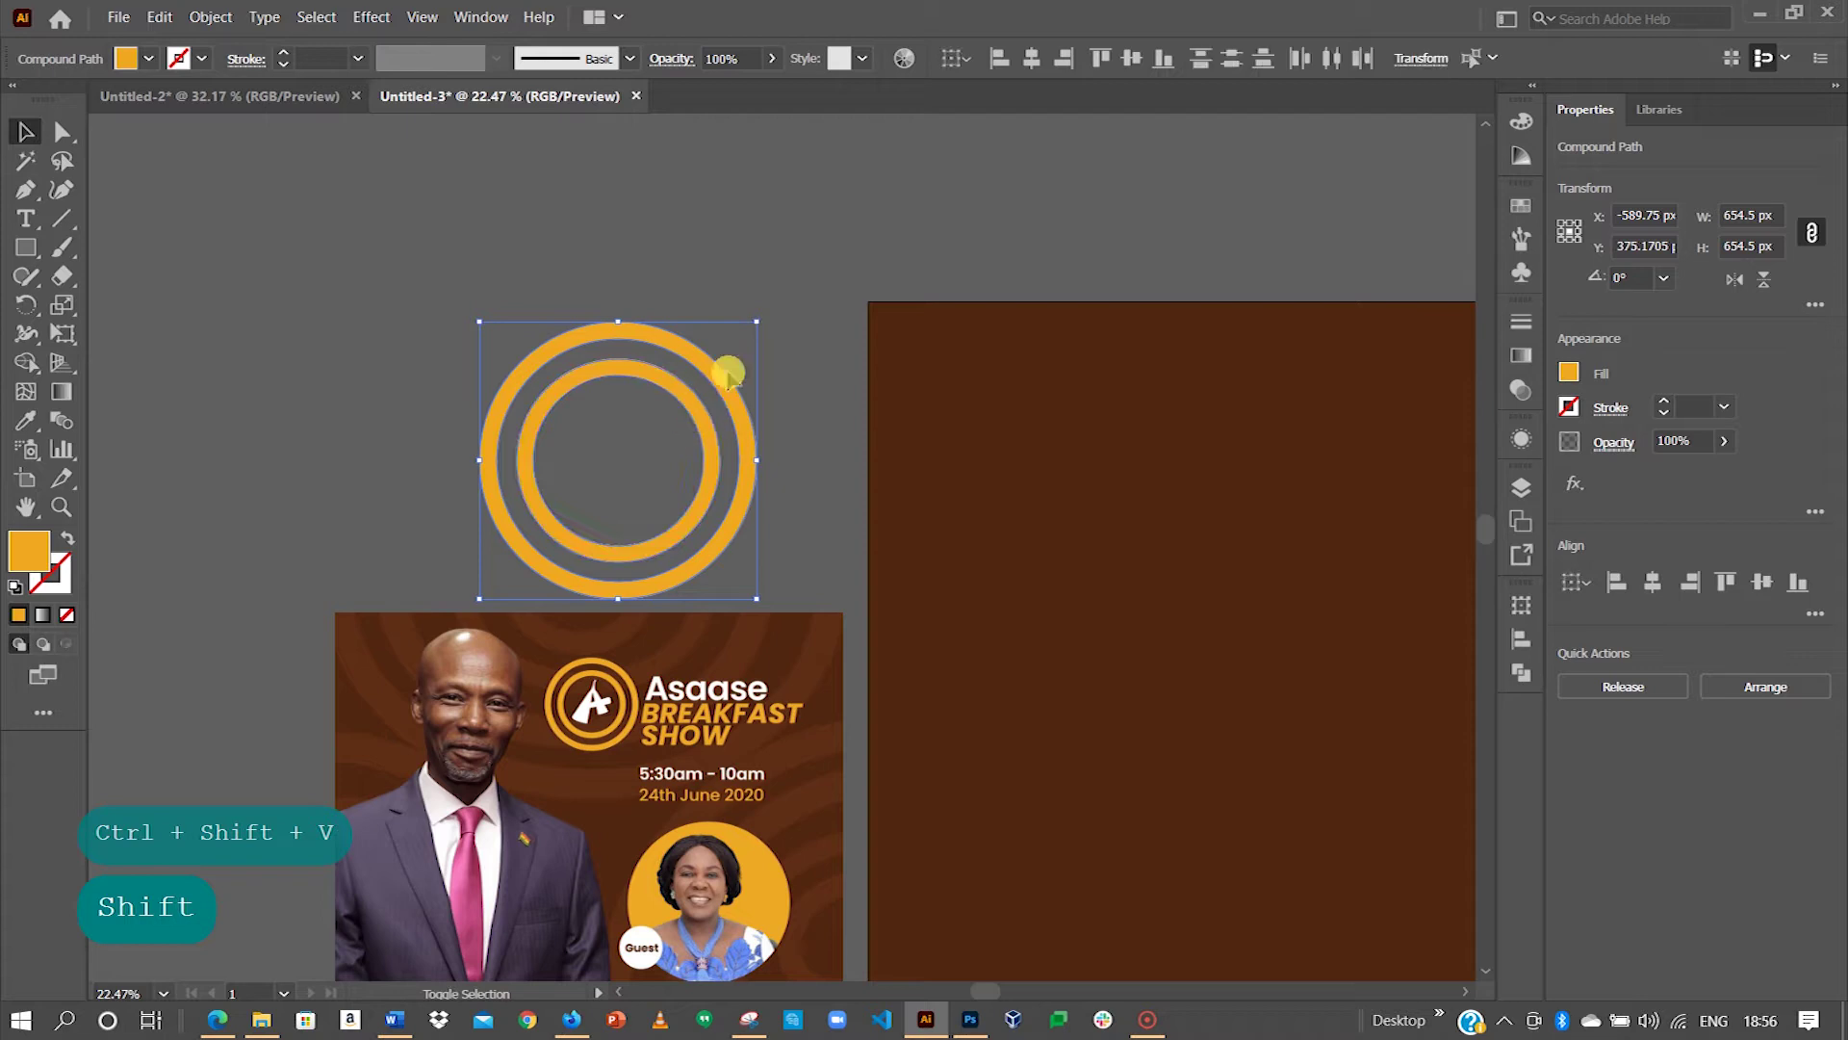
drag(759, 320, 685, 362)
Step: Shrink the innermost ring of the small inner copy in isolation mode
click(768, 331)
click(640, 426)
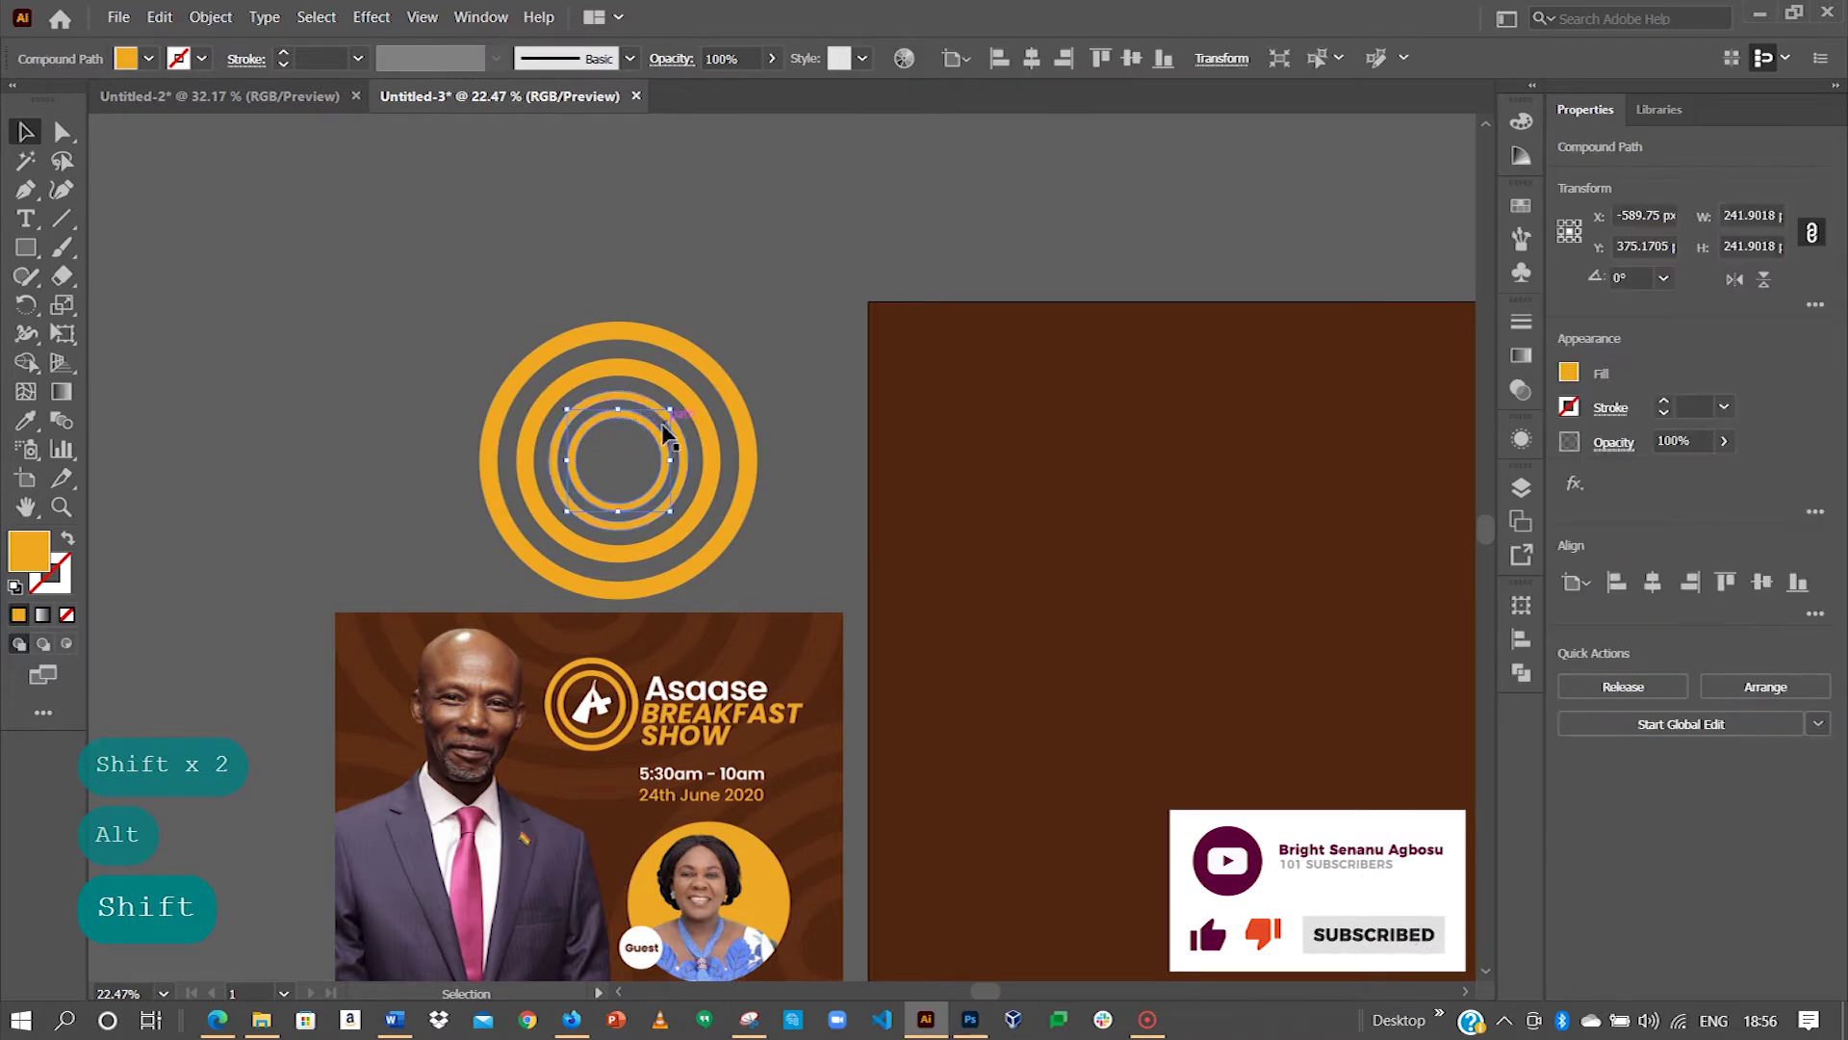
double_click(658, 445)
click(655, 441)
drag(664, 413, 655, 416)
double_click(667, 404)
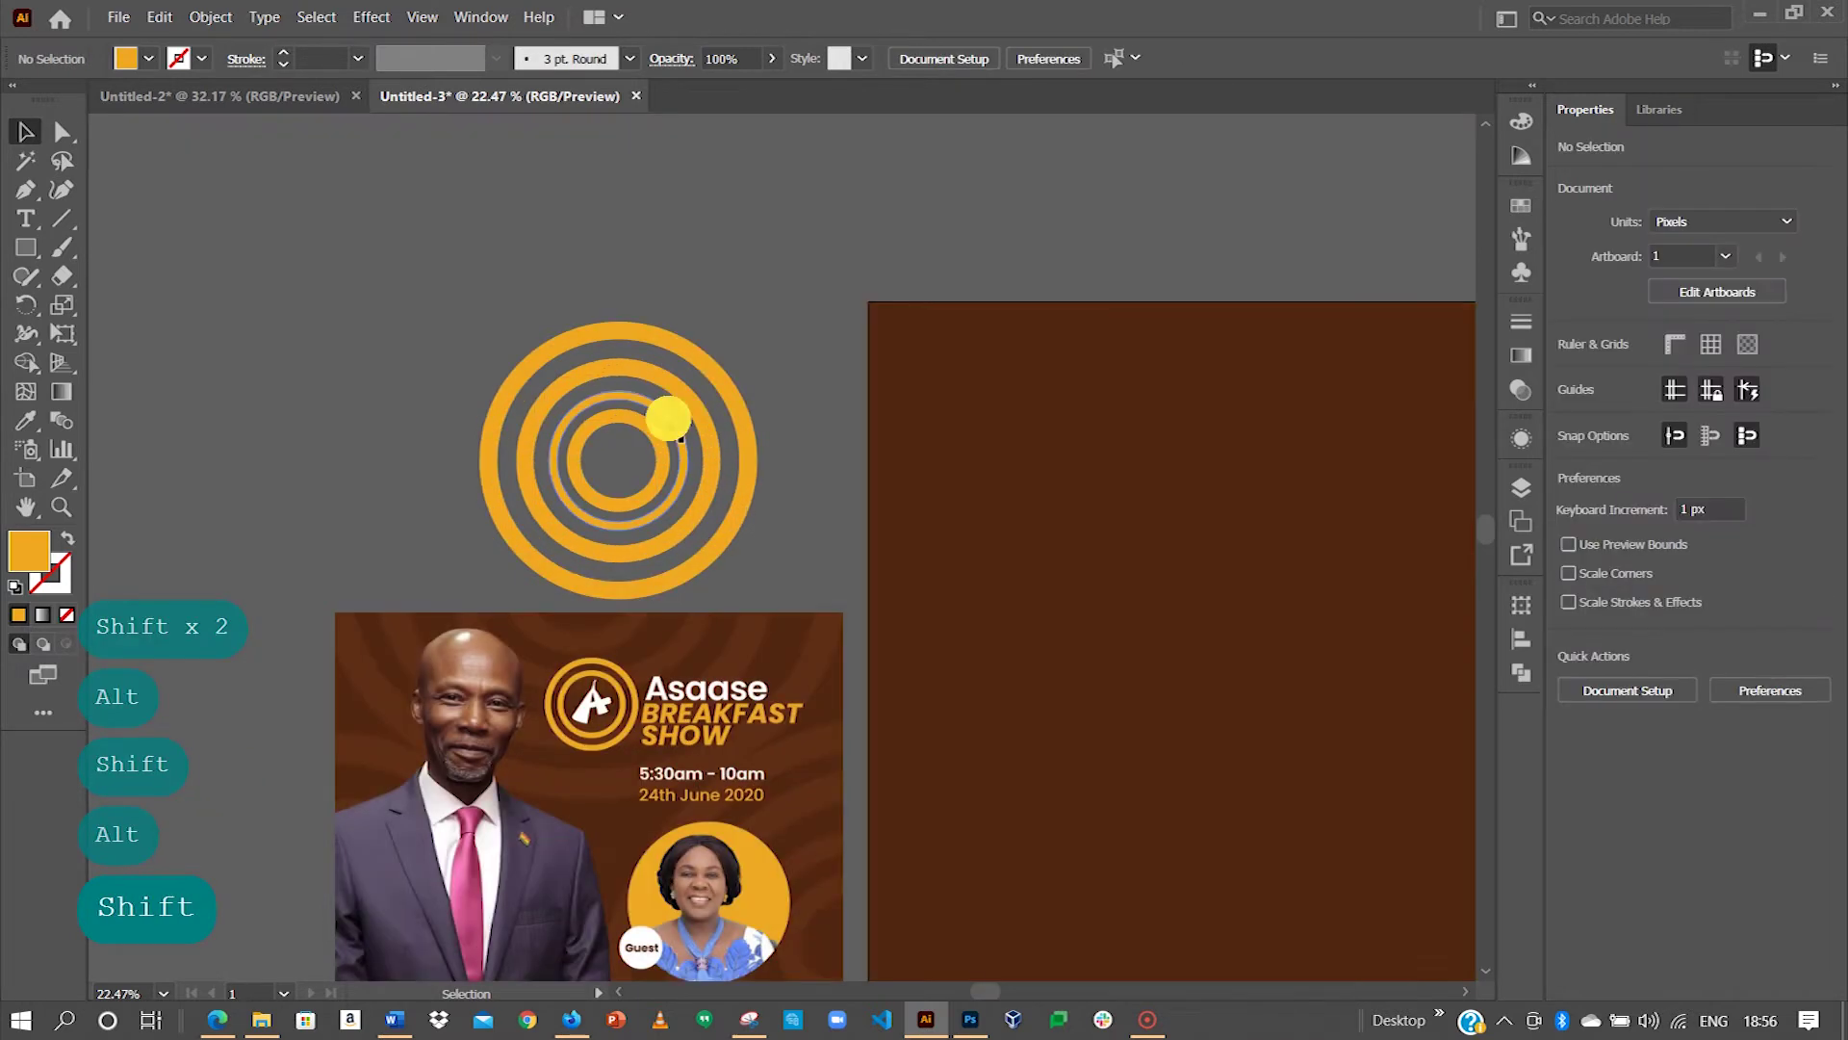
Step: Enlarge the inner ring pair slightly to about 296 px and exit isolation mode
click(678, 422)
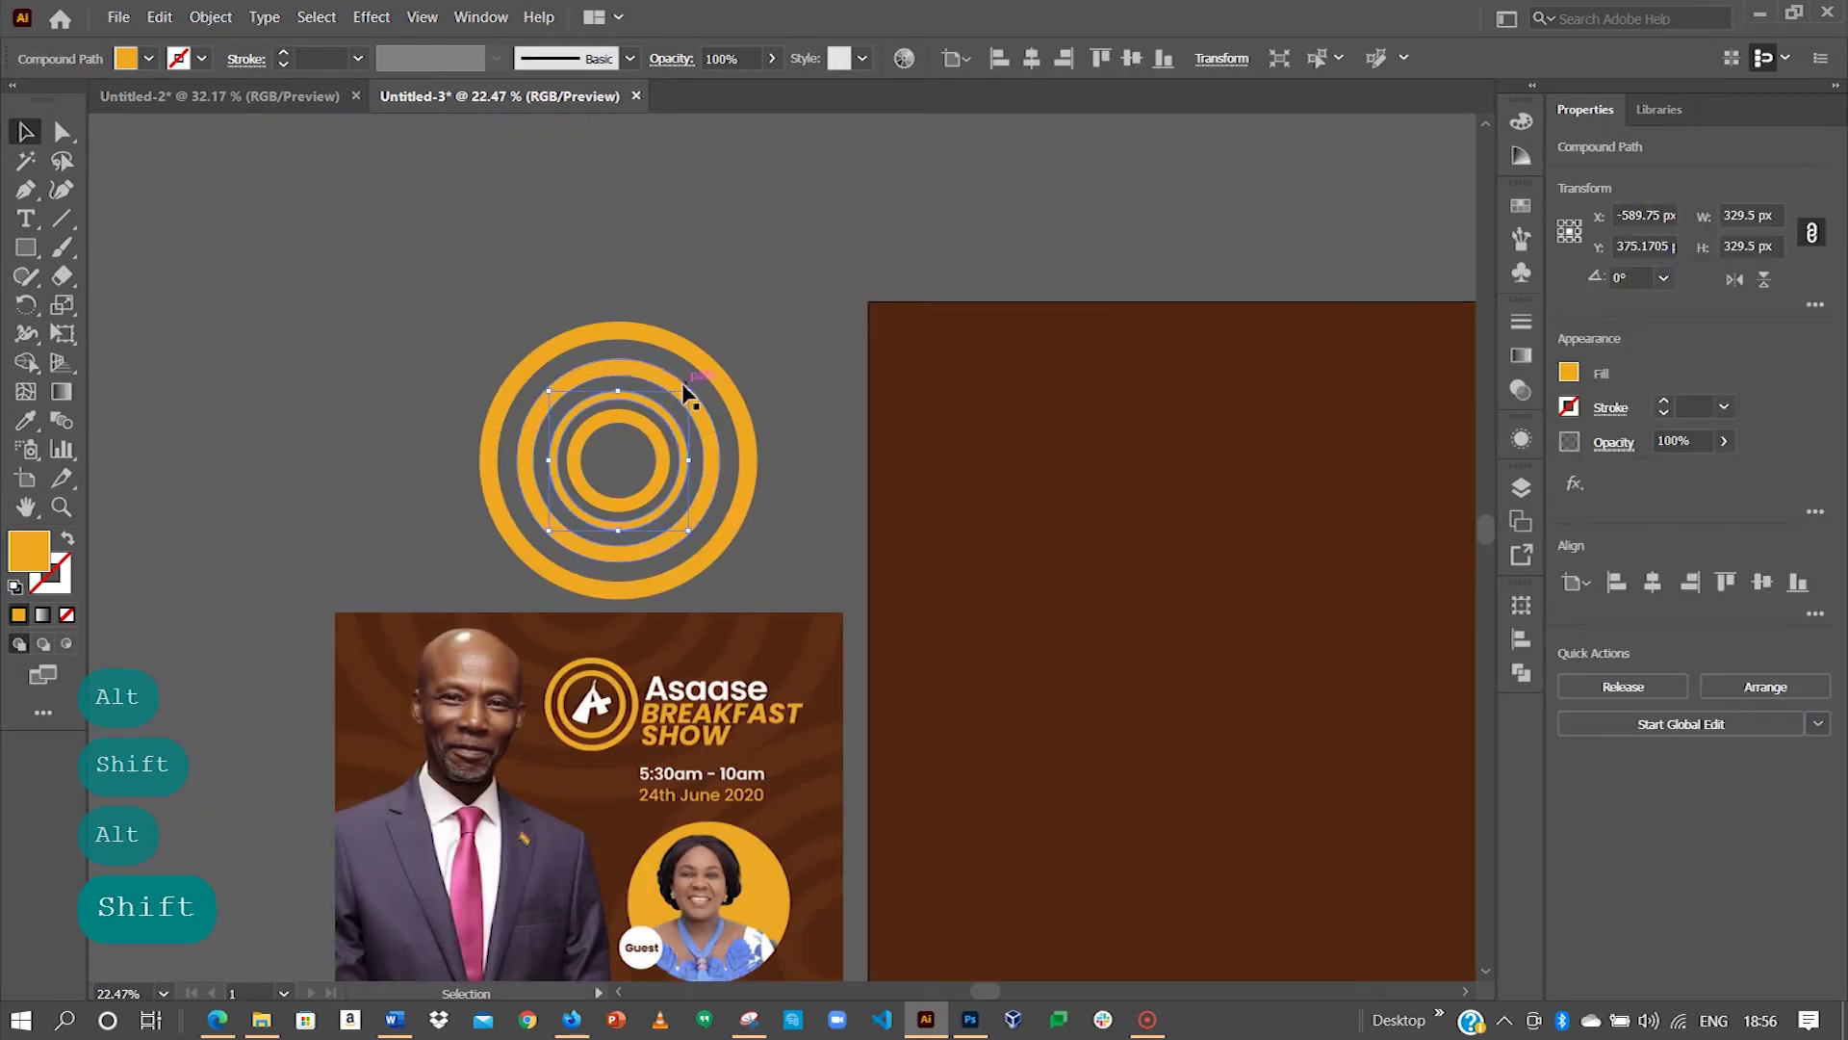
drag(690, 394, 681, 397)
double_click(674, 424)
click(681, 415)
key(Escape)
key(Escape)
key(Escape)
key(Escape)
key(Escape)
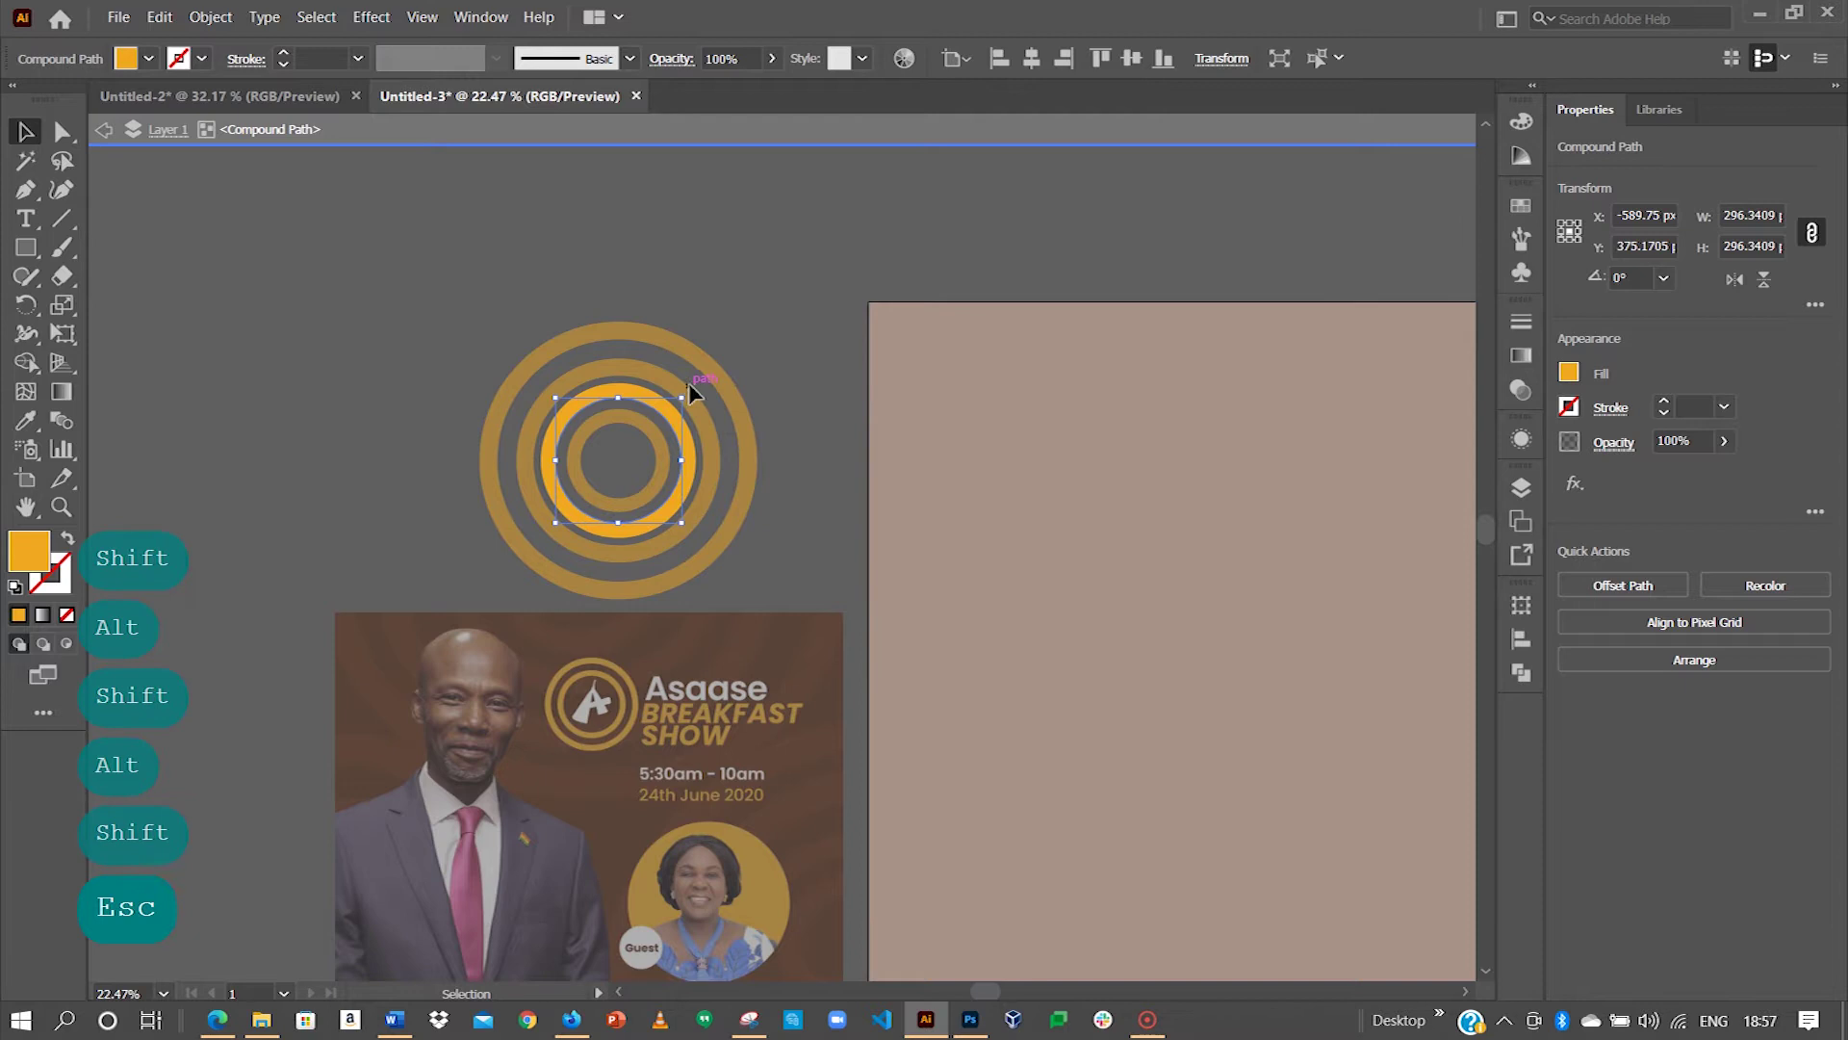
double_click(674, 379)
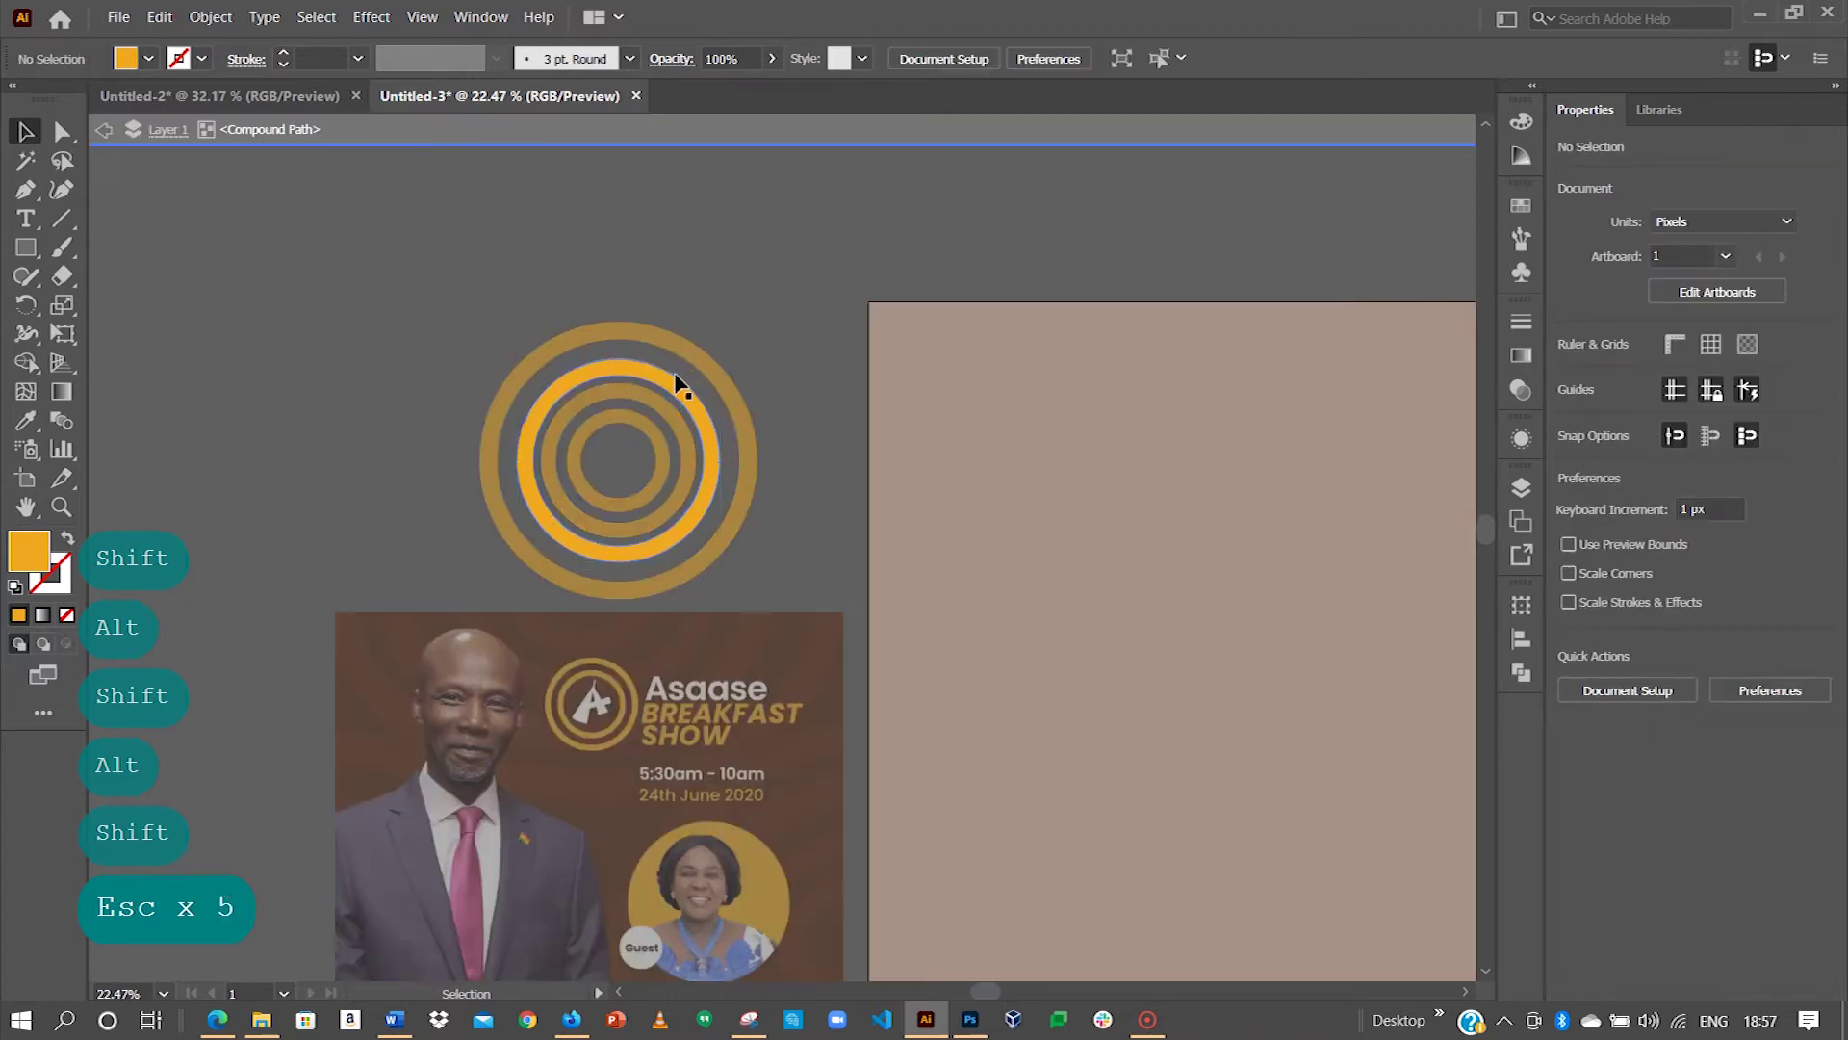
key(Escape)
Step: Enlarge the ring compound path evenly and squash it vertically into flattened ellipses
drag(720, 359, 755, 314)
click(569, 359)
click(639, 487)
key(space)
drag(605, 494, 503, 379)
drag(518, 480, 512, 421)
Step: Move the ellipse rings to the brown artboard's top edge and scale them up further
drag(616, 322, 1338, 202)
key(alt+shift)
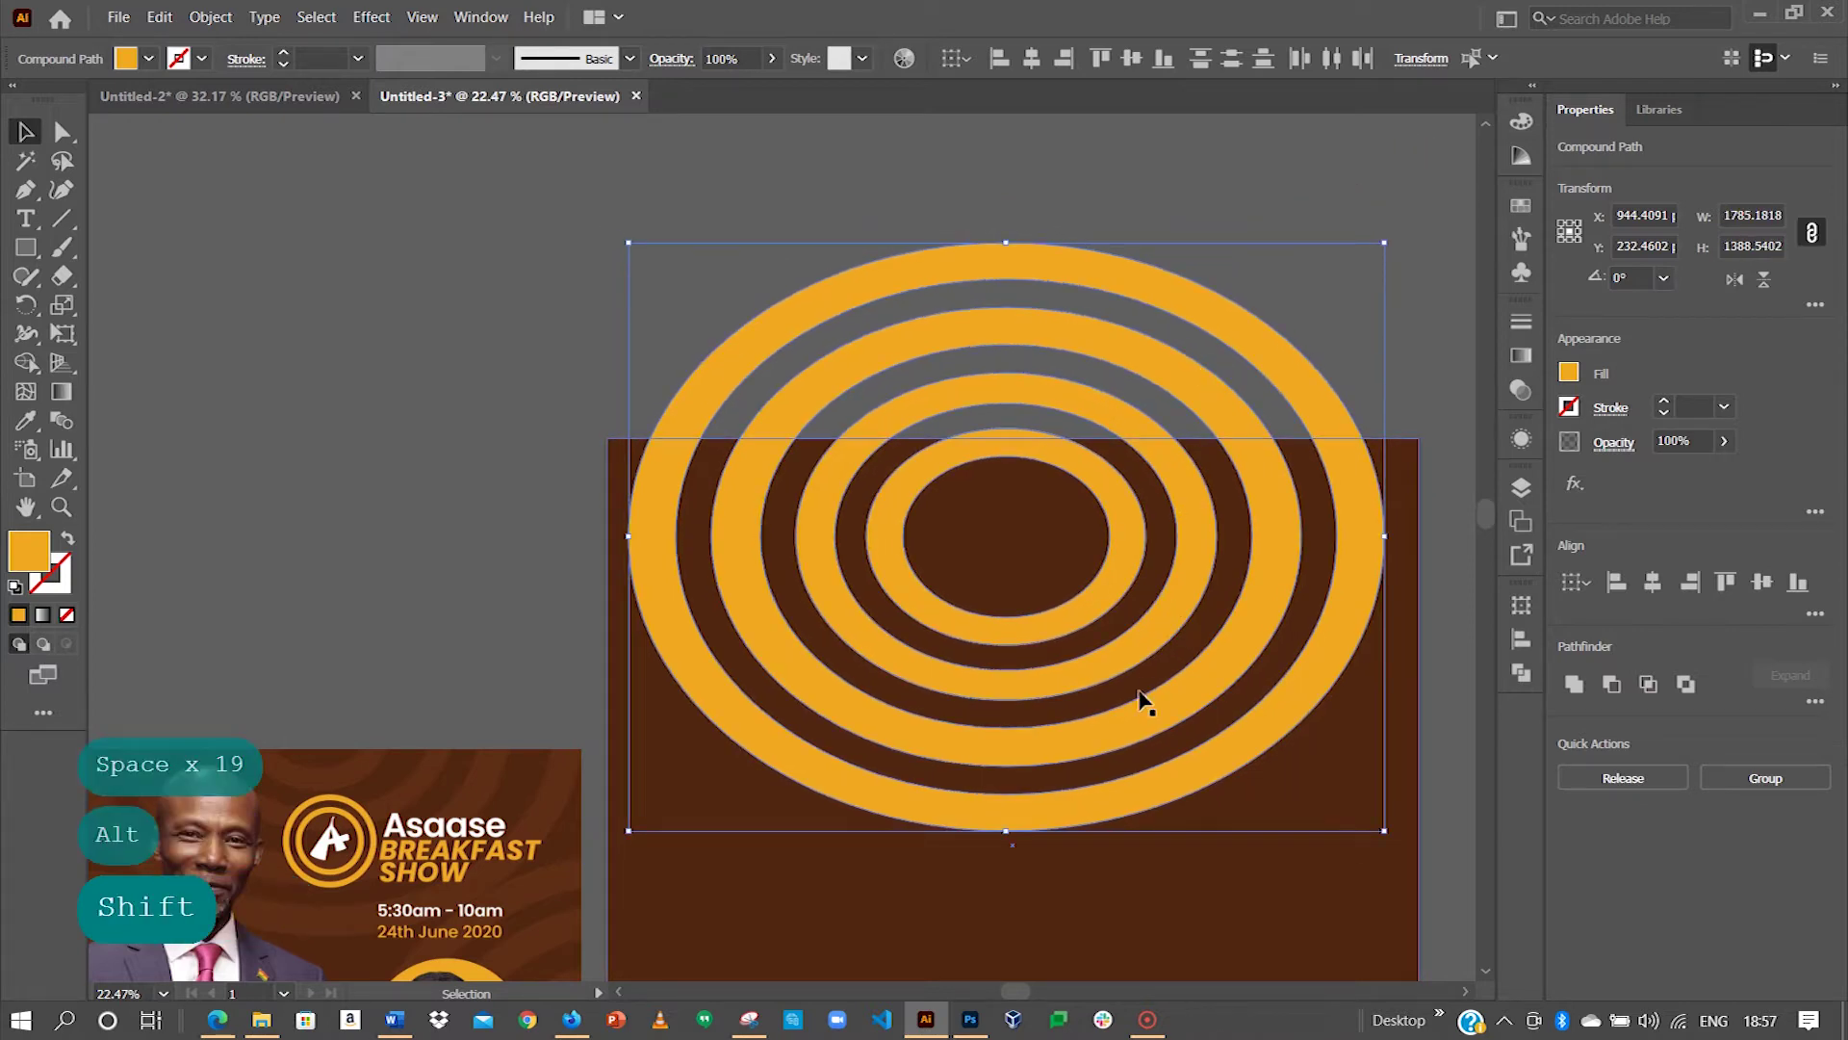
drag(1064, 645, 1059, 520)
drag(628, 705, 580, 744)
Step: Alt-drag two ring copies to the artboard's bottom right and left
drag(994, 846, 749, 468)
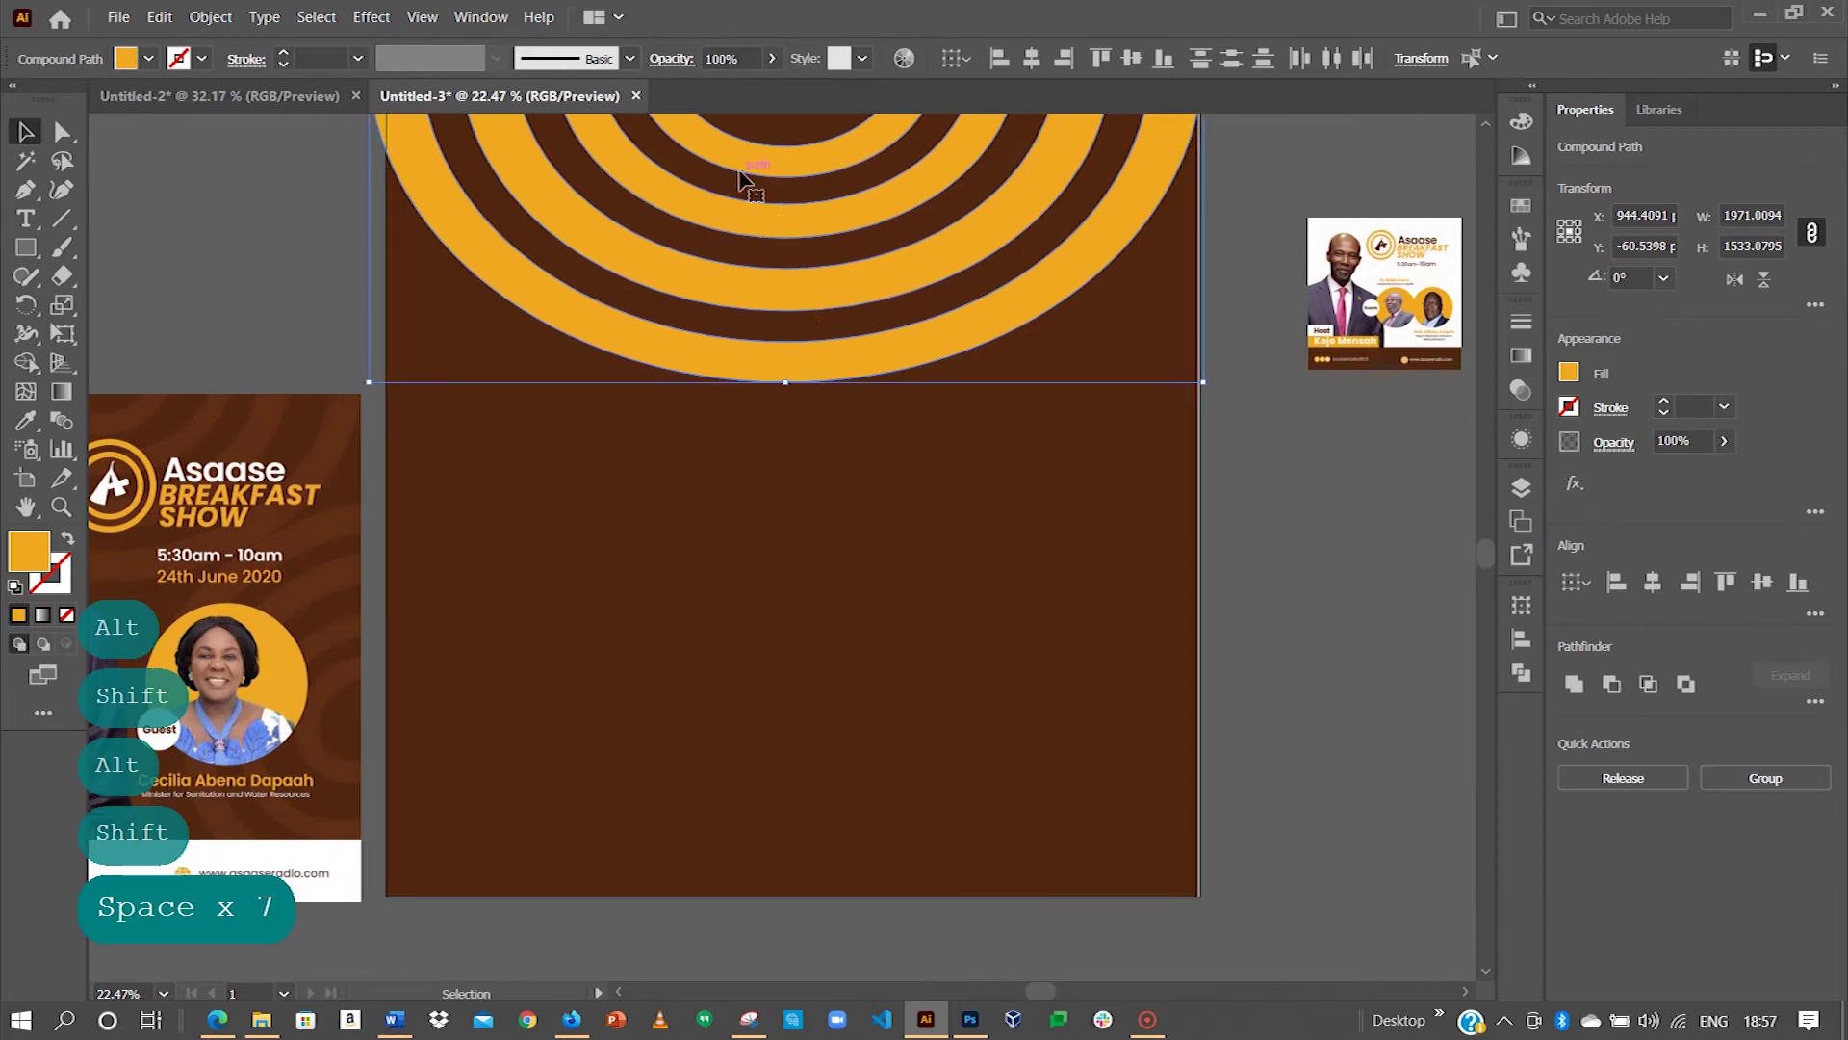
drag(734, 169, 1030, 747)
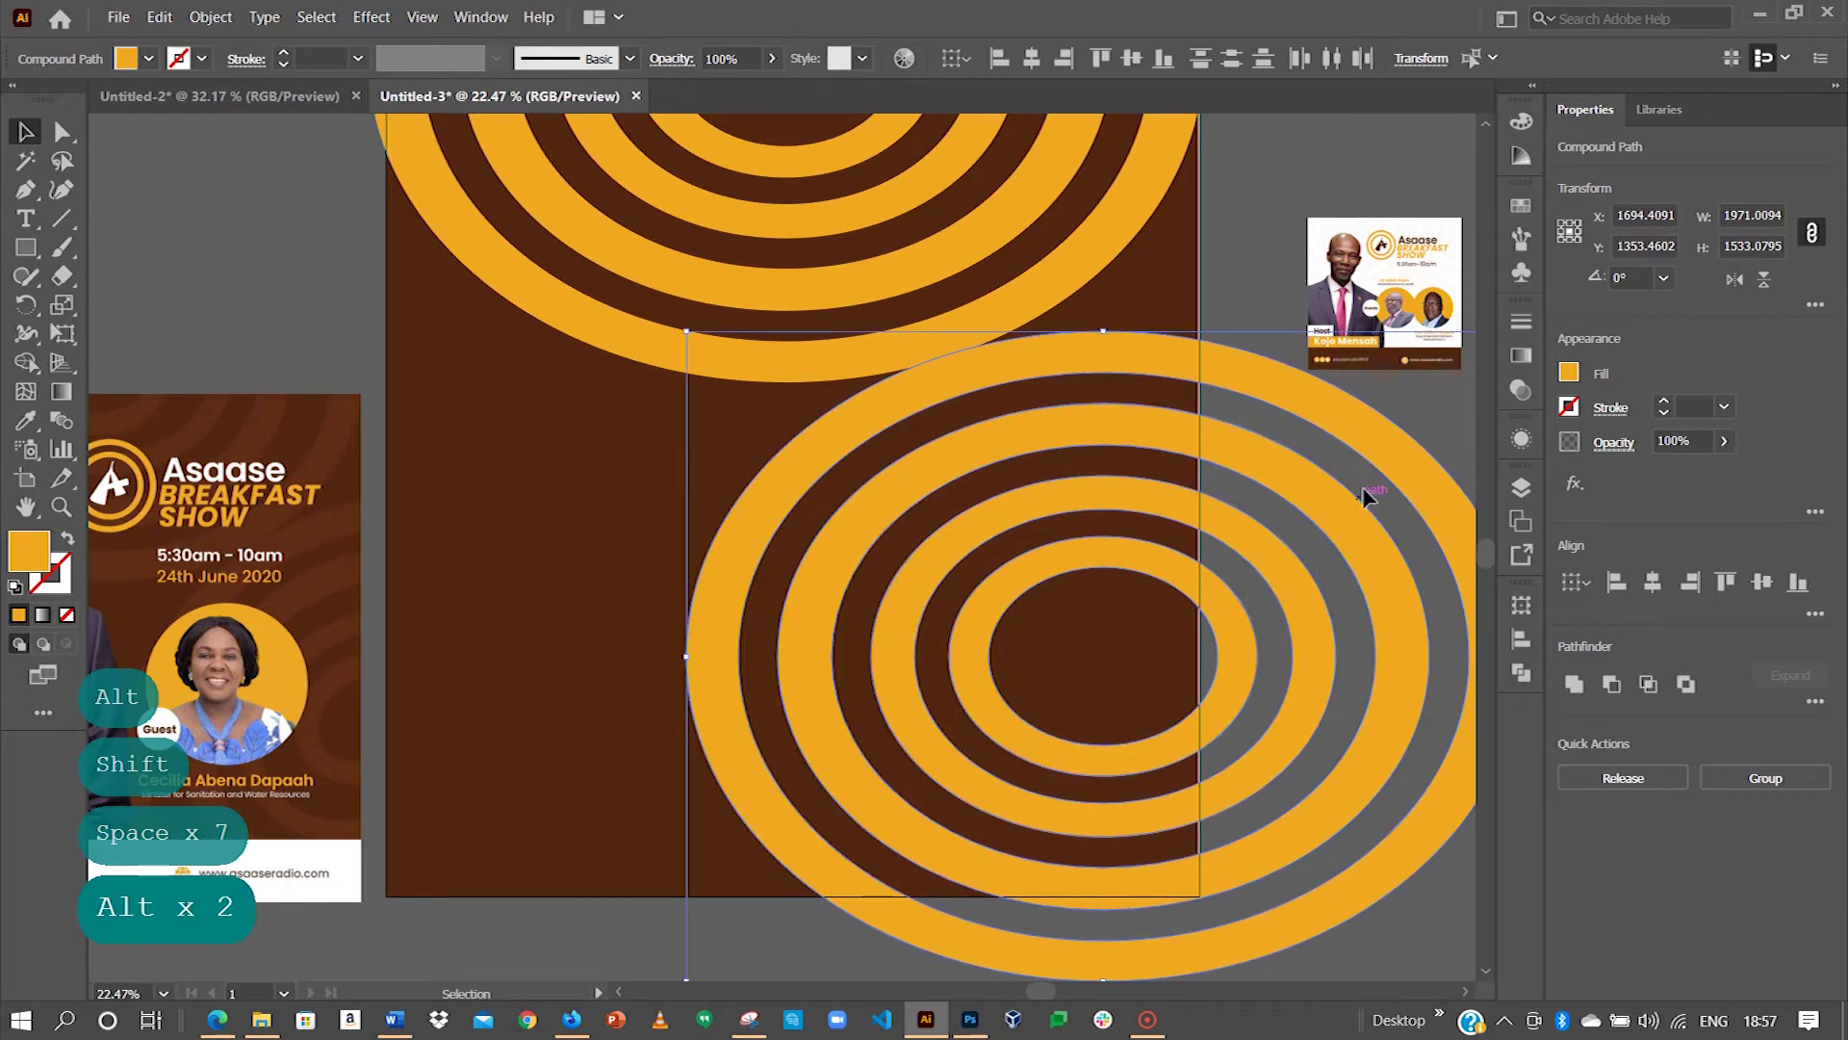
drag(1016, 430, 577, 373)
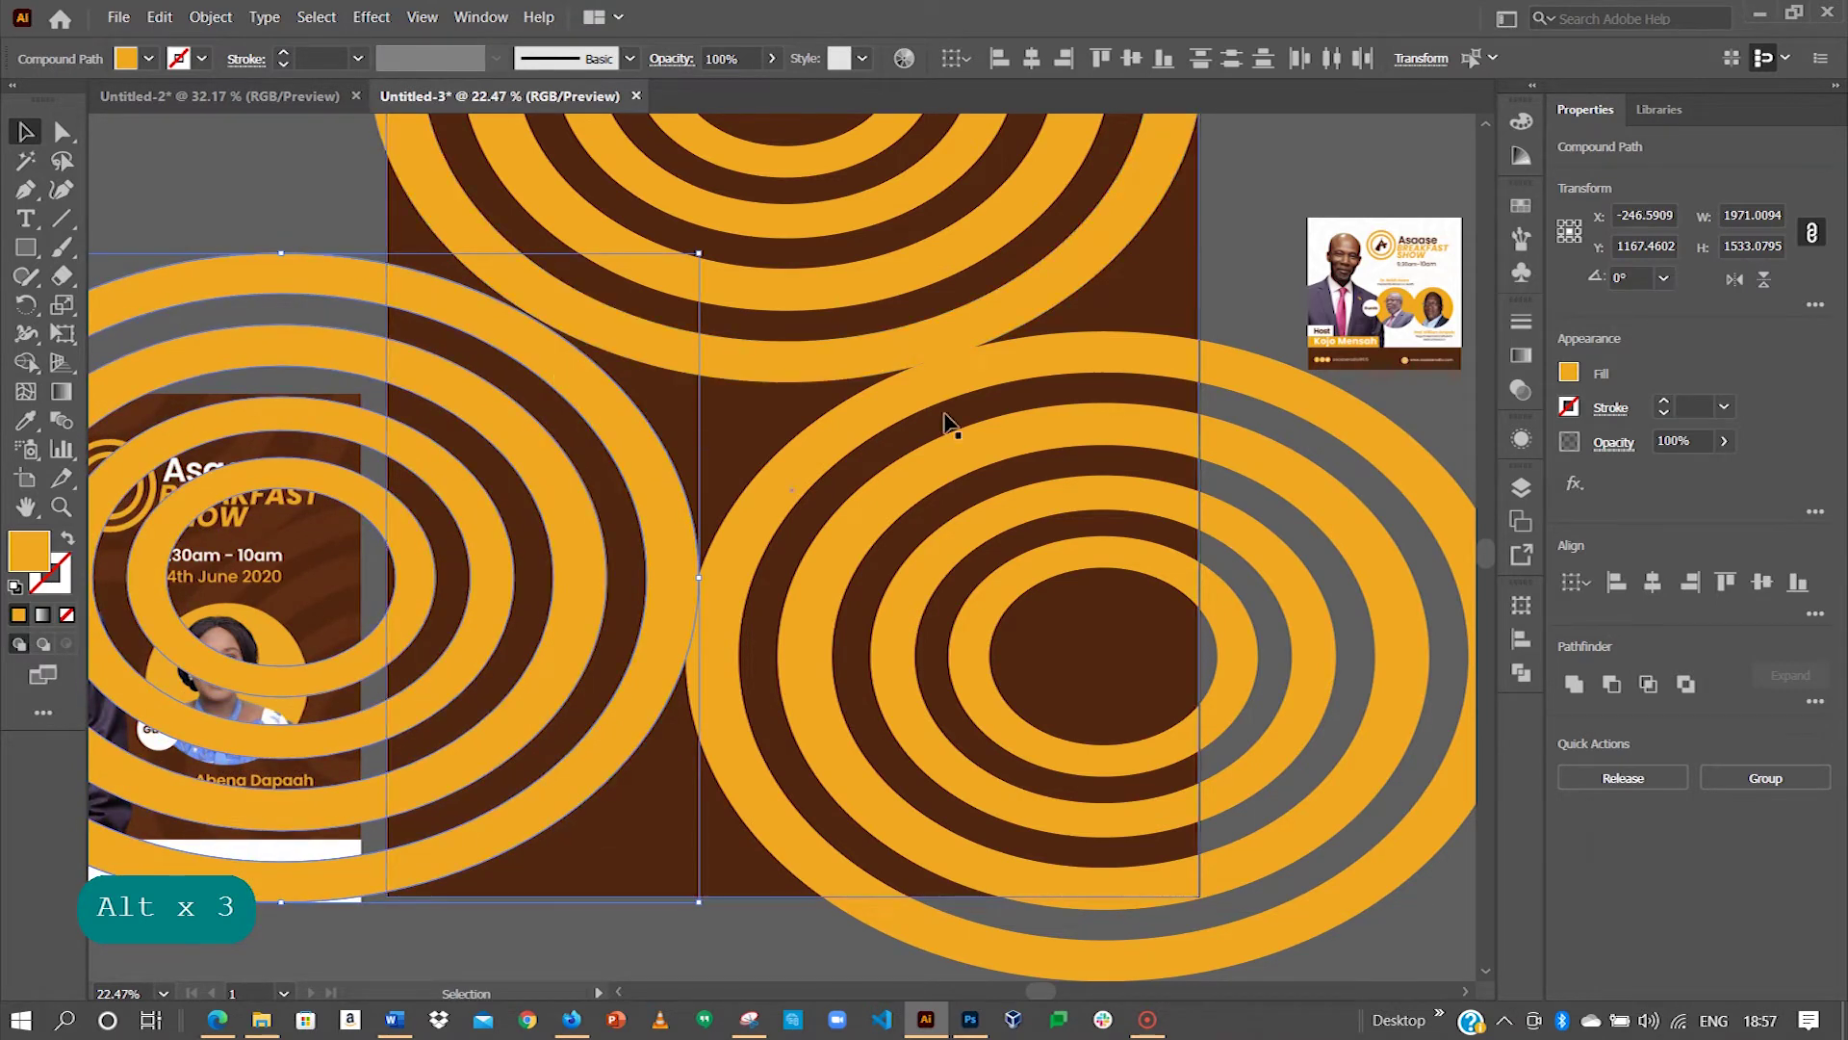
key(space)
drag(657, 520, 808, 580)
key(ctrl+minus)
key(ctrl+minus)
key(ctrl+minus)
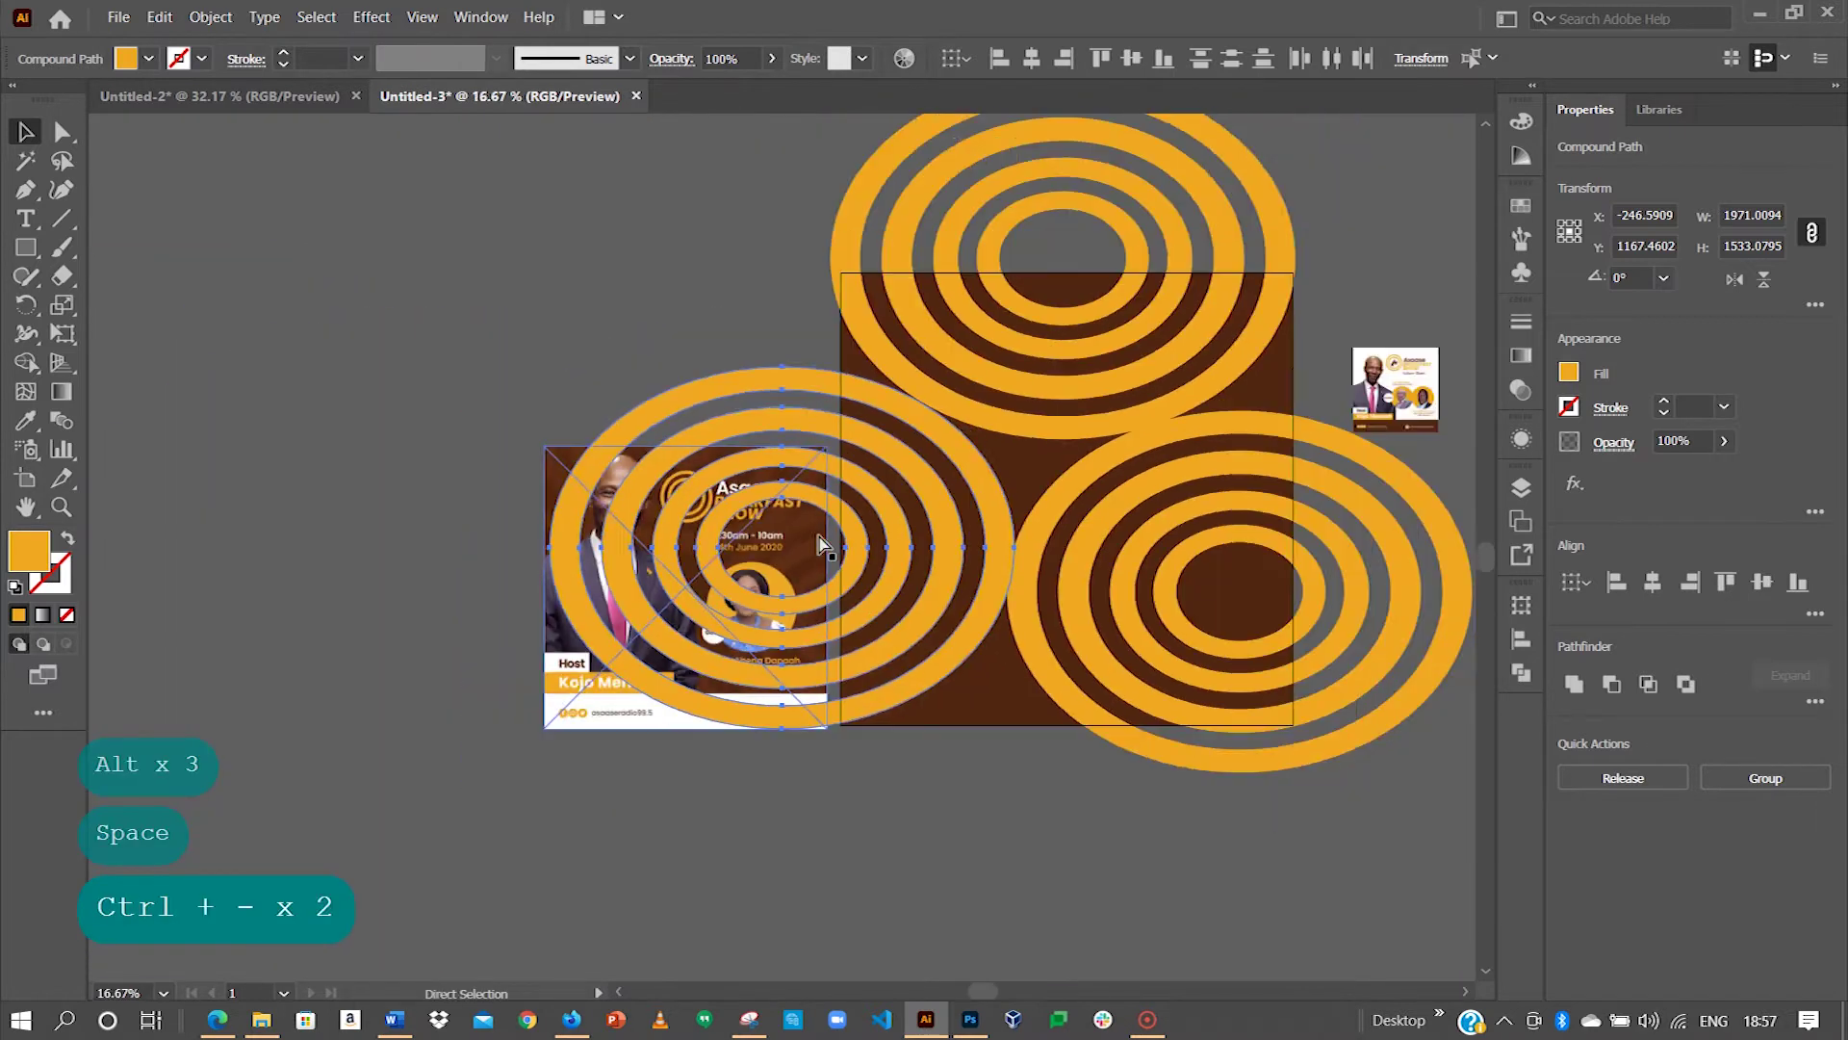
Step: Move the reference flyer out from under the rings and zoom in on it
click(607, 720)
drag(632, 668, 358, 491)
key(z)
drag(526, 354, 566, 381)
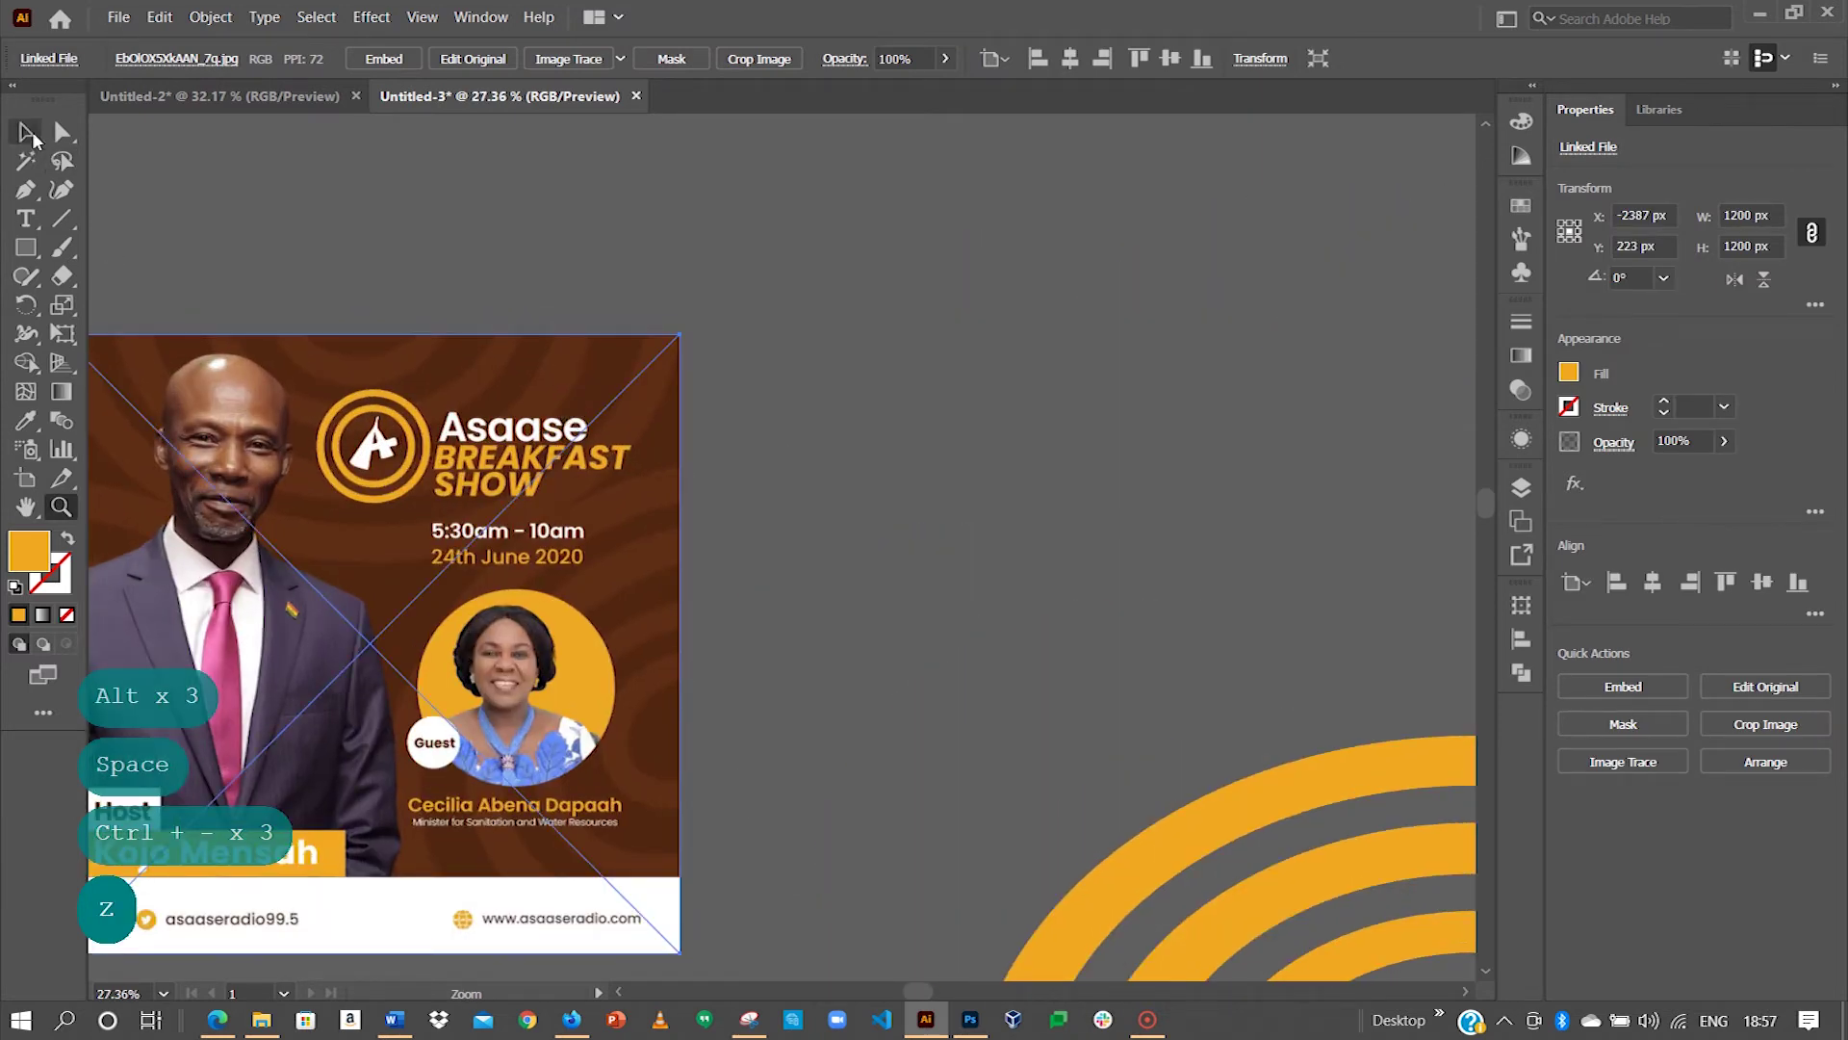
Step: Move the reference flyer off the artboard and recentre the view
key(space)
drag(1023, 507, 760, 491)
key(ctrl+minus)
key(ctrl+minus)
key(ctrl+minus)
key(space)
drag(1180, 597, 534, 398)
drag(257, 335, 491, 230)
key(space)
drag(751, 240, 603, 207)
click(534, 178)
Step: Select the top, left and bottom-right ring sets and set their opacity to 10%
click(1127, 260)
click(1006, 332)
shift+click(529, 737)
shift+click(1079, 737)
click(715, 58)
key(BackSpace)
key(Return)
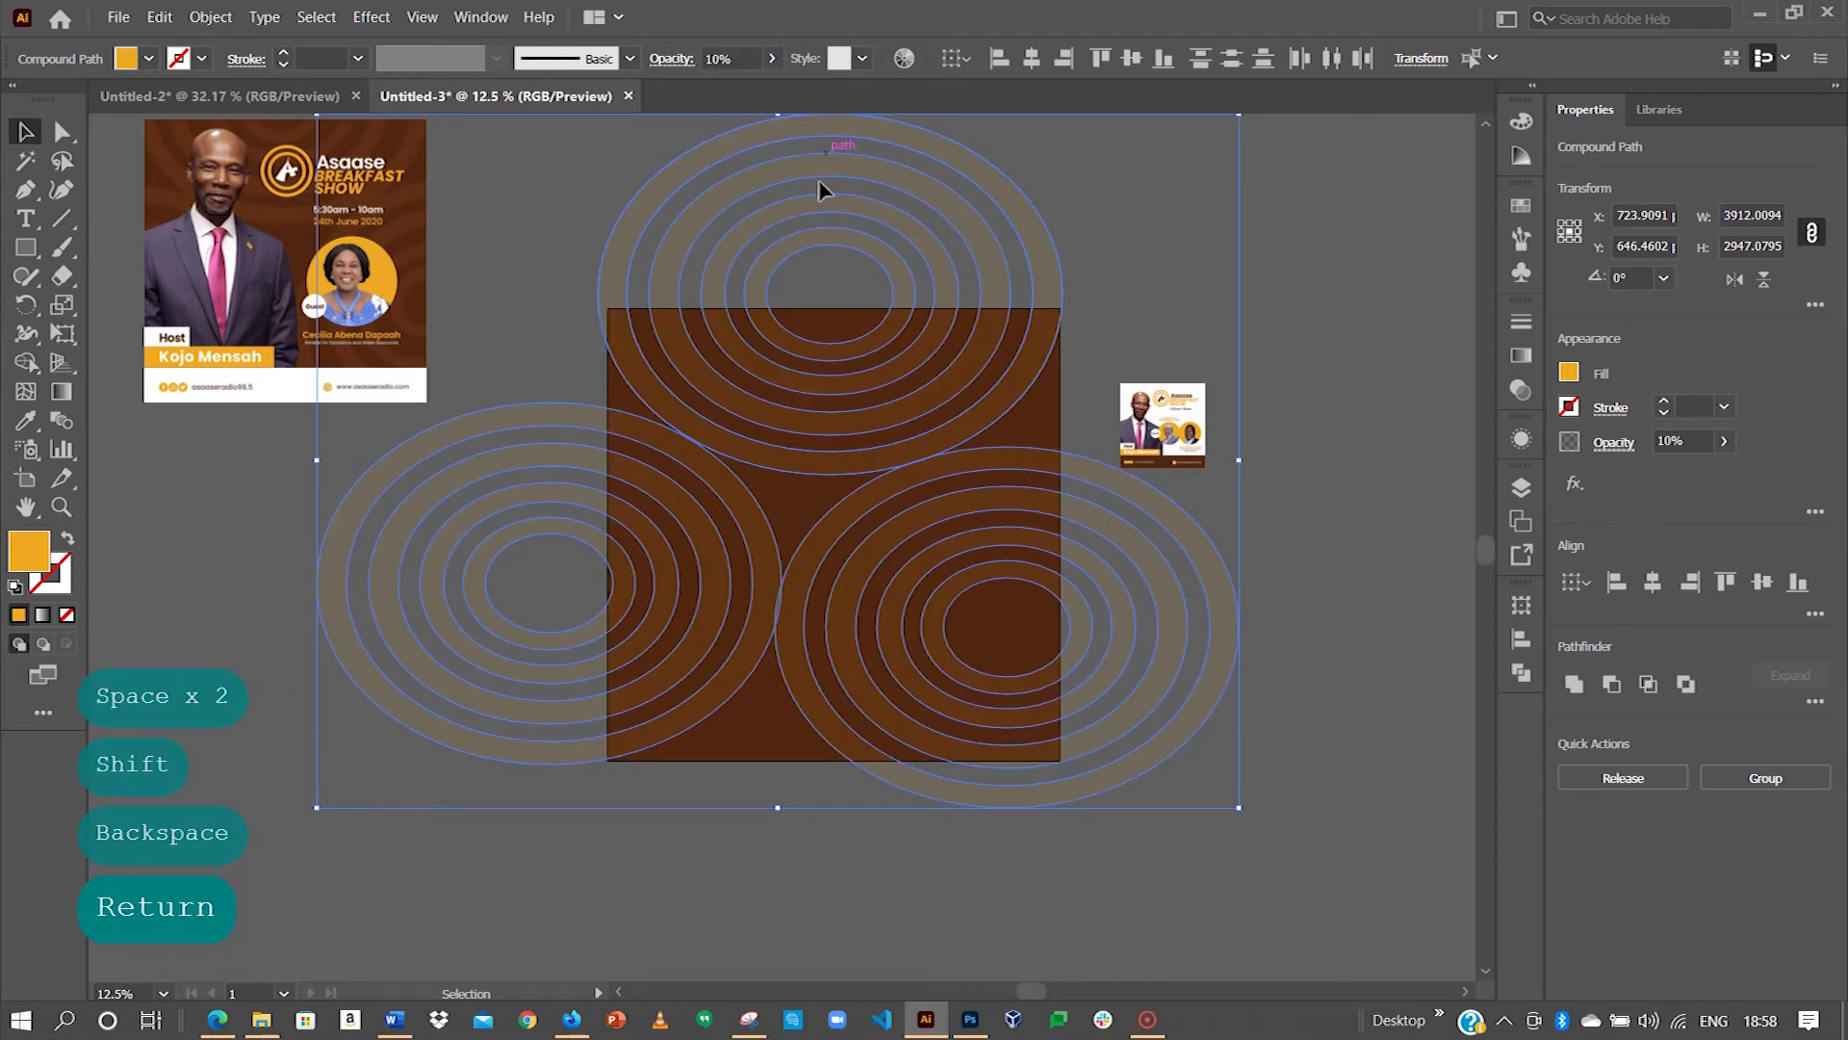
click(1183, 373)
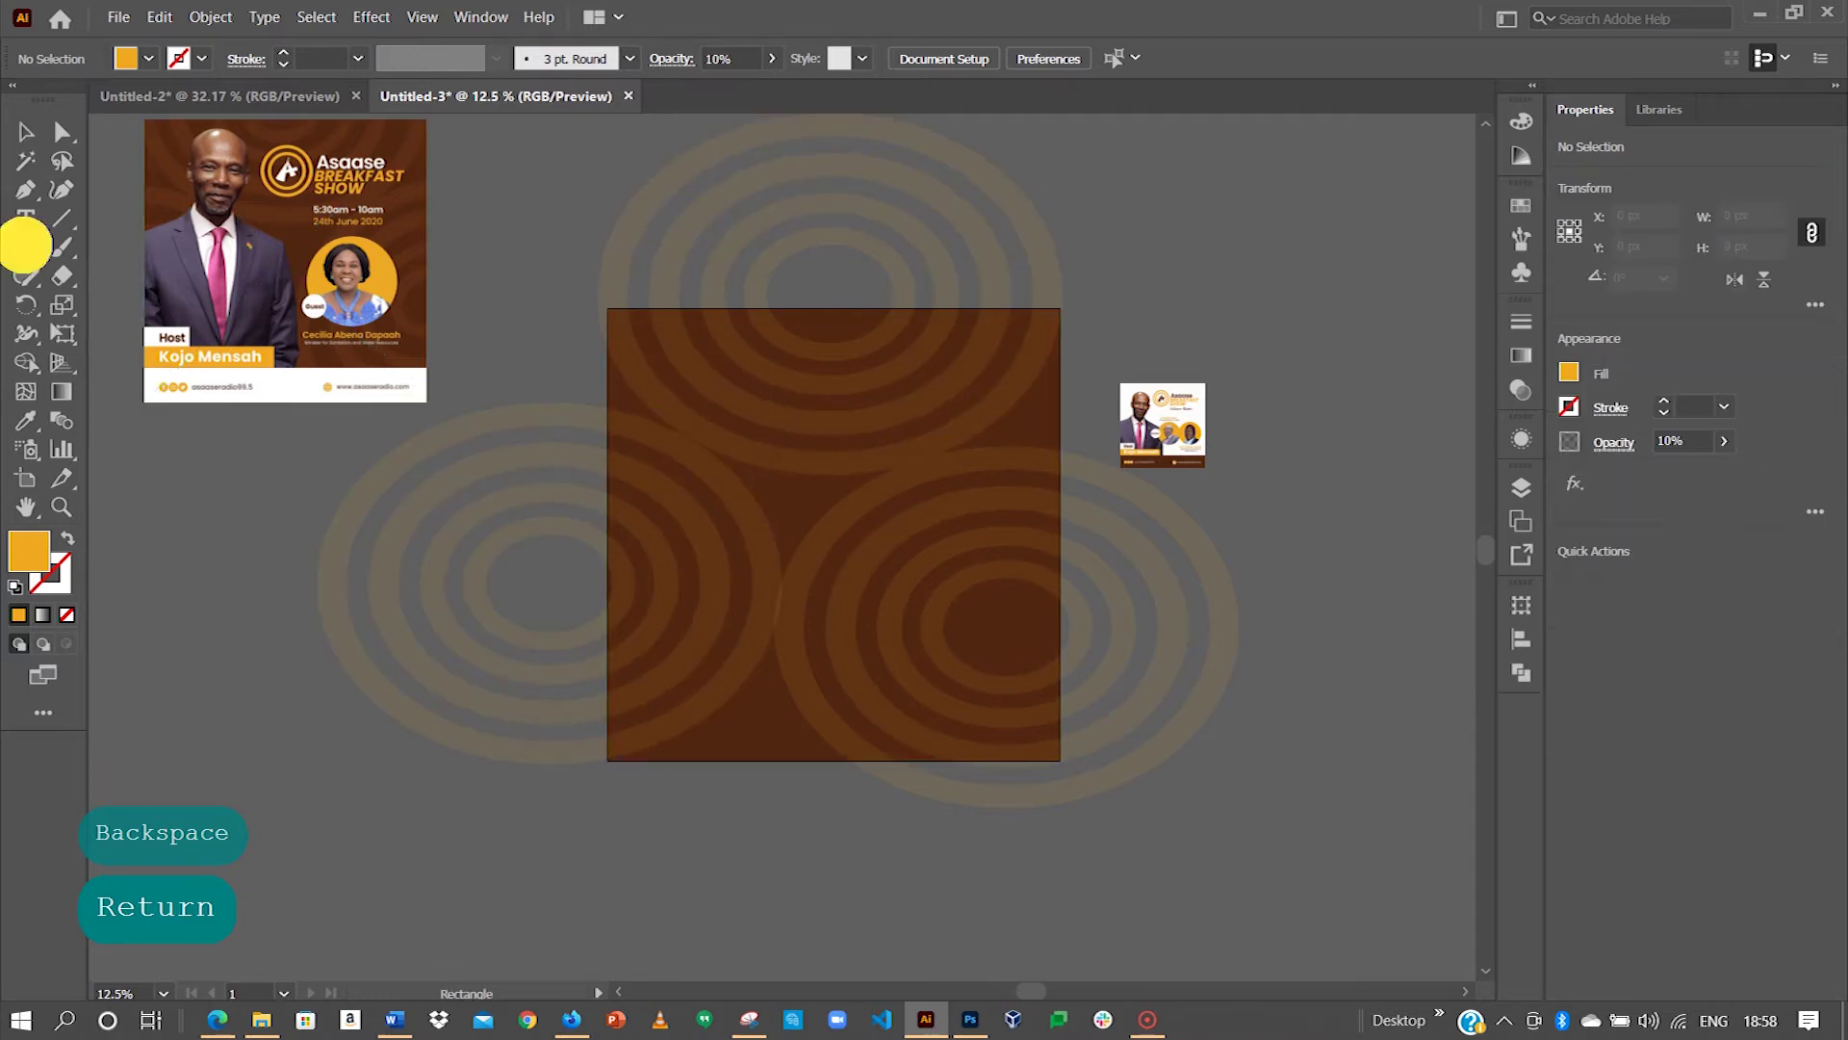
Step: Draw a 1924 × 1924 px rectangle exactly over the brown artboard
click(29, 252)
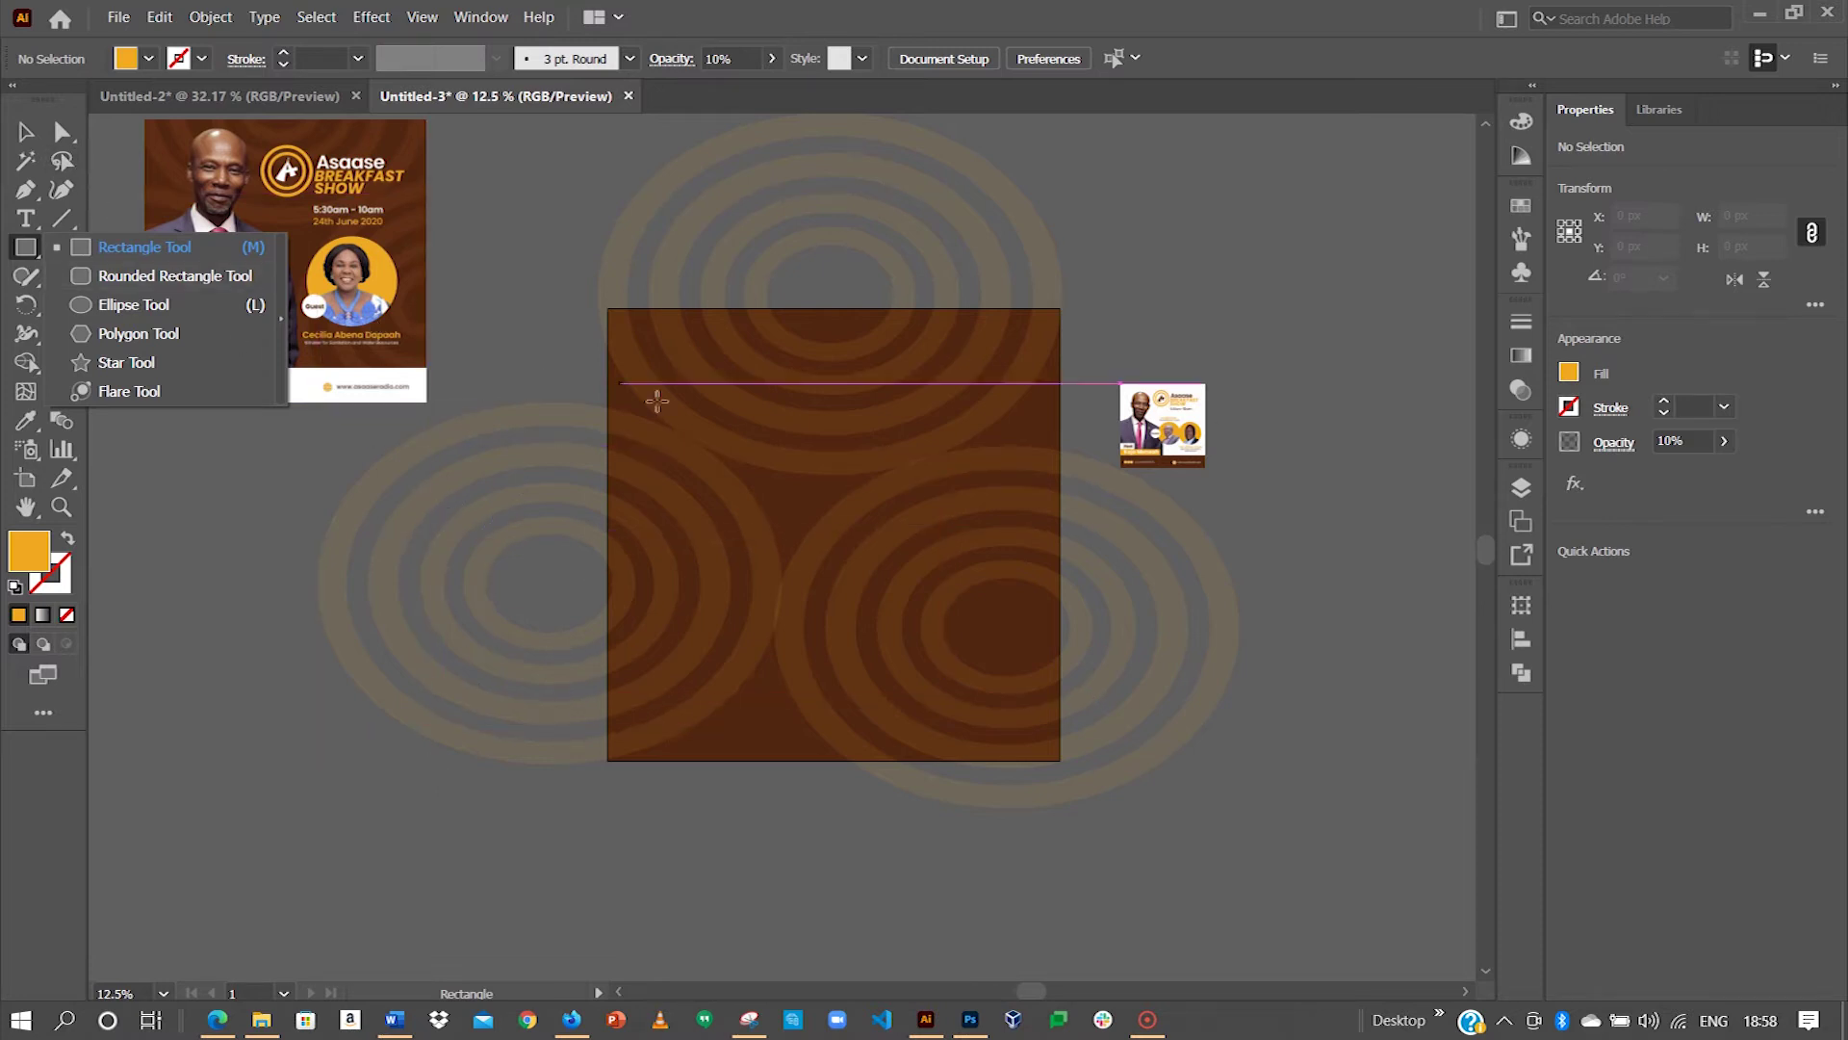
drag(607, 307, 1055, 761)
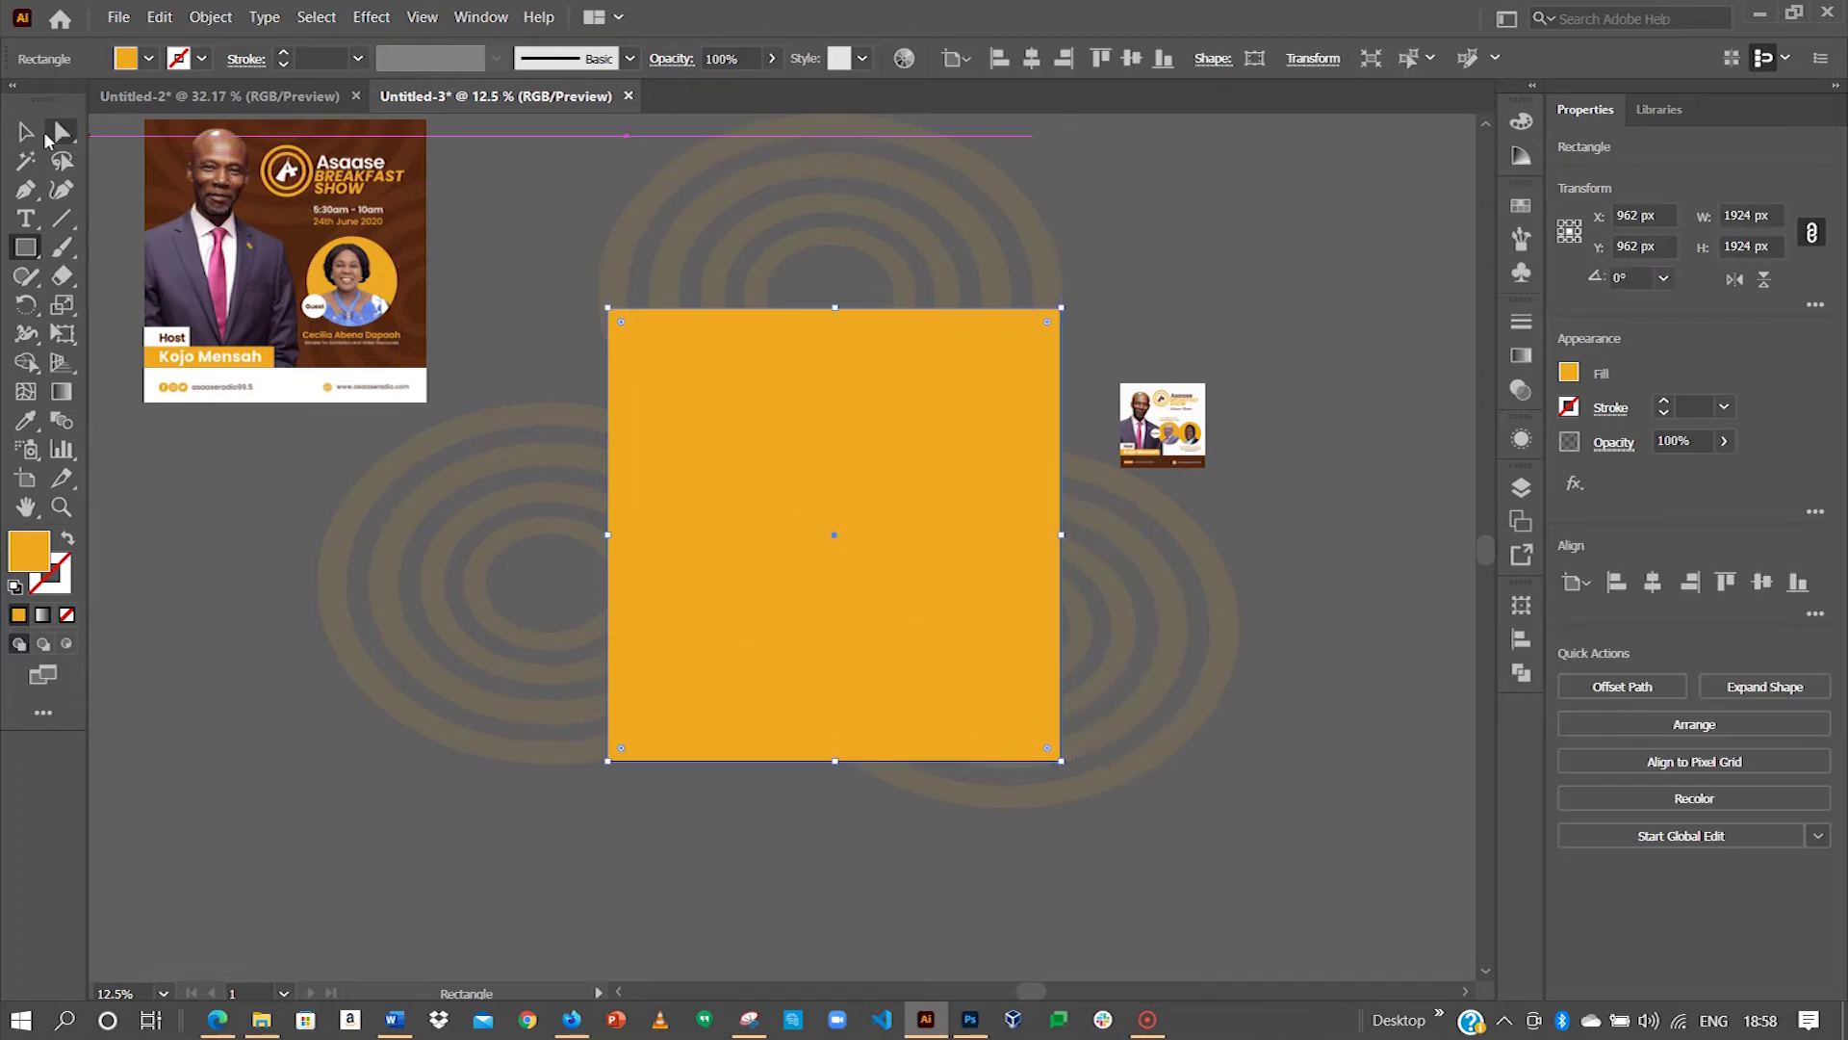
click(26, 131)
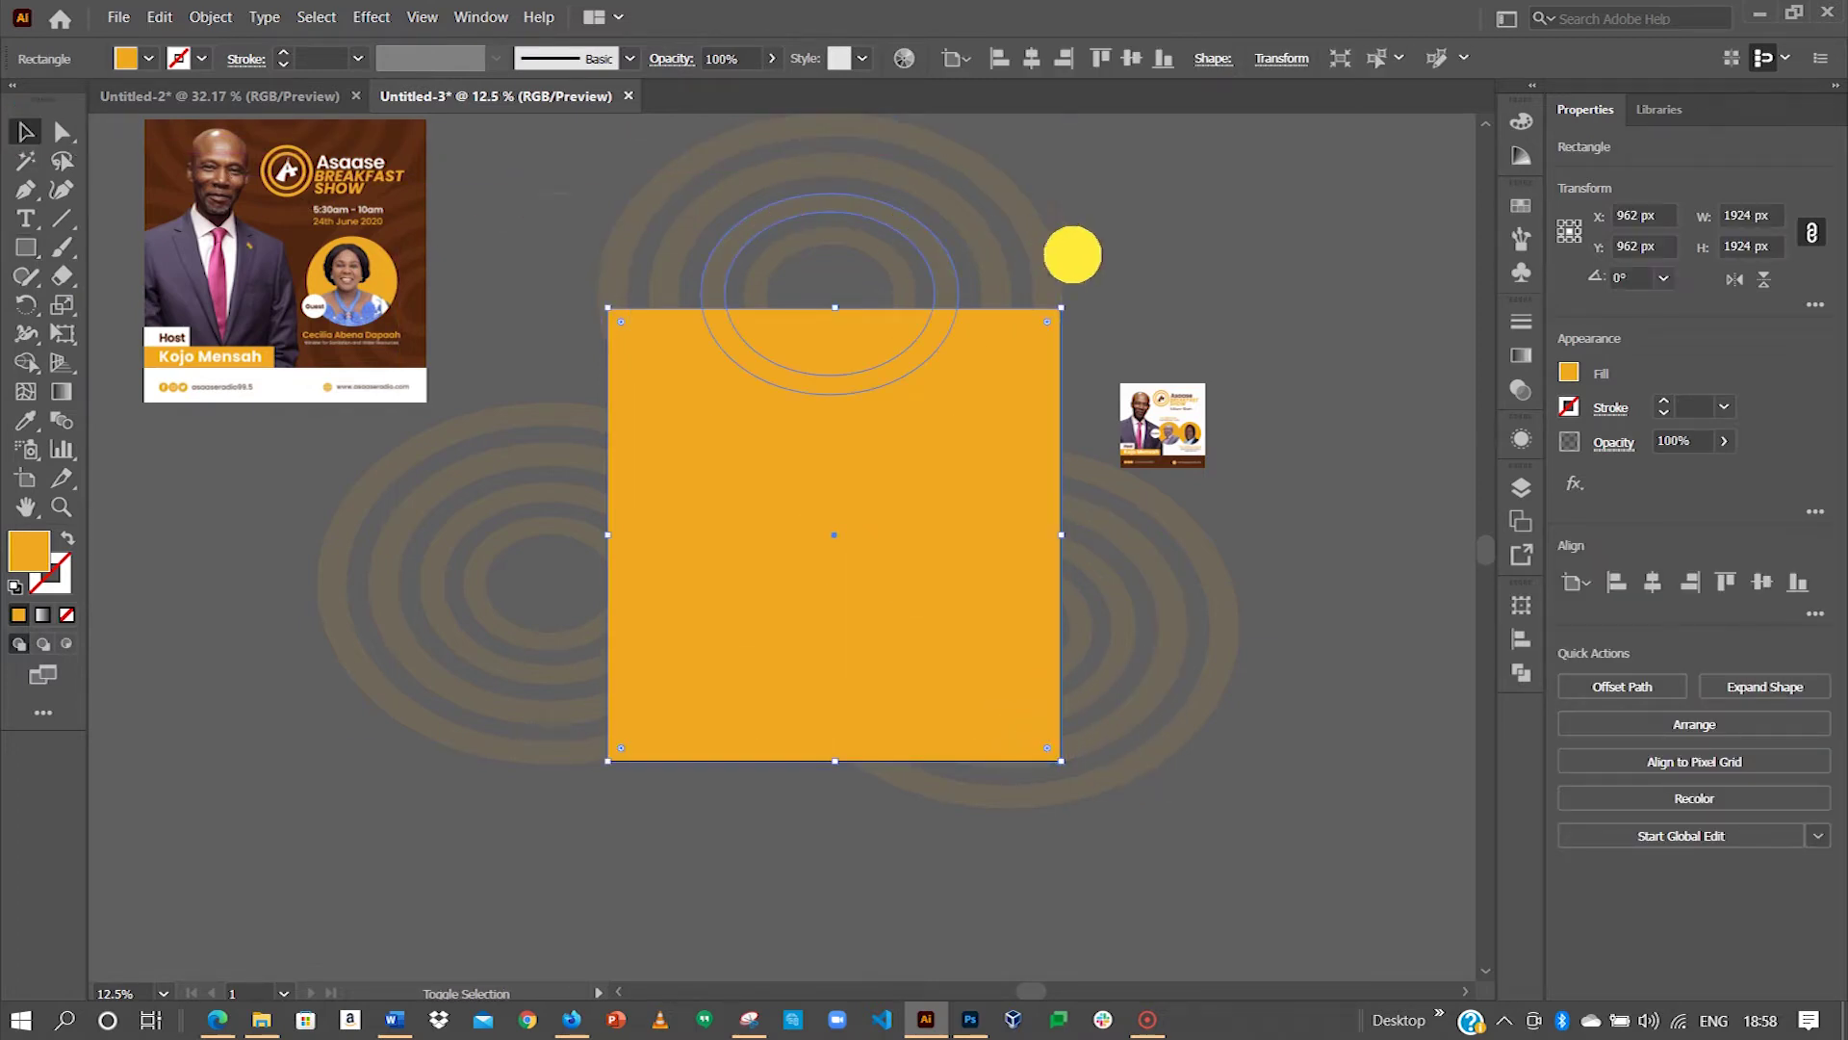
Step: Select the square plus the top, lower-left and lower-right rings, then apply Ctrl+7 clipping mask
drag(1102, 264, 536, 420)
drag(551, 837, 889, 734)
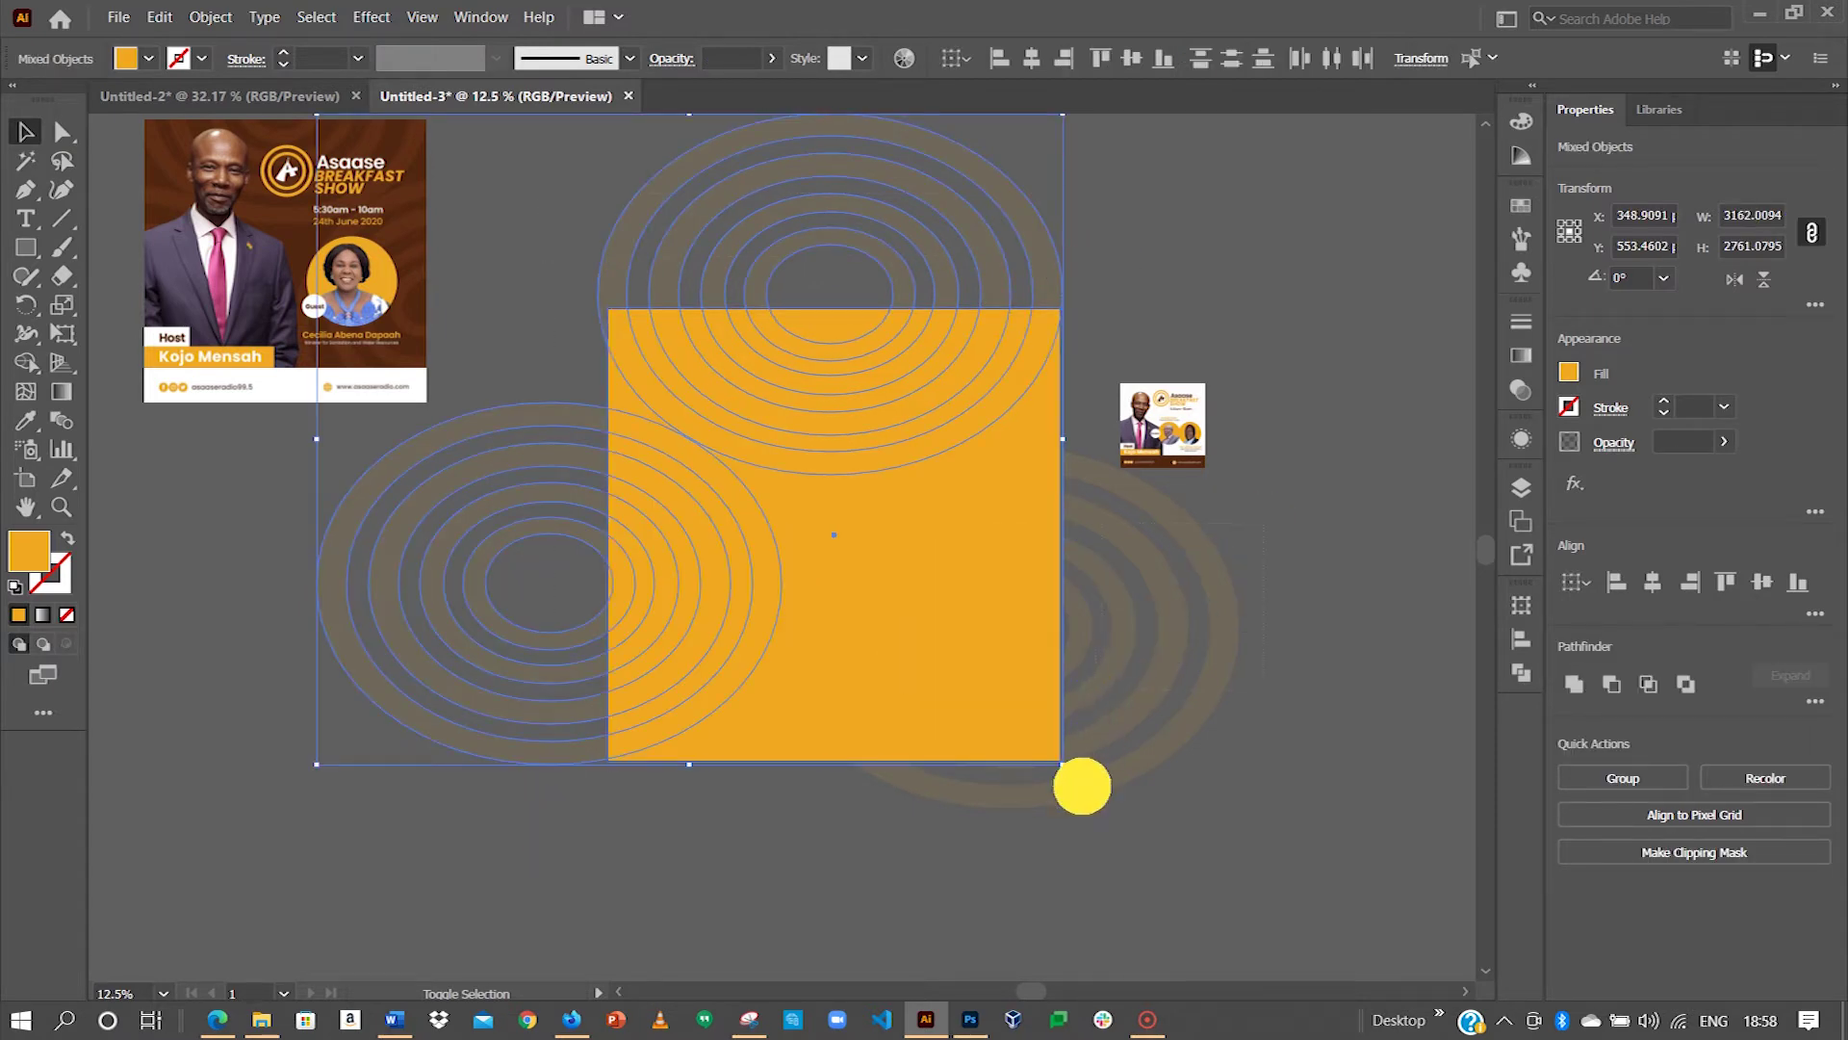
drag(1082, 795, 1114, 502)
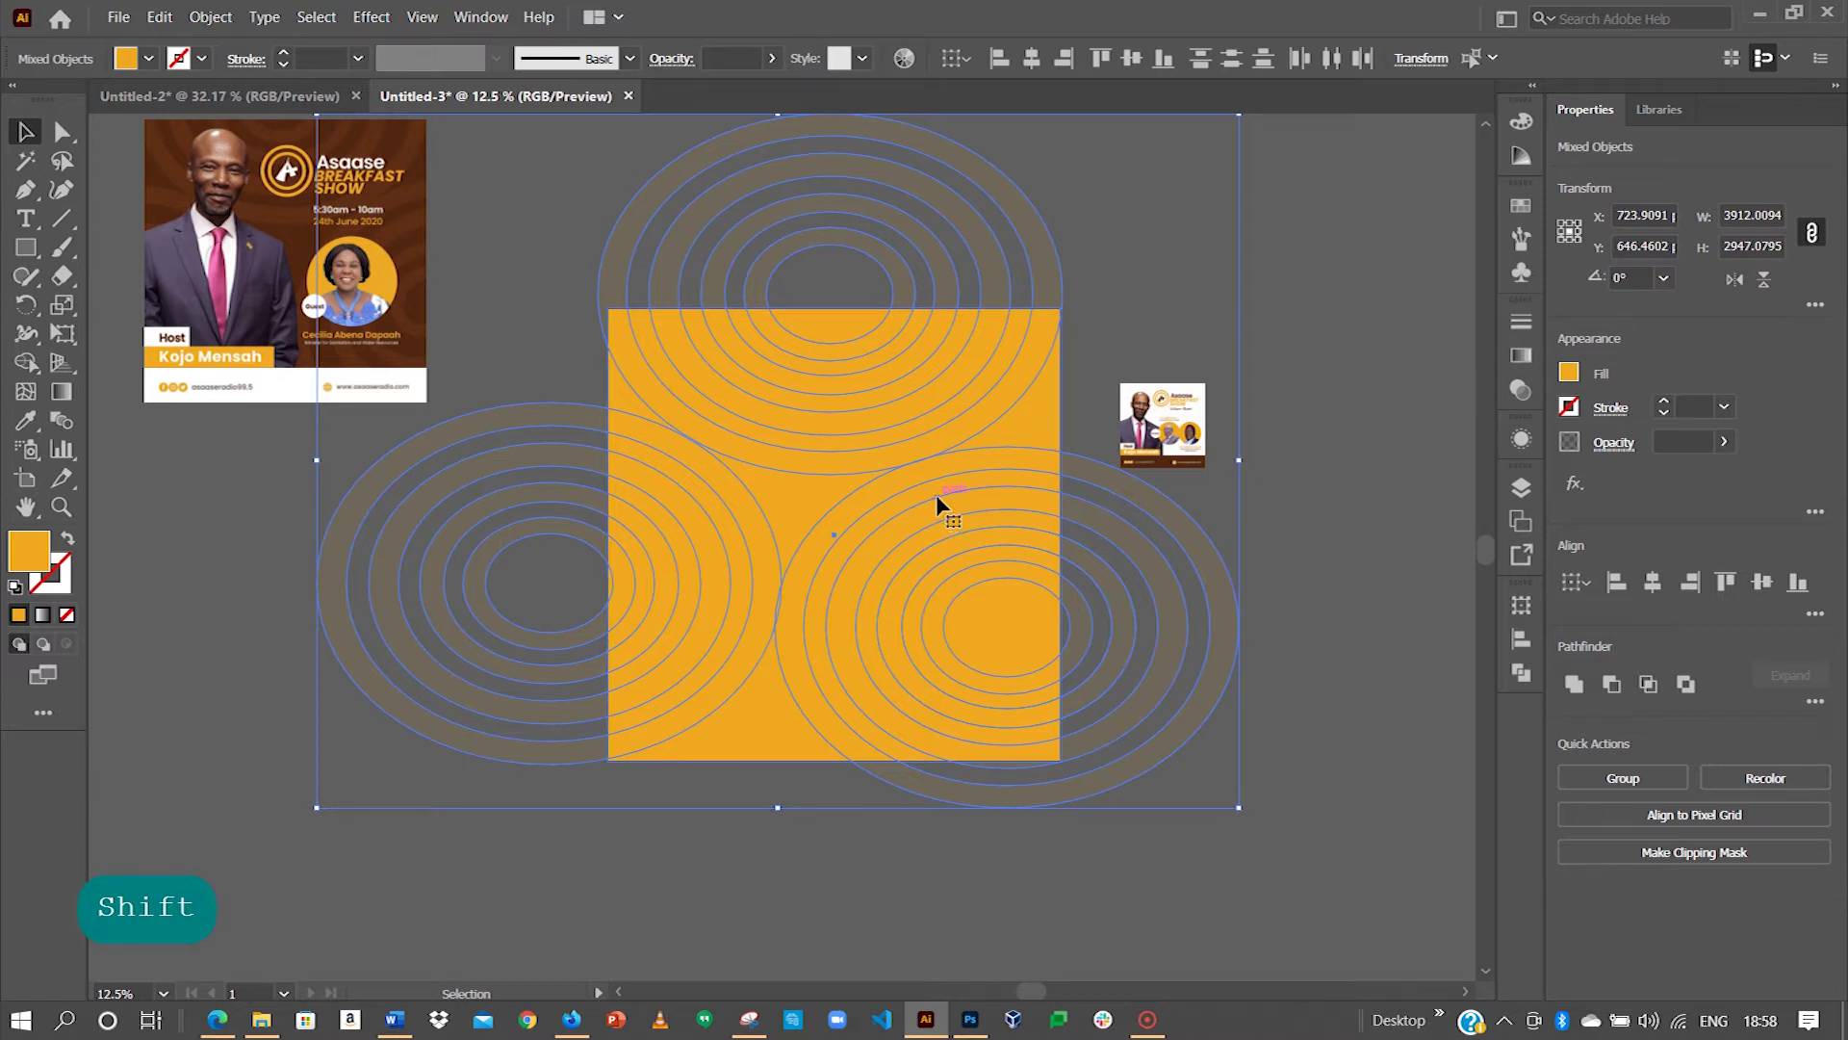
key(ctrl+7)
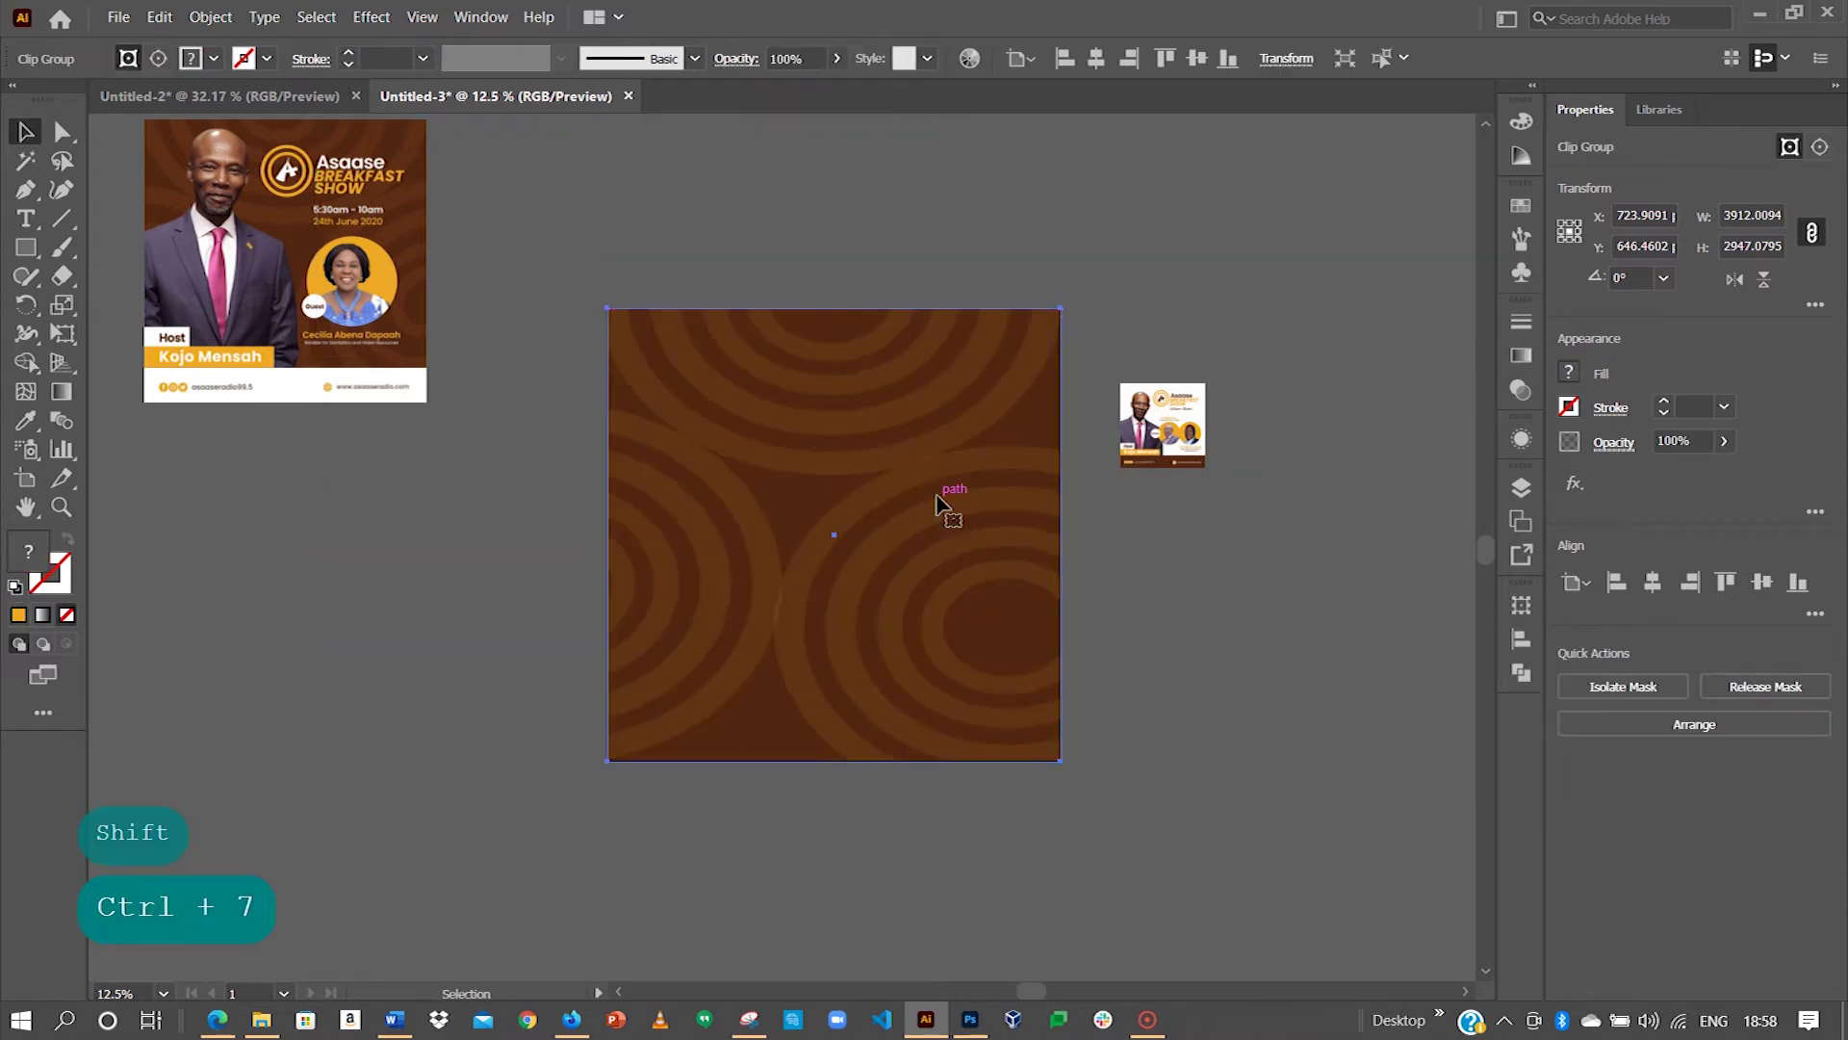
click(1135, 276)
click(1036, 412)
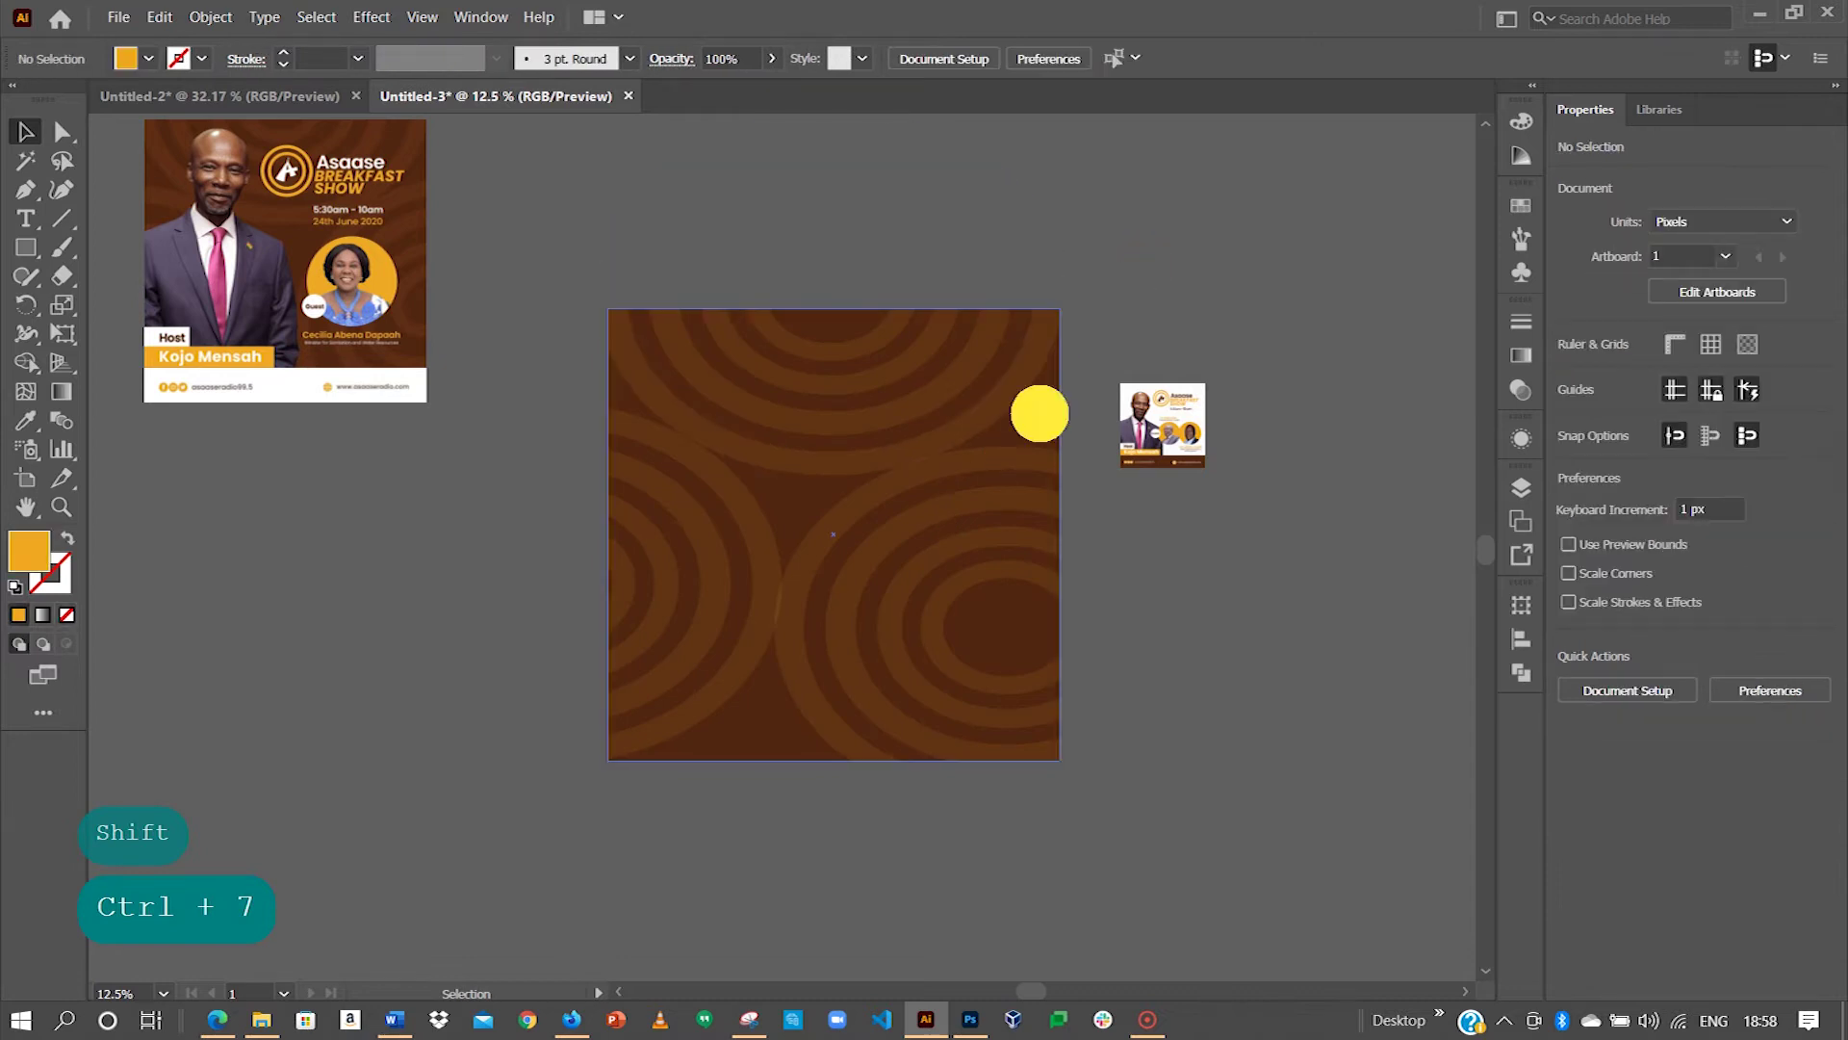
click(1094, 318)
Step: Place the reference flyer left of the artboard, undoing an accidental move of the ring pattern
key(space)
drag(607, 323, 732, 411)
drag(497, 406, 598, 715)
mouse_move(648, 516)
mouse_down()
mouse_move(660, 482)
mouse_move(603, 522)
mouse_move(707, 332)
mouse_move(678, 520)
mouse_up()
click(804, 365)
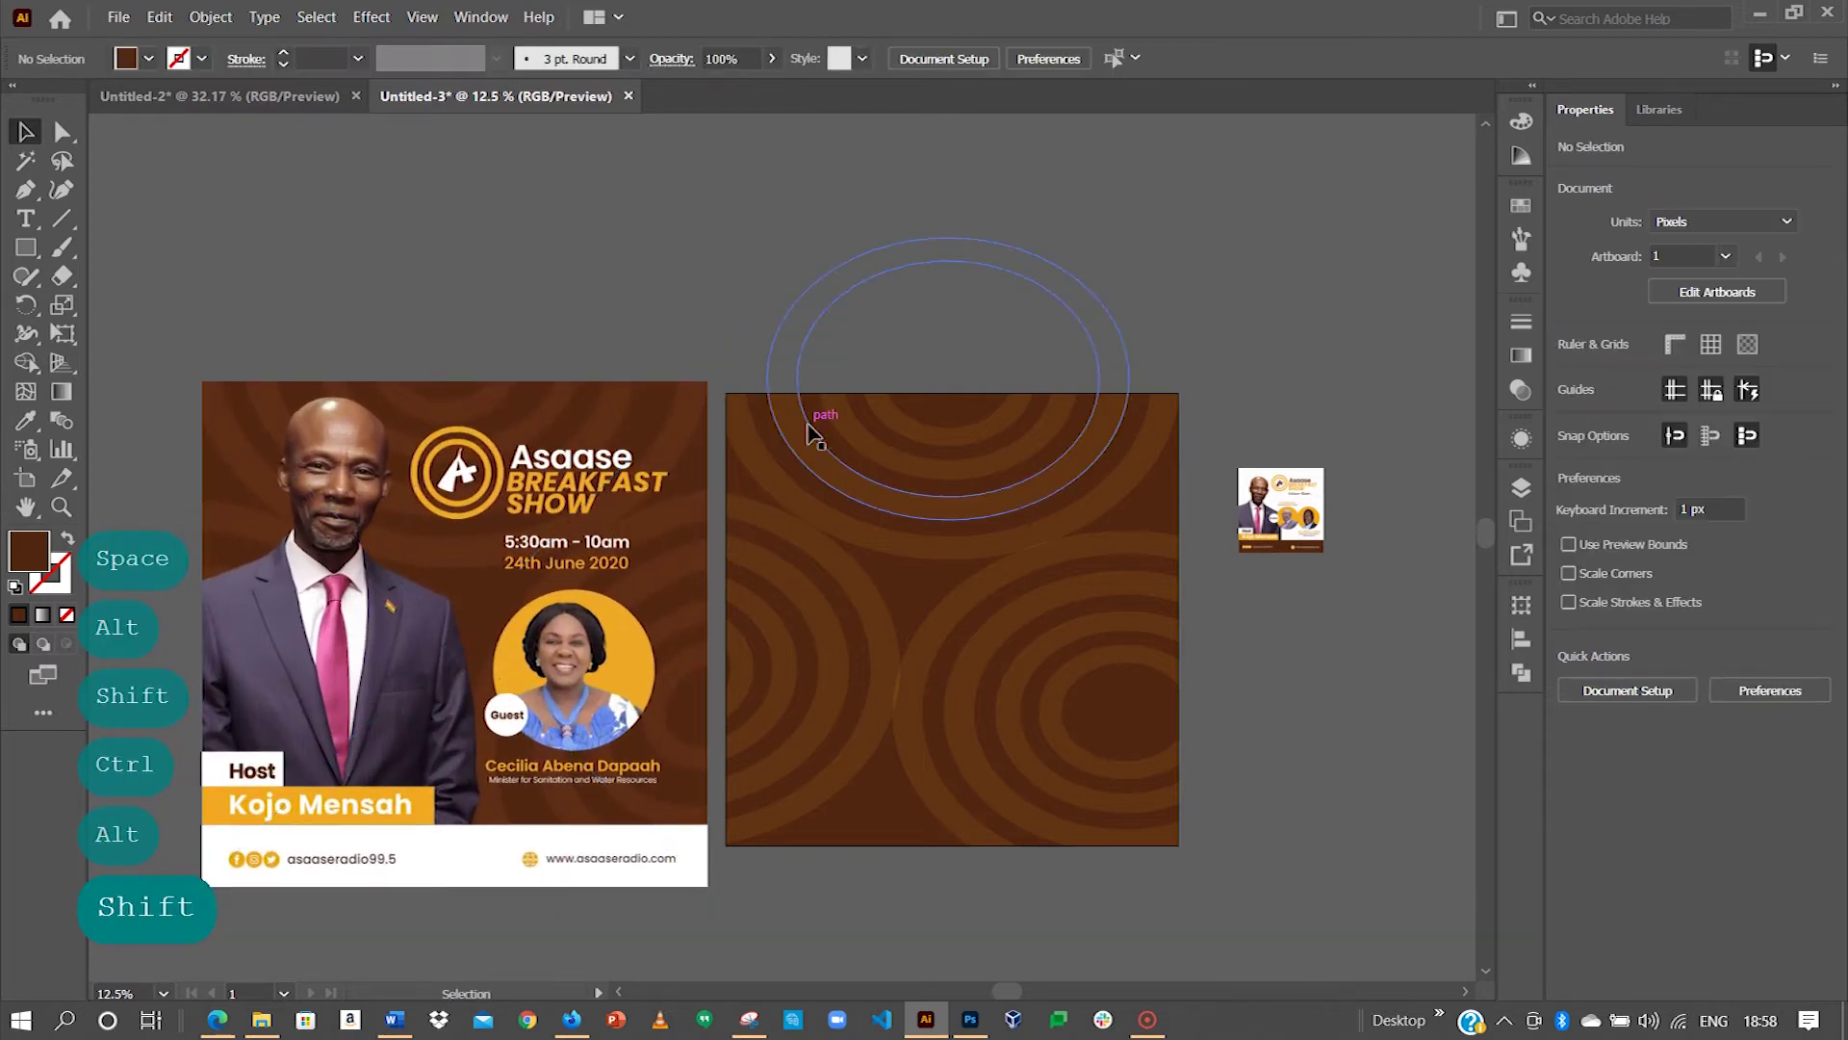
drag(895, 426, 1064, 590)
key(space)
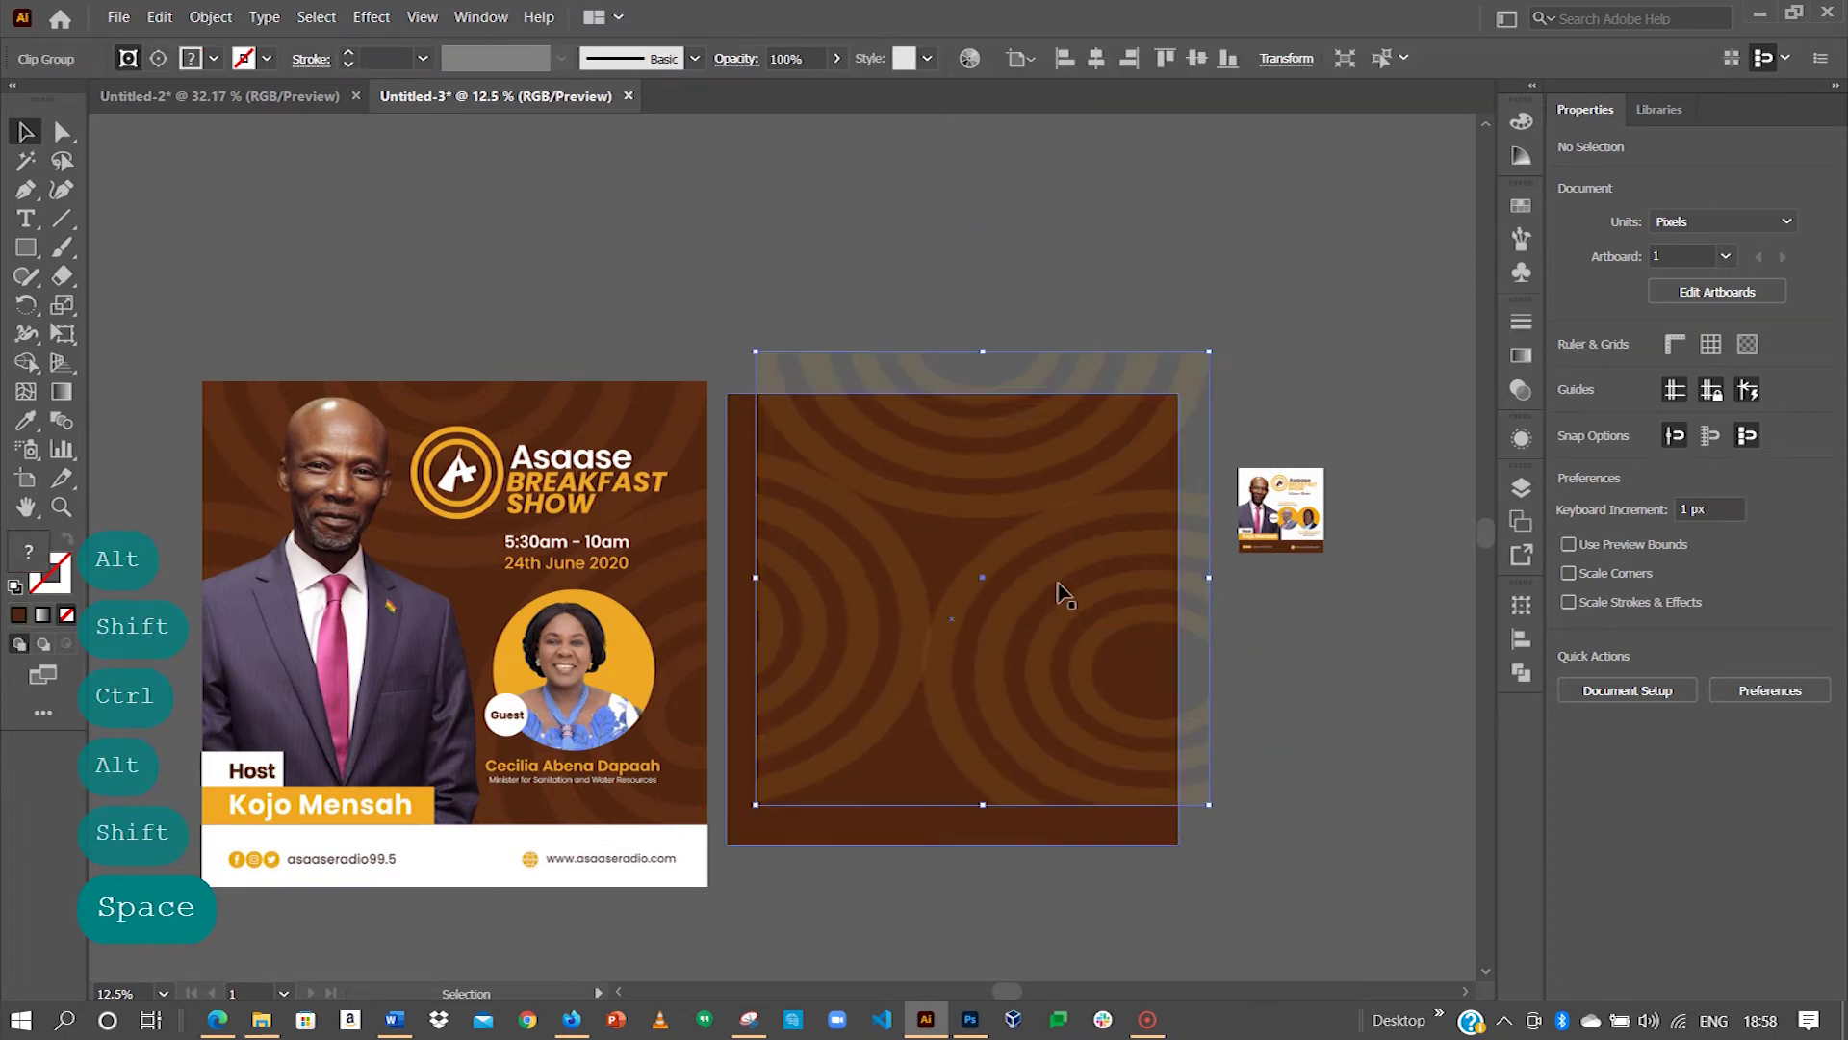
key(ctrl+z)
click(1214, 557)
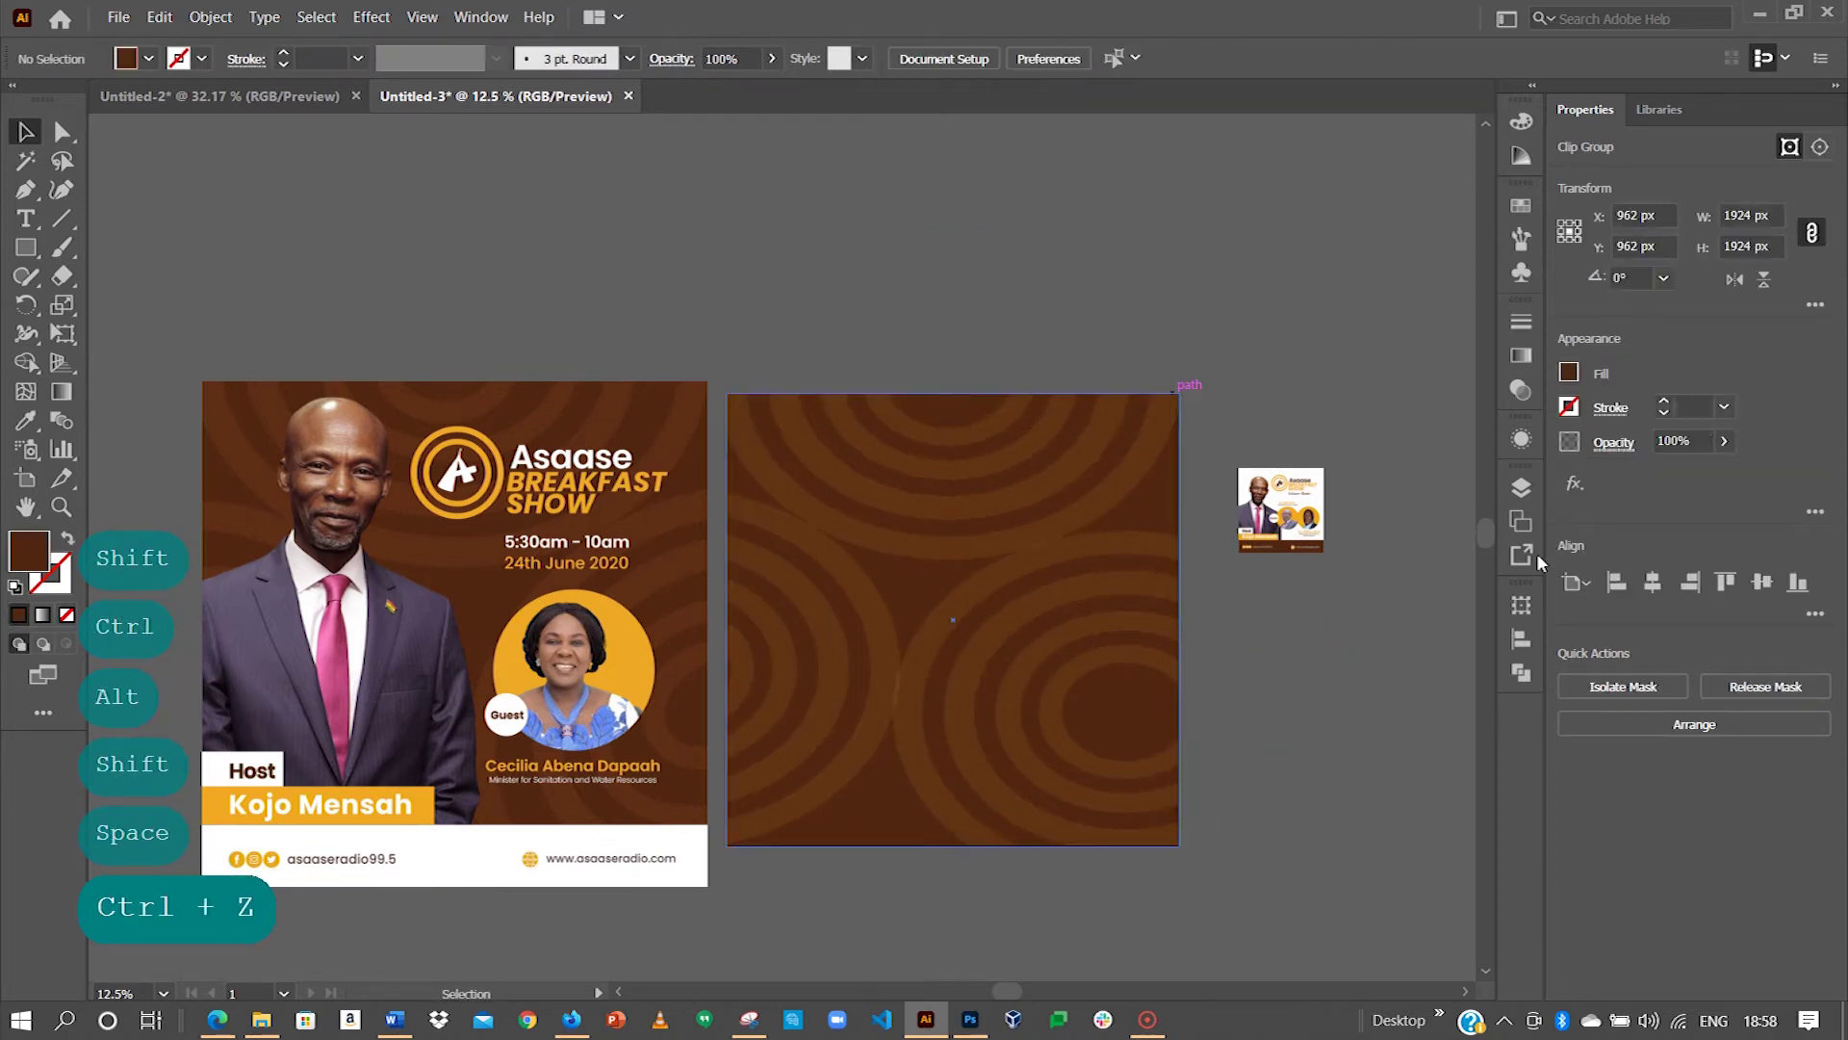
Step: Lock the brown background rectangle and the Clip Group in the Layers panel
click(1521, 488)
click(1289, 514)
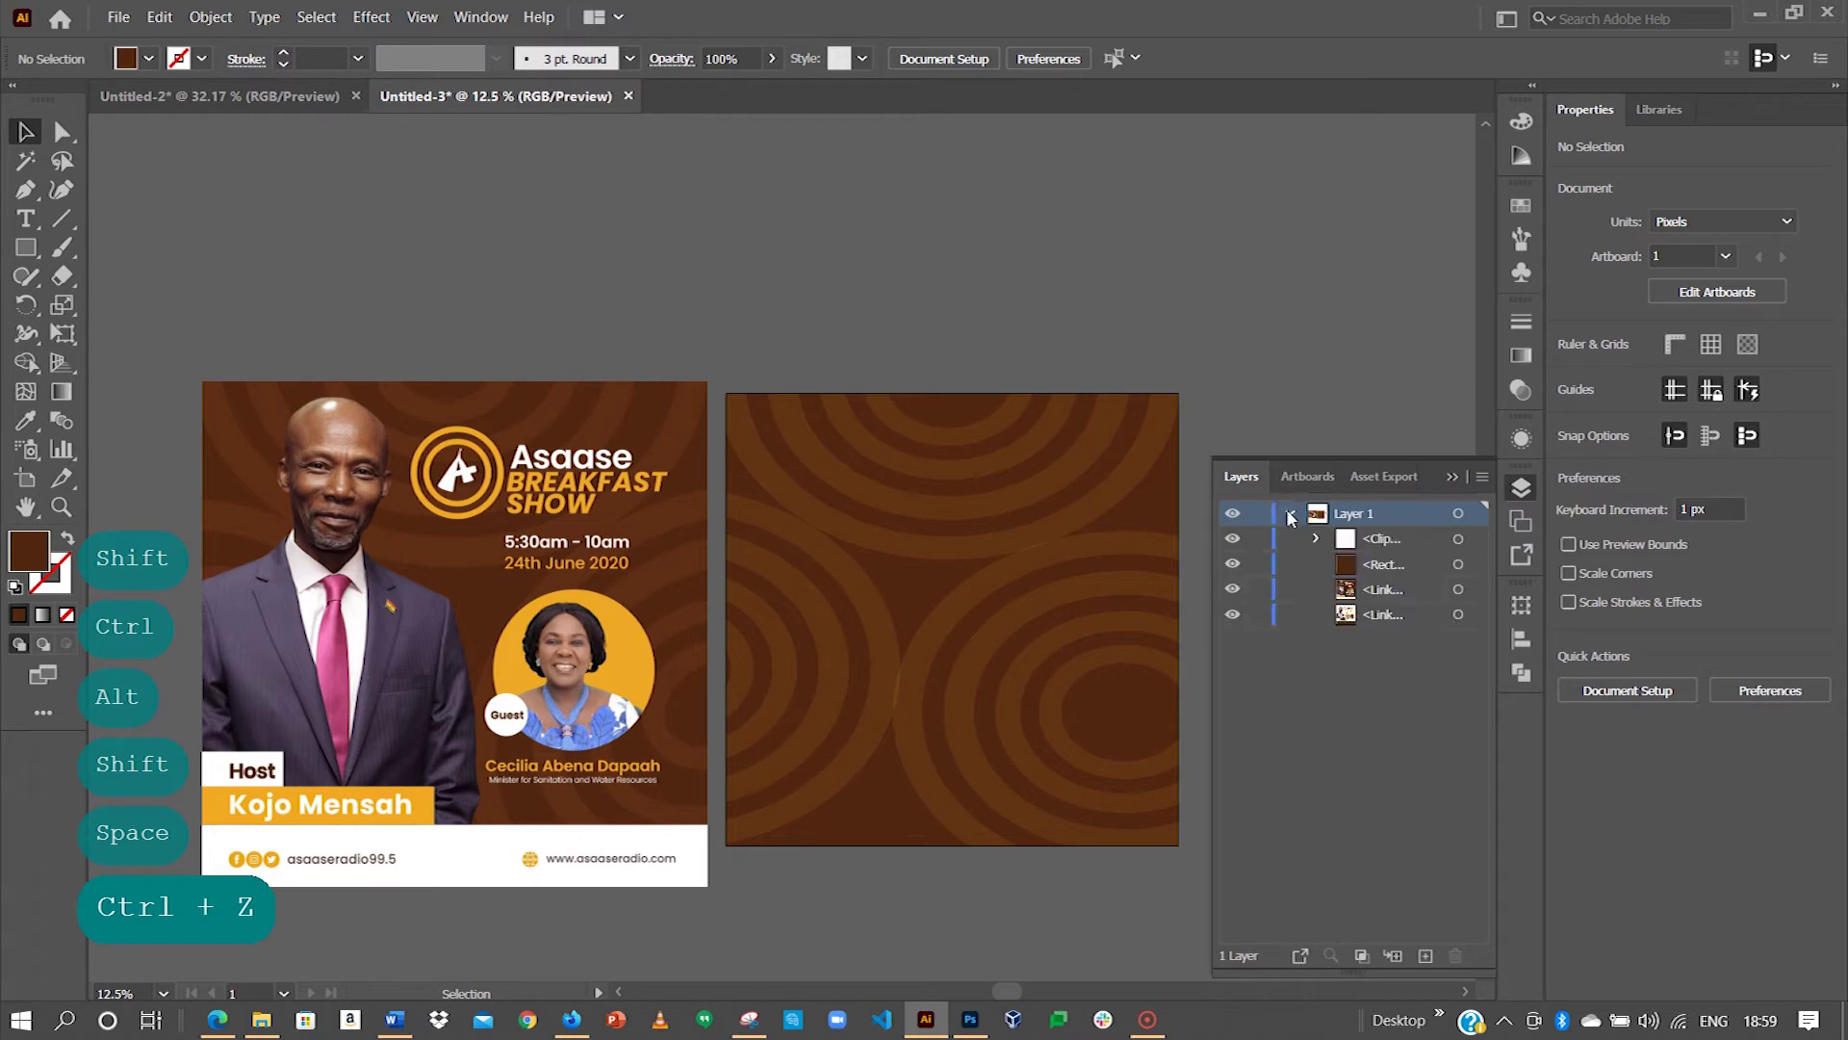
click(1270, 561)
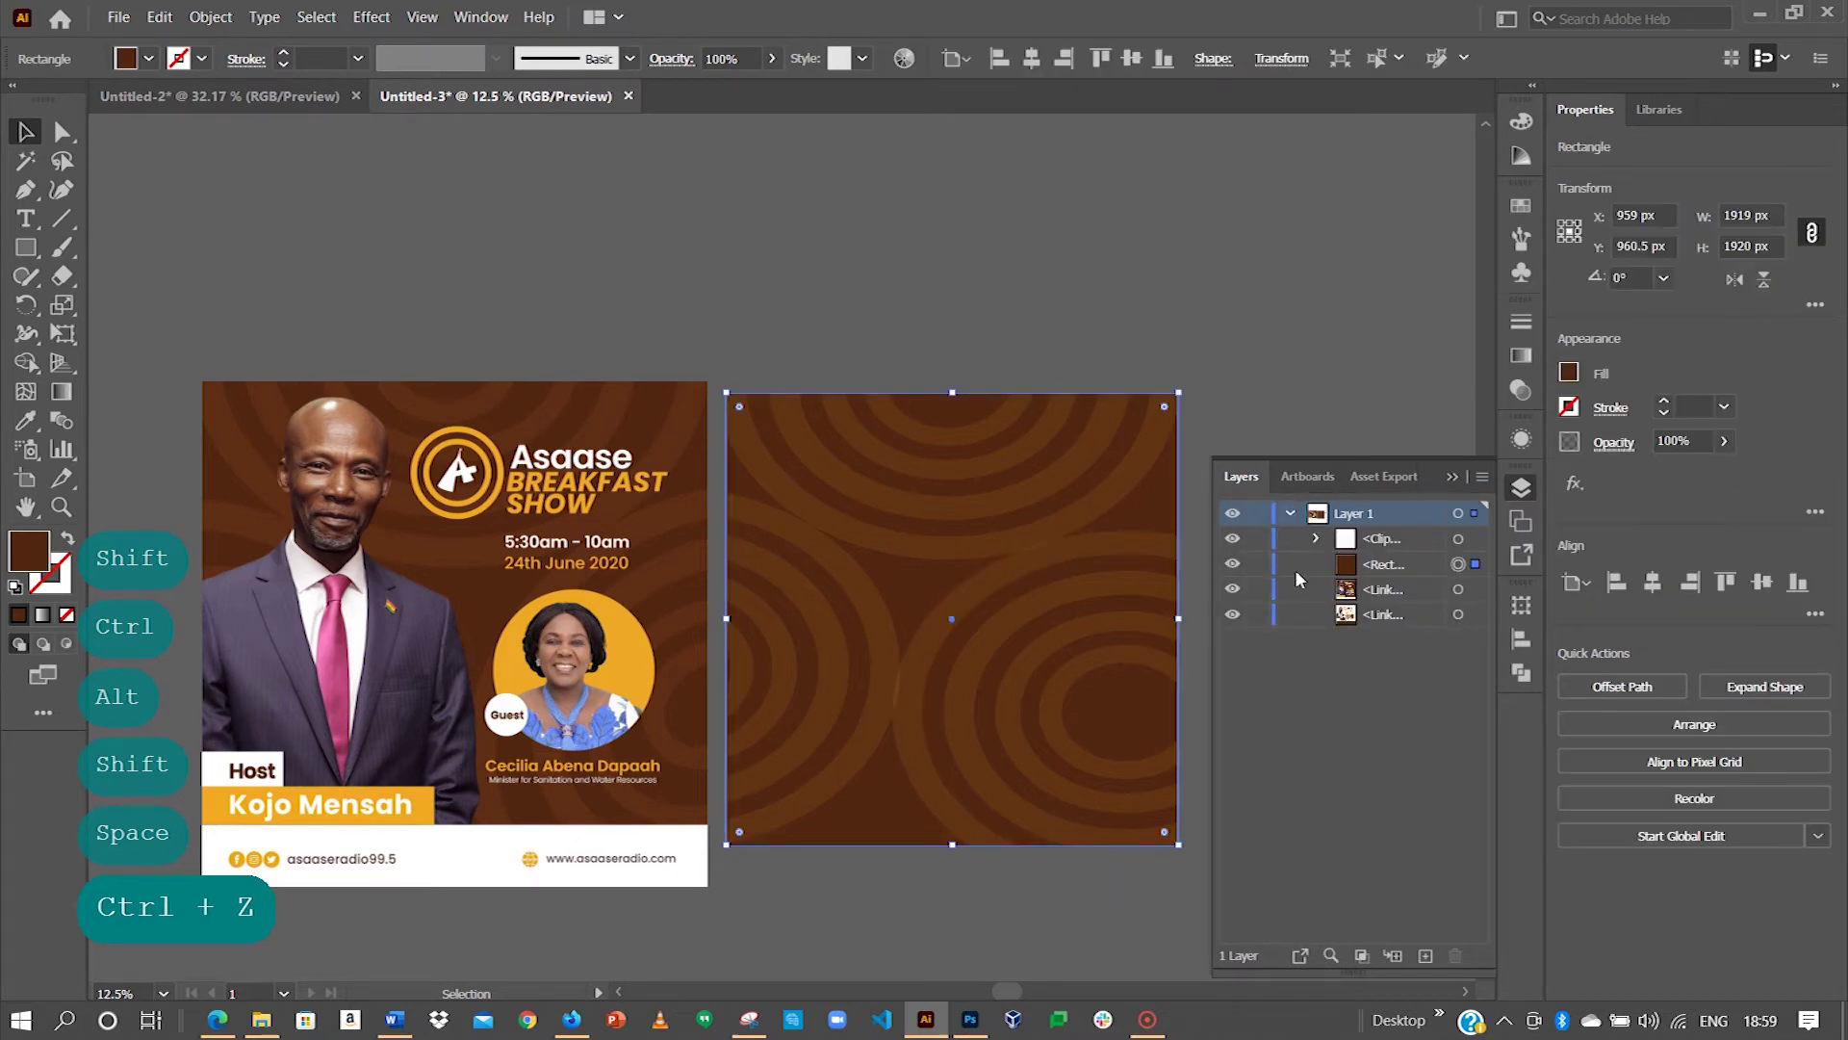
click(1257, 565)
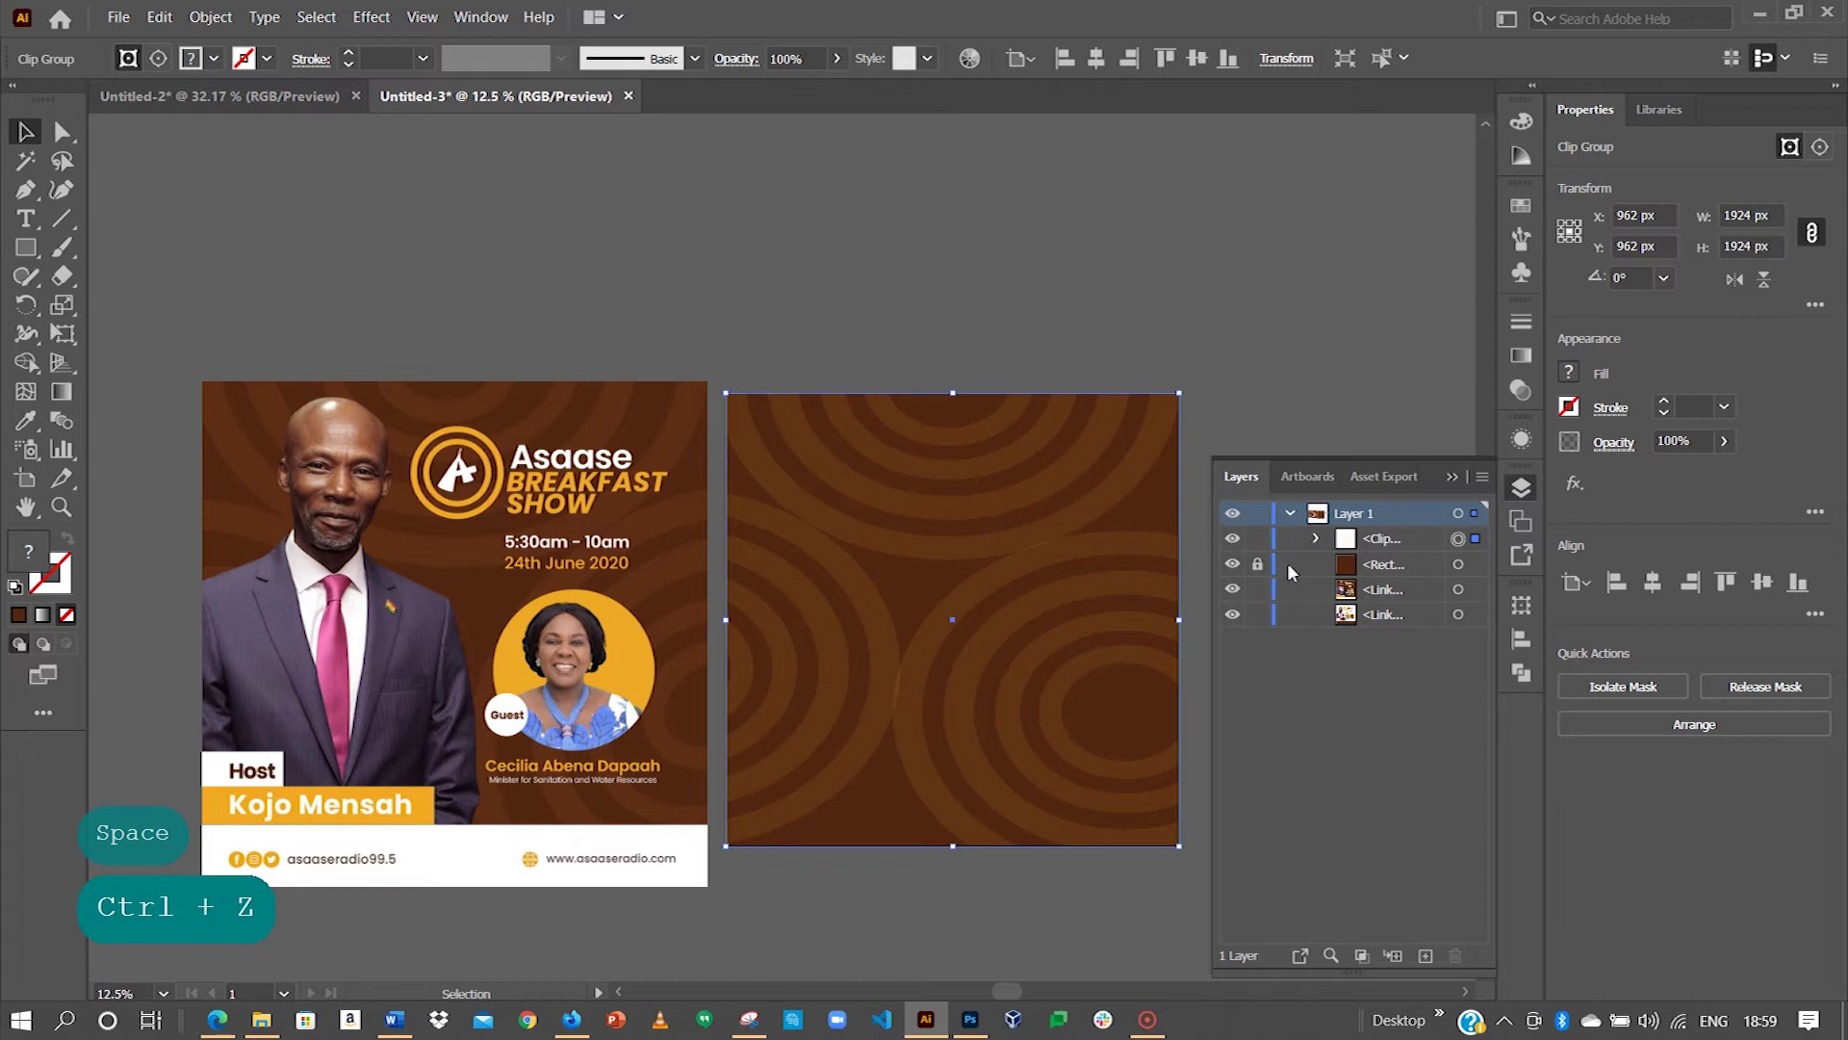
click(1256, 539)
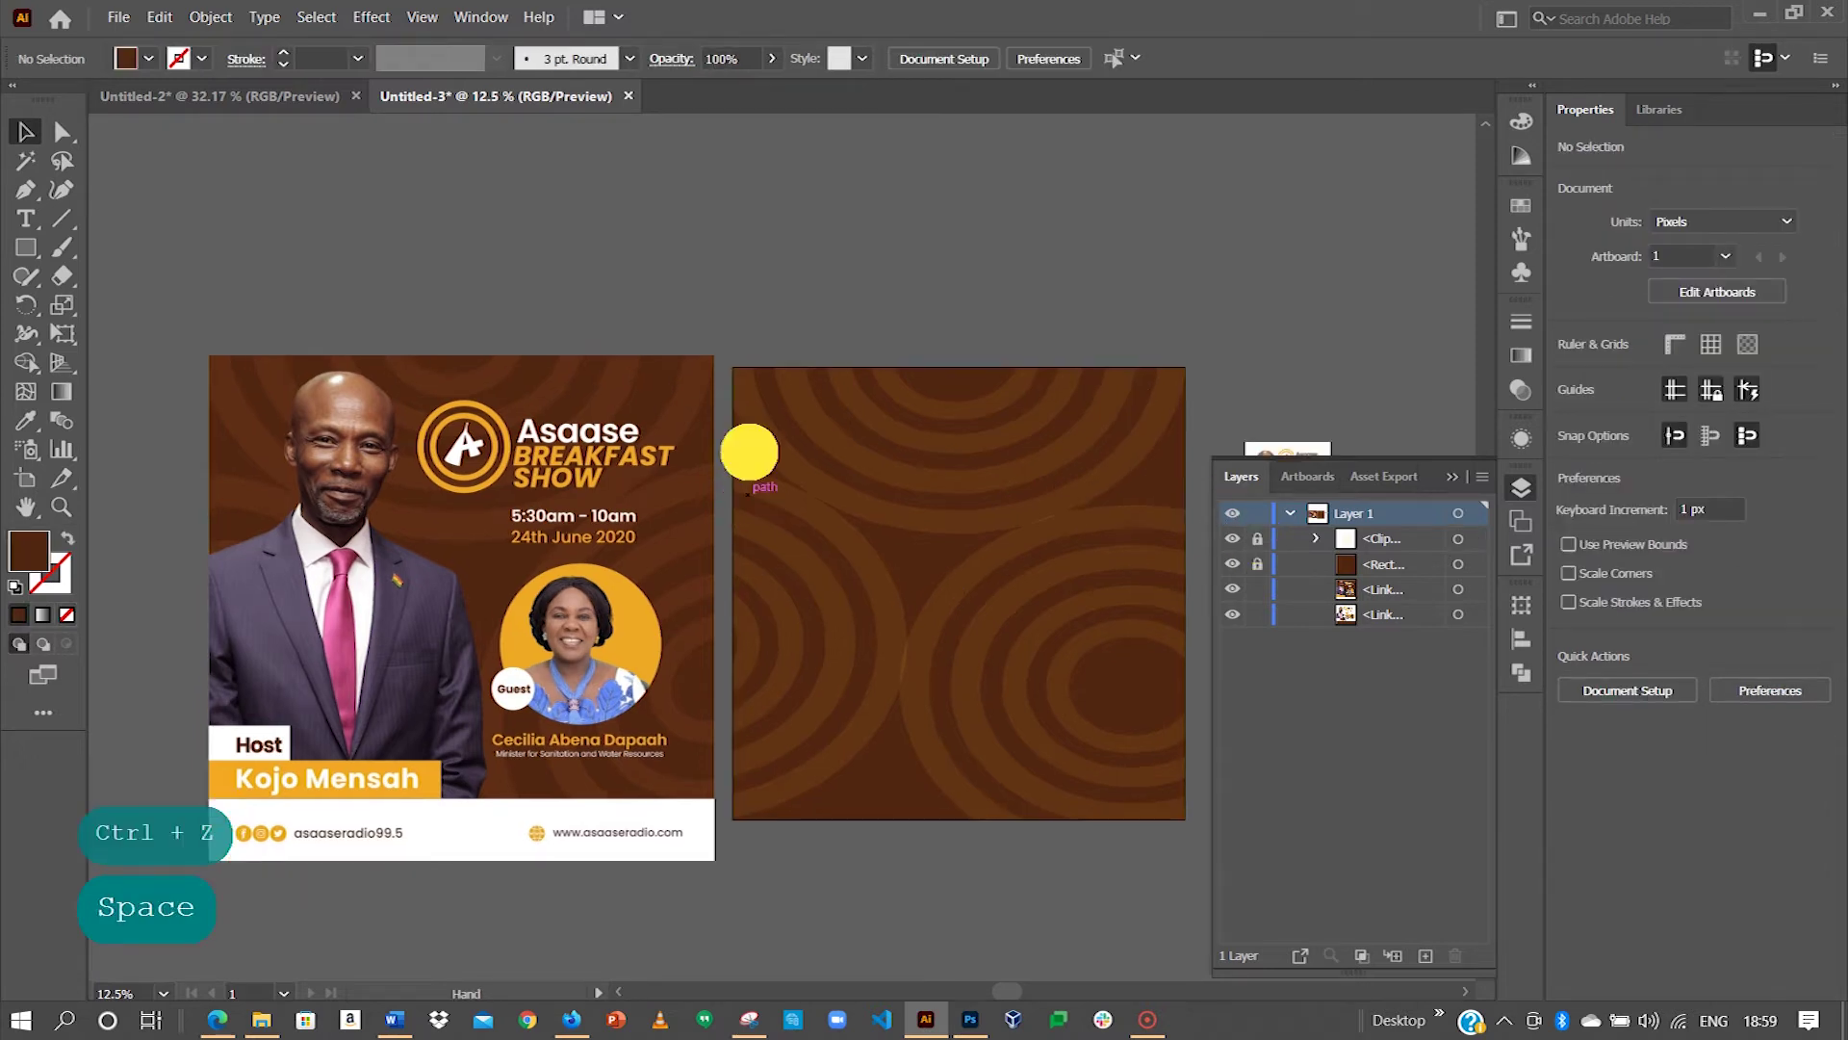
drag(747, 454, 801, 358)
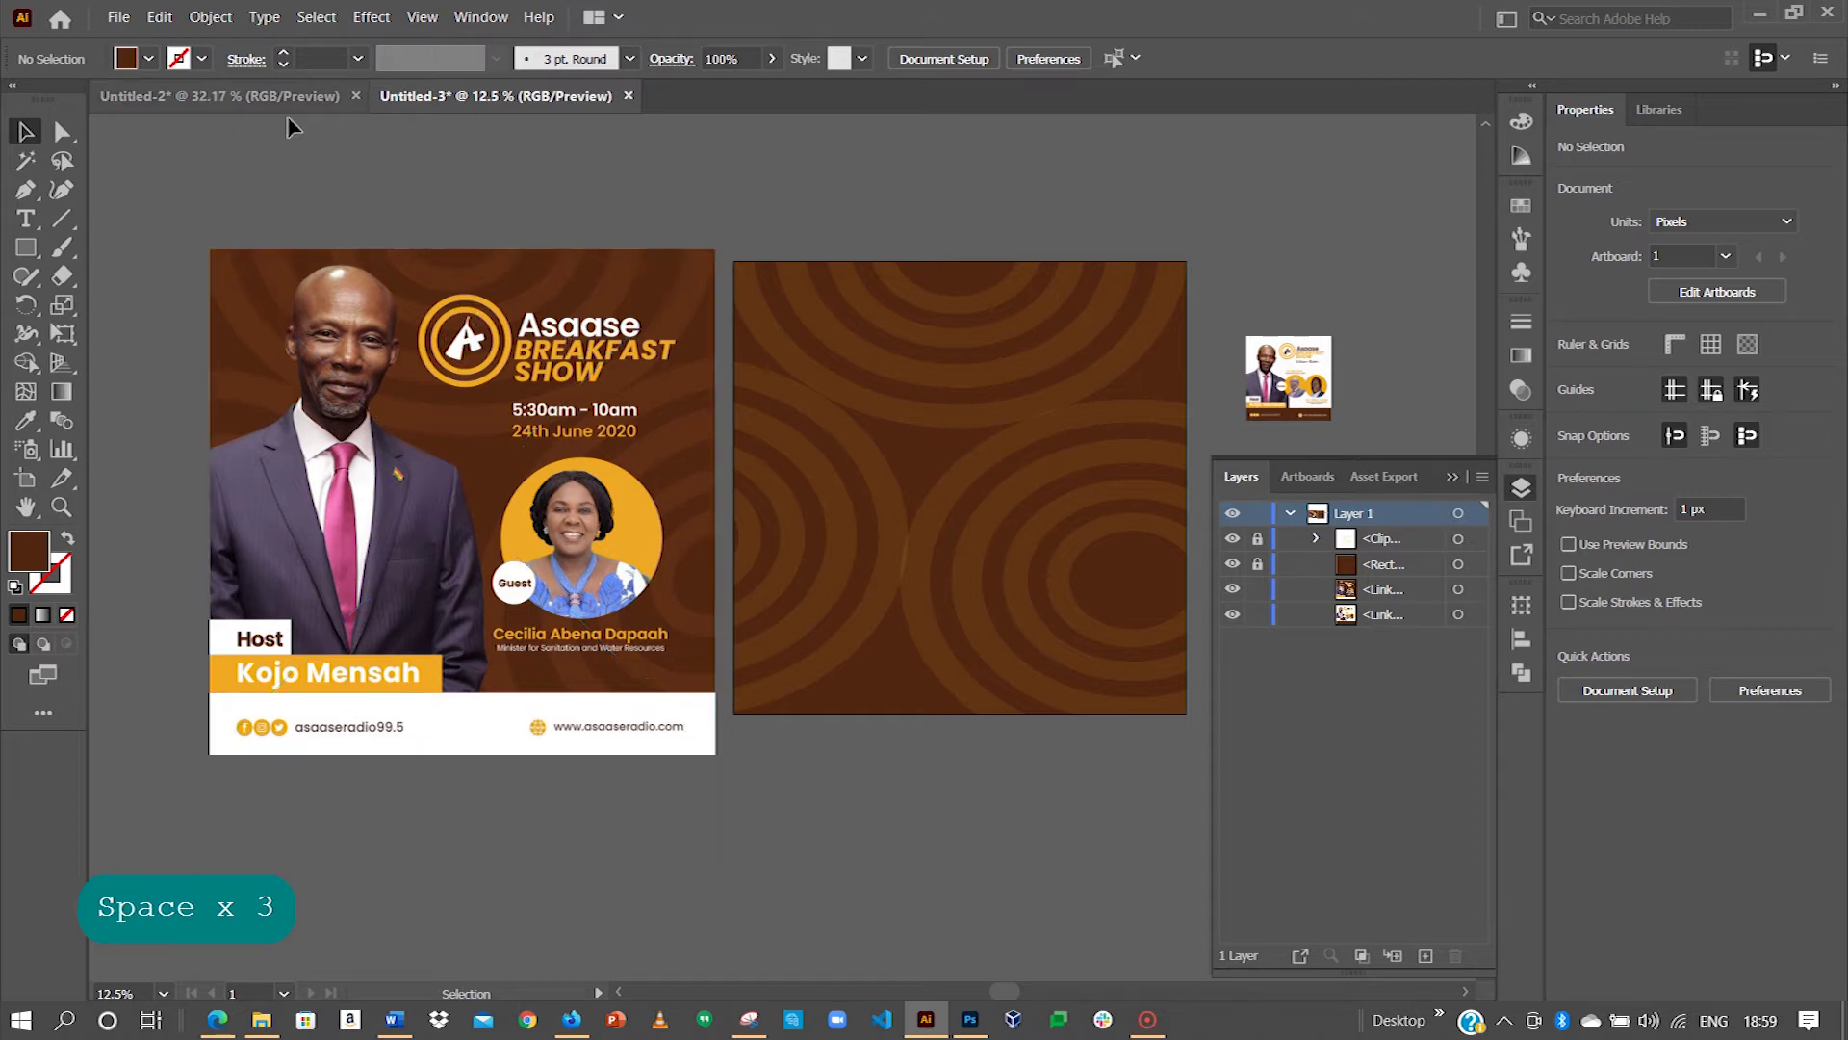
click(242, 96)
Step: Select all parts of the Asaase Radio logo, group them and copy the group
drag(316, 306, 1175, 834)
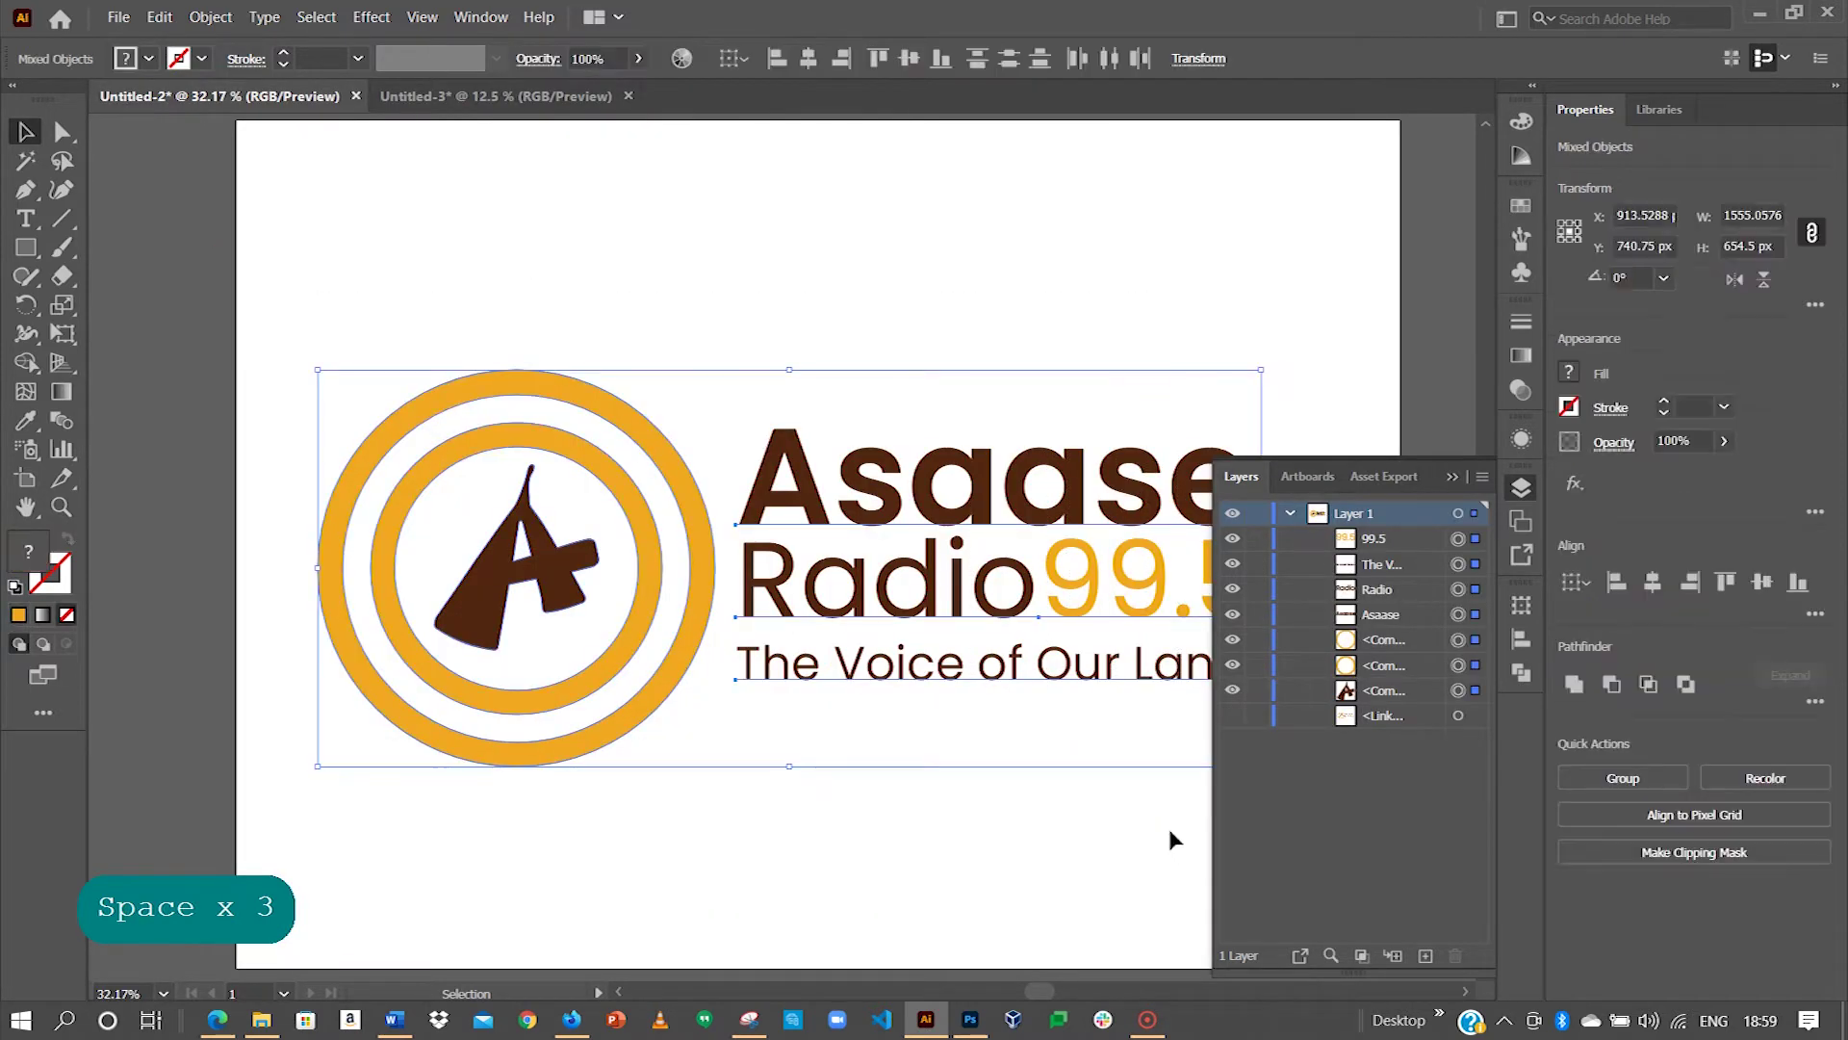
key(ctrl+g)
key(a)
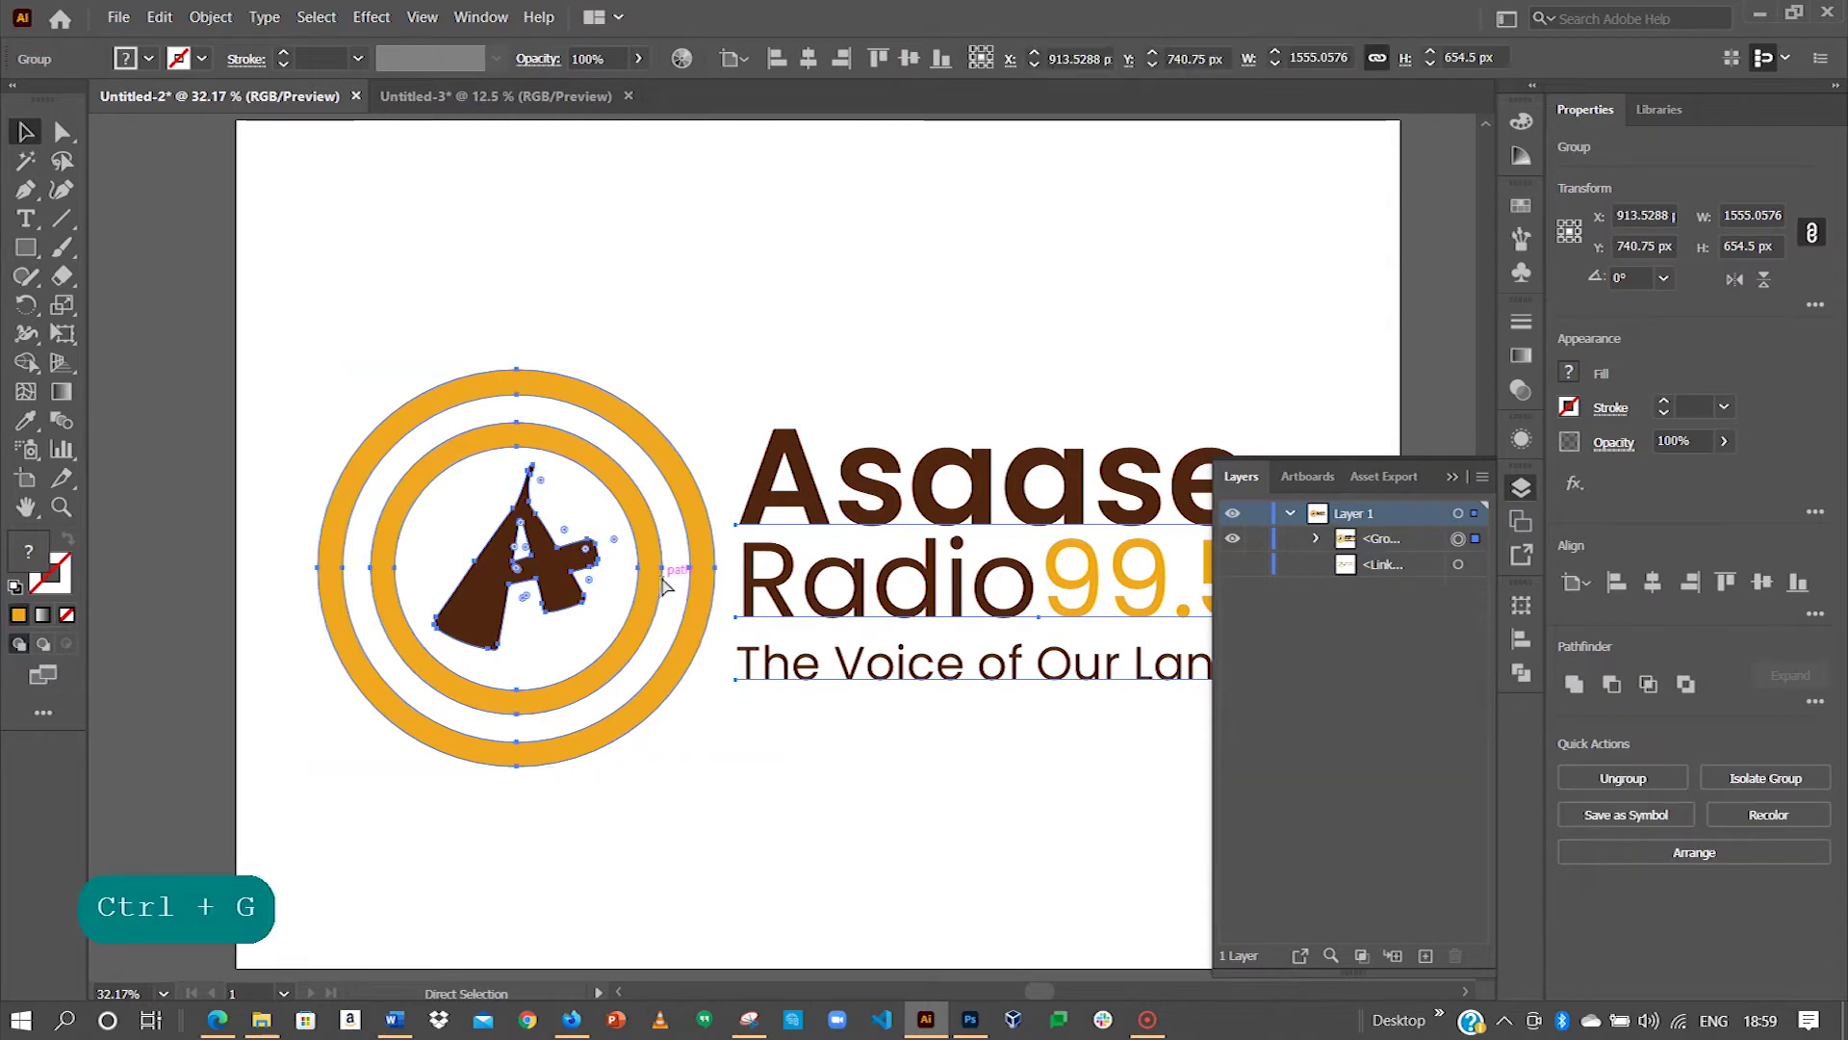
key(ctrl+c)
Step: Paste the logo into Untitled-3 and shrink it near the top of the brown artboard
click(520, 100)
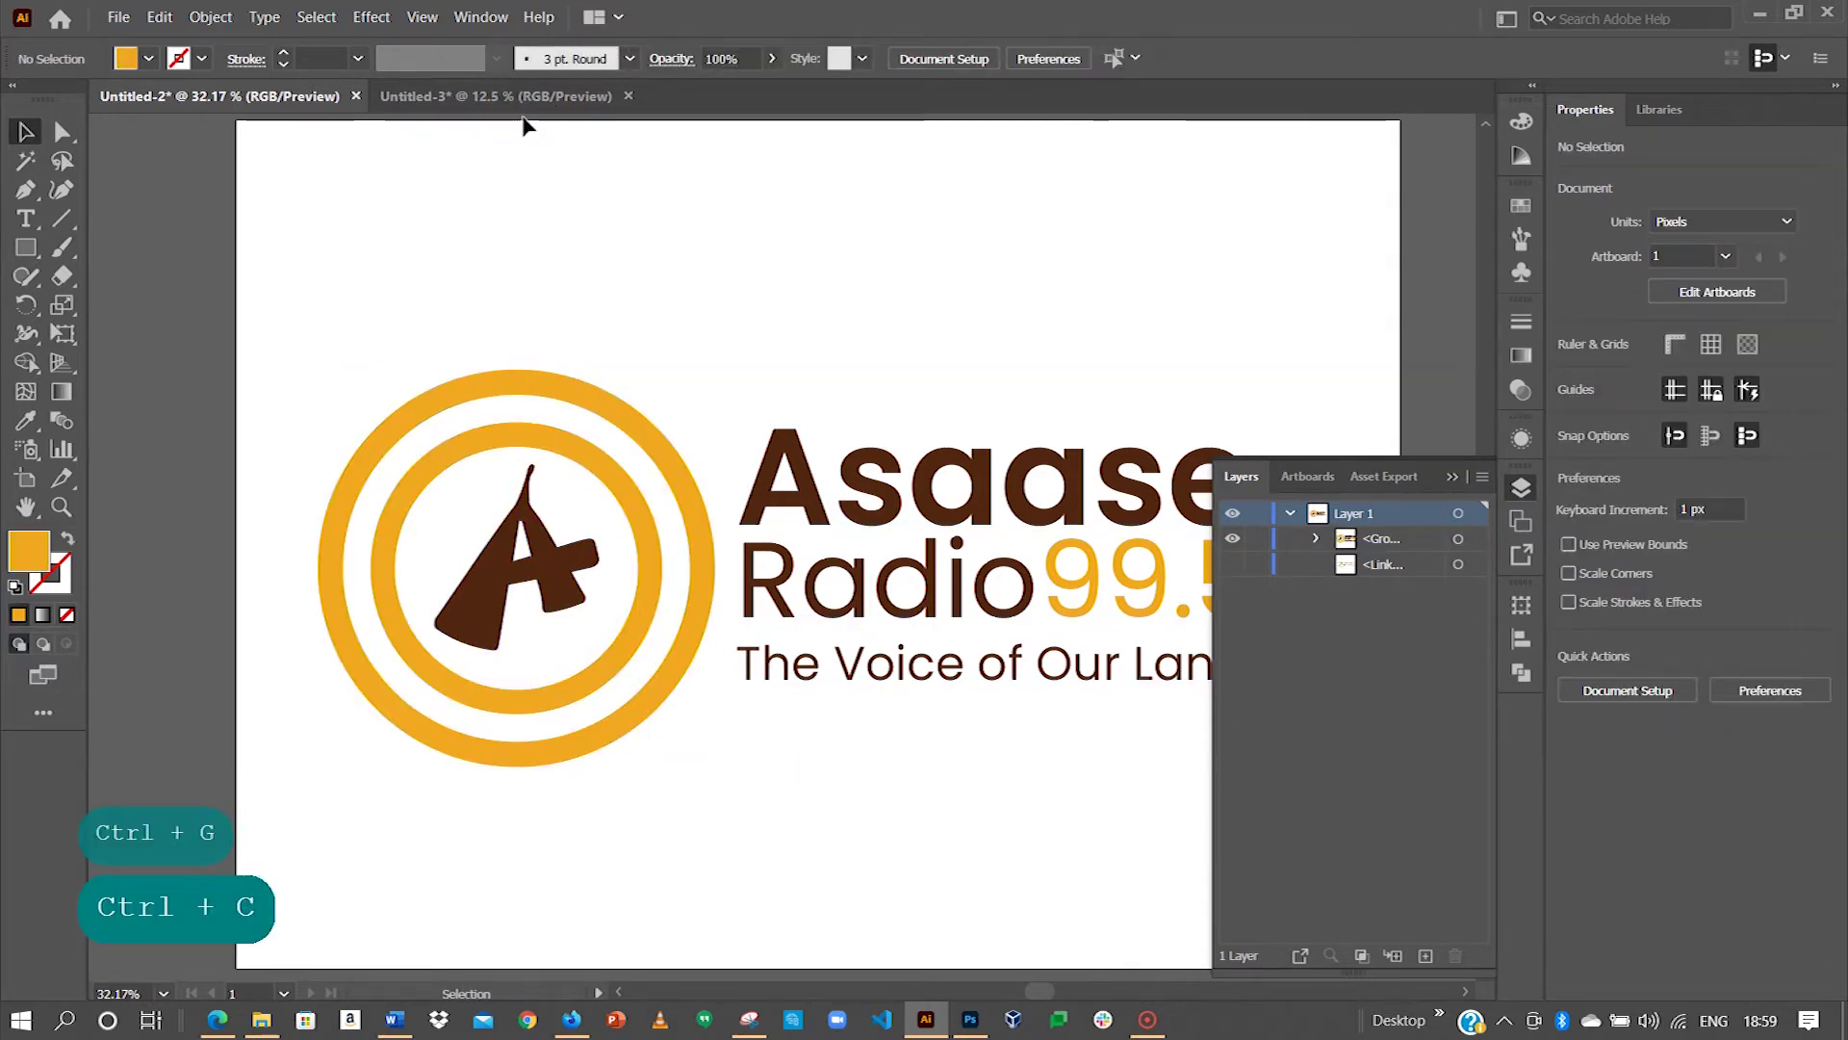
key(ctrl+v)
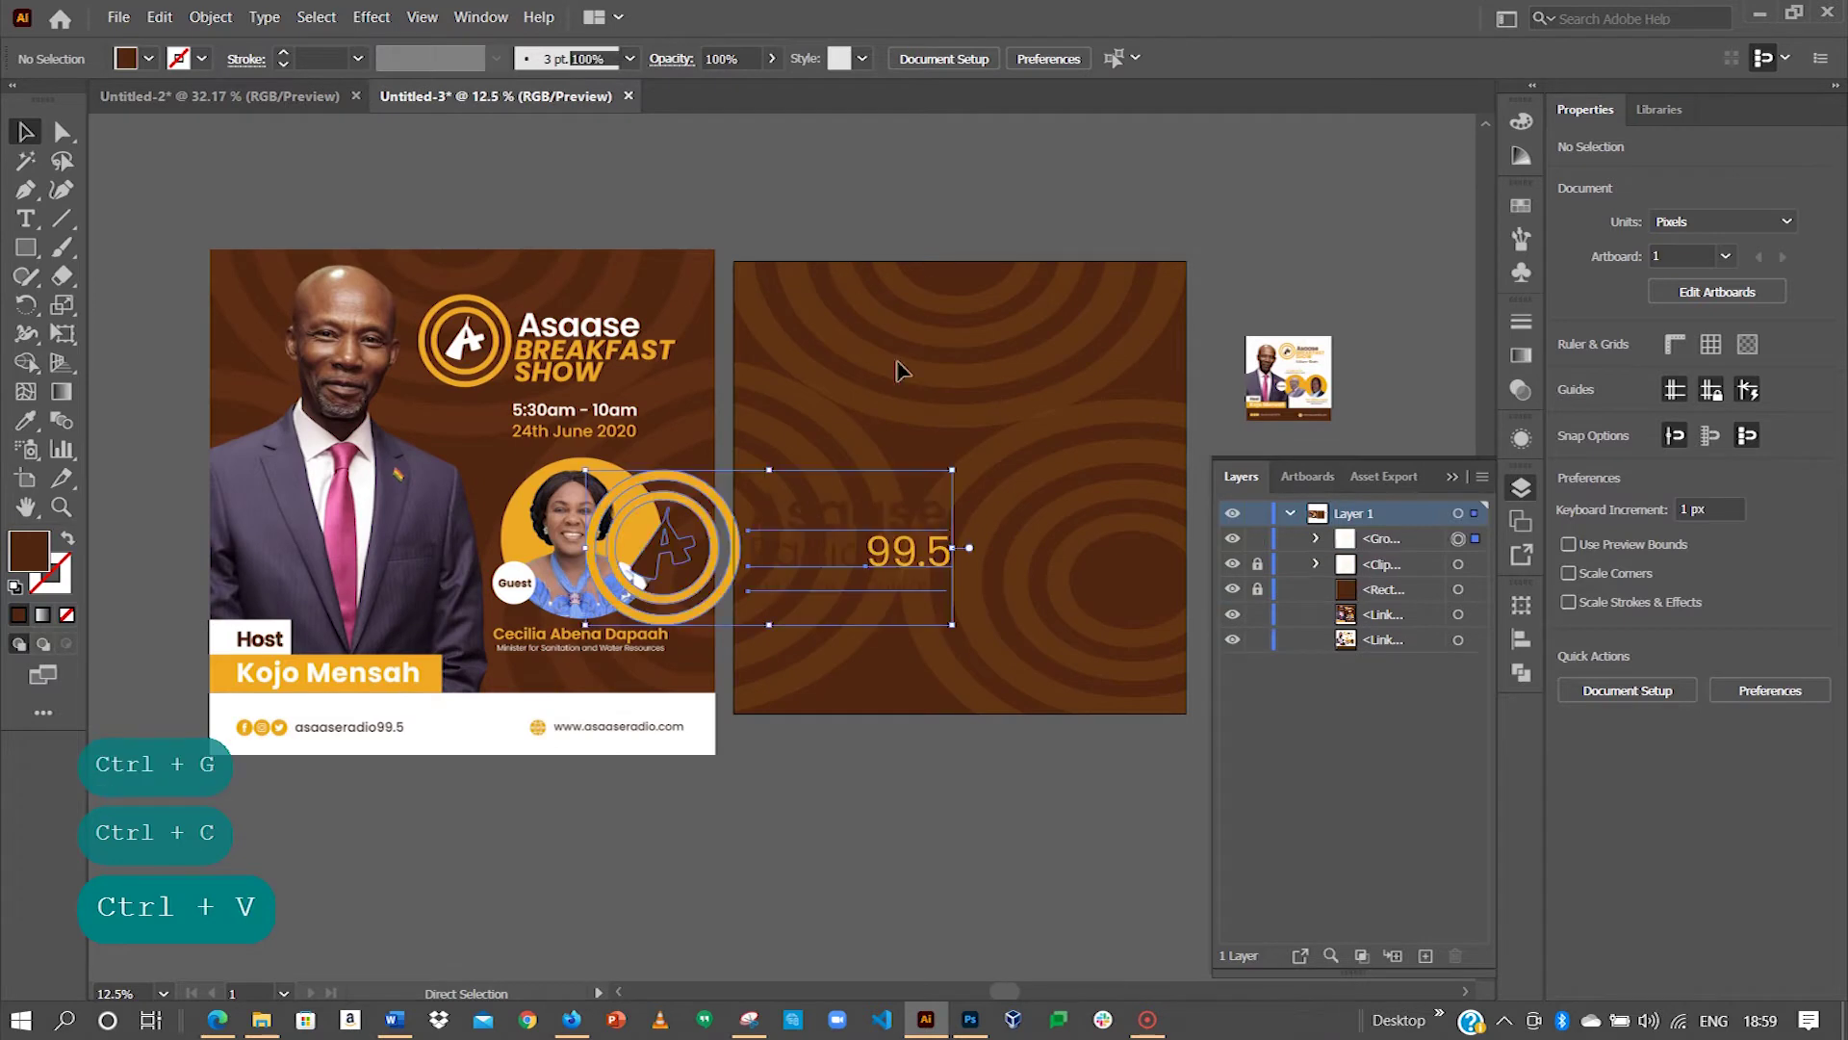
drag(676, 510, 901, 329)
drag(1176, 289, 1088, 326)
drag(970, 385, 984, 300)
Step: Zoom in on the pasted logo, check the reference flyer, and isolate the logo group
key(z)
drag(1155, 425, 710, 314)
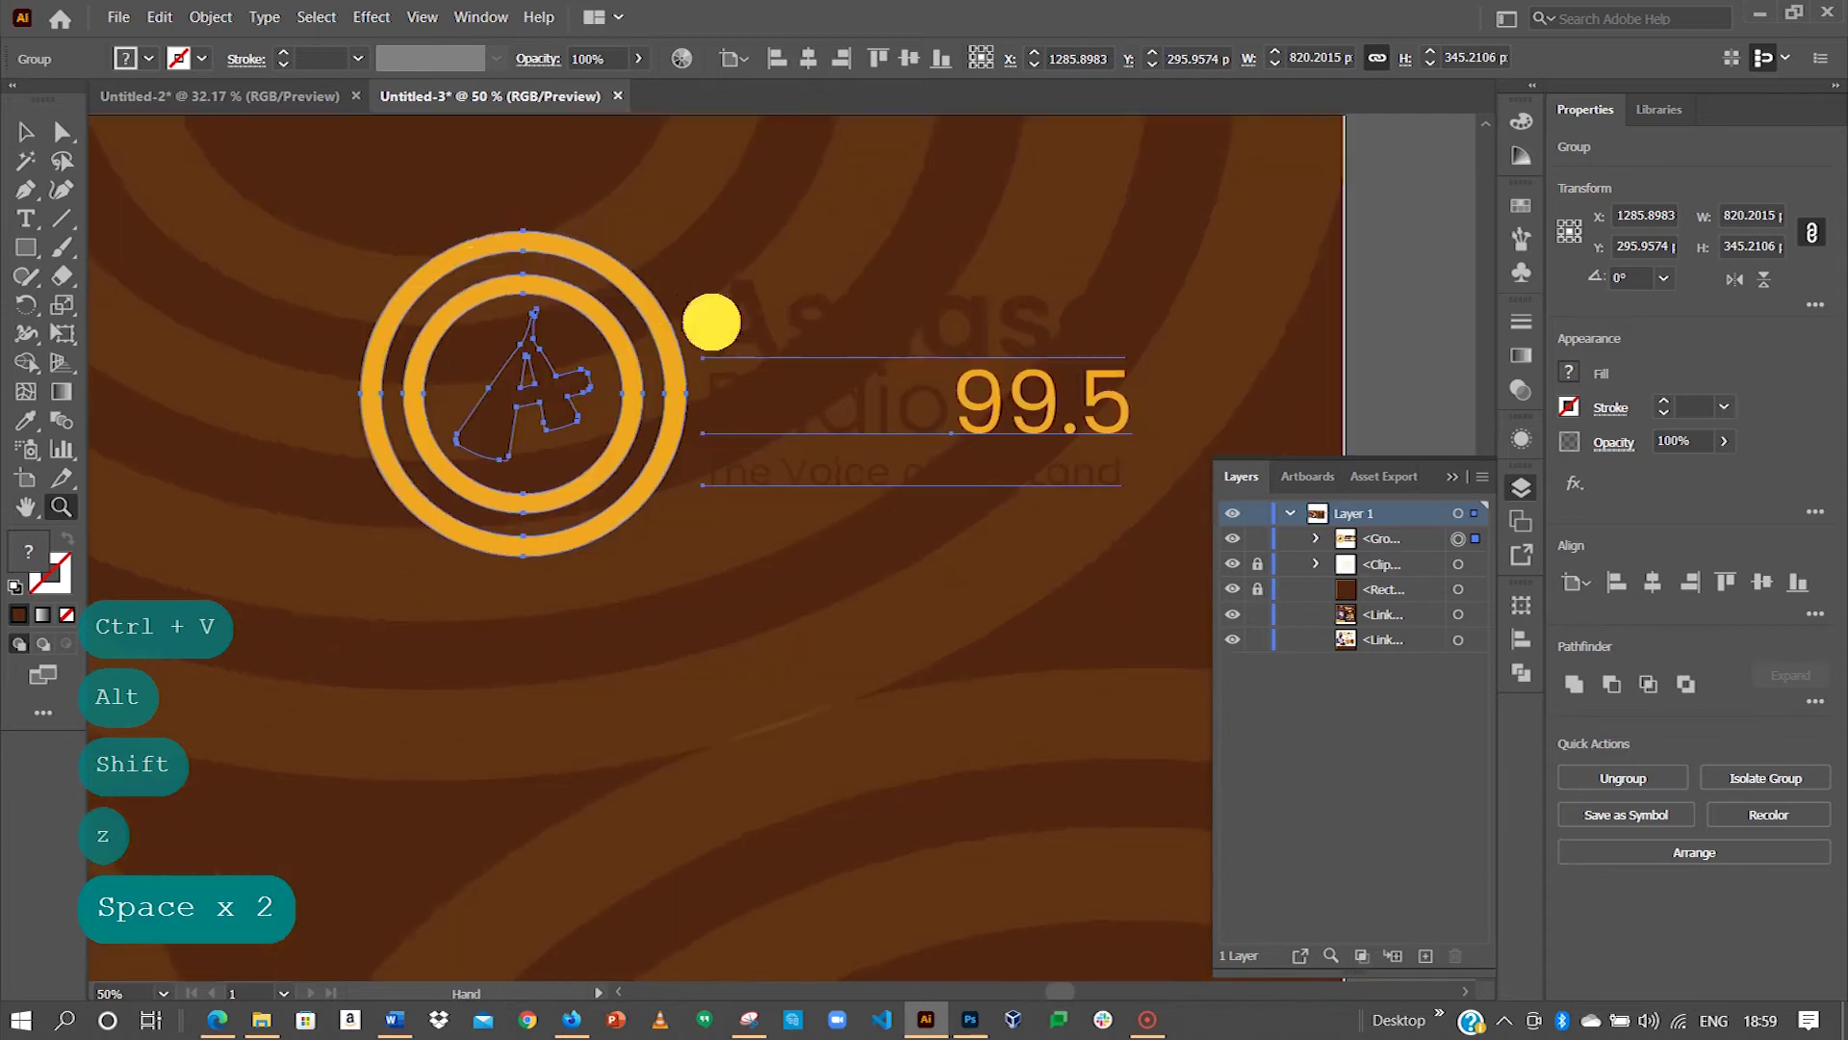
click(25, 132)
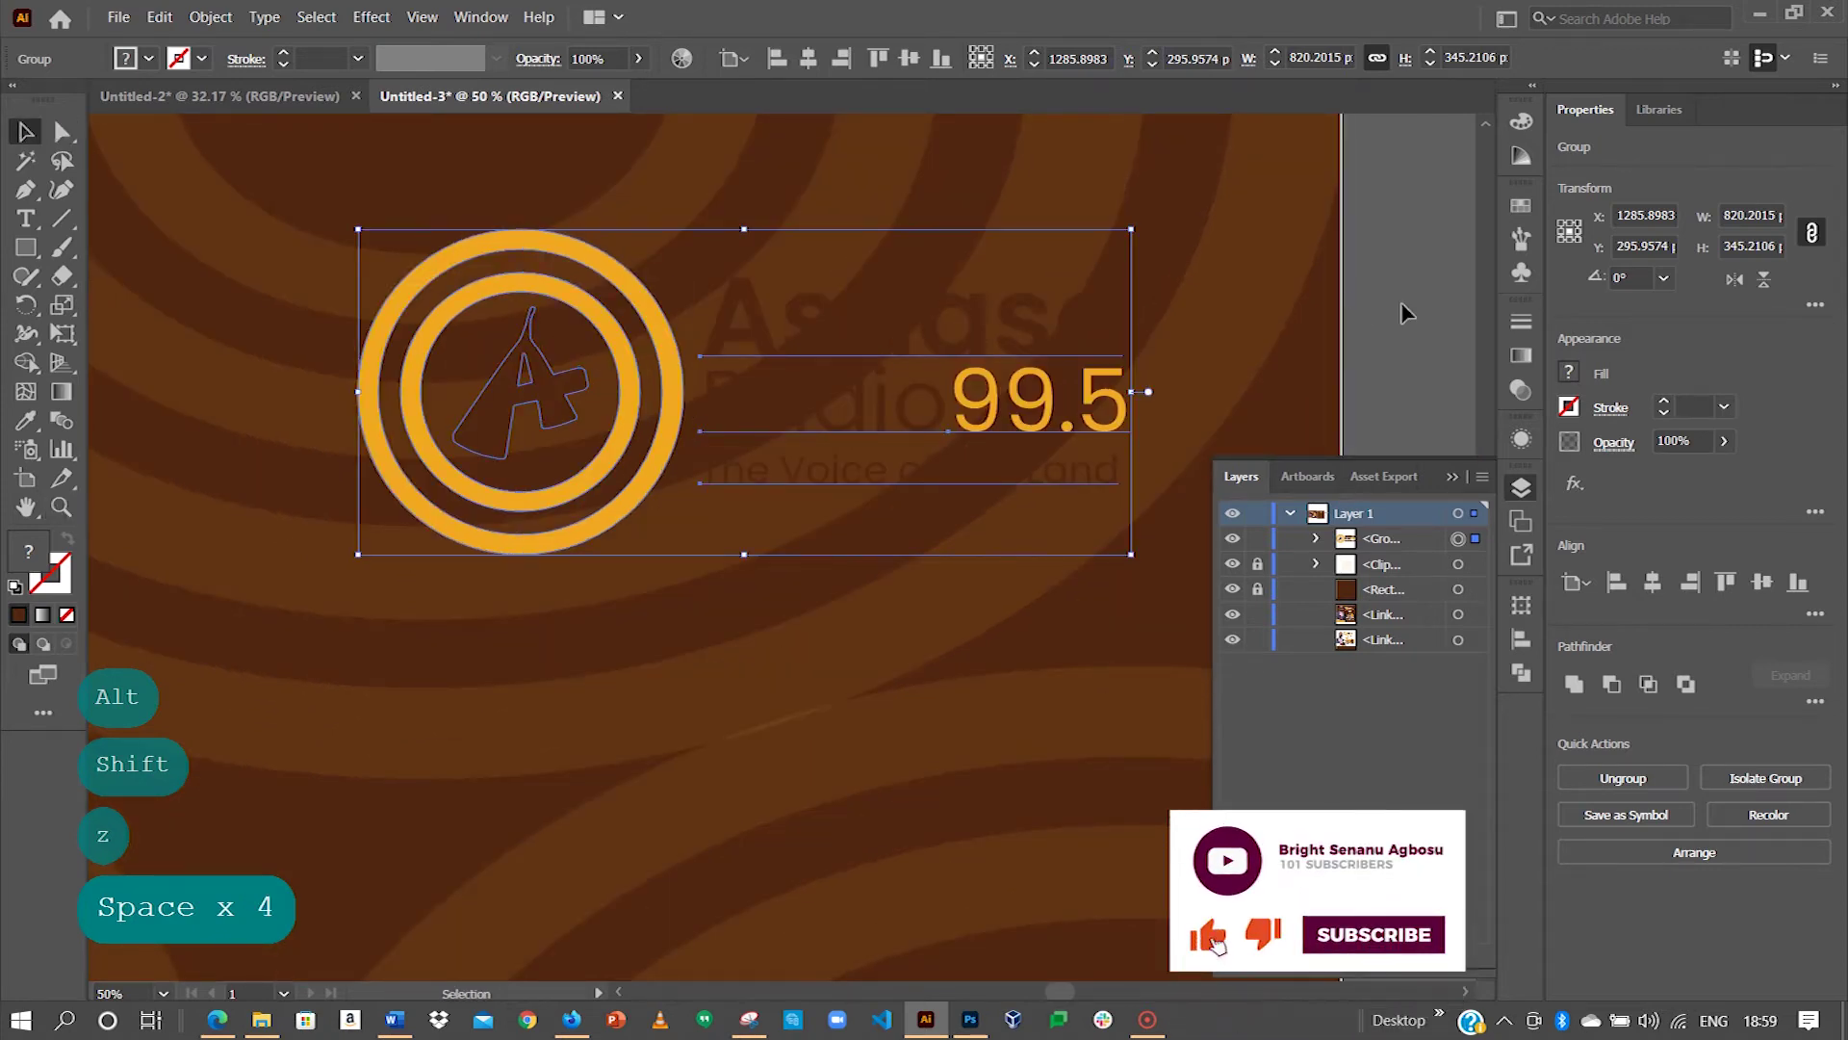
click(1315, 537)
drag(539, 566, 1281, 545)
drag(343, 474, 711, 483)
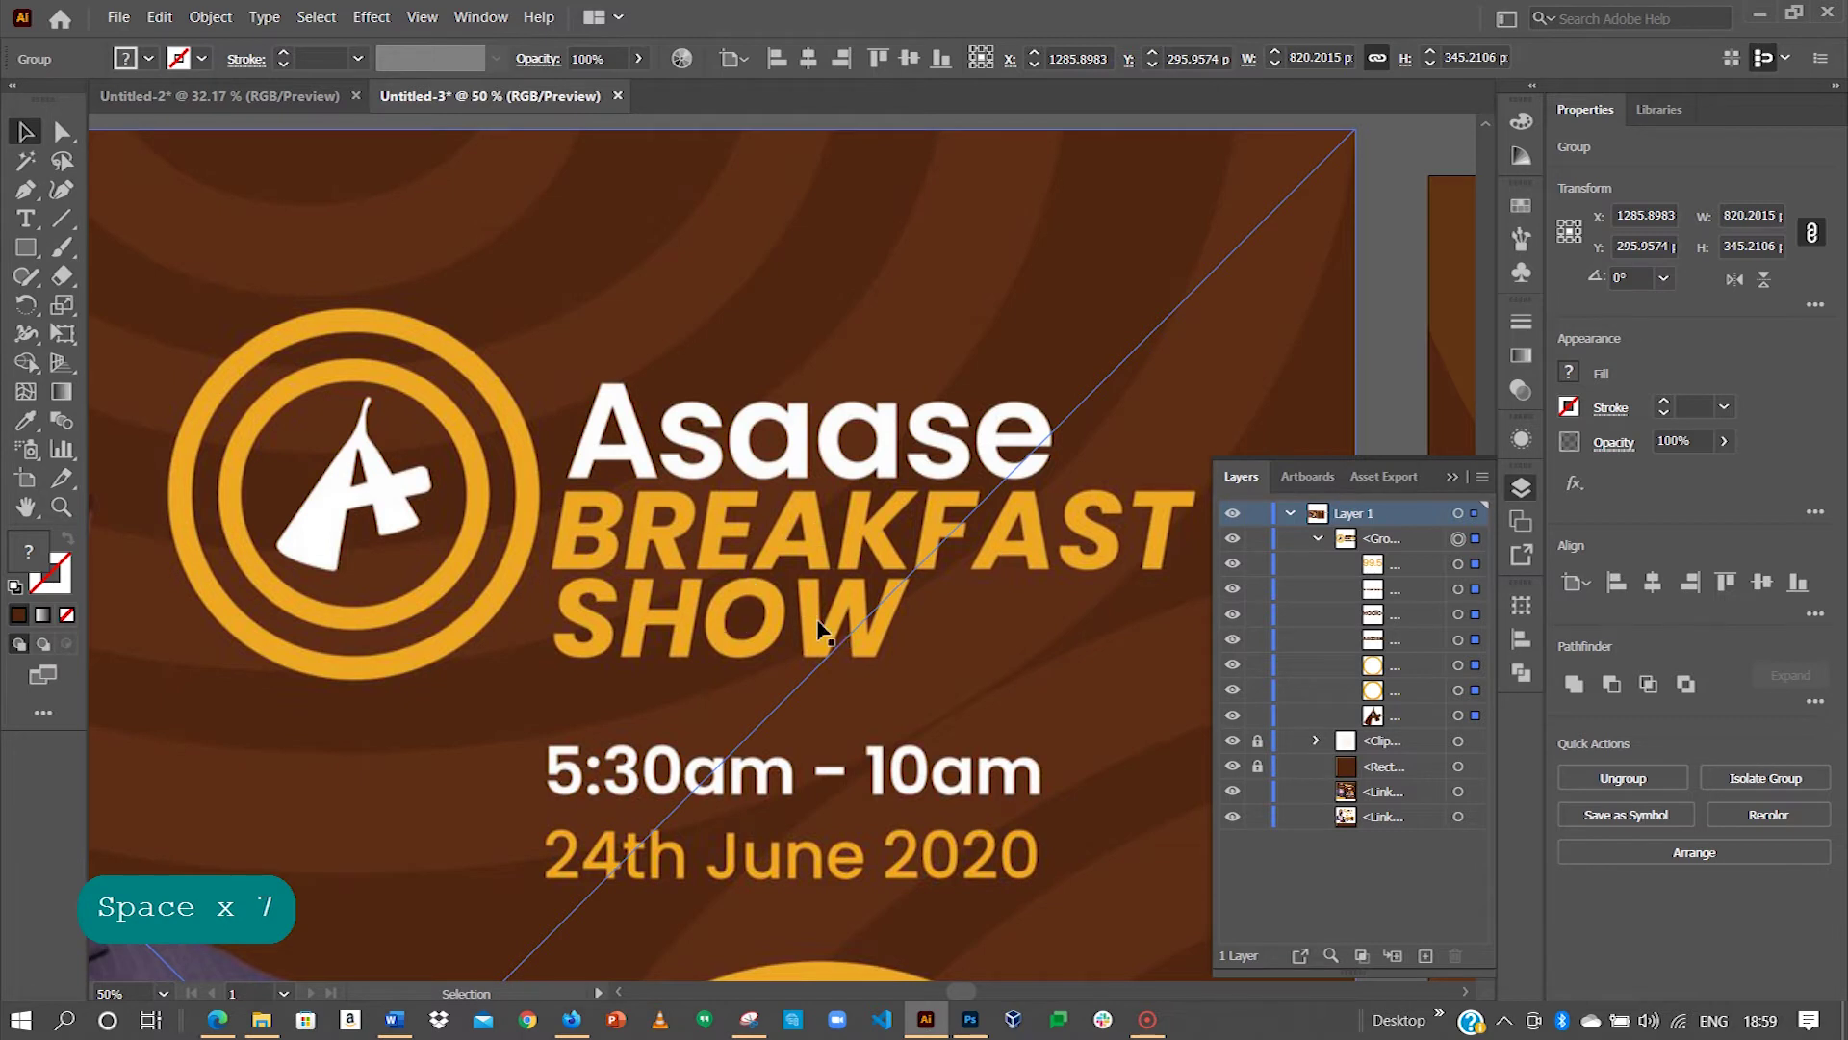
drag(817, 627, 359, 478)
drag(987, 395, 409, 377)
drag(941, 301, 364, 281)
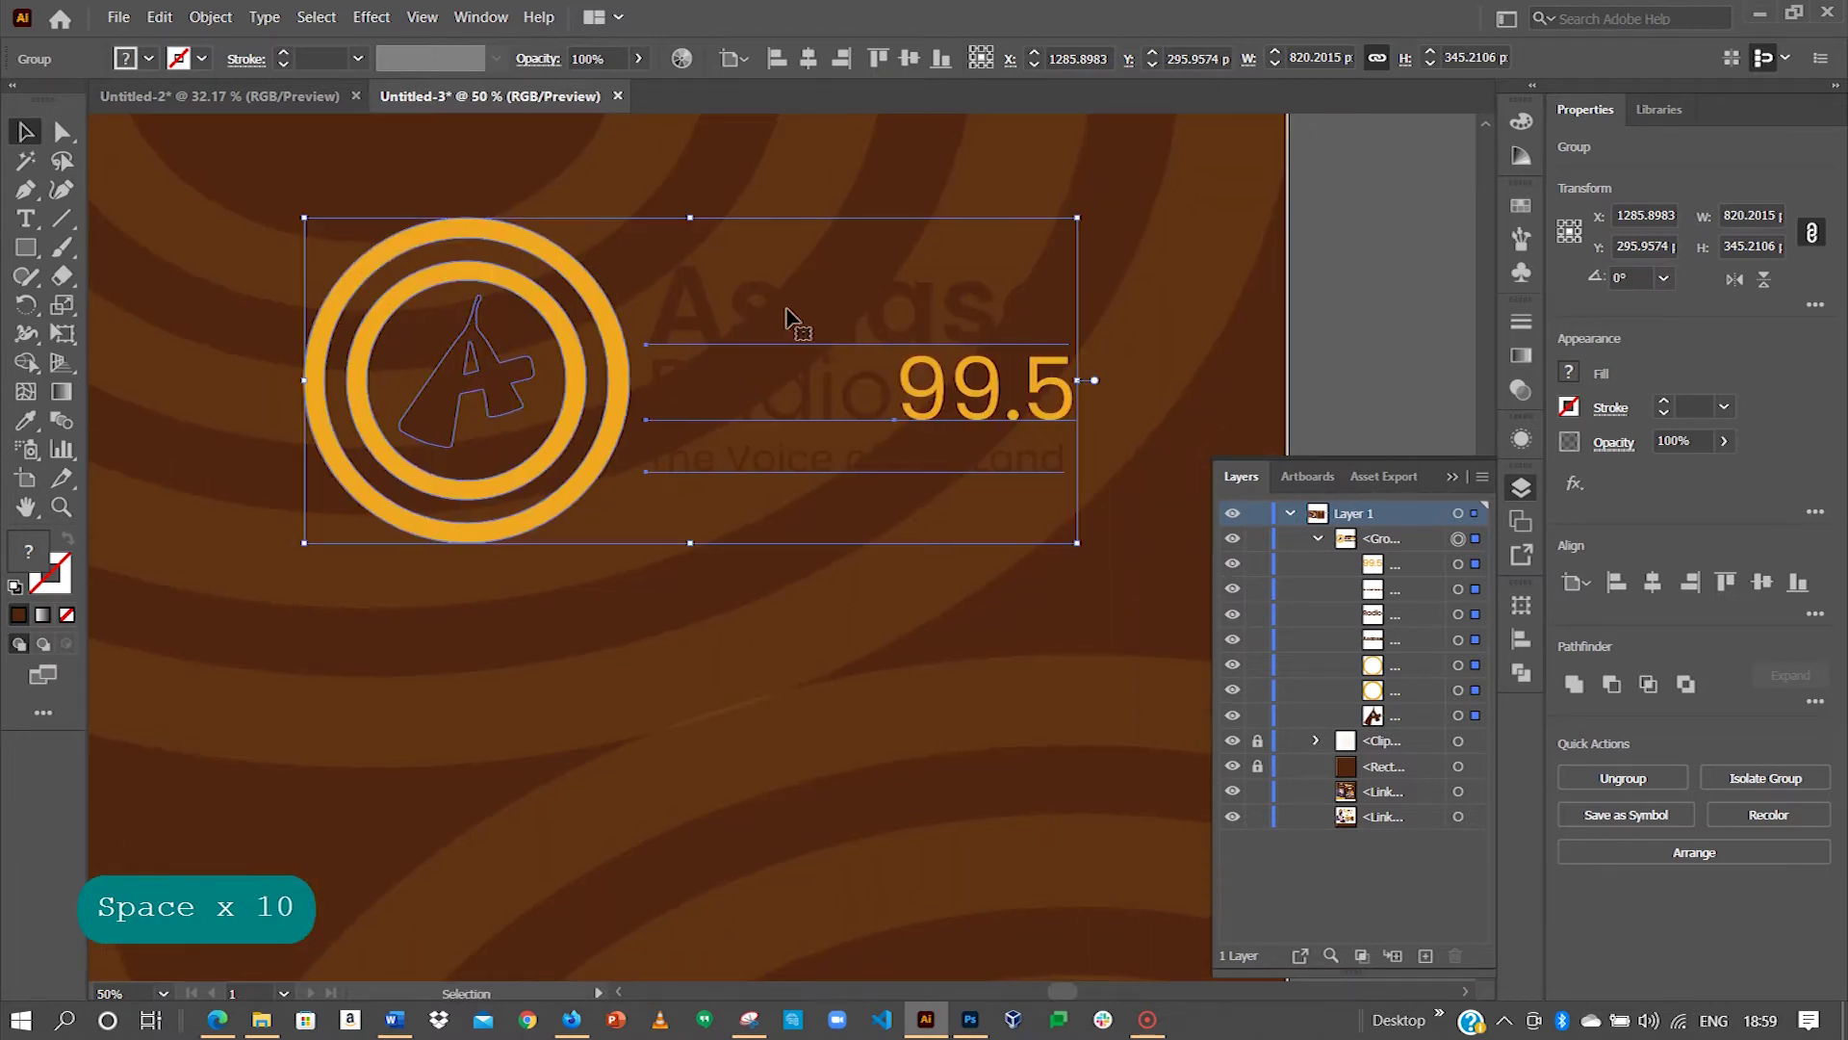
double_click(490, 372)
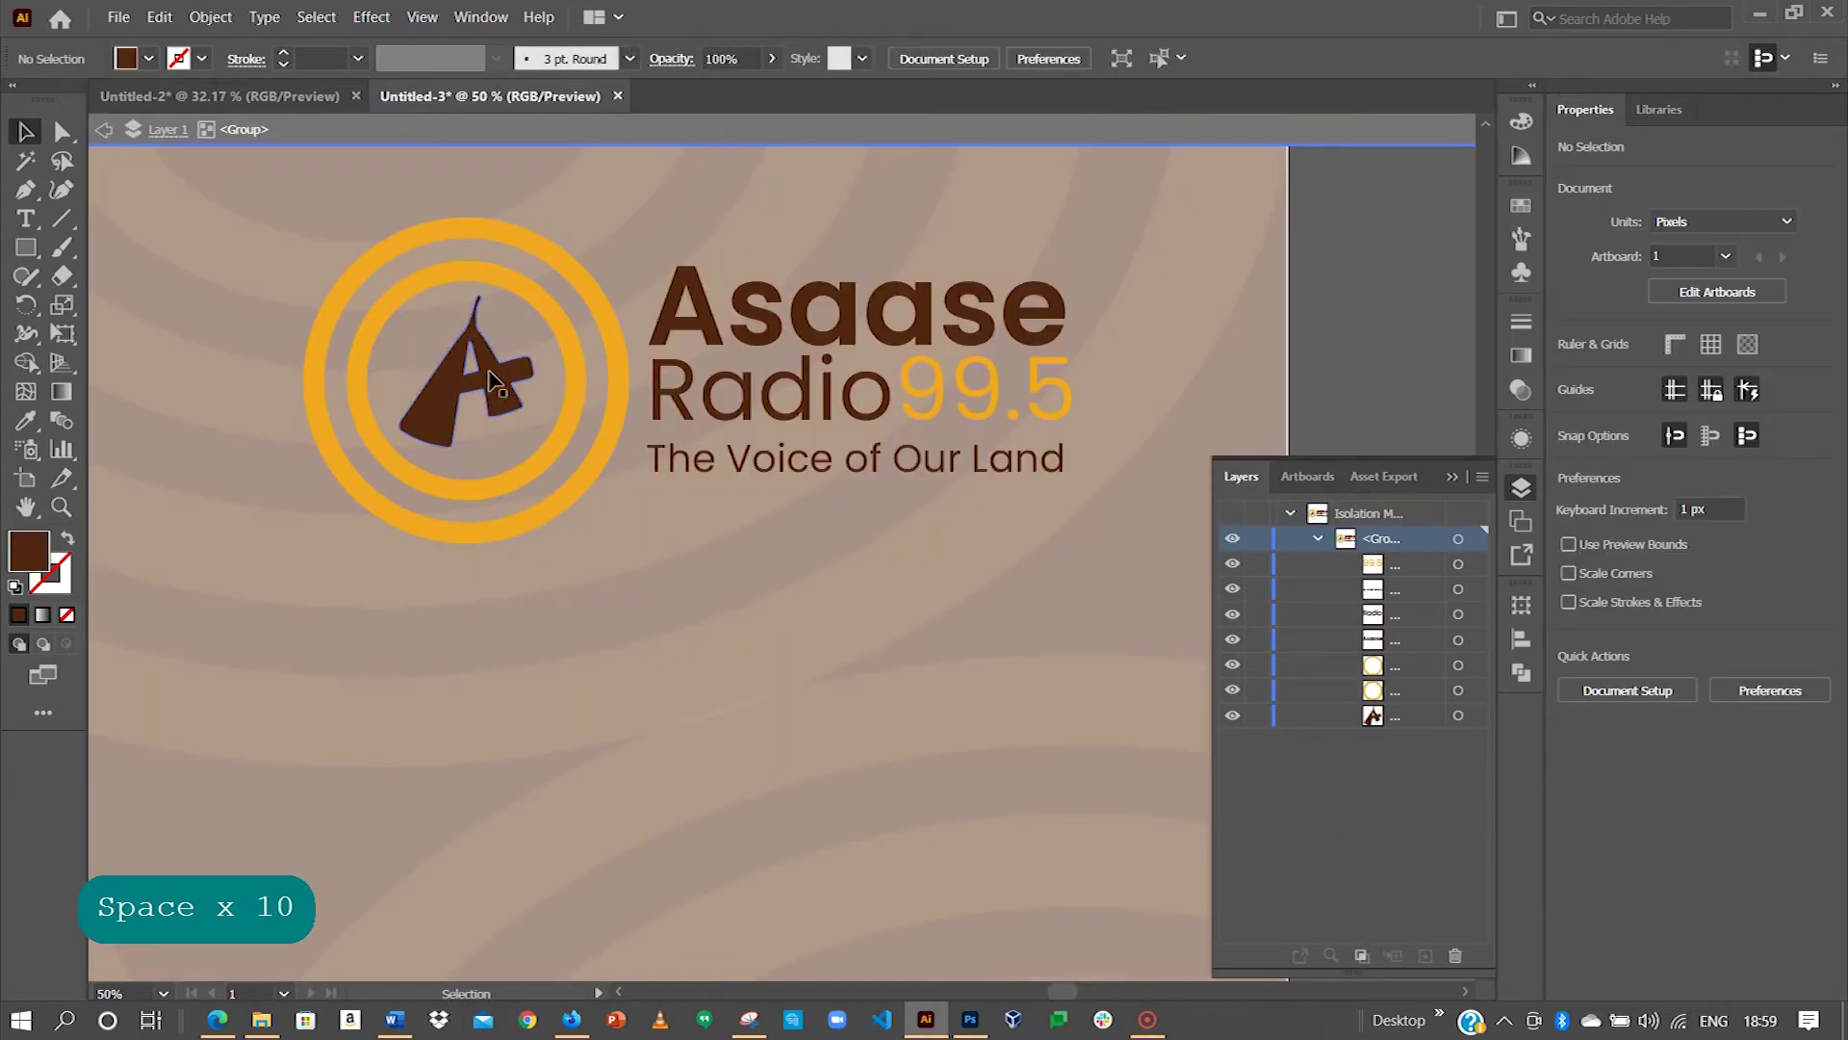
Step: Fill the logo's A mark with white #ffffff
click(493, 380)
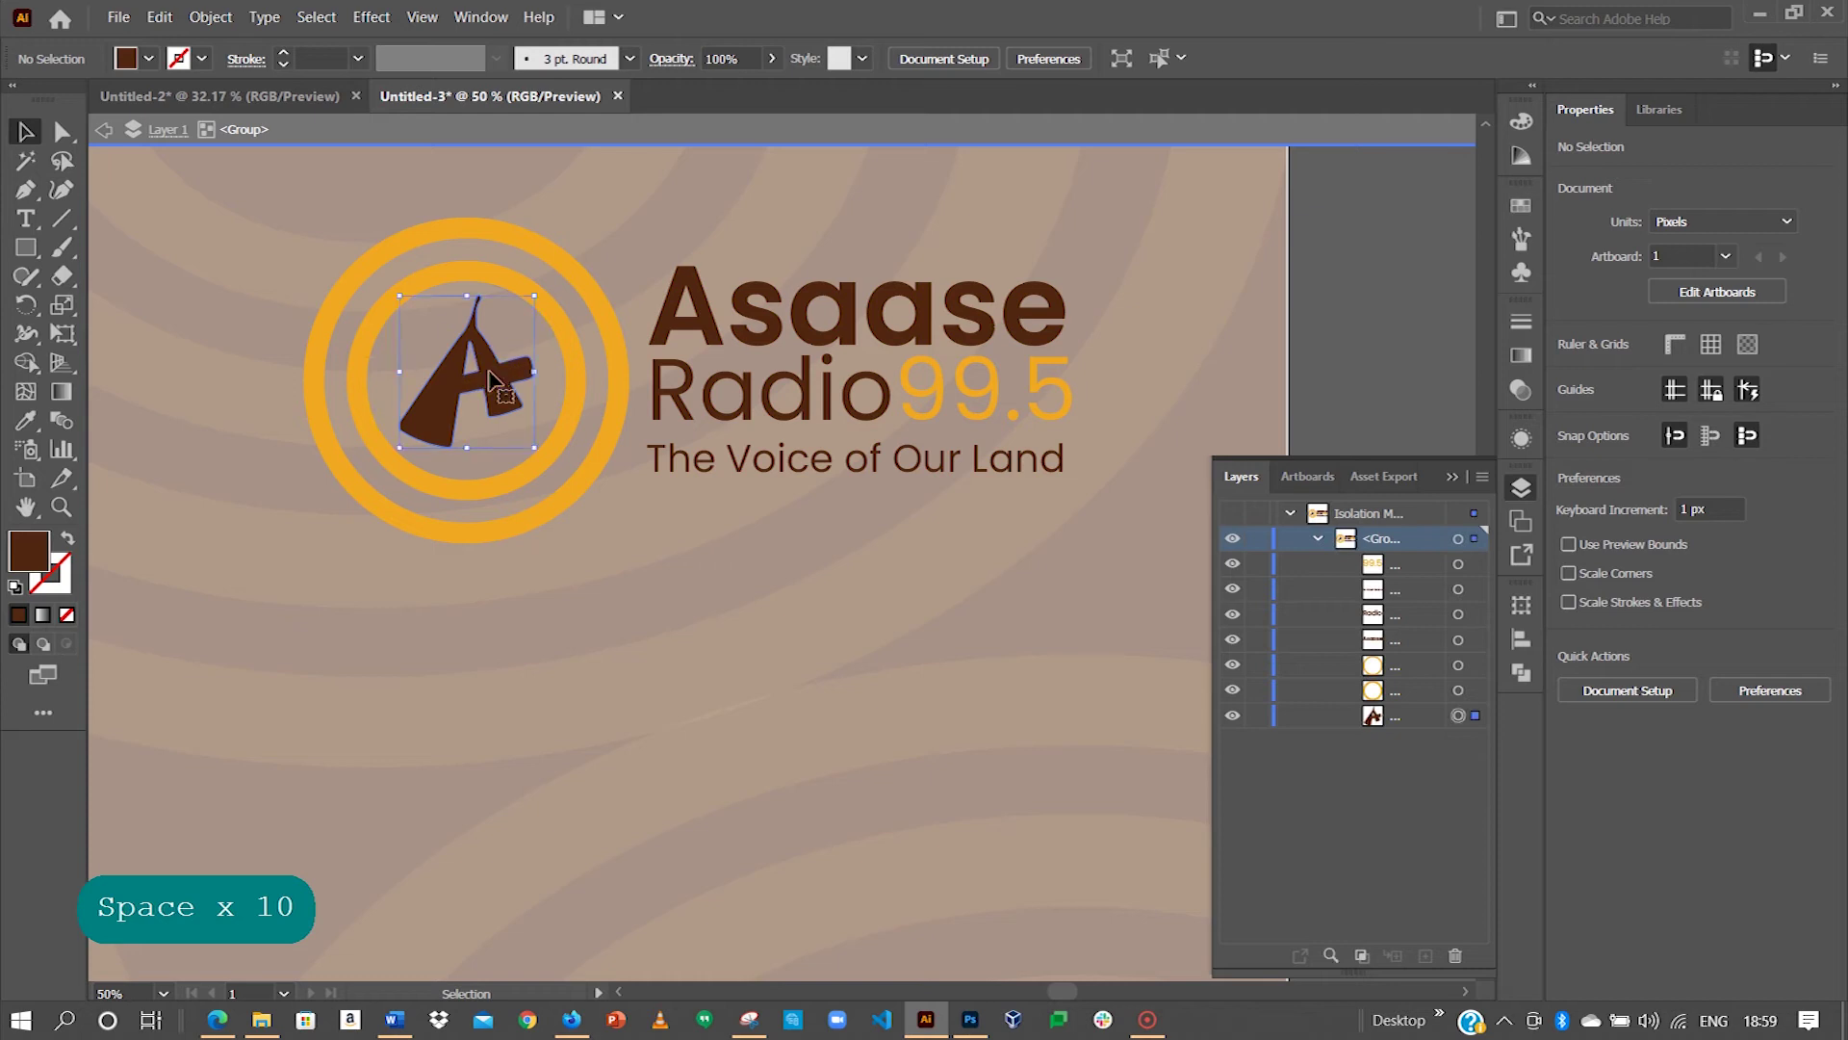
click(1319, 541)
click(1319, 541)
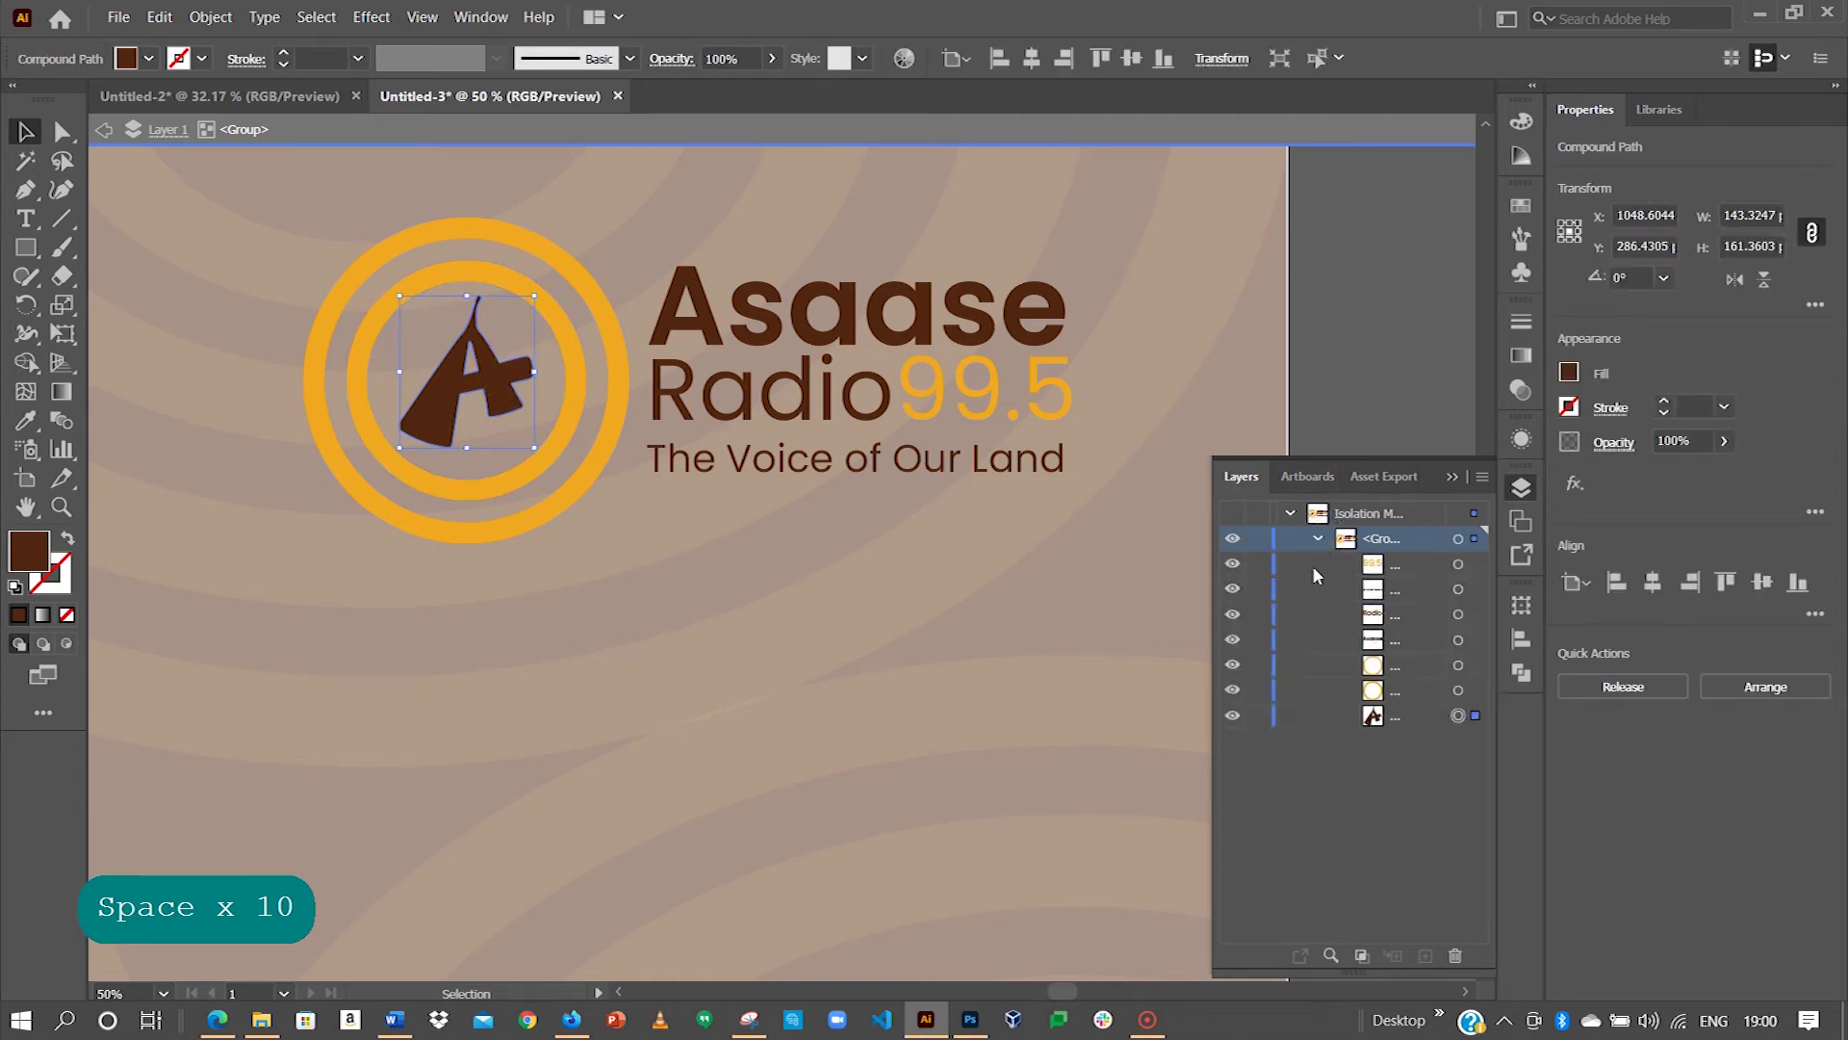
click(1458, 689)
click(1458, 664)
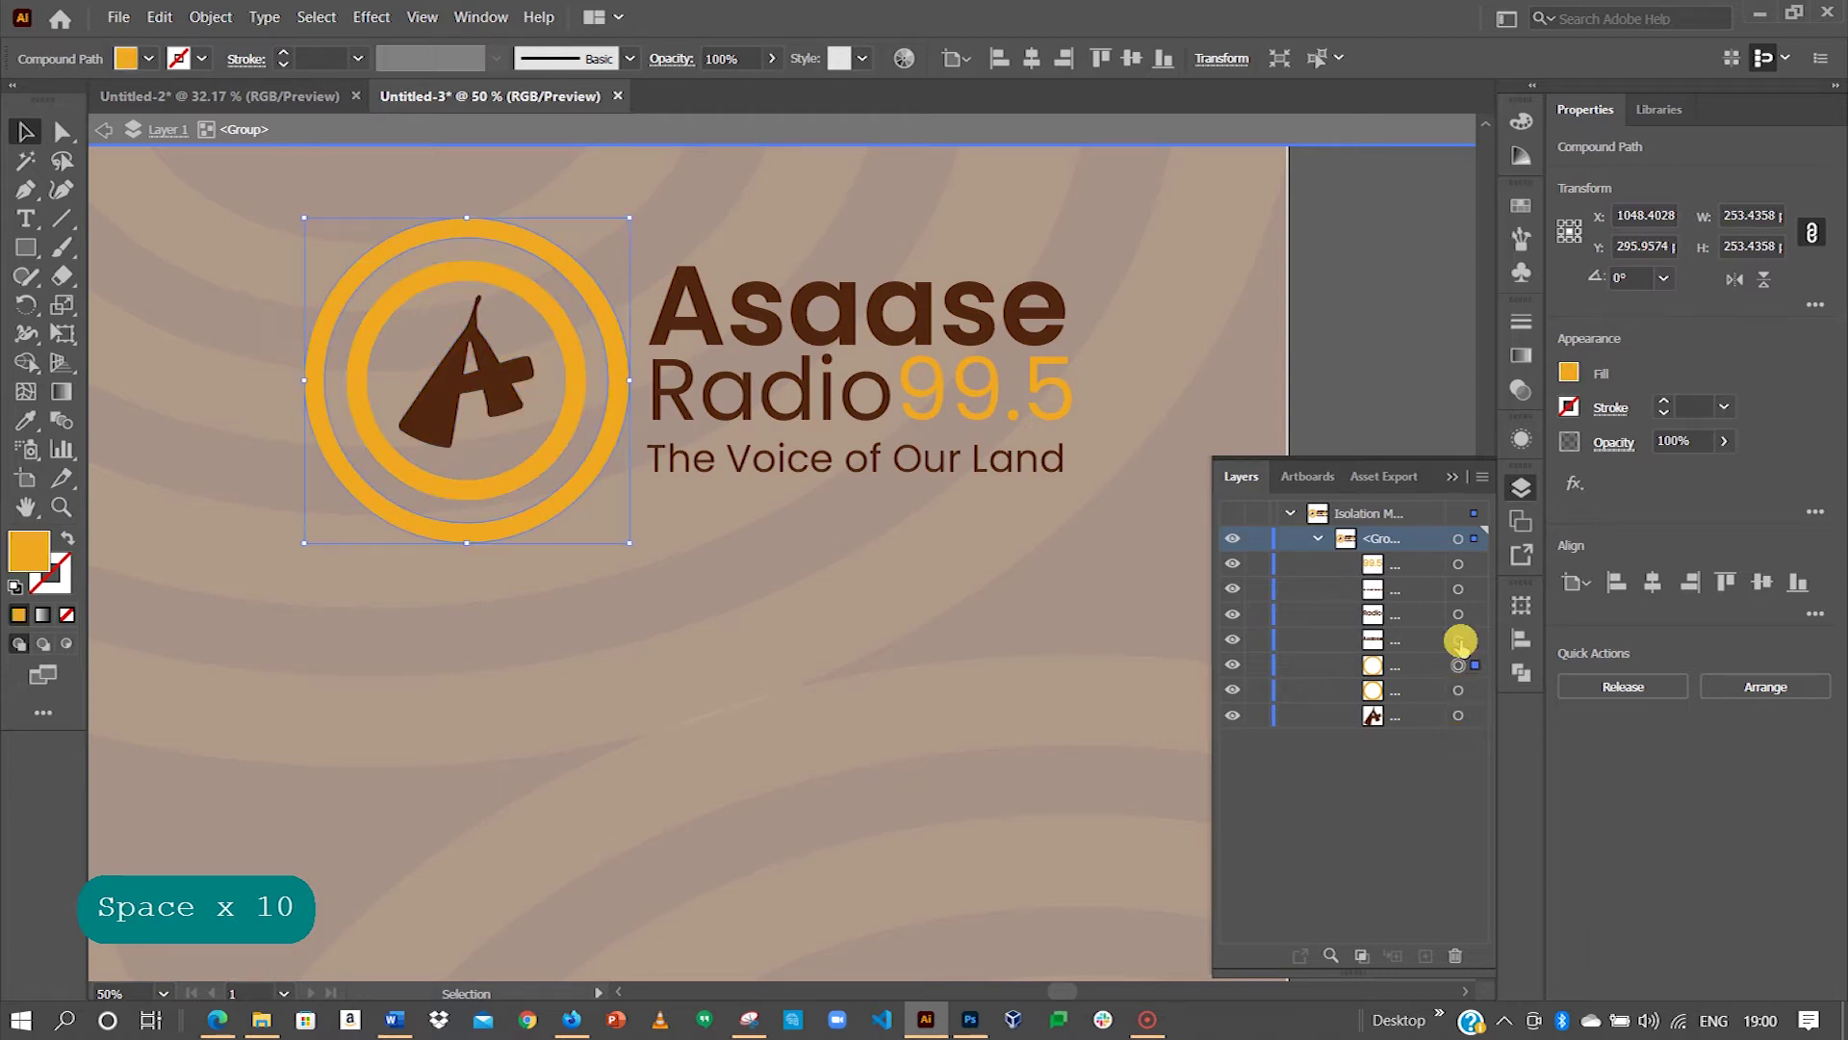
click(1457, 639)
click(1457, 614)
click(1458, 715)
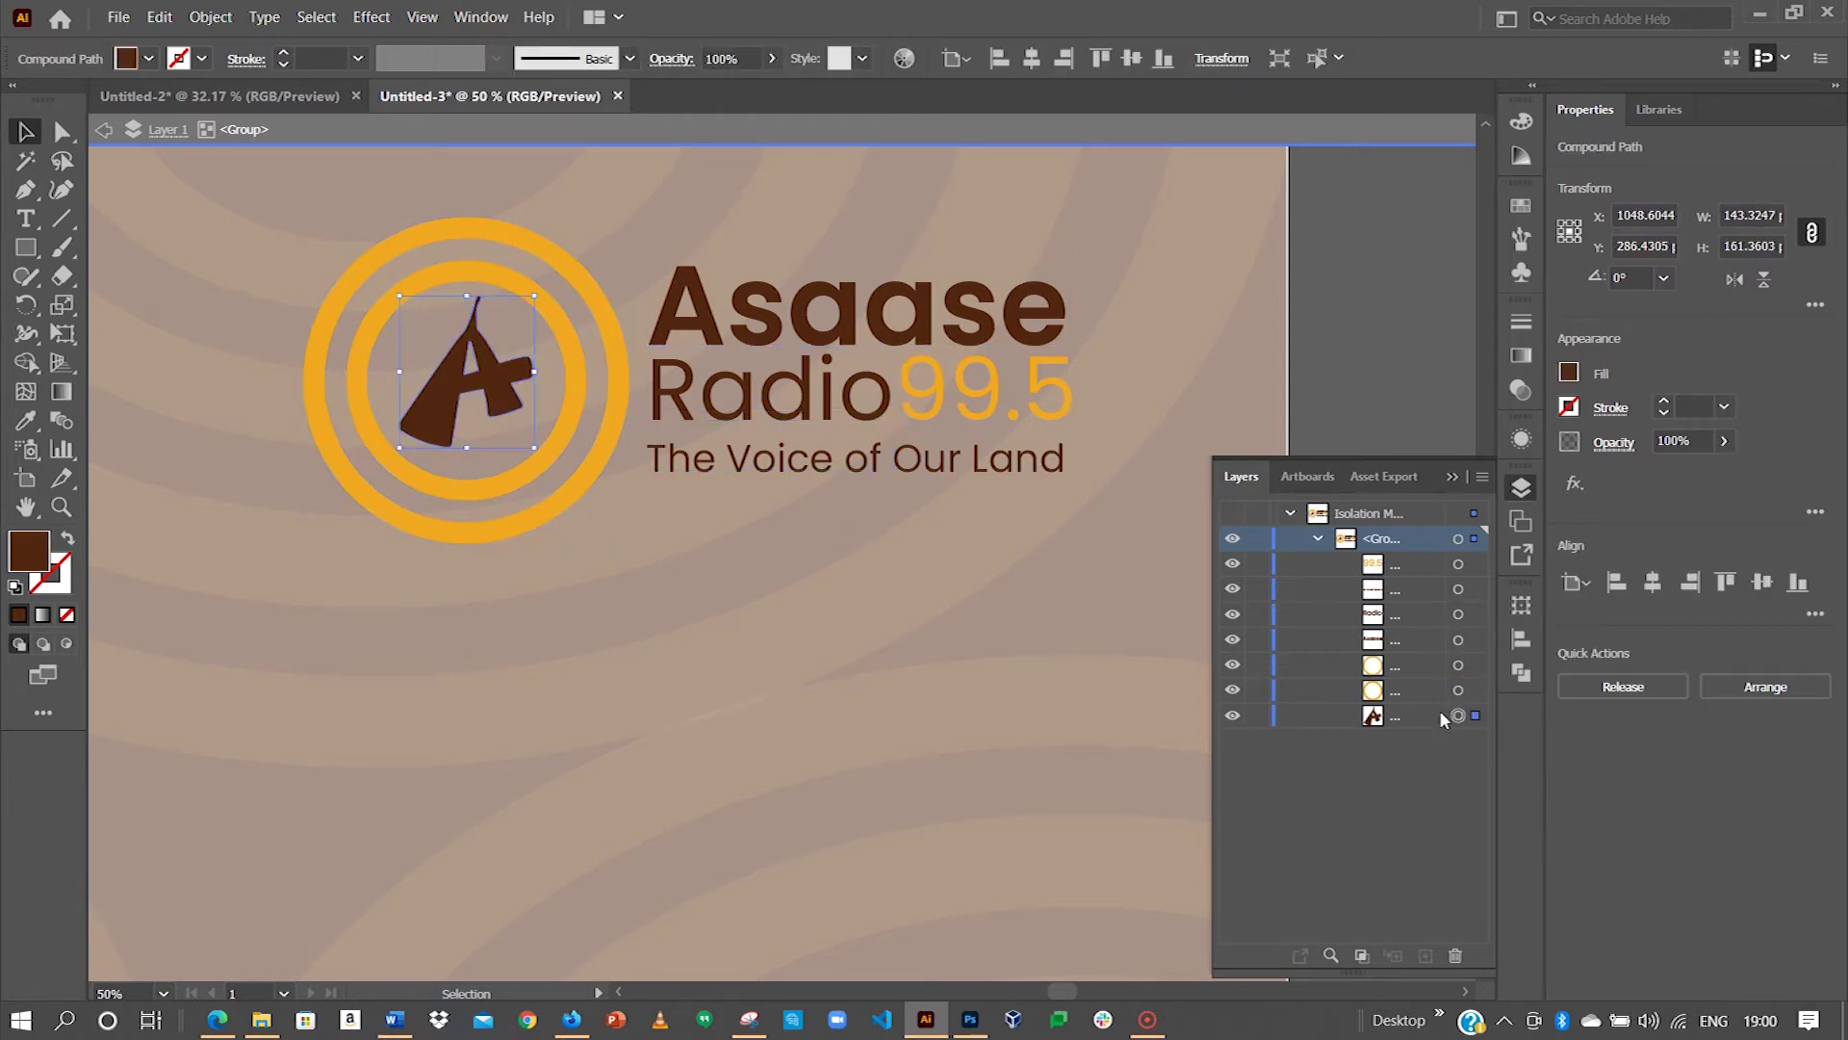
double_click(27, 566)
drag(742, 401, 645, 330)
click(1236, 346)
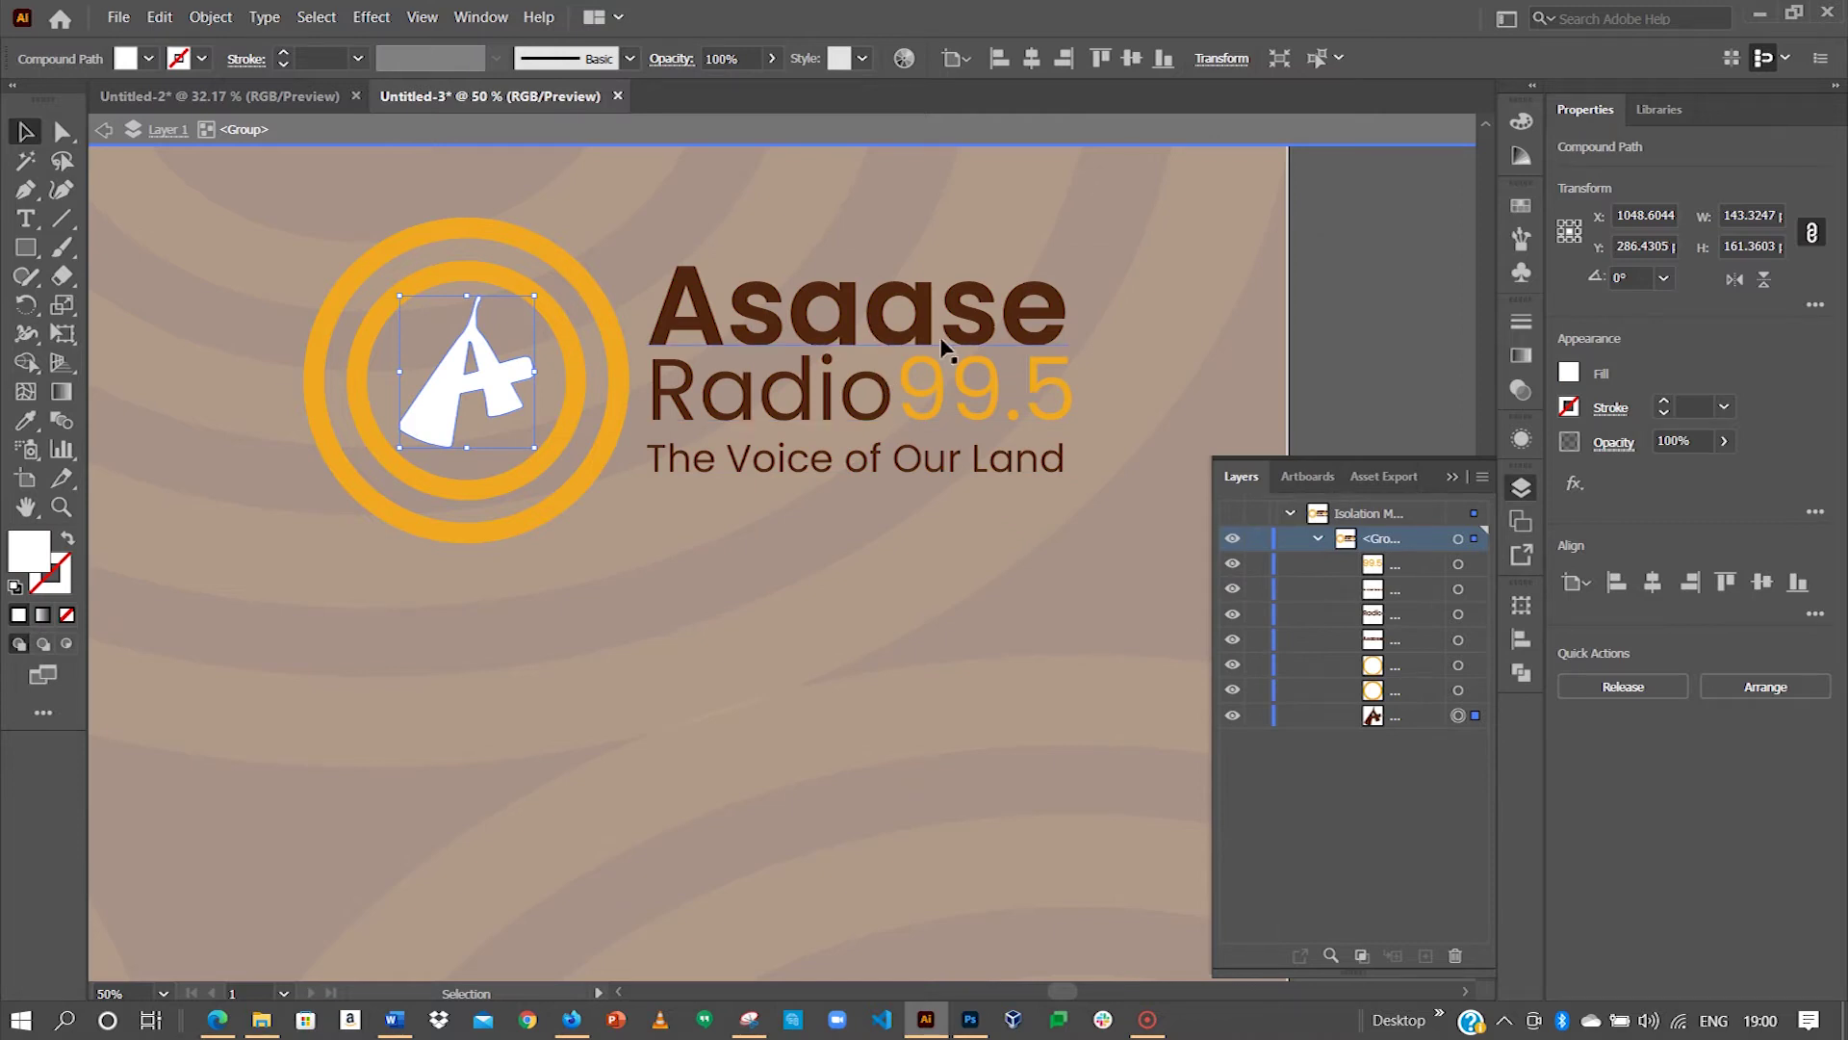
Step: Change the word Asaase to a white fill
click(1458, 641)
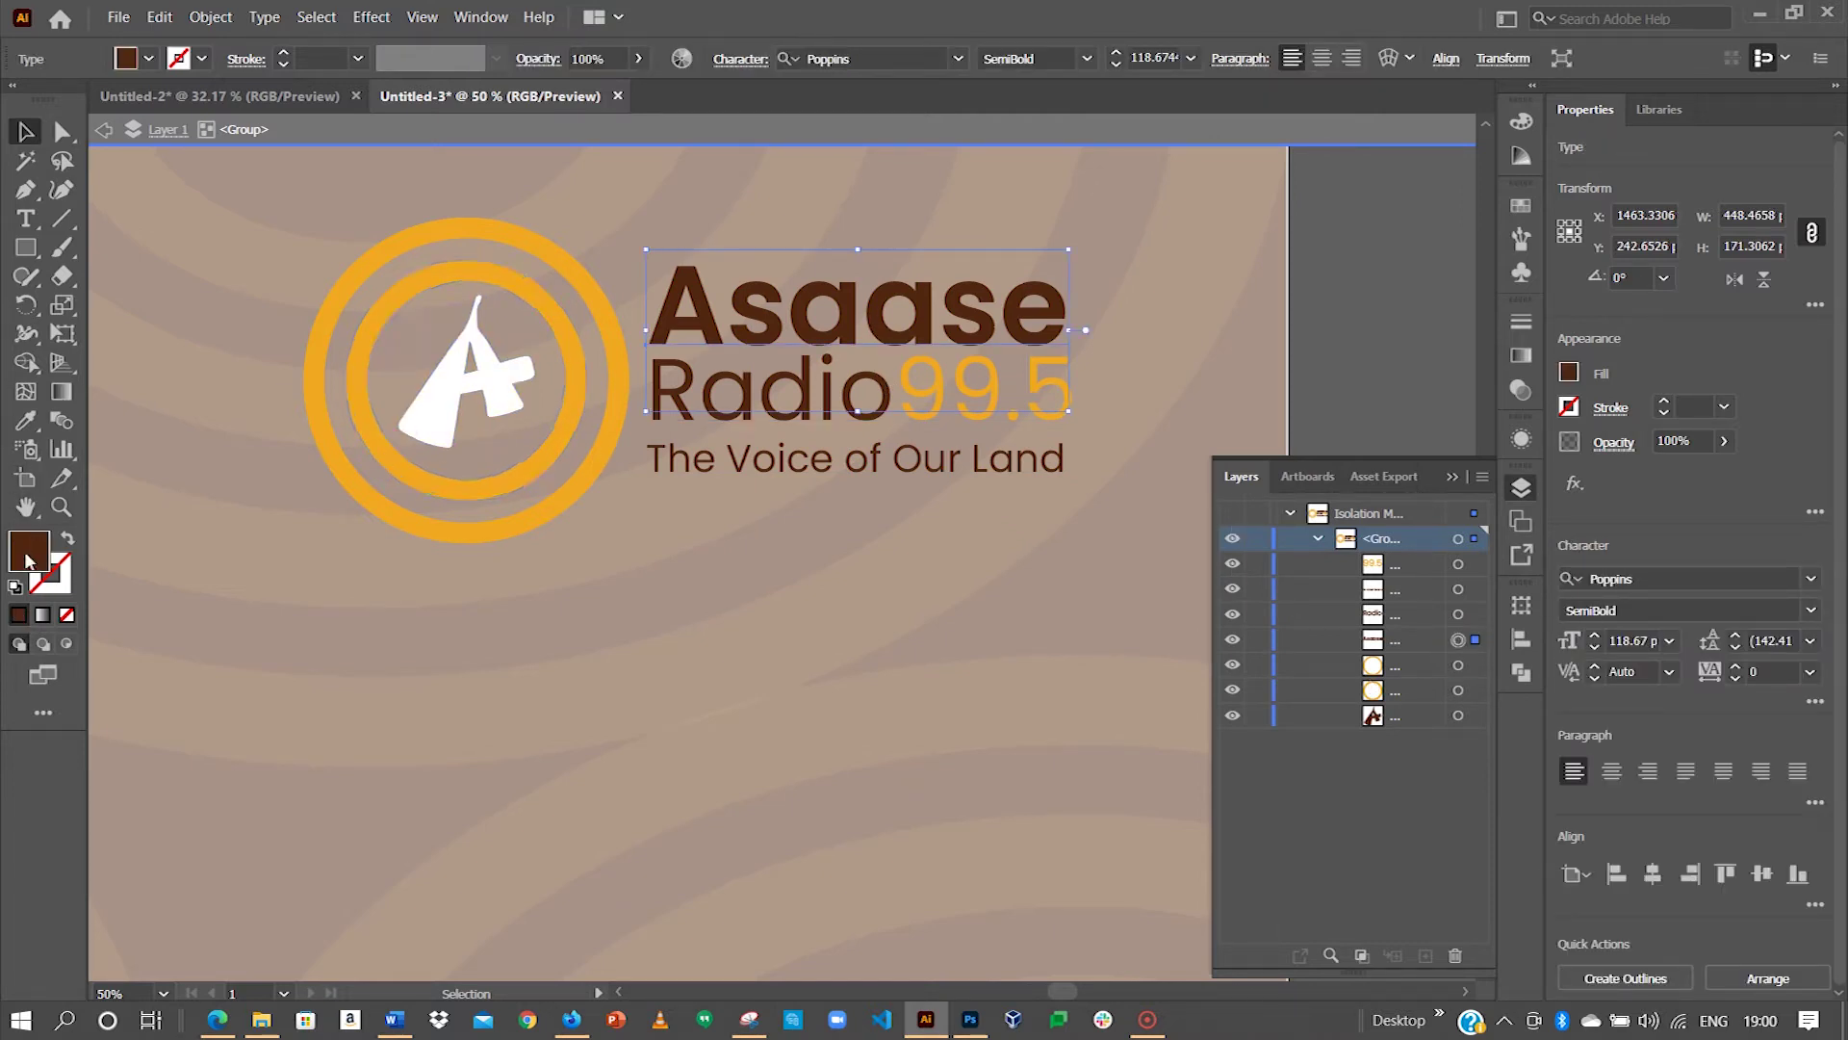
double_click(27, 561)
drag(741, 380, 660, 321)
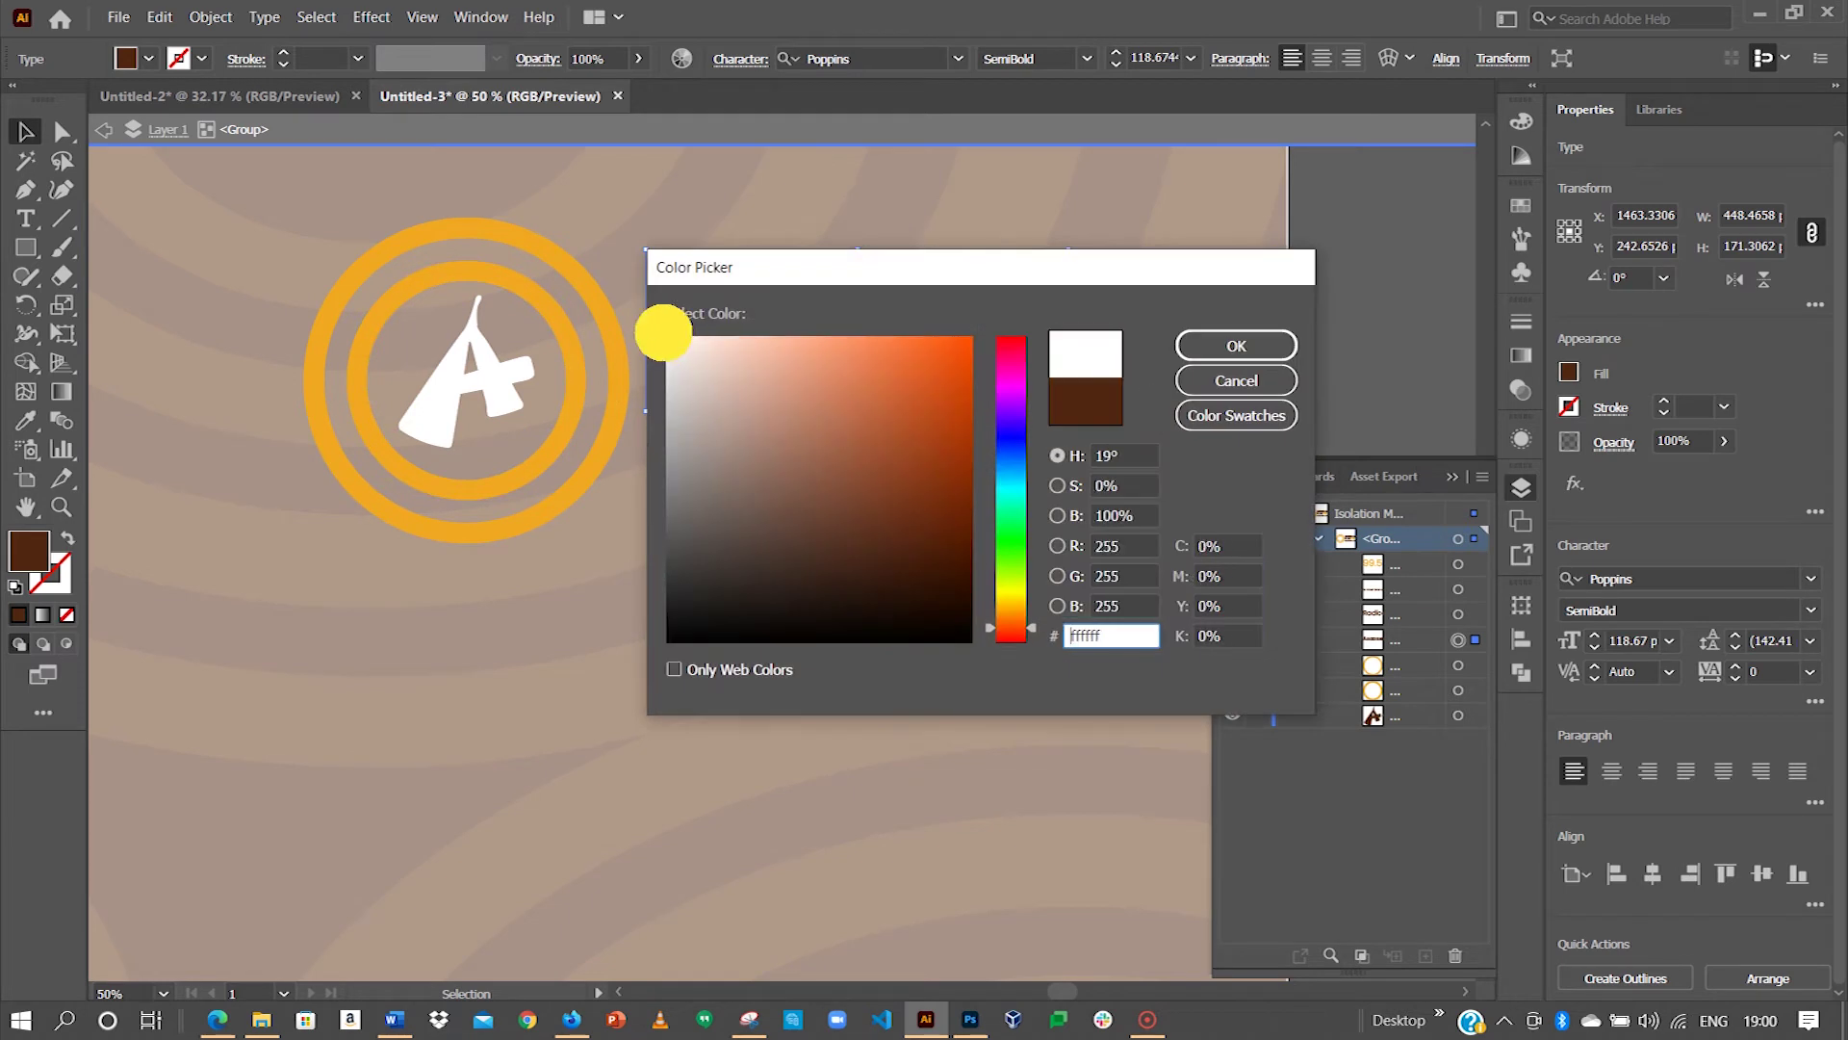
click(1194, 347)
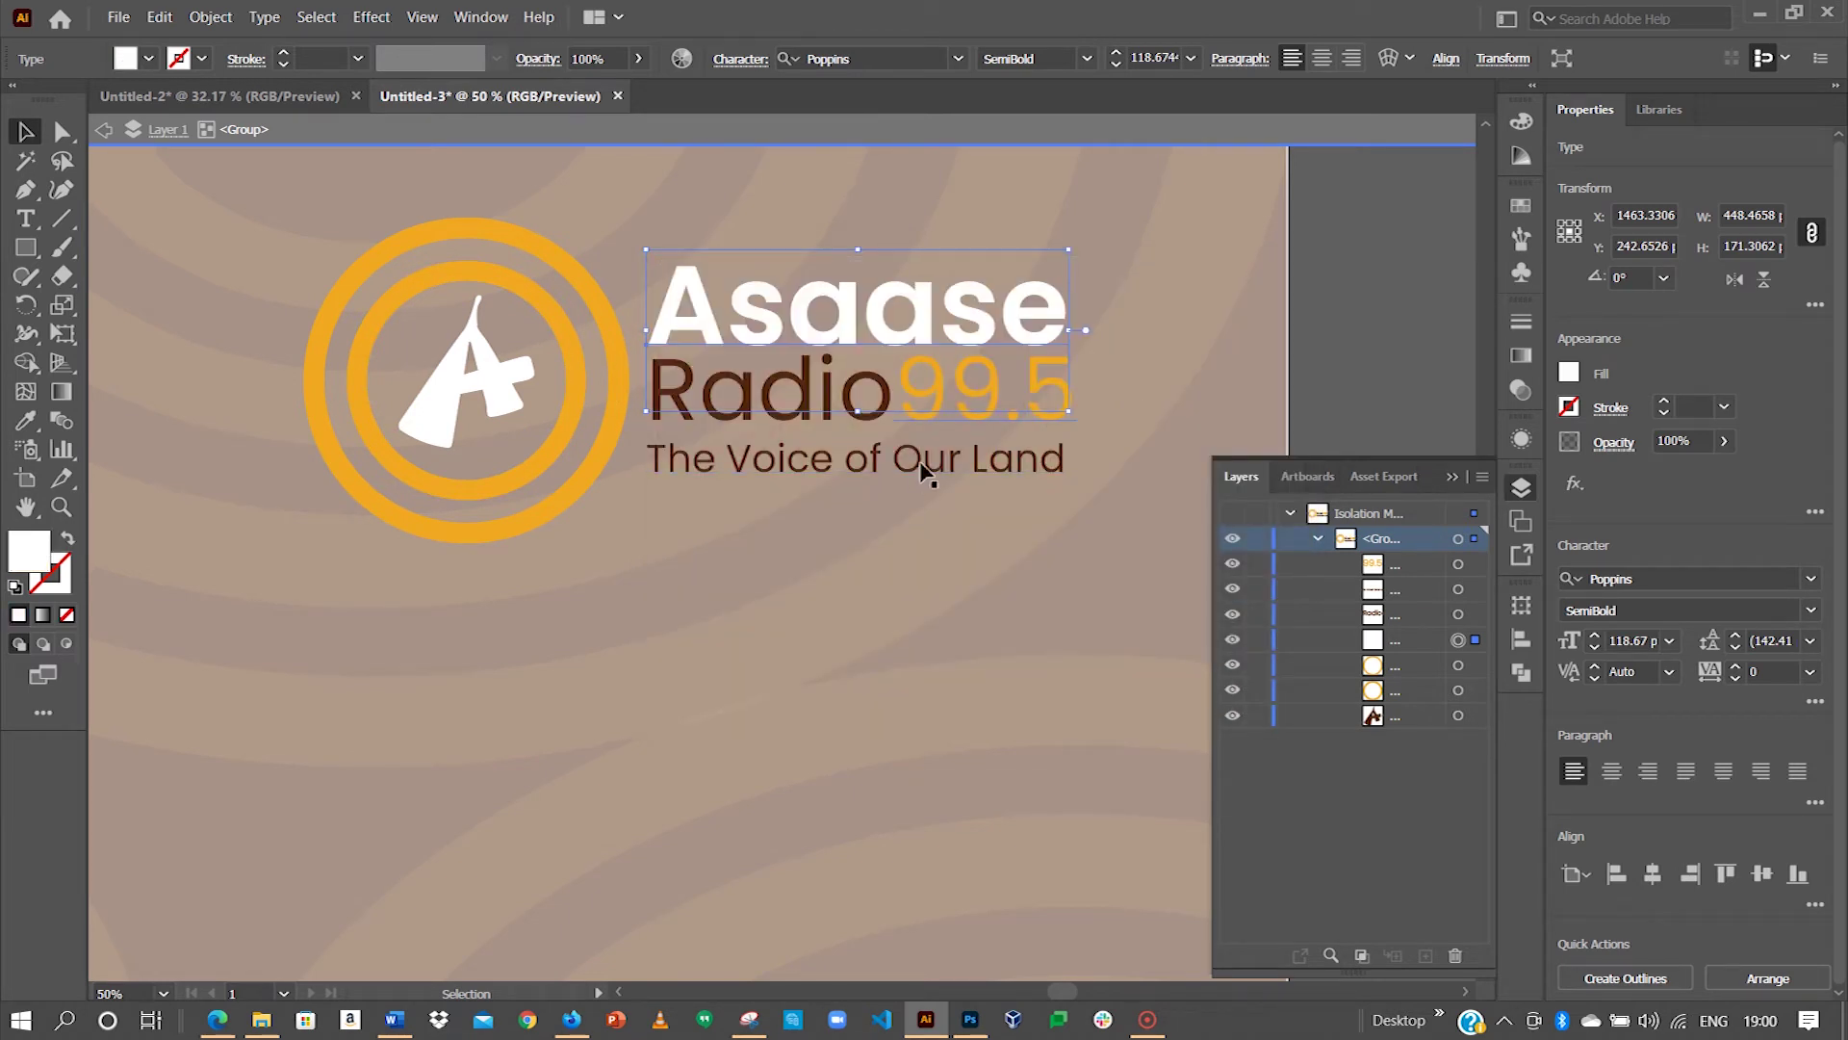
Step: Hide the tagline 'The Voice of Our Land' and the 99.5 text
click(1232, 589)
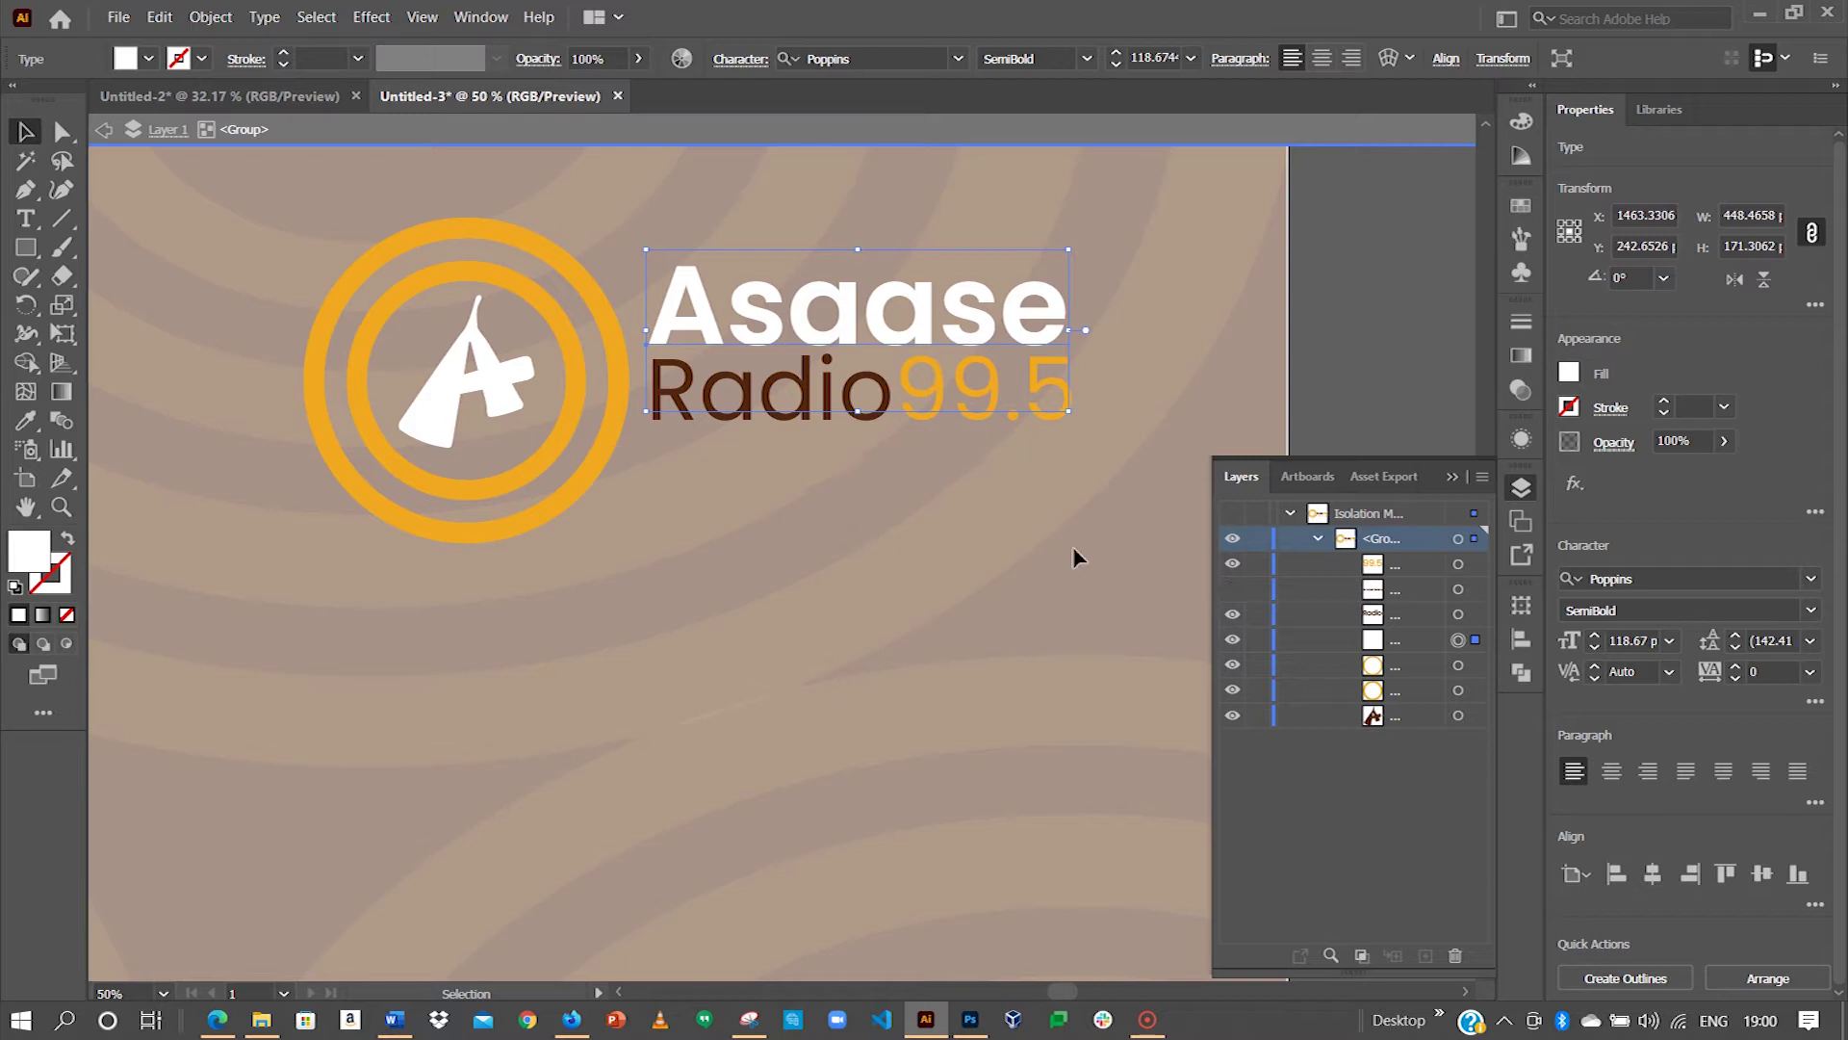
click(873, 433)
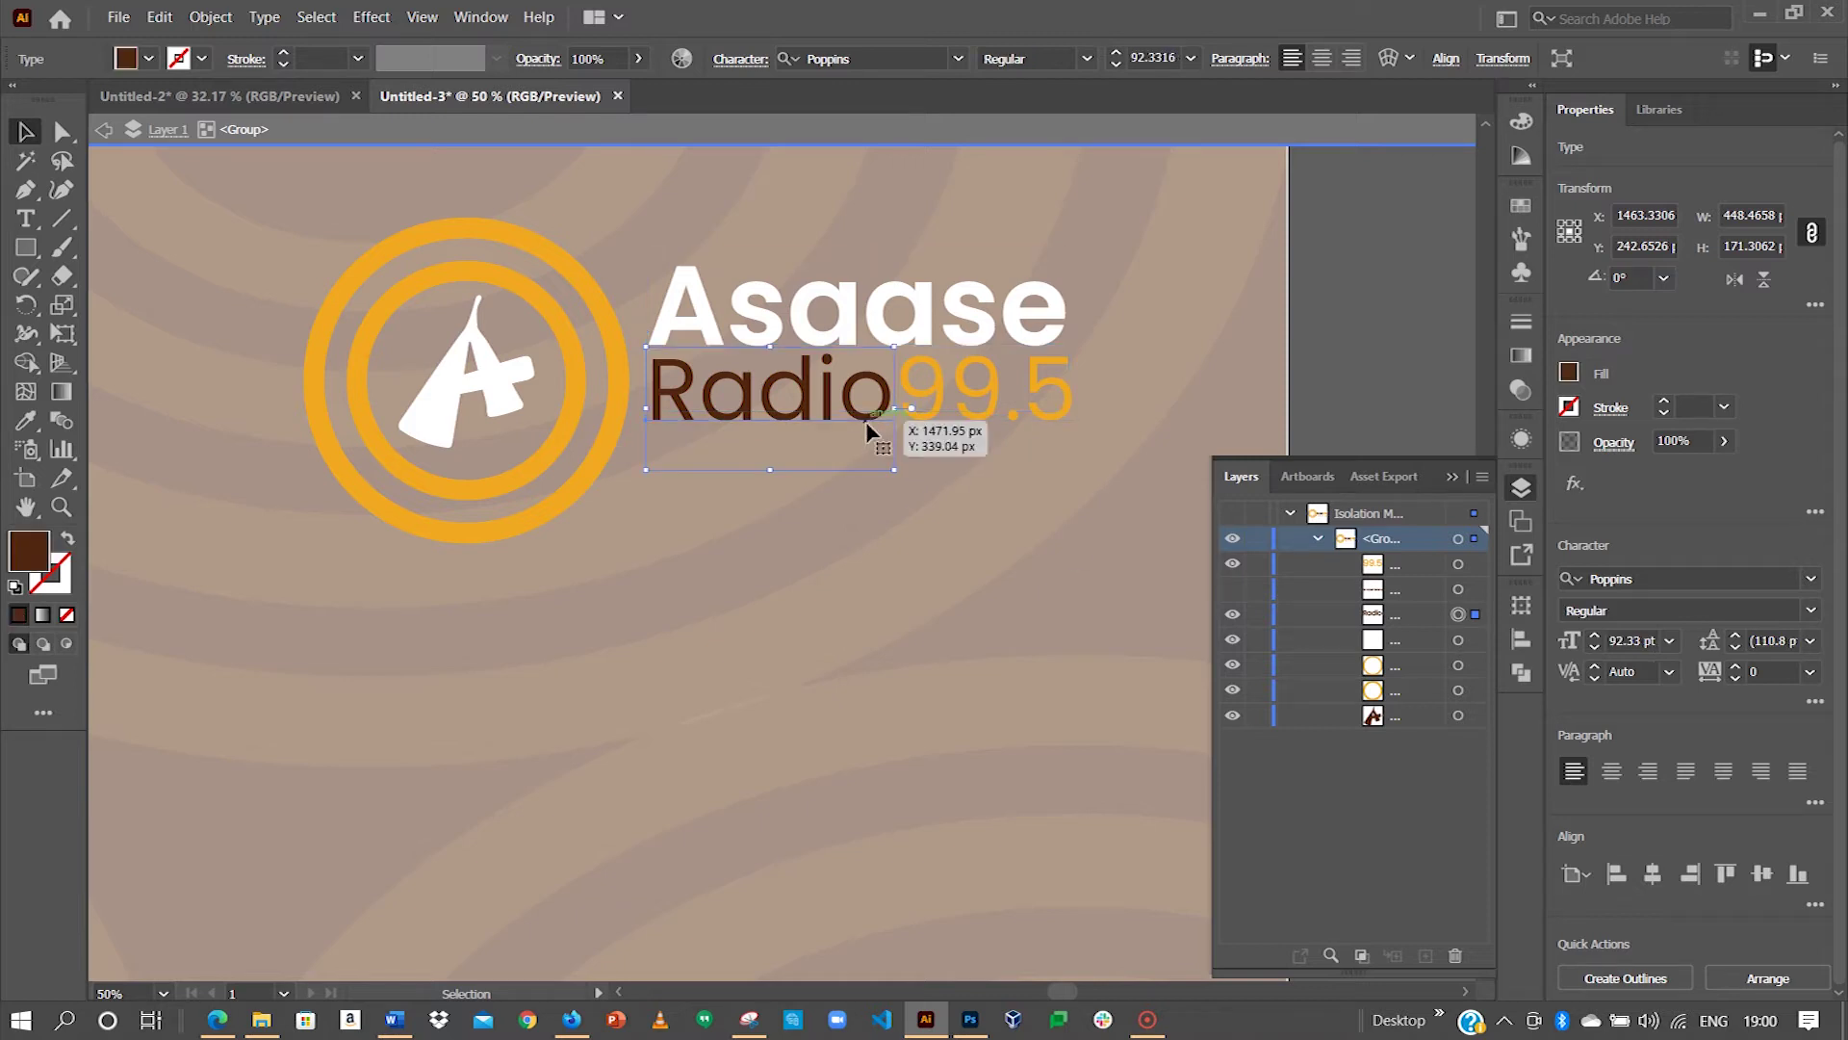
click(975, 418)
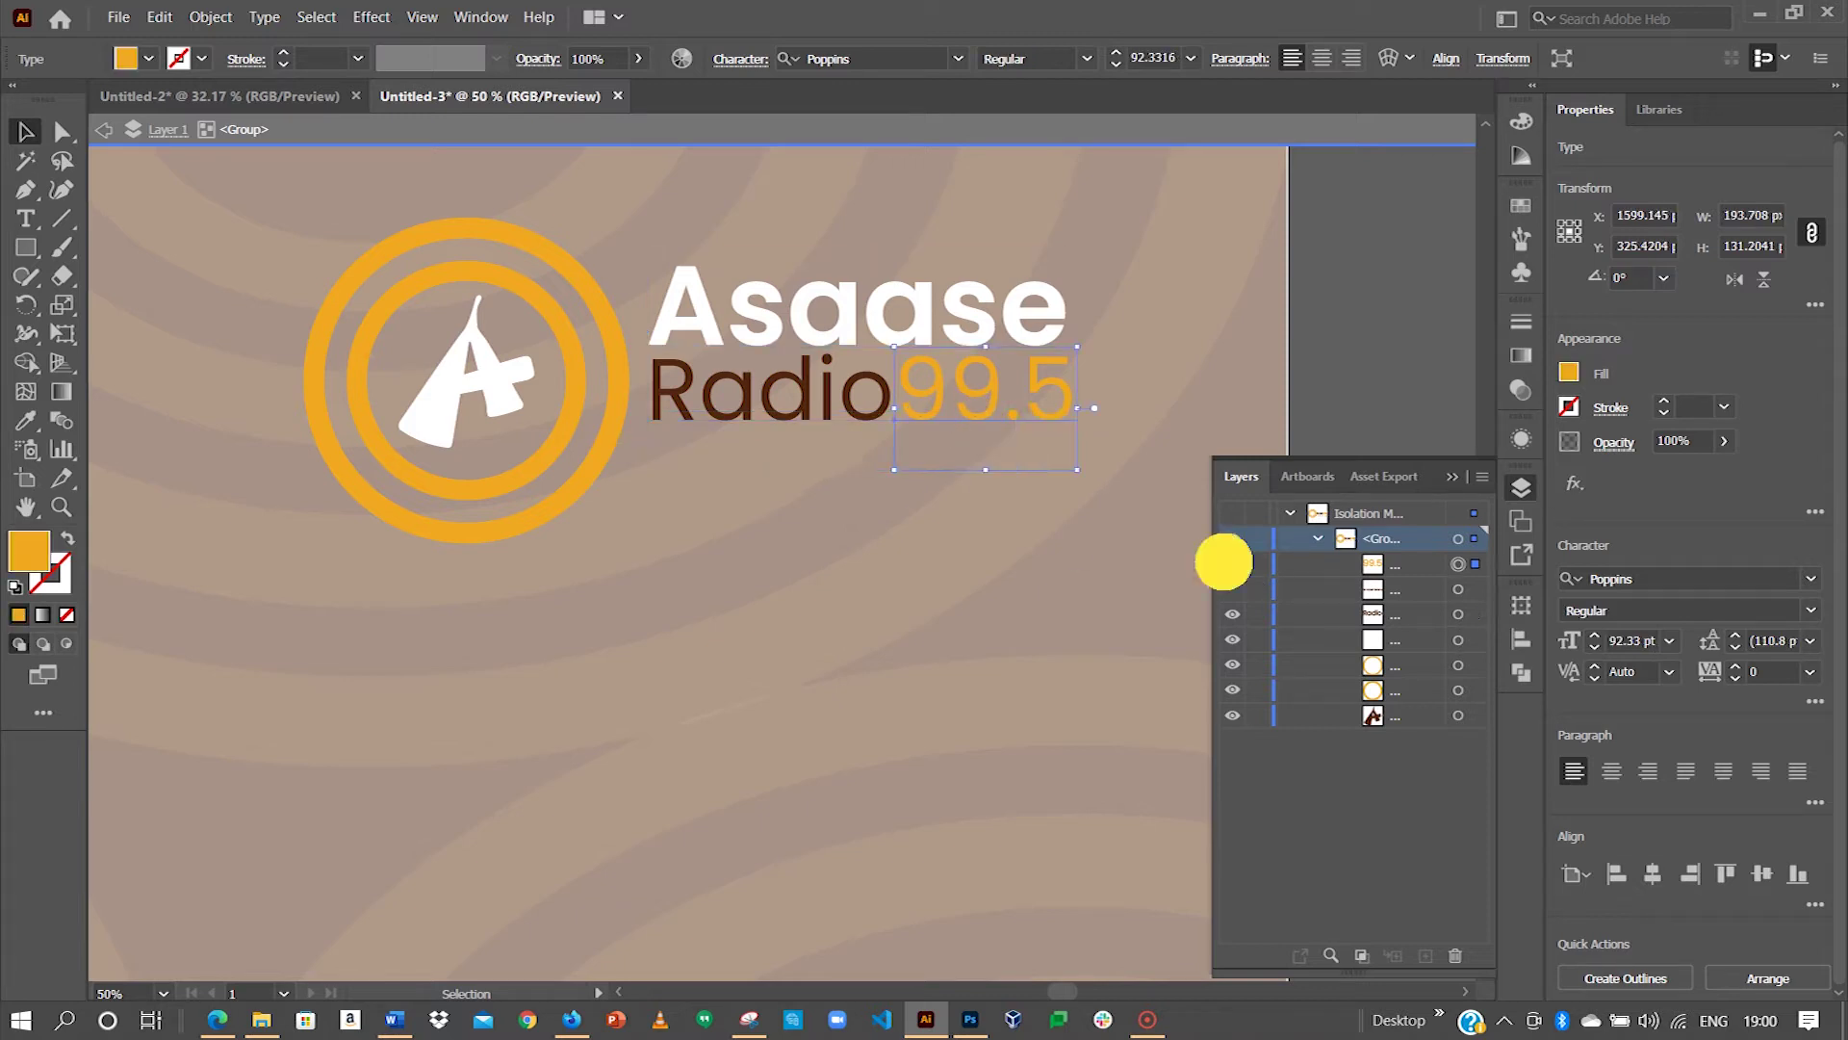
click(1232, 566)
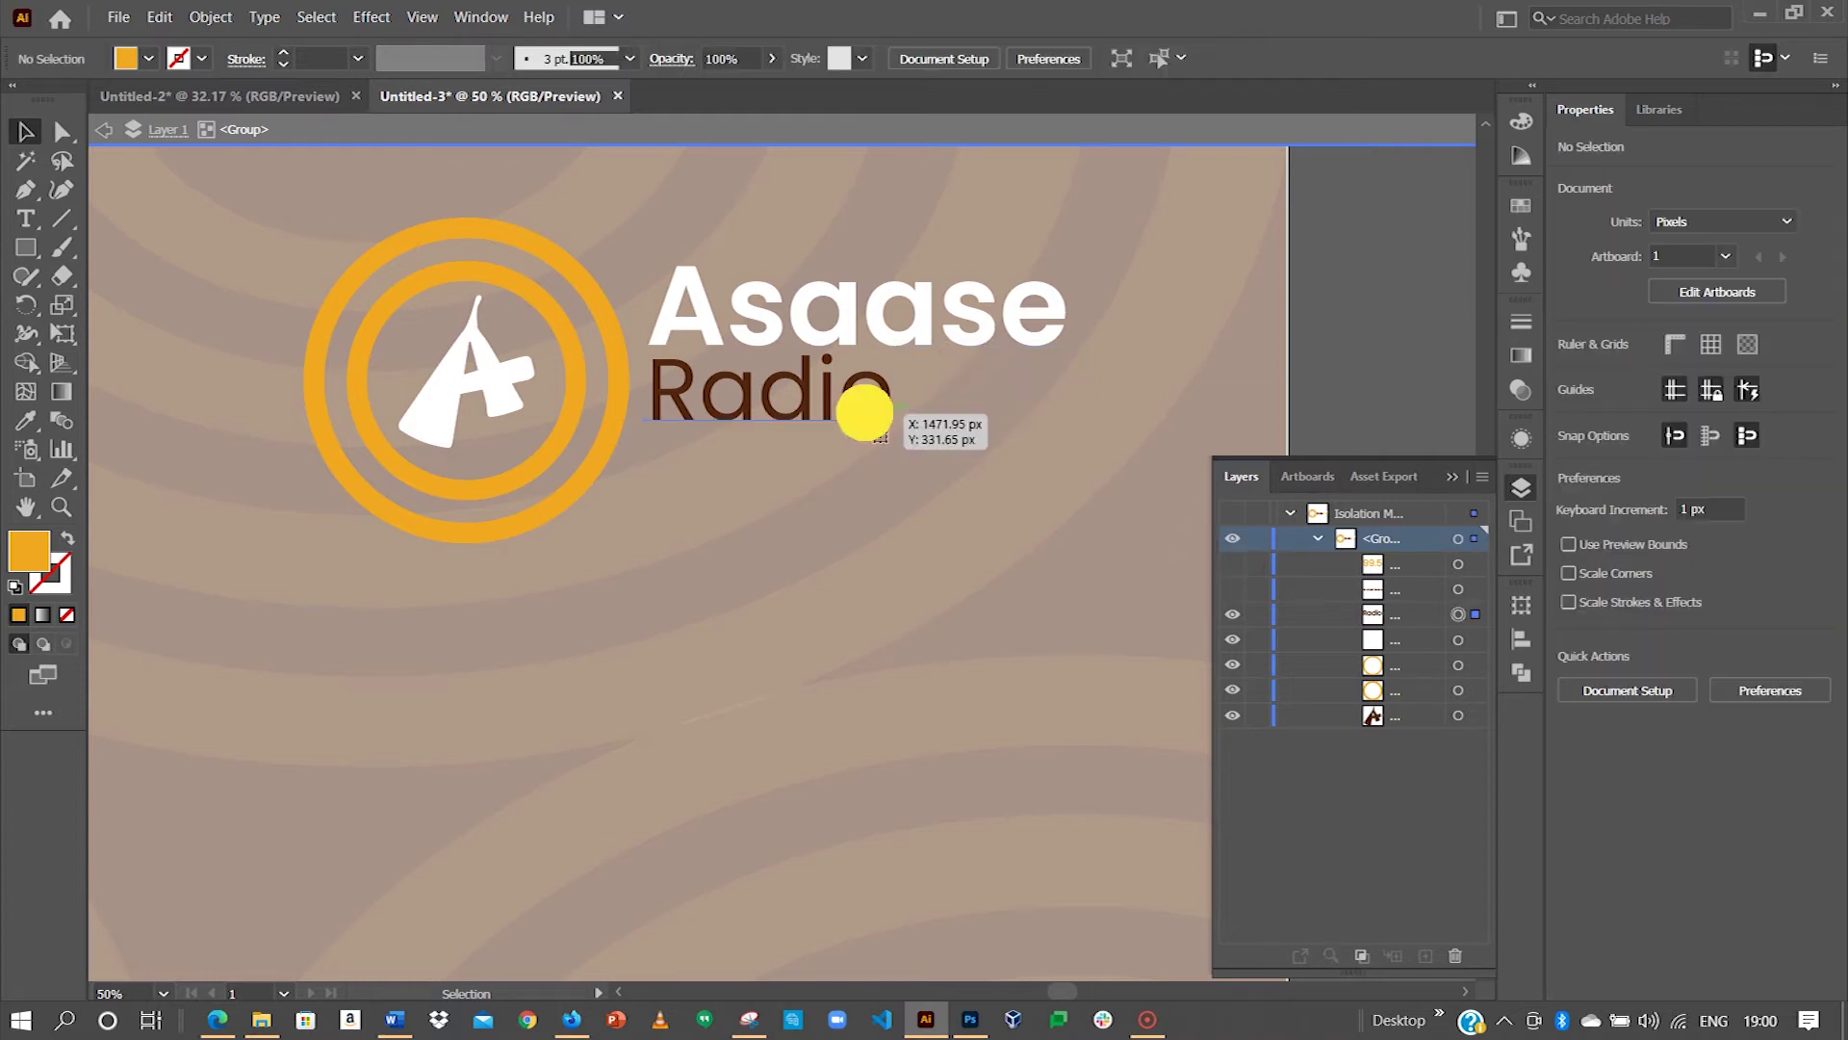
Step: Replace the word Radio with BREAKFAST in capitals
double_click(860, 405)
double_click(862, 408)
key(Caps_Lock)
text(BR)
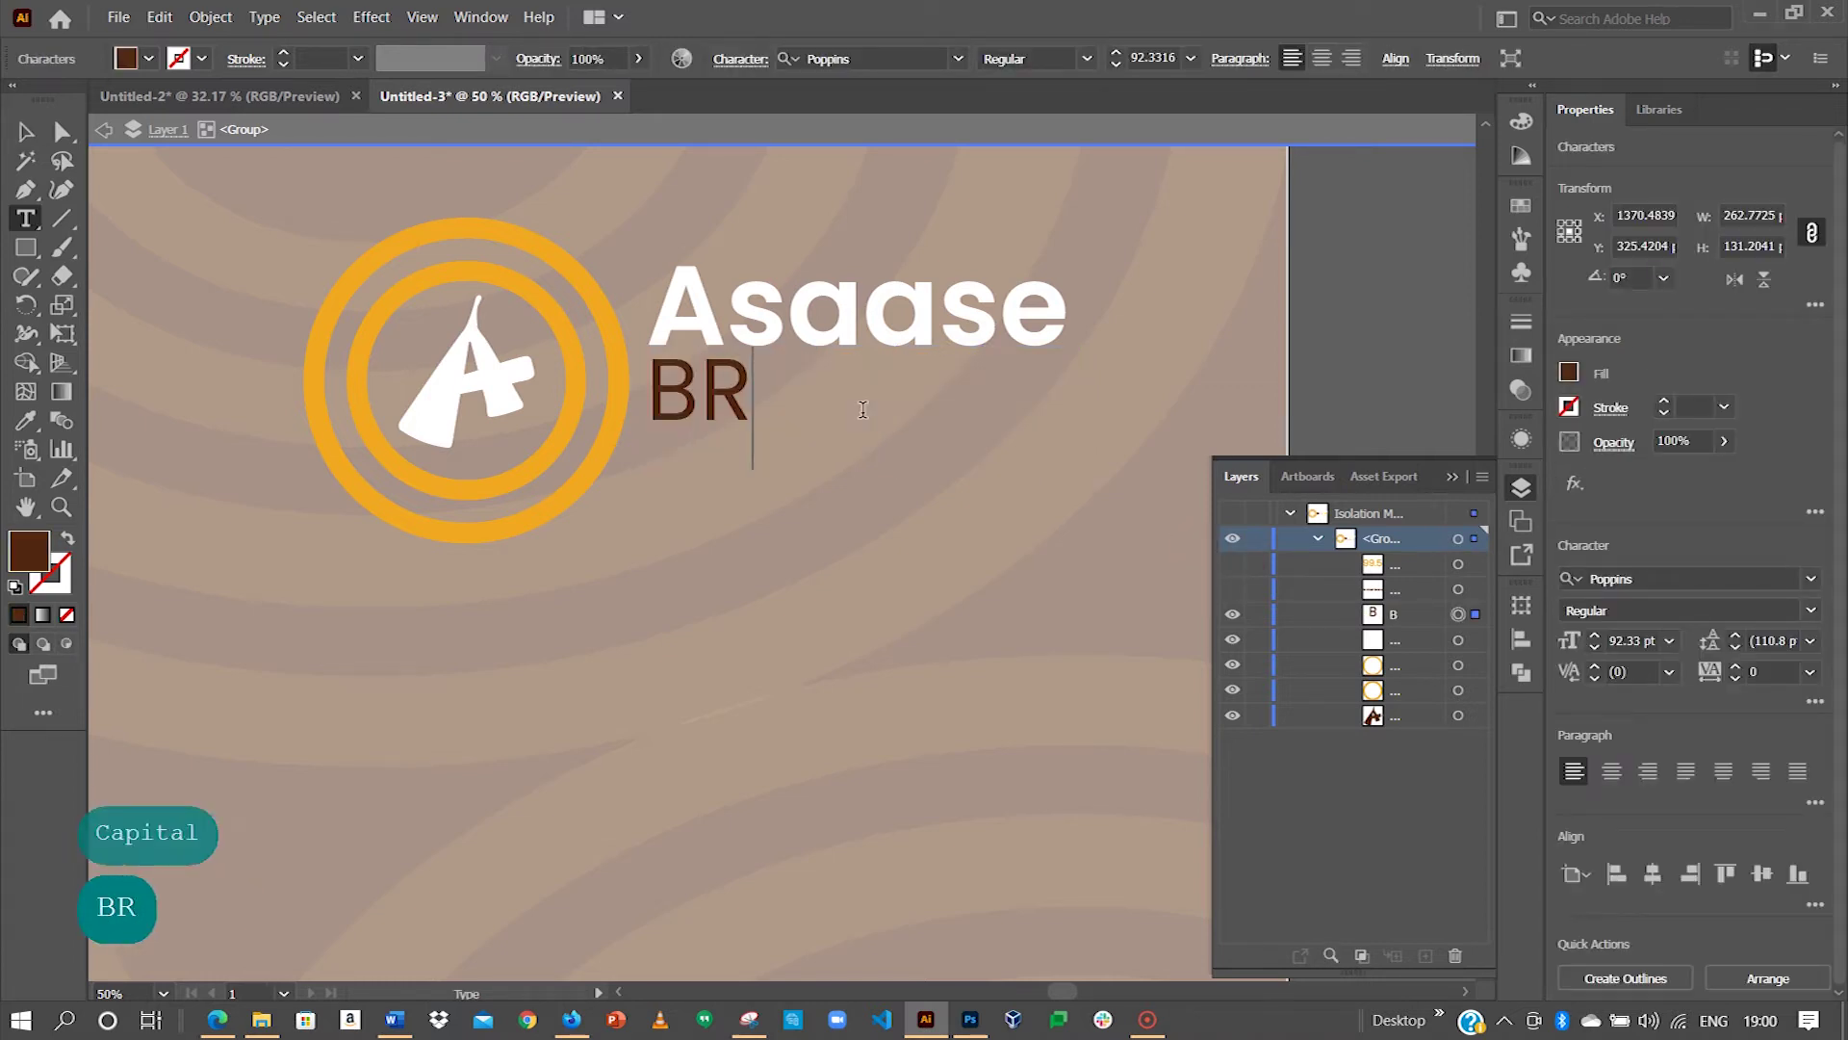
text(EAKFAST)
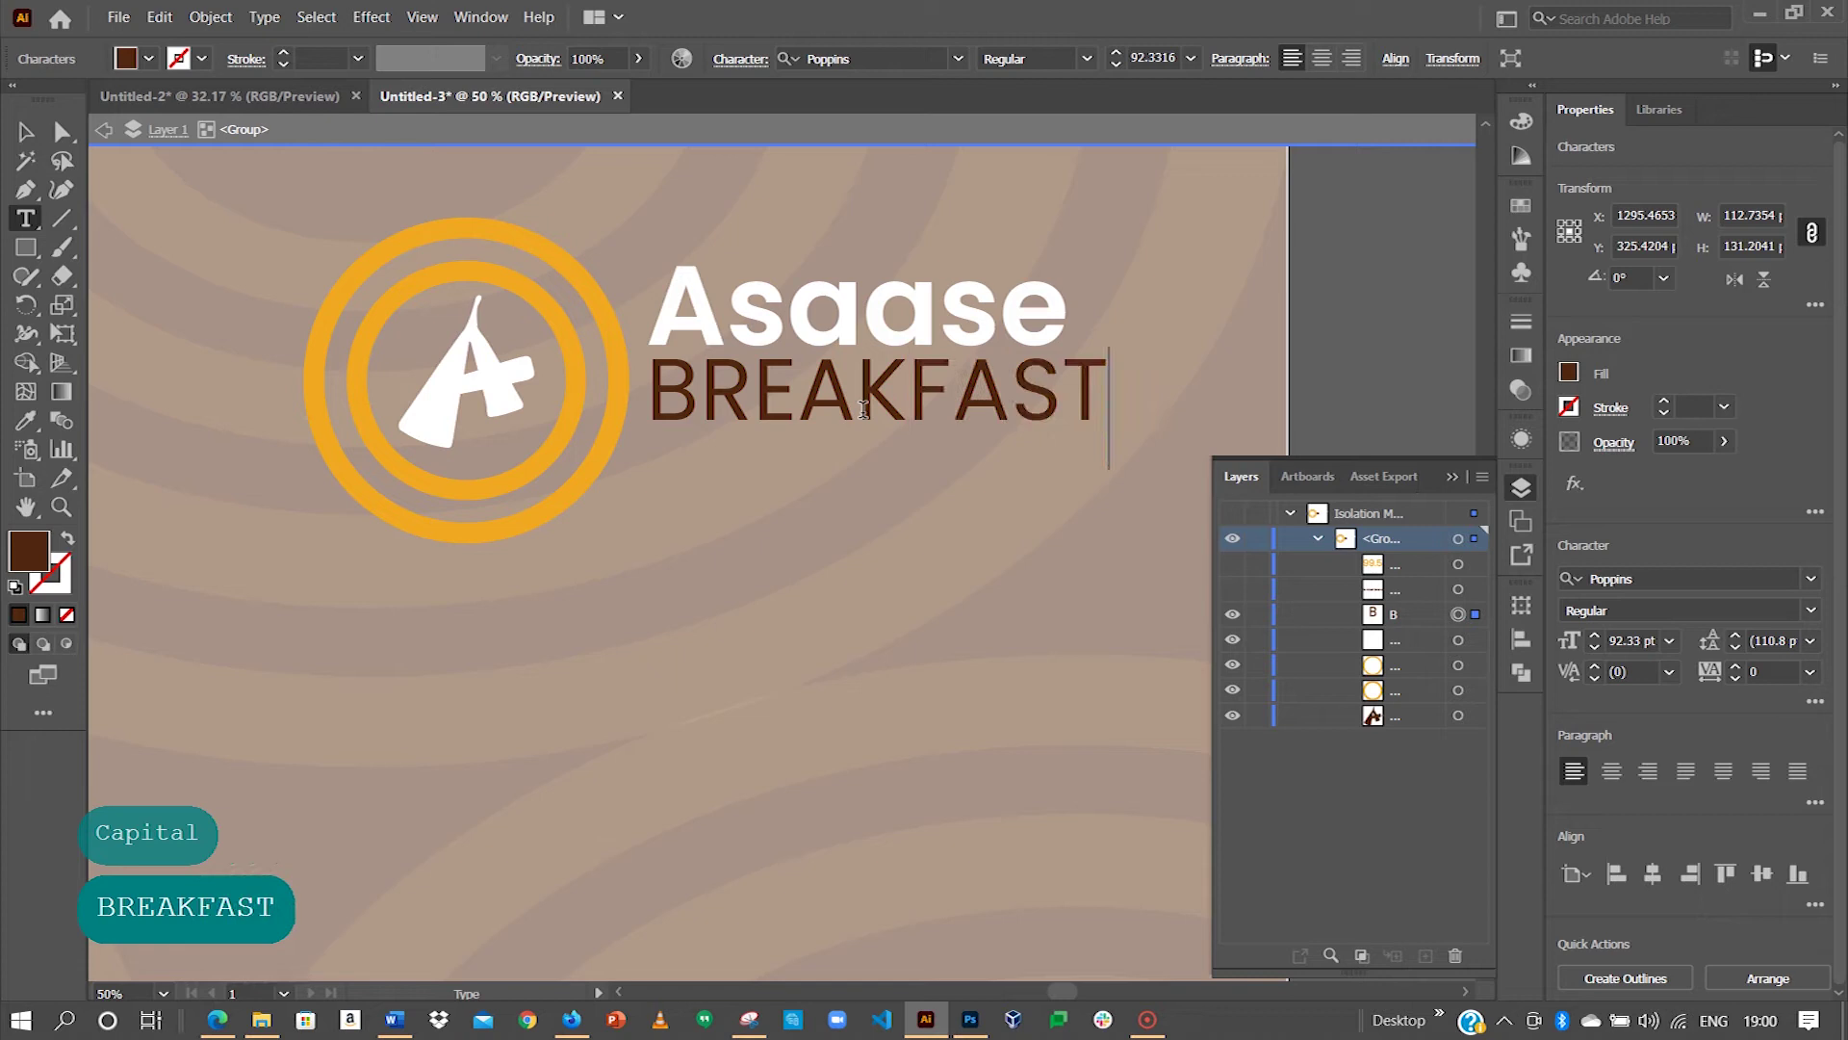
key(Escape)
Step: Duplicate BREAKFAST one line below and retype the copy as SHOW
drag(863, 408, 872, 468)
double_click(870, 466)
key(Caps_Lock)
key(Caps_Lock)
text(SHOW)
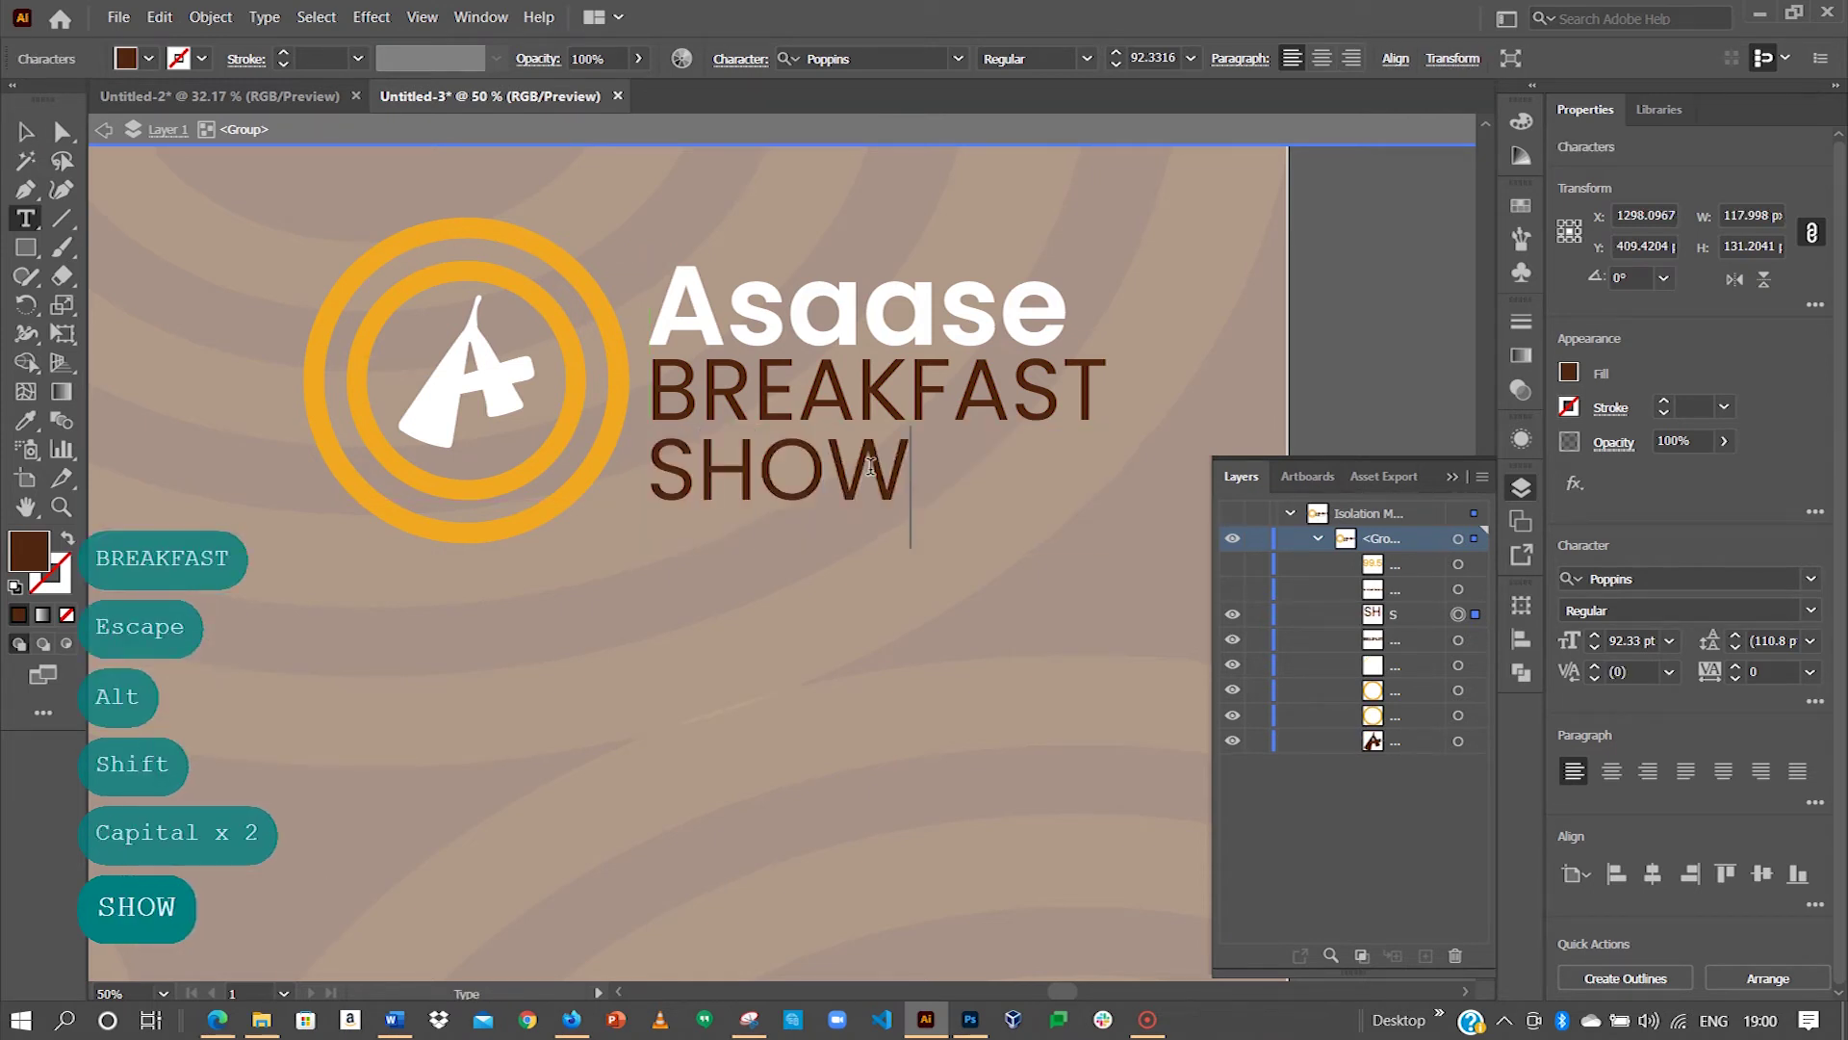
key(Escape)
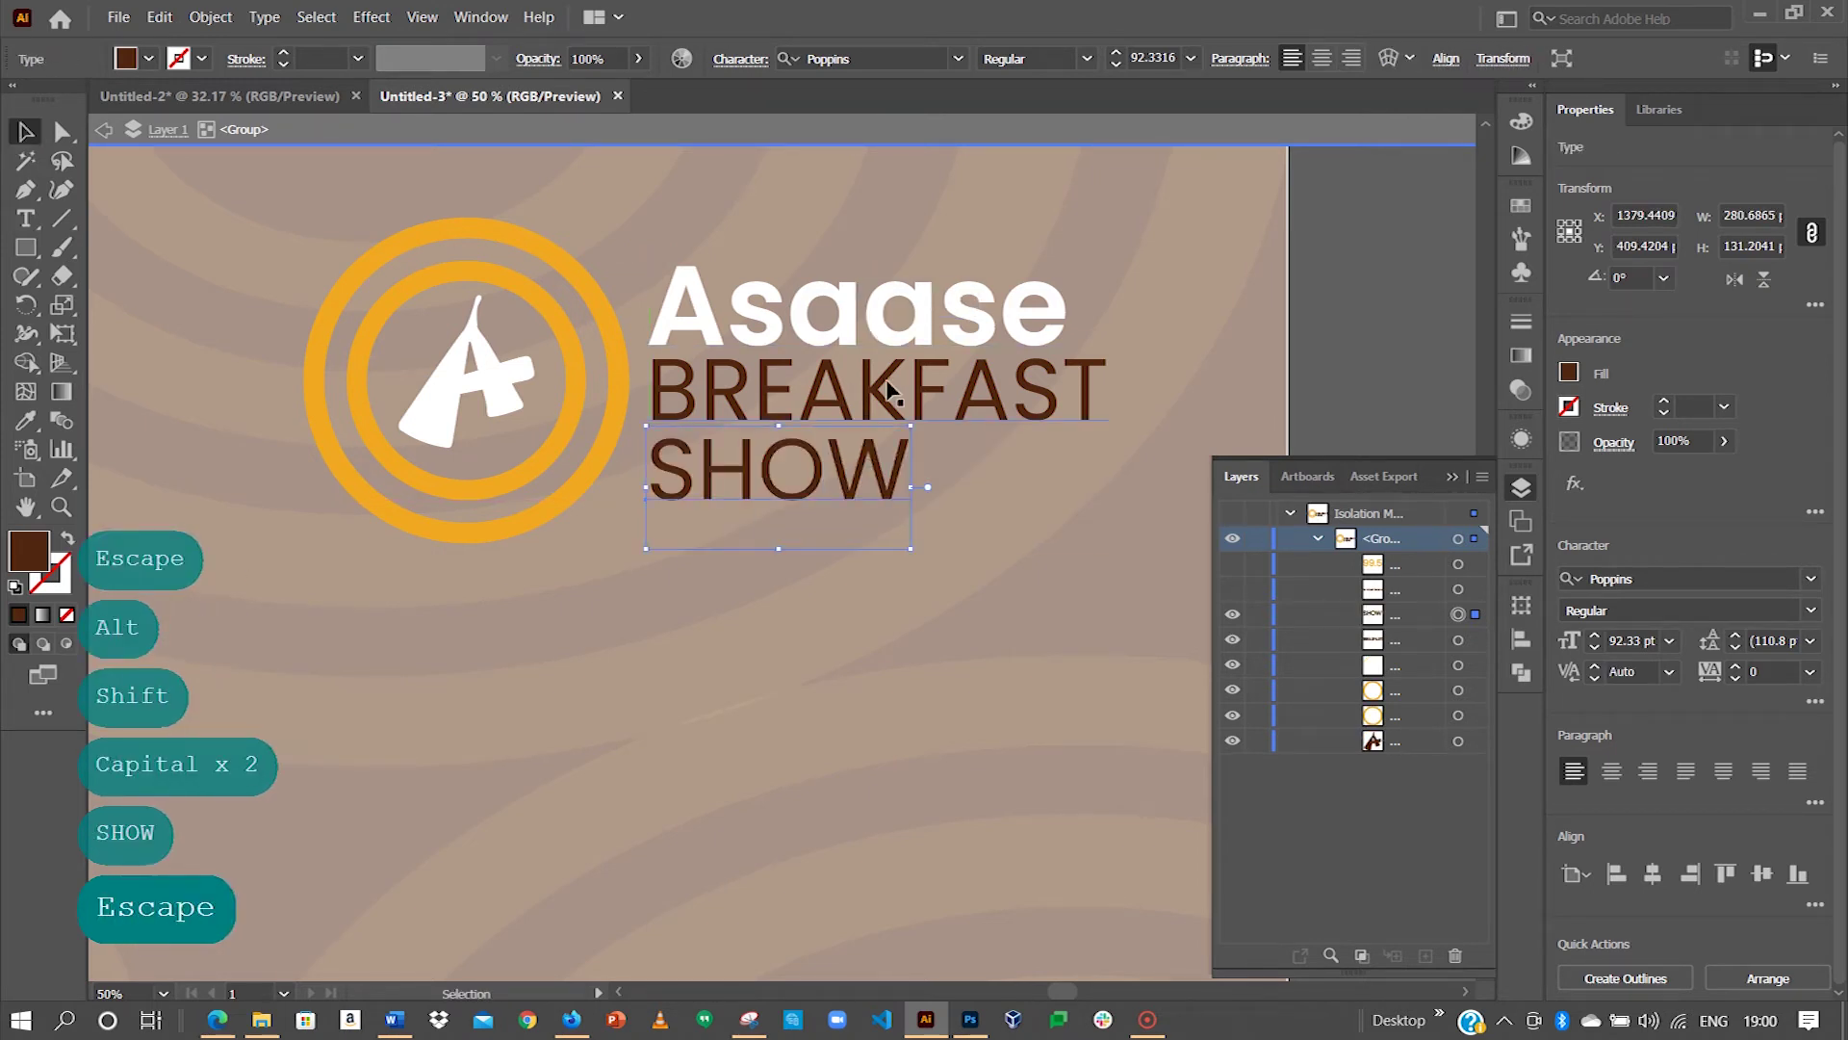
Step: Set BREAKFAST's font style to ExtraBold Italic, then select SHOW for the same styling
drag(318, 478, 489, 541)
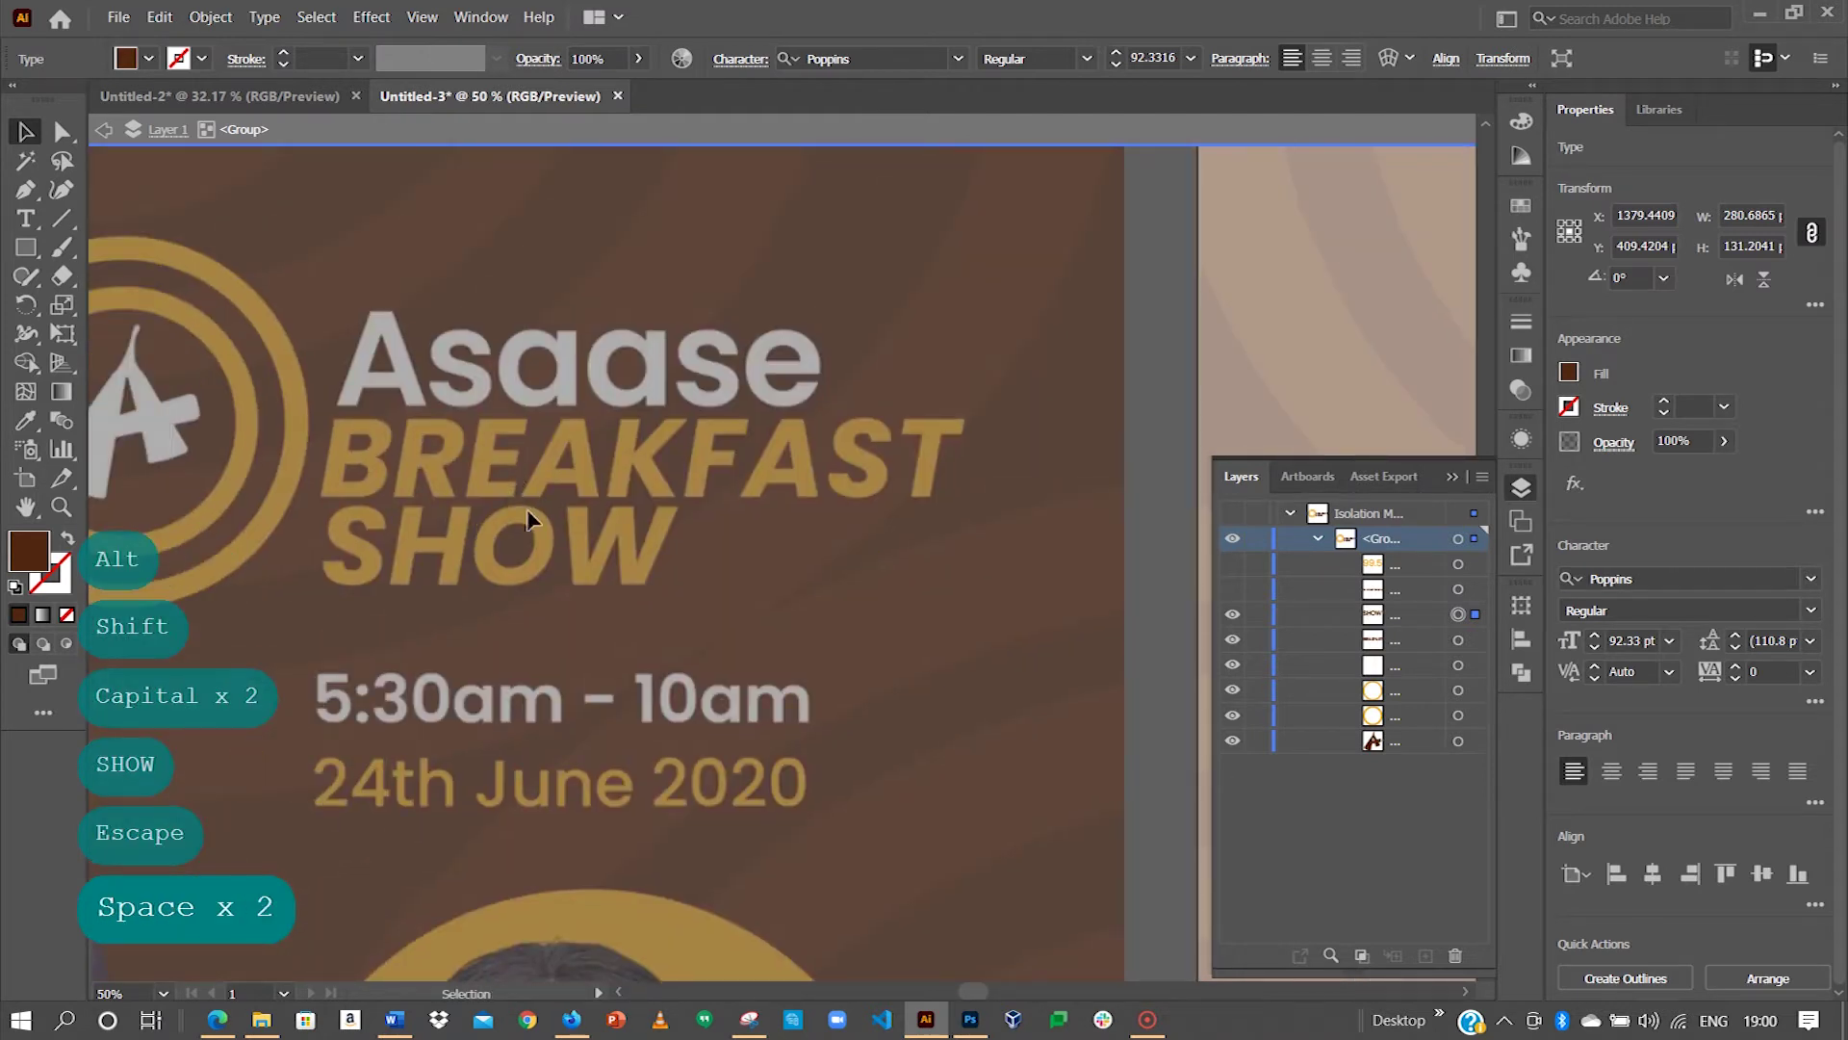
drag(1183, 438, 565, 433)
drag(953, 394, 268, 392)
drag(1010, 376, 438, 338)
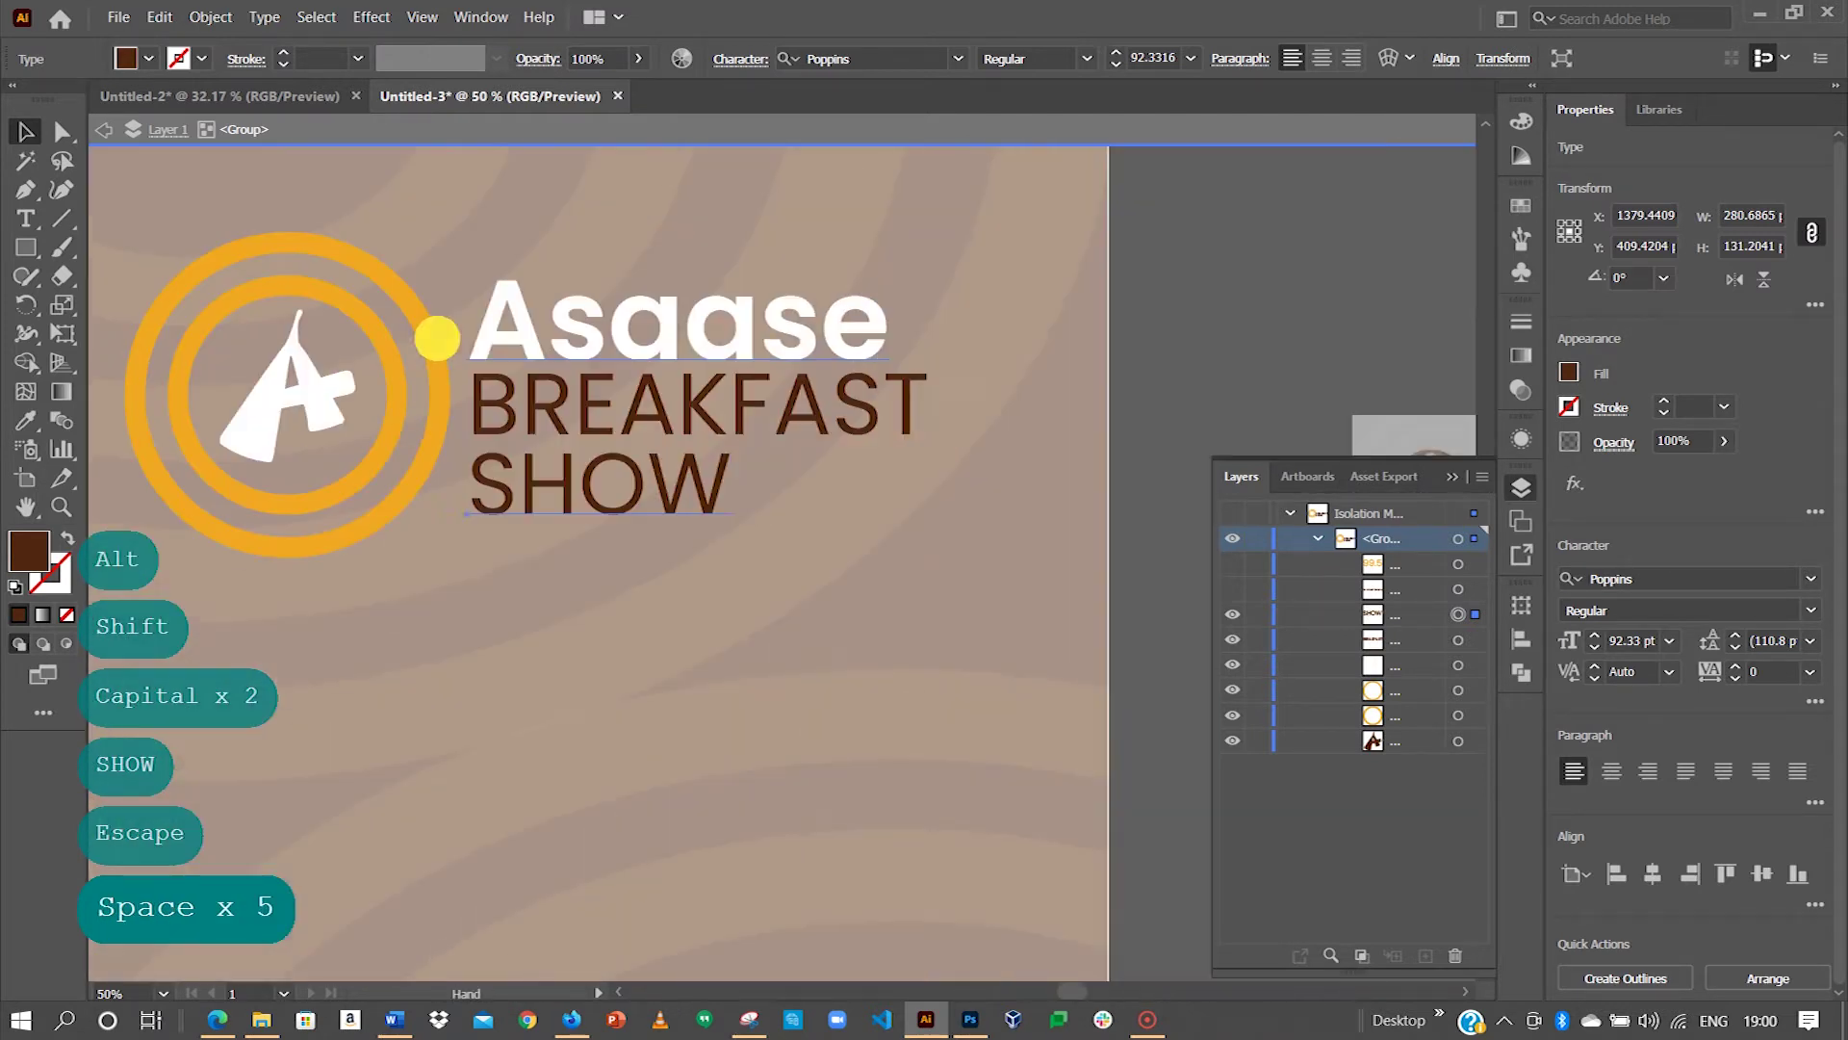
click(702, 413)
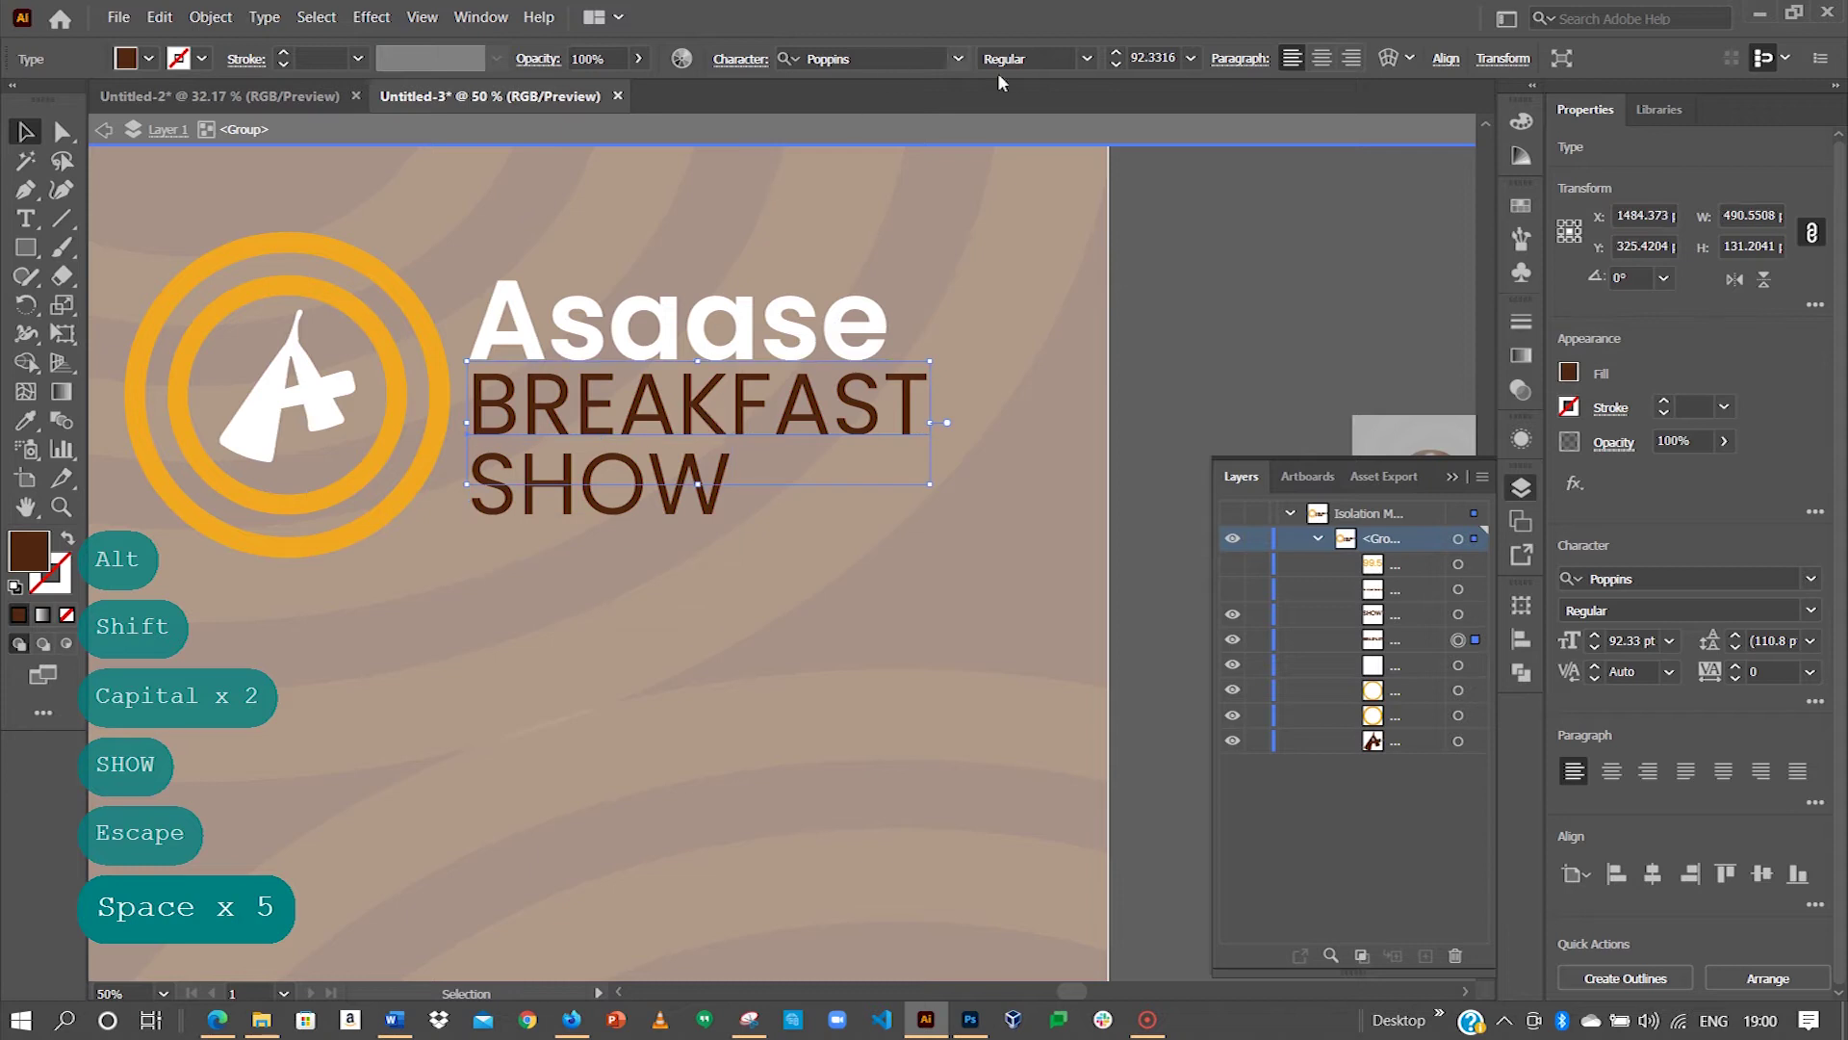
click(1087, 59)
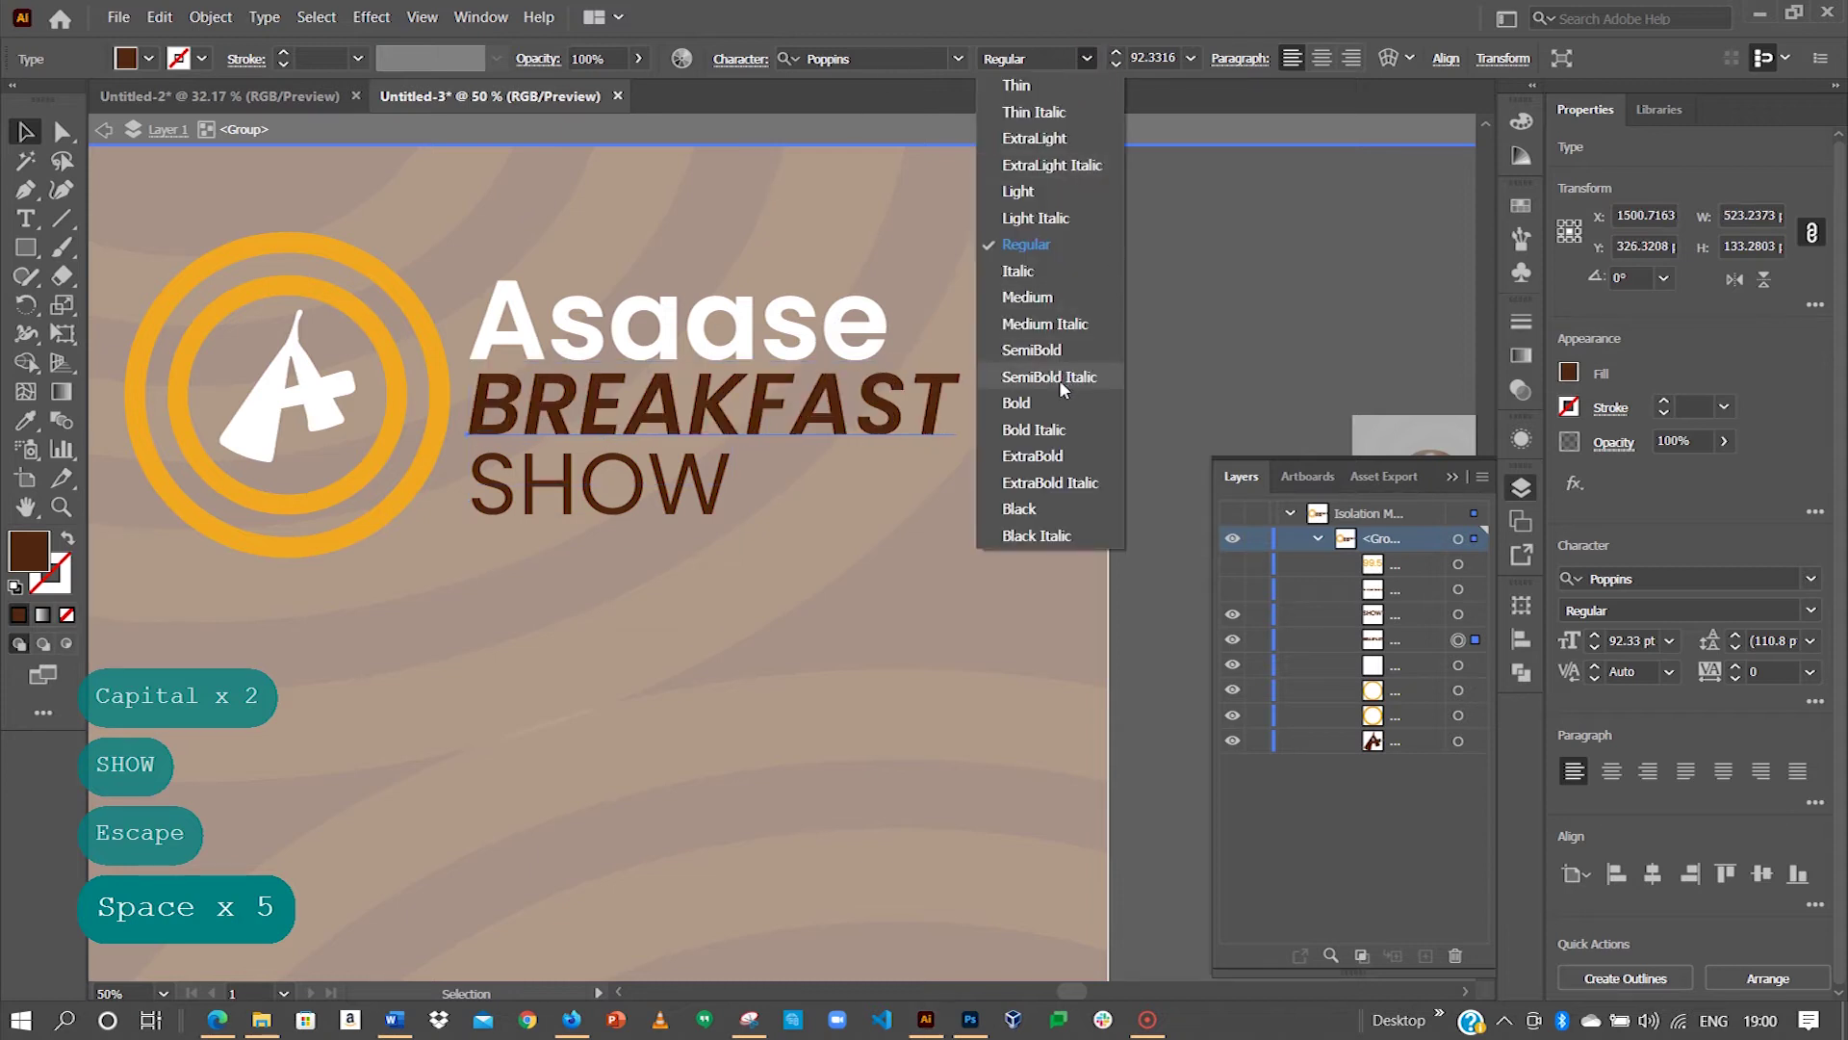
click(1049, 487)
click(710, 513)
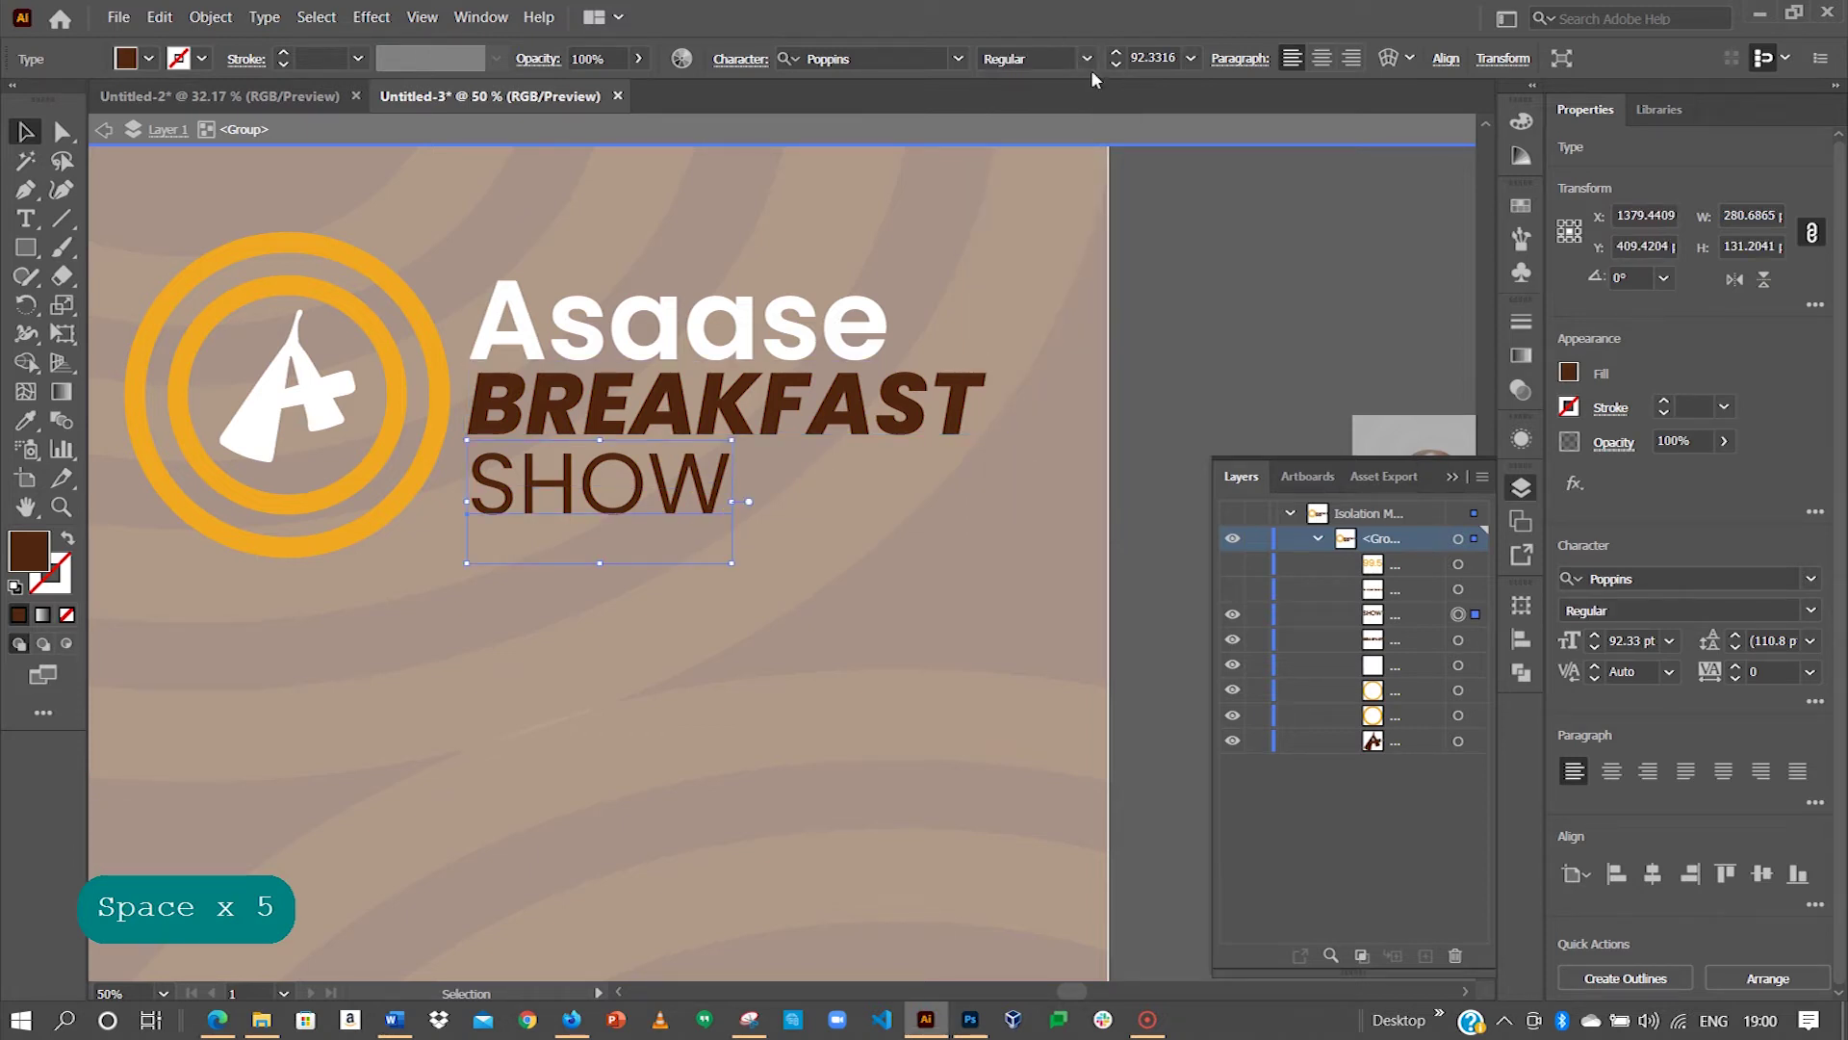
click(1087, 59)
Step: Make SHOW ExtraBold Italic as well, comparing against the reference flyer's heading
click(1038, 486)
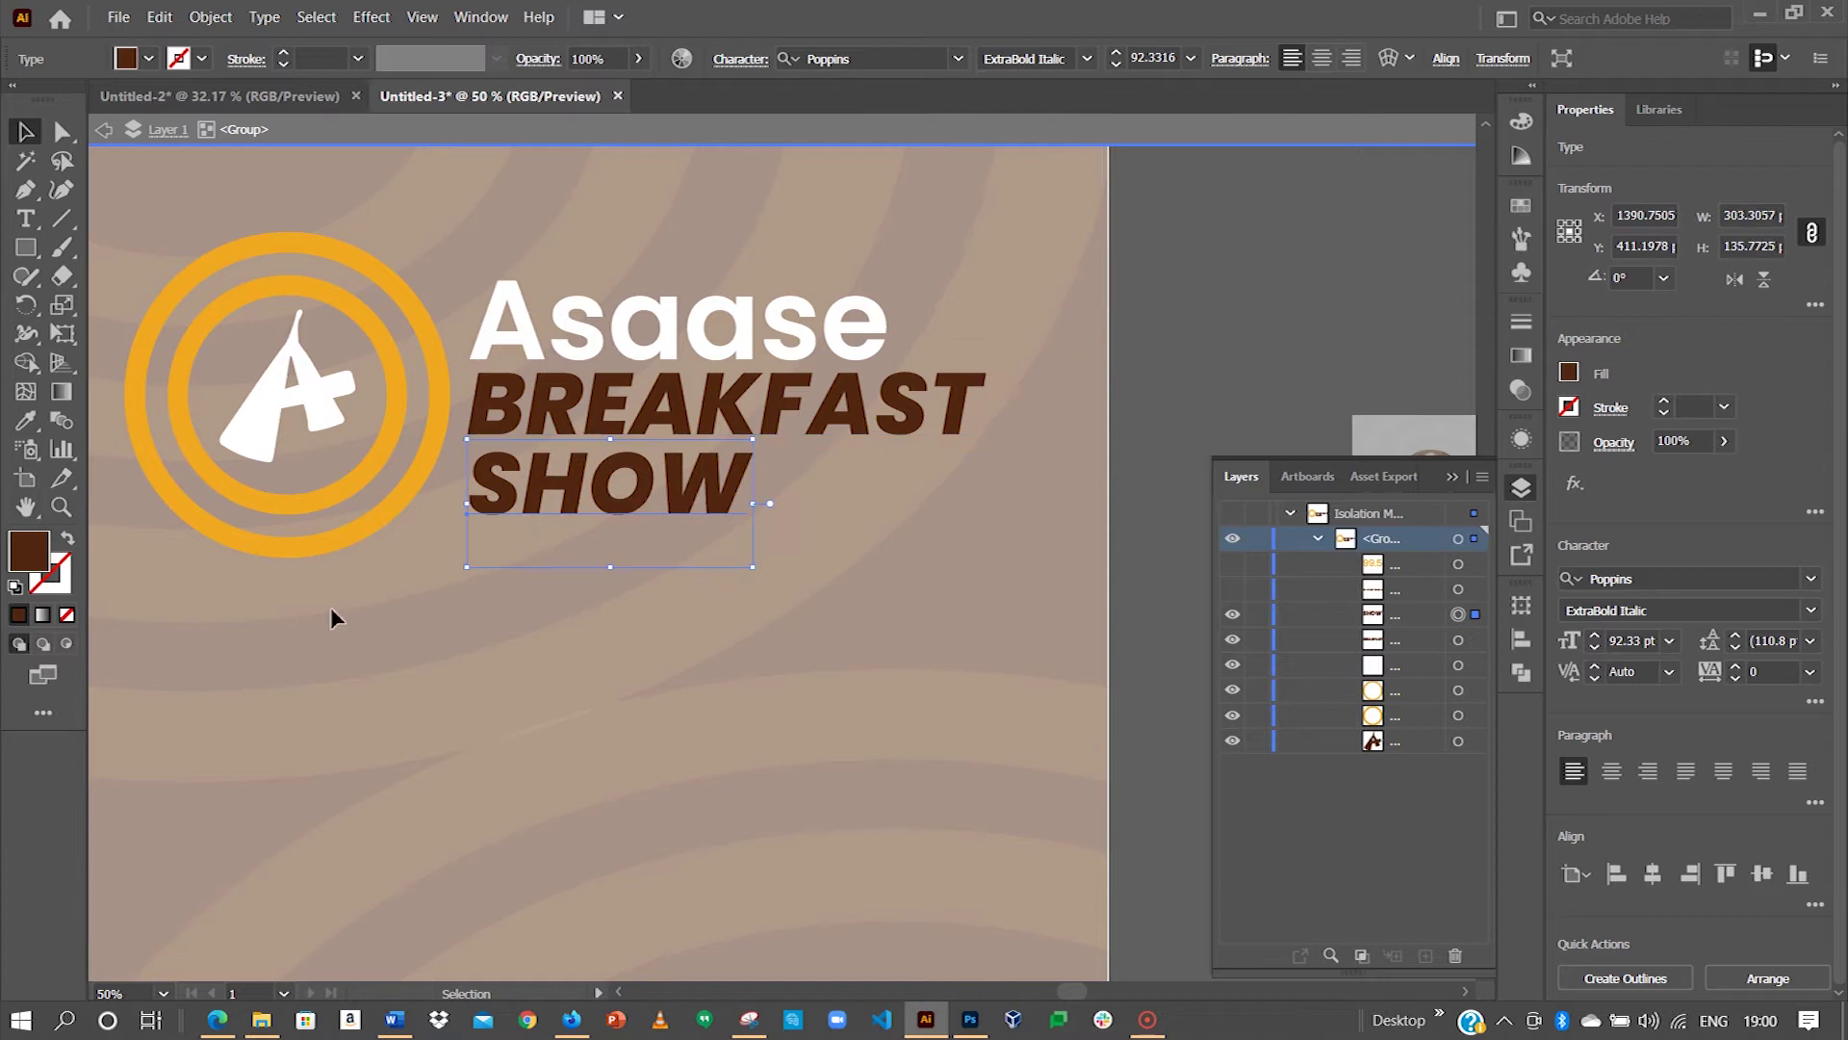
drag(530, 616, 1024, 549)
drag(279, 539, 689, 528)
drag(144, 525, 982, 525)
drag(487, 524, 734, 531)
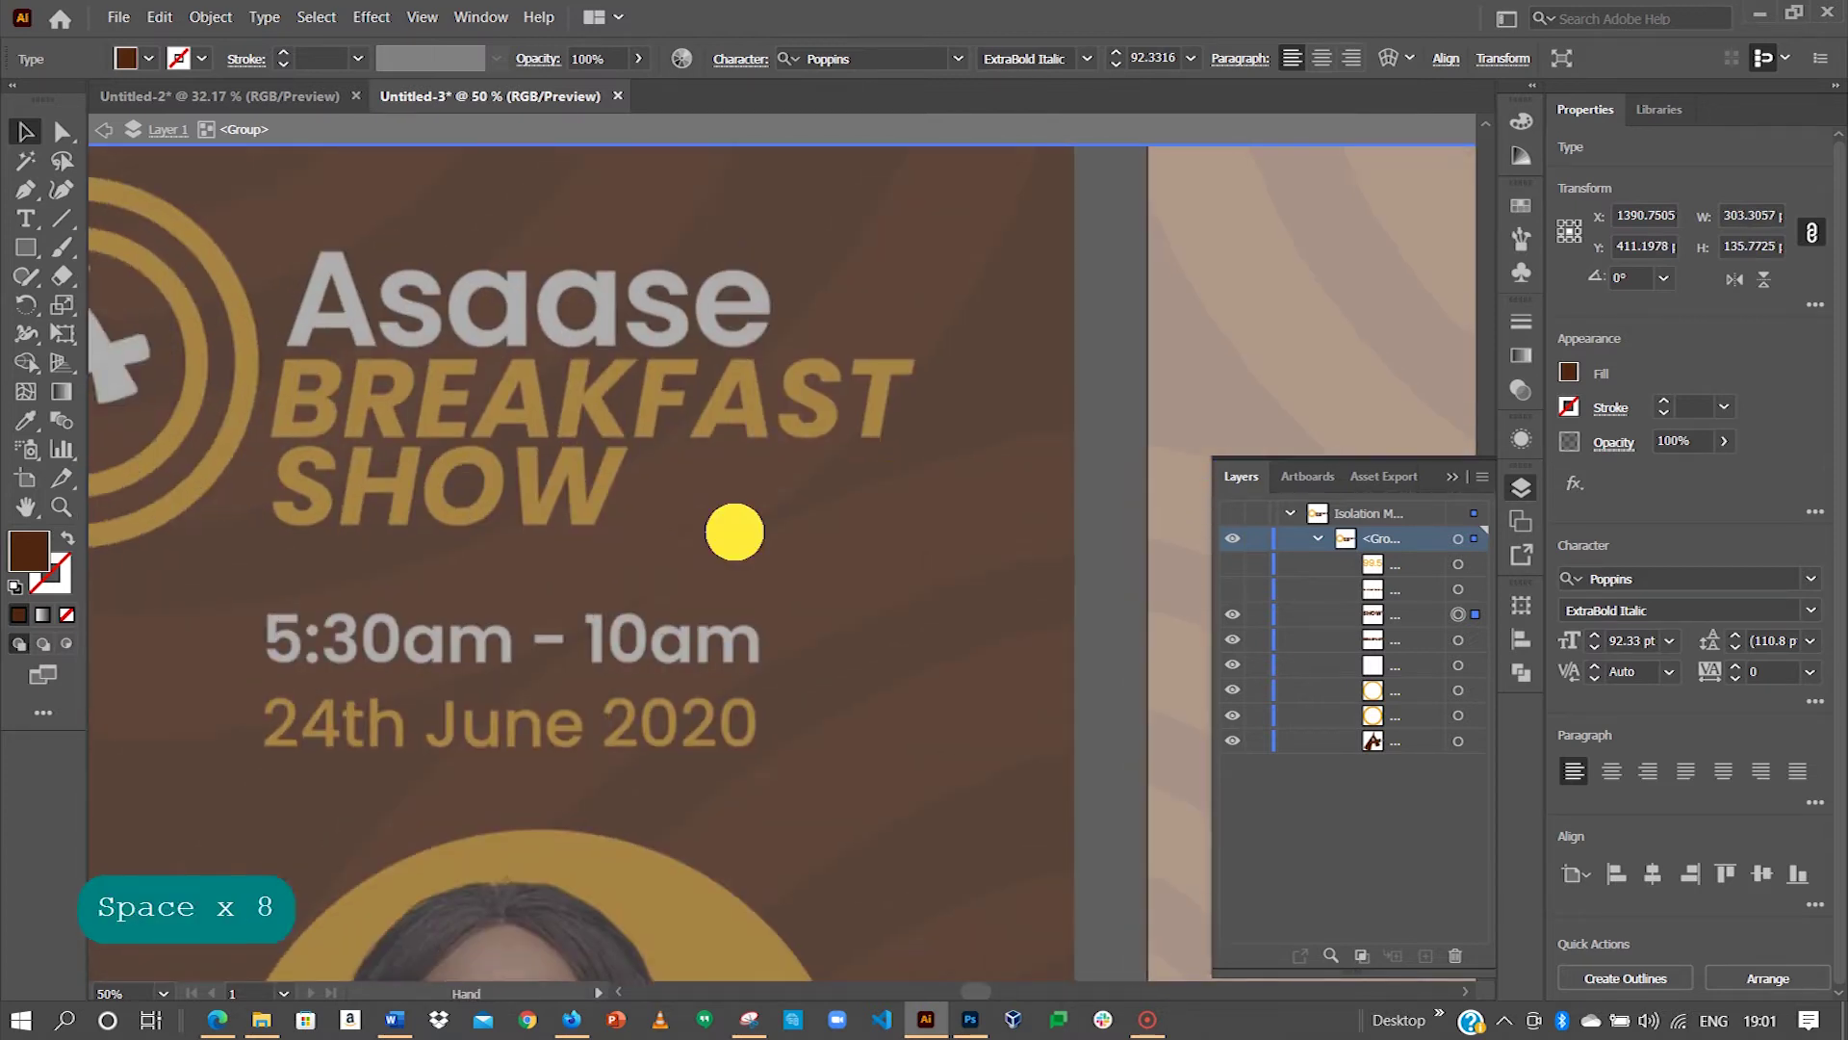
drag(443, 416, 228, 536)
drag(606, 433, 338, 433)
drag(949, 297, 495, 298)
drag(1175, 358, 576, 338)
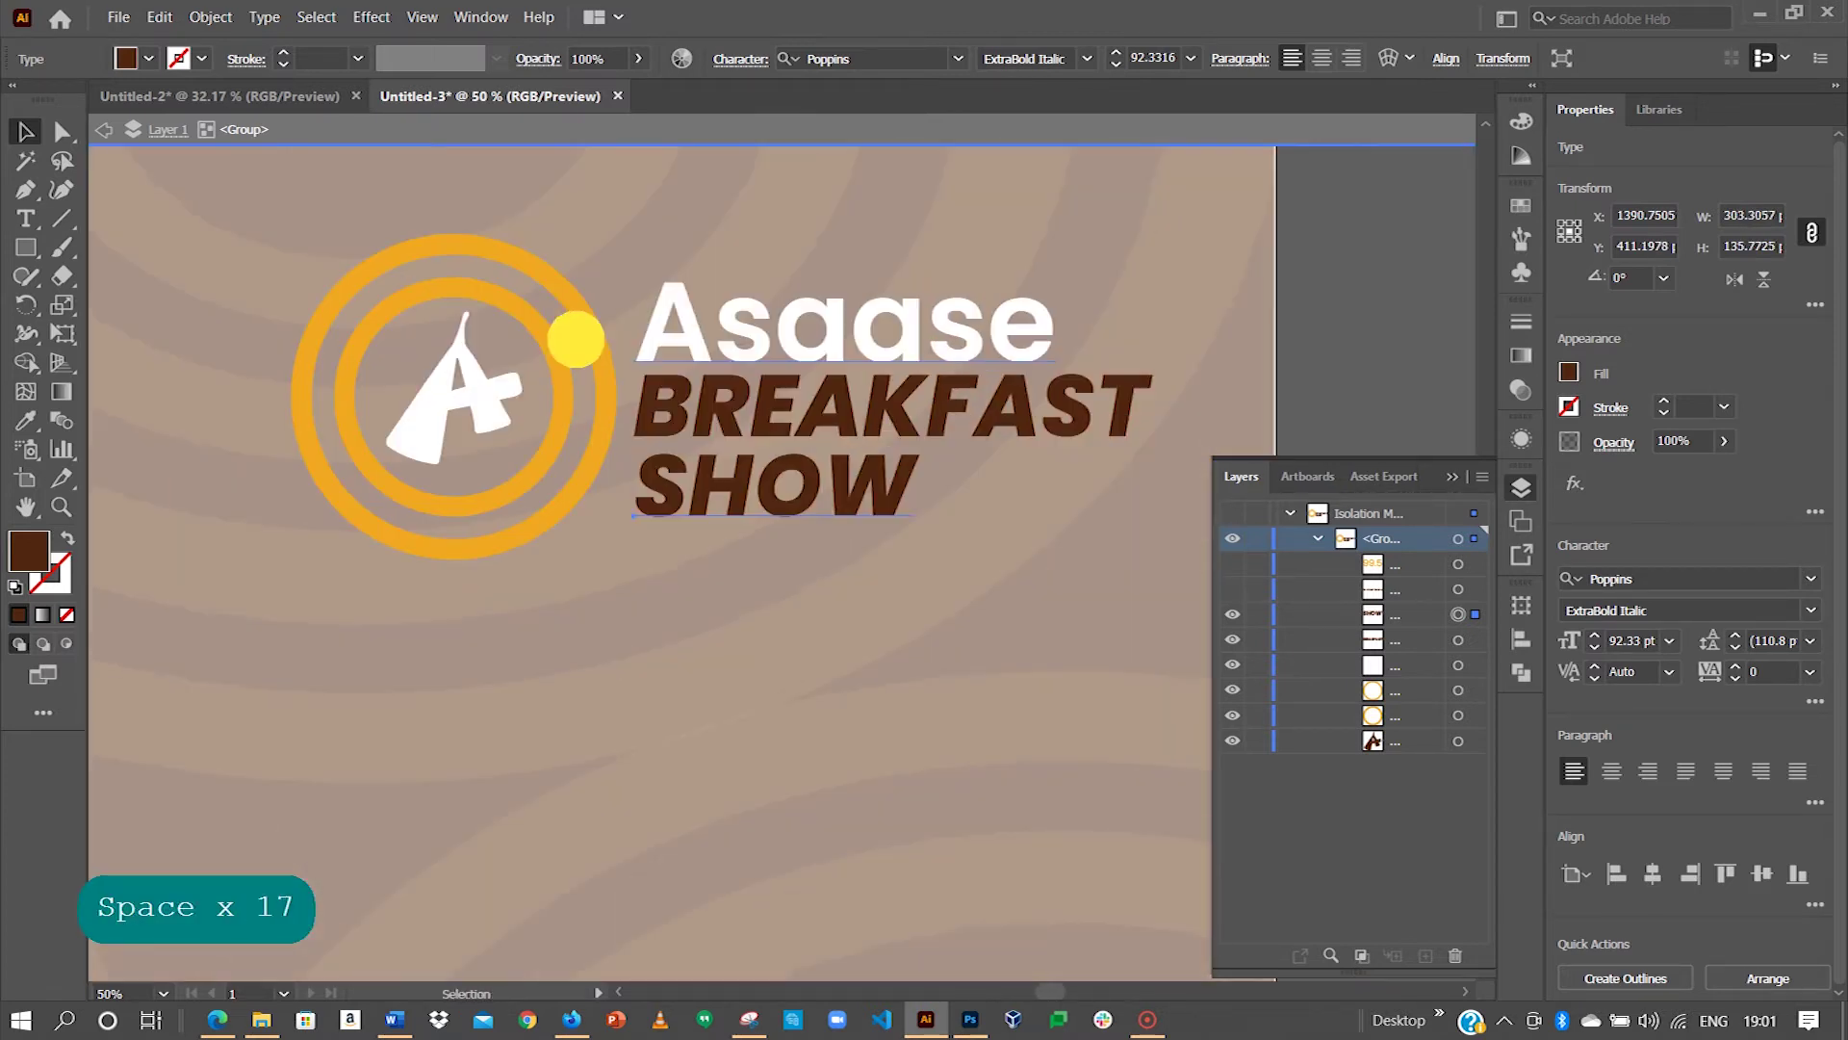
drag(958, 416, 924, 431)
Step: Colour BREAKFAST and SHOW with the ring's orange using the Eyedropper
shift+click(913, 423)
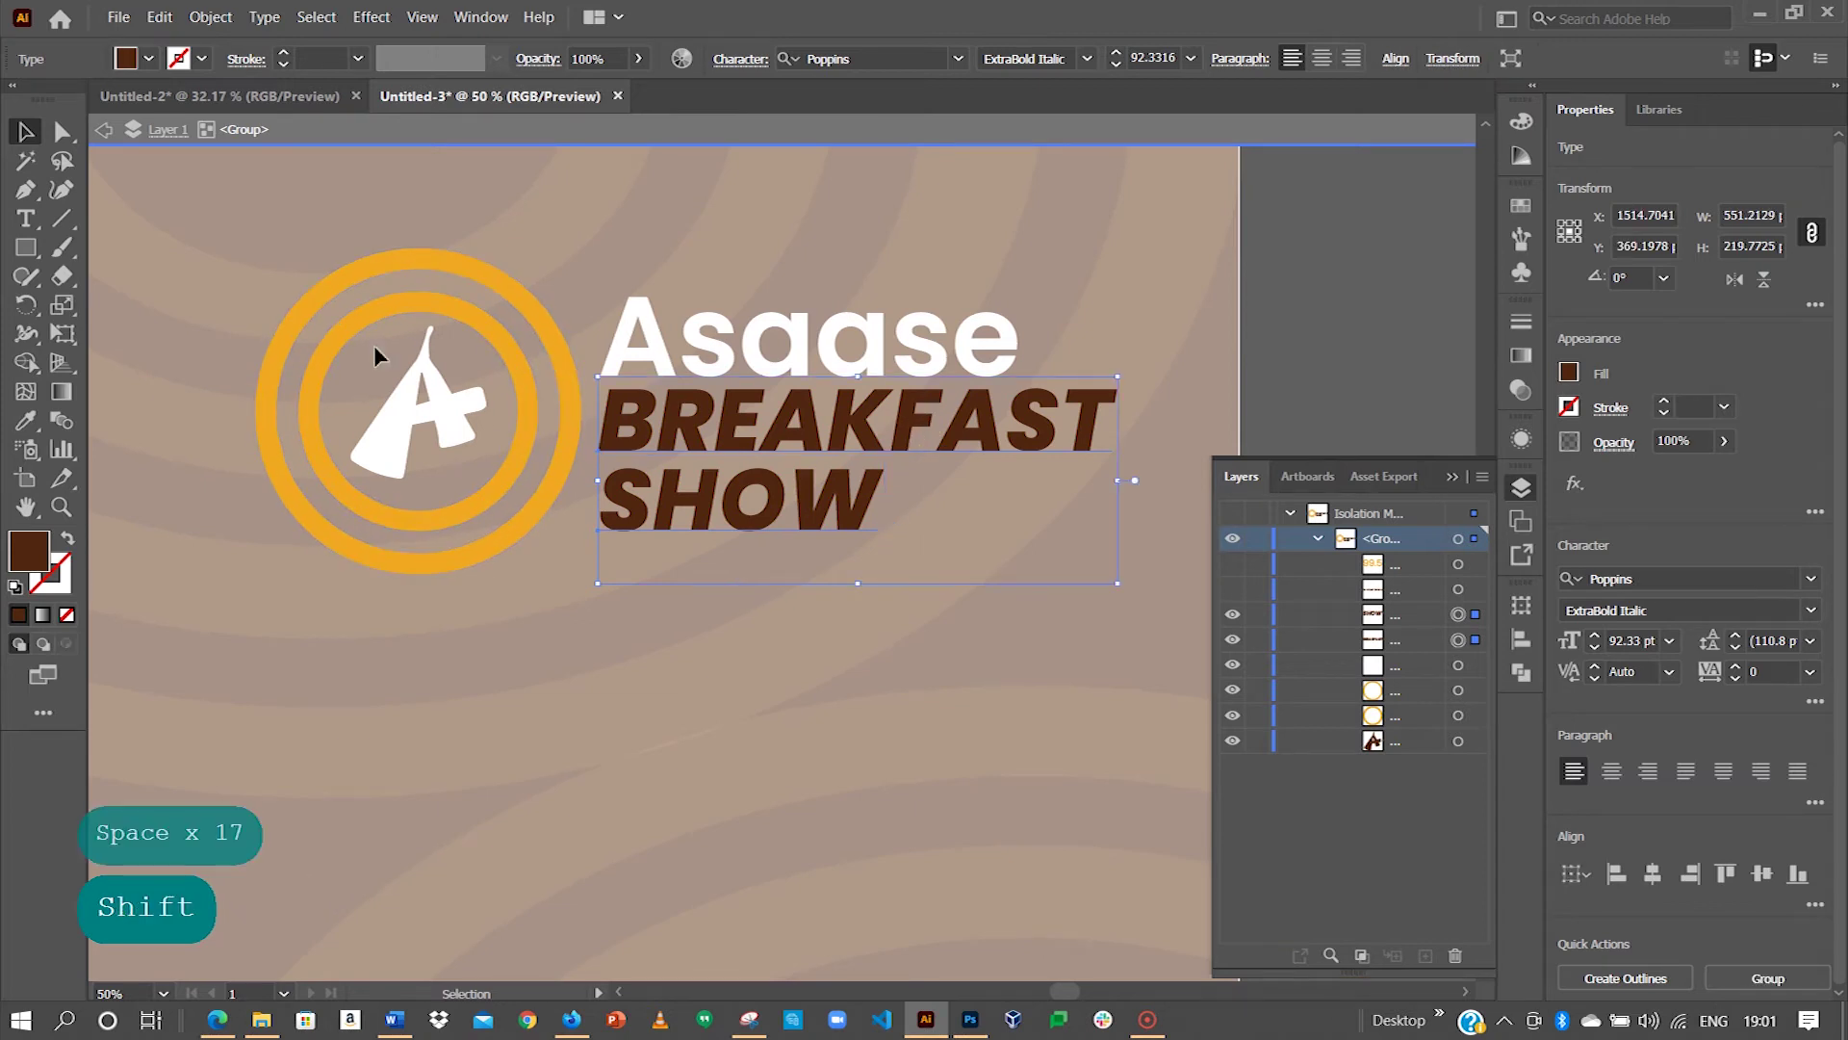
click(25, 423)
click(272, 345)
click(27, 132)
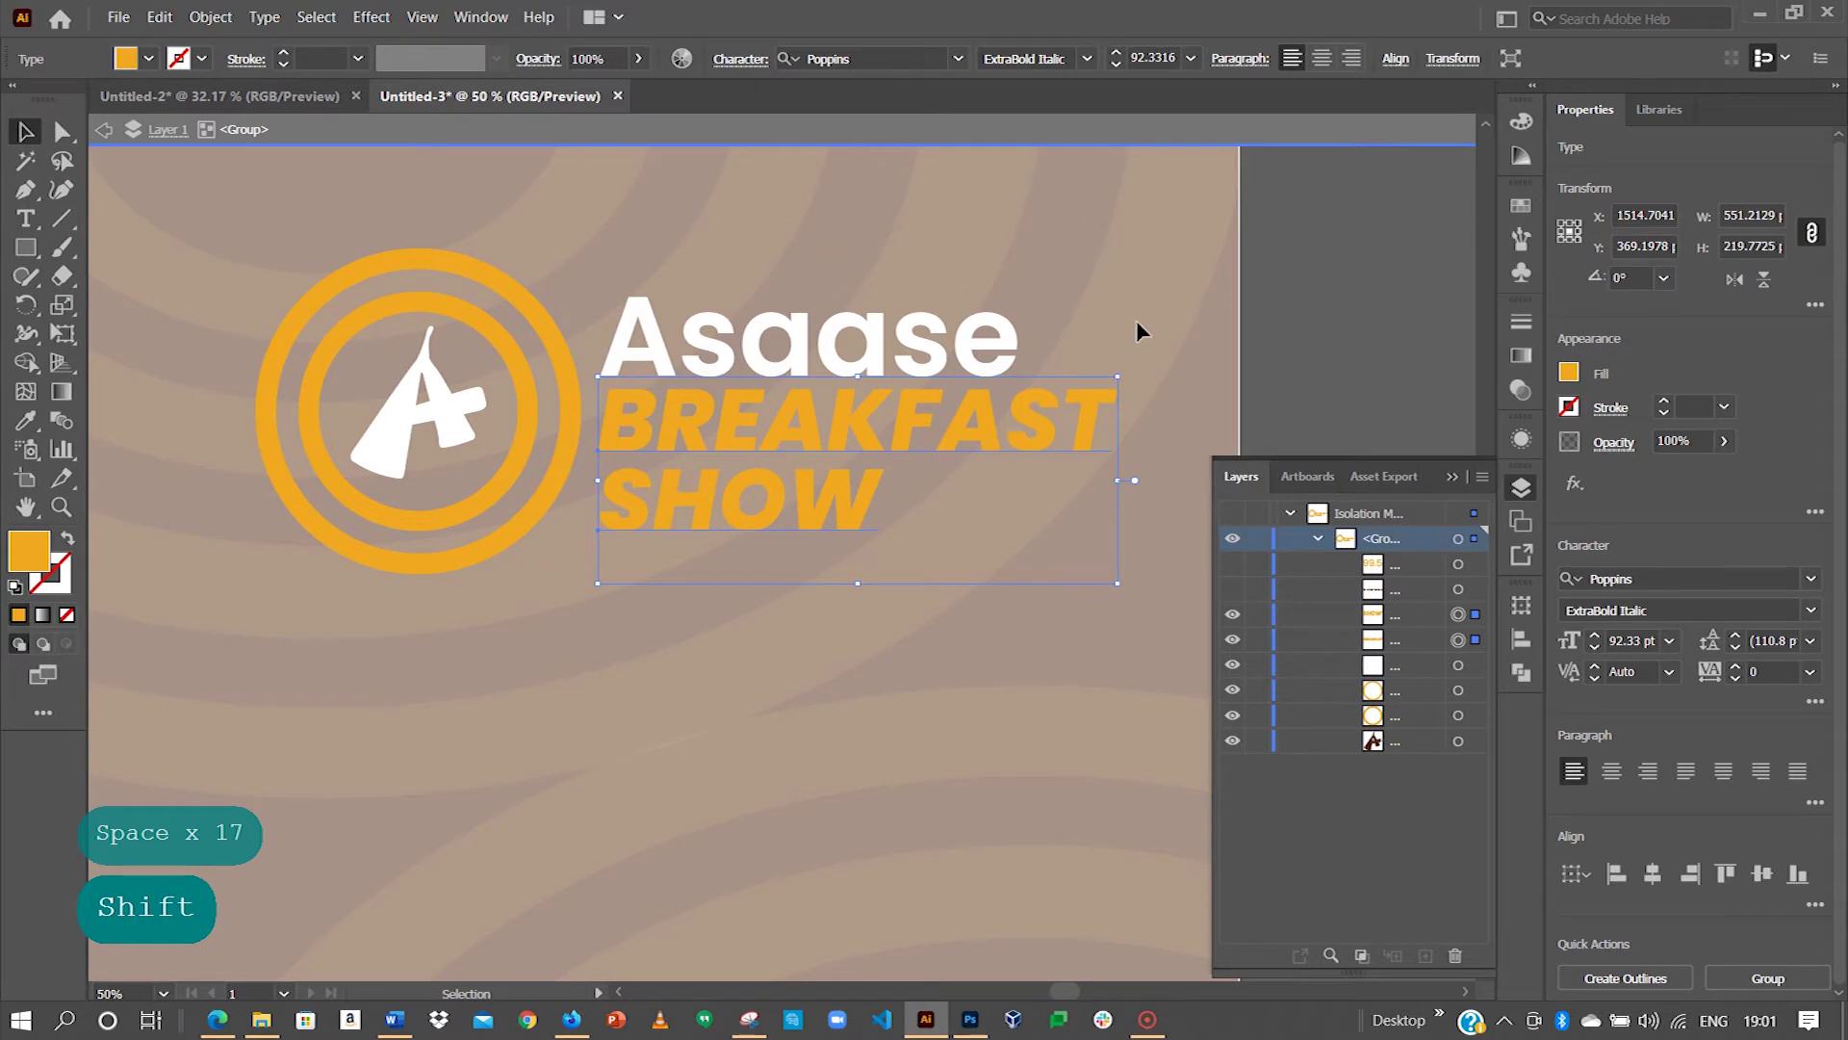
Step: Exit isolation mode, zoom out to frame both flyer artboards, and open the Asaase Radio image folder
key(Escape)
key(Escape)
key(Escape)
key(Escape)
key(Escape)
key(Escape)
key(Escape)
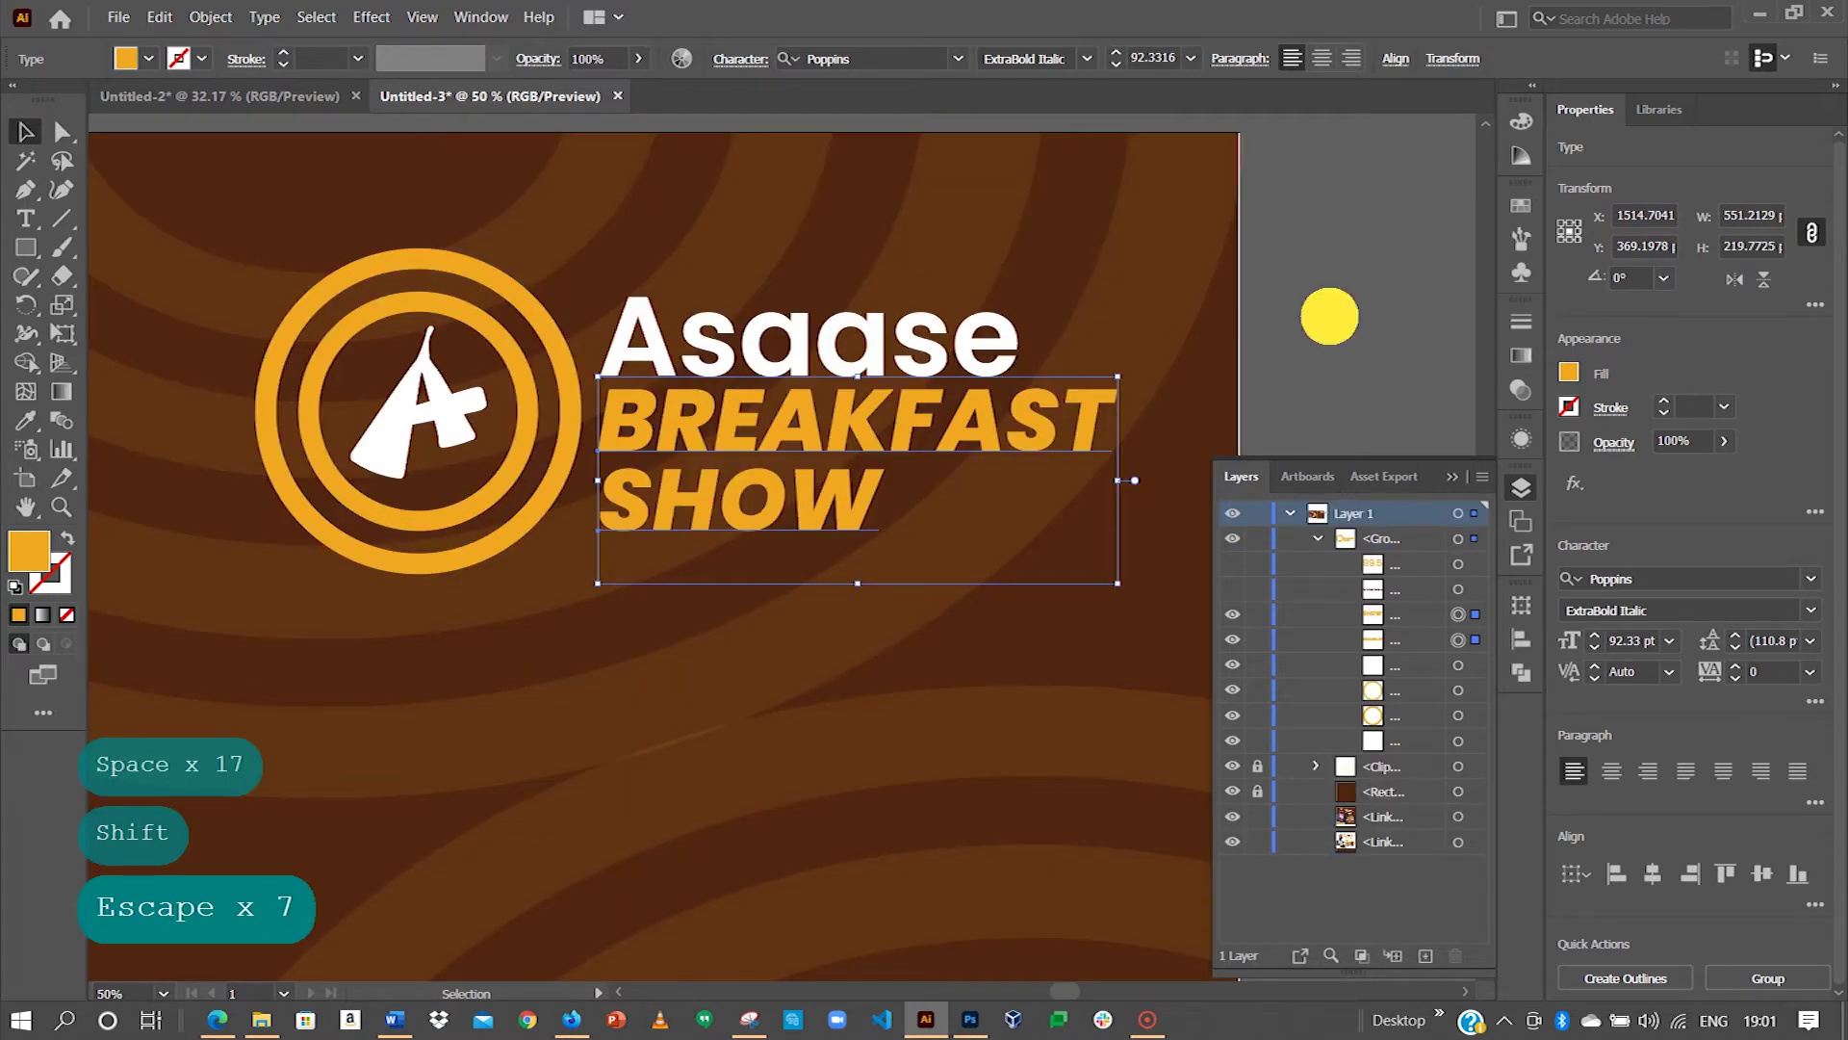
key(ctrl+minus)
key(ctrl+minus)
key(ctrl+minus)
key(ctrl+minus)
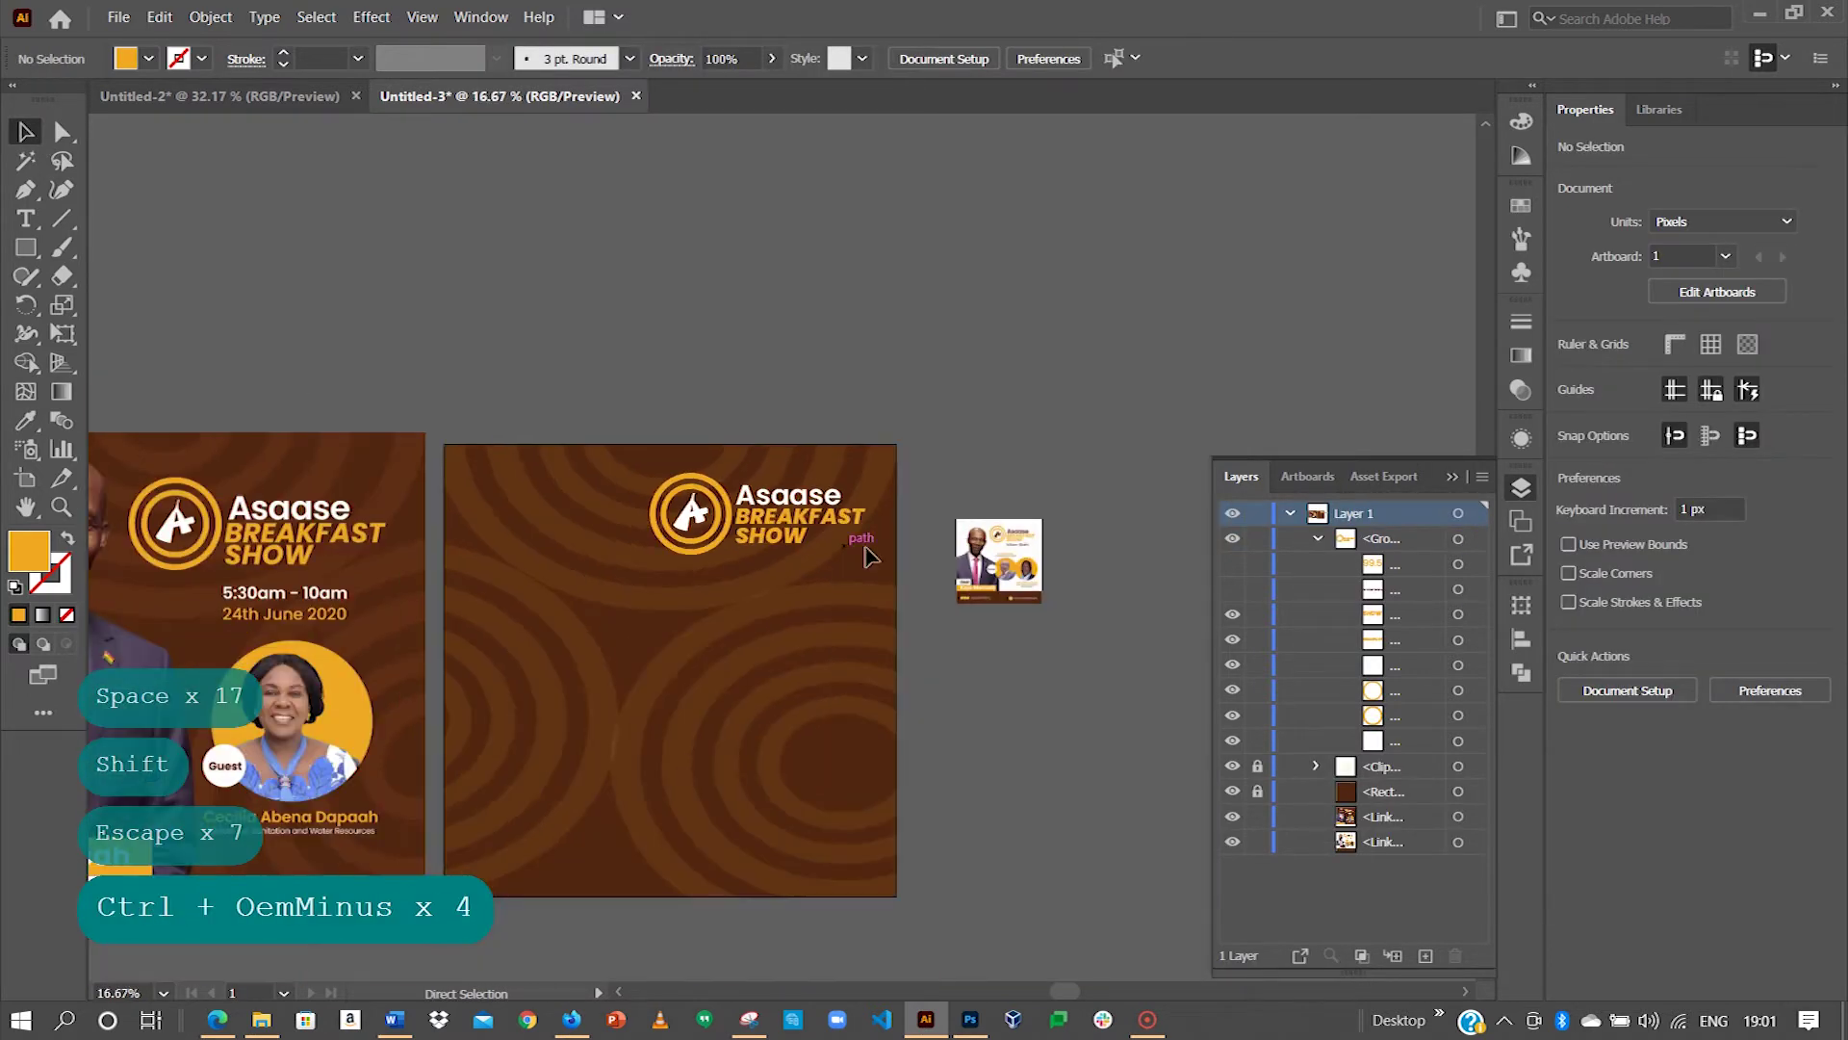
key(space)
drag(582, 610, 859, 472)
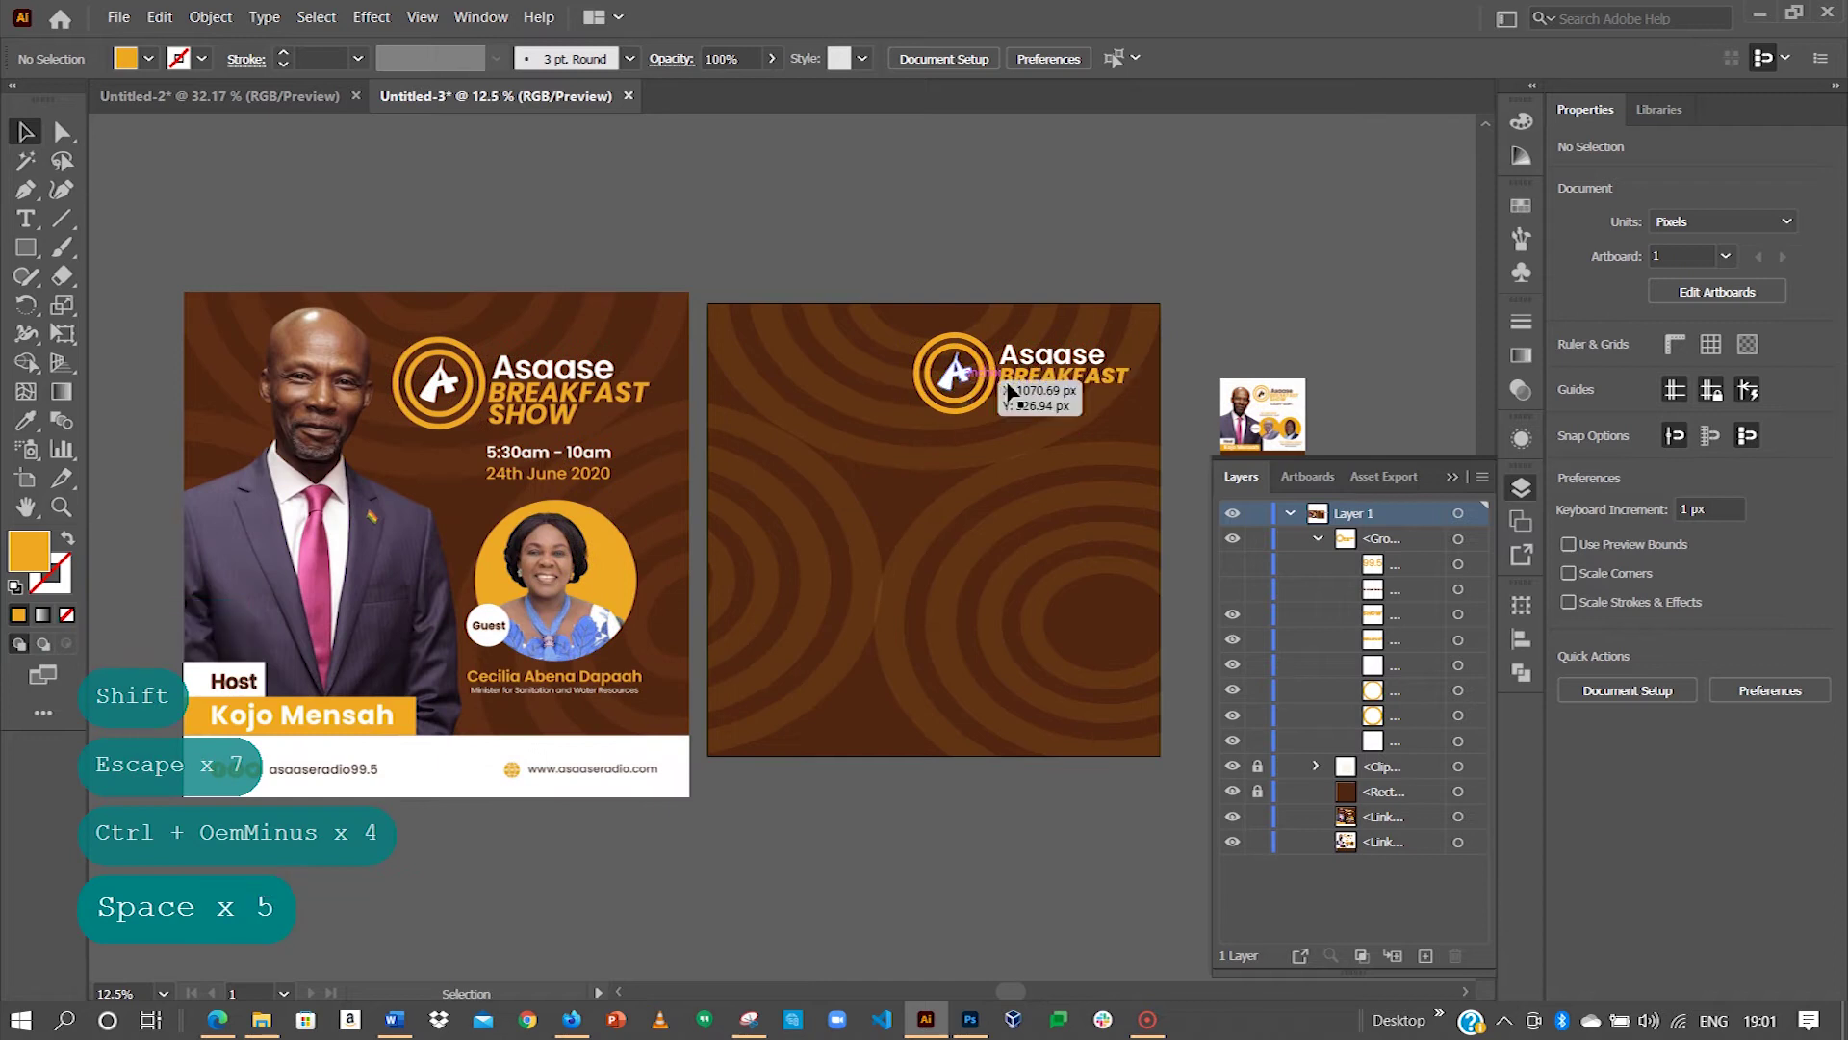
key(space)
drag(943, 477, 833, 424)
key(space)
drag(806, 517, 825, 515)
key(space)
key(space)
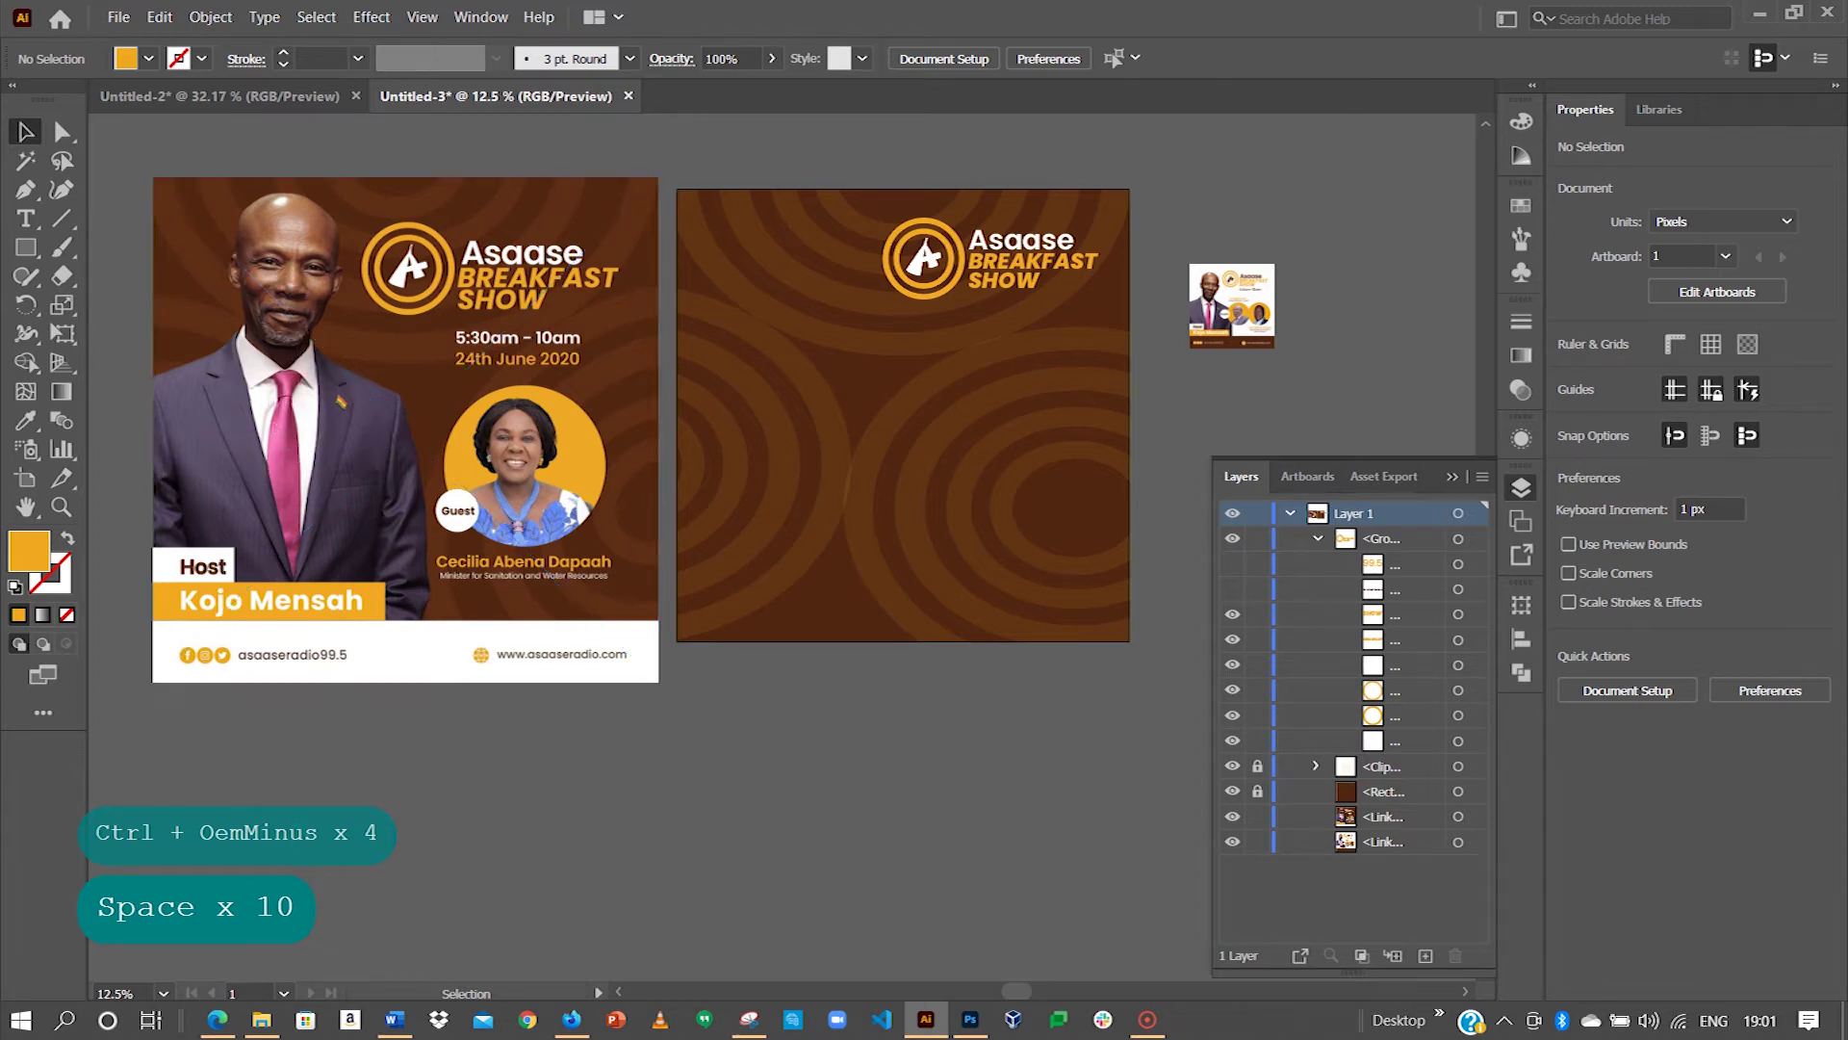
click(269, 1017)
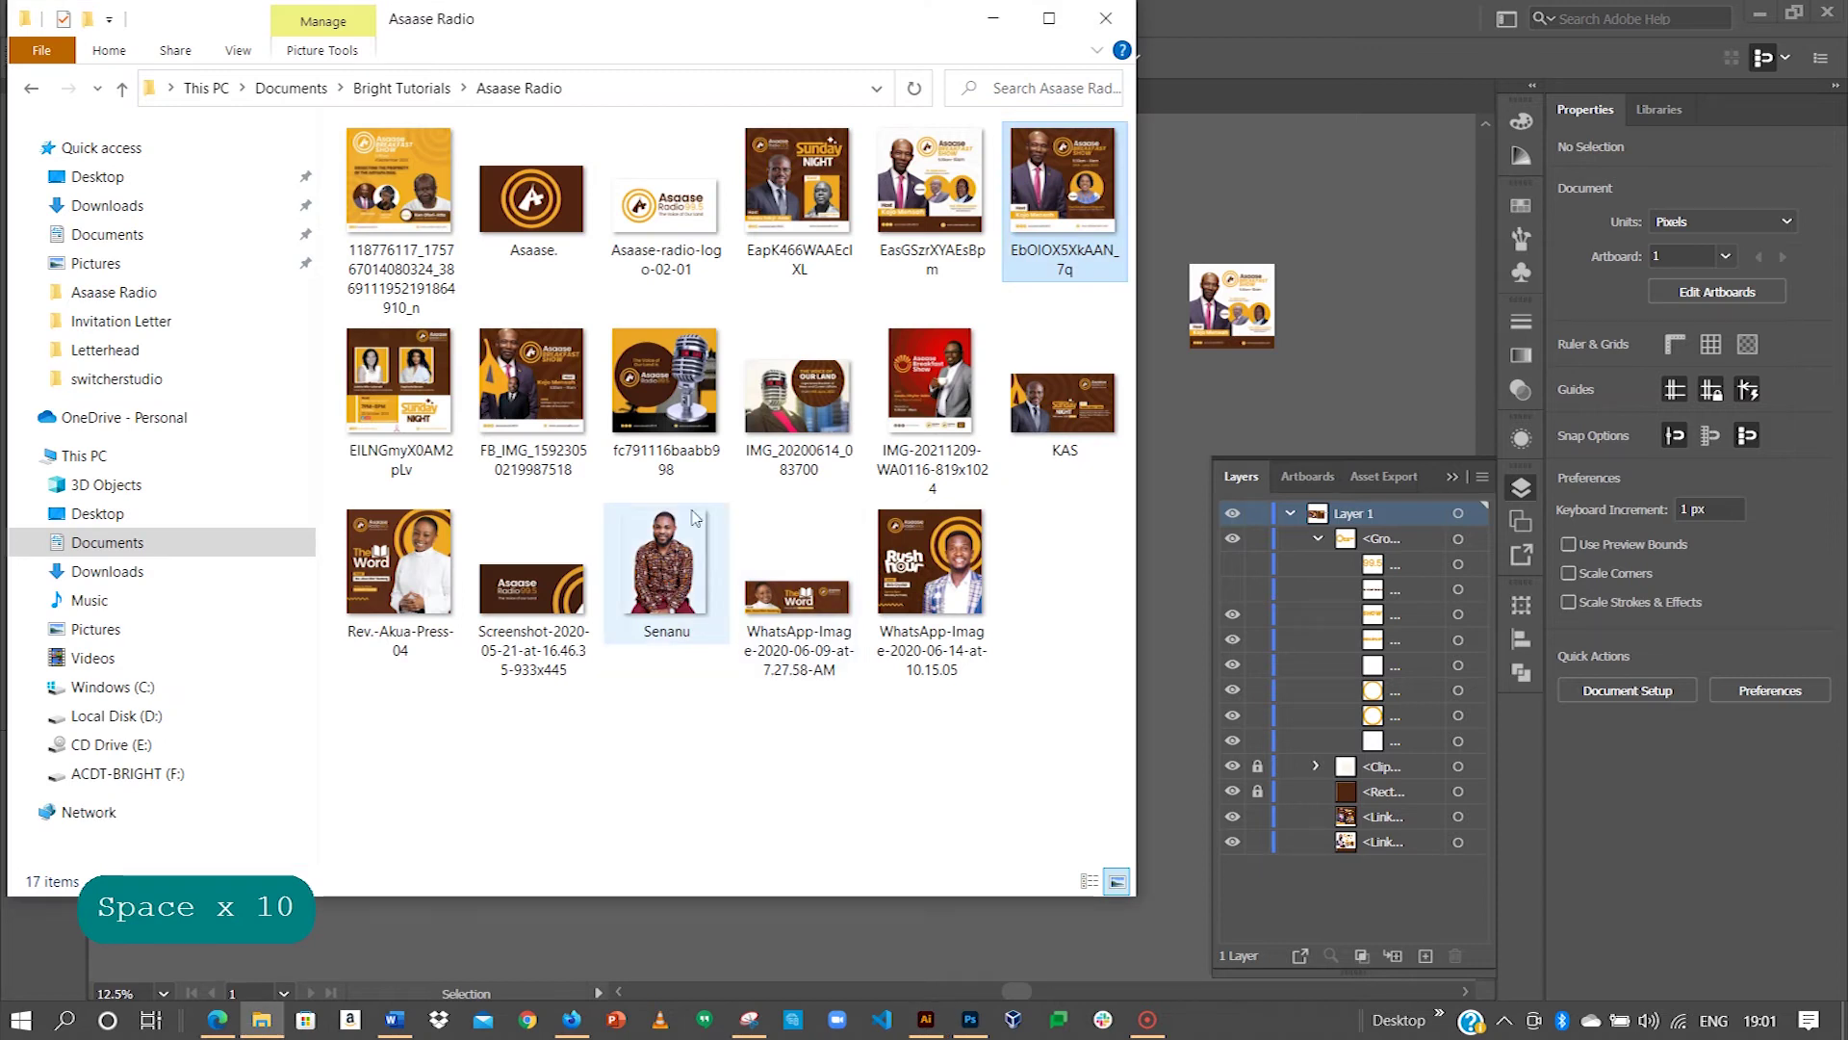
Step: Drag the patterned-shirt guest portrait PNG from the folder onto the Illustrator canvas
drag(814, 32, 550, 55)
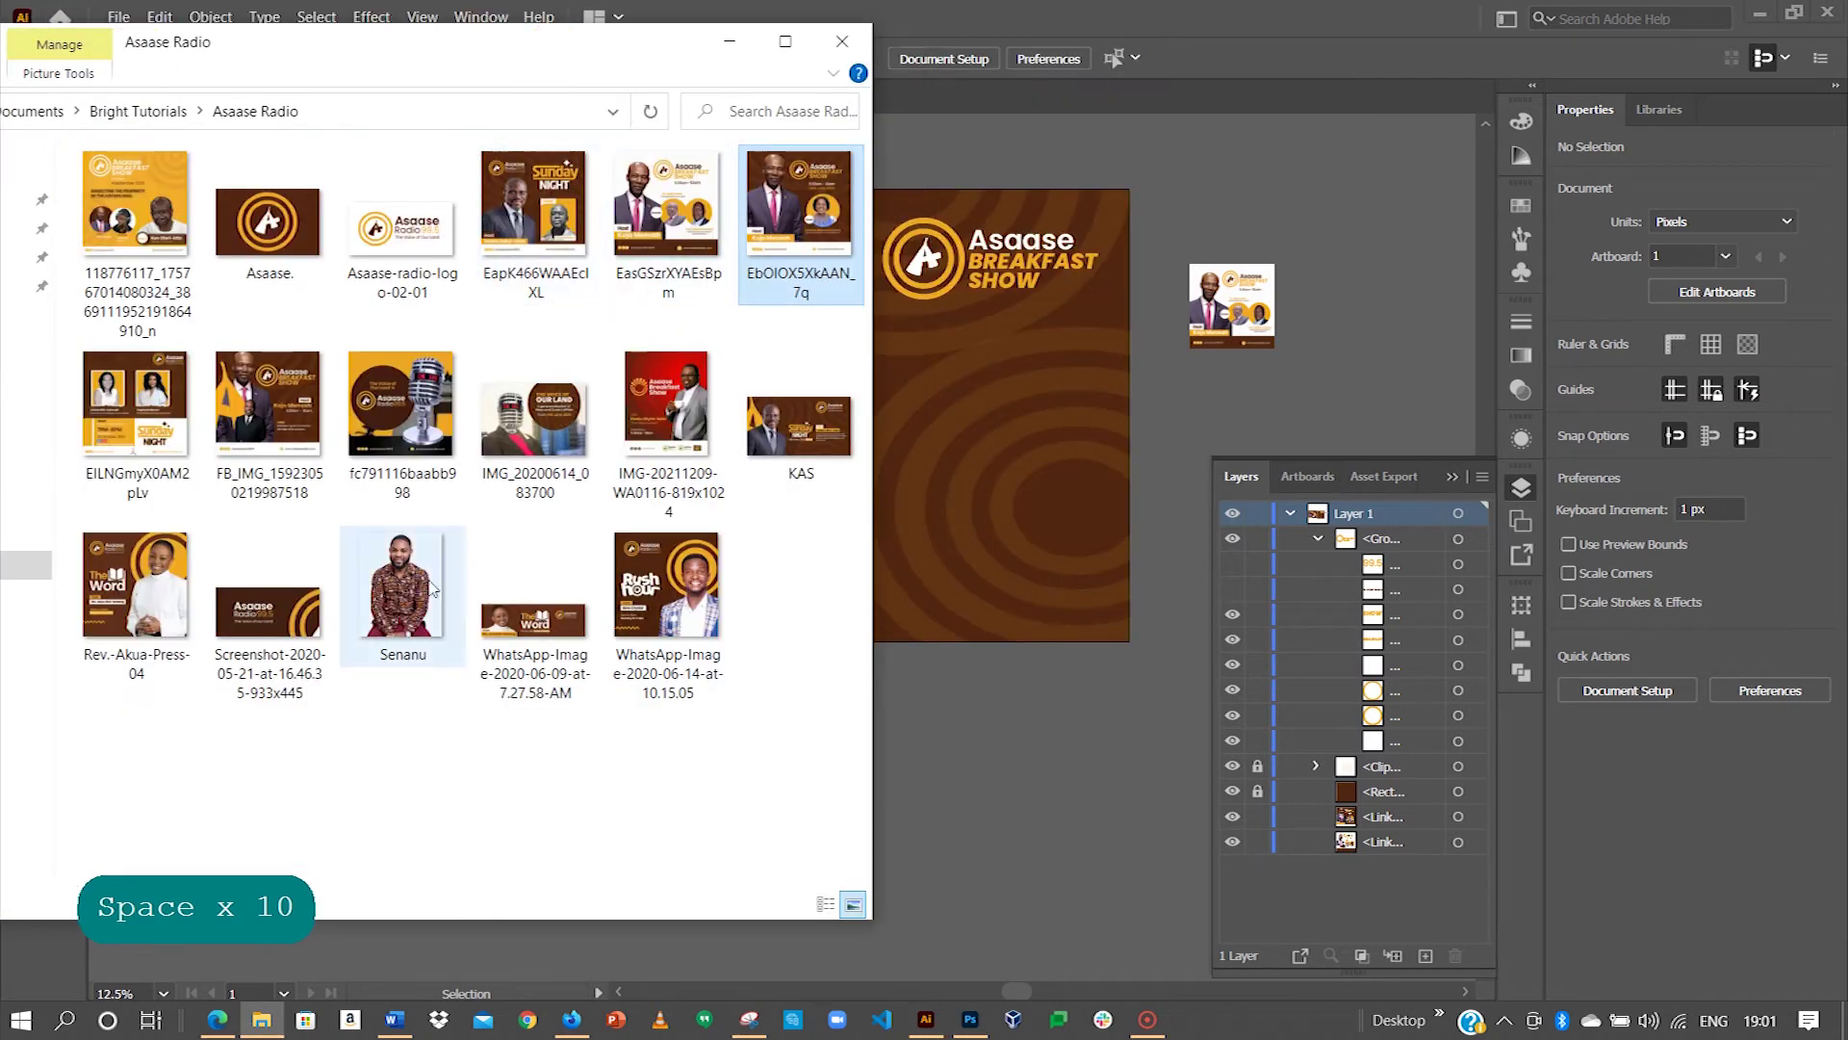
drag(403, 592, 991, 494)
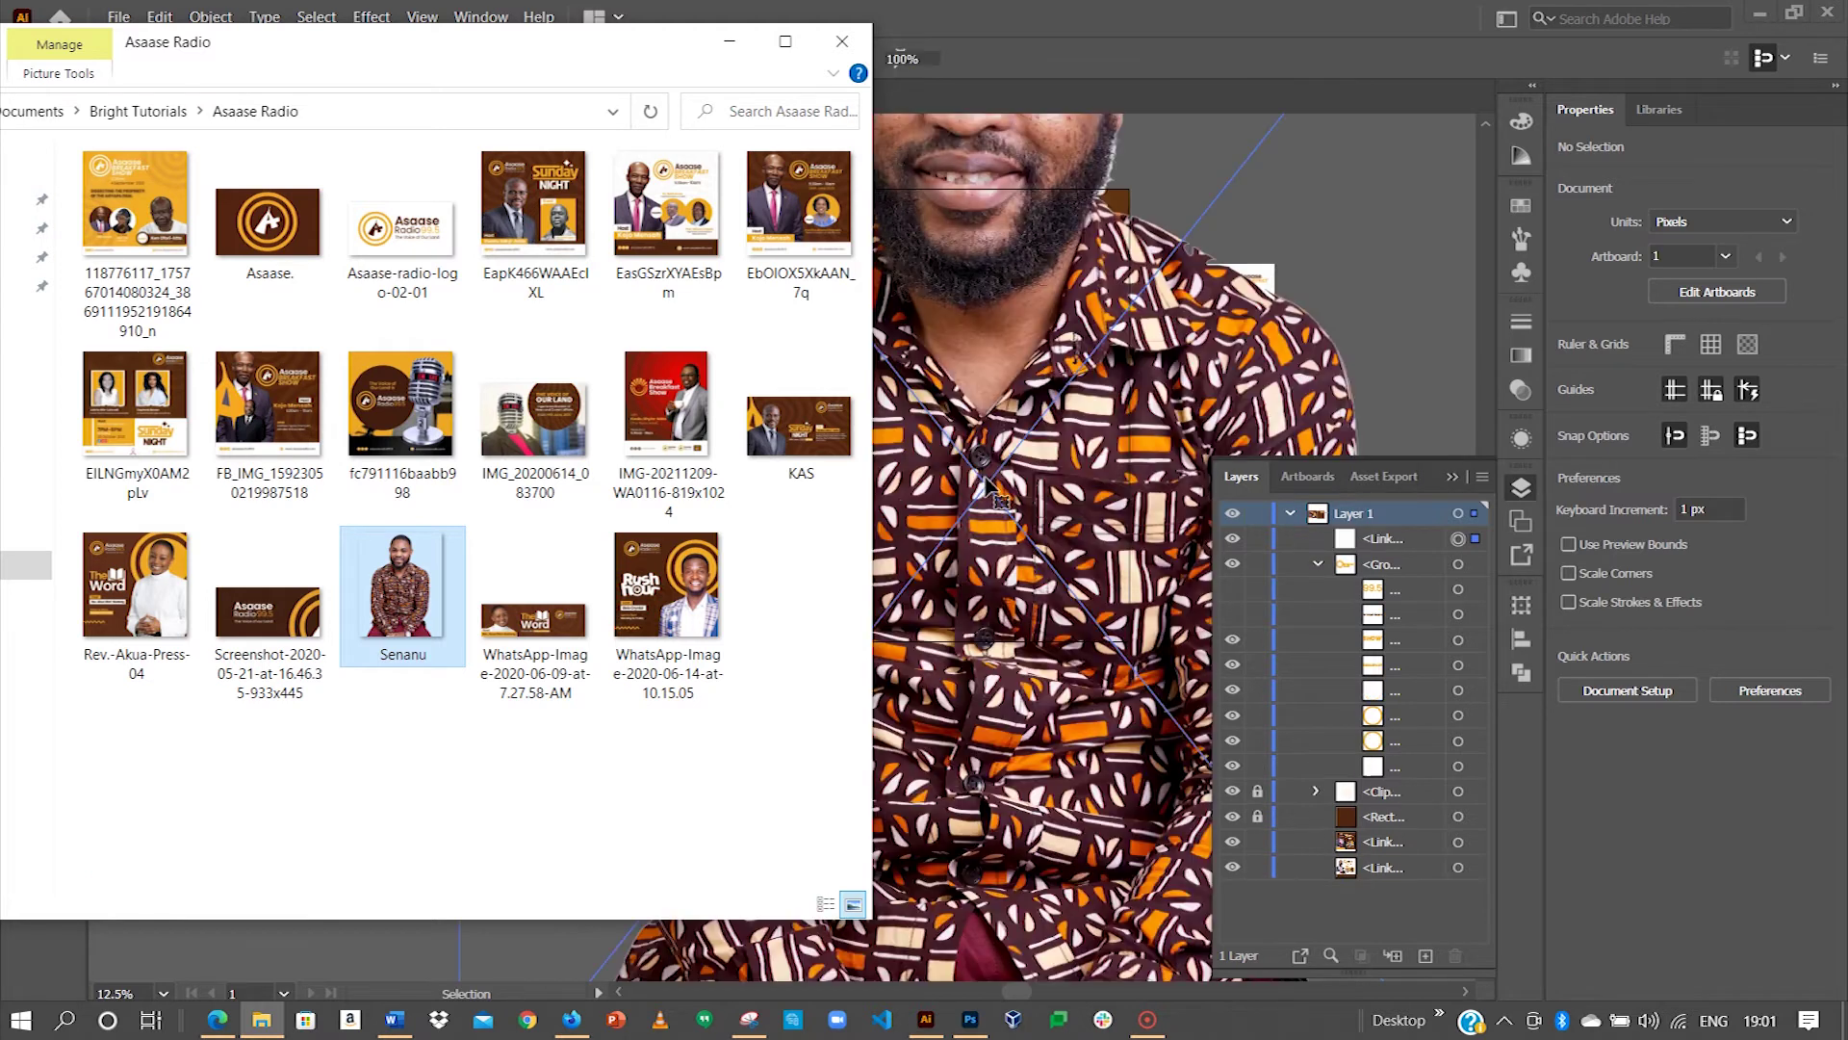
click(996, 447)
key(ctrl+minus)
key(ctrl+minus)
key(ctrl+minus)
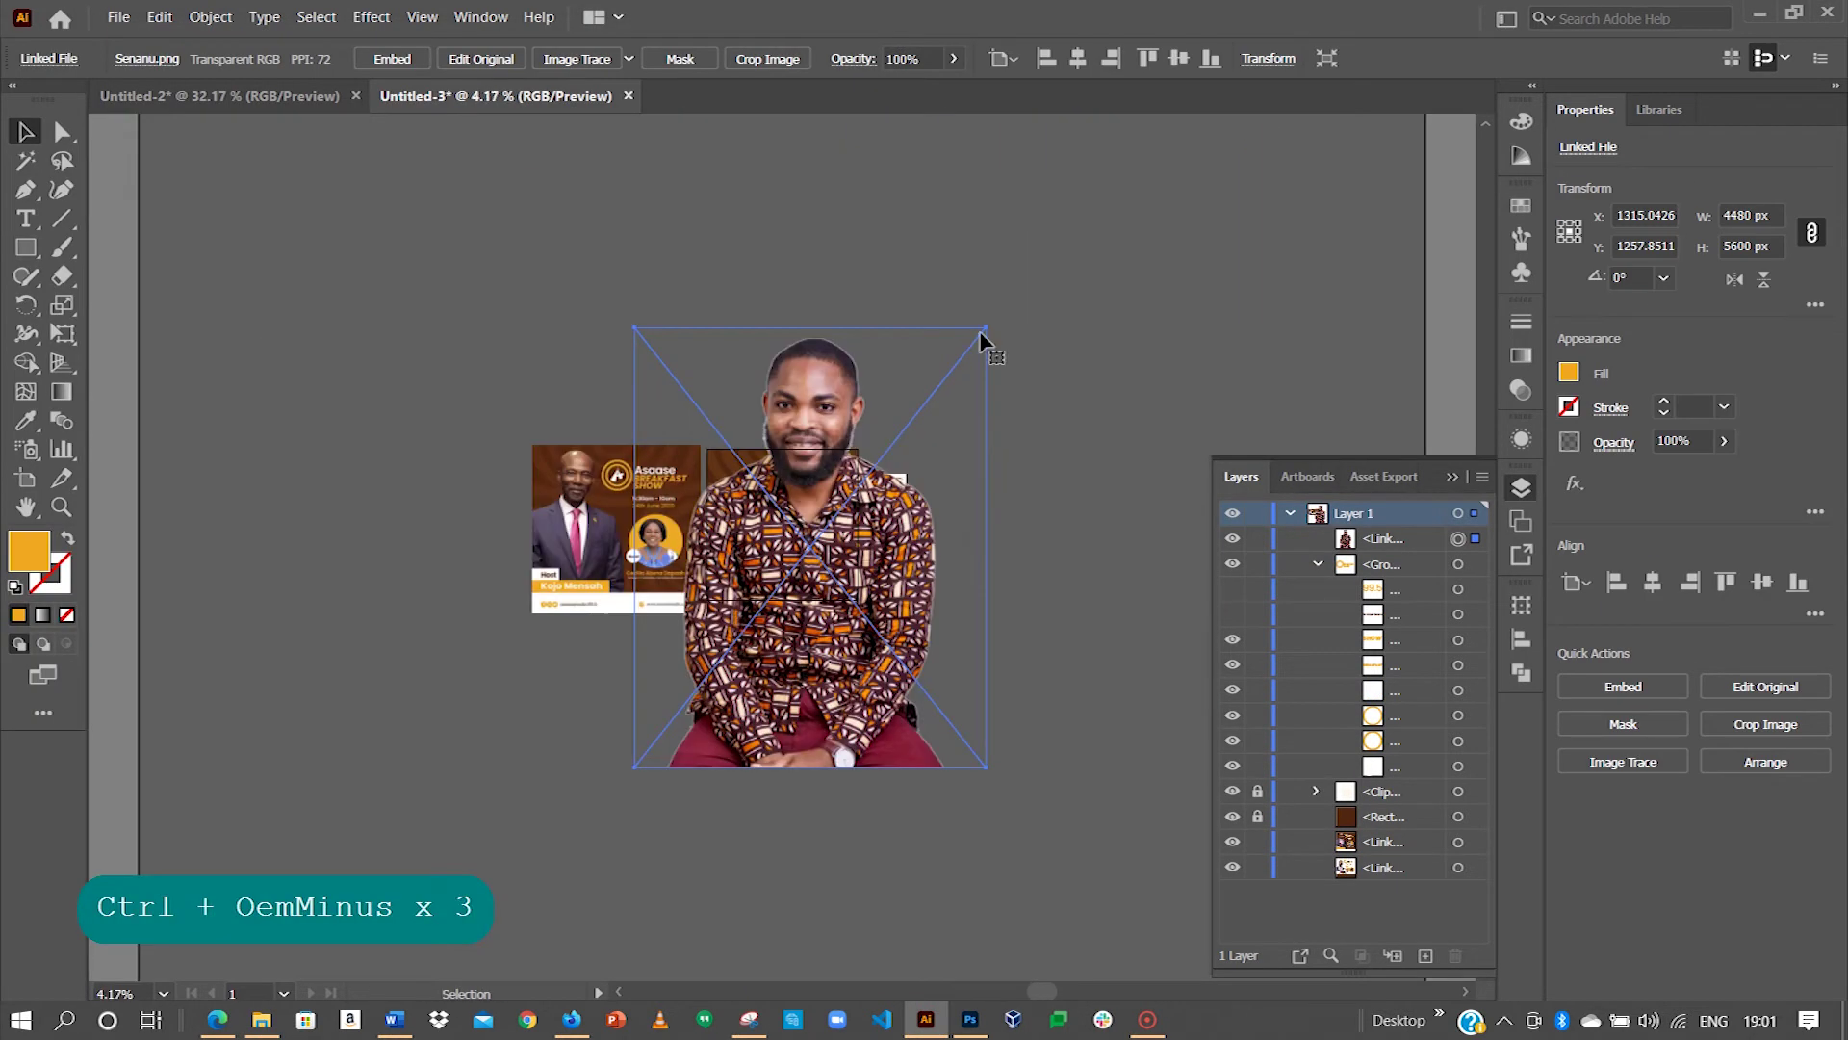
Step: Scale the portrait to about 1386 × 1732 px, move it onto the brown flyer, and lock it
drag(973, 332, 880, 481)
key(z)
drag(734, 557, 778, 554)
key(space)
key(space)
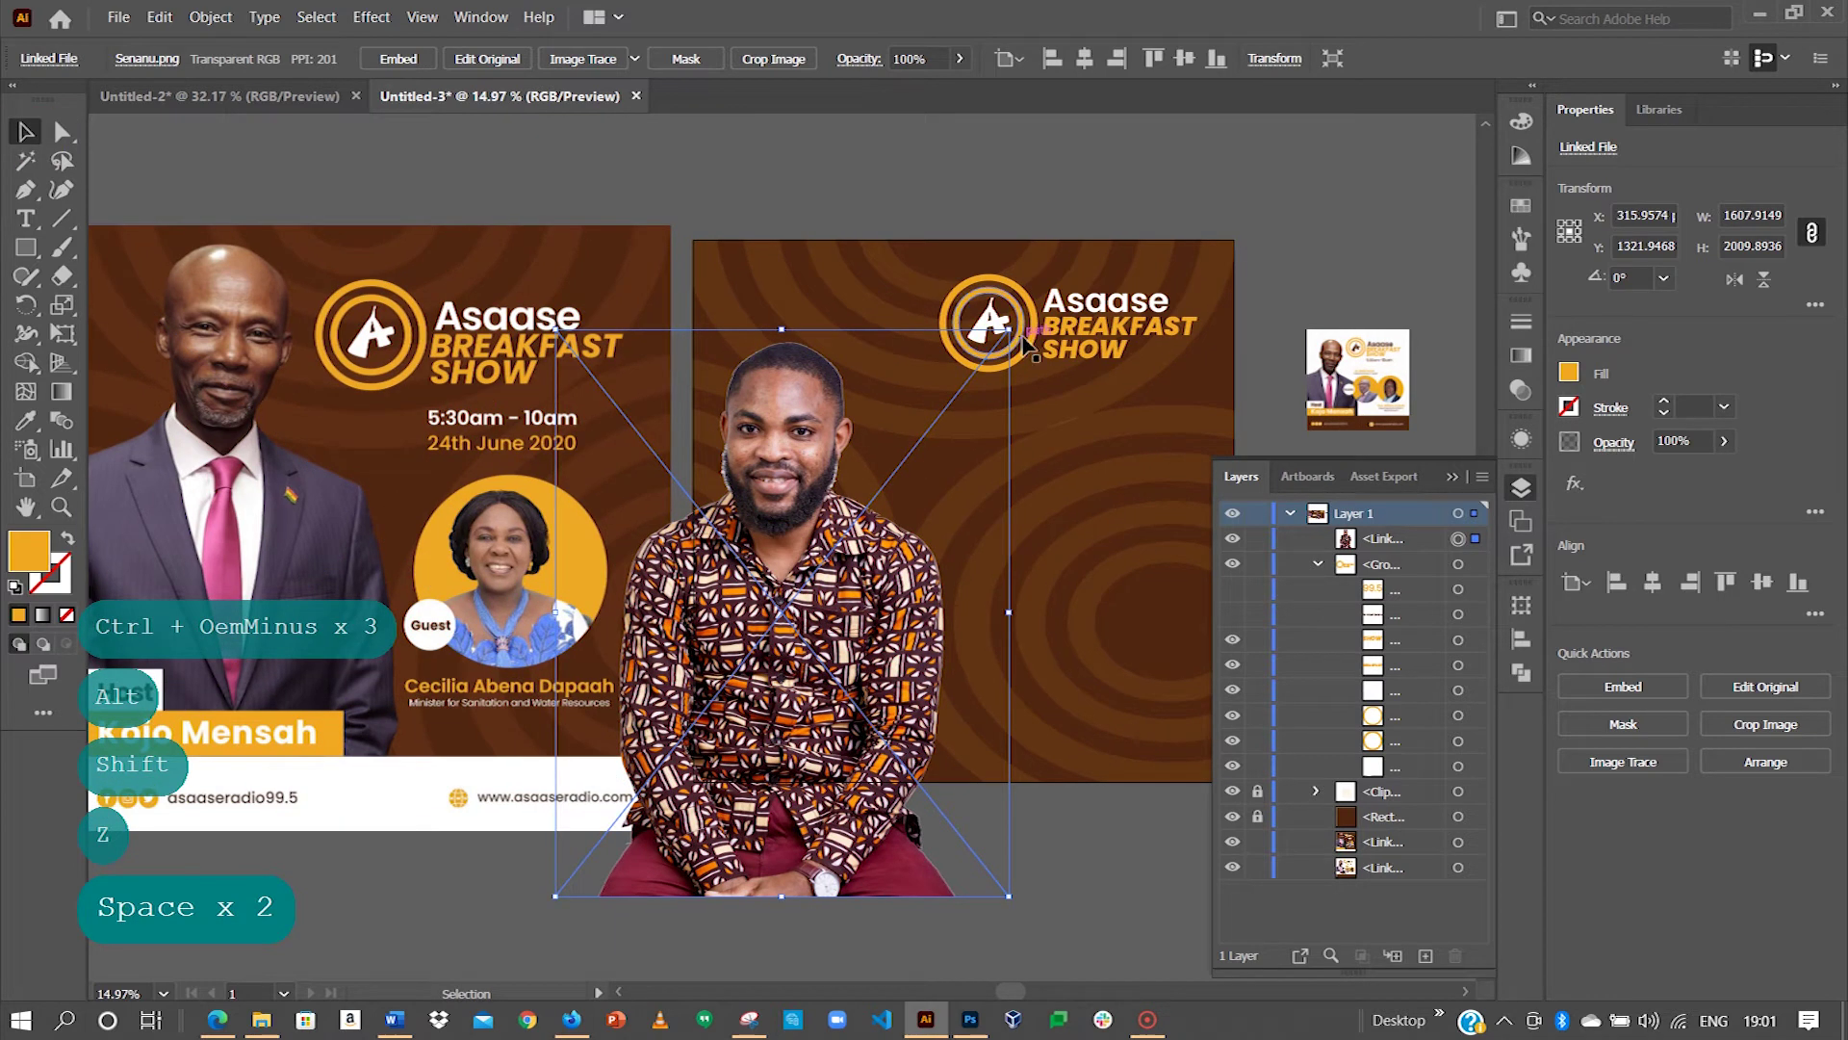
drag(1007, 330, 972, 378)
drag(777, 661, 938, 496)
key(space)
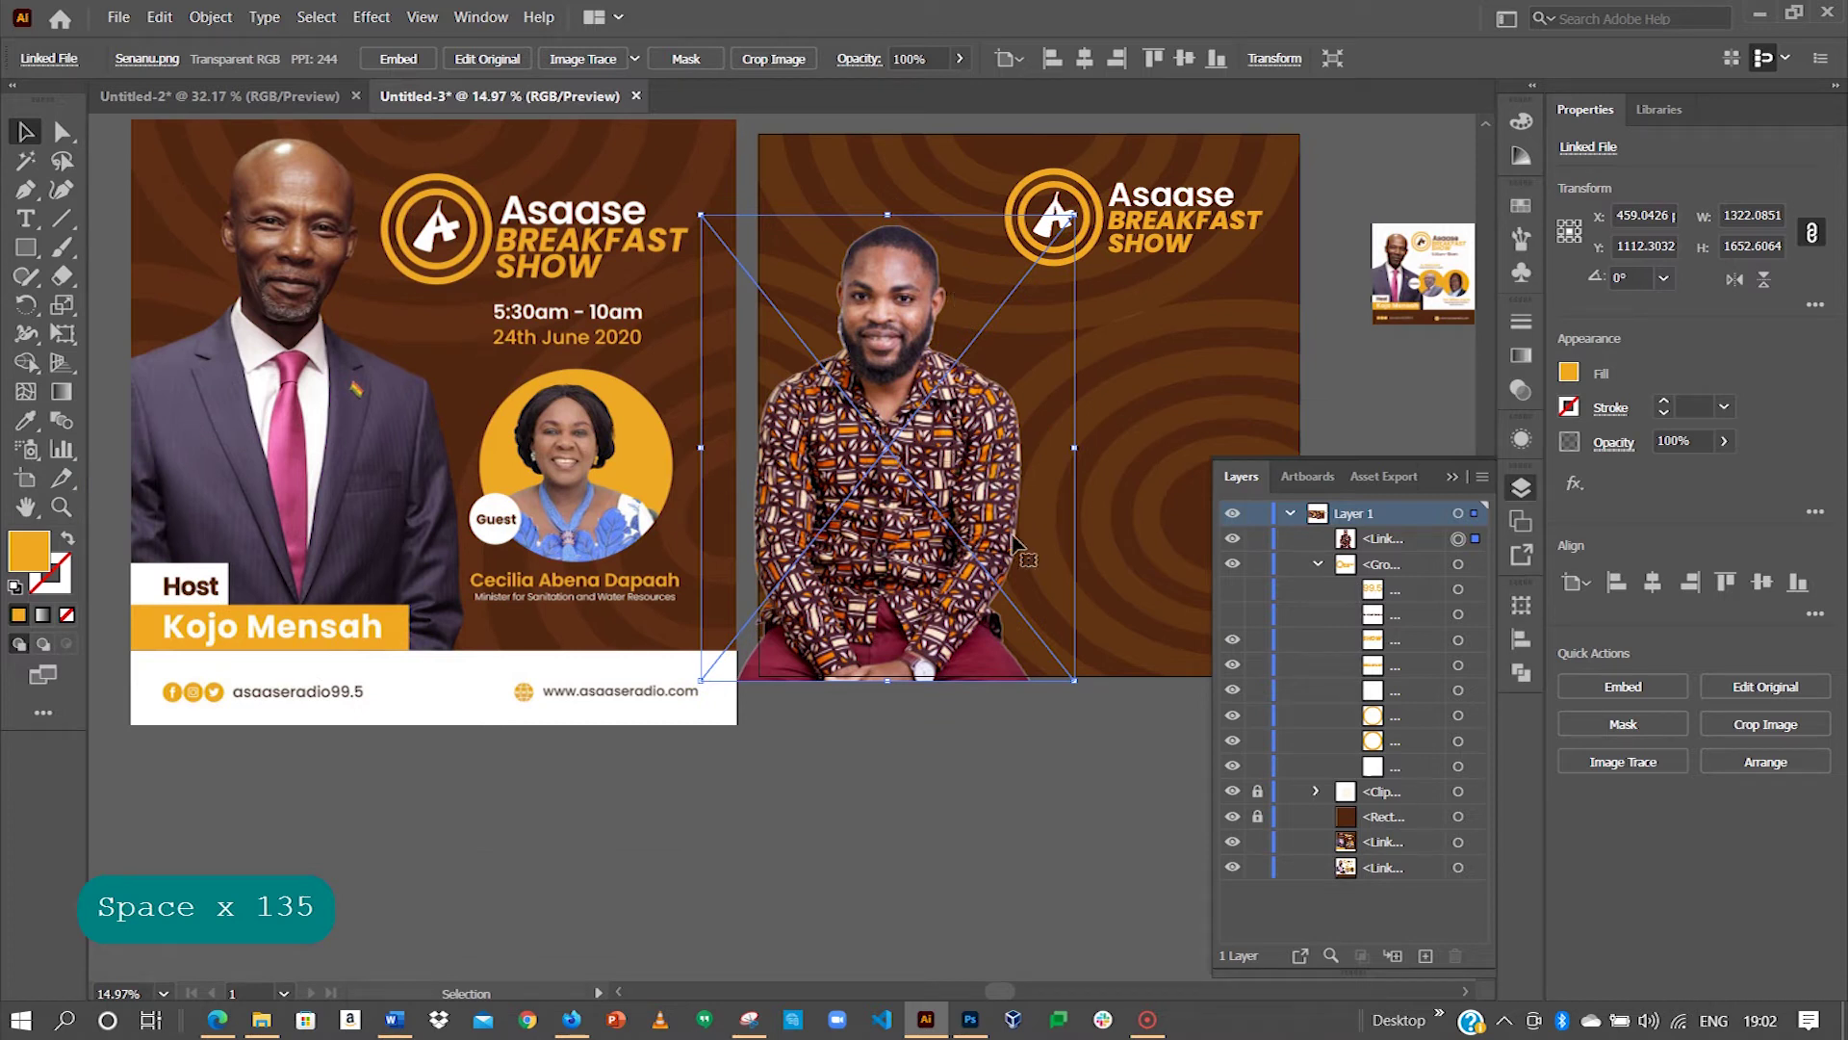
drag(1076, 214, 1095, 192)
key(shift)
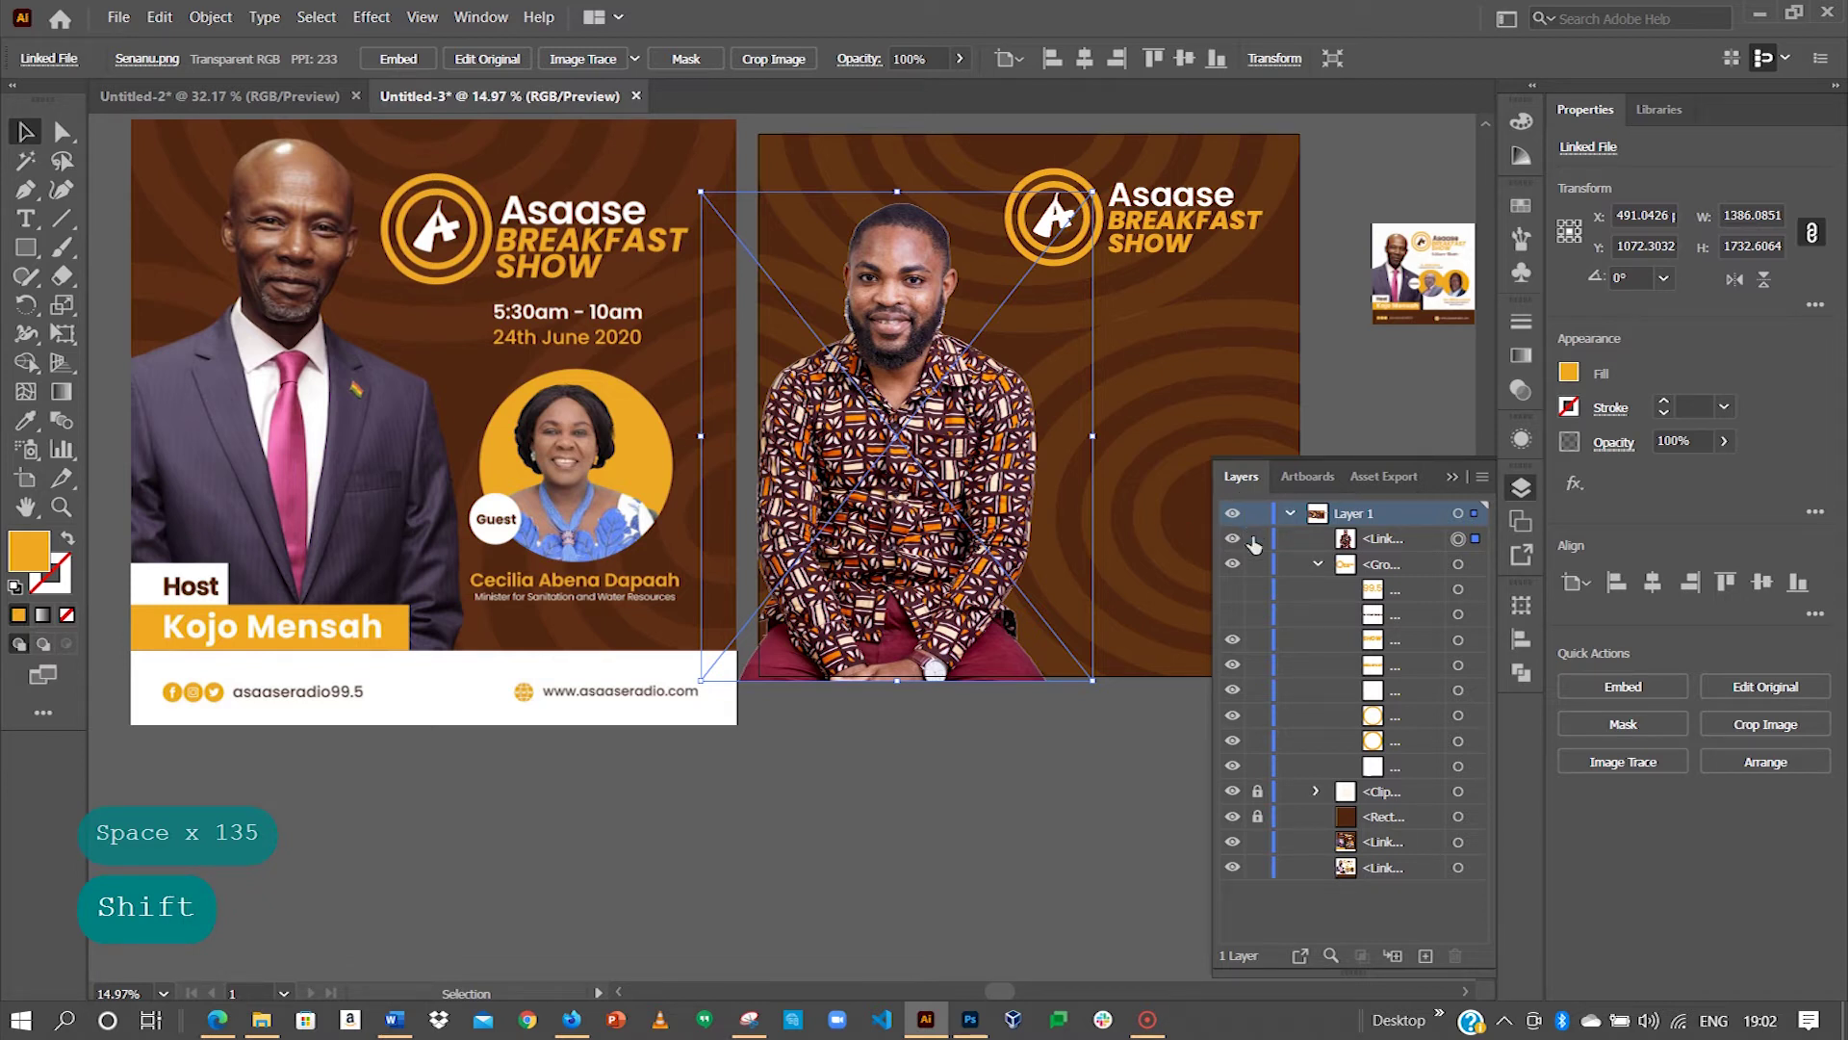
click(1258, 540)
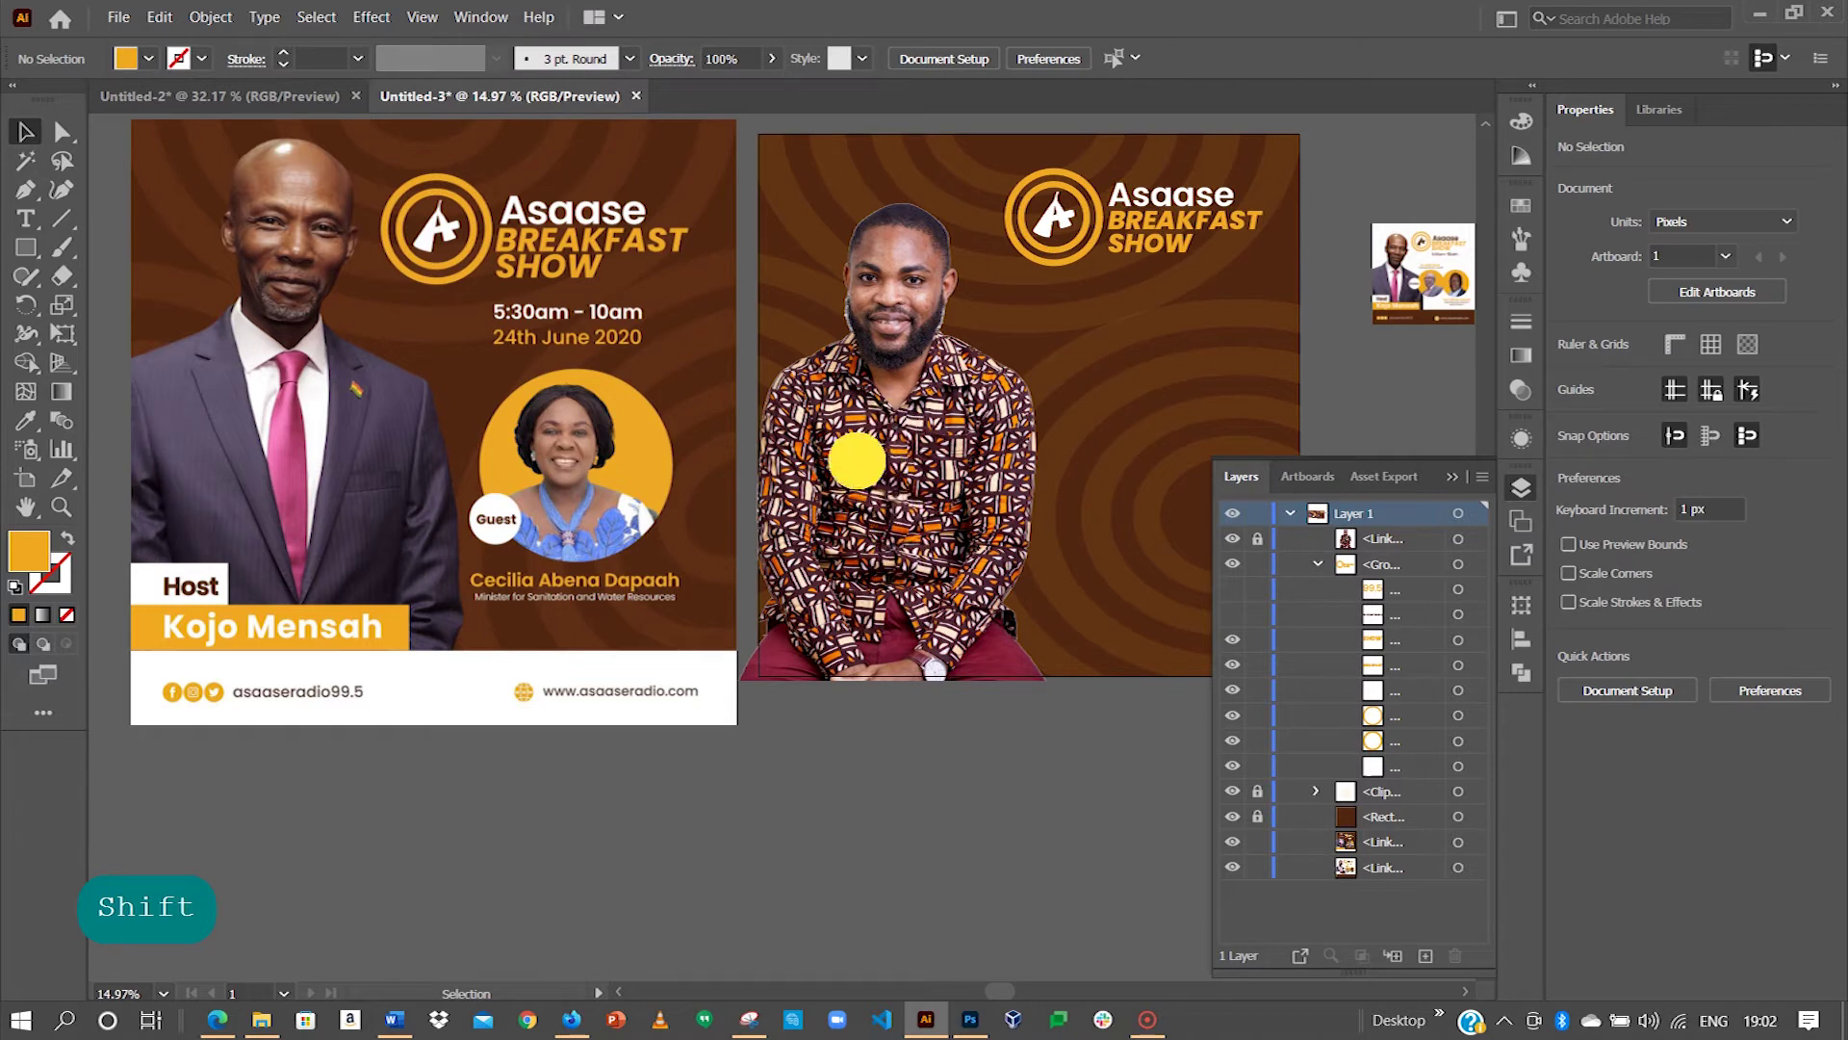
drag(343, 703, 355, 558)
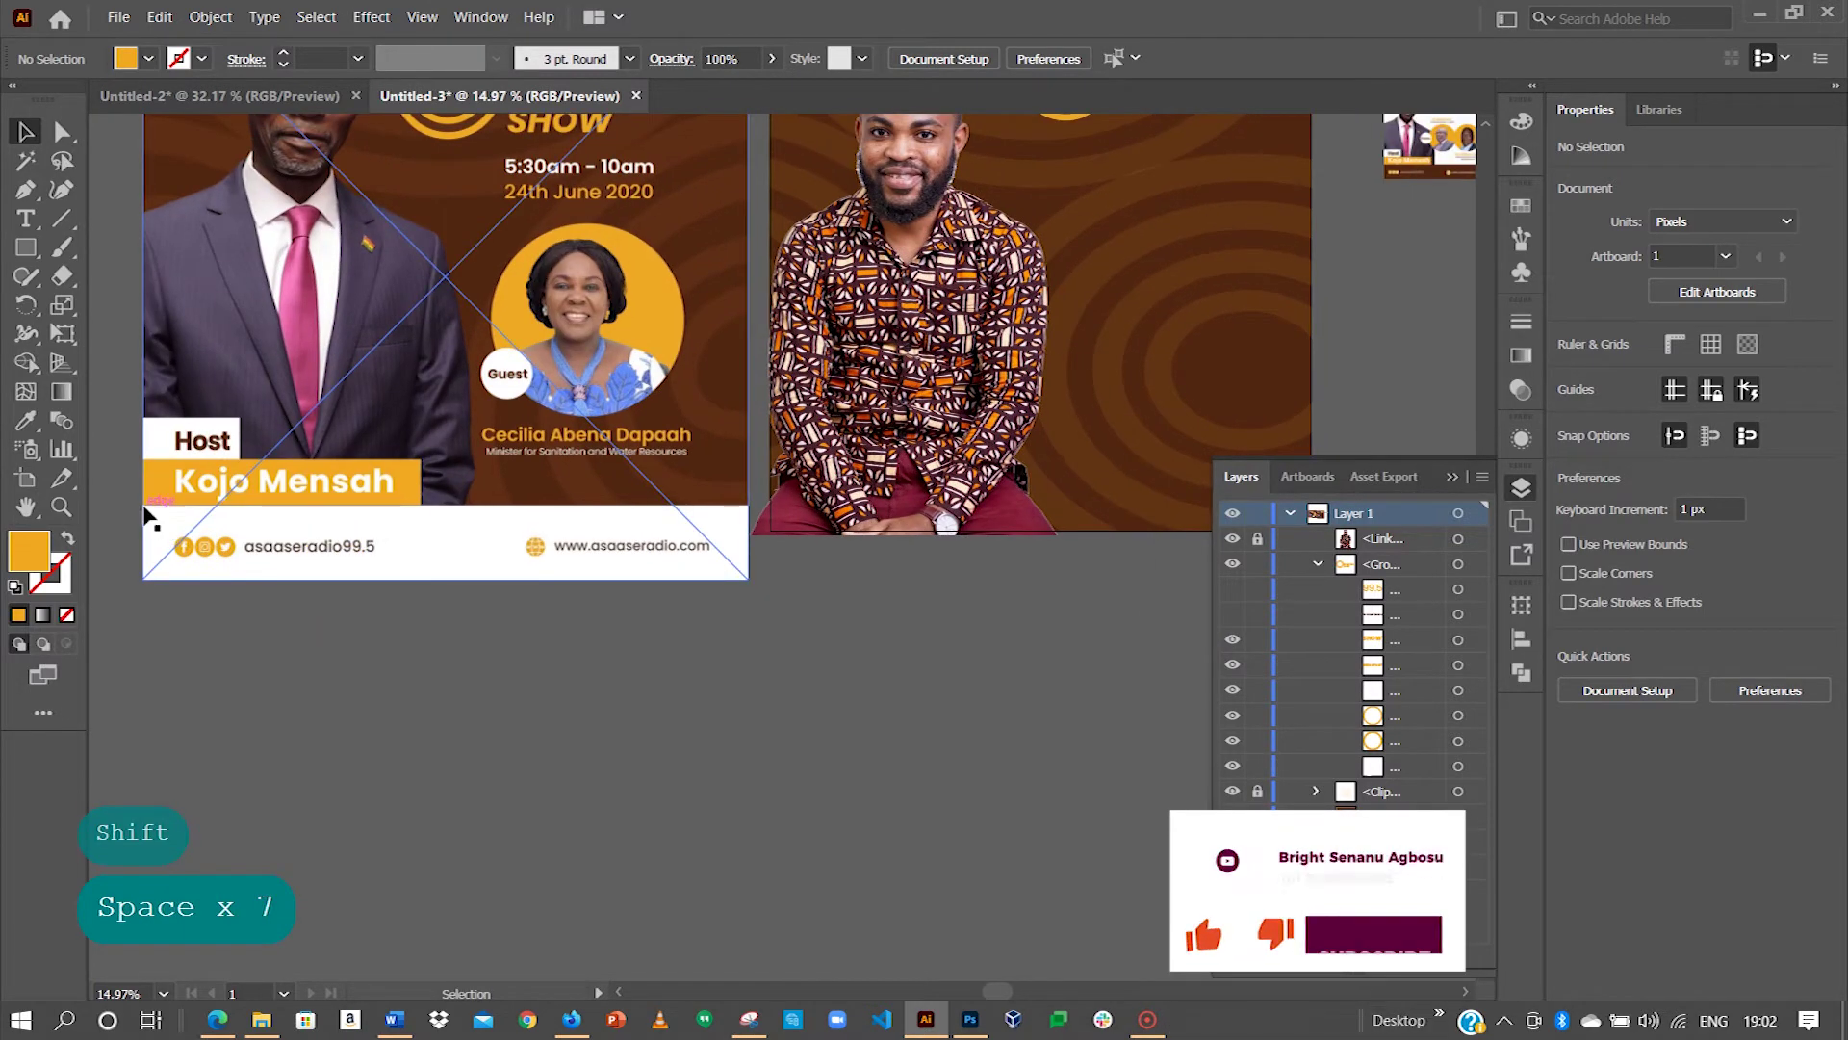
Step: Add horizontal guides at the first flyer's footer top, name bar top and Host label top
drag(134, 508, 735, 500)
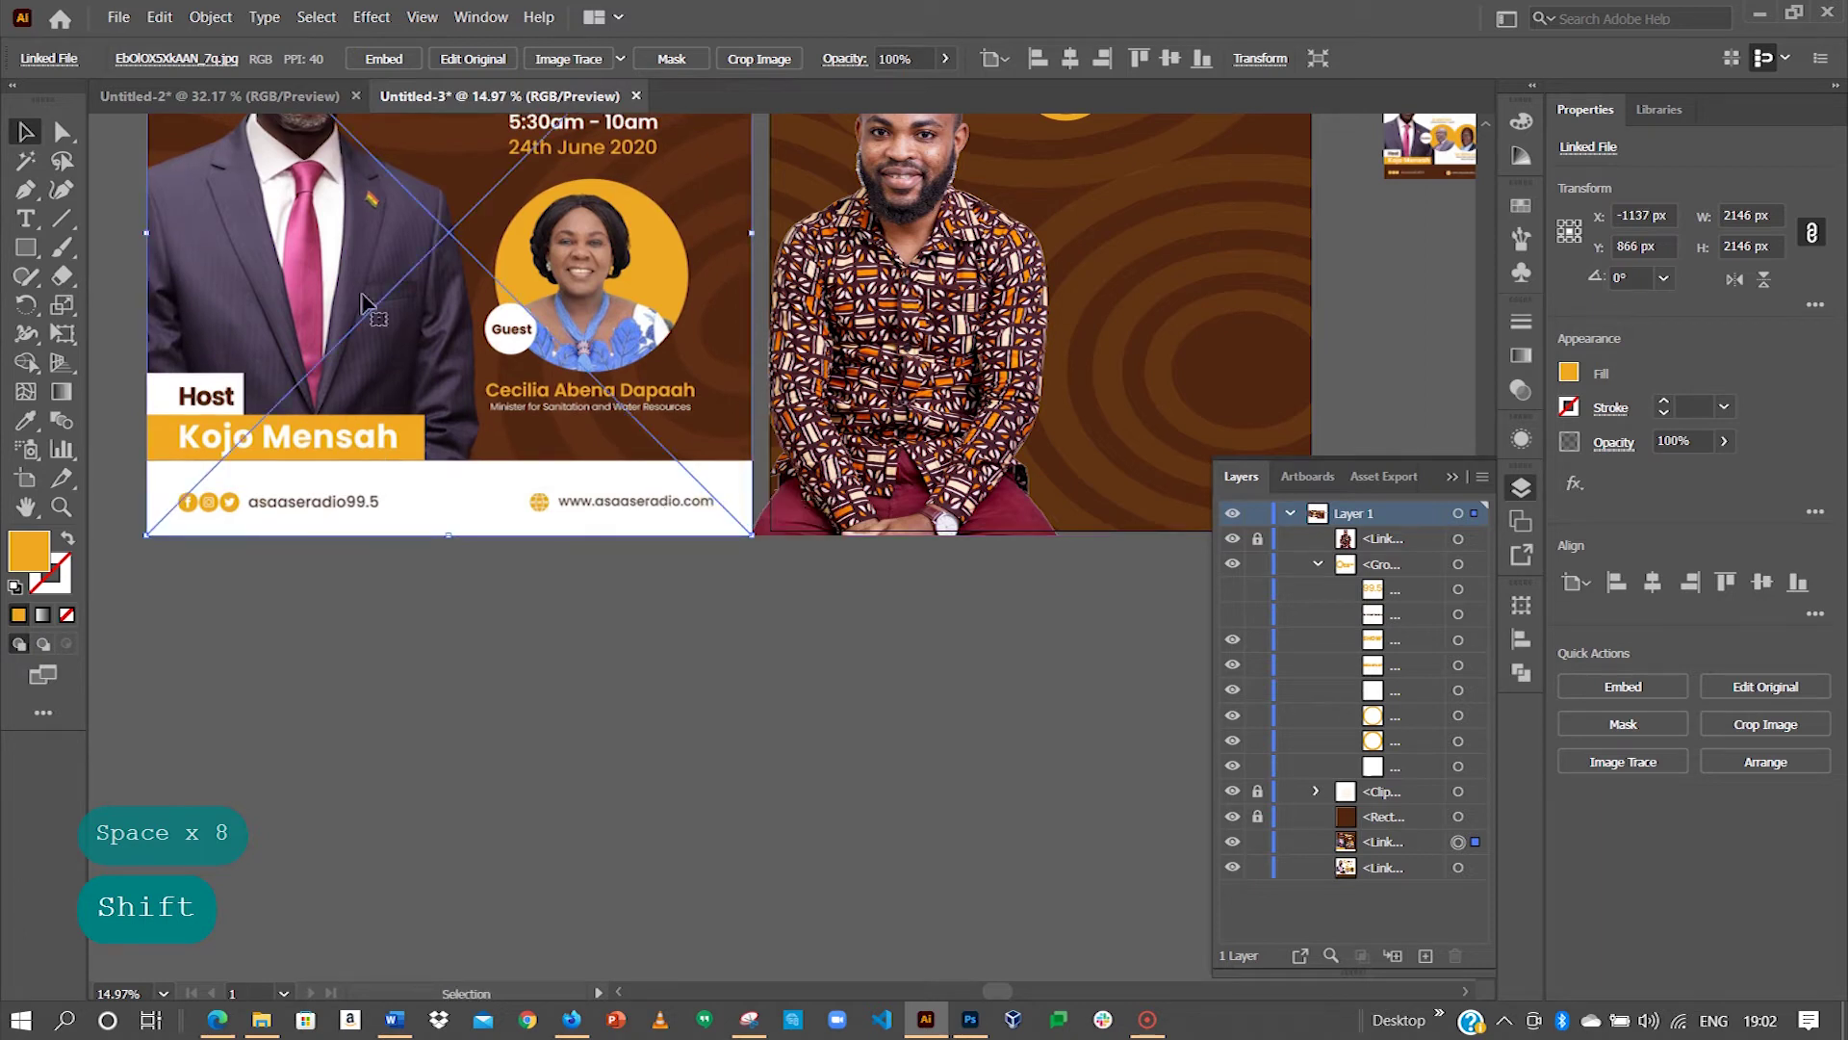
key(ctrl+r)
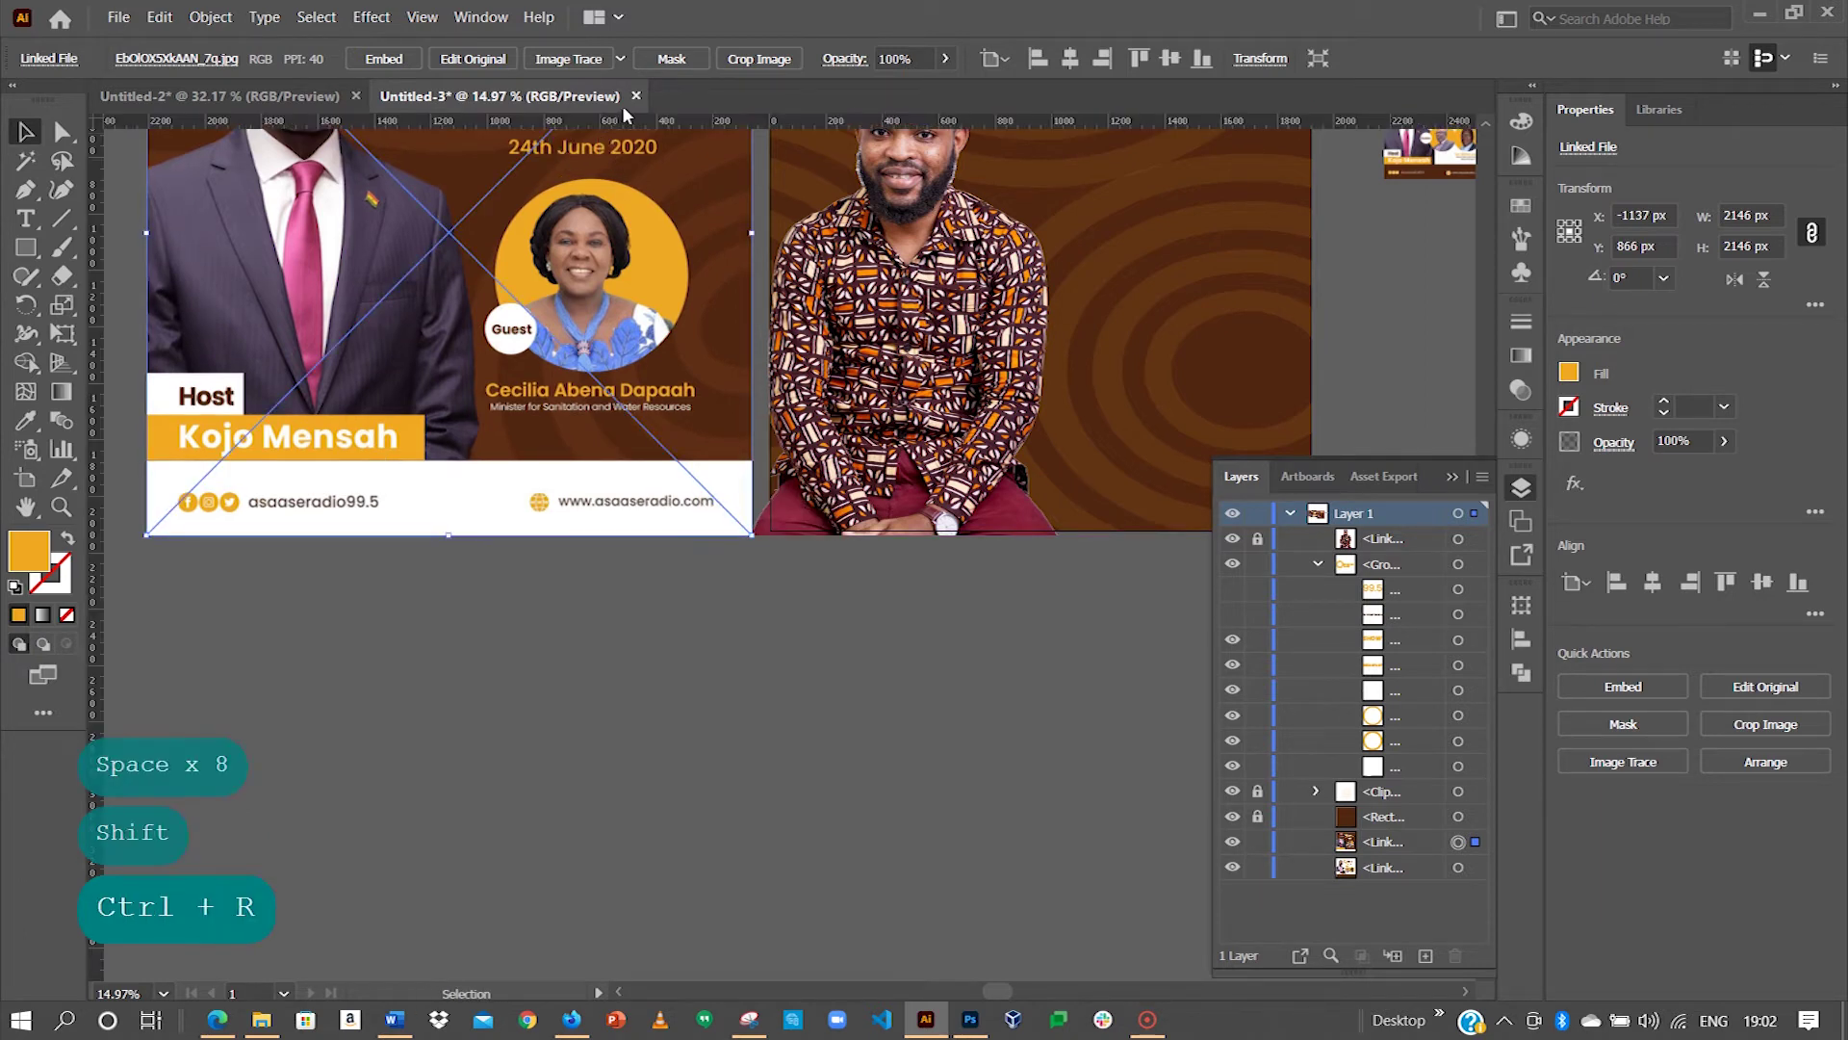
drag(647, 122, 647, 463)
drag(681, 125, 539, 416)
drag(631, 123, 577, 374)
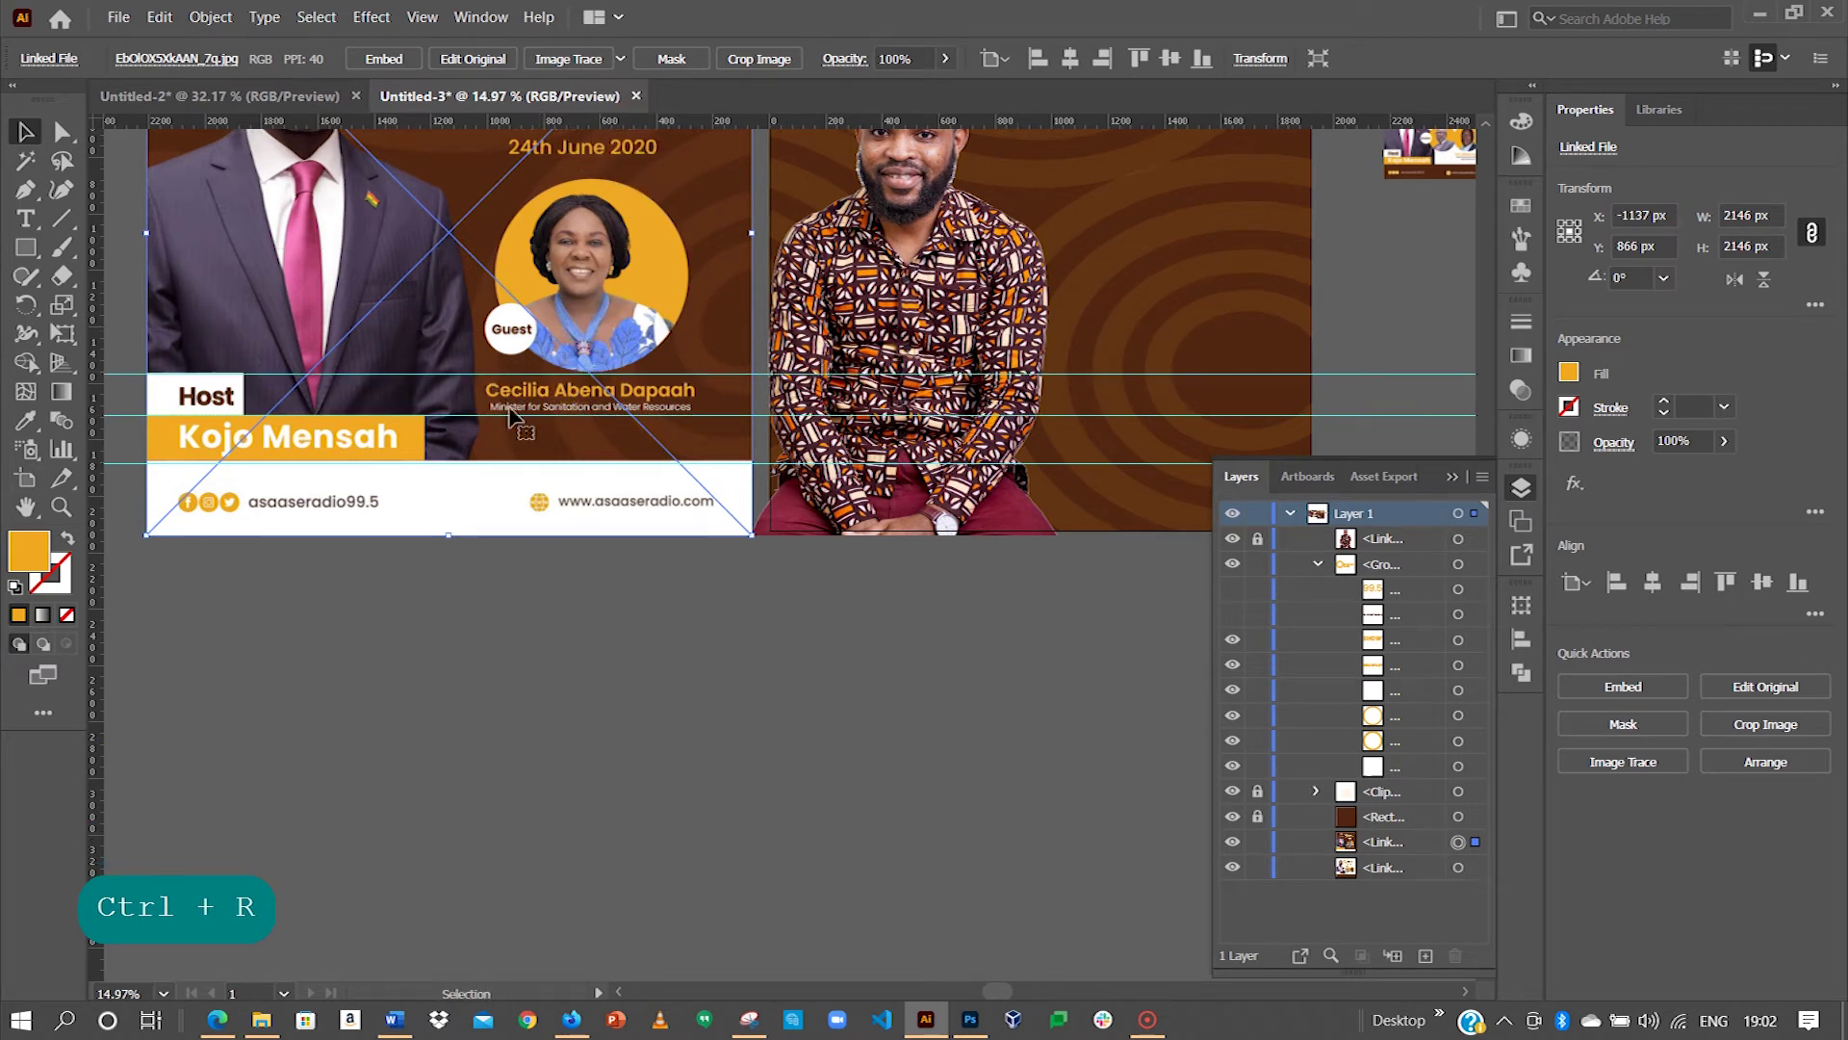
Step: Draw an orange 1919 × 238 px footer bar across the bottom of the brown flyer
key(space)
drag(783, 487, 9, 308)
click(24, 250)
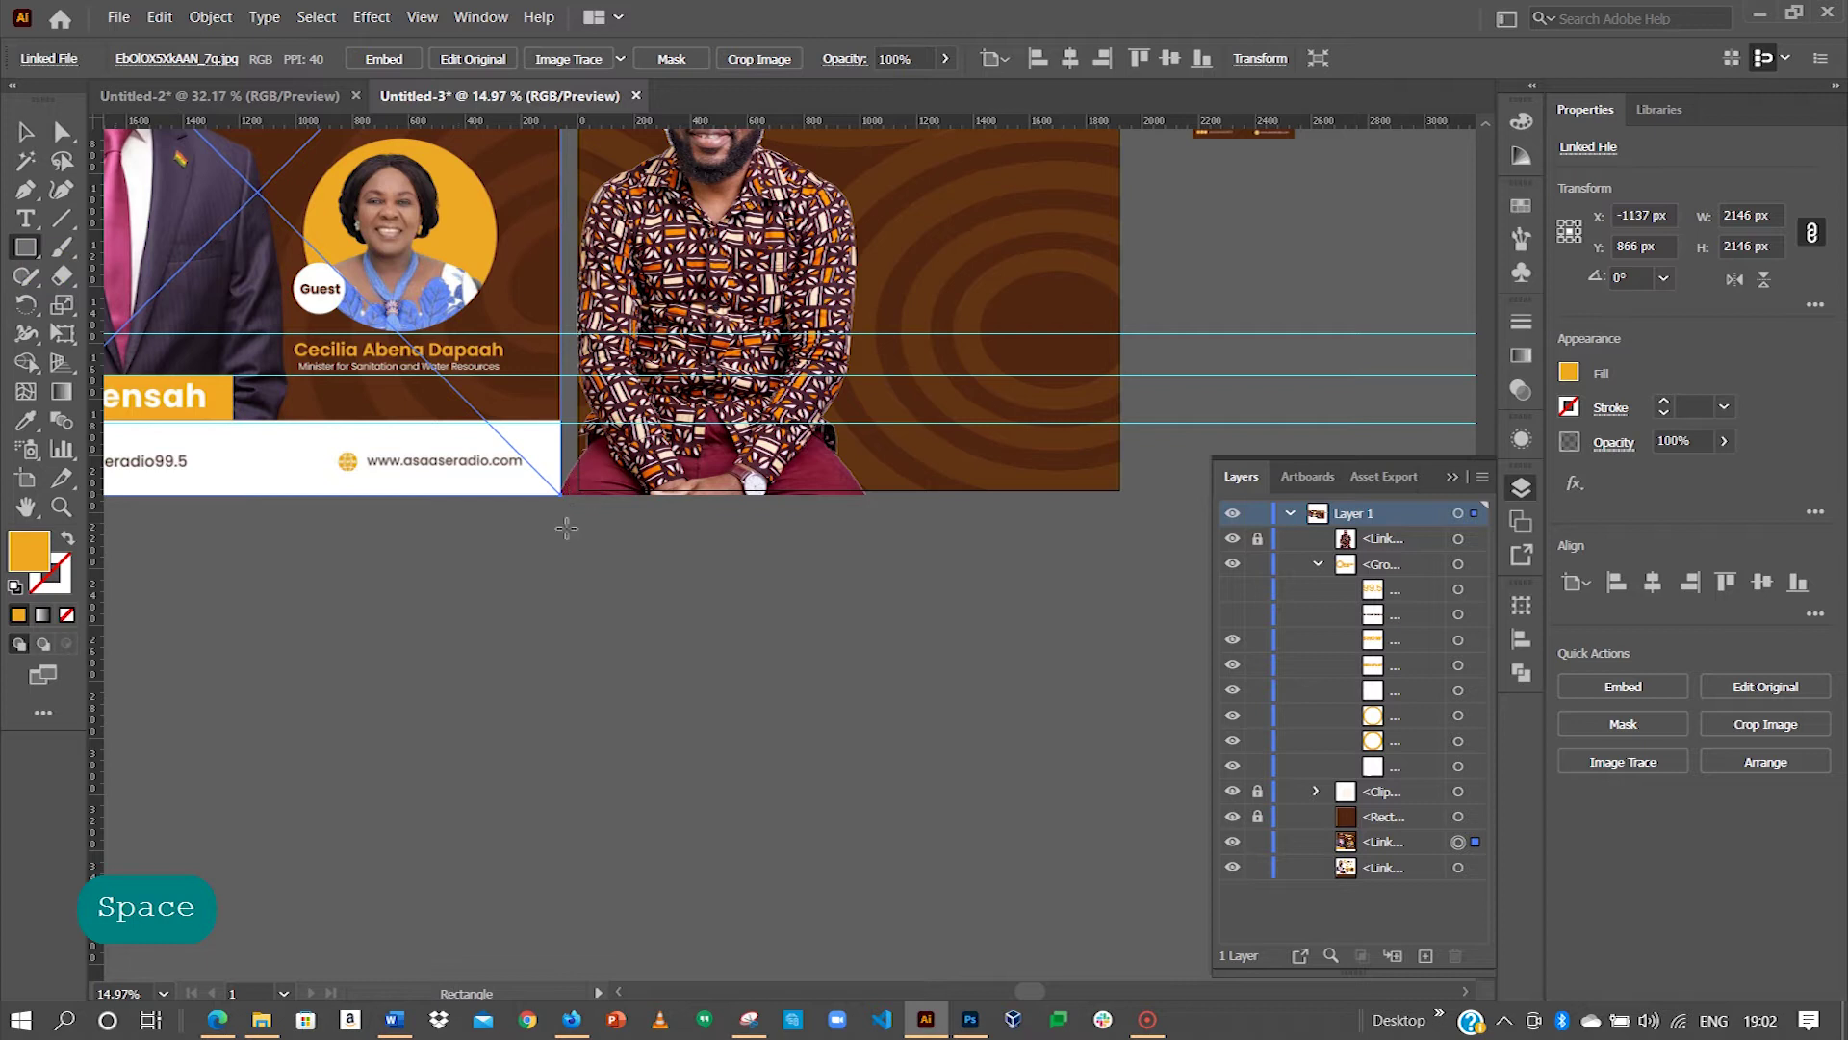
click(32, 245)
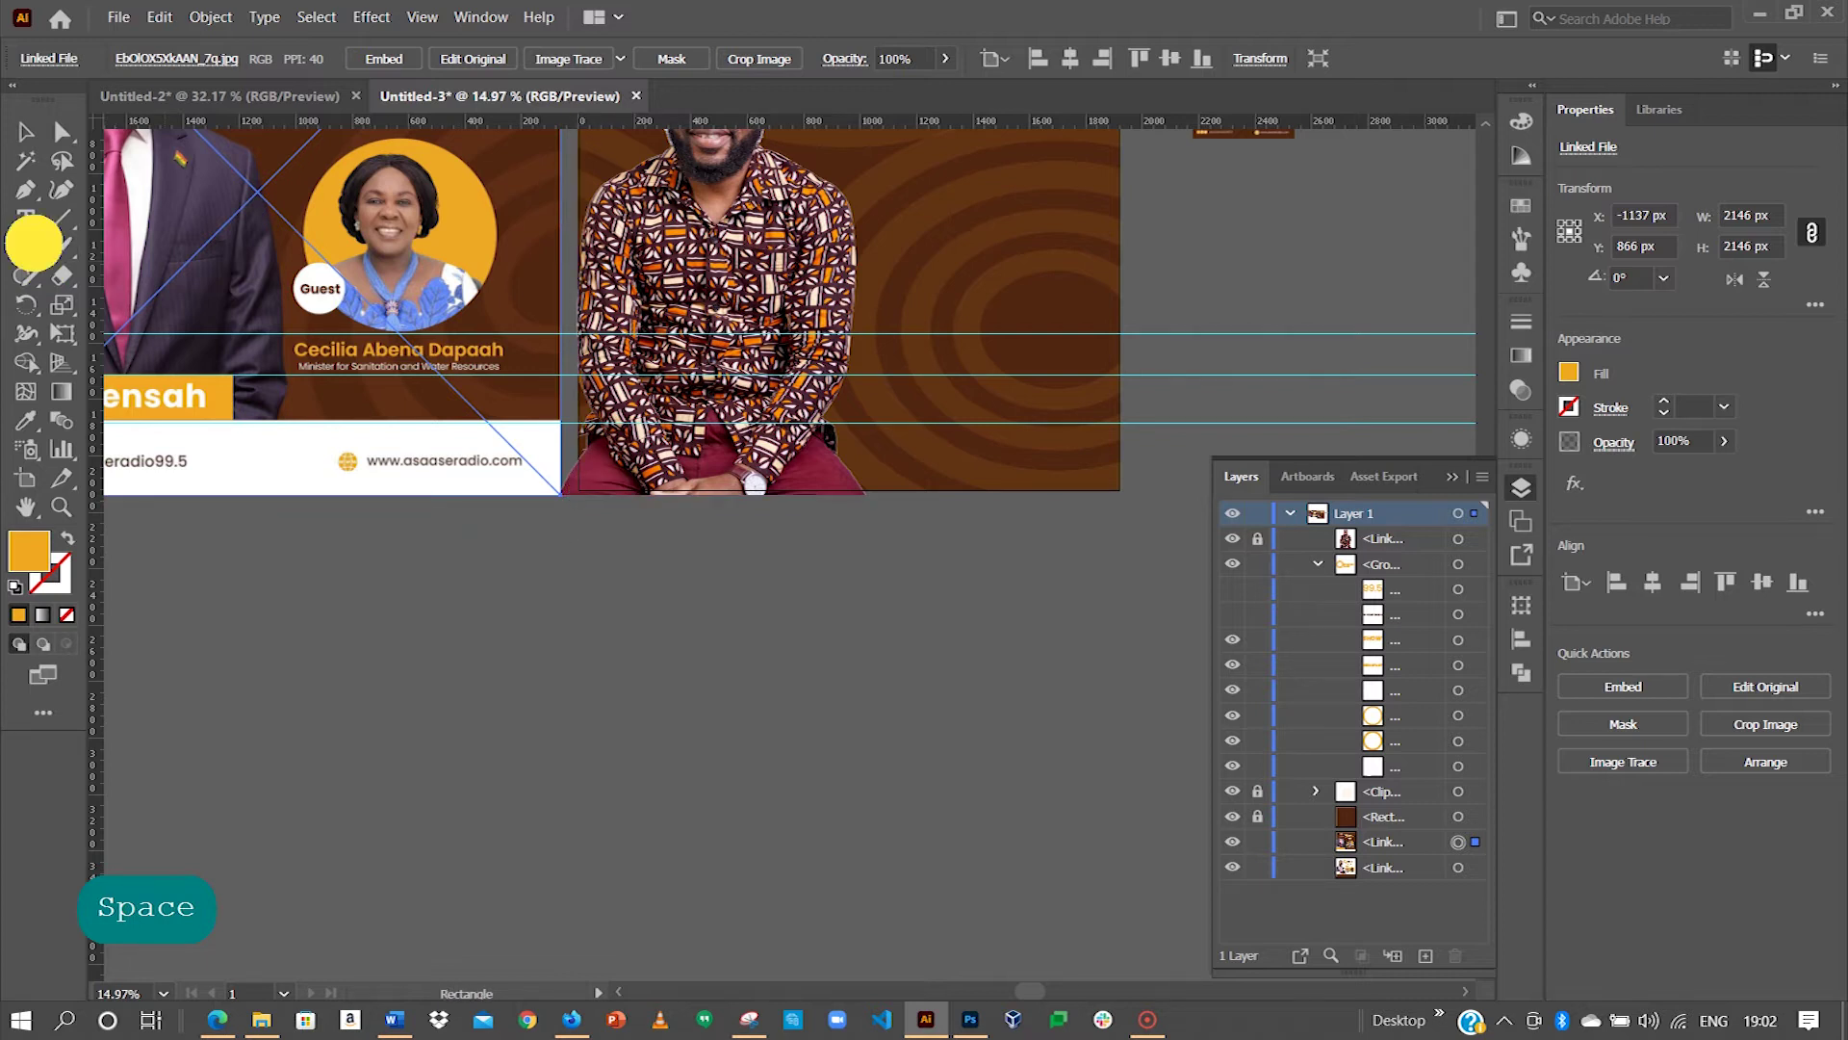
drag(578, 490, 1119, 423)
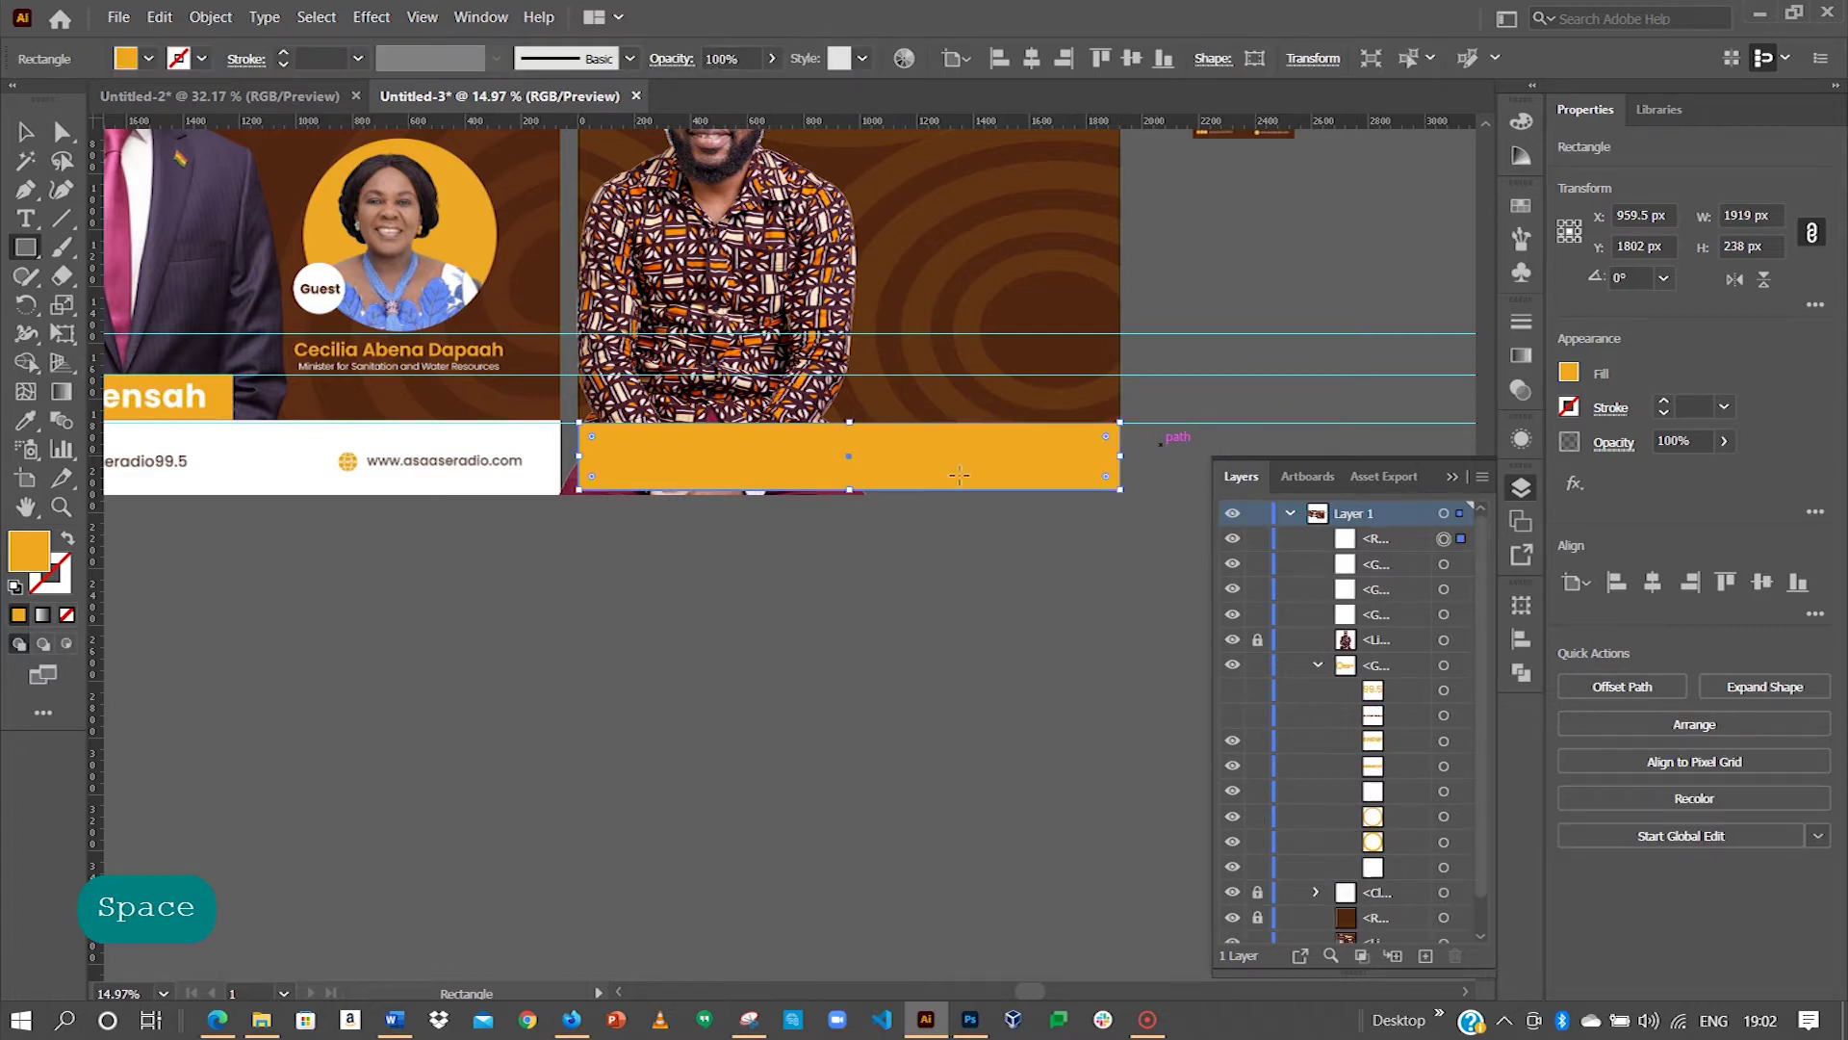
Step: Make the footer bar white by sampling the first flyer's footer colour
click(26, 419)
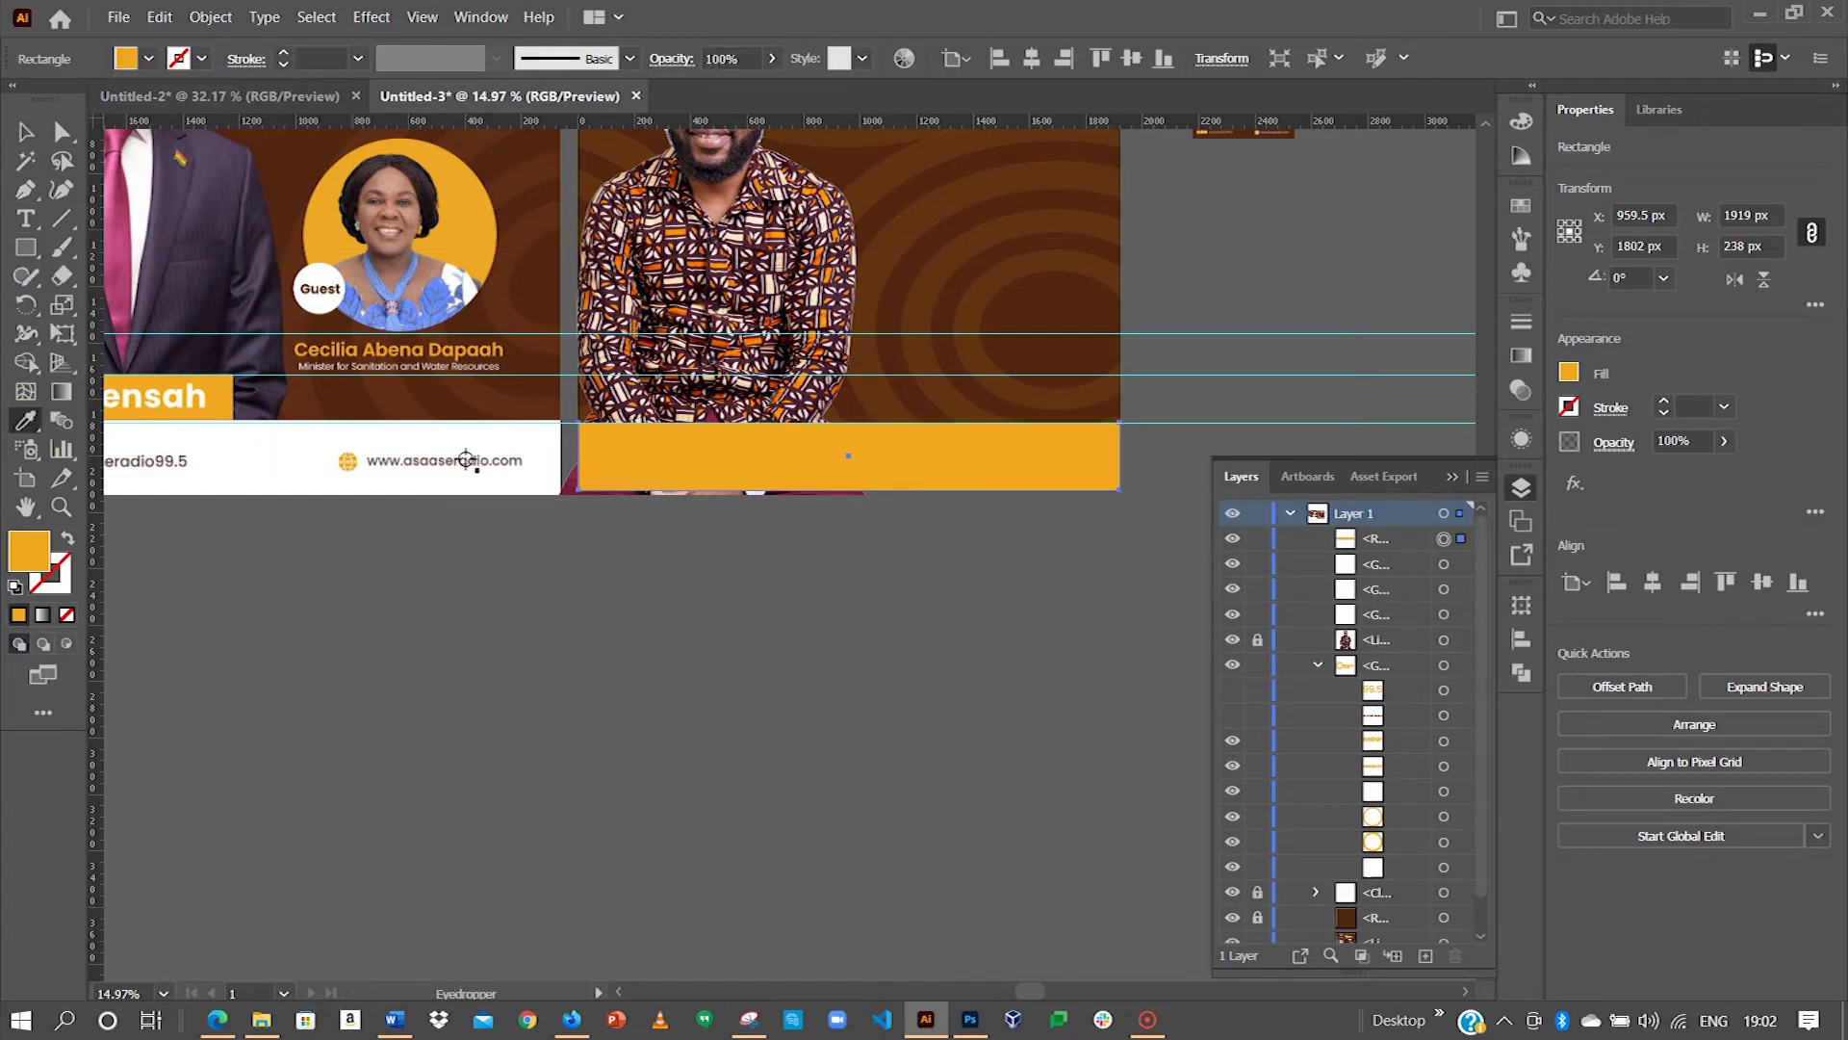
click(539, 445)
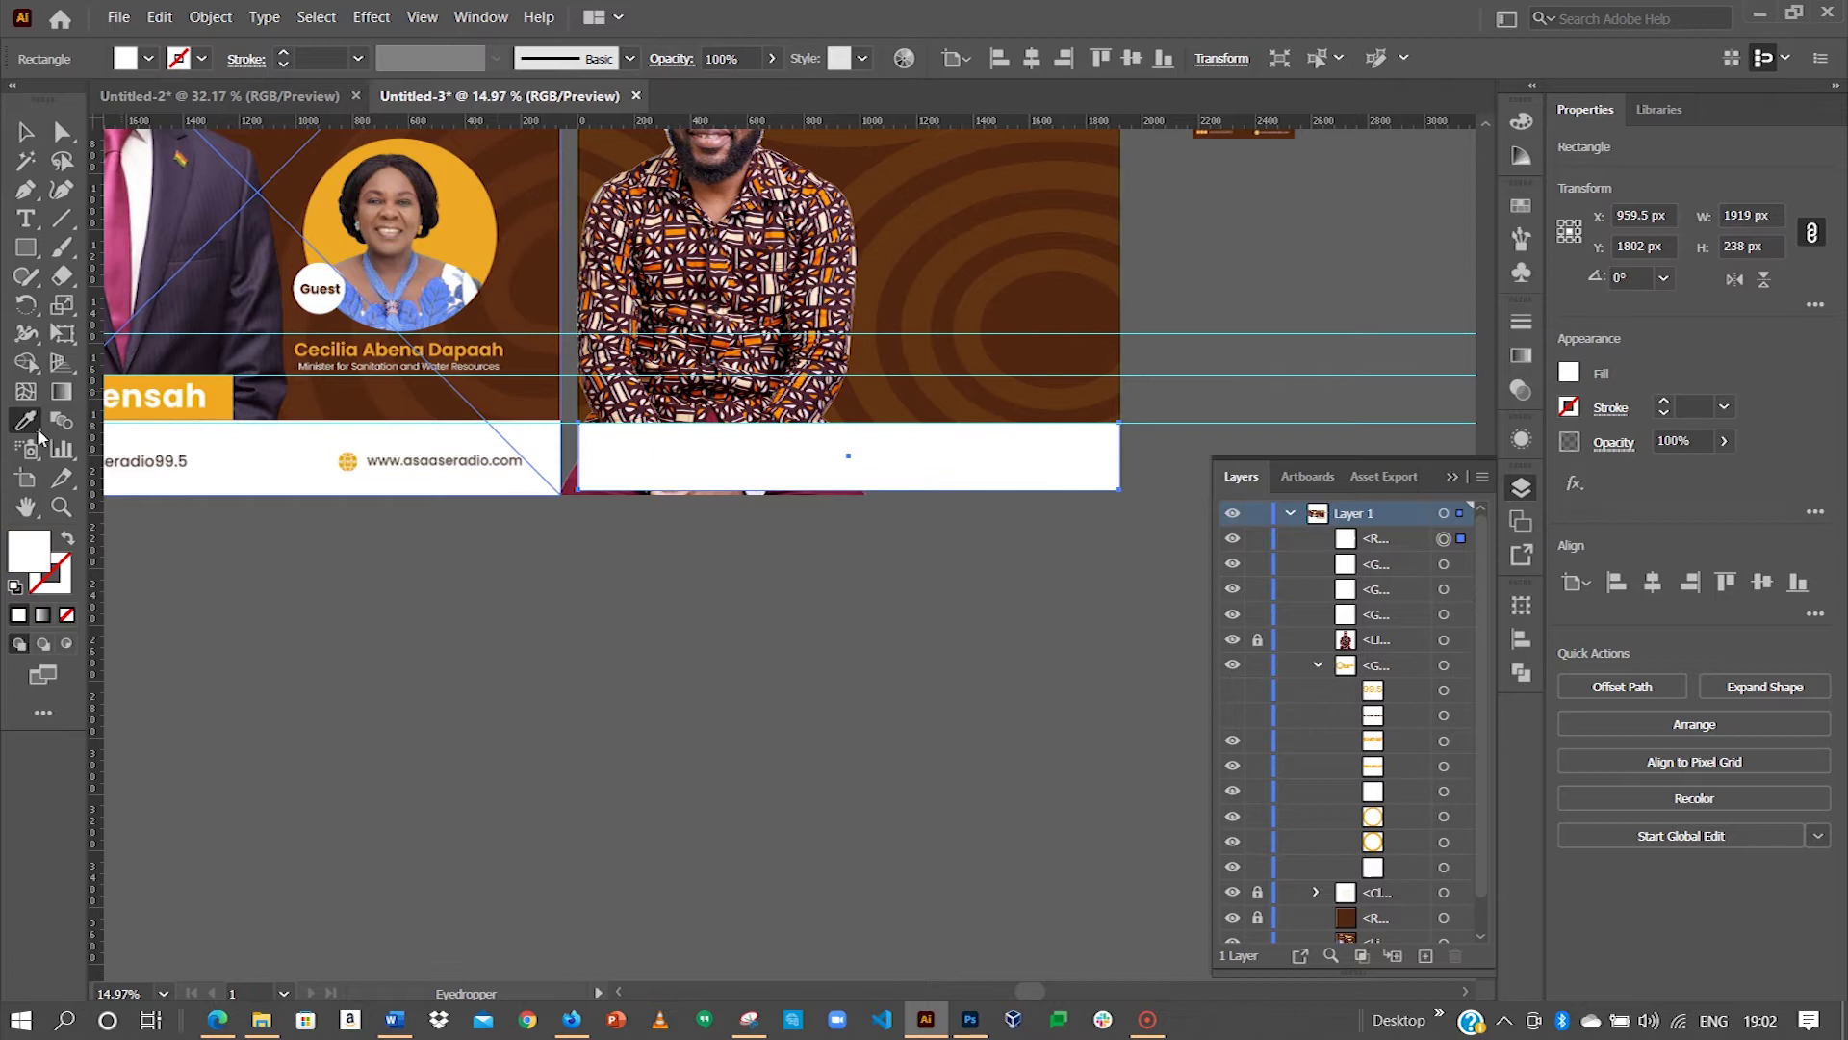
click(26, 131)
click(404, 588)
drag(334, 483, 623, 496)
click(926, 471)
click(928, 425)
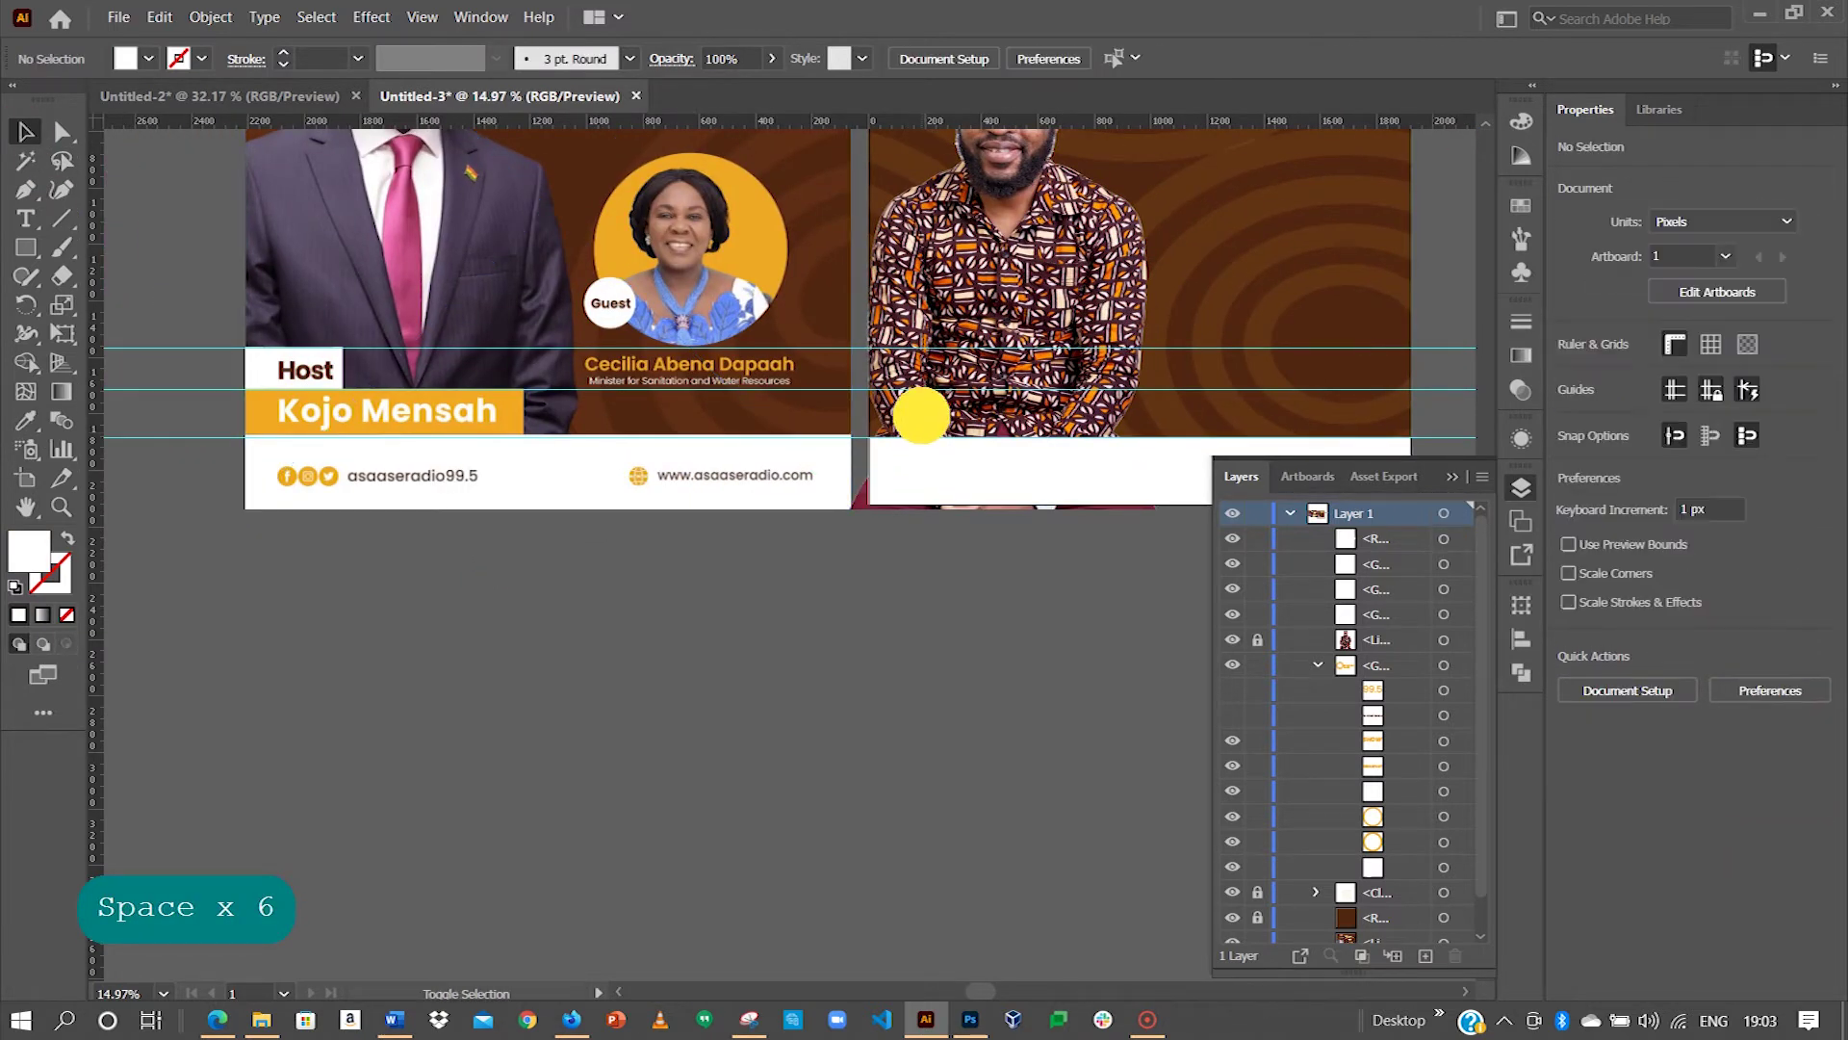
Step: Draw a name bar between the lower two guides, coloured with the first flyer's orange
click(25, 248)
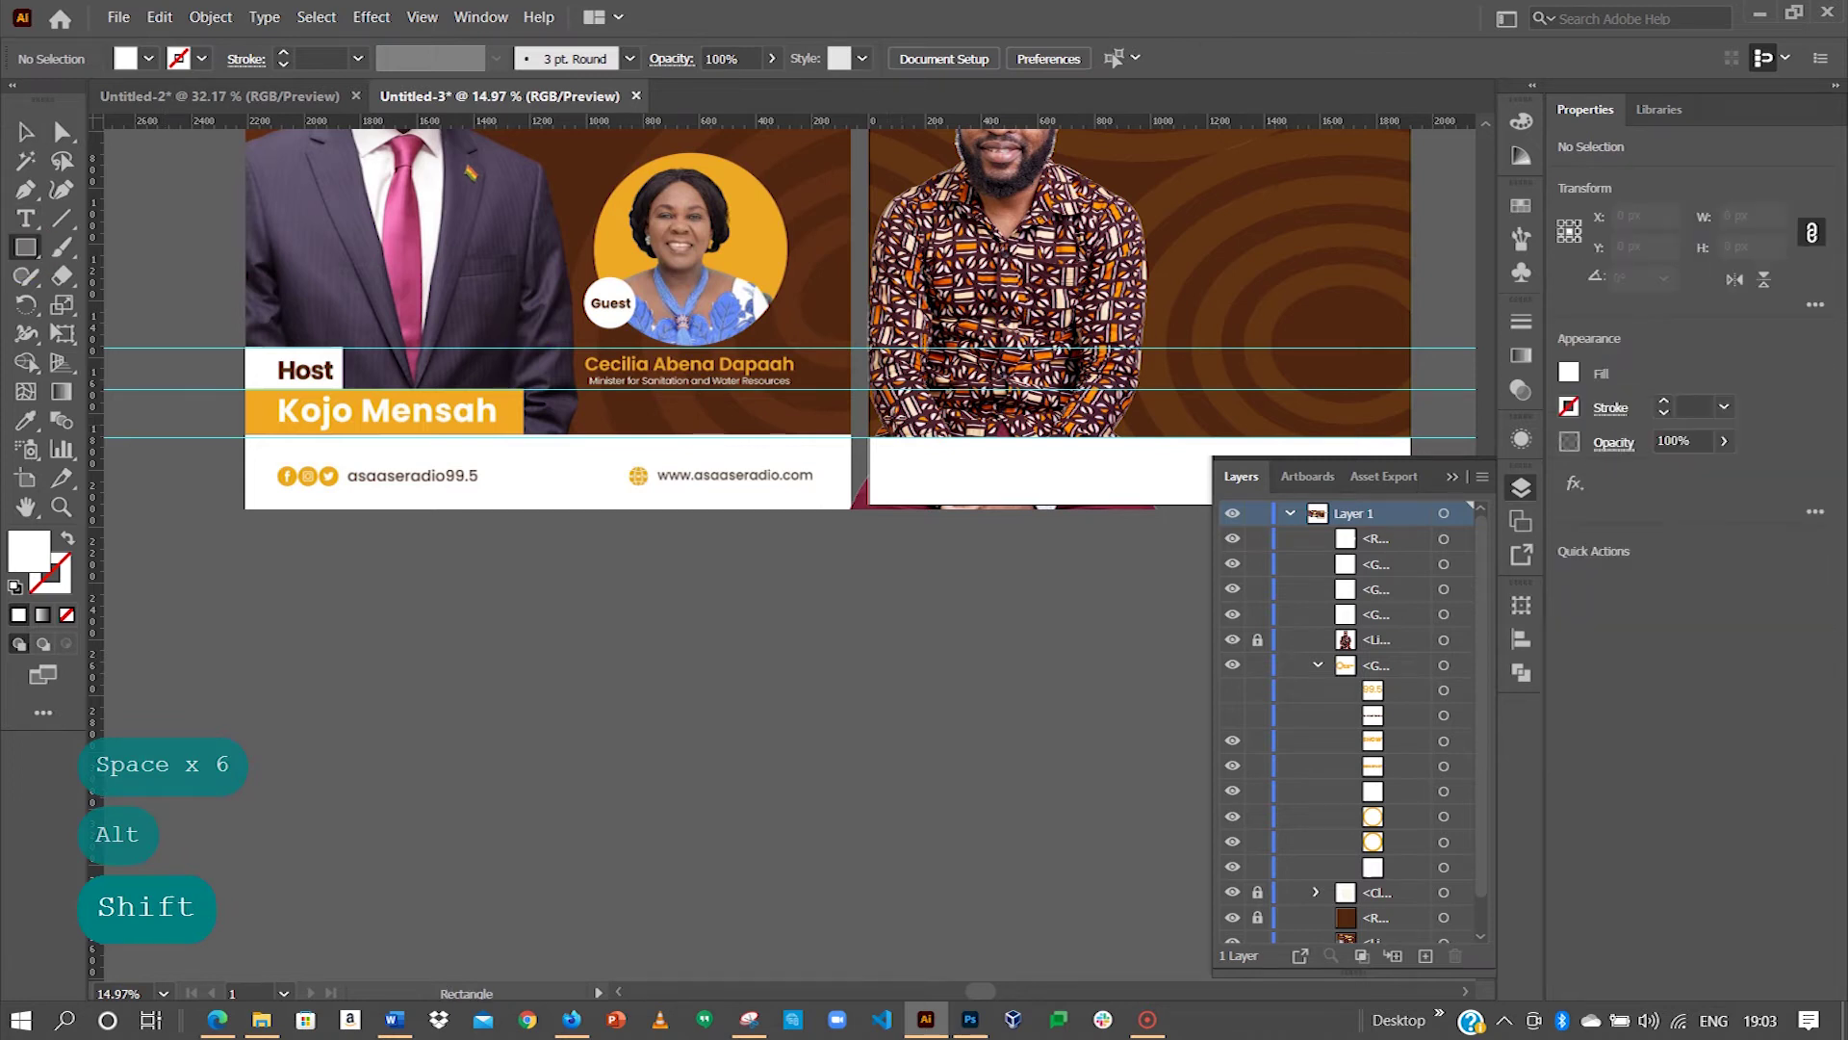
drag(867, 390, 1142, 436)
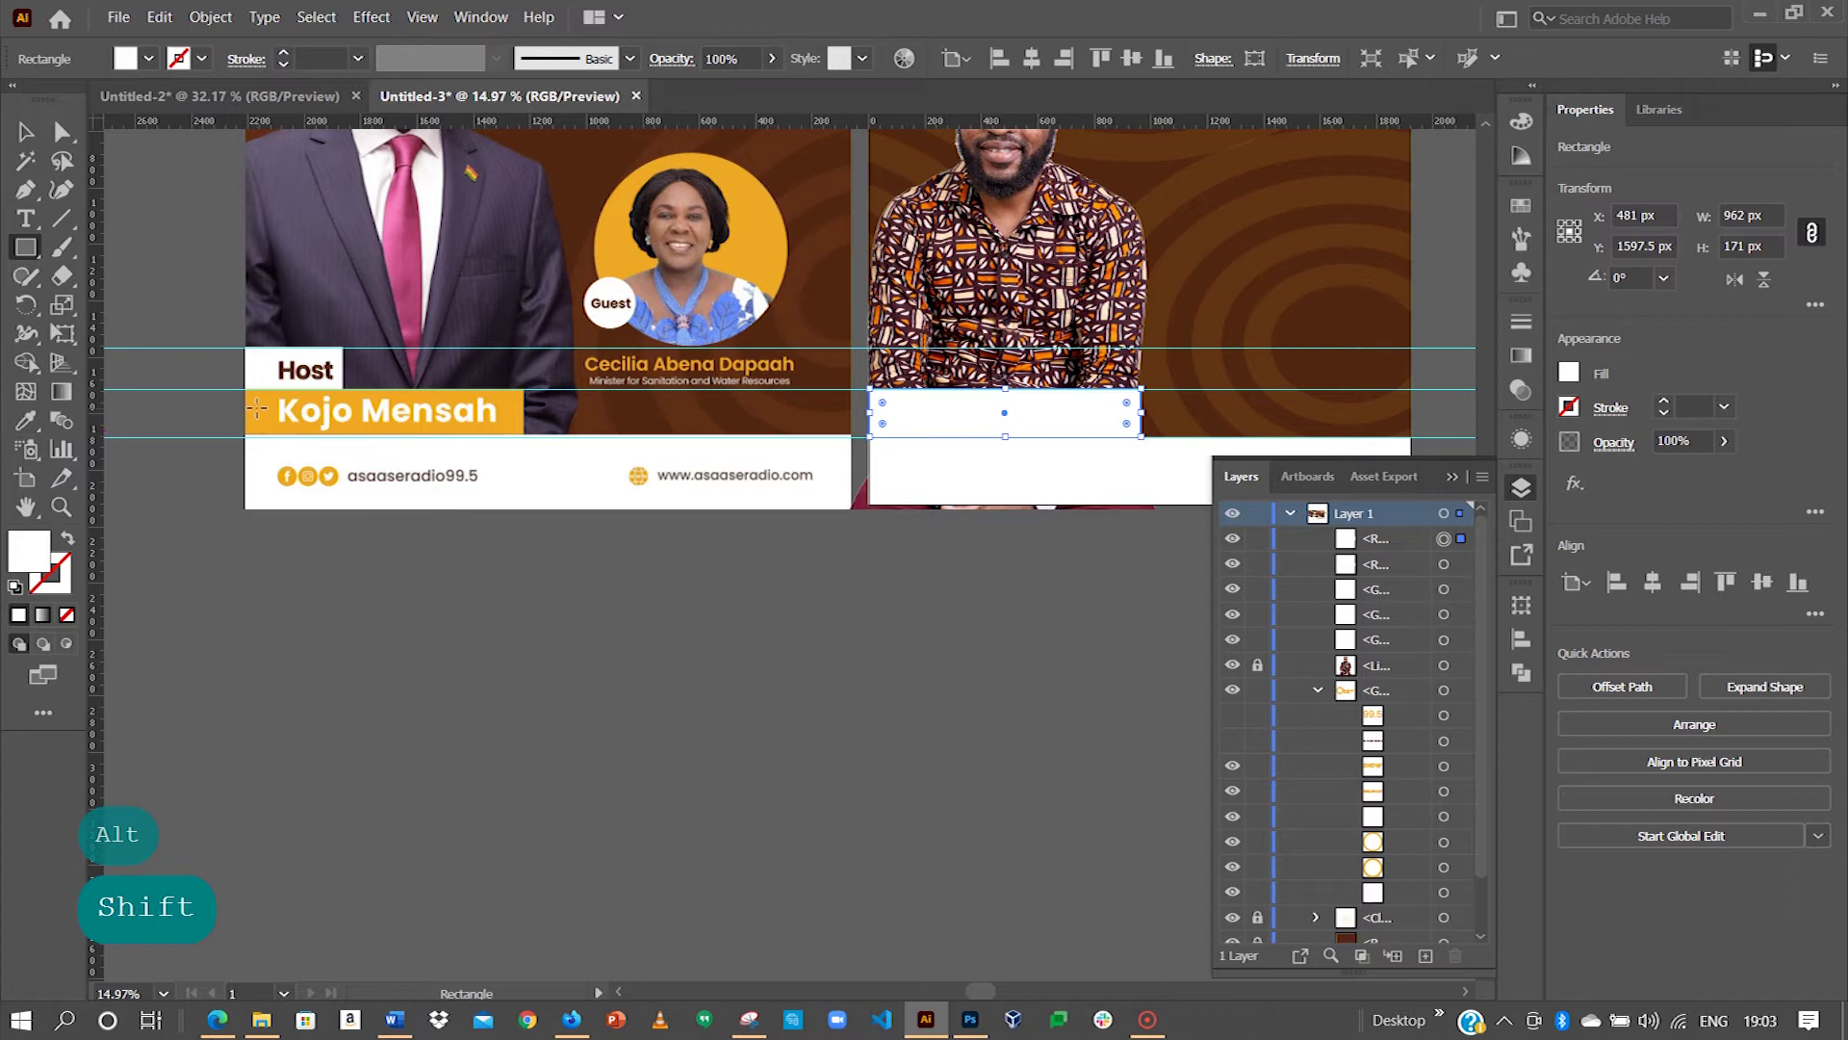
click(26, 420)
click(264, 413)
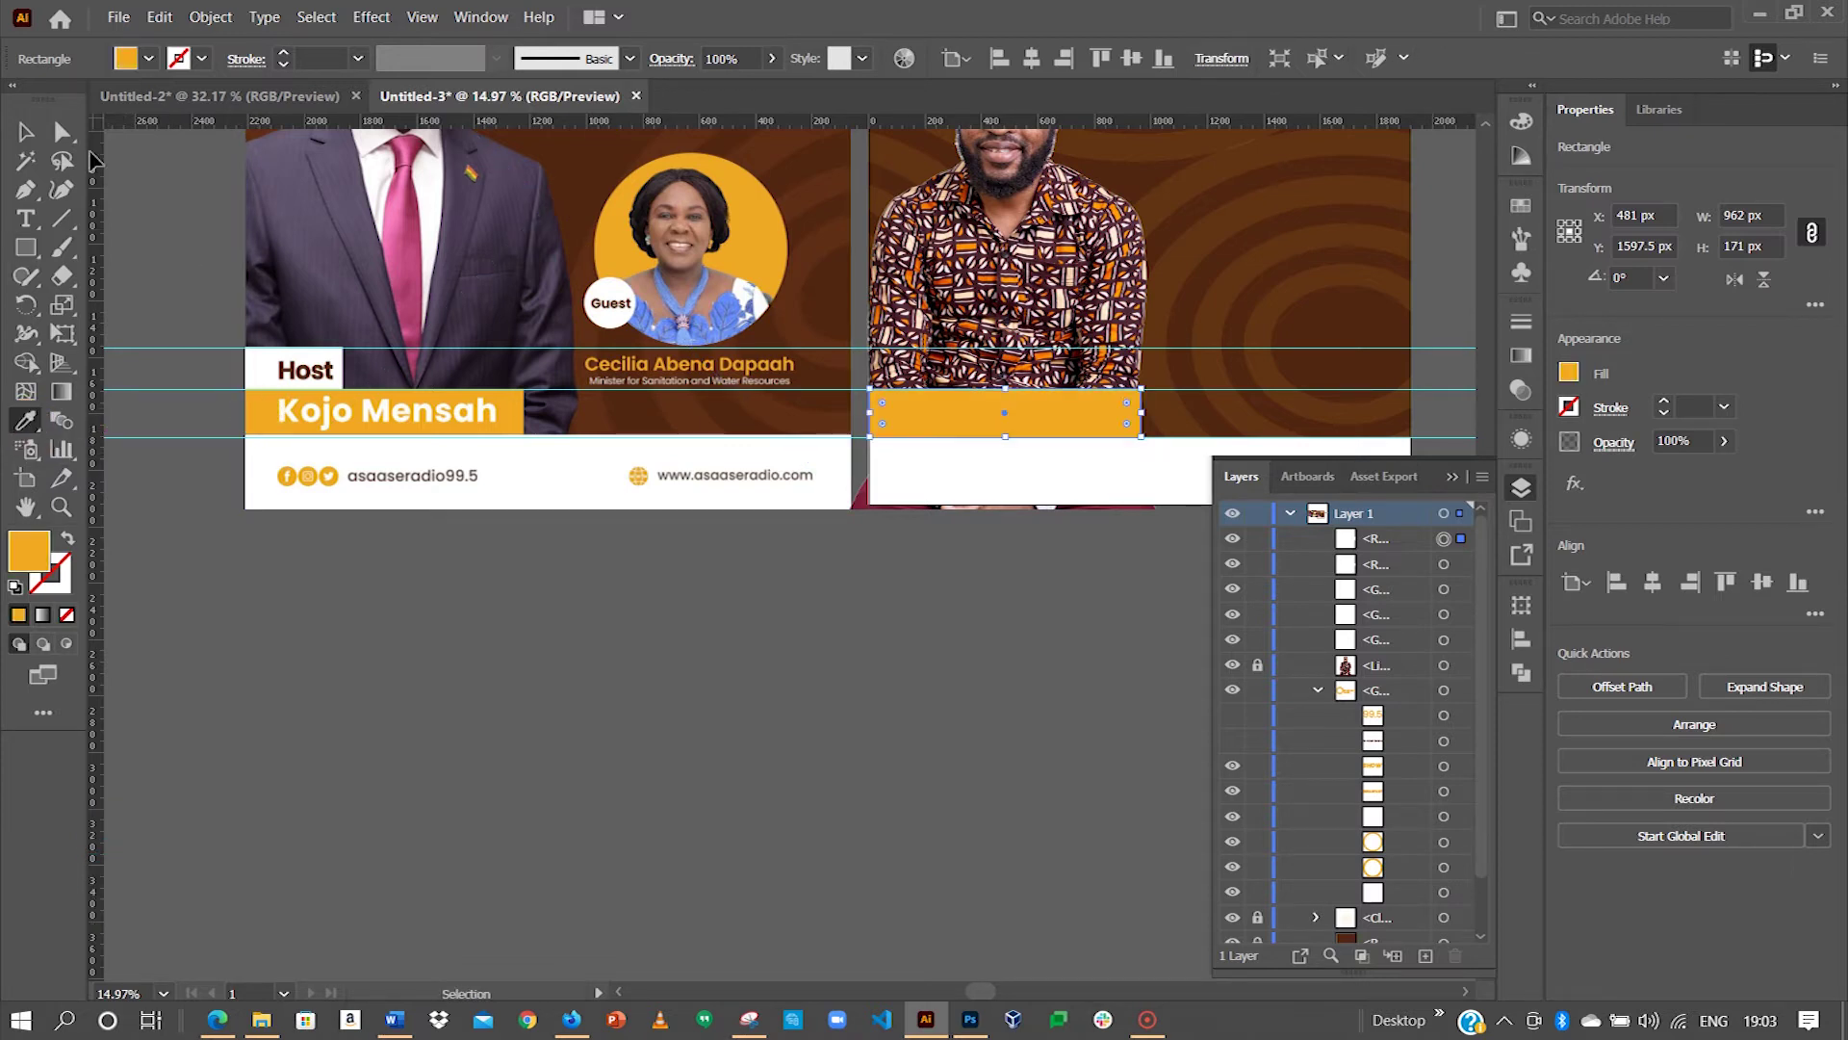
click(25, 132)
click(664, 528)
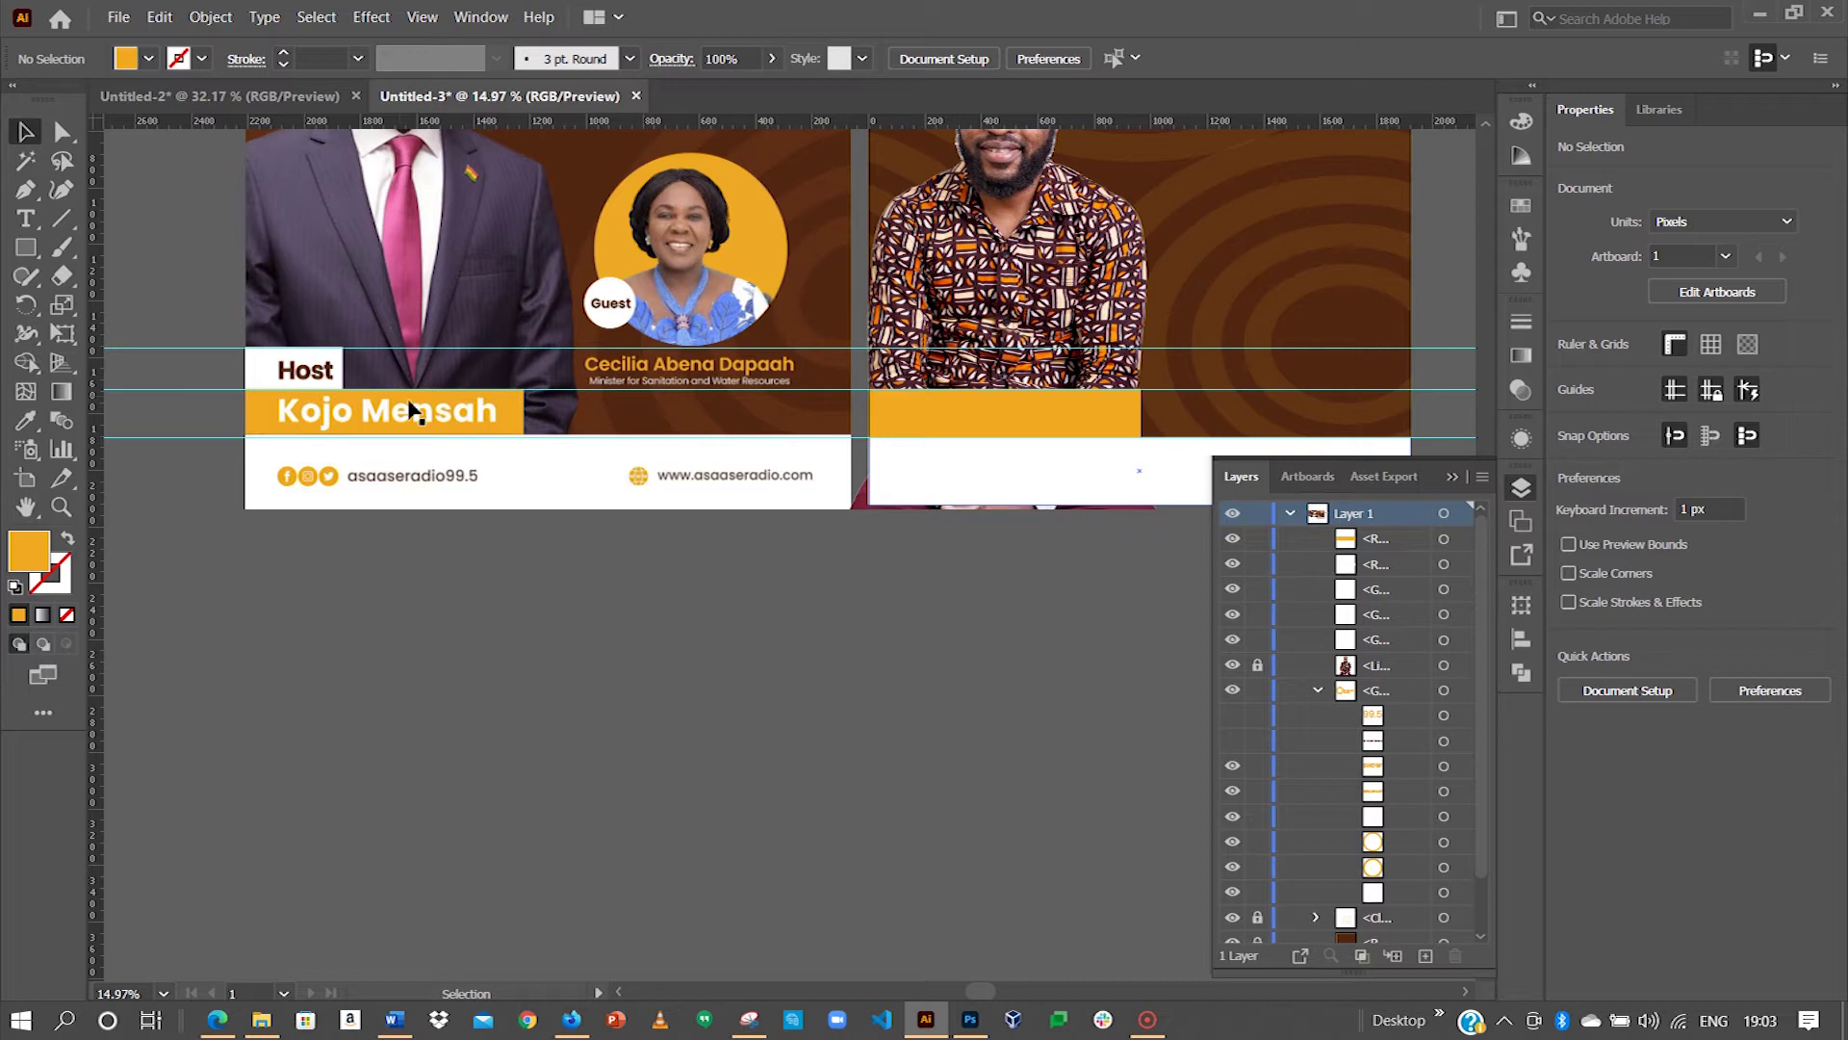
Step: Draw a white 452 × 147 px Host-label box above the orange name bar
click(26, 249)
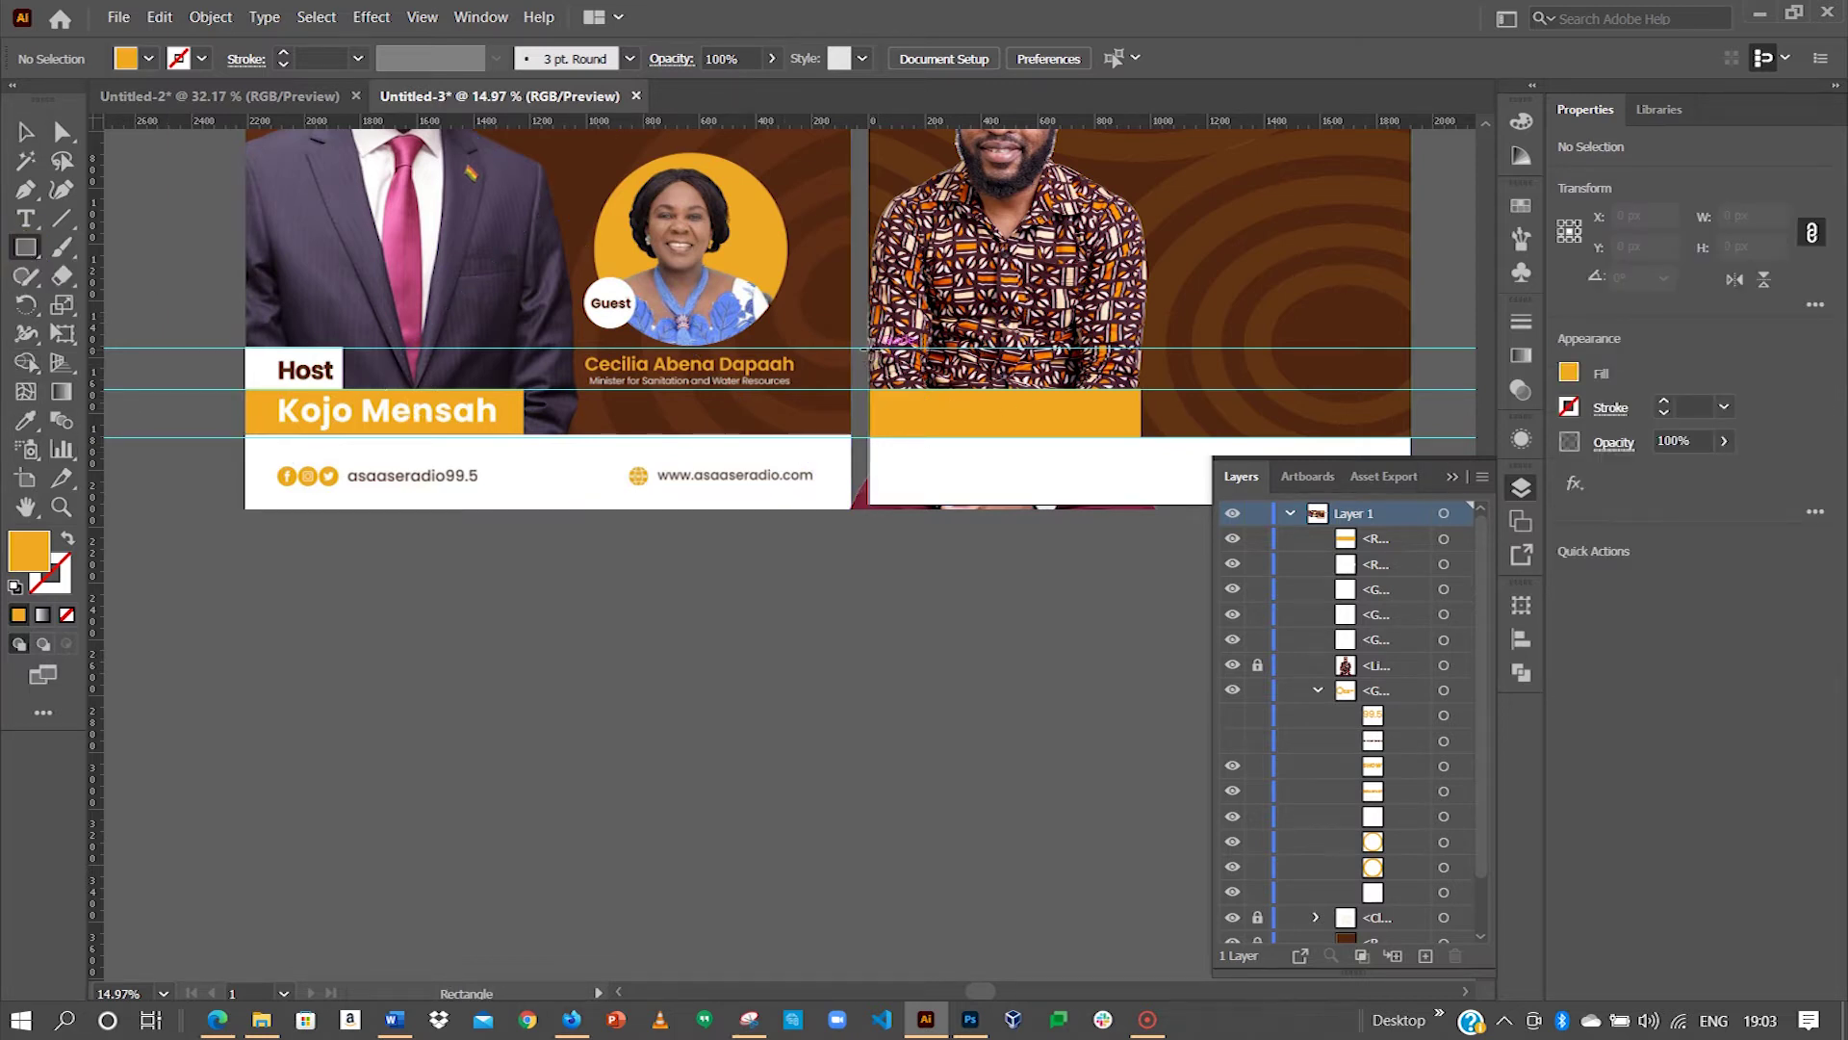
drag(863, 349, 998, 389)
click(25, 131)
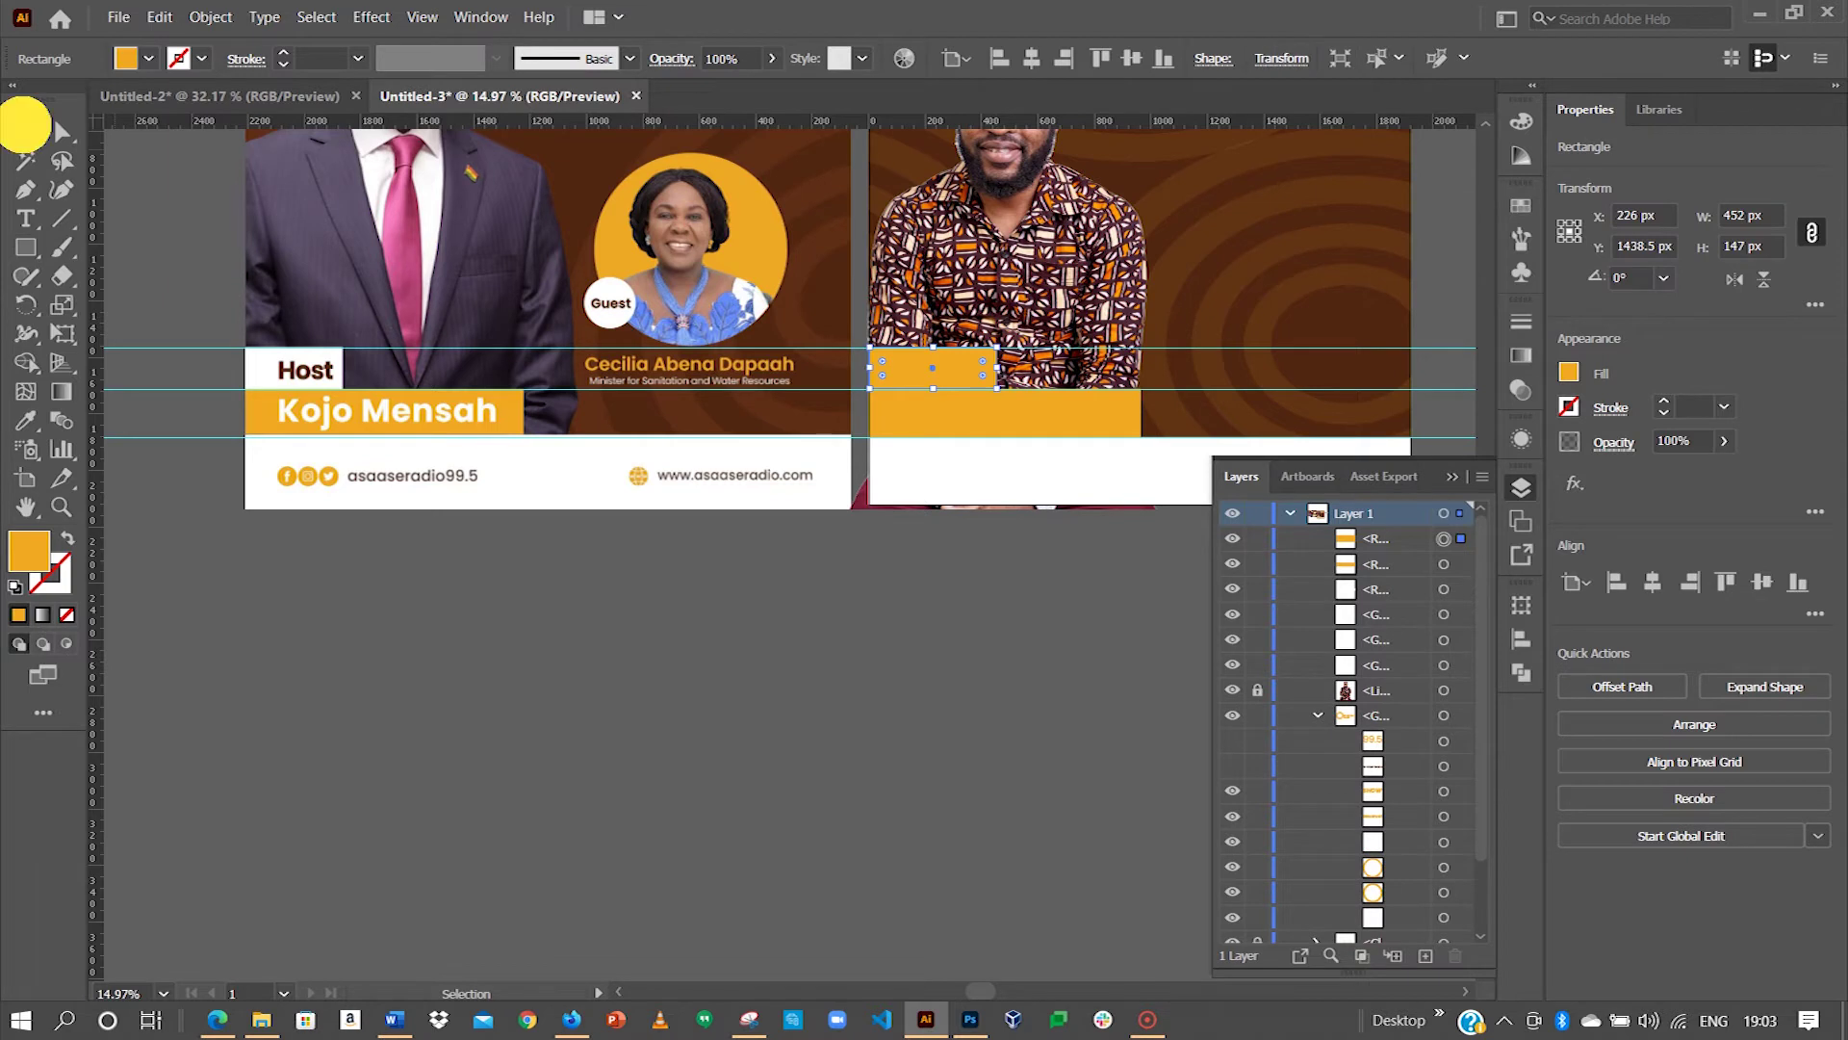
double_click(44, 540)
drag(705, 404, 633, 330)
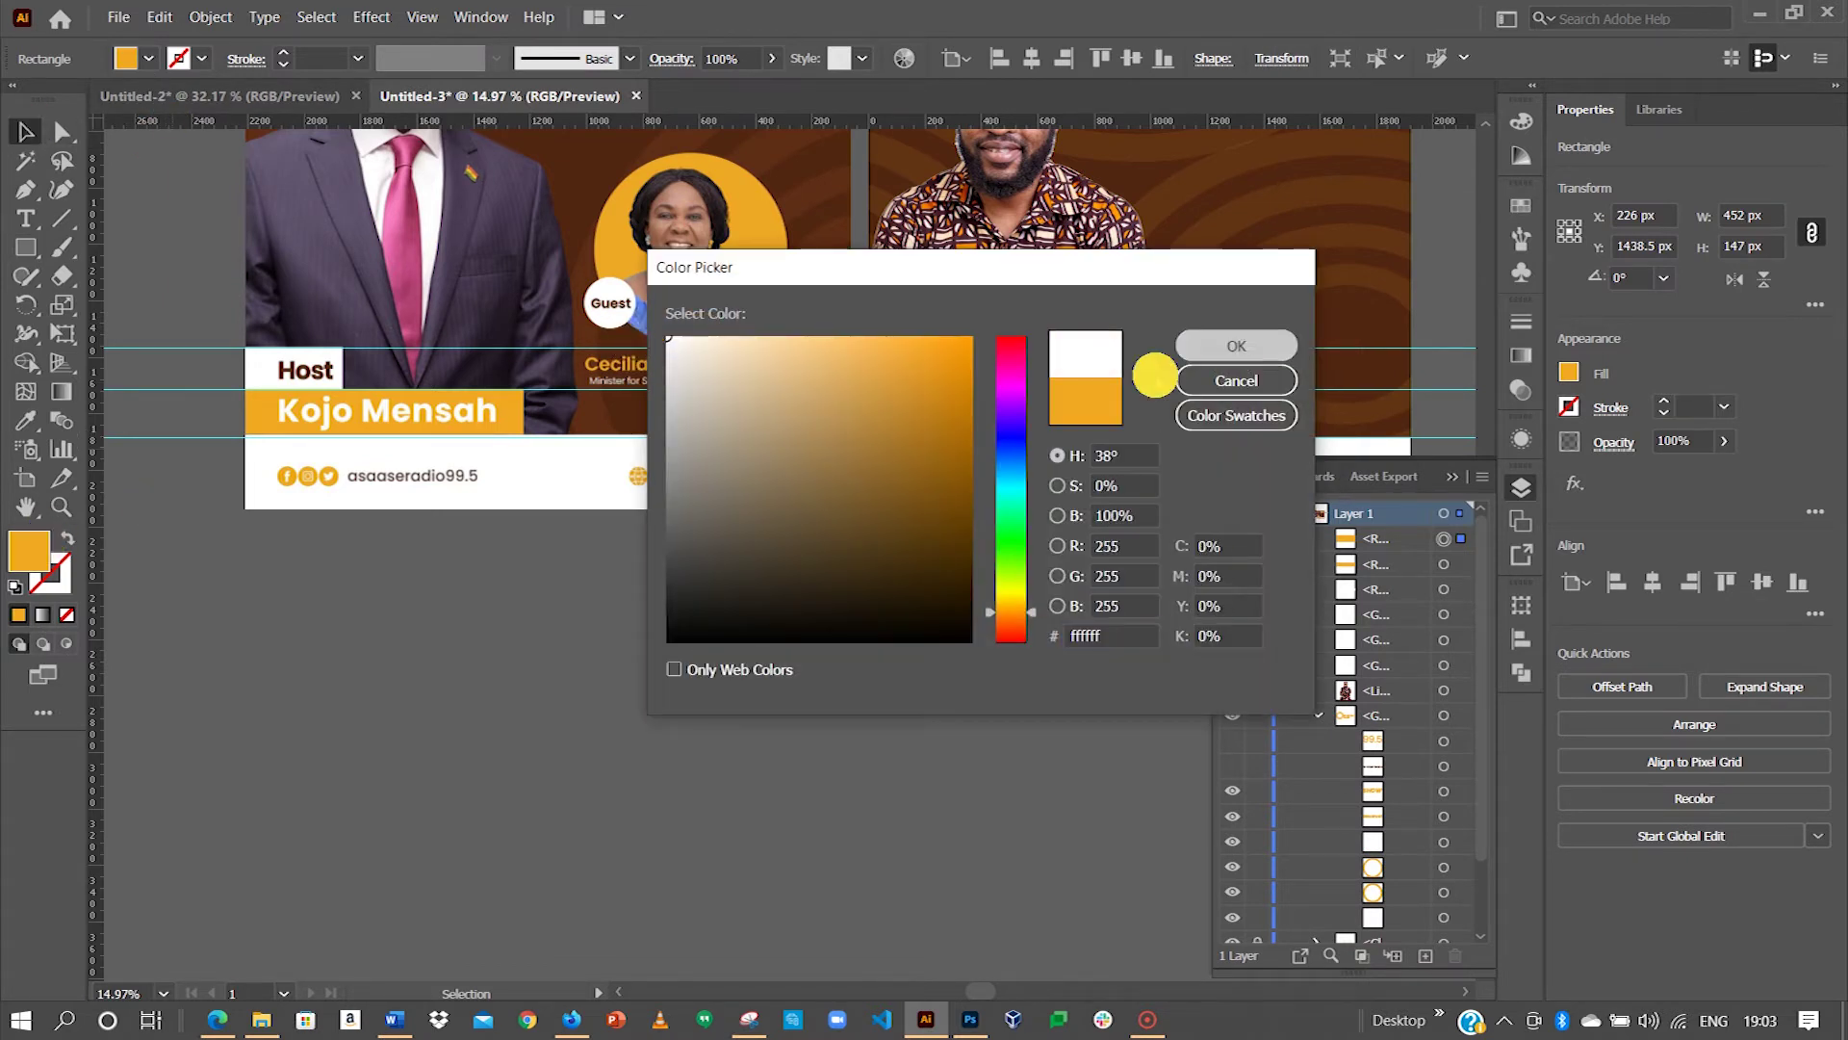
click(1236, 344)
click(981, 485)
Step: Pan and zoom the view toward the footer's social icons
key(space)
drag(1050, 399, 833, 474)
key(z)
key(space)
key(space)
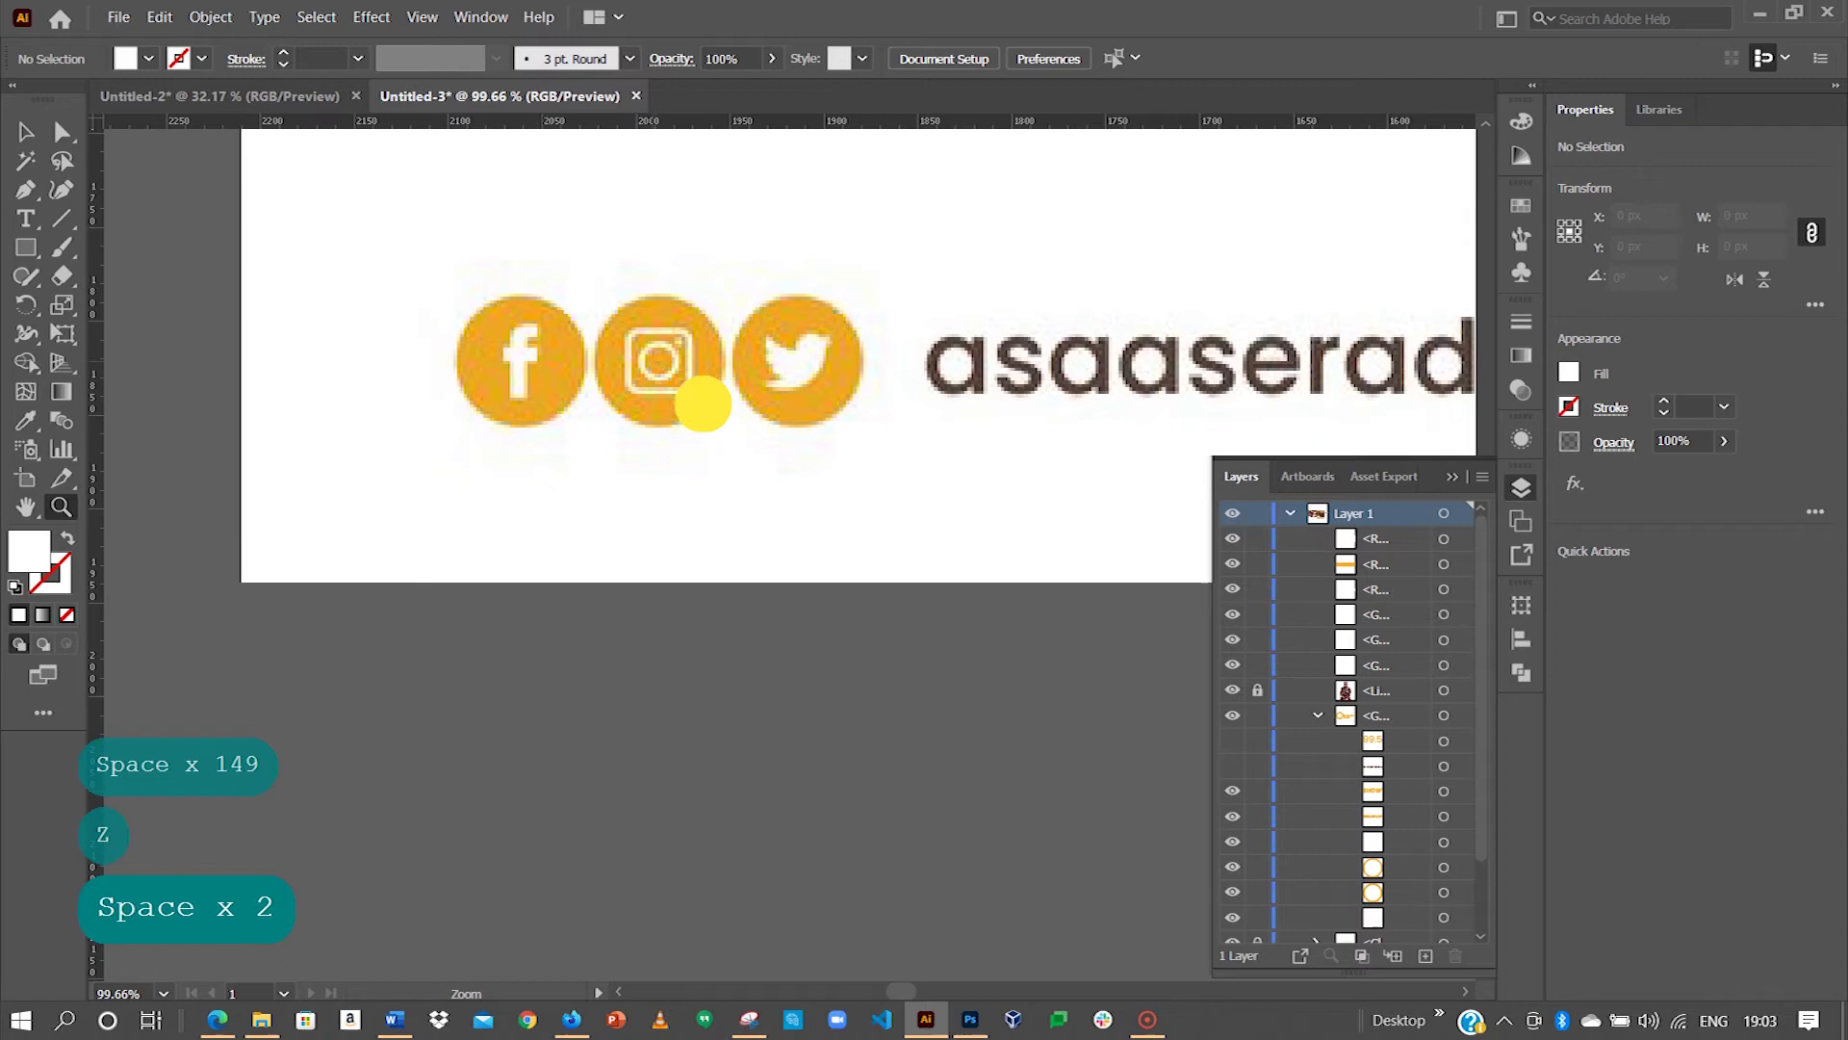
Step: Open facebook design.ai from the Bright Tutorials Facebook Icon folder
click(704, 385)
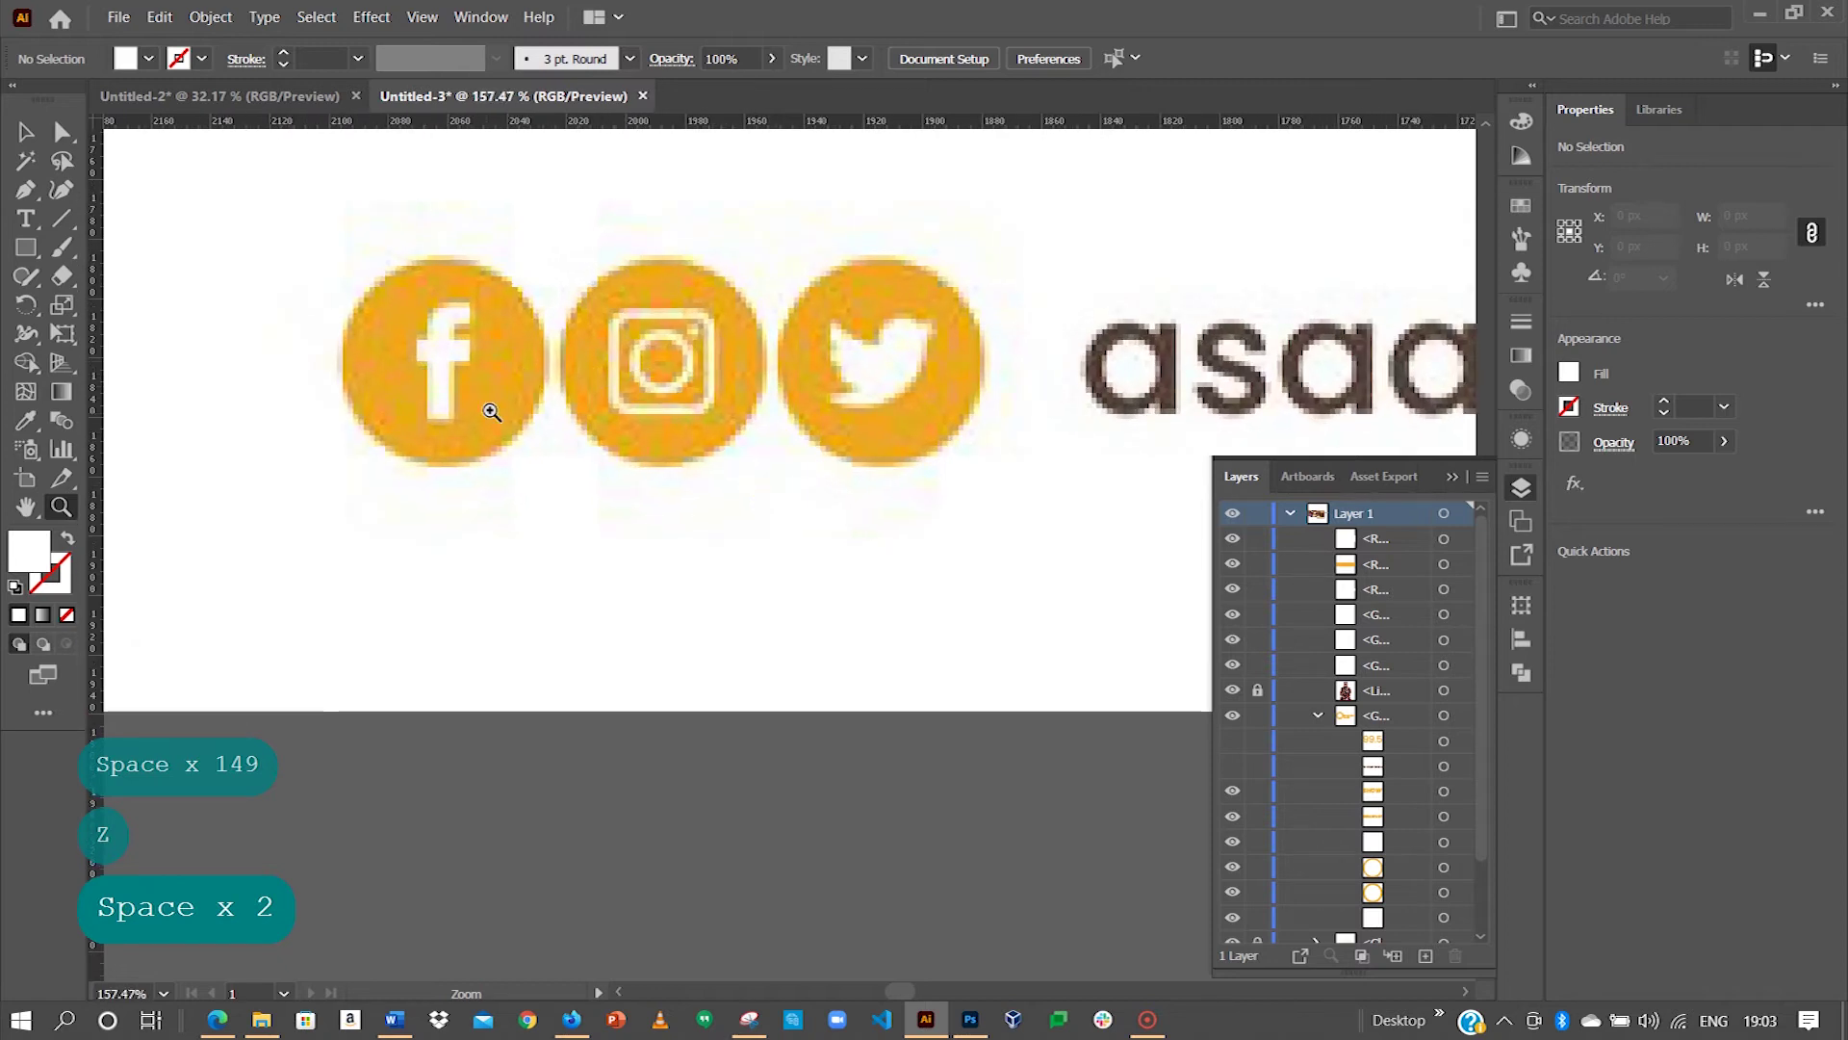
click(25, 132)
click(118, 17)
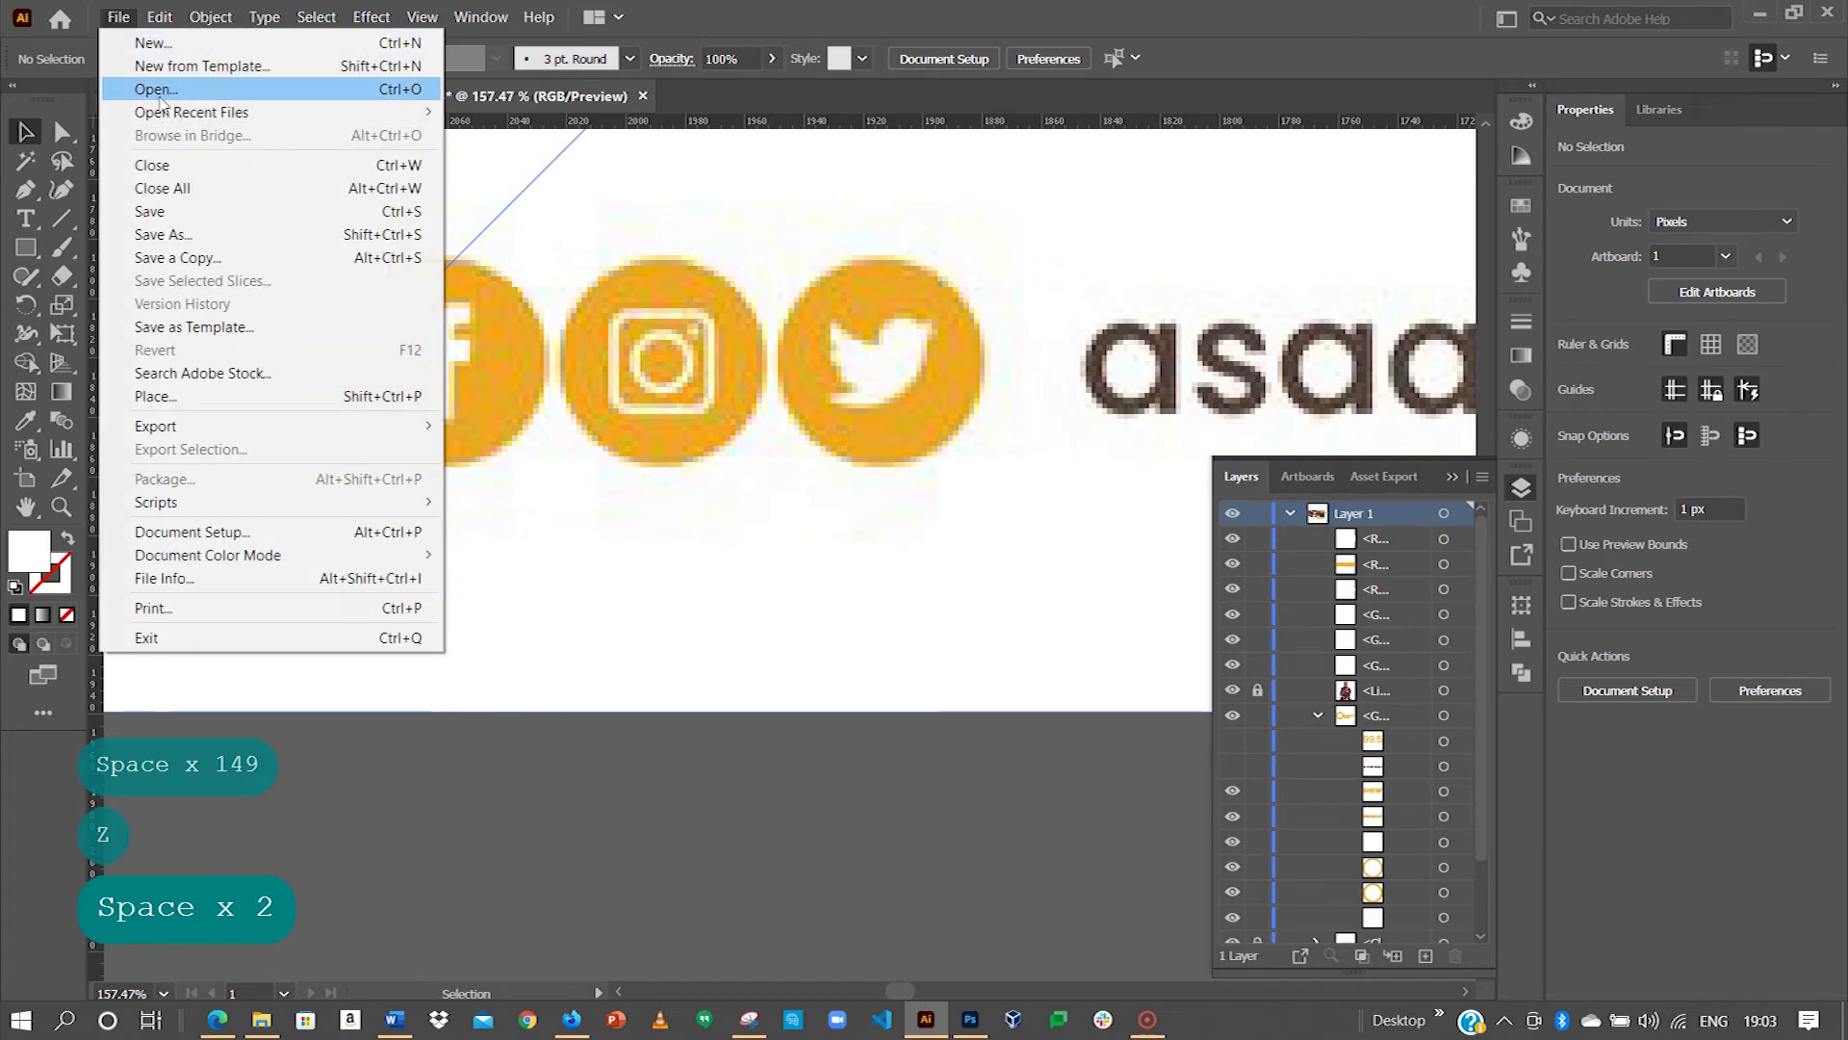
click(157, 90)
key(b)
double_click(785, 312)
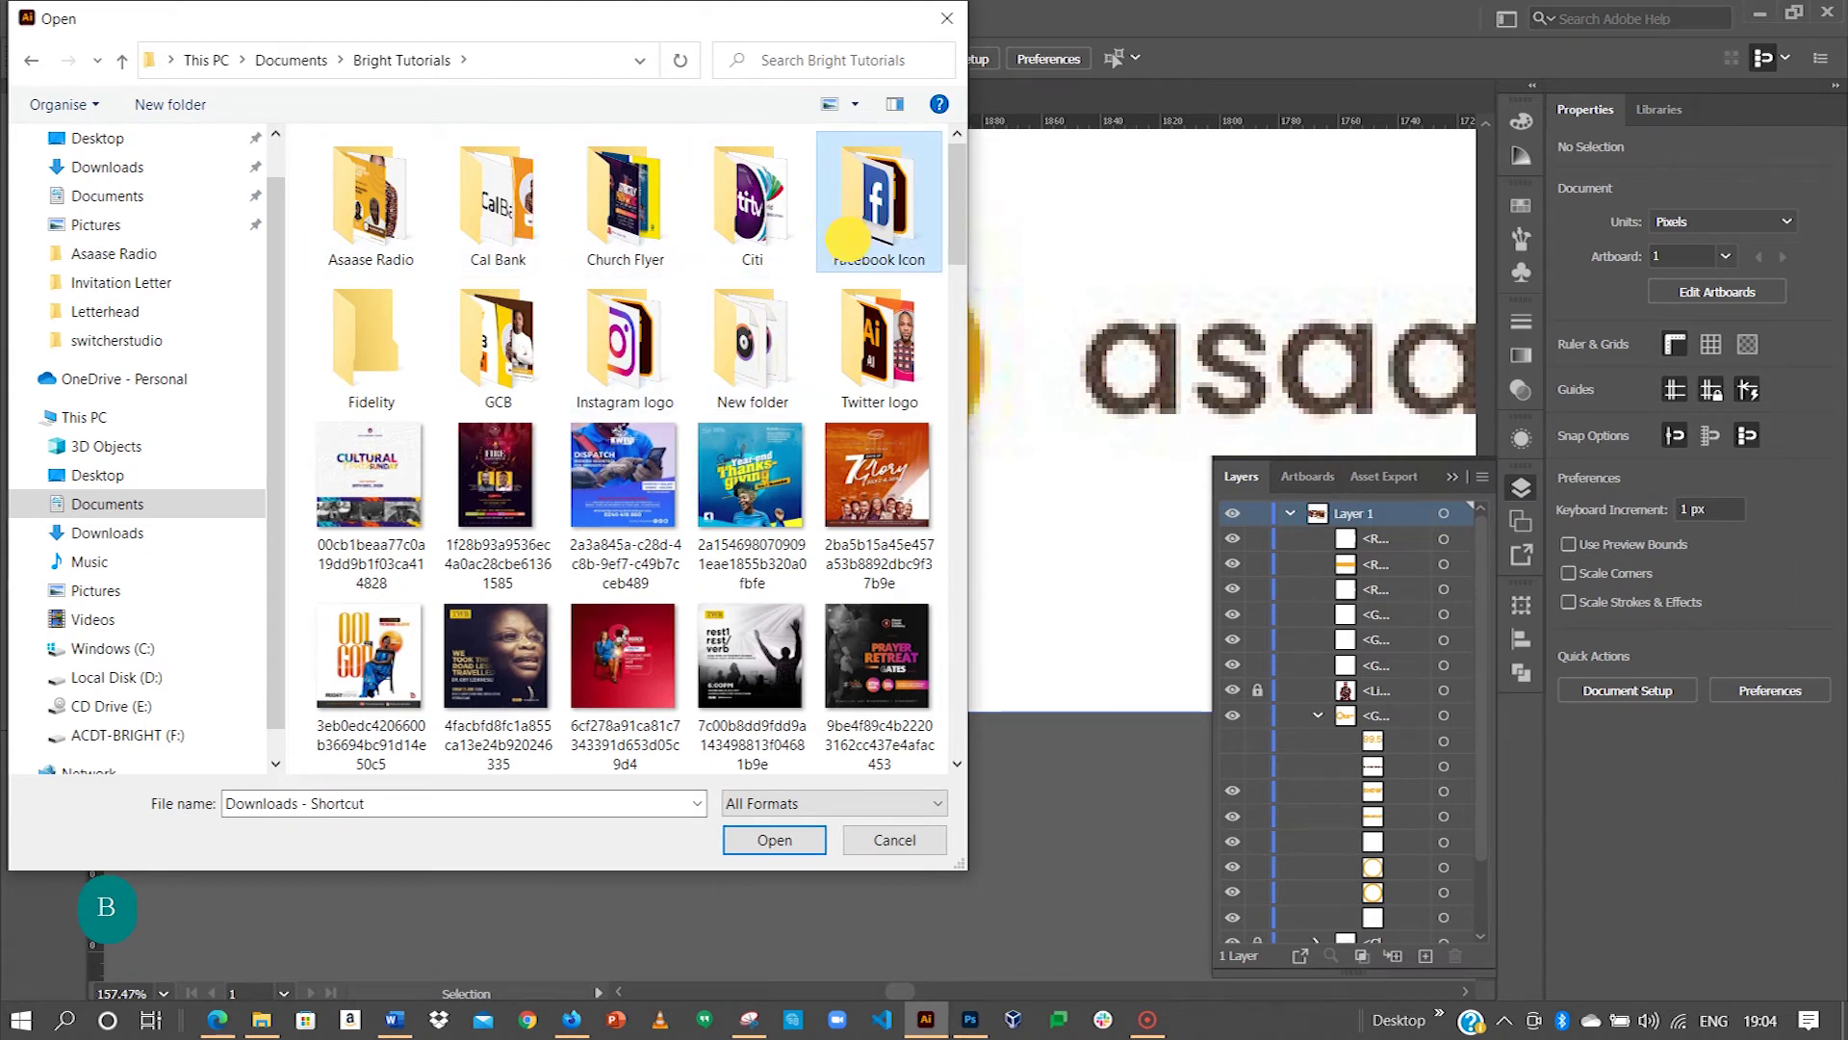
double_click(877, 207)
click(504, 229)
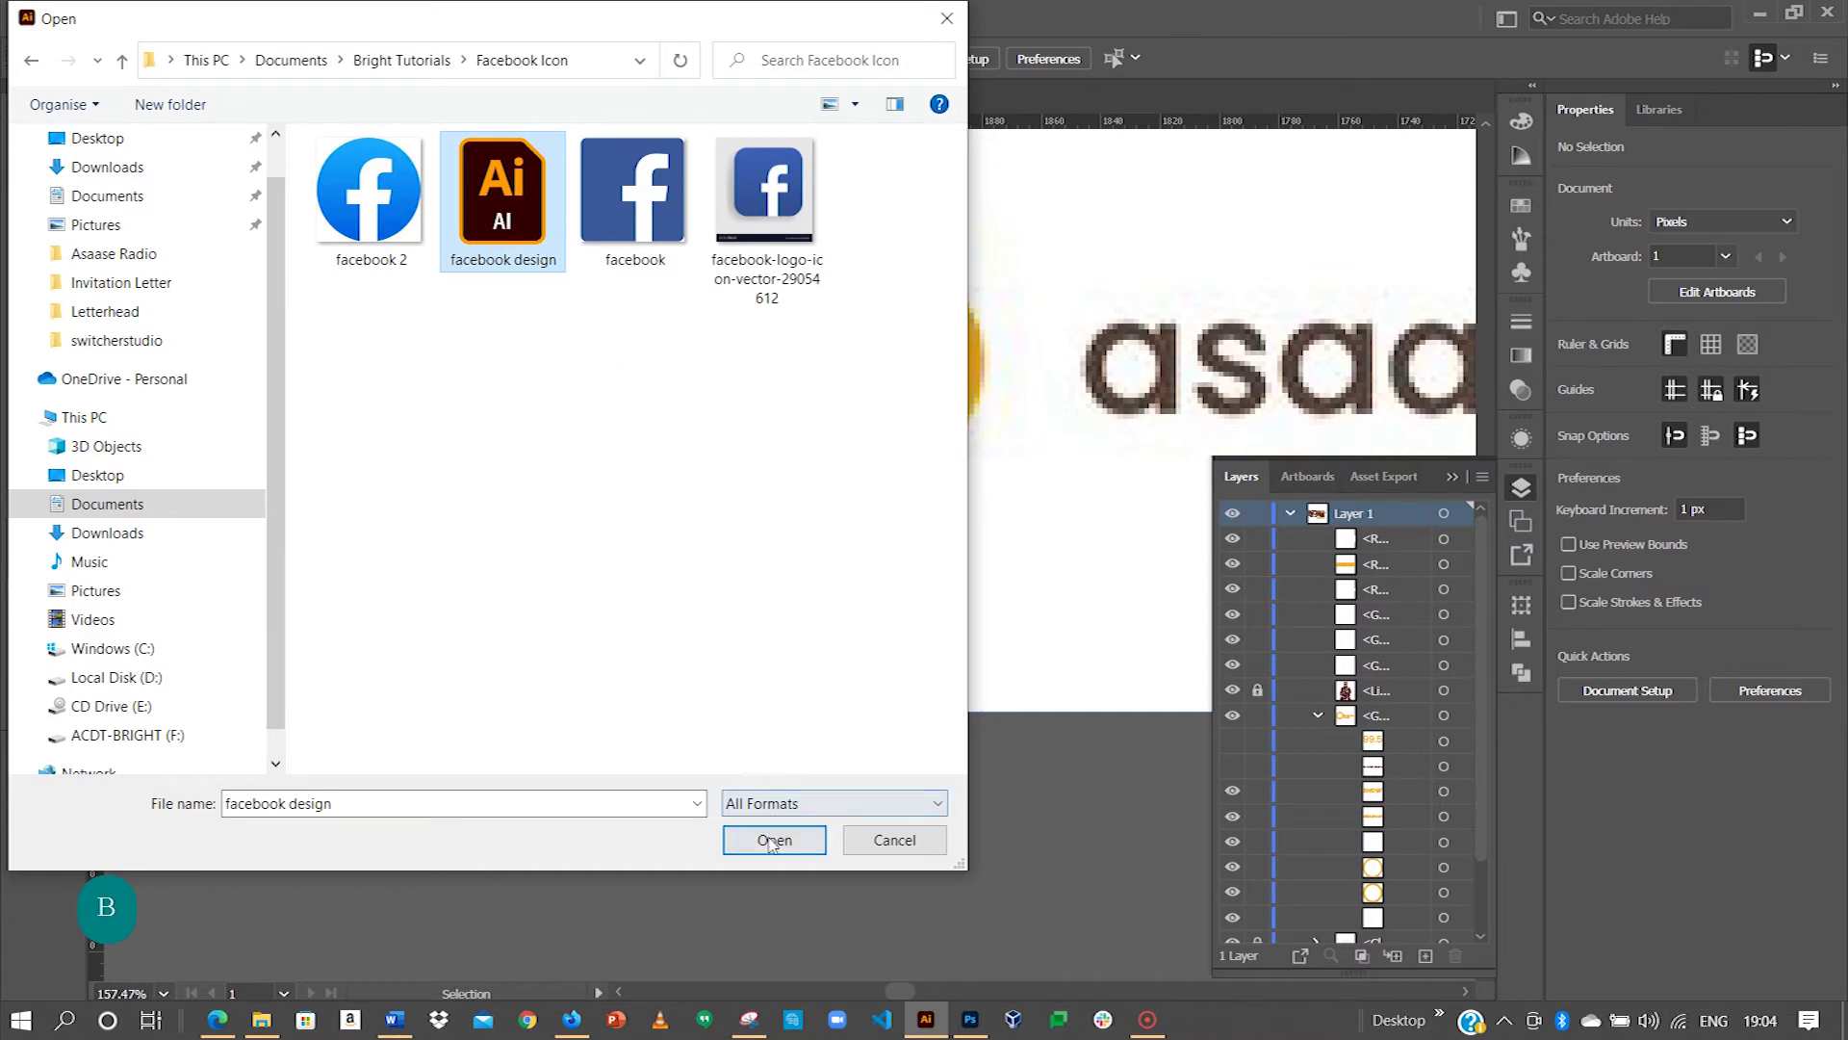
click(772, 840)
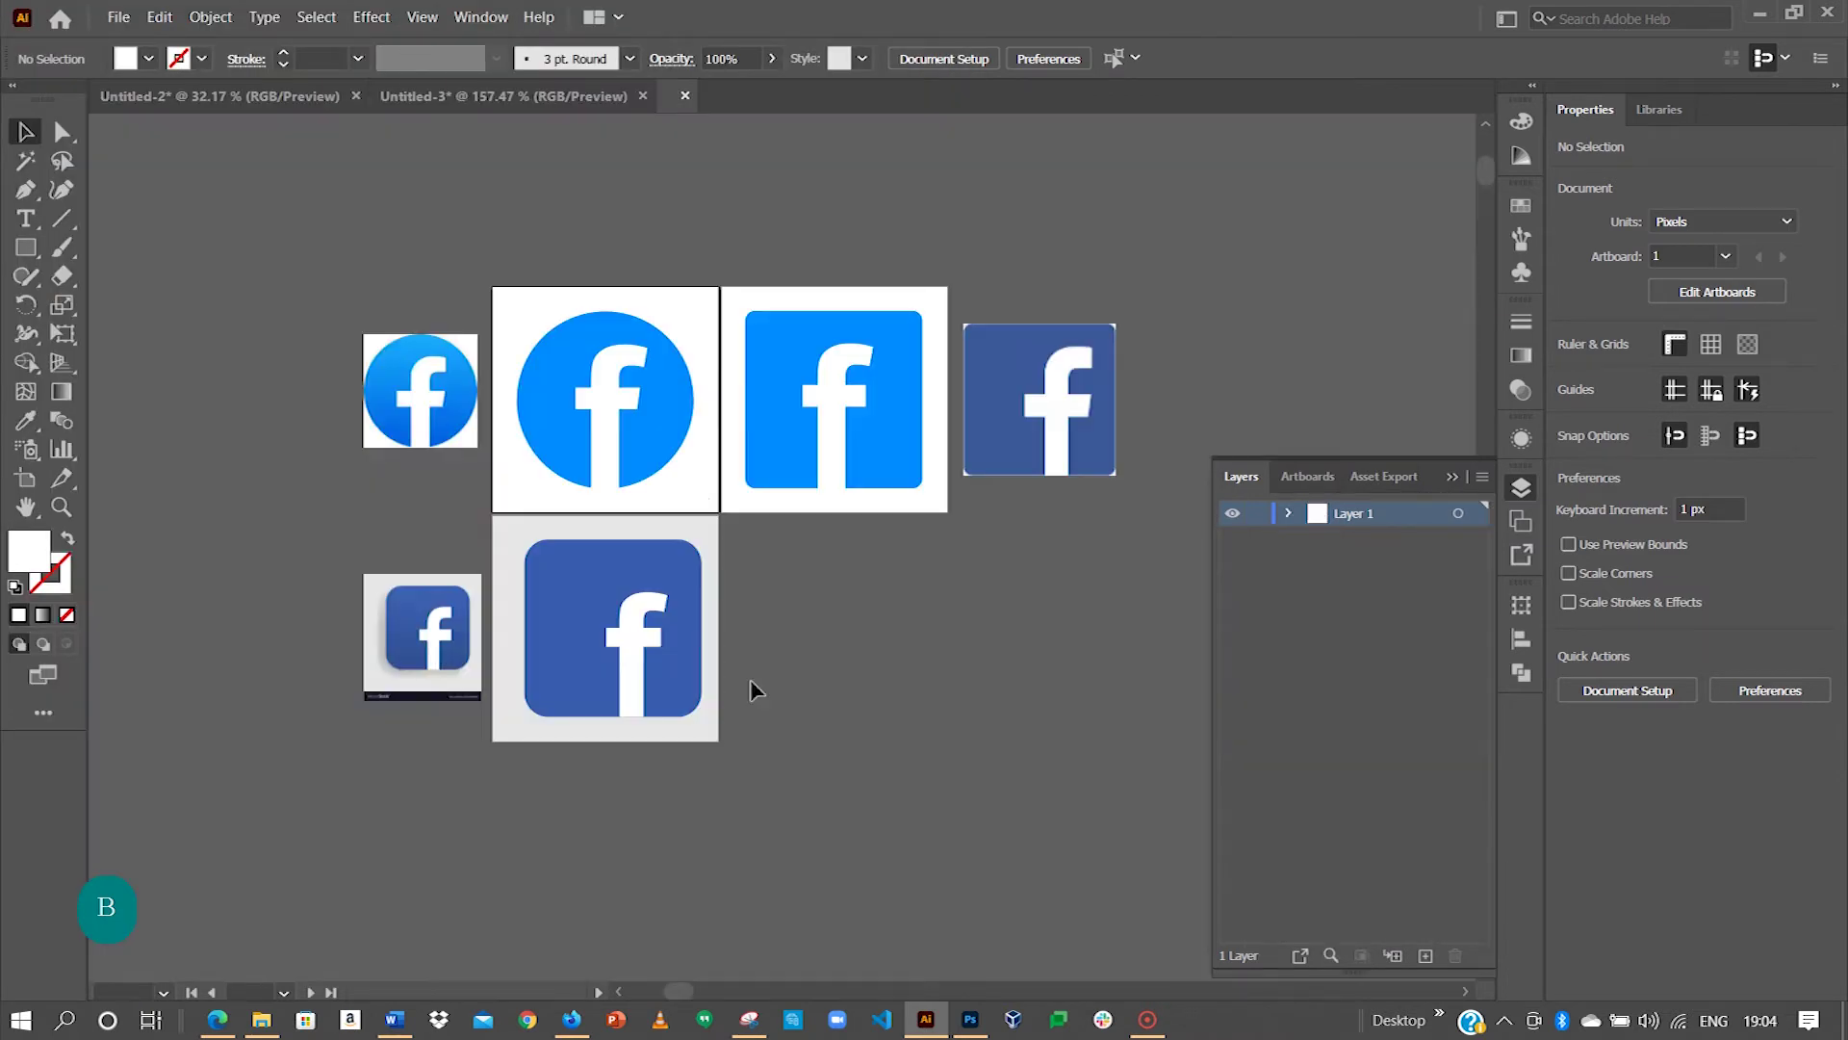
Step: Cancel a stray Open dialog, then open facebook design.ai again from the flyer
click(119, 16)
click(140, 87)
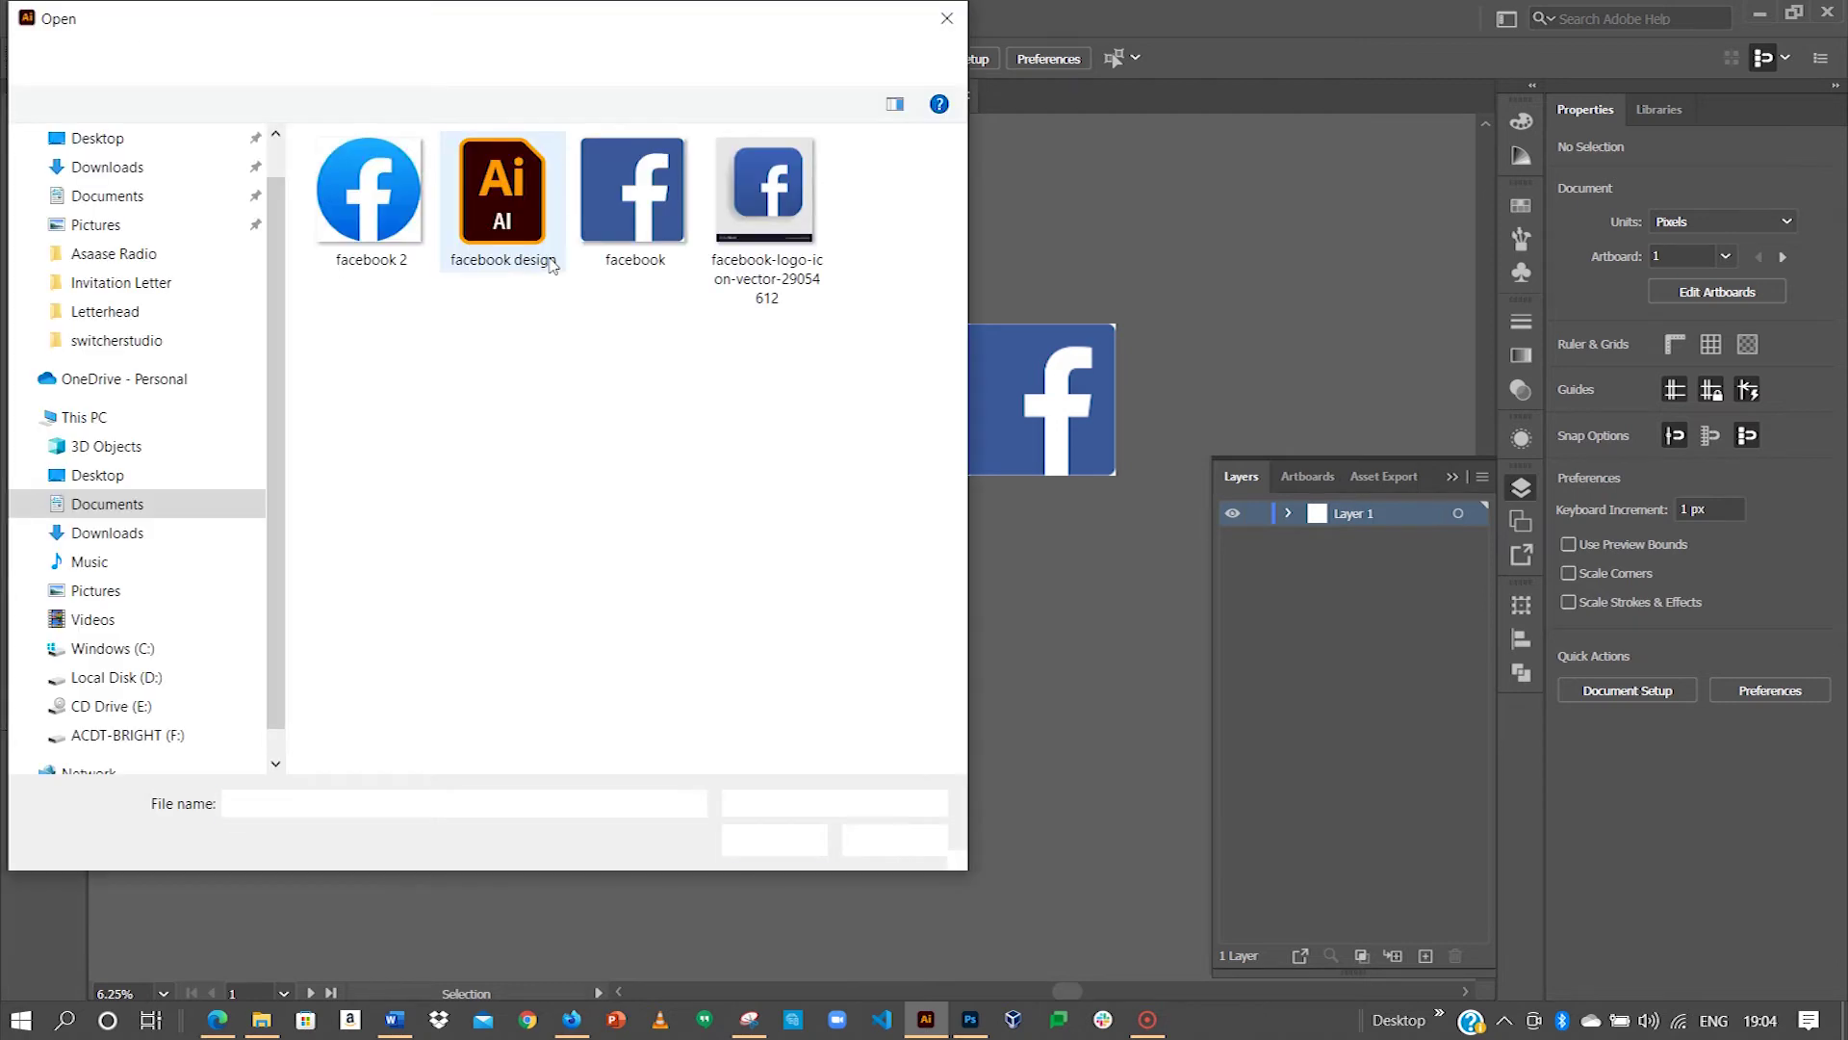
click(947, 18)
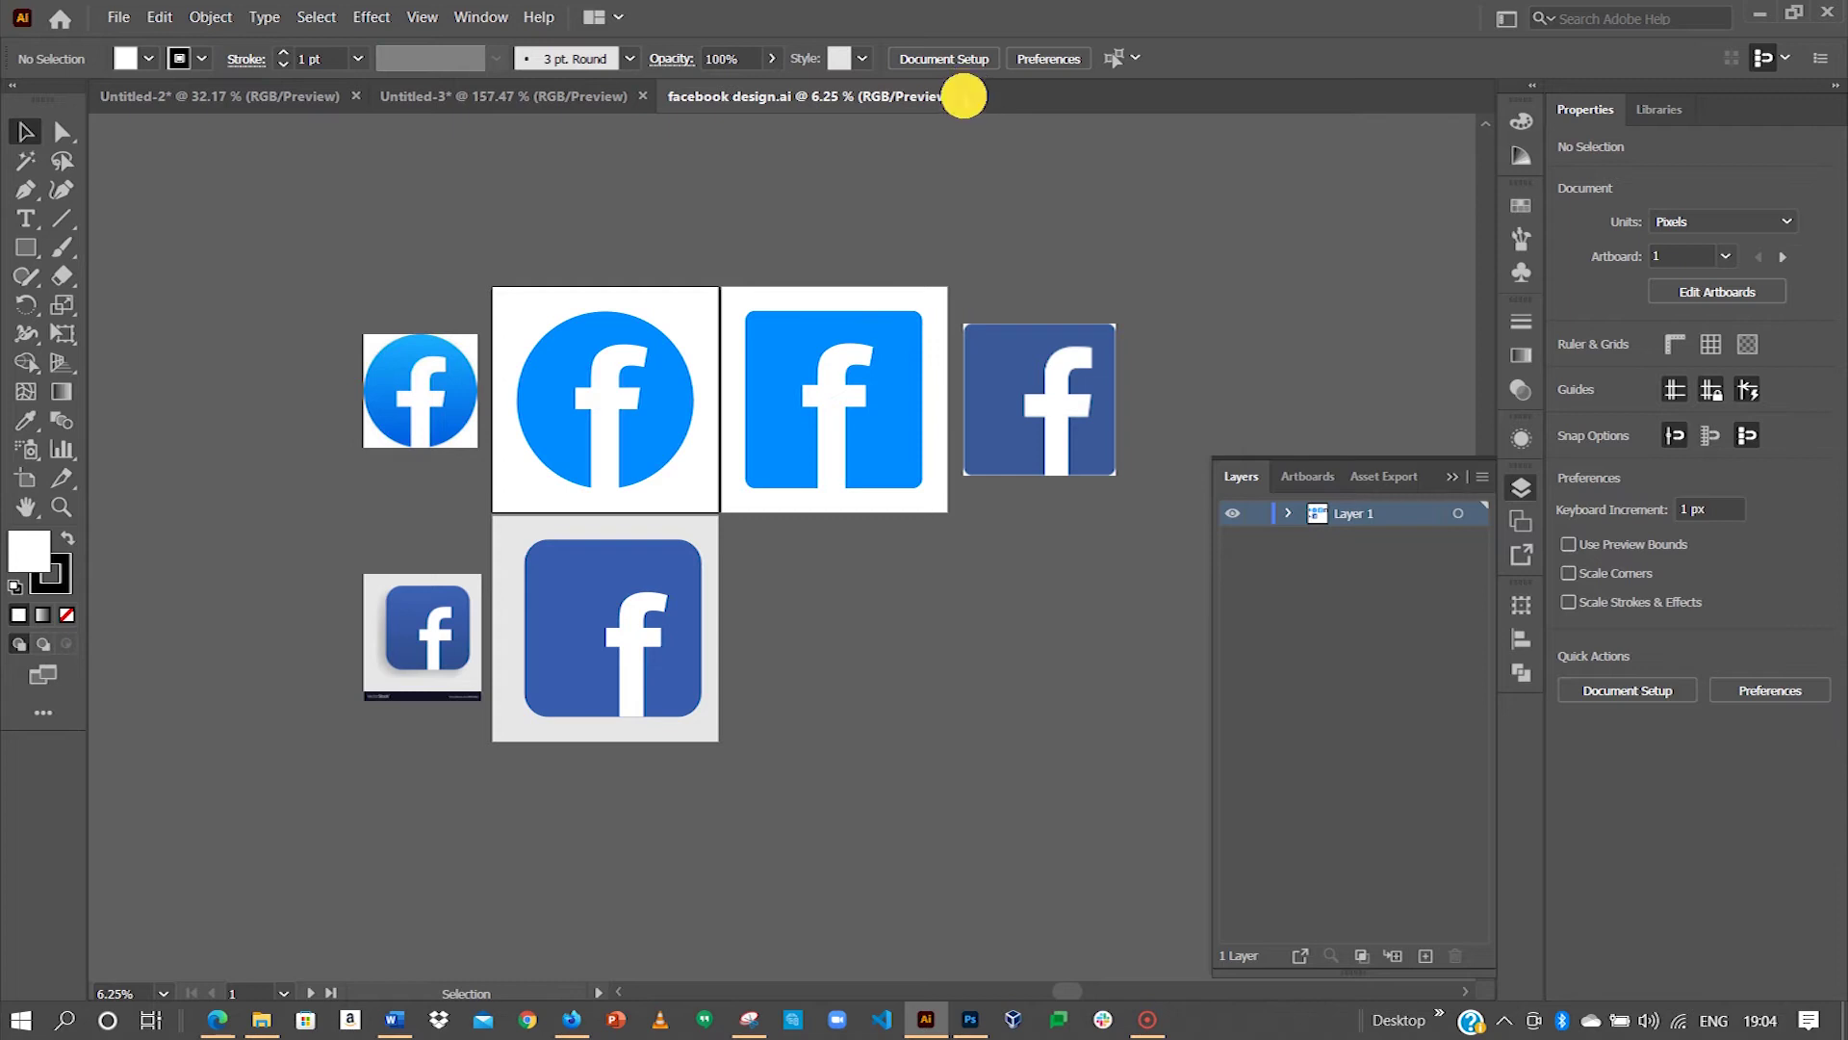
click(964, 97)
click(118, 18)
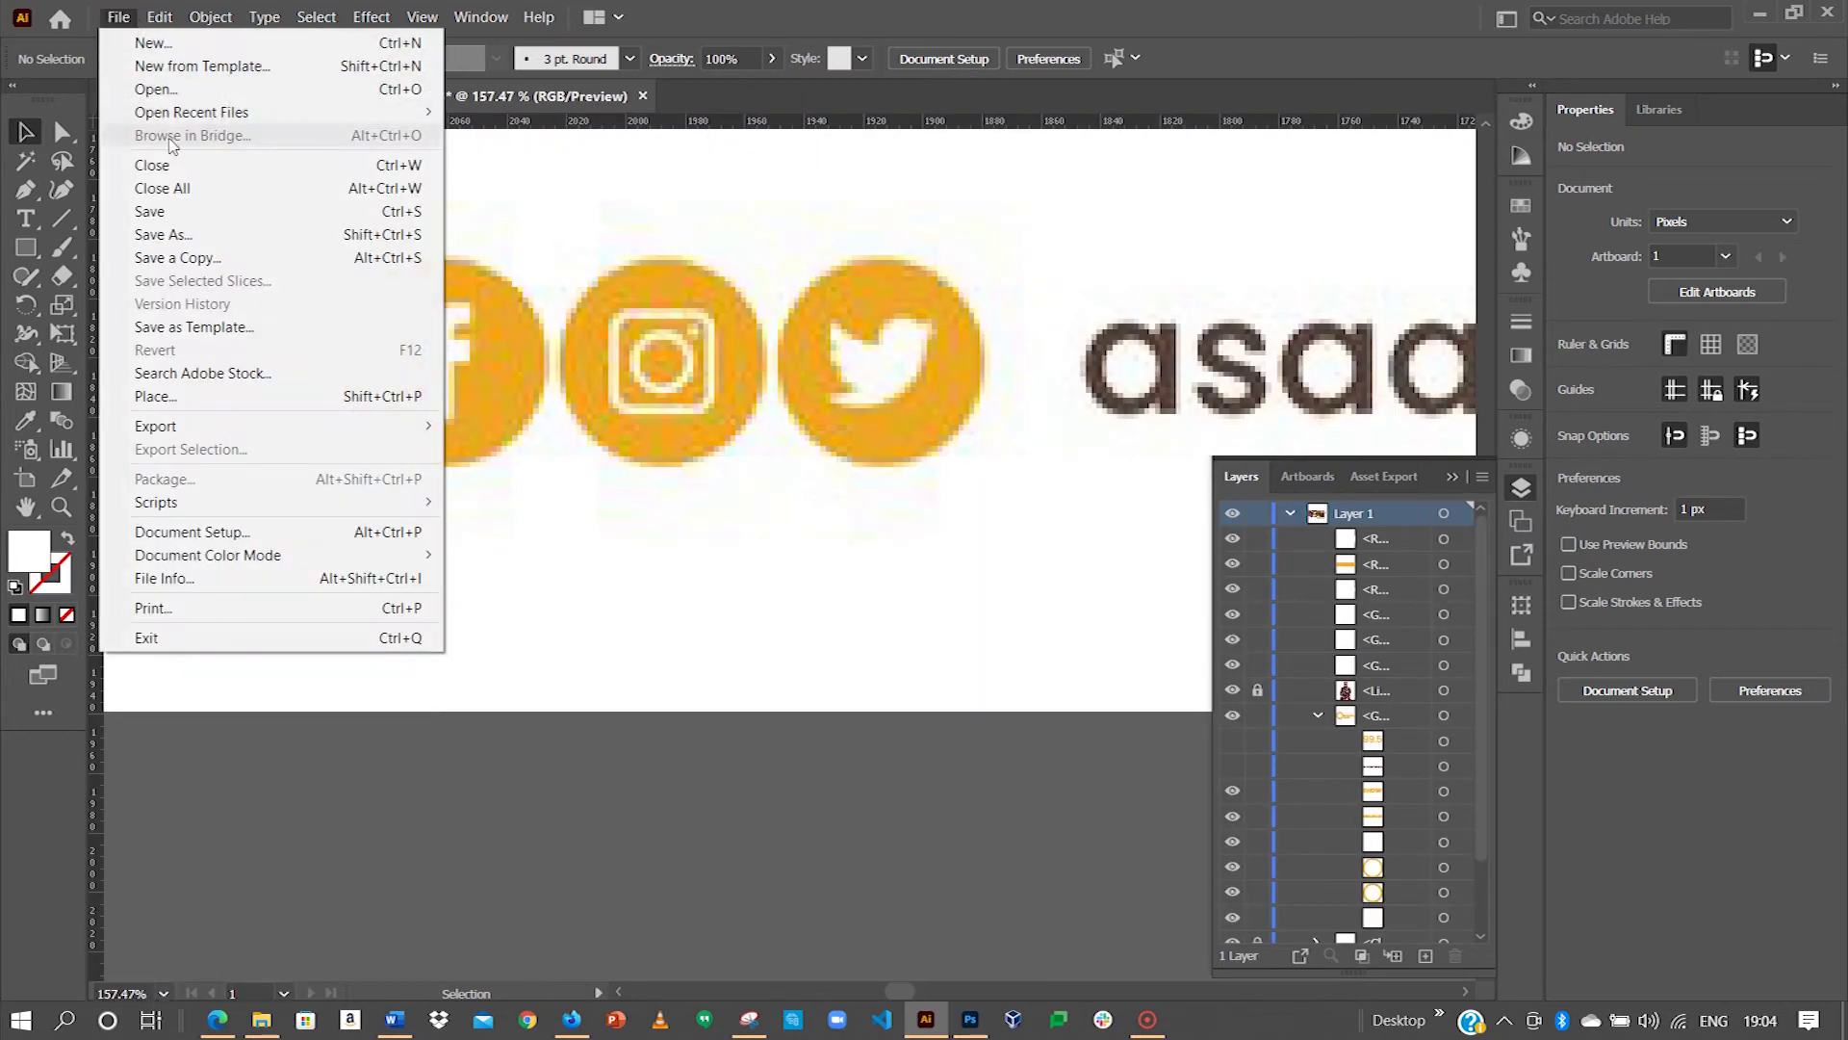
click(164, 88)
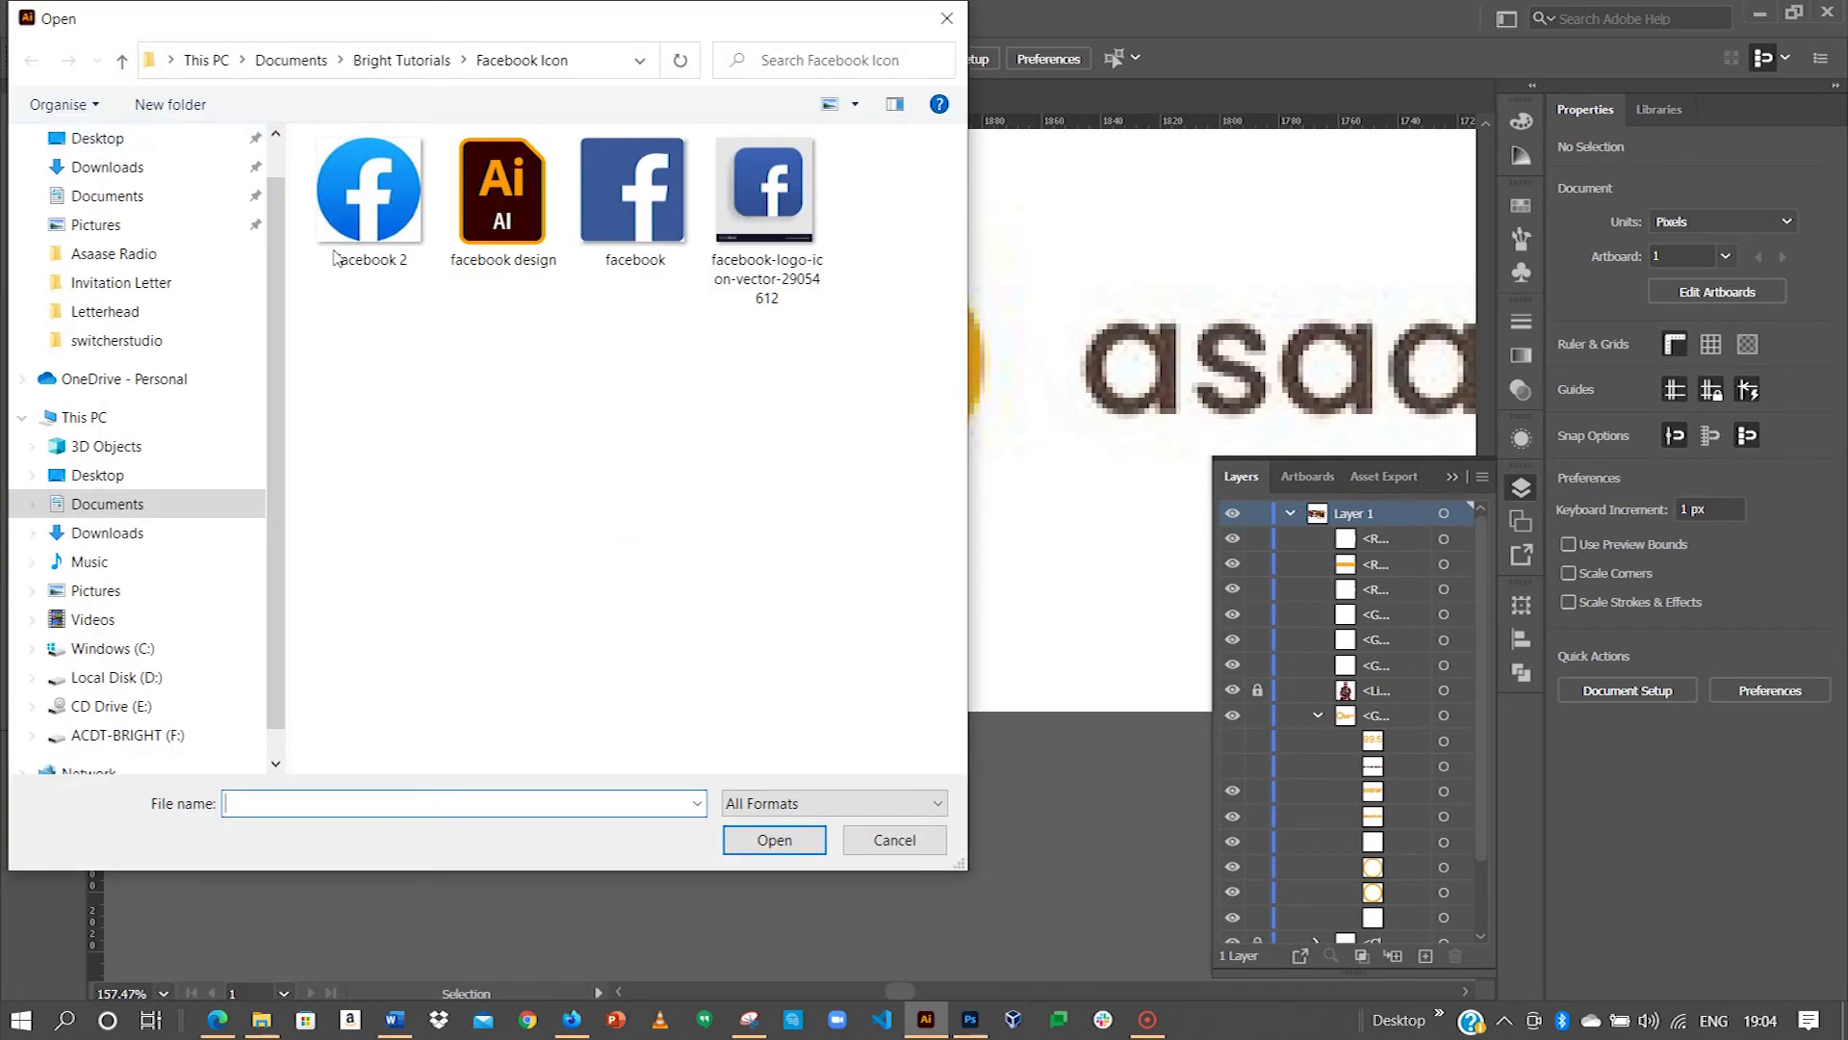
click(500, 214)
click(760, 839)
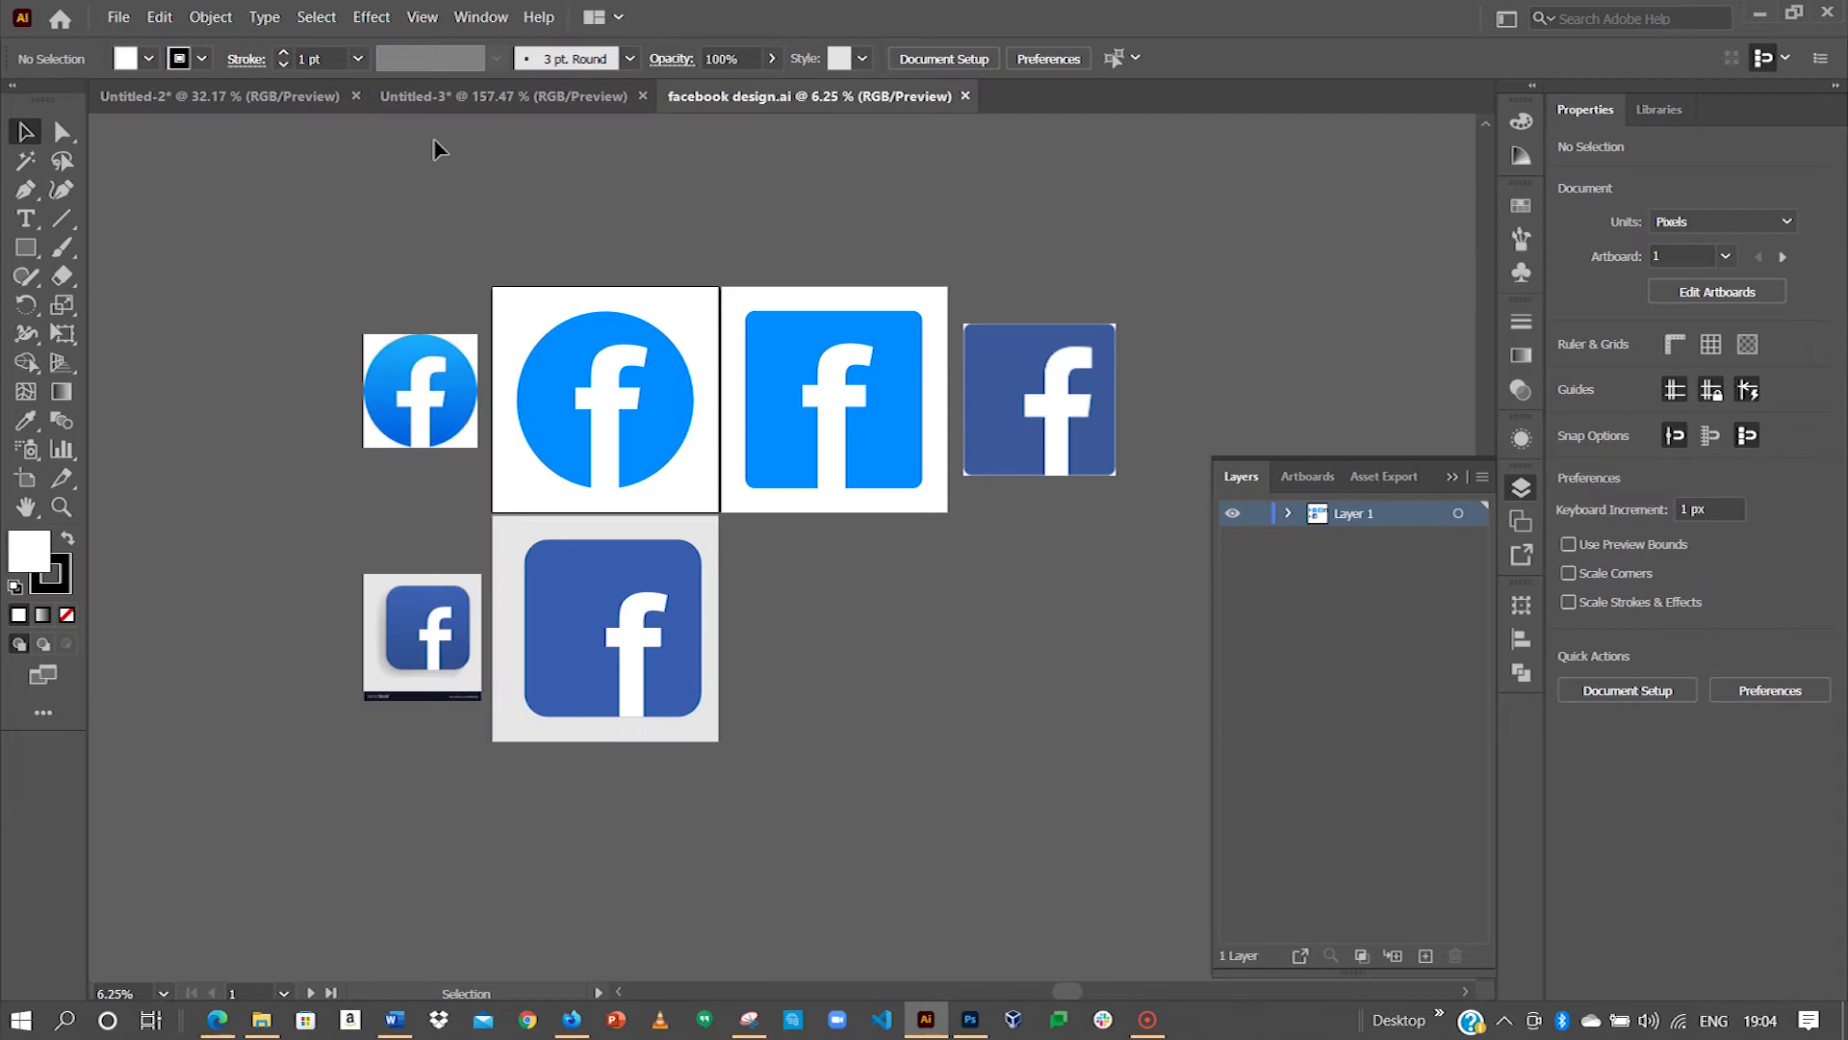
Step: Open Instagram Logo.ai from the Bright Tutorials Instagram logo folder
click(118, 16)
click(637, 94)
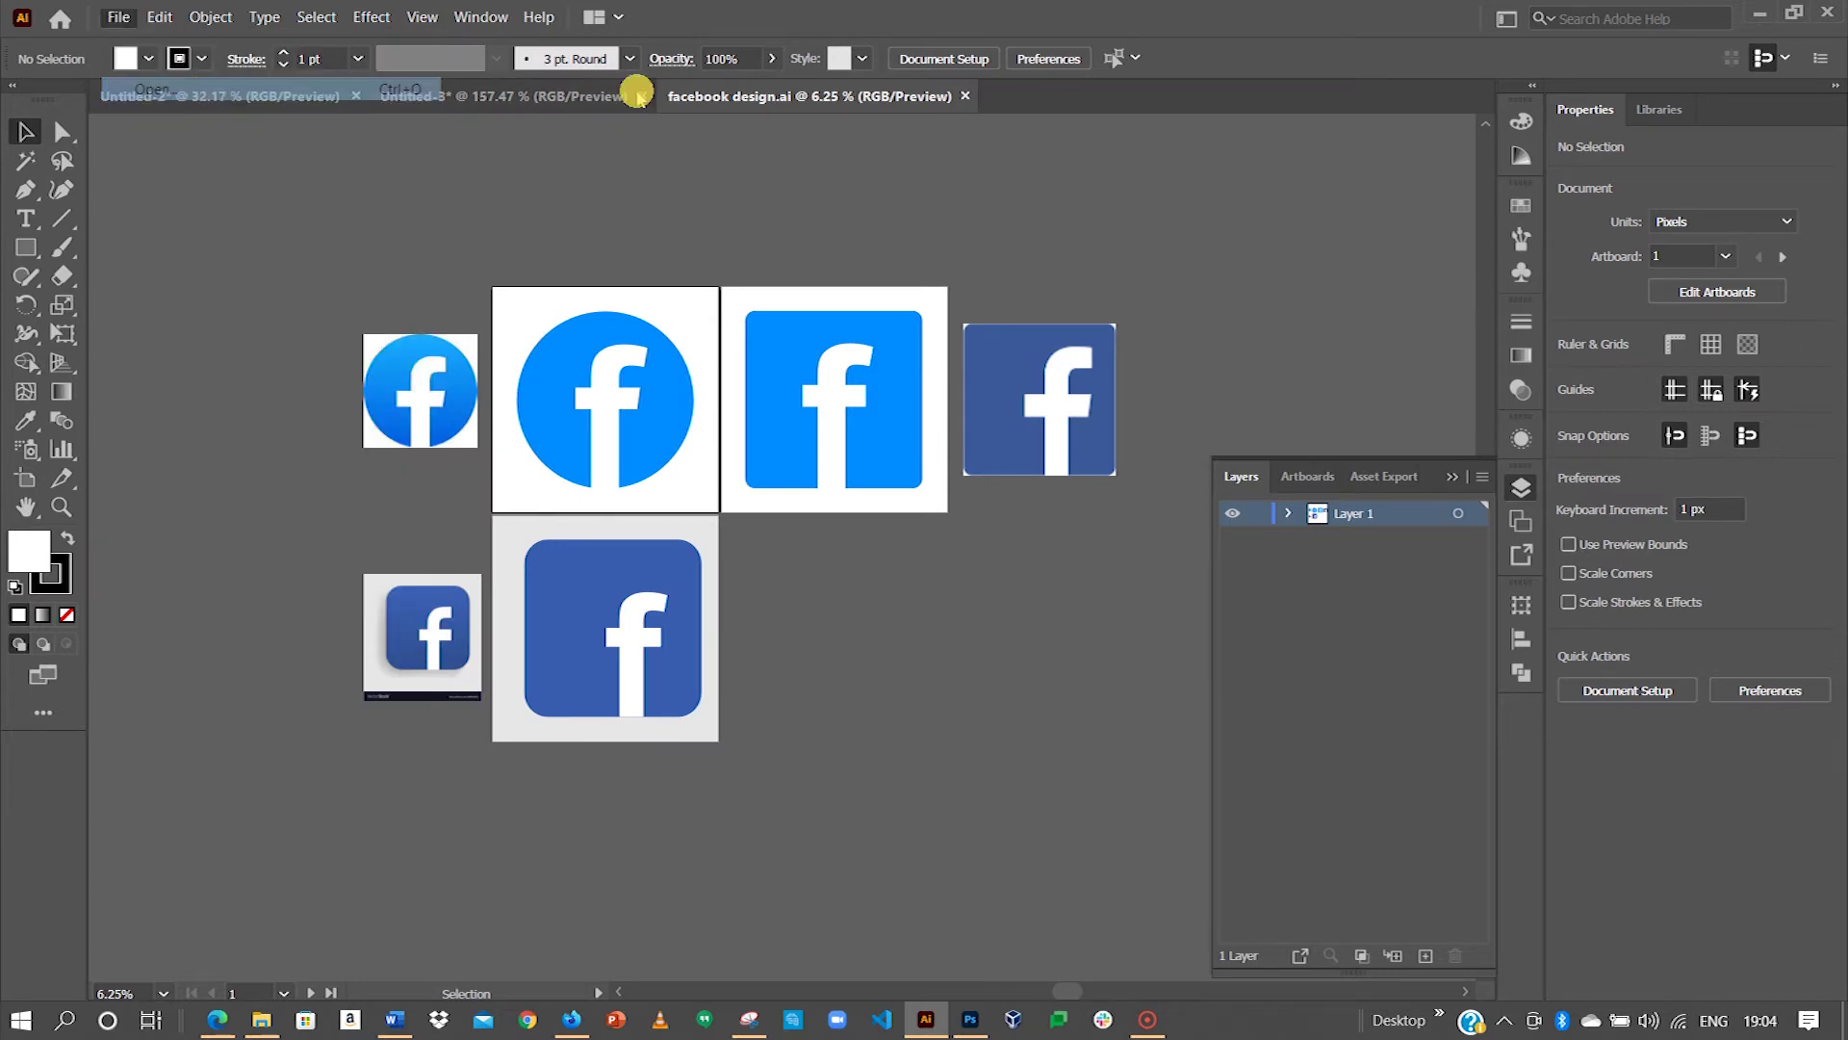
click(440, 61)
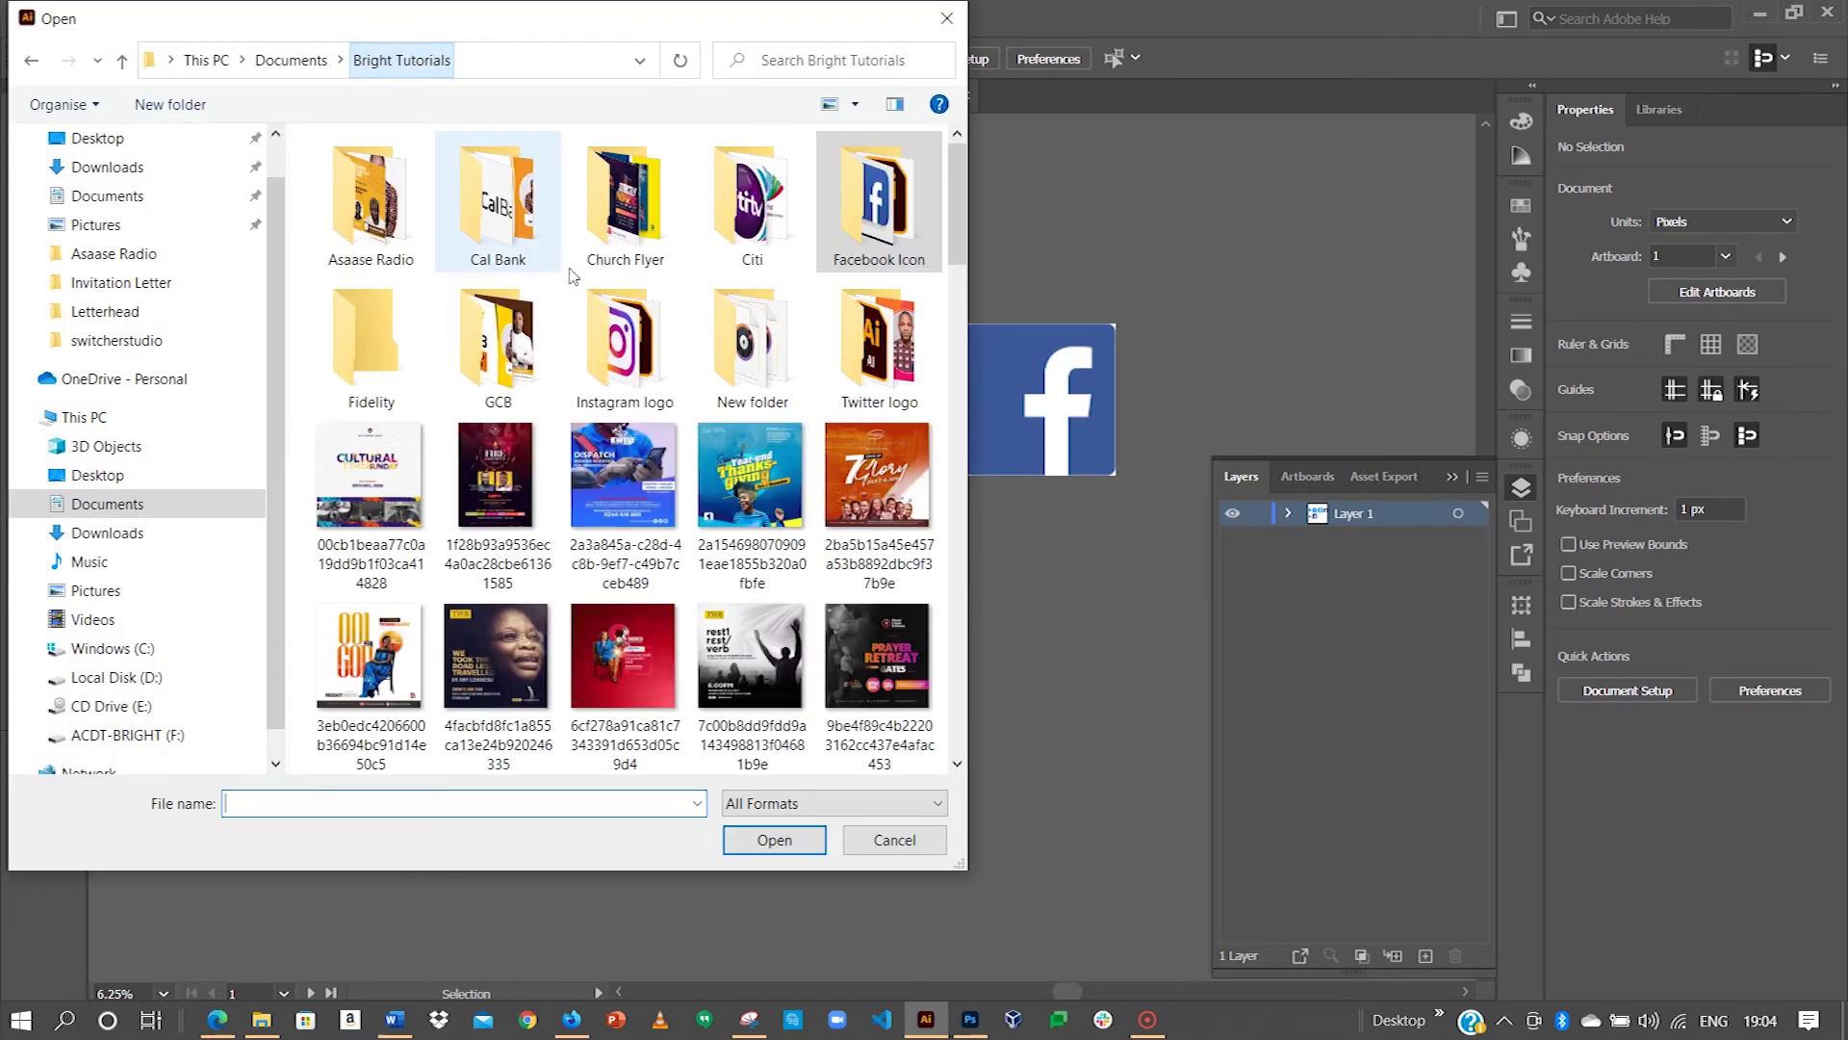
click(597, 366)
double_click(596, 366)
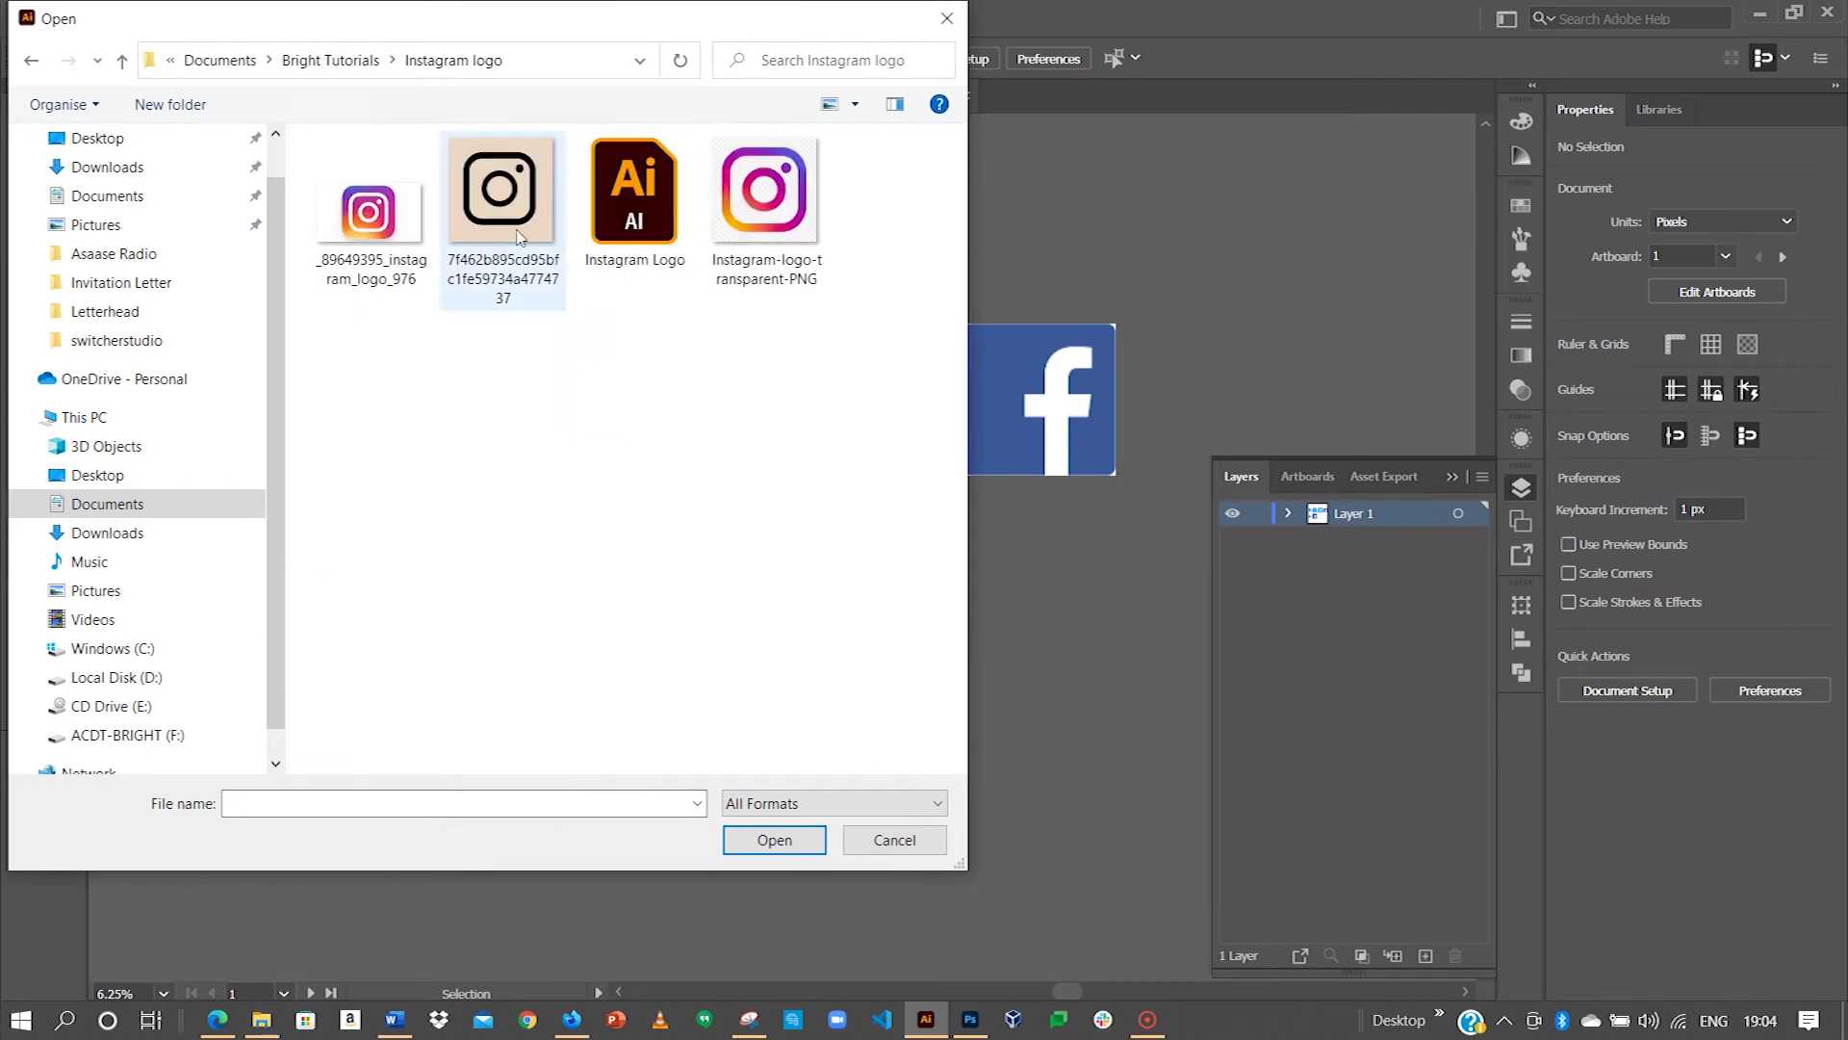
click(626, 202)
click(775, 839)
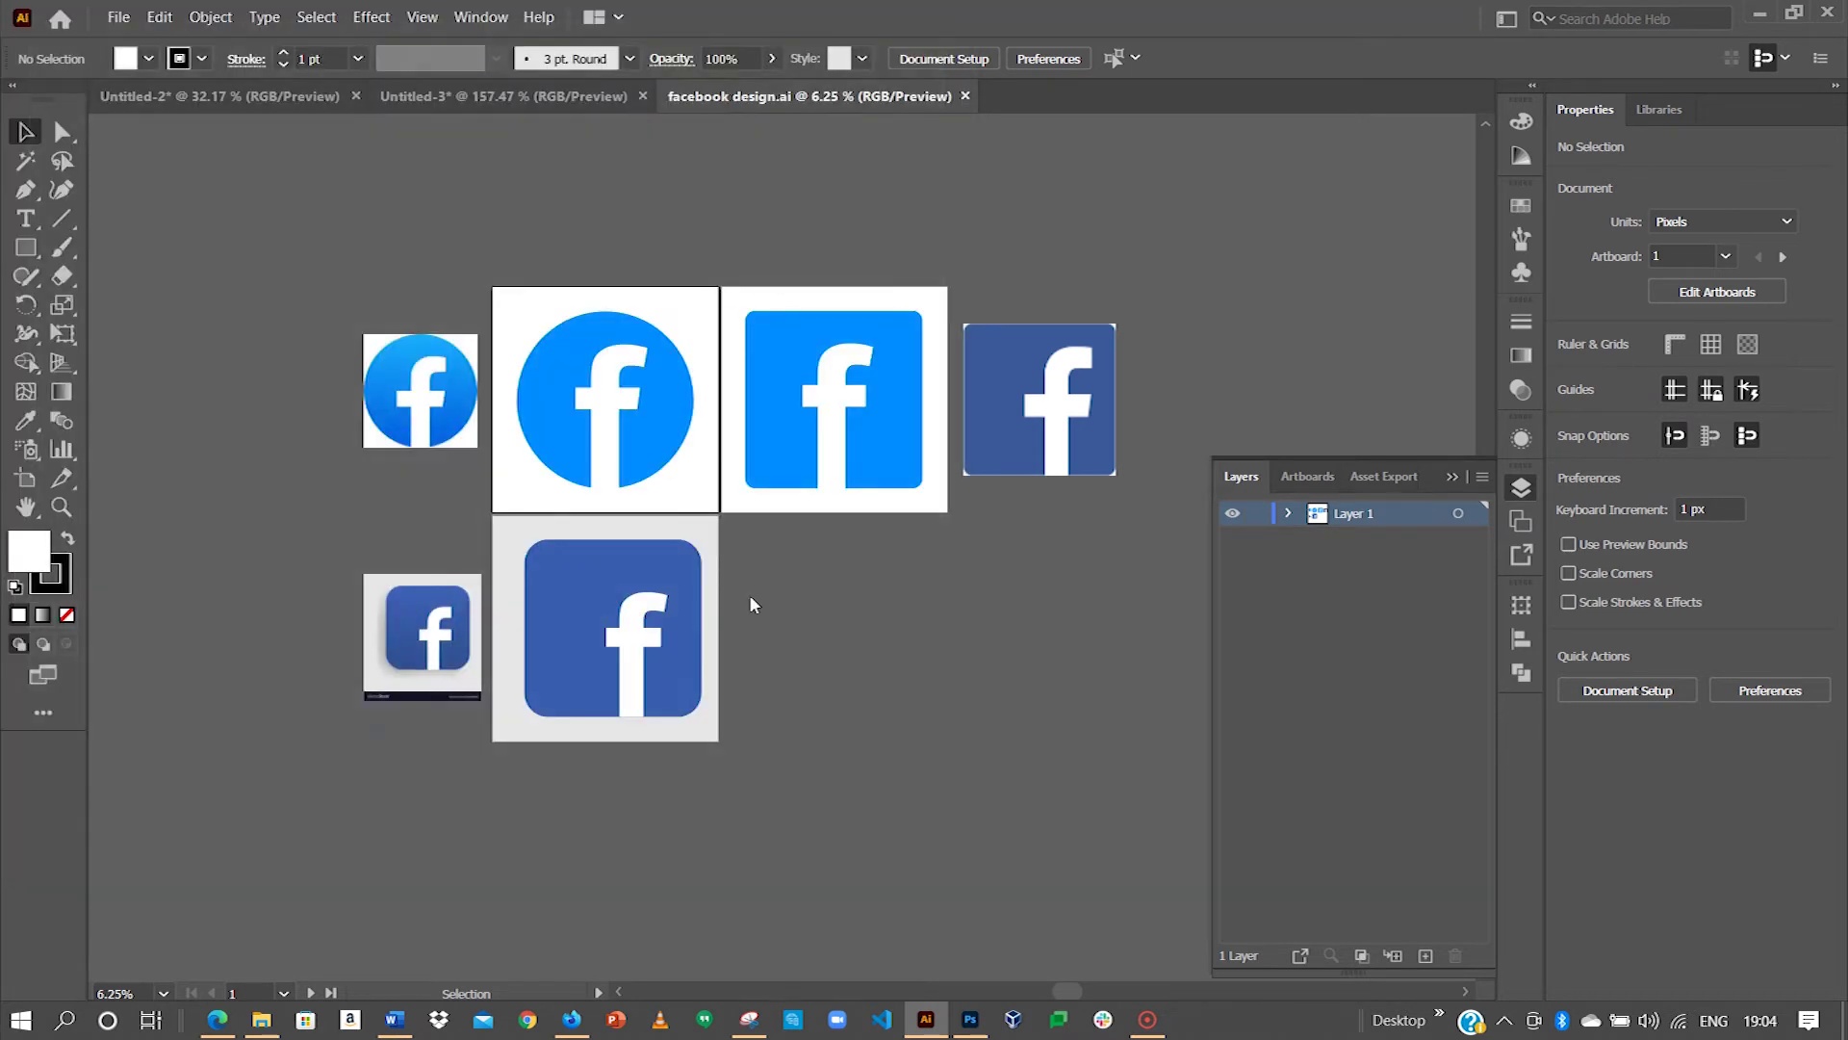
Step: Open Twitter.ai from the Bright Tutorials Twitter logo folder
click(110, 21)
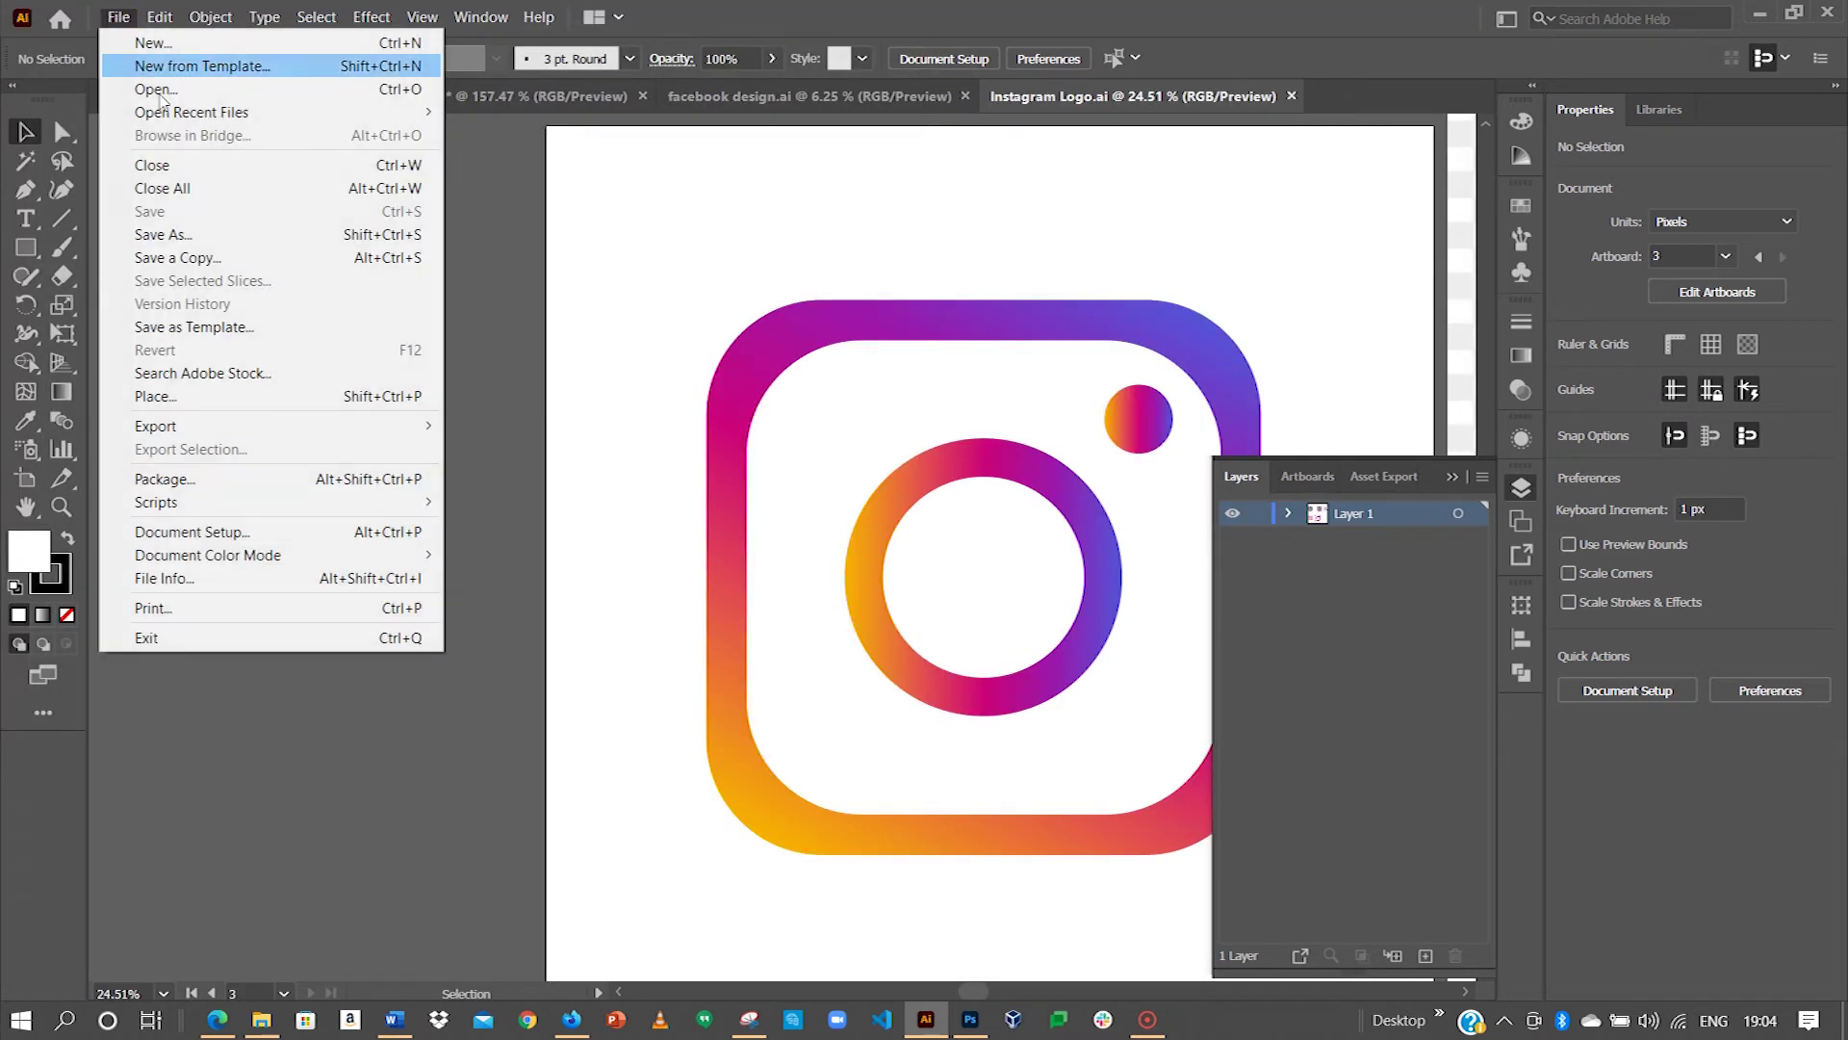
click(231, 96)
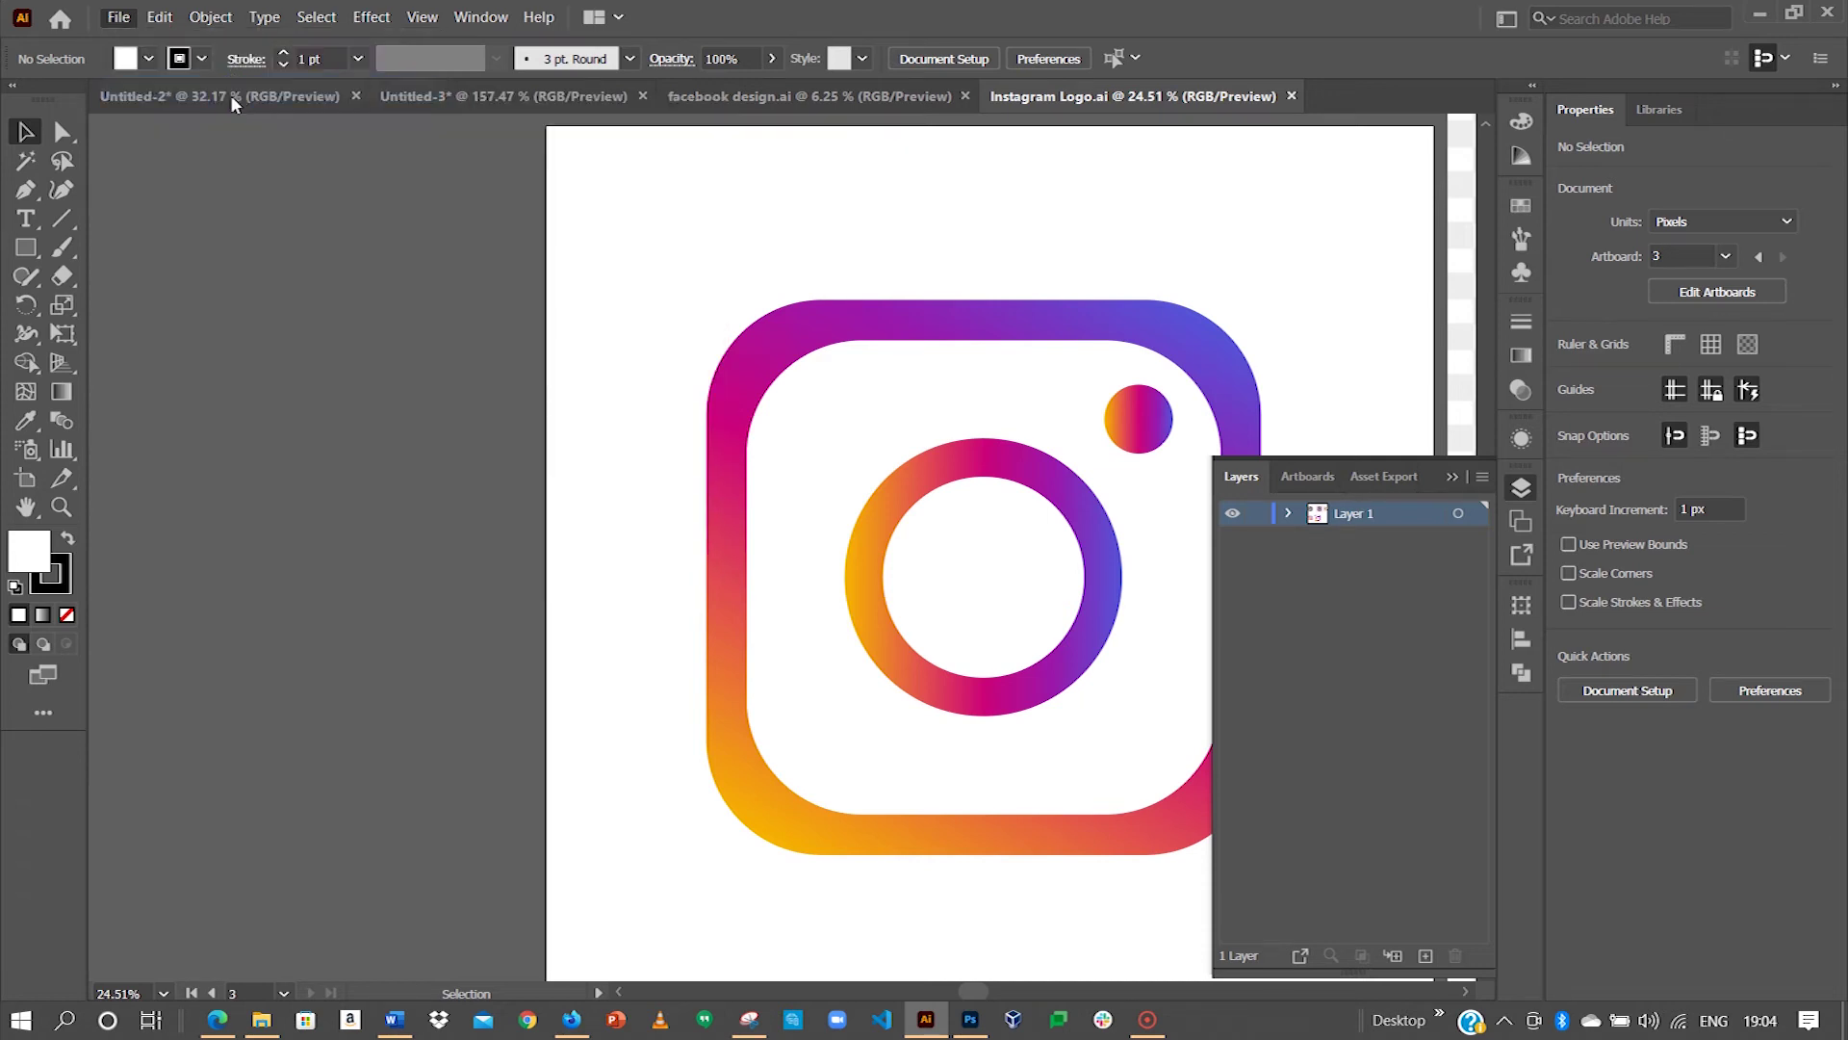
click(321, 59)
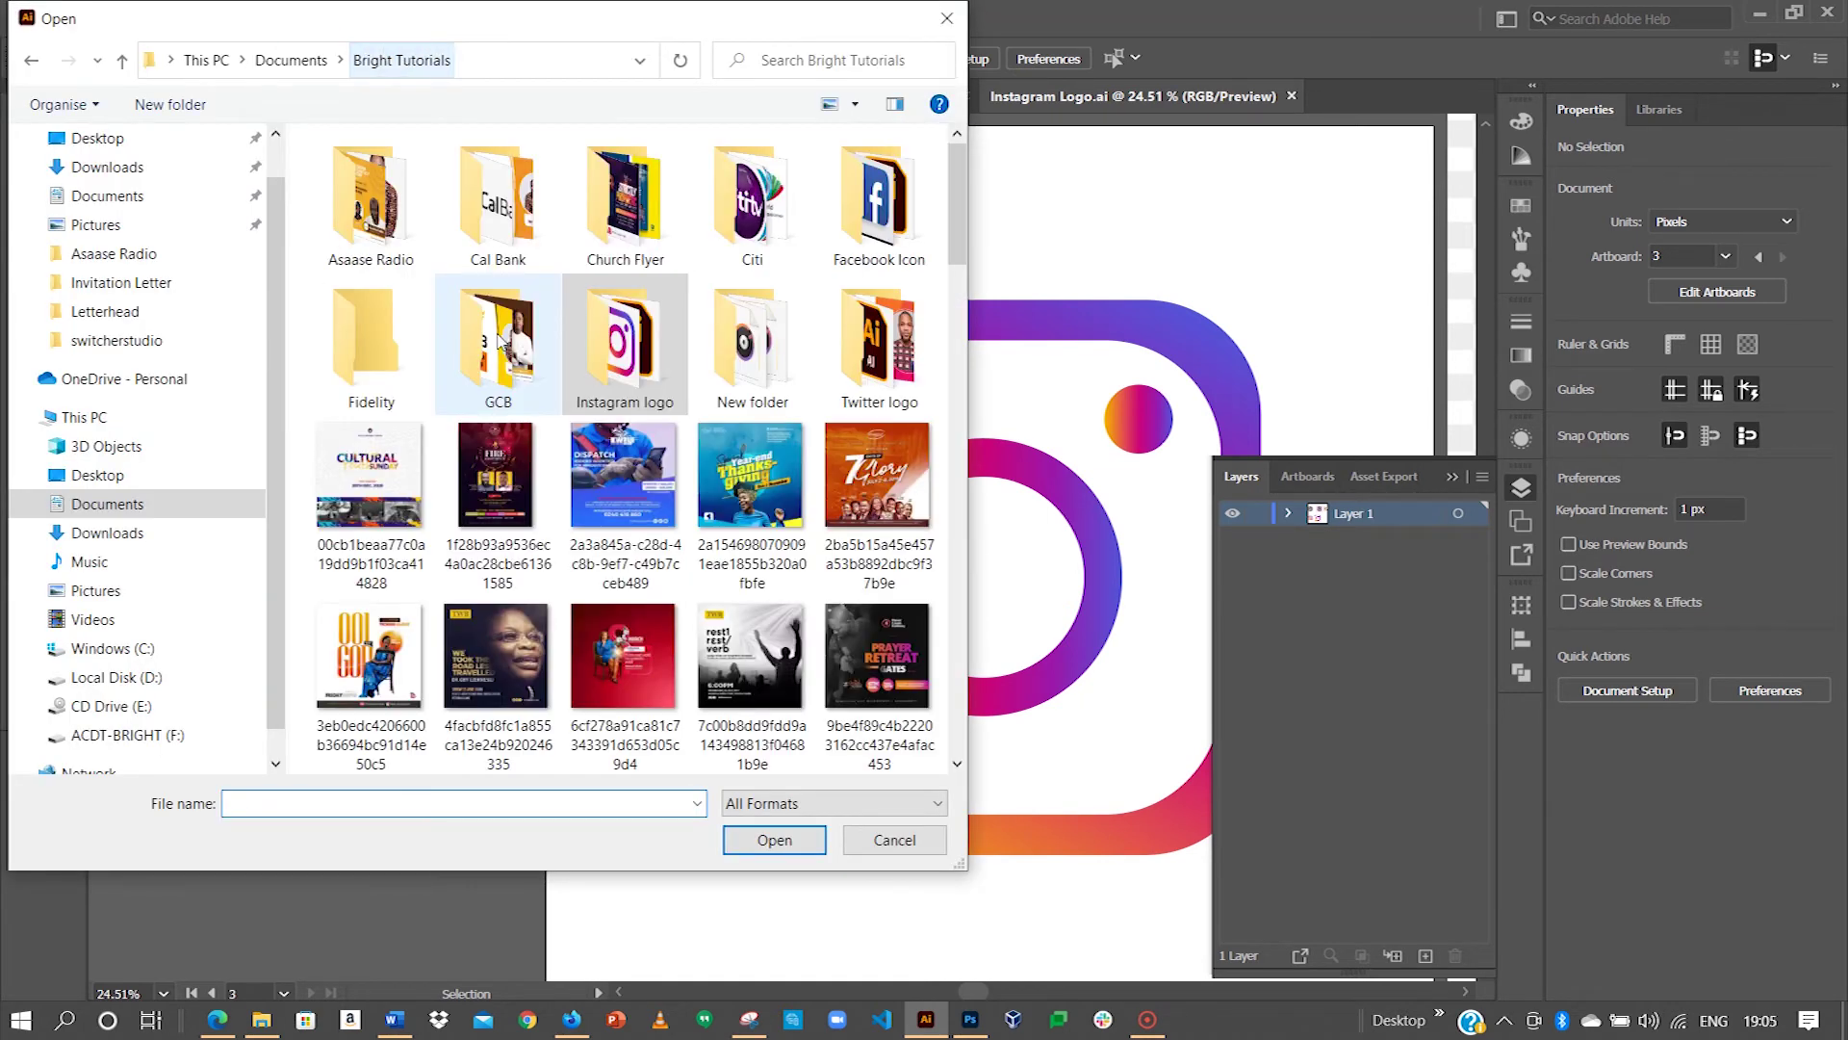
double_click(879, 323)
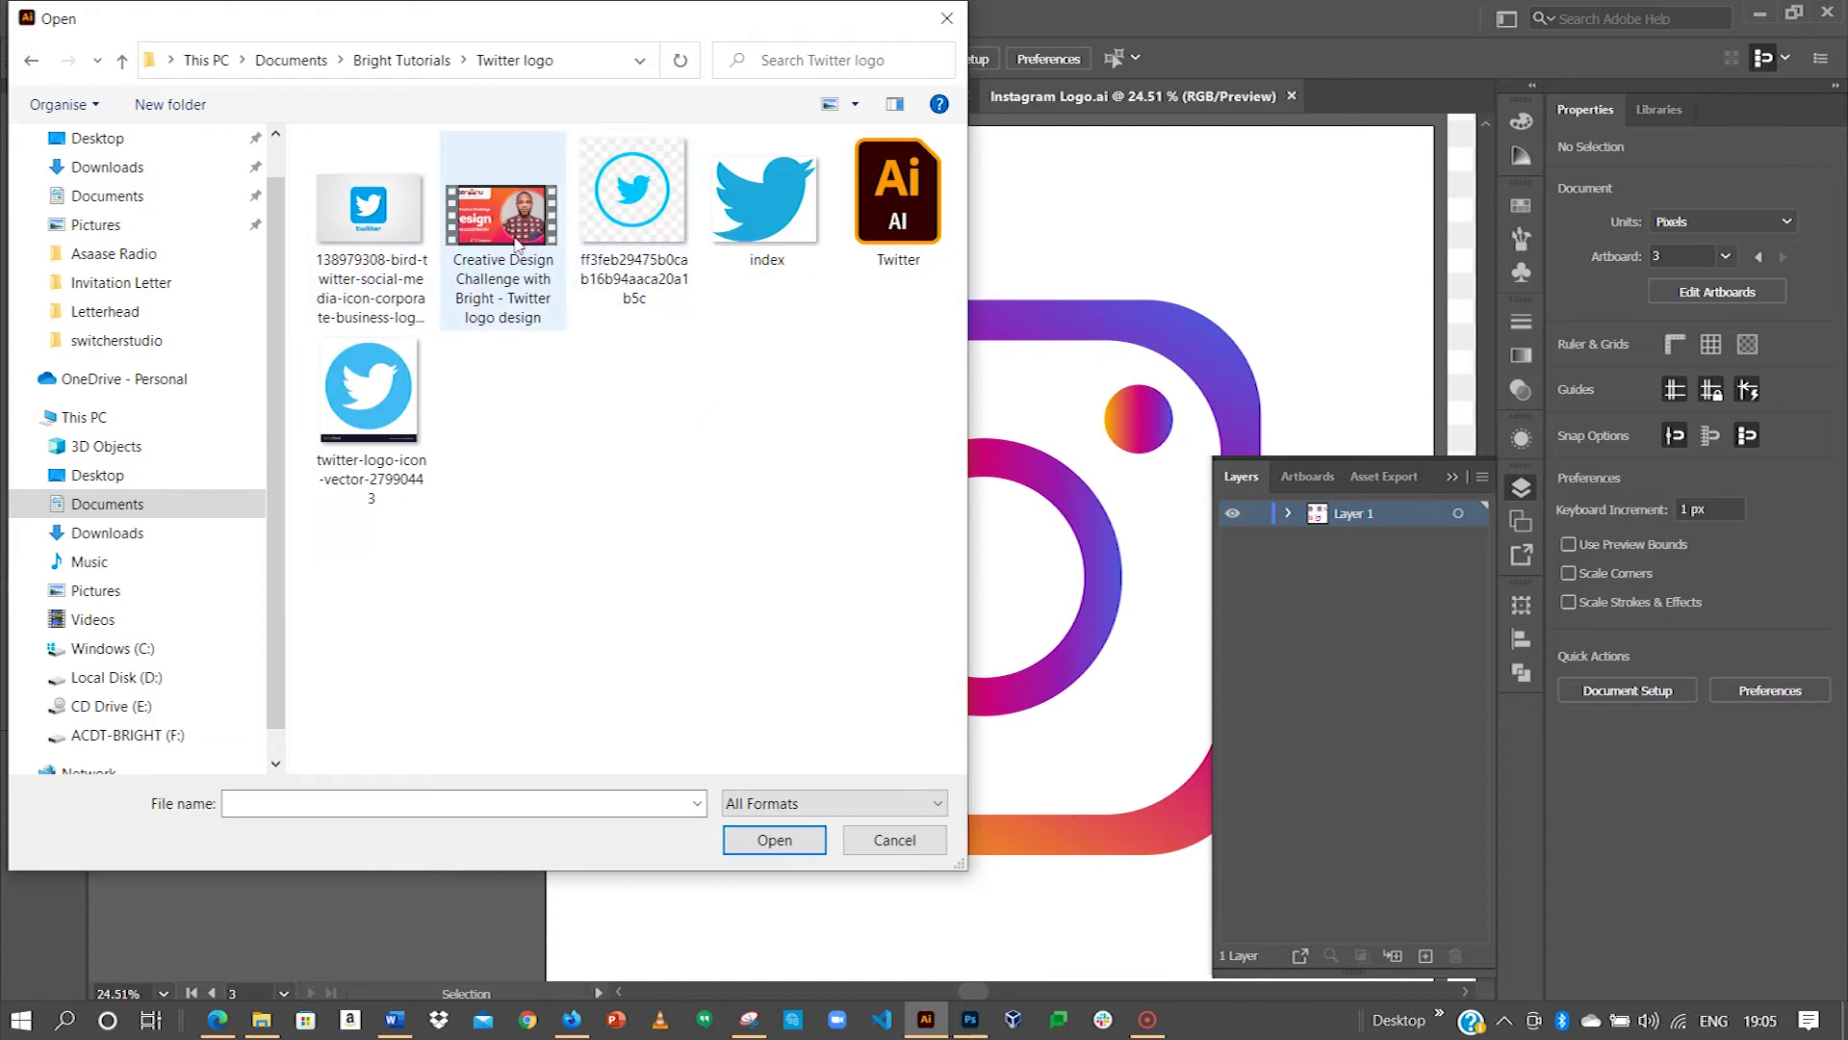
click(897, 202)
click(797, 839)
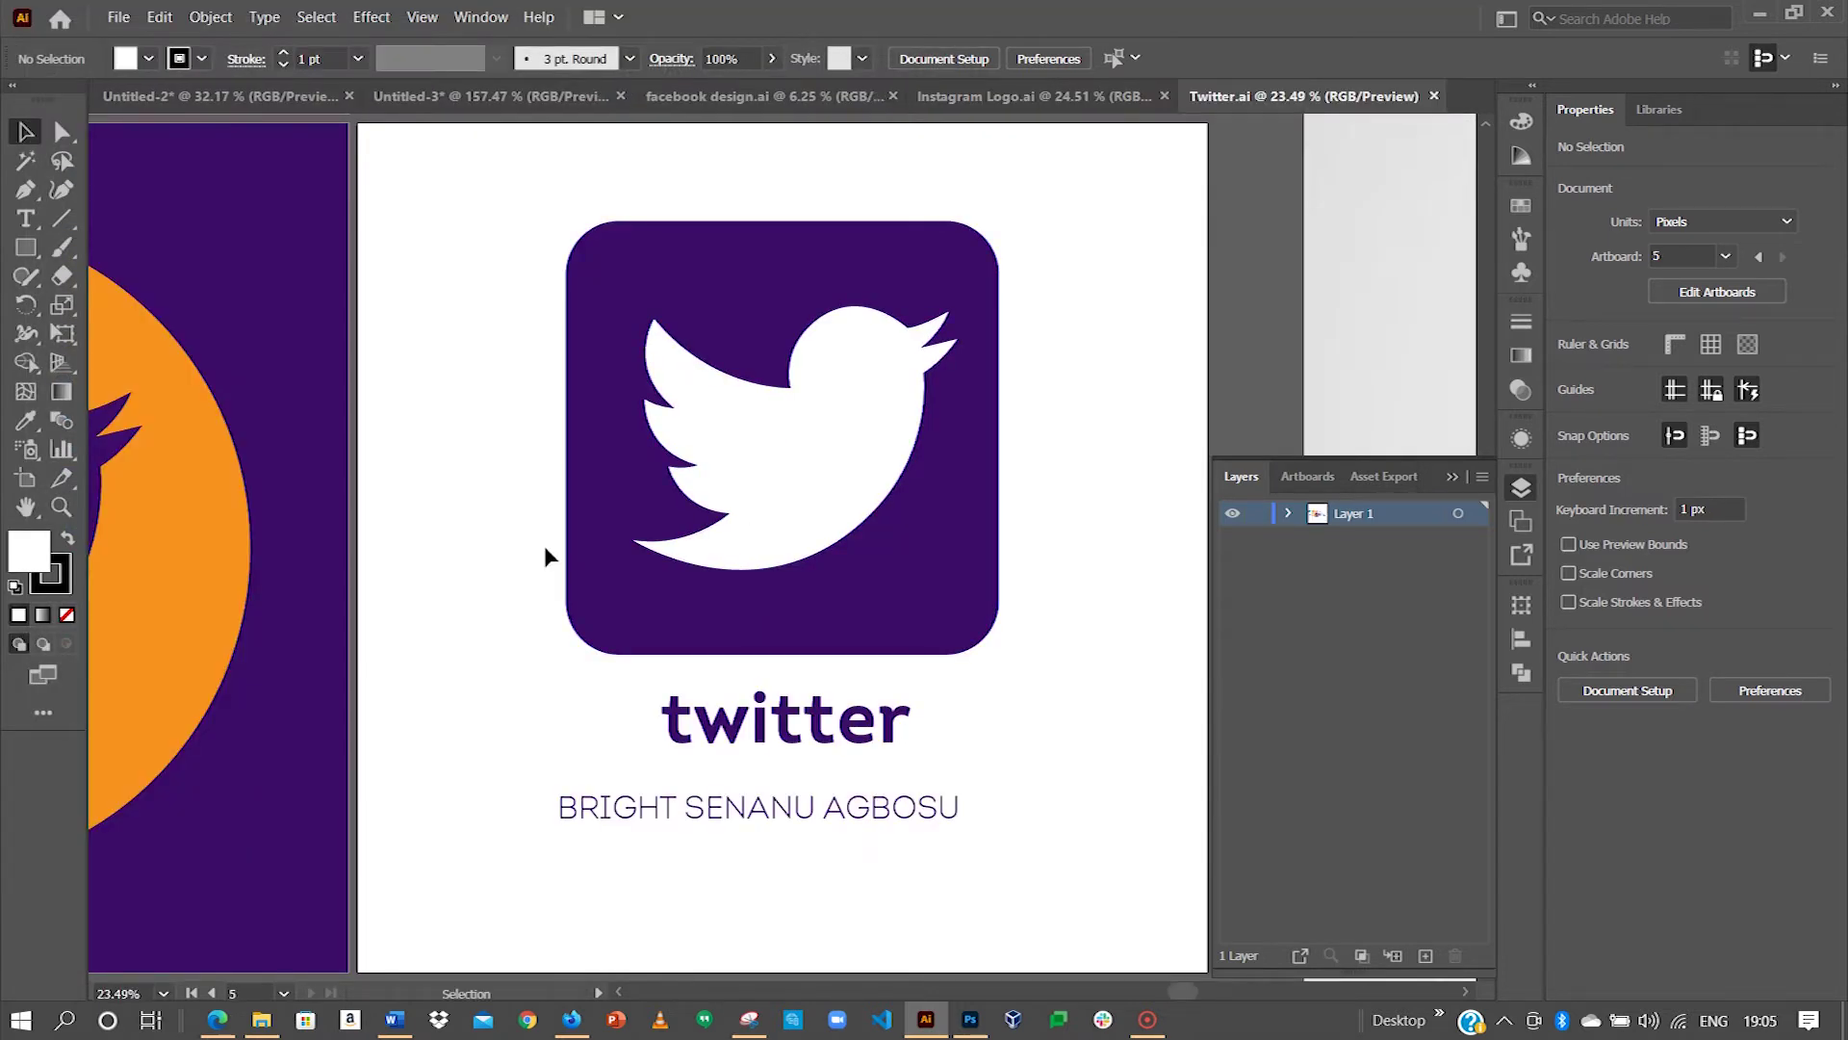
Step: Zoom out on the Twitter artboards and select the blue Facebook circle in facebook design.ai
key(space)
drag(545, 545, 781, 536)
key(ctrl+minus)
key(ctrl+minus)
key(ctrl+minus)
key(ctrl+minus)
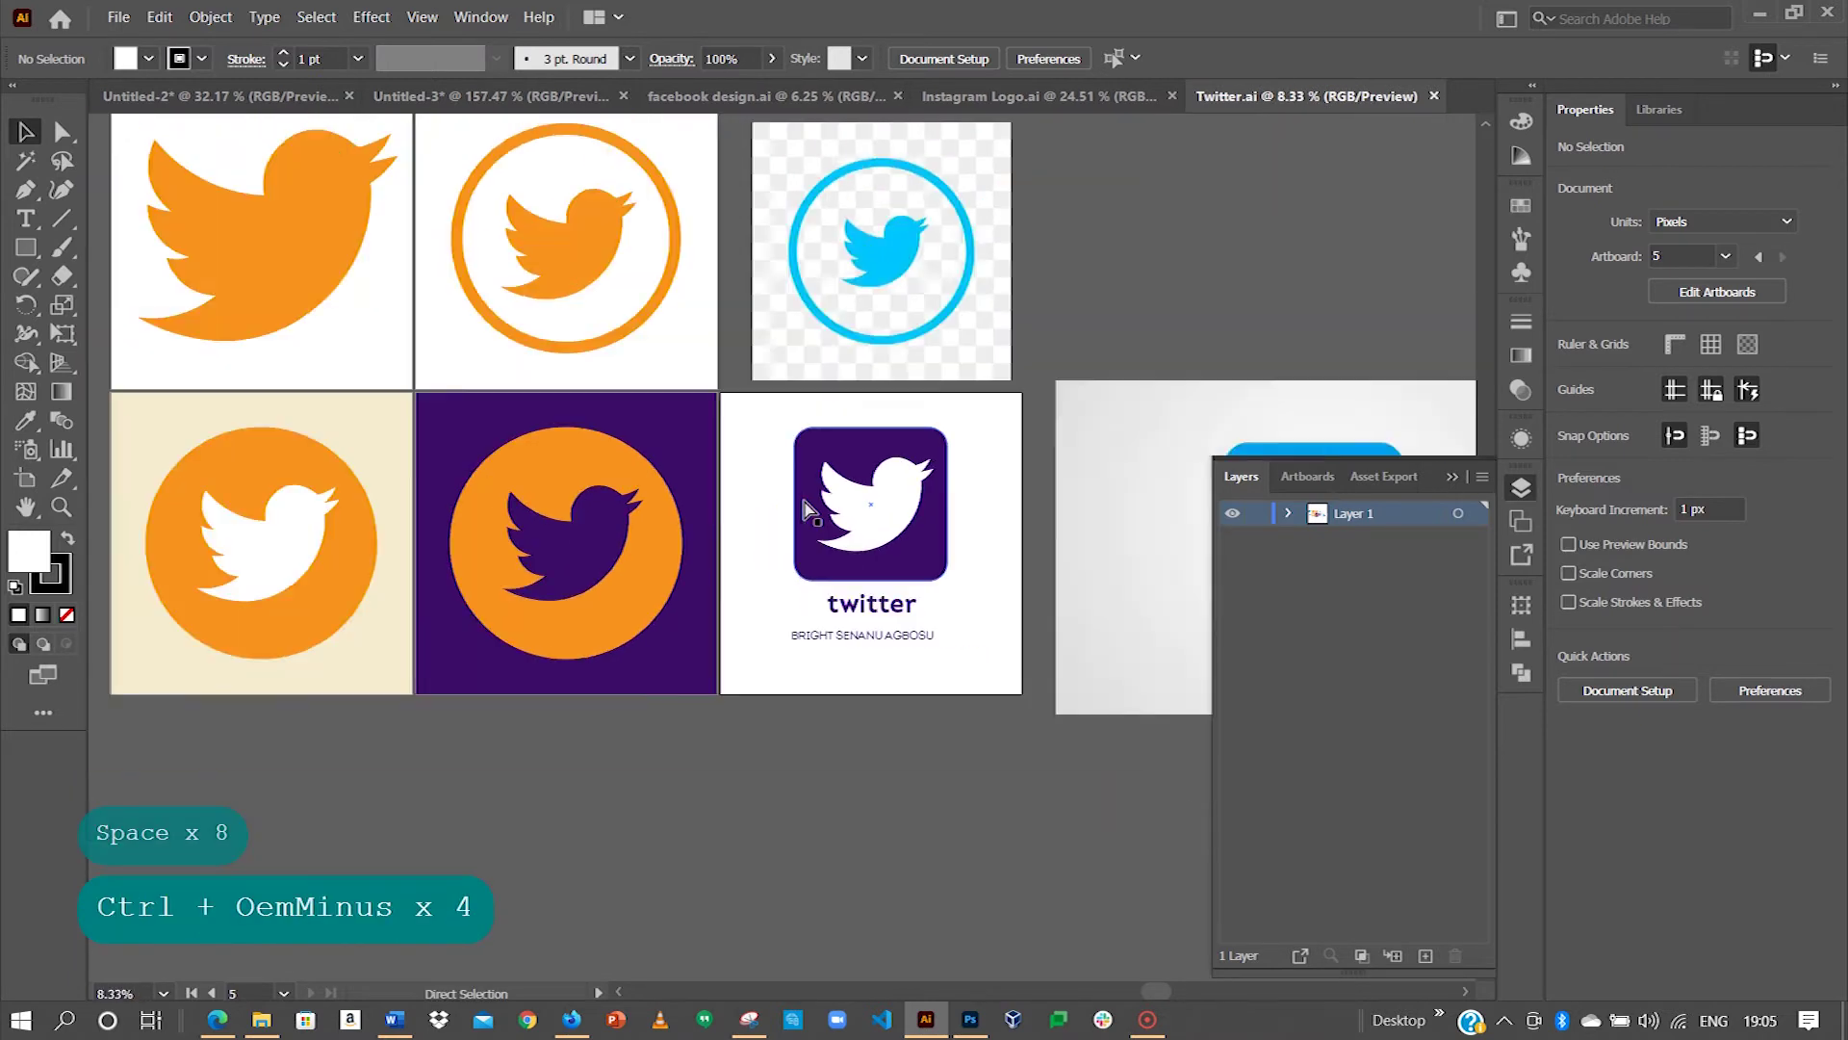
key(space)
drag(568, 452, 770, 481)
click(737, 94)
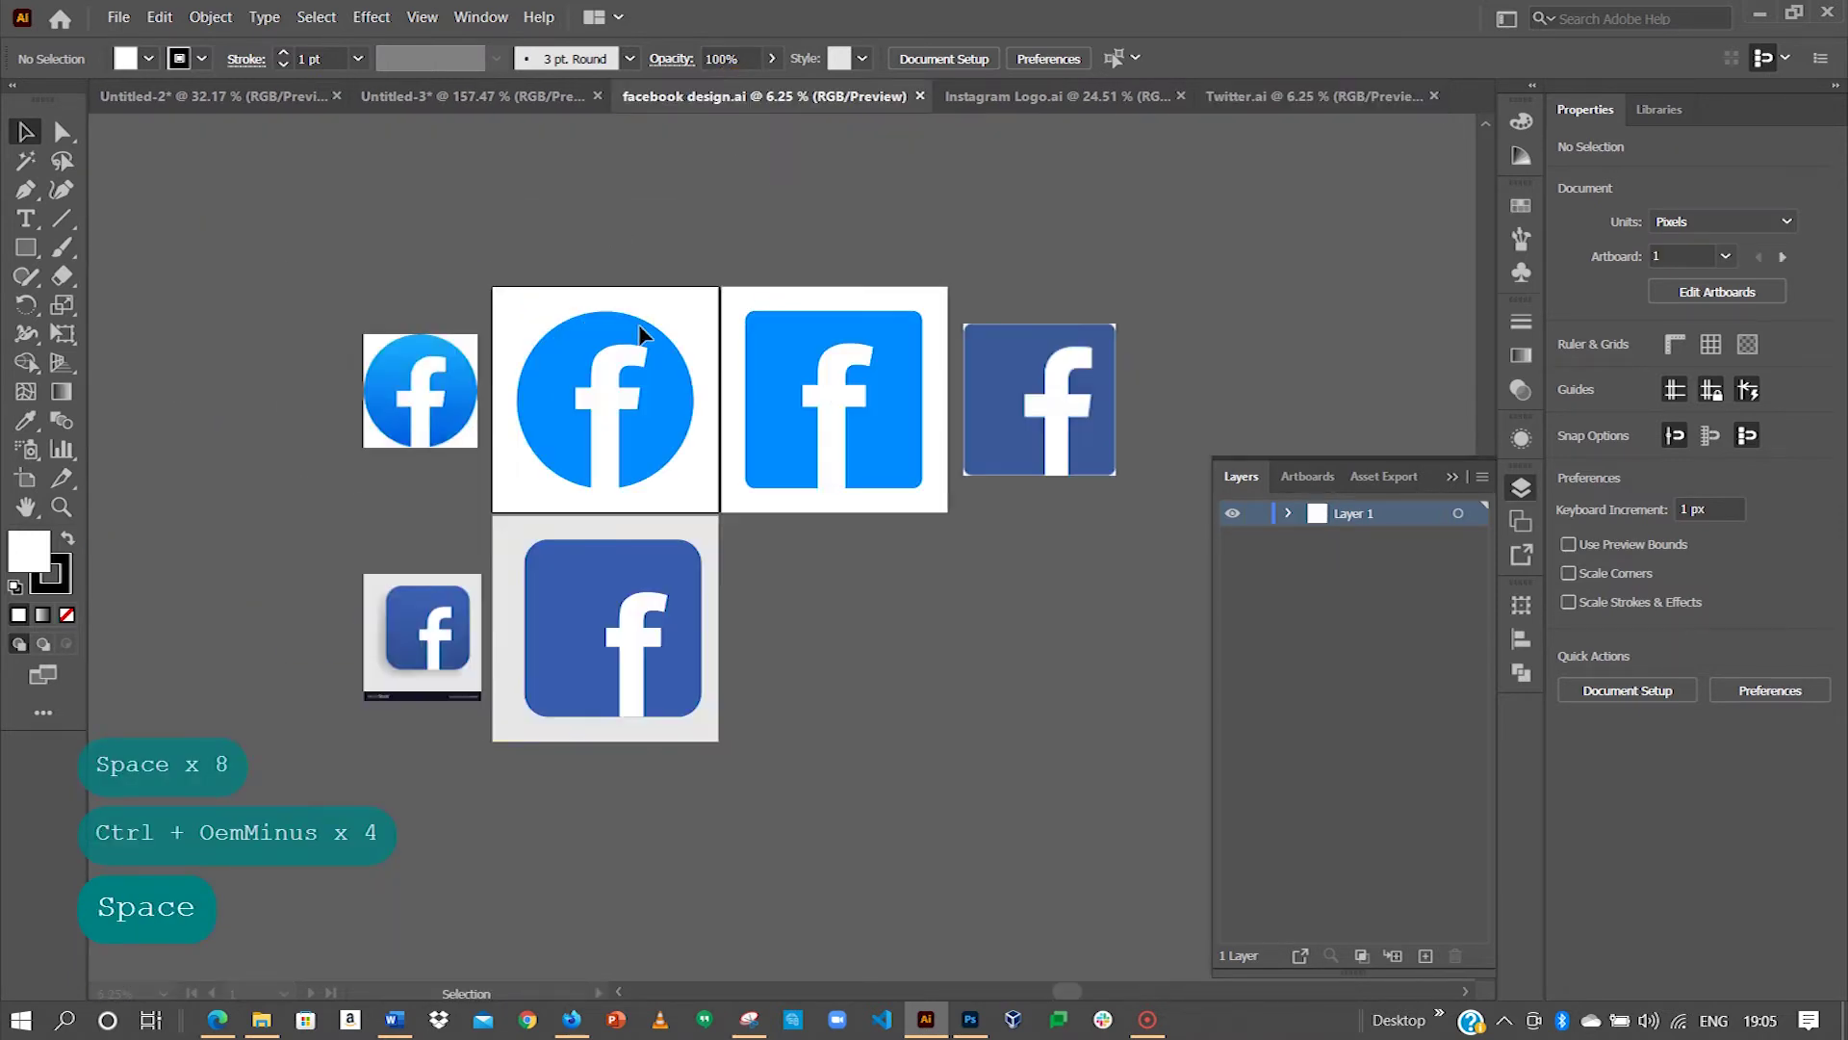
click(592, 345)
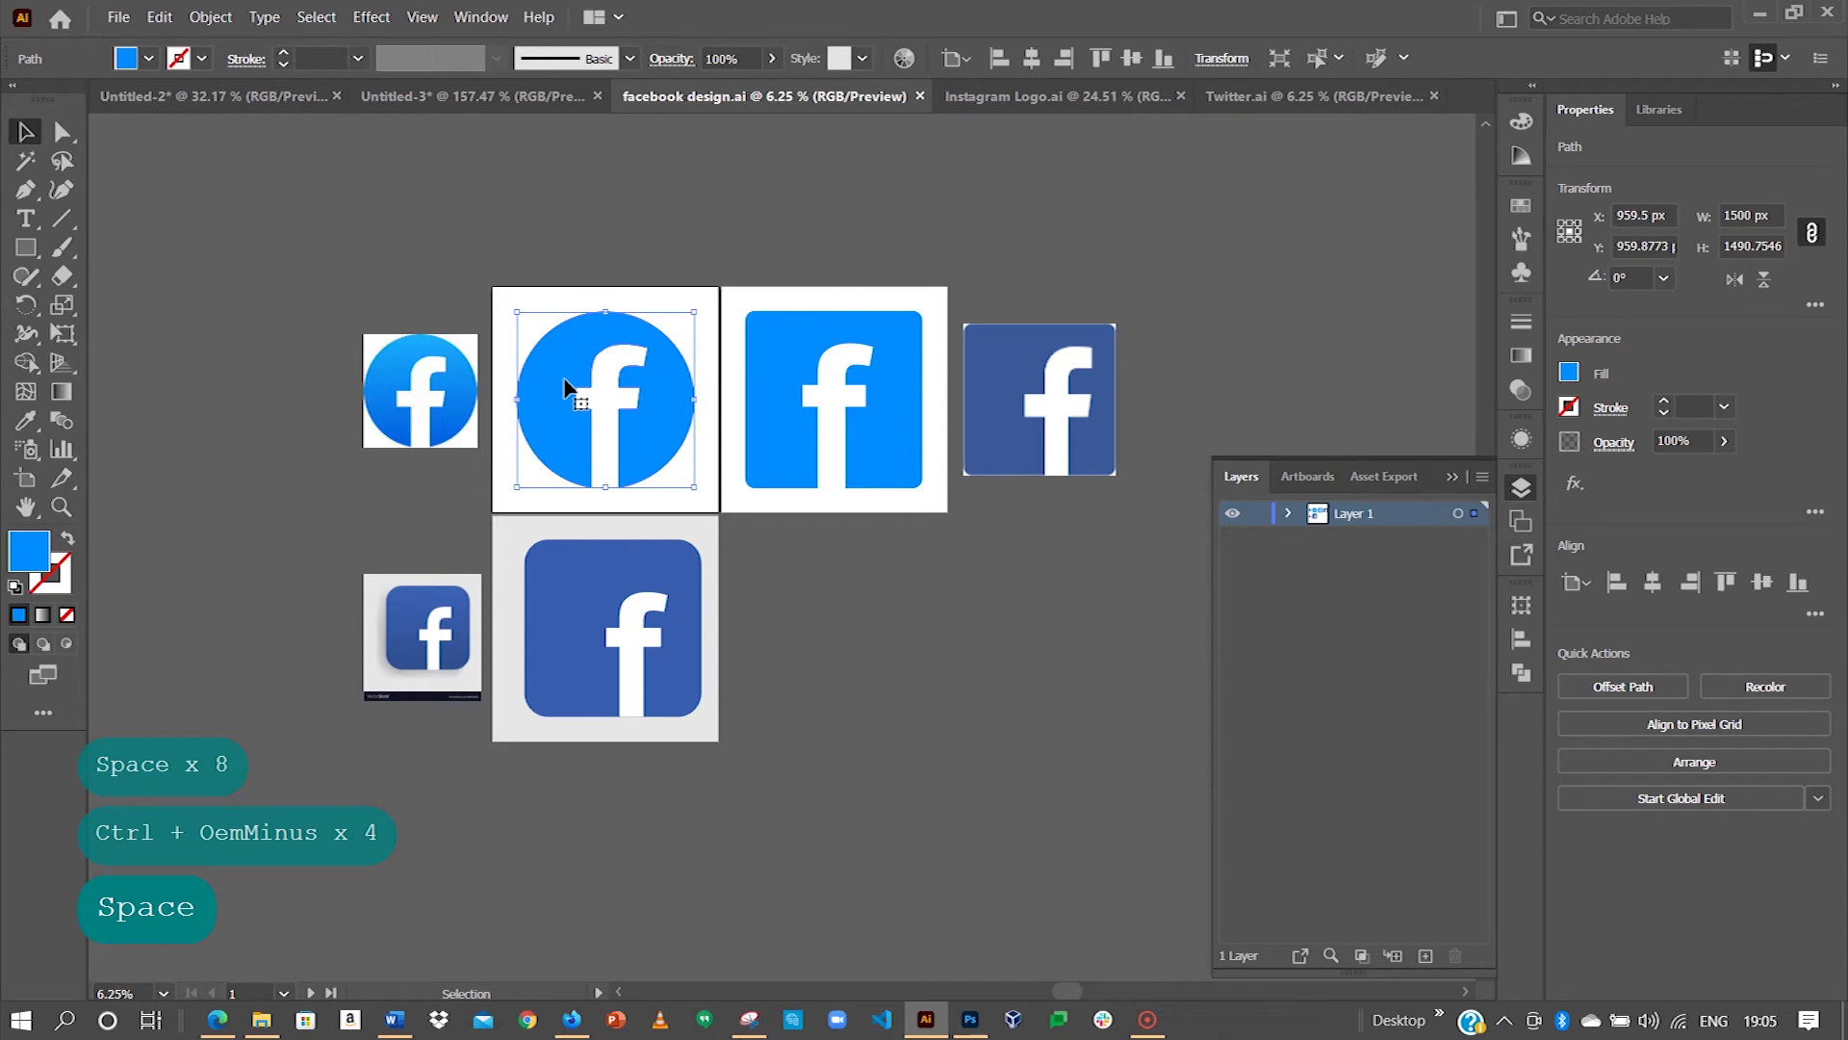
Step: Pan and zoom out to see all the Instagram Logo artboards
click(1019, 93)
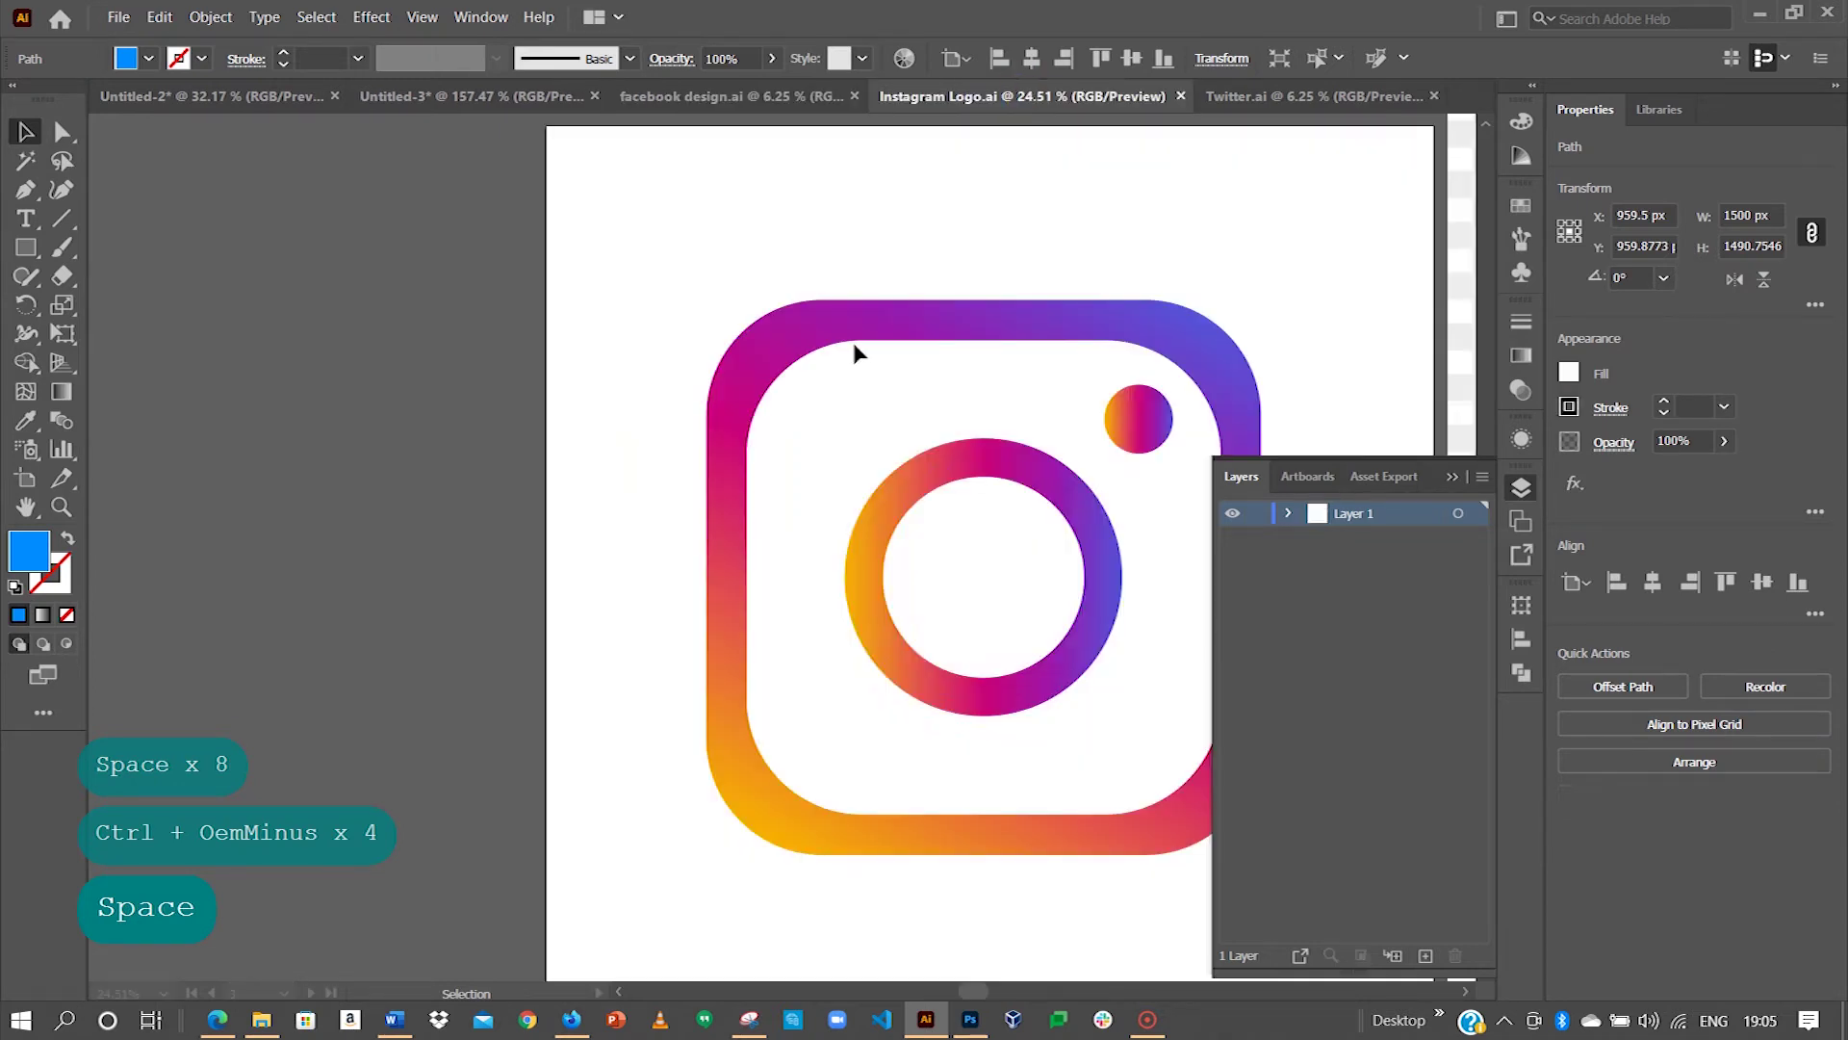
key(space)
drag(1064, 401, 674, 394)
key(ctrl+minus)
key(ctrl+minus)
key(ctrl+minus)
key(ctrl+minus)
key(ctrl+minus)
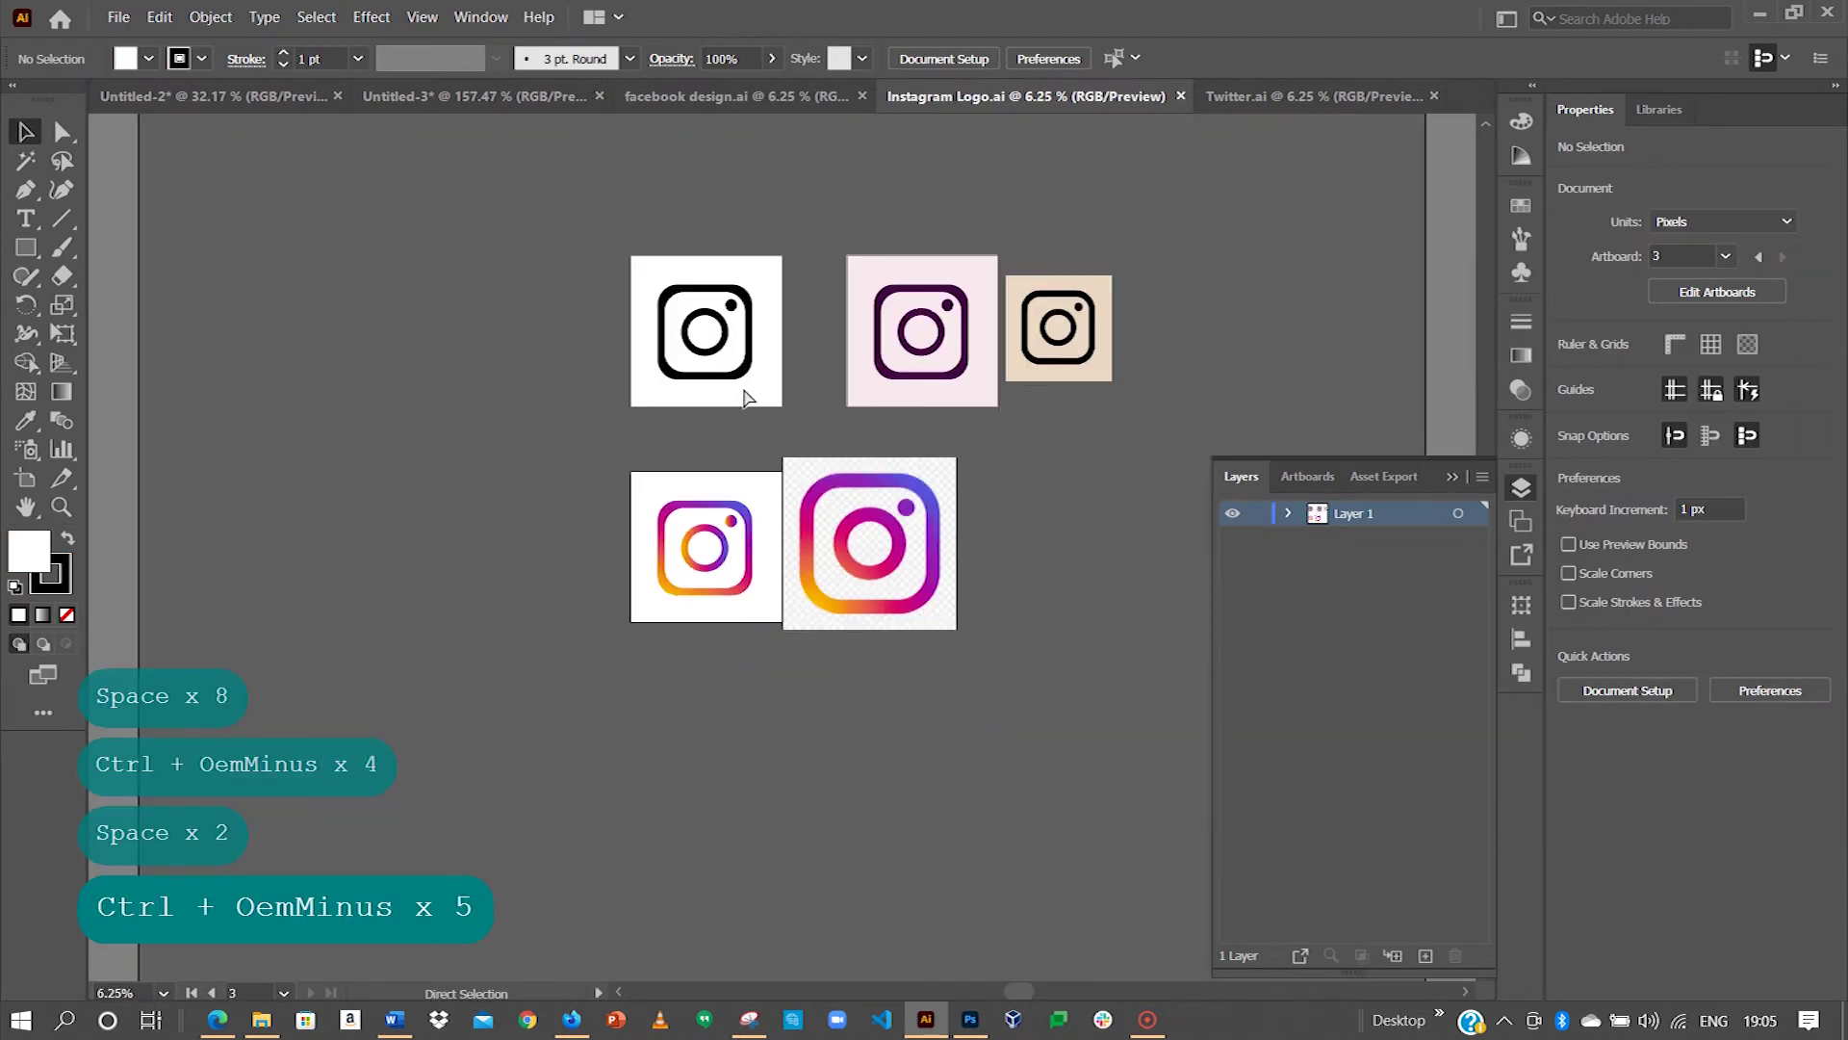
key(space)
drag(789, 466, 756, 476)
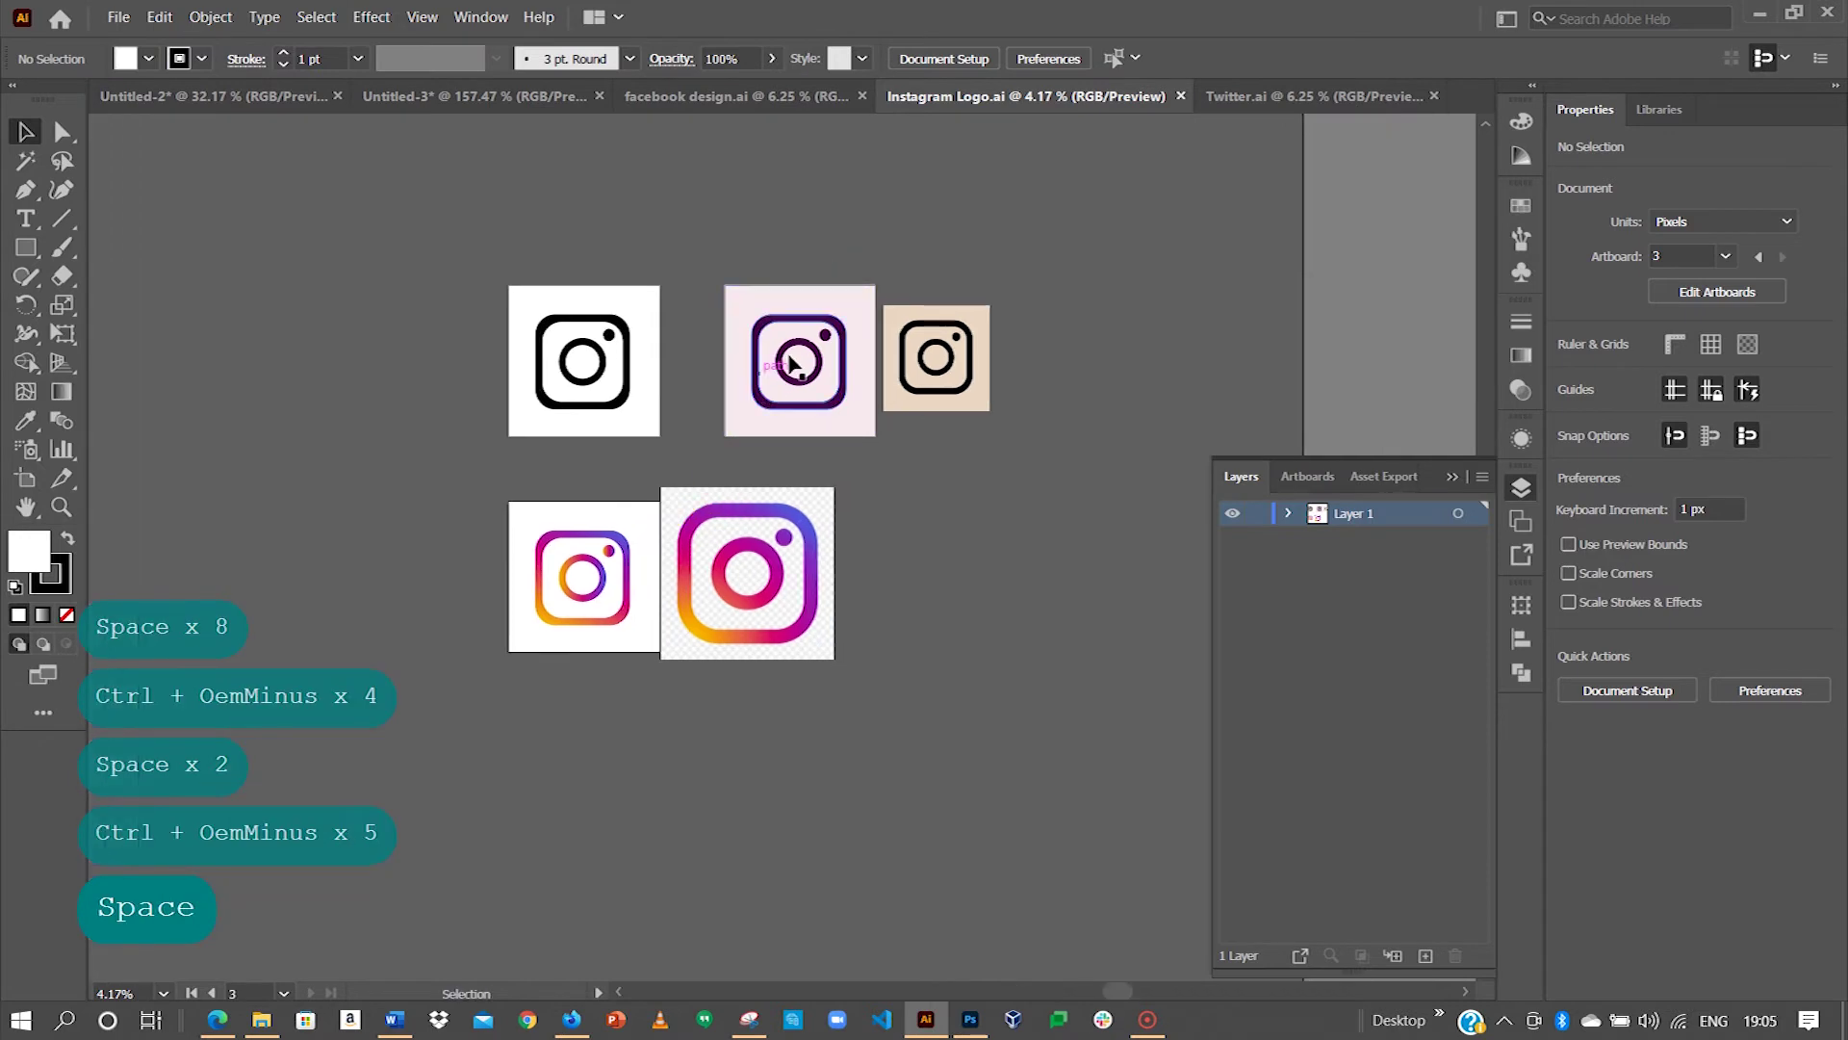
Step: Drag the blue circular Facebook logo from facebook design.ai into the Untitled-3 flyer
key(ctrl+Tab)
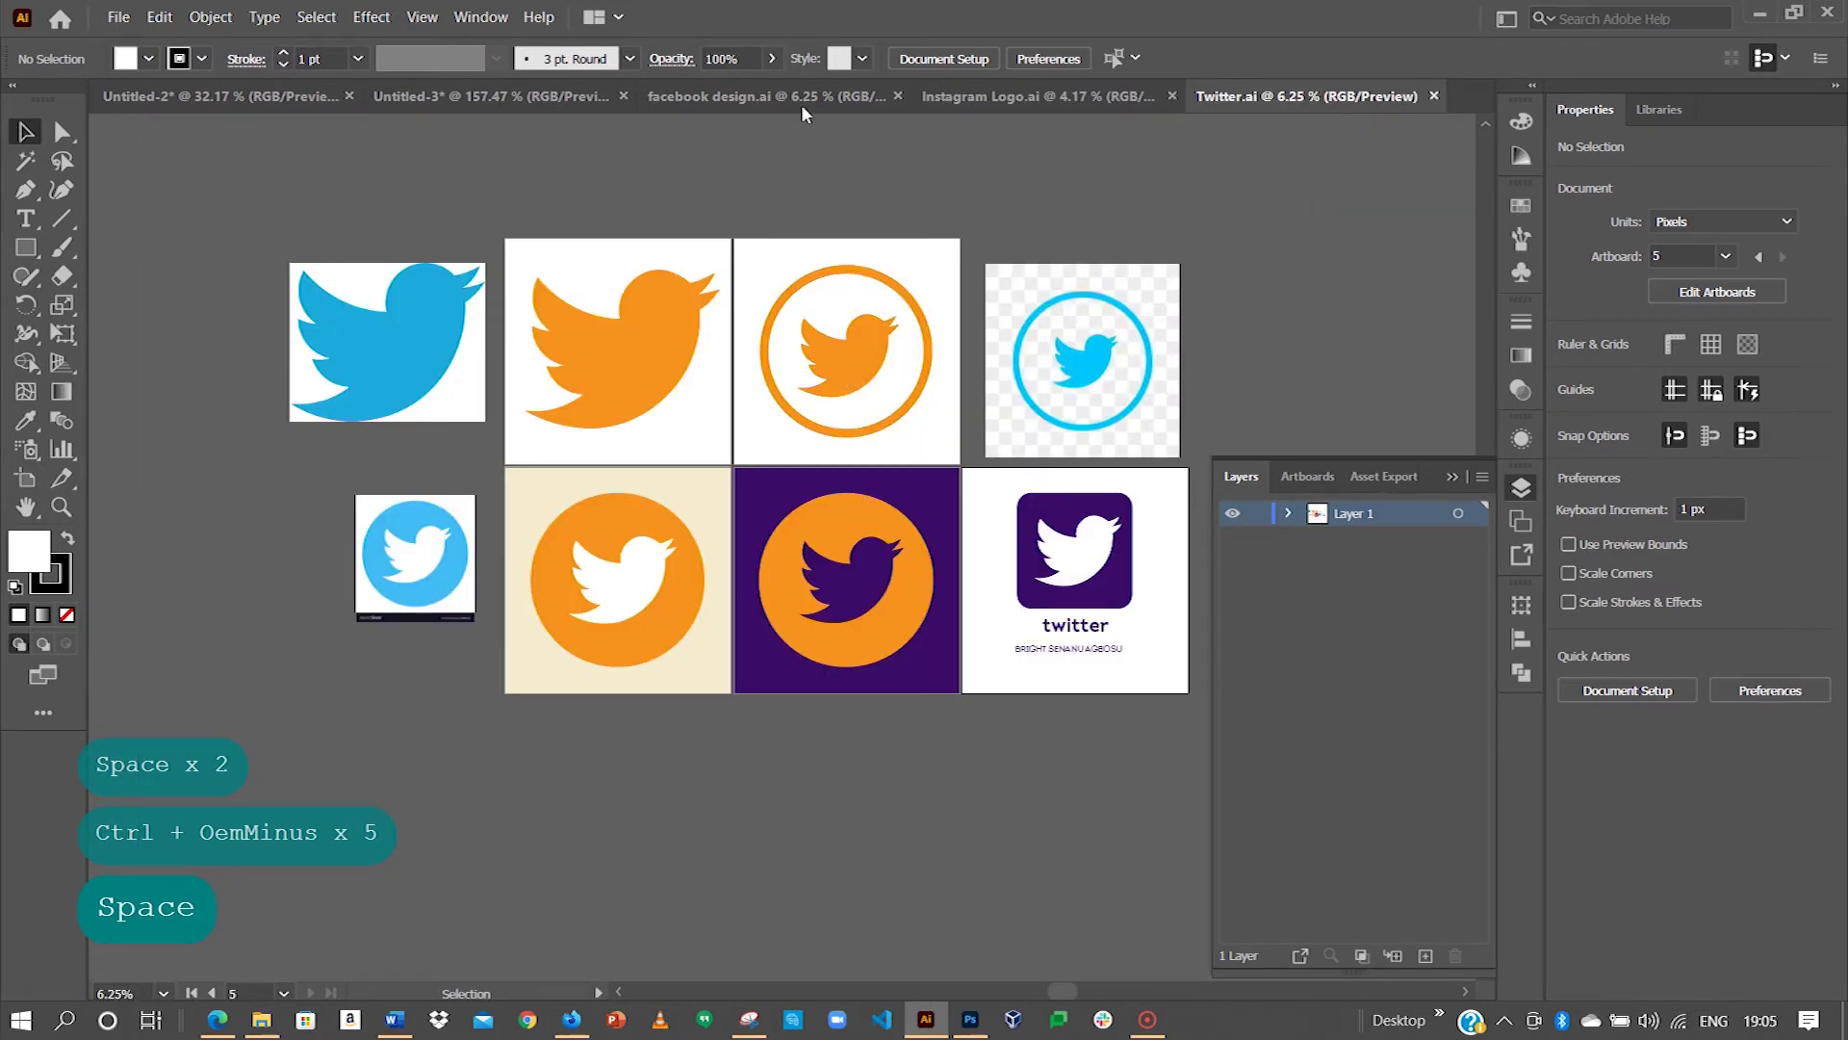
click(801, 104)
click(565, 392)
drag(555, 393, 700, 741)
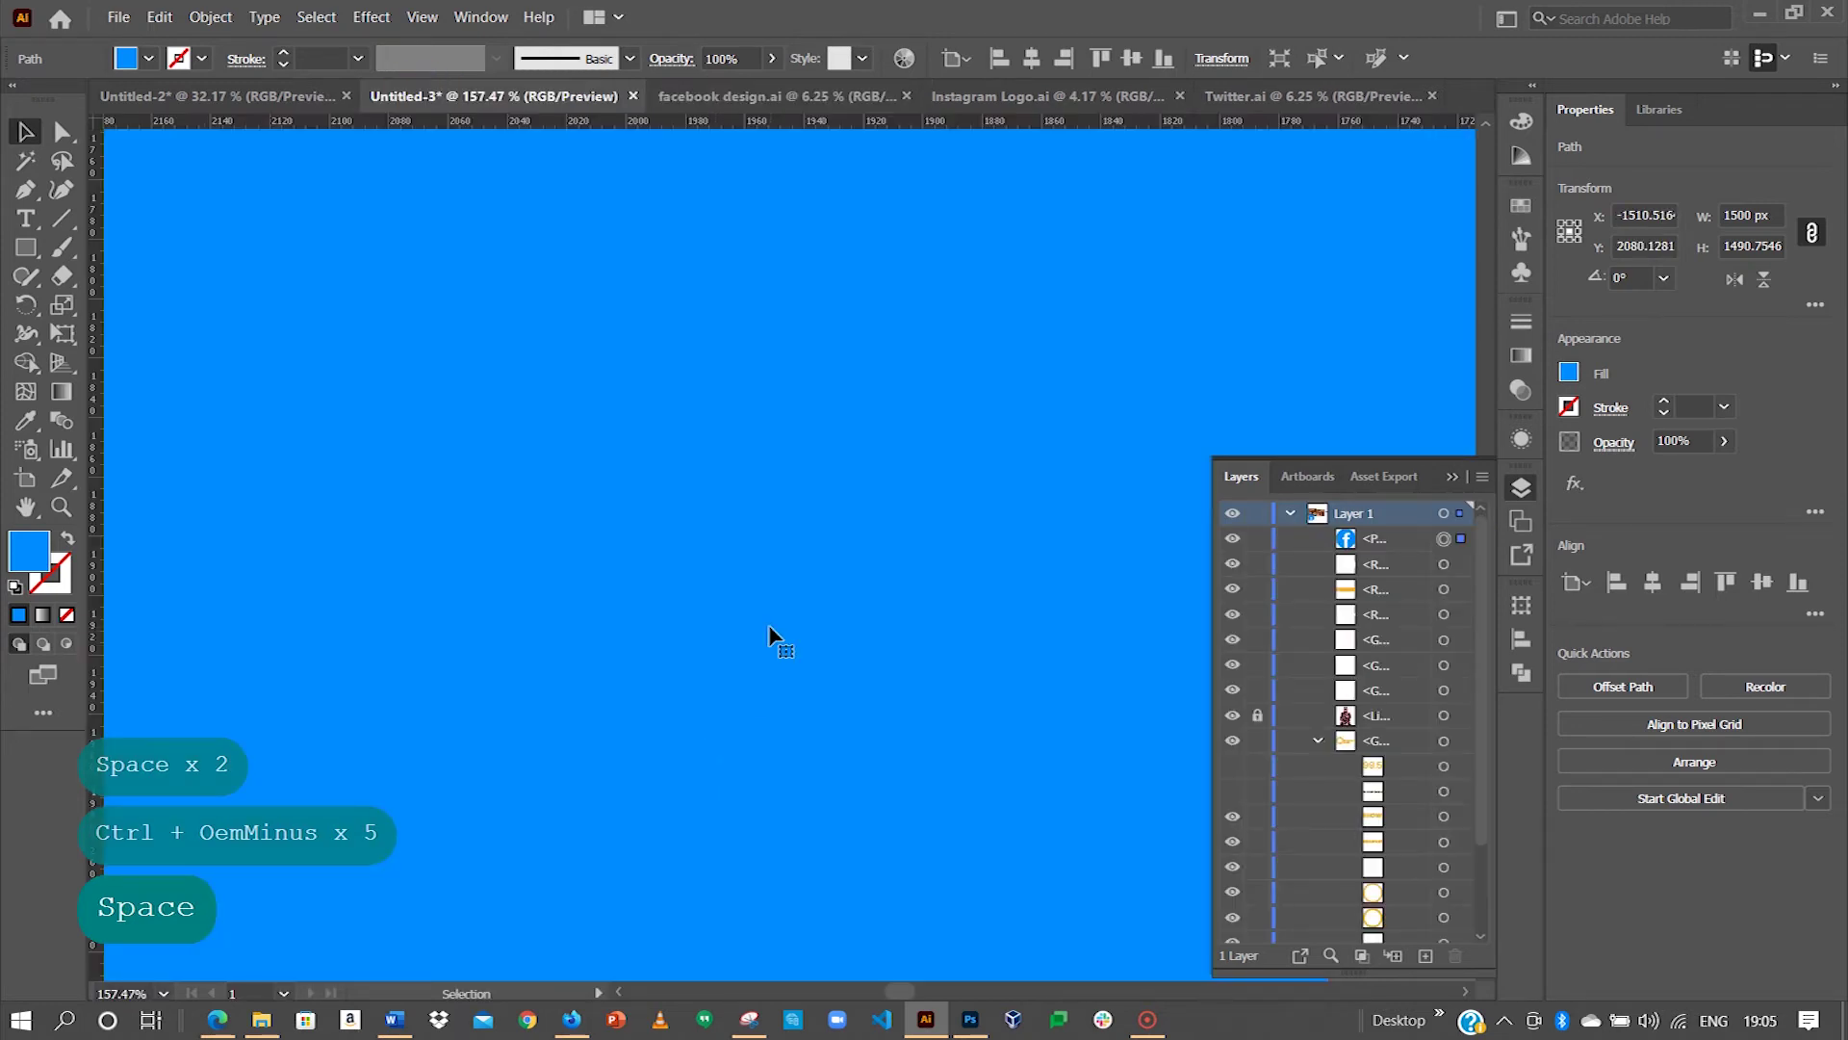
Step: Move the Facebook logo onto the pasteboard and close facebook design.ai
key(ctrl+minus)
key(ctrl+minus)
key(ctrl+minus)
key(ctrl+minus)
key(ctrl+minus)
key(ctrl+minus)
key(ctrl+minus)
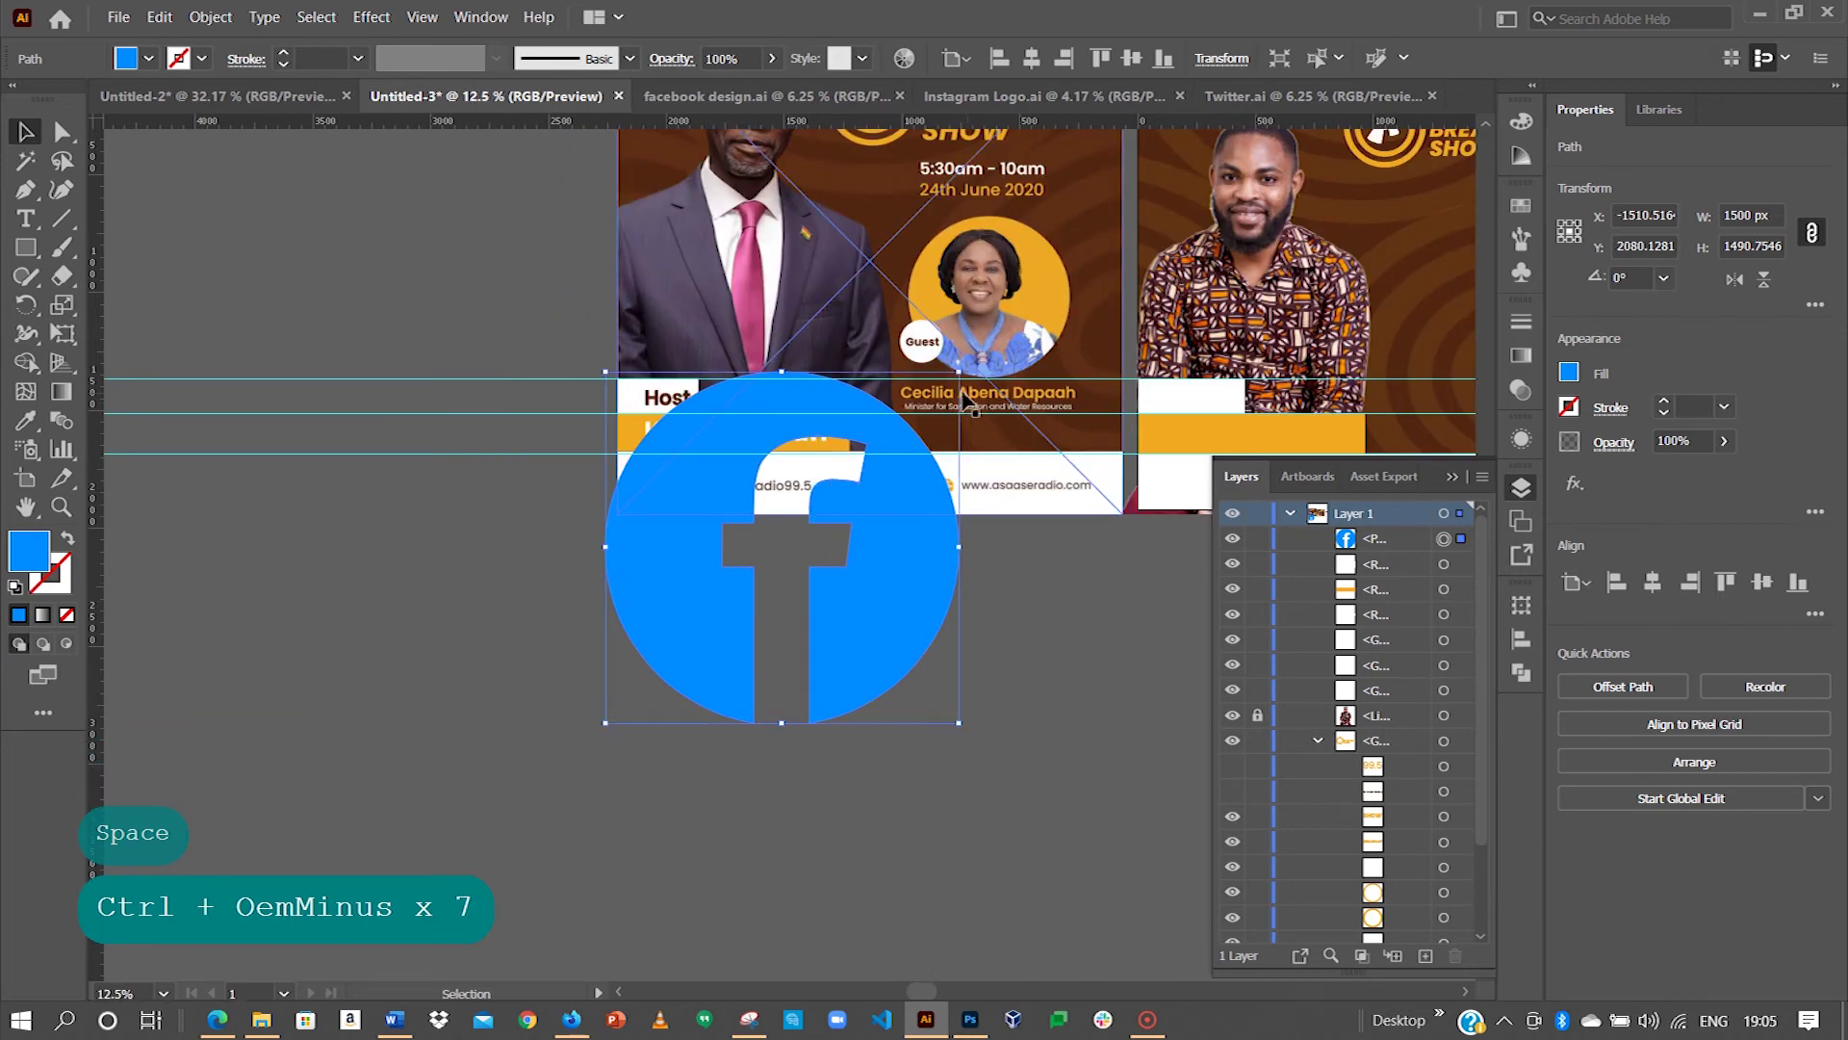
drag(872, 582, 478, 726)
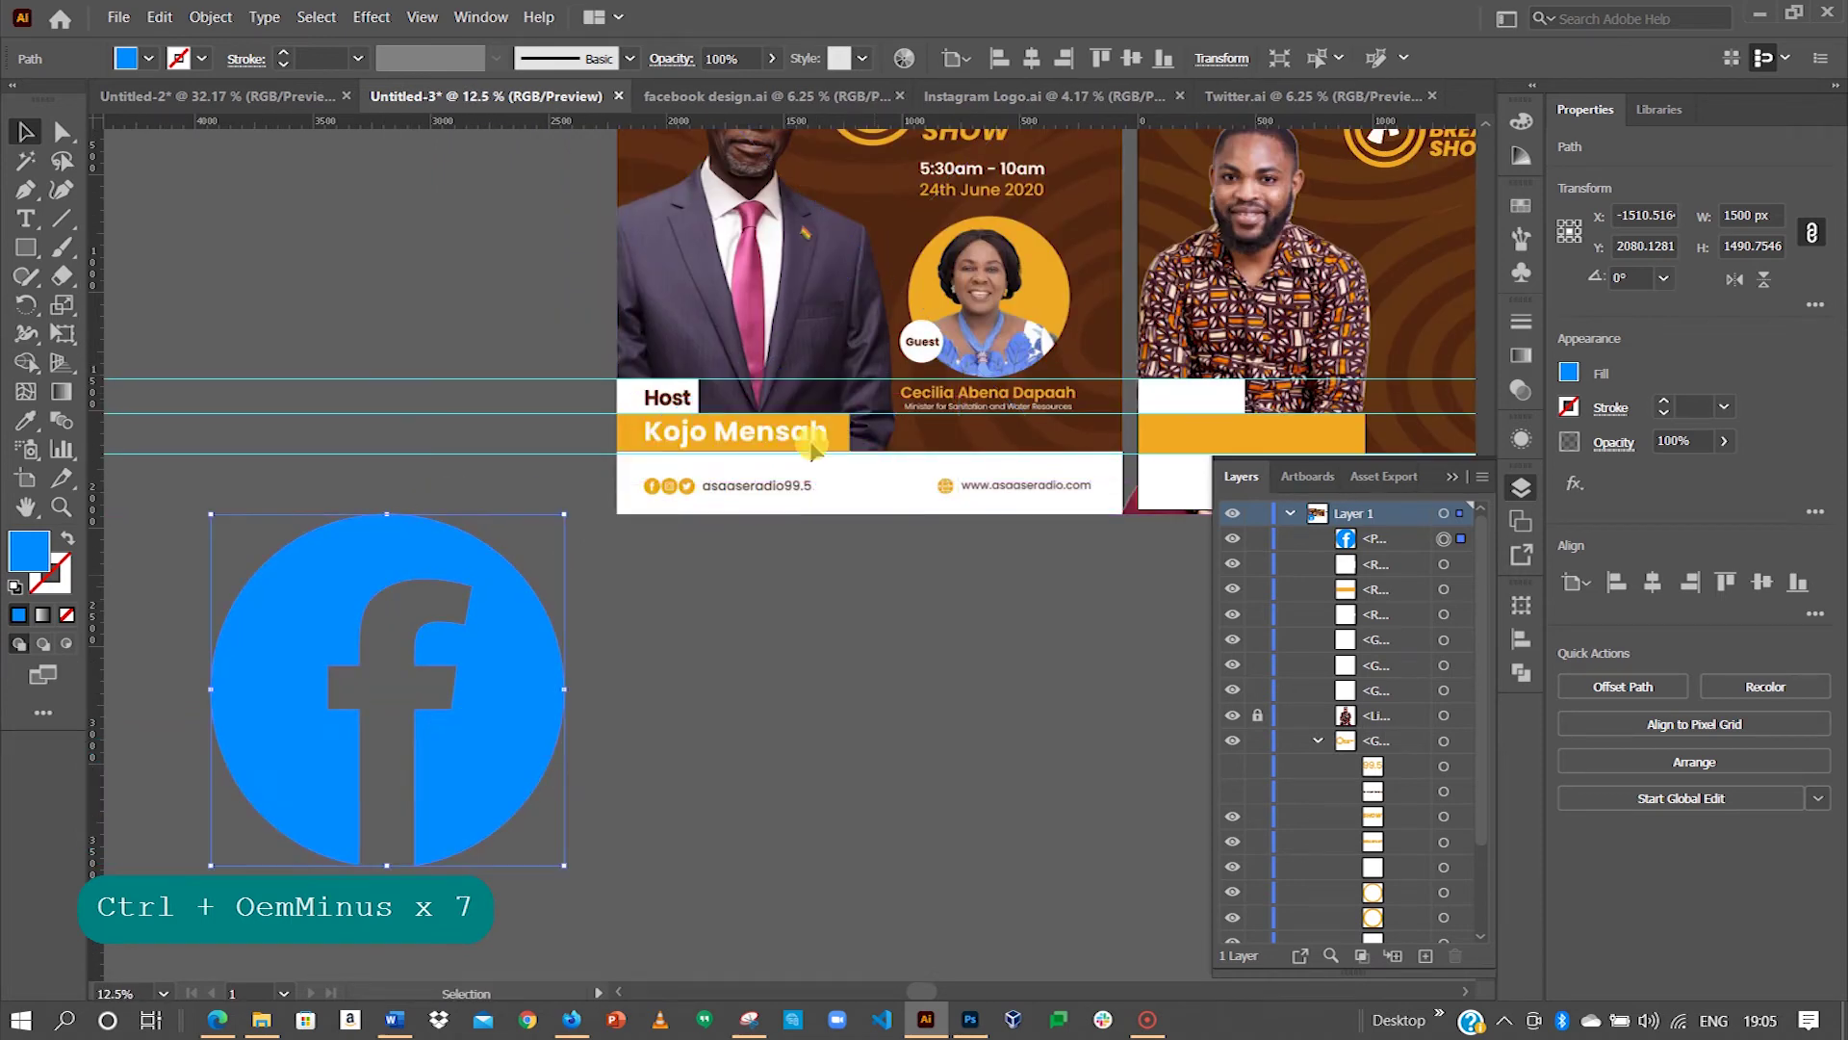
click(873, 101)
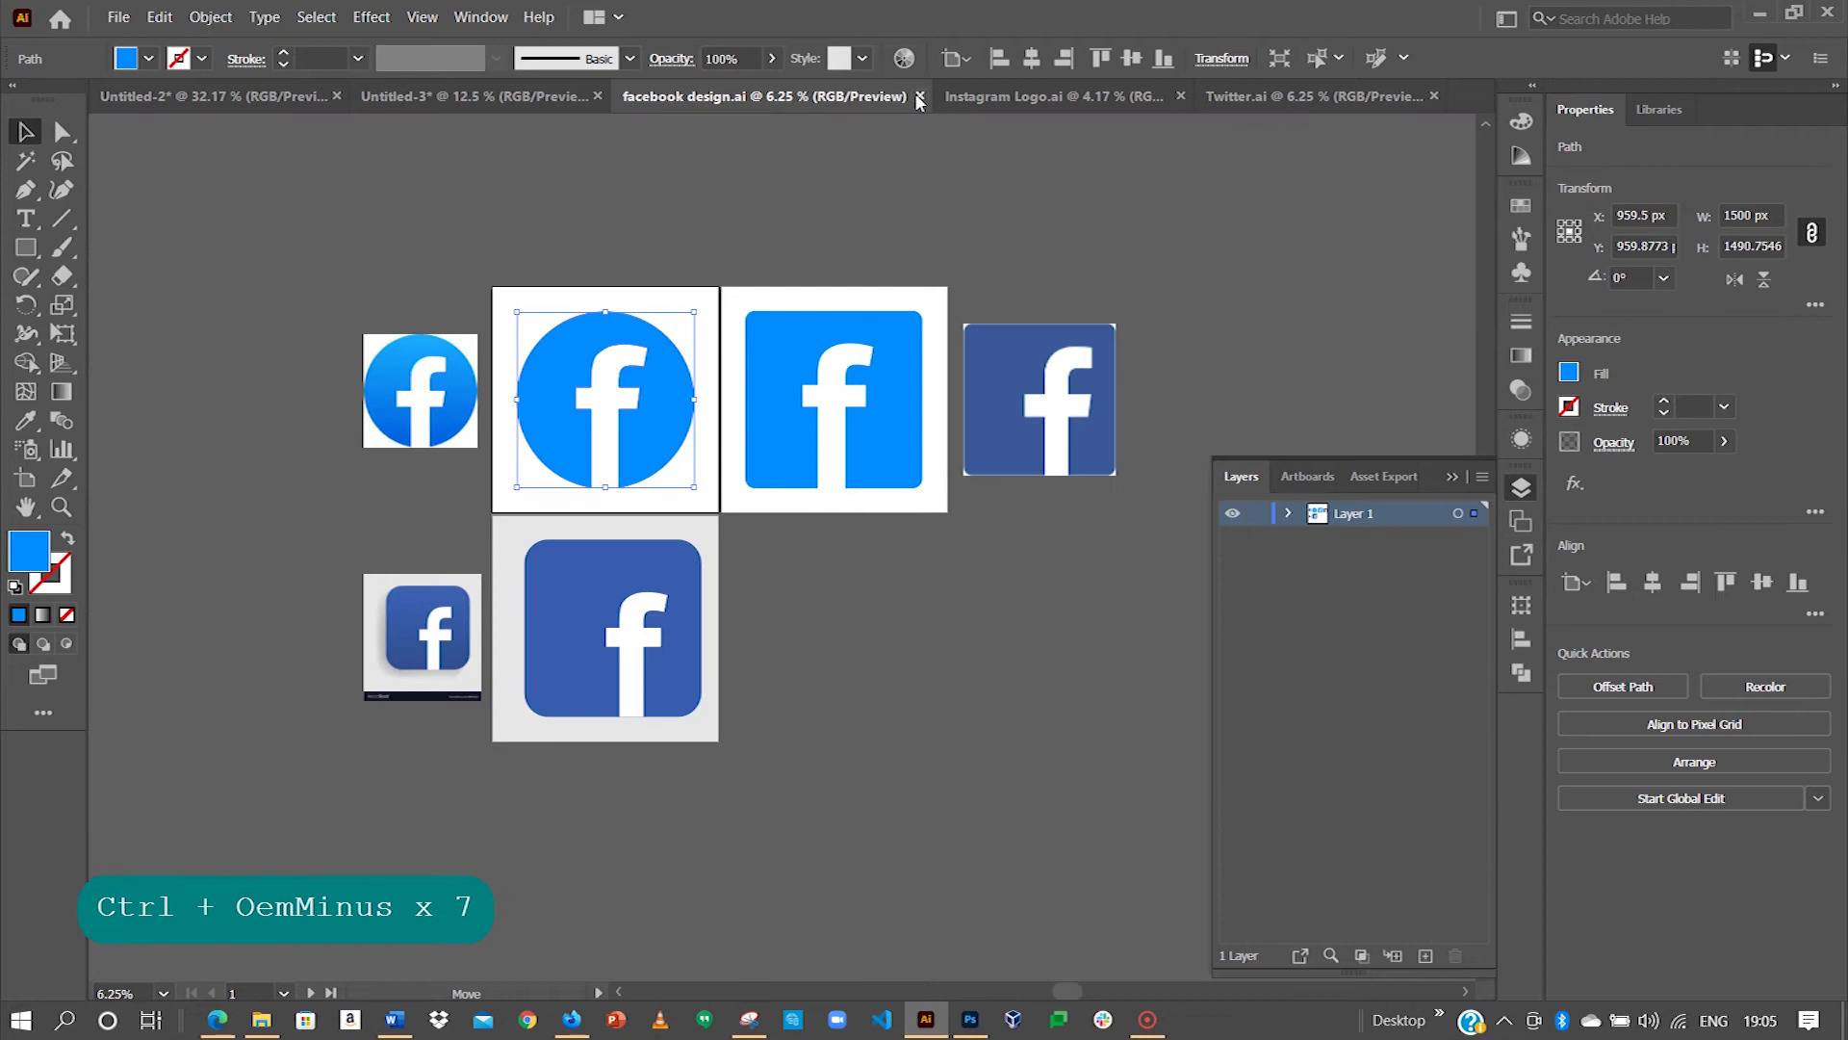
click(900, 96)
Step: Group the purple Instagram logo and drag it into the flyer file
click(807, 101)
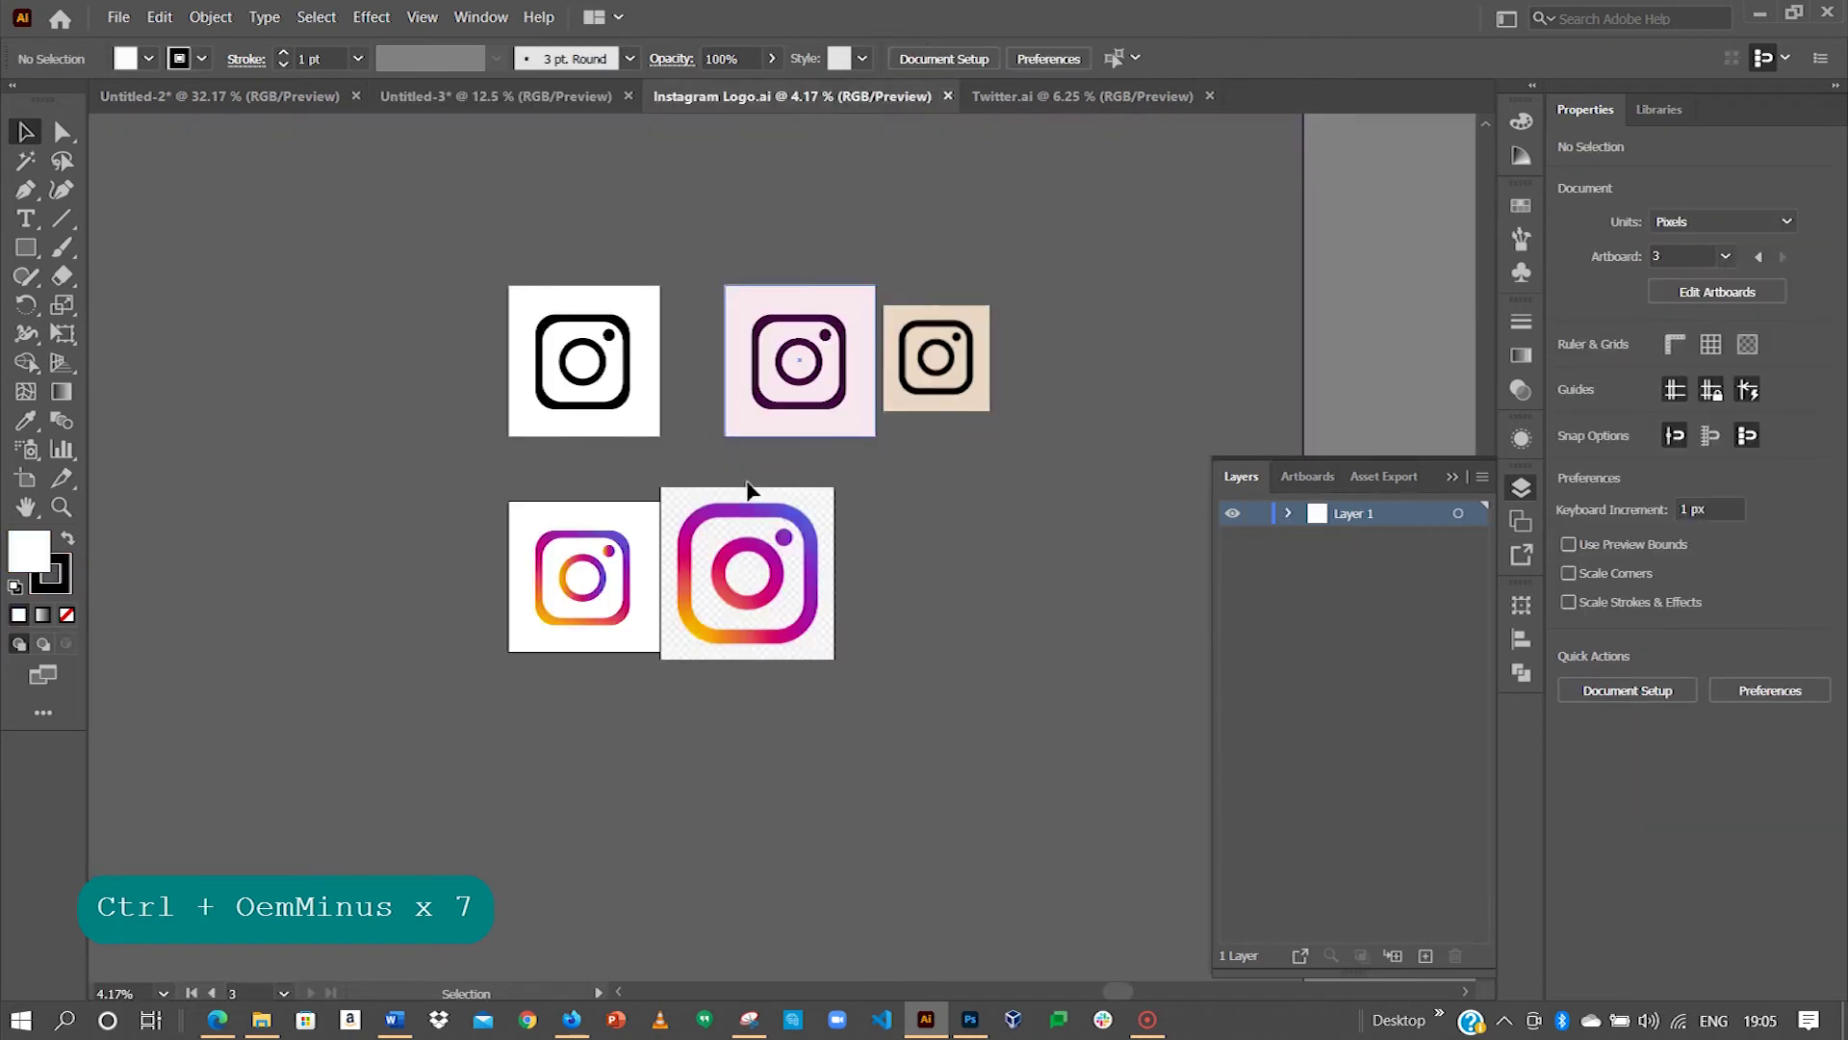
drag(758, 375, 1046, 556)
drag(887, 408, 833, 390)
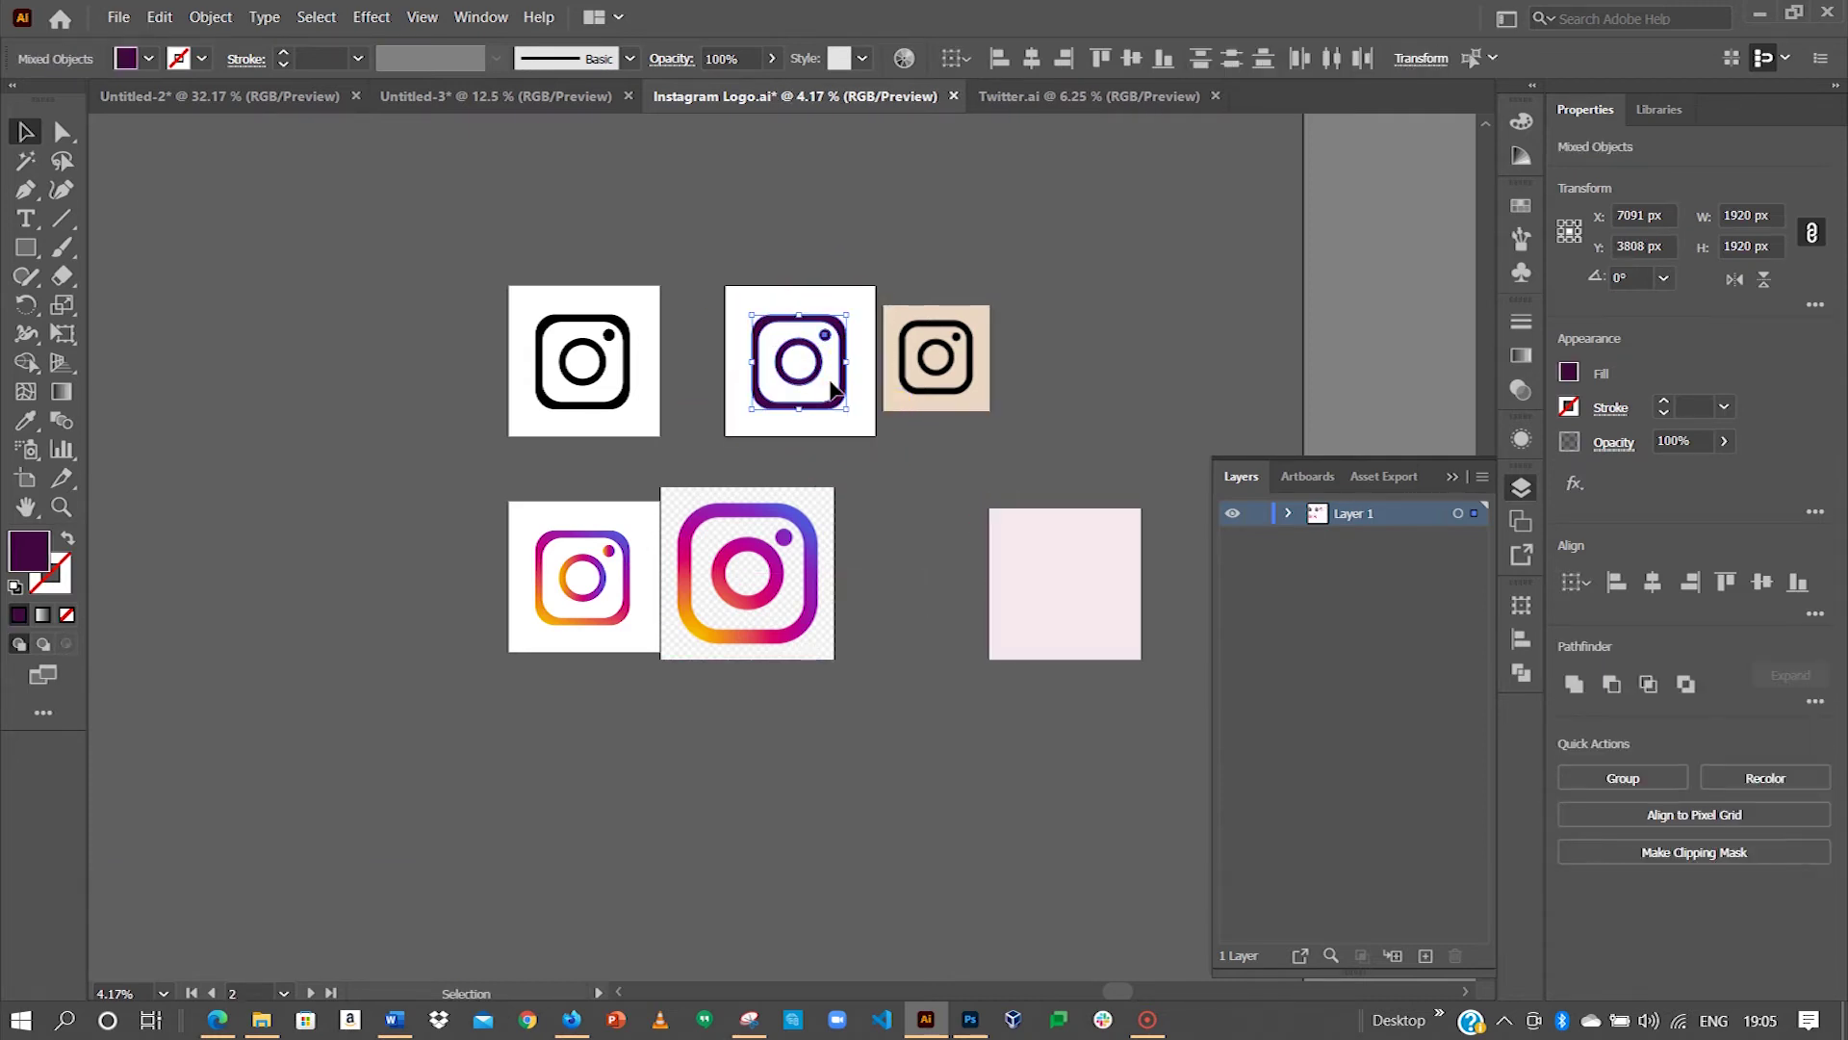
key(ctrl+g)
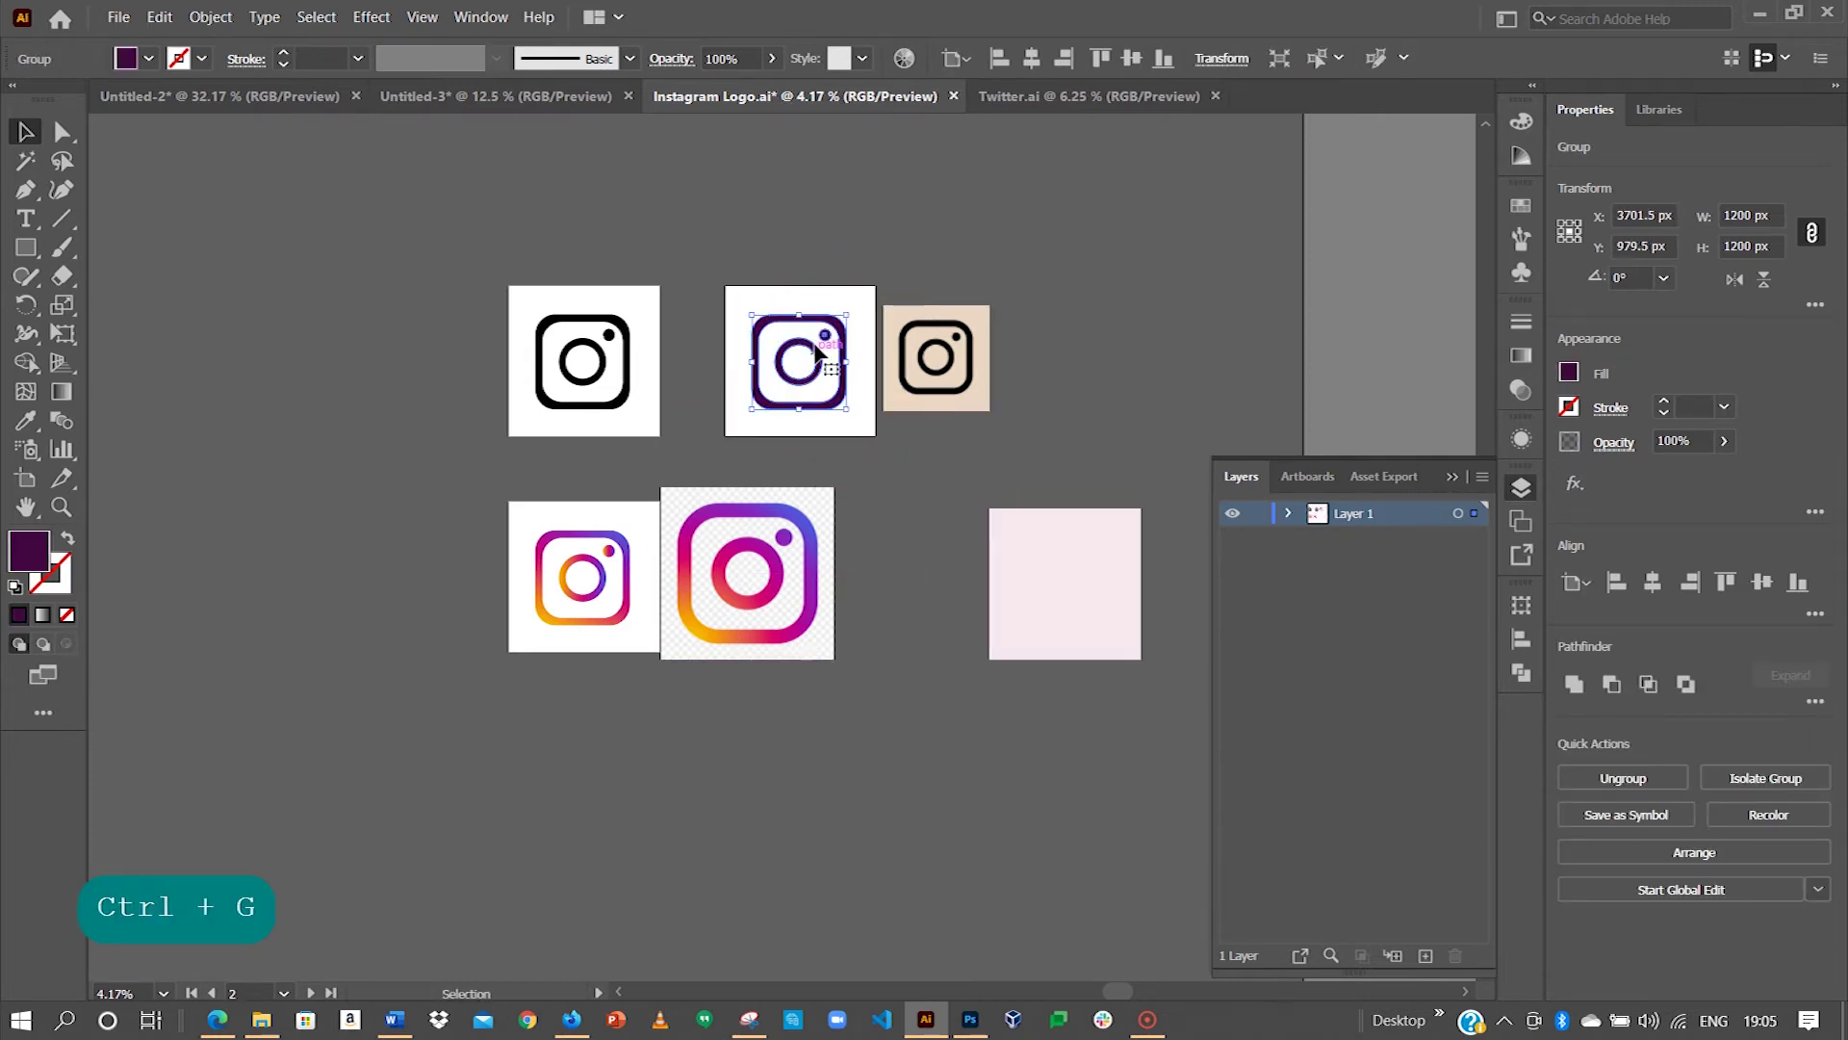
drag(840, 334, 503, 568)
Step: Save and close Instagram Logo.ai, then switch to Twitter.ai
click(897, 95)
click(953, 95)
click(963, 546)
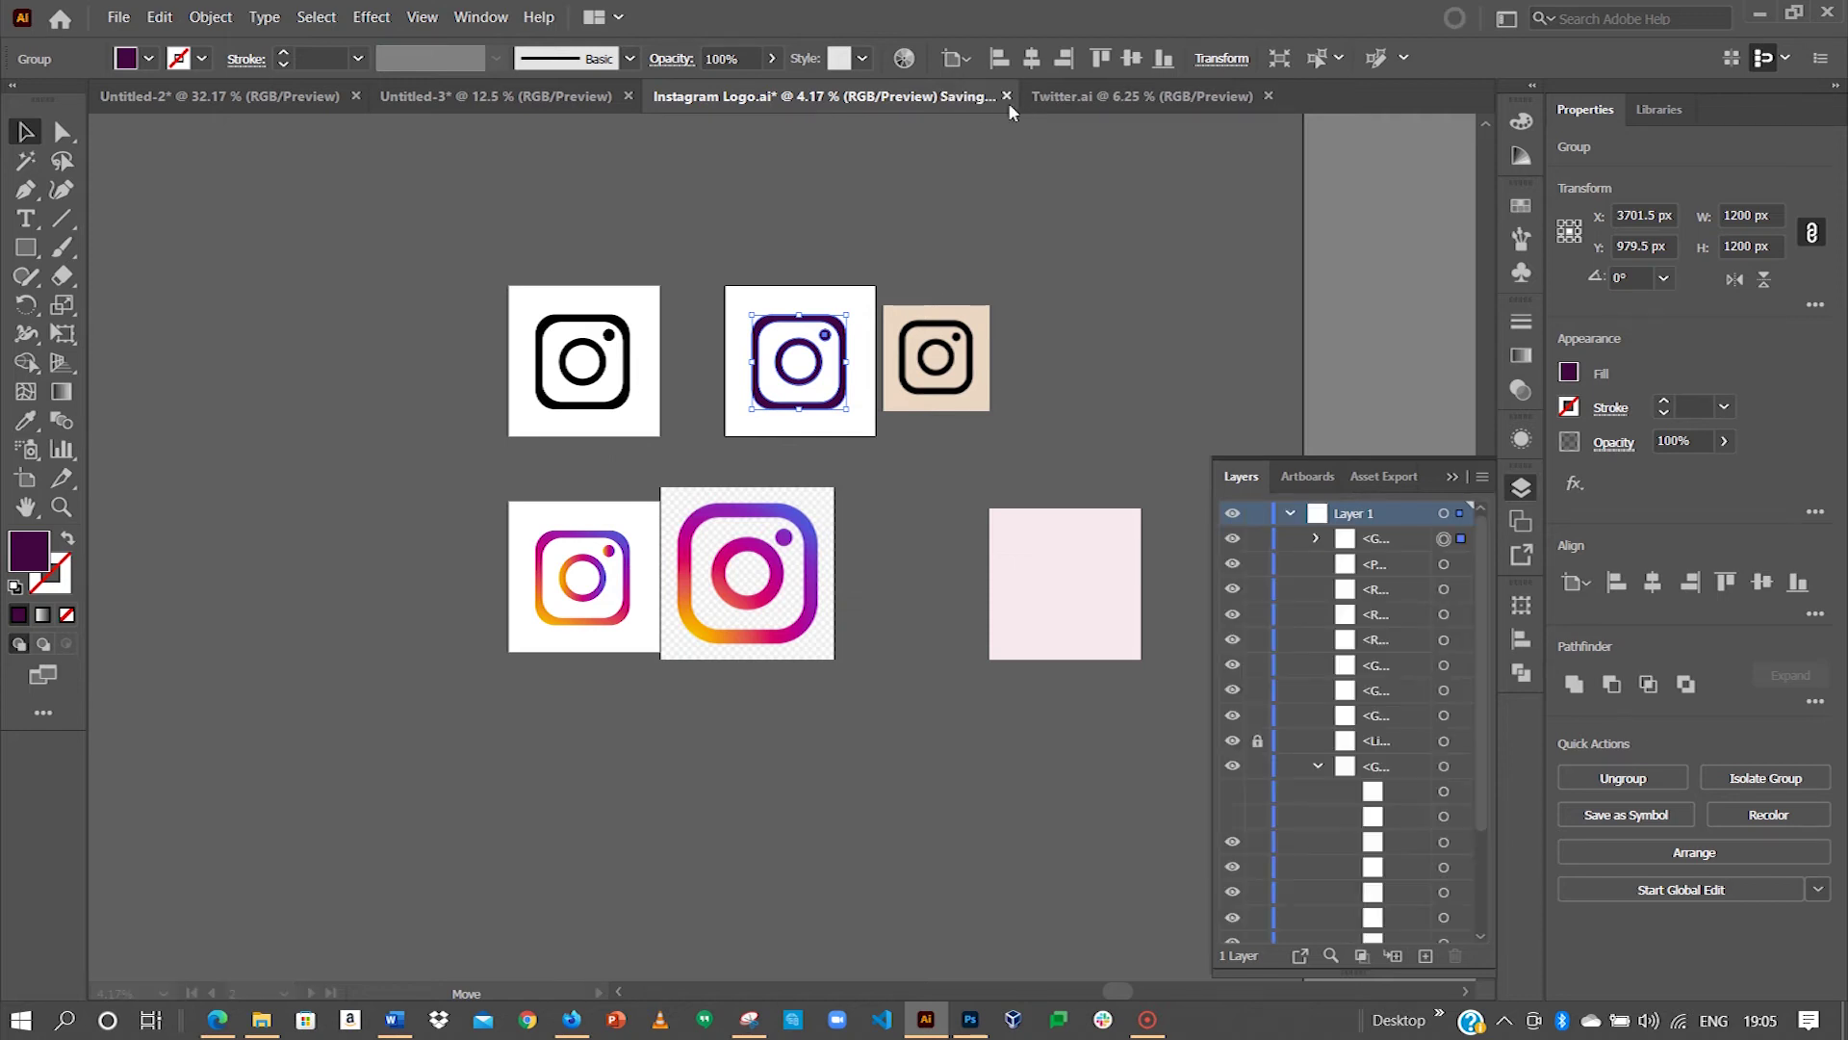
click(811, 99)
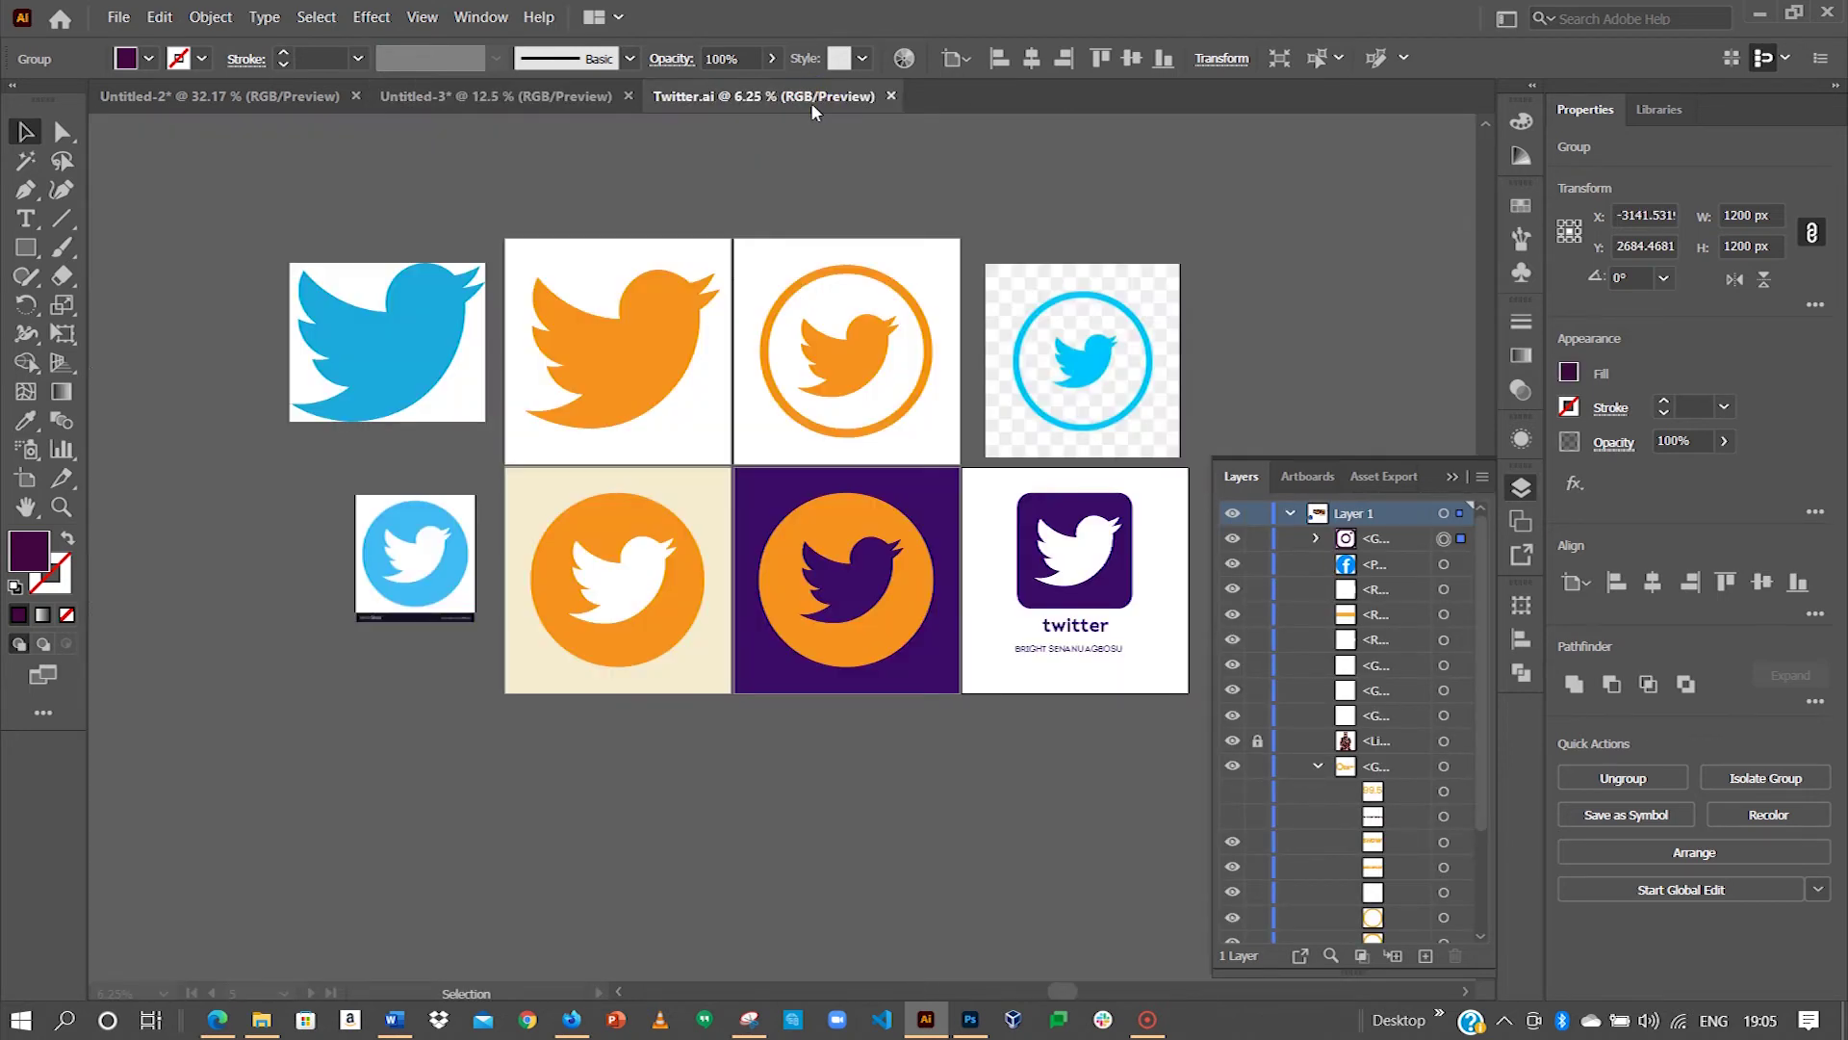
Step: Select and group the orange ringed Twitter logo
drag(910, 535, 789, 445)
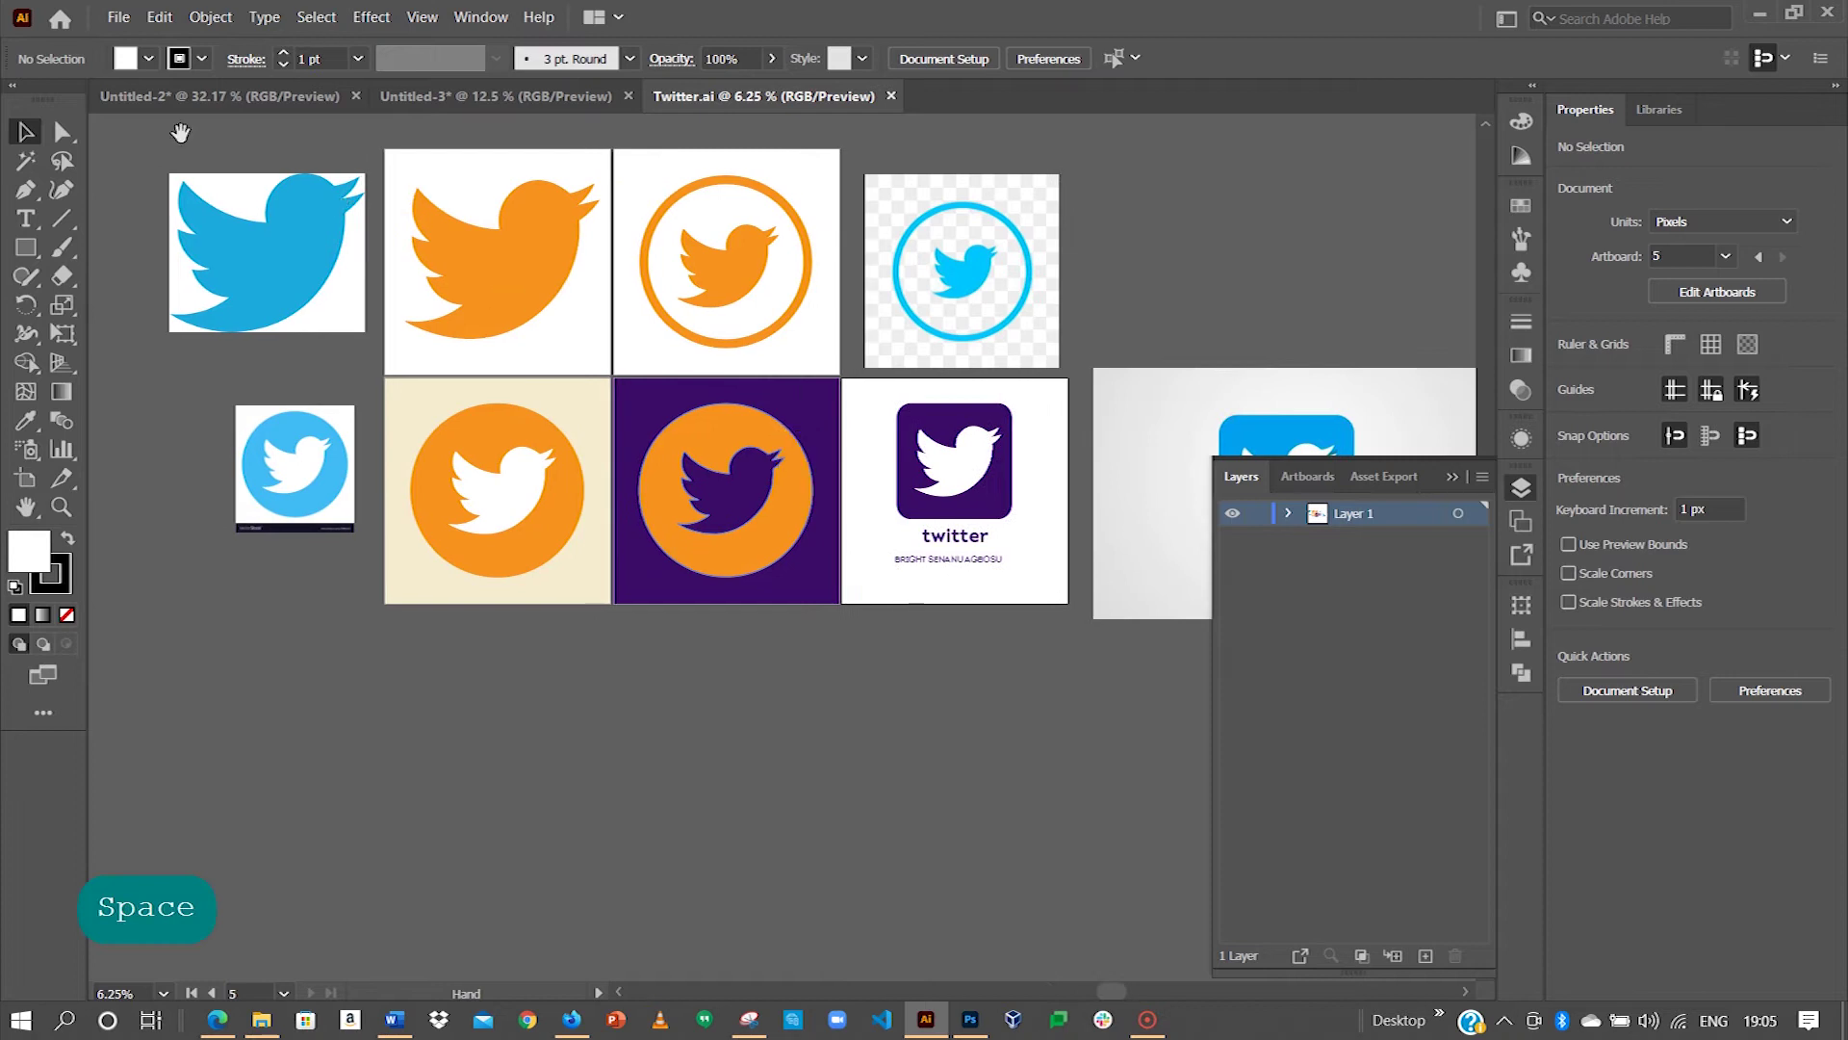
drag(669, 169, 469, 667)
key(ctrl+g)
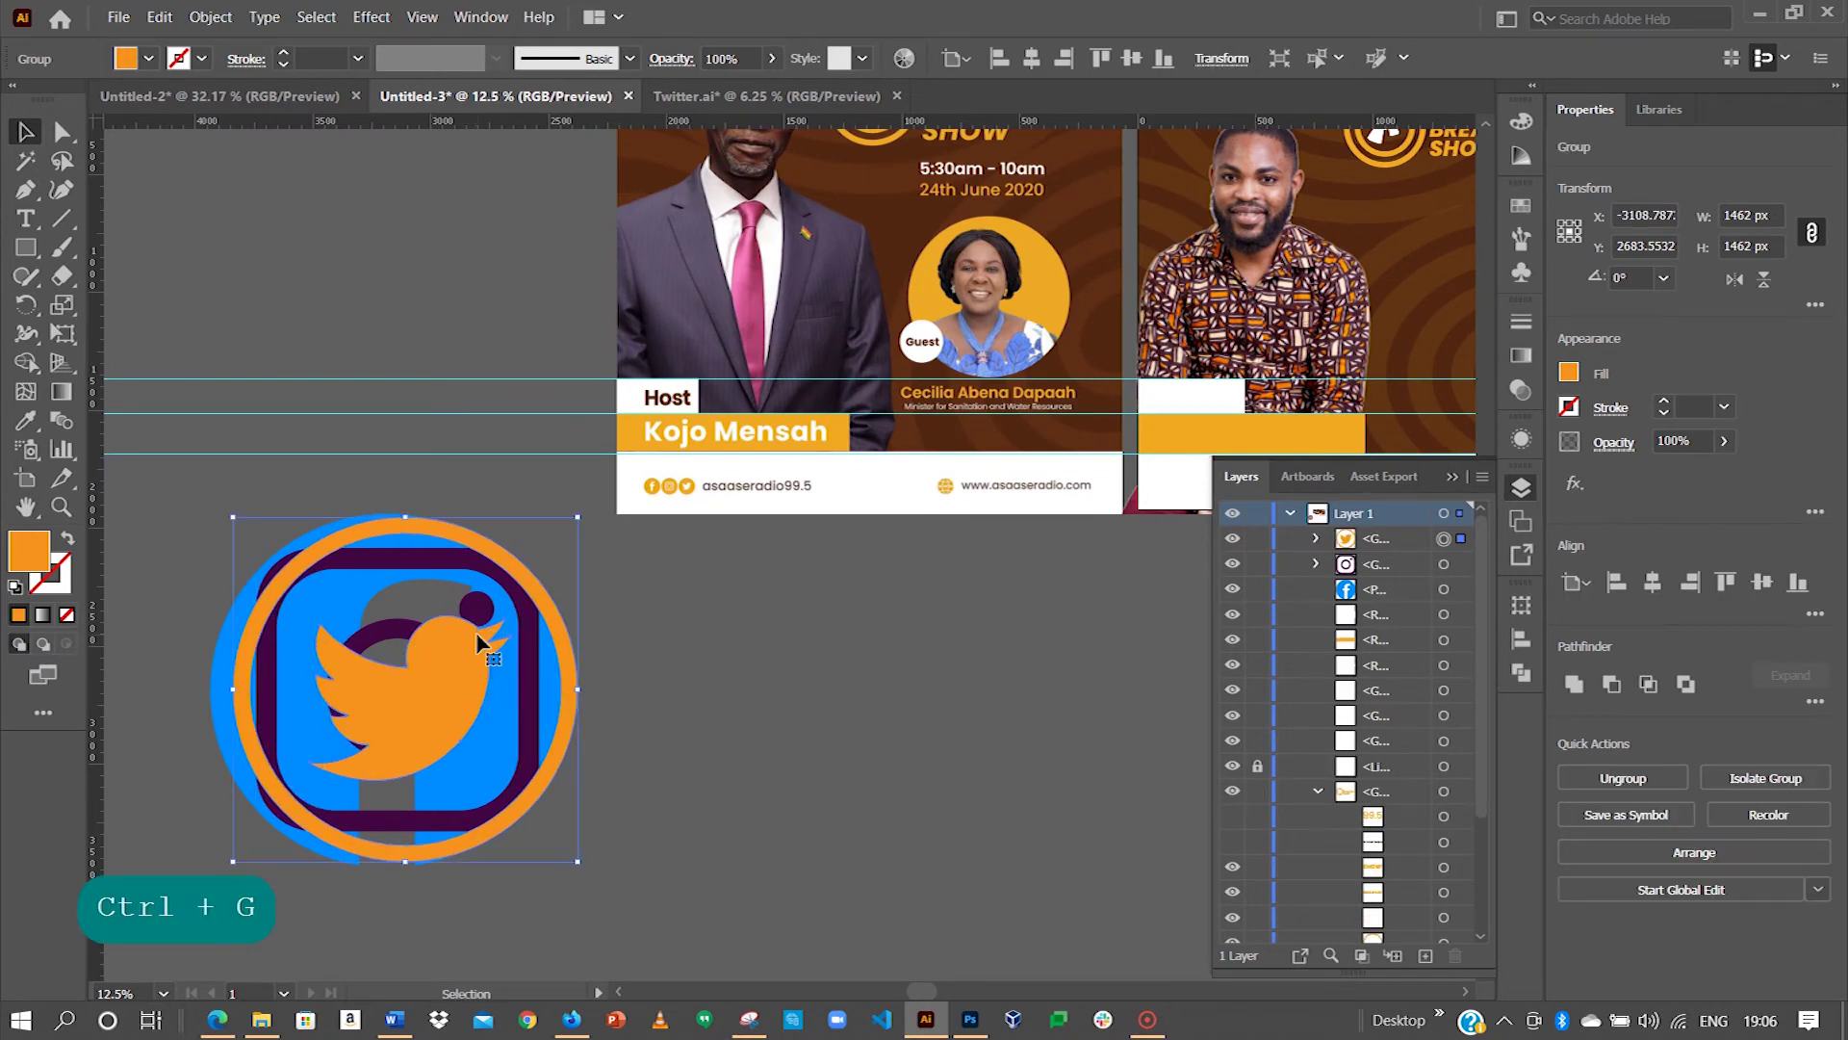
Step: Centre all three social logos on each other and scale them down to about 120 px
drag(258, 502, 442, 796)
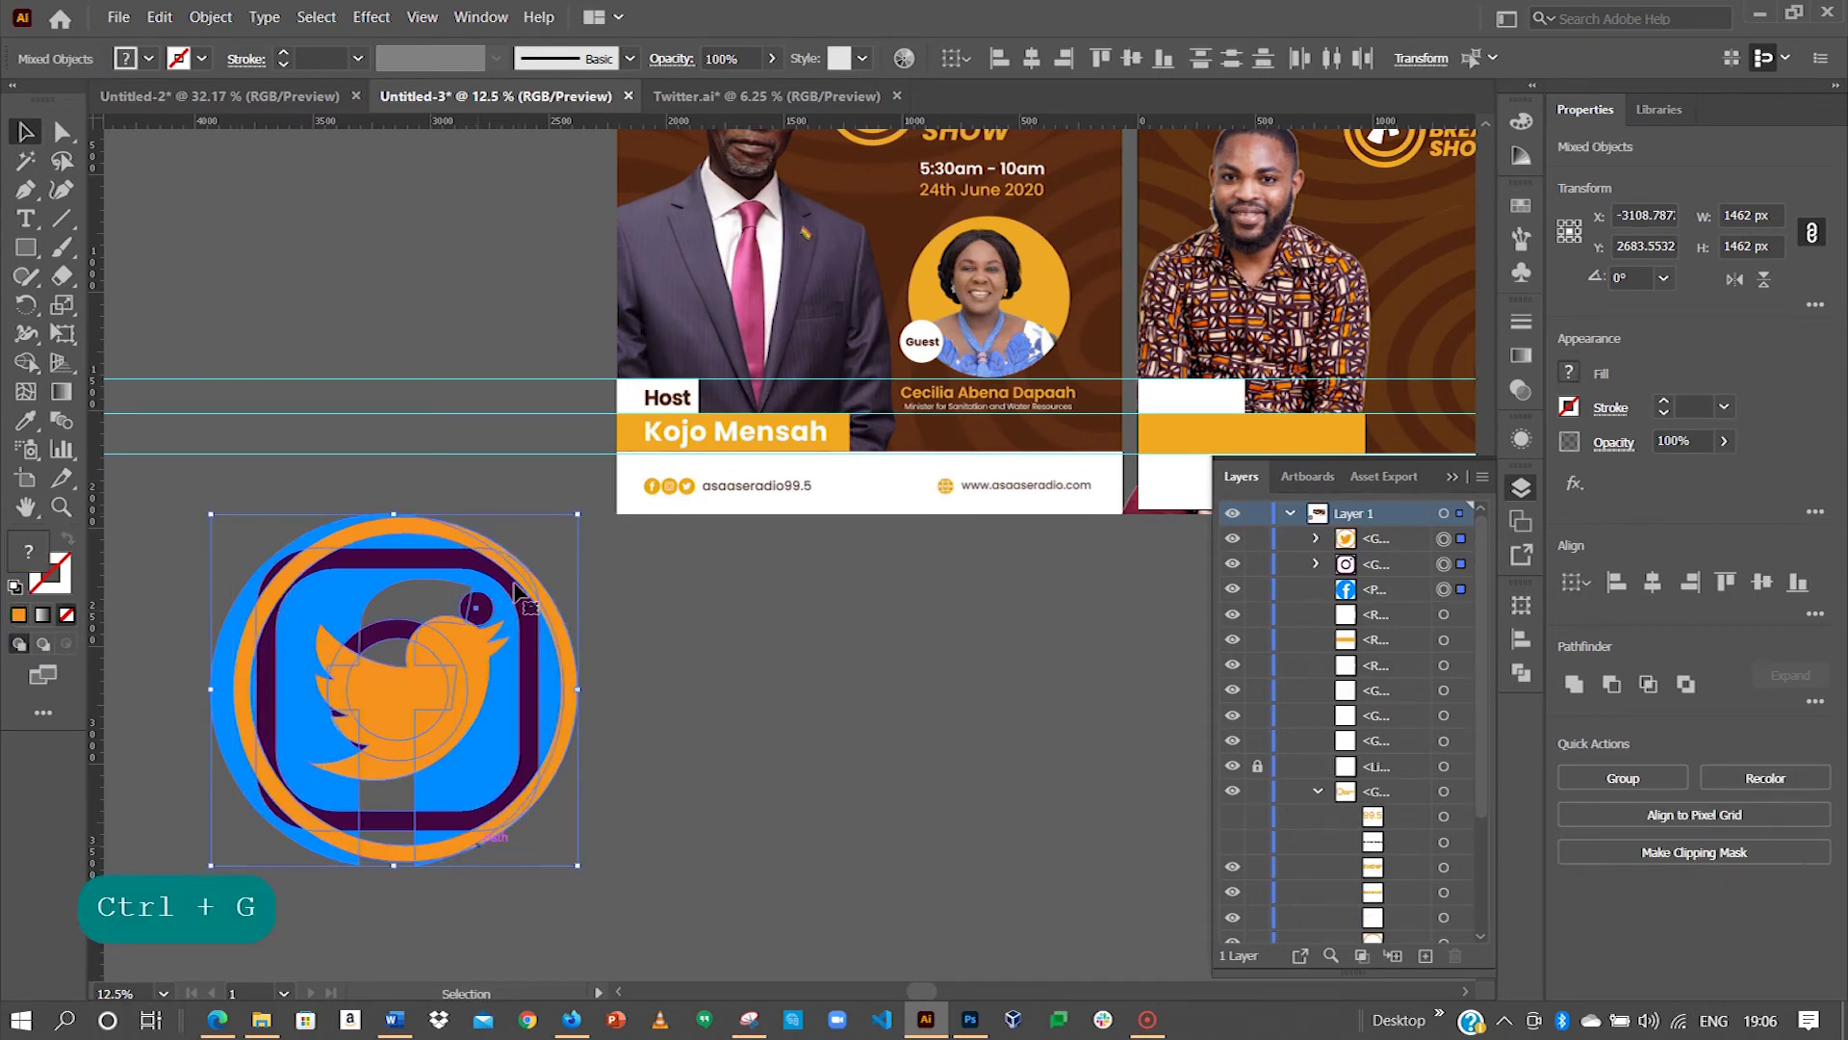
click(1653, 583)
click(1764, 579)
drag(575, 517, 975, 838)
key(space)
Step: Zoom in and move the Twitter icon to the right of the Instagram icon
key(z)
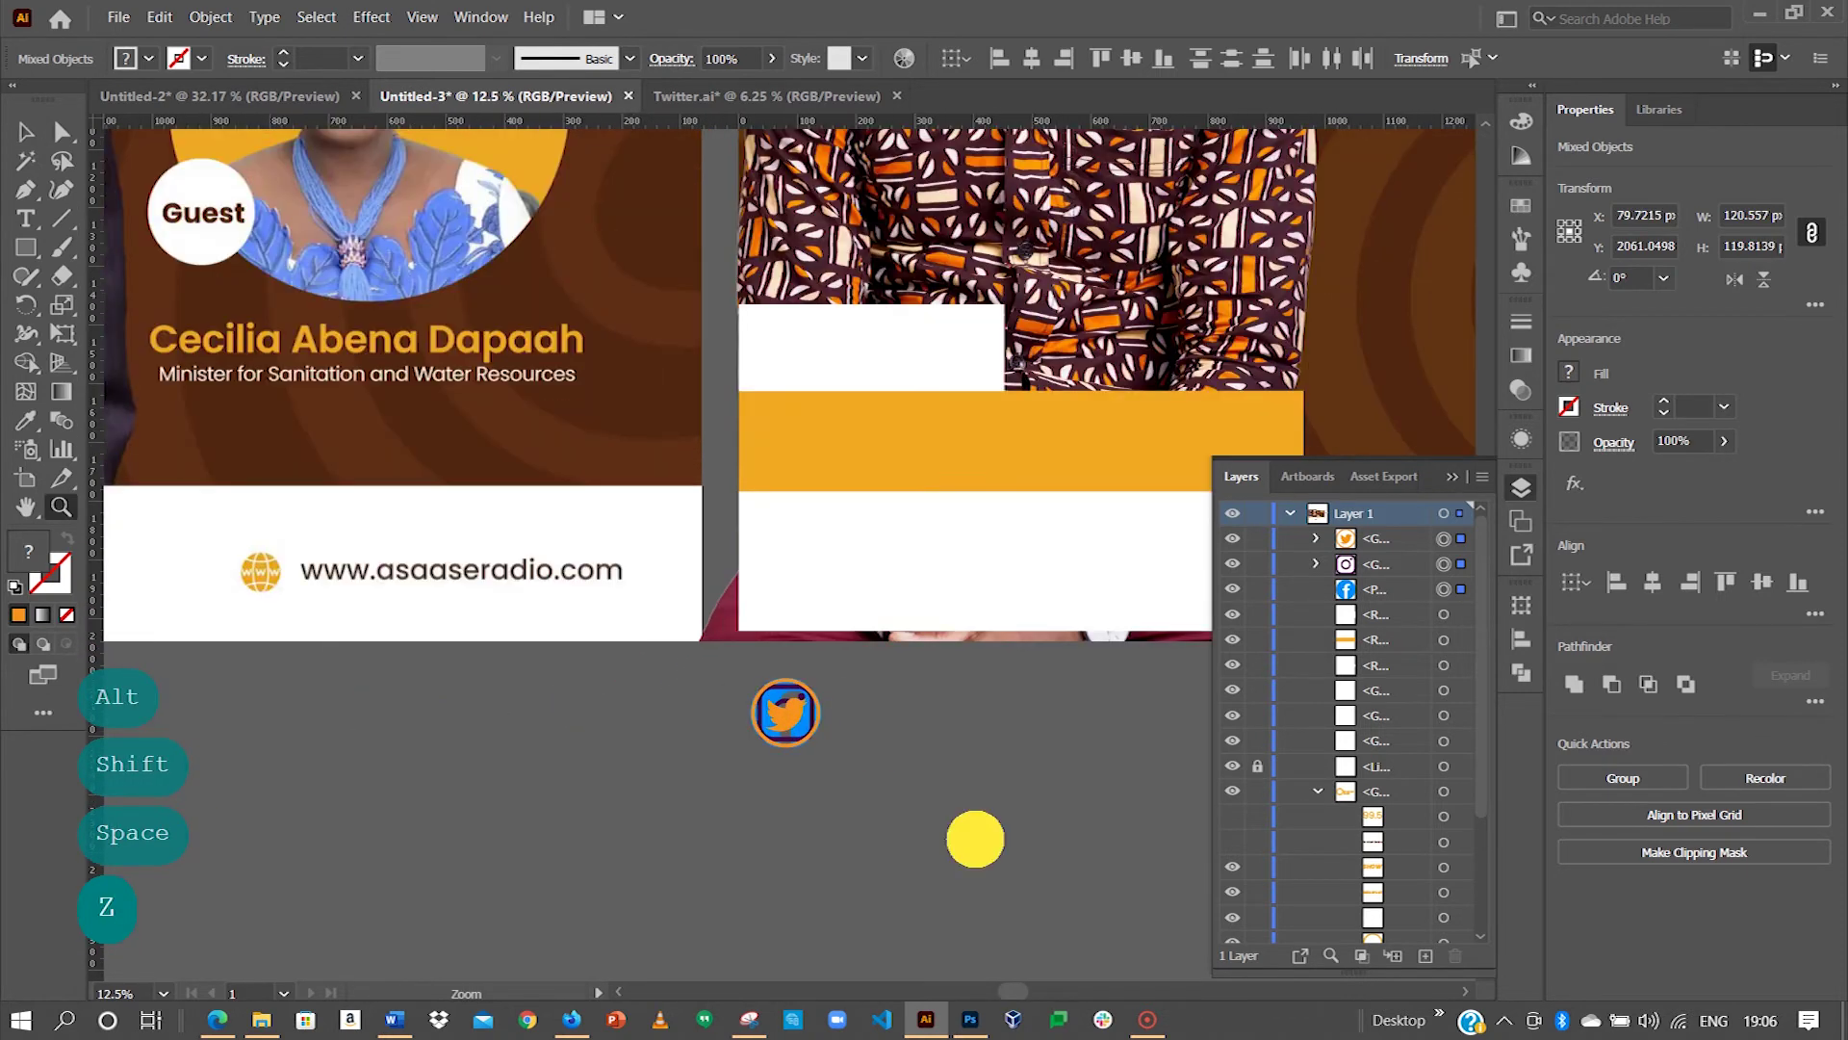
key(space)
drag(379, 453, 21, 144)
click(25, 132)
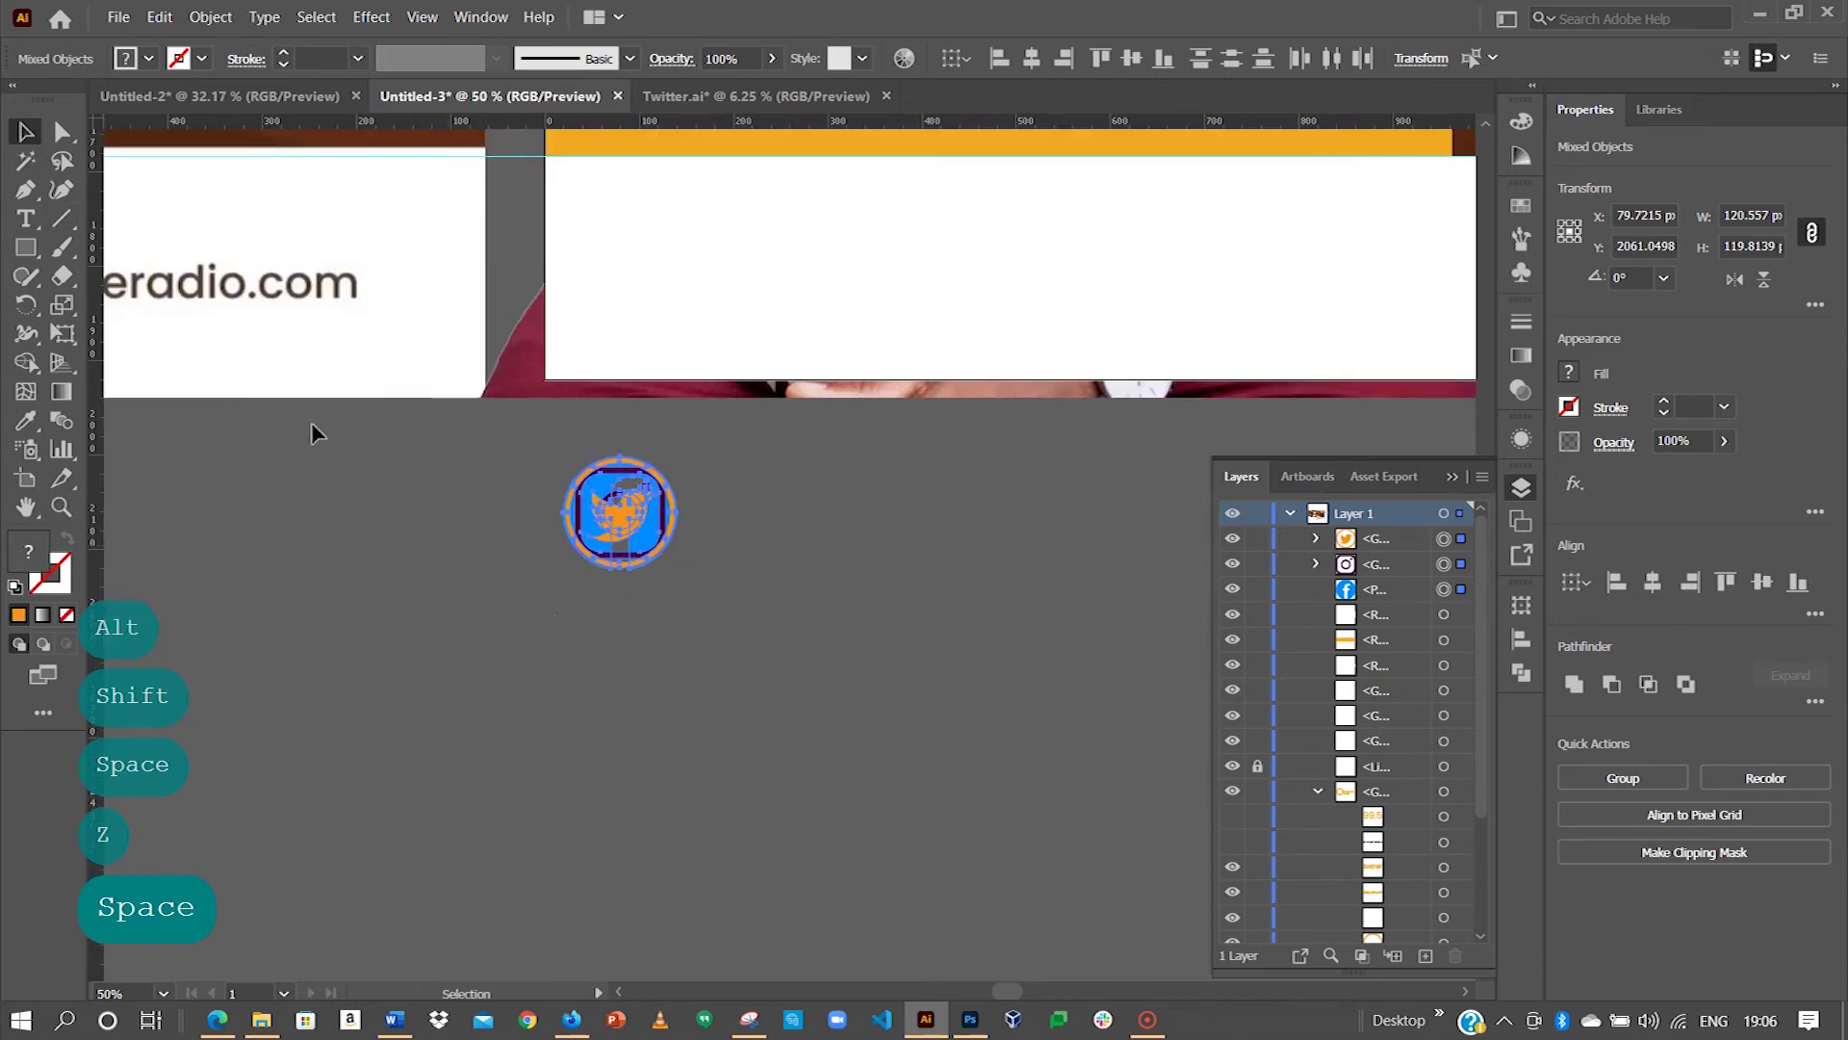
click(405, 546)
drag(615, 507, 796, 453)
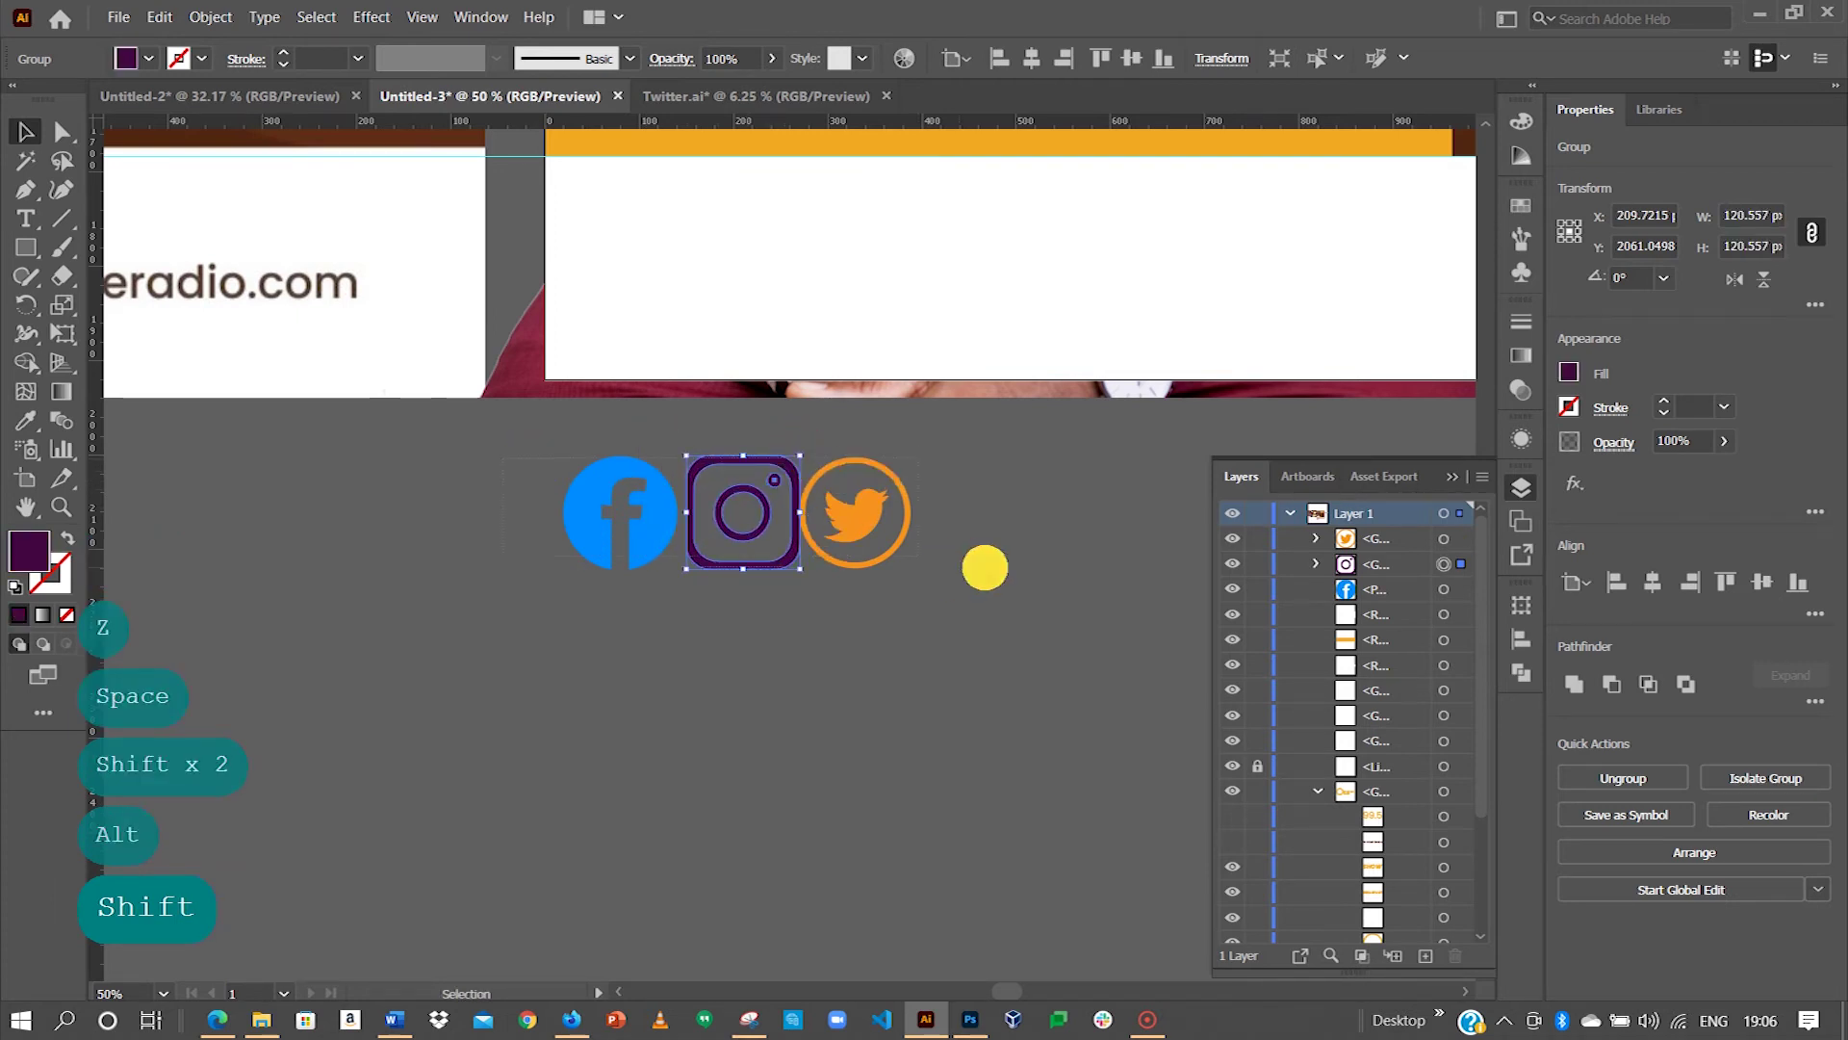
Step: Nudge the Twitter icon further right for even spacing and select all three icons
drag(982, 565, 554, 482)
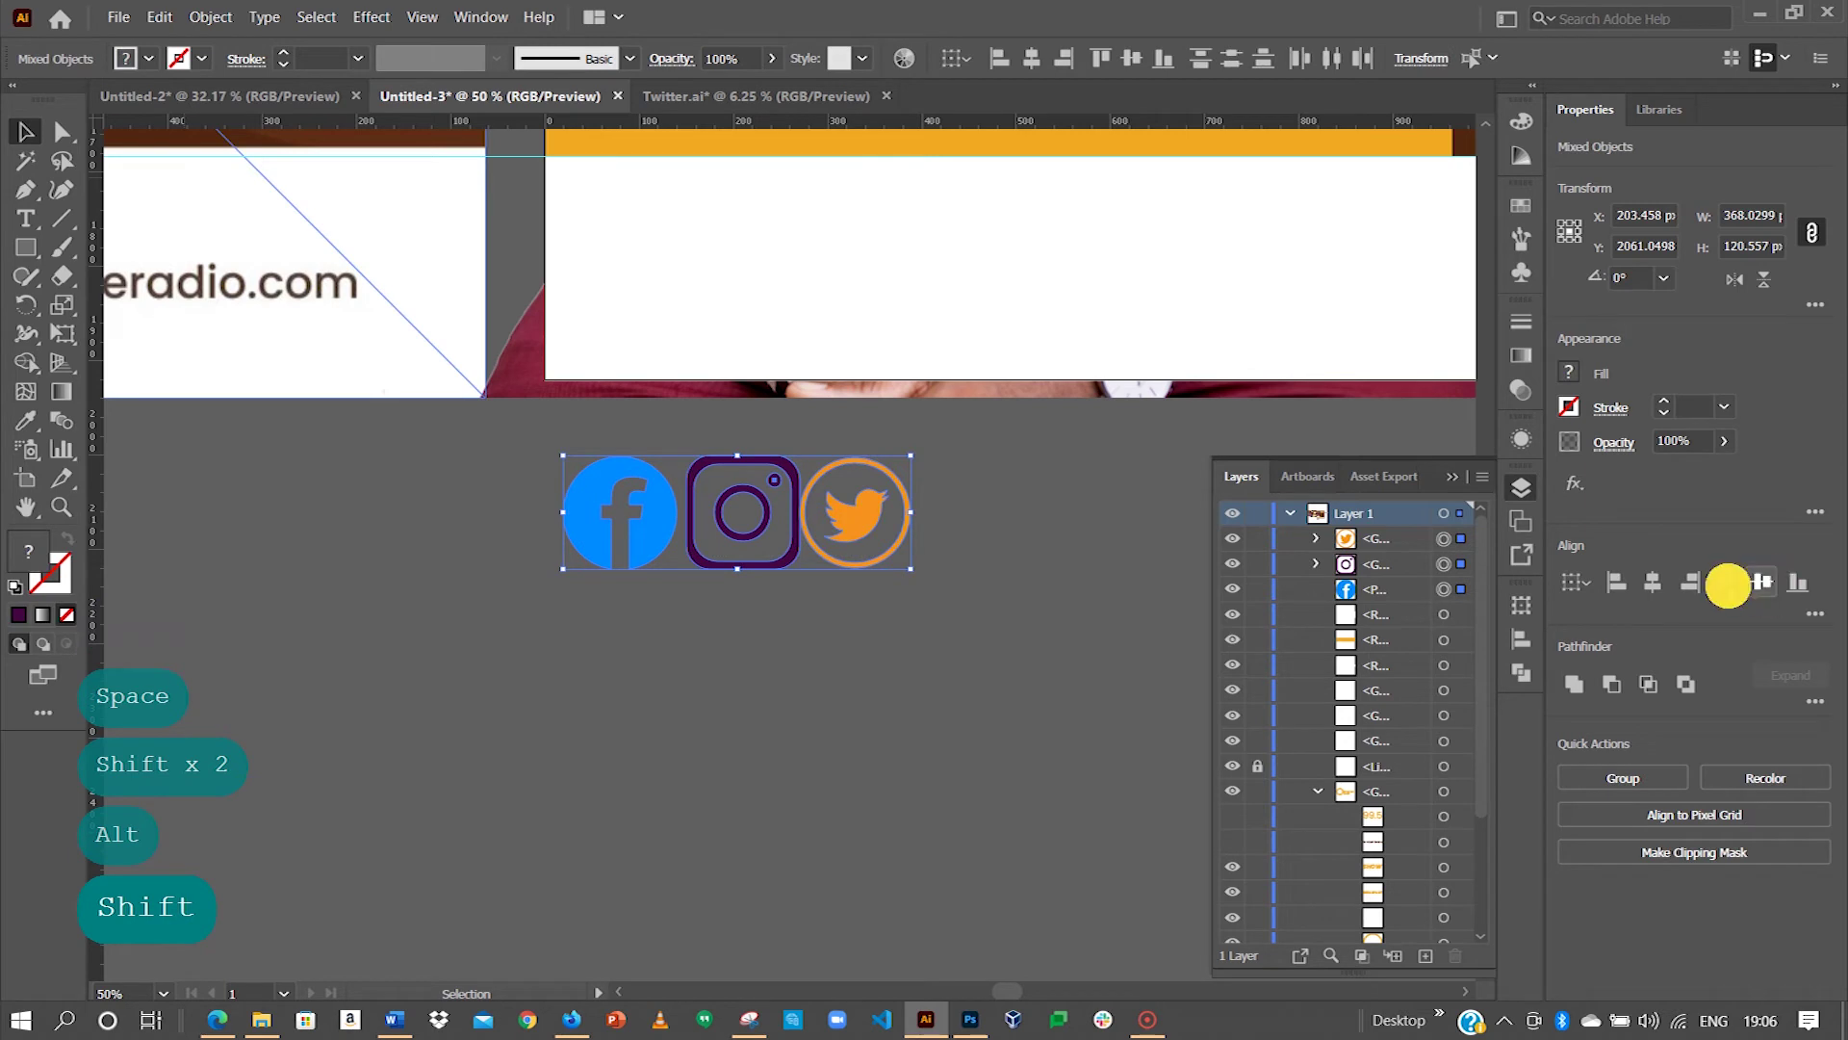
click(953, 545)
drag(867, 520, 881, 521)
shift+click(584, 511)
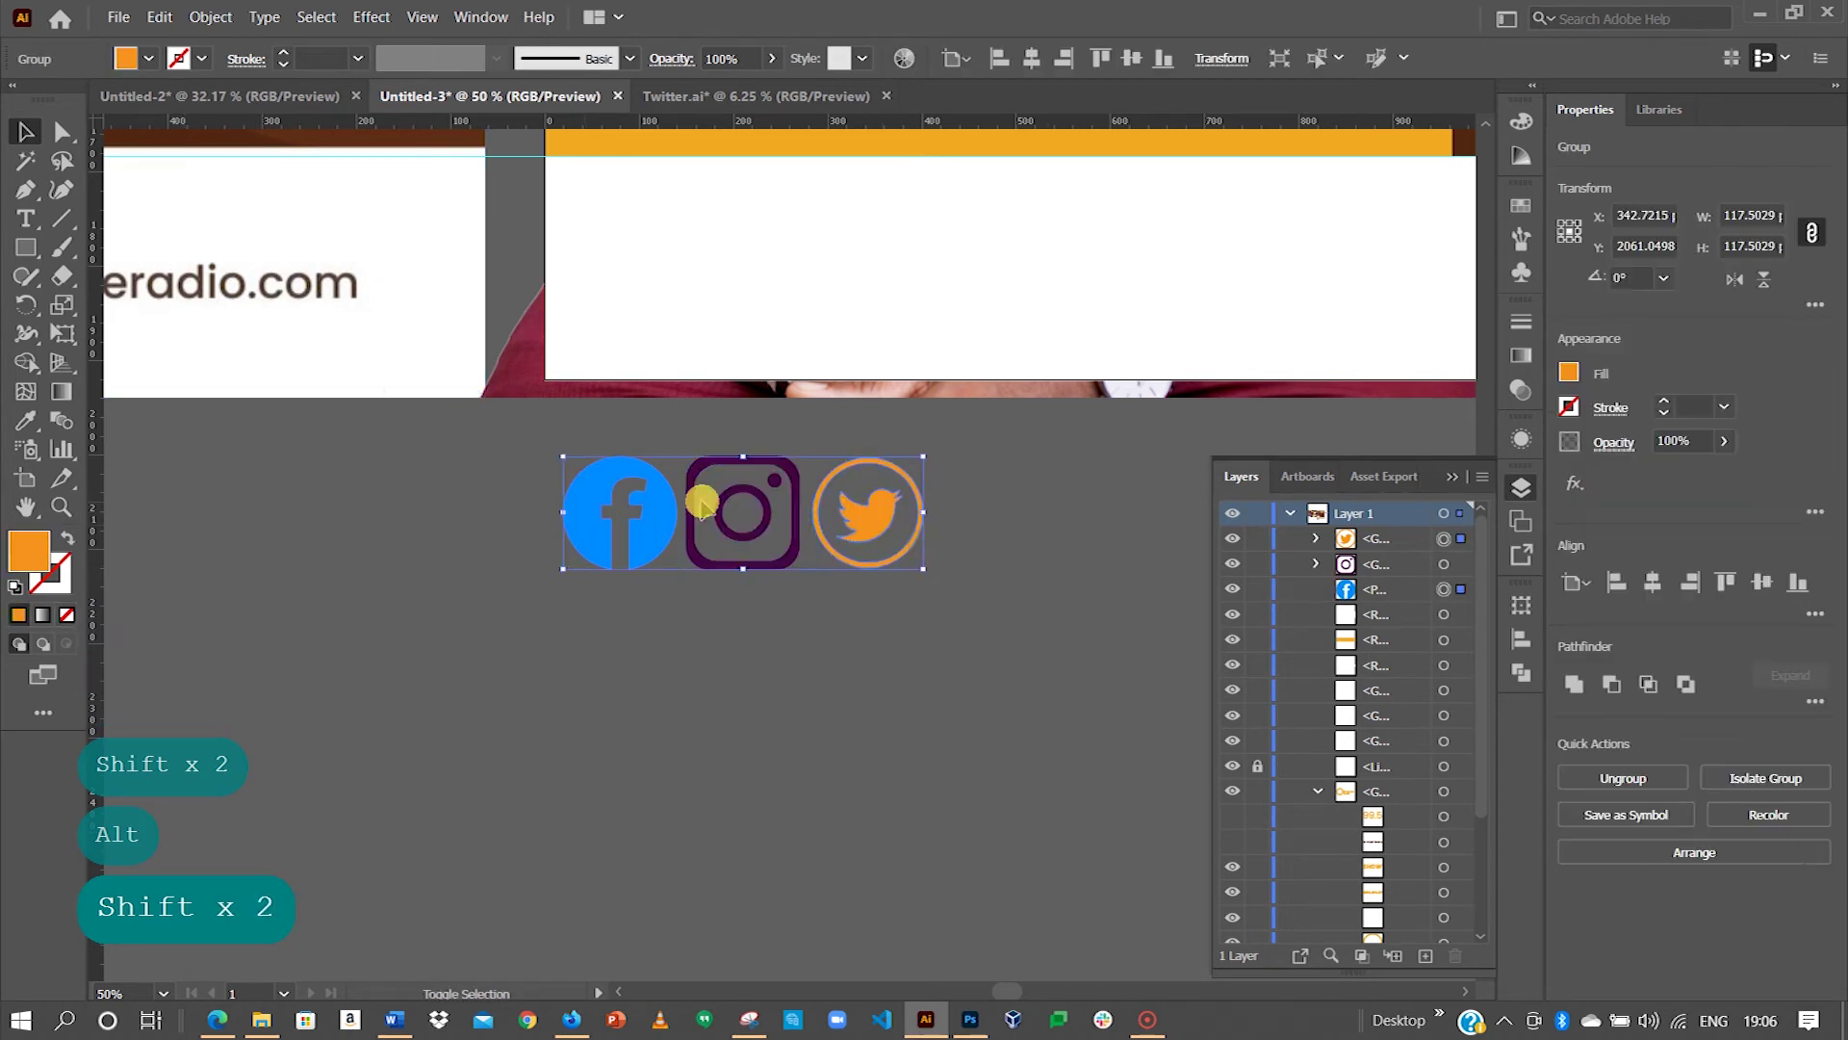
shift+click(726, 511)
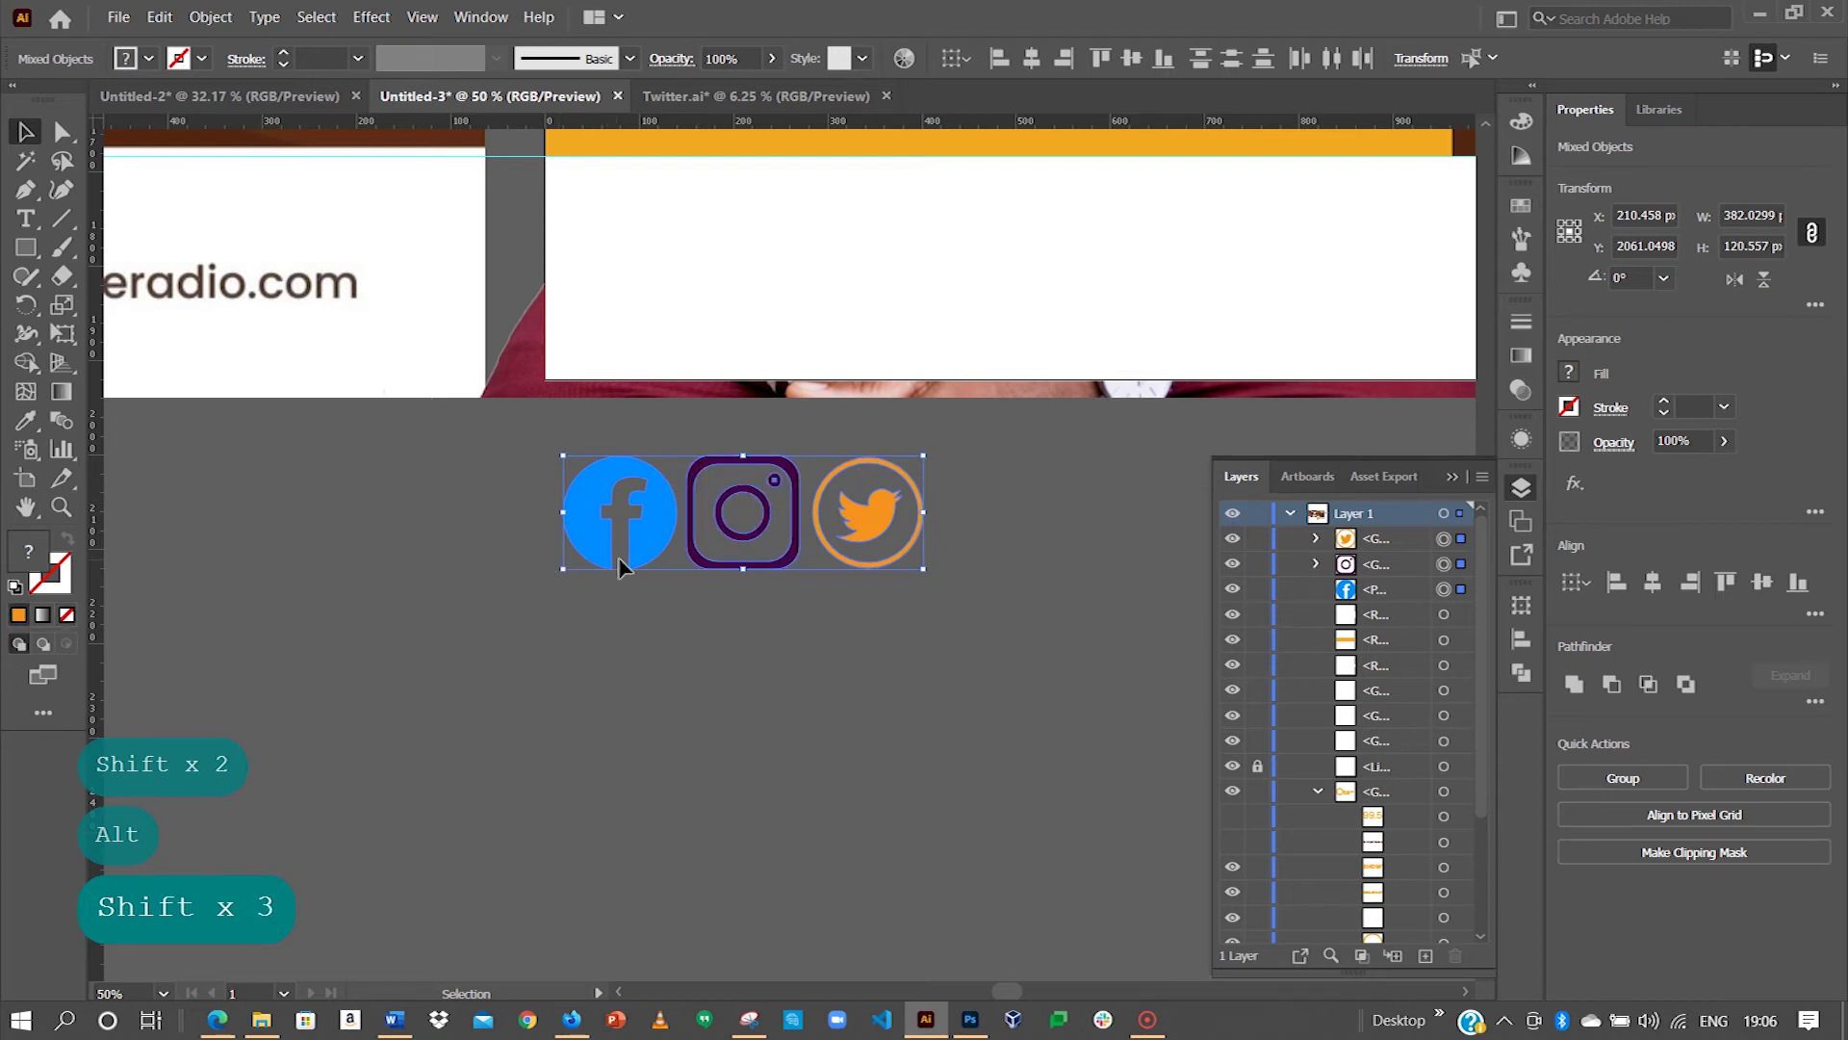
key(ctrl+minus)
key(ctrl+minus)
key(ctrl+minus)
key(space)
drag(590, 555, 798, 666)
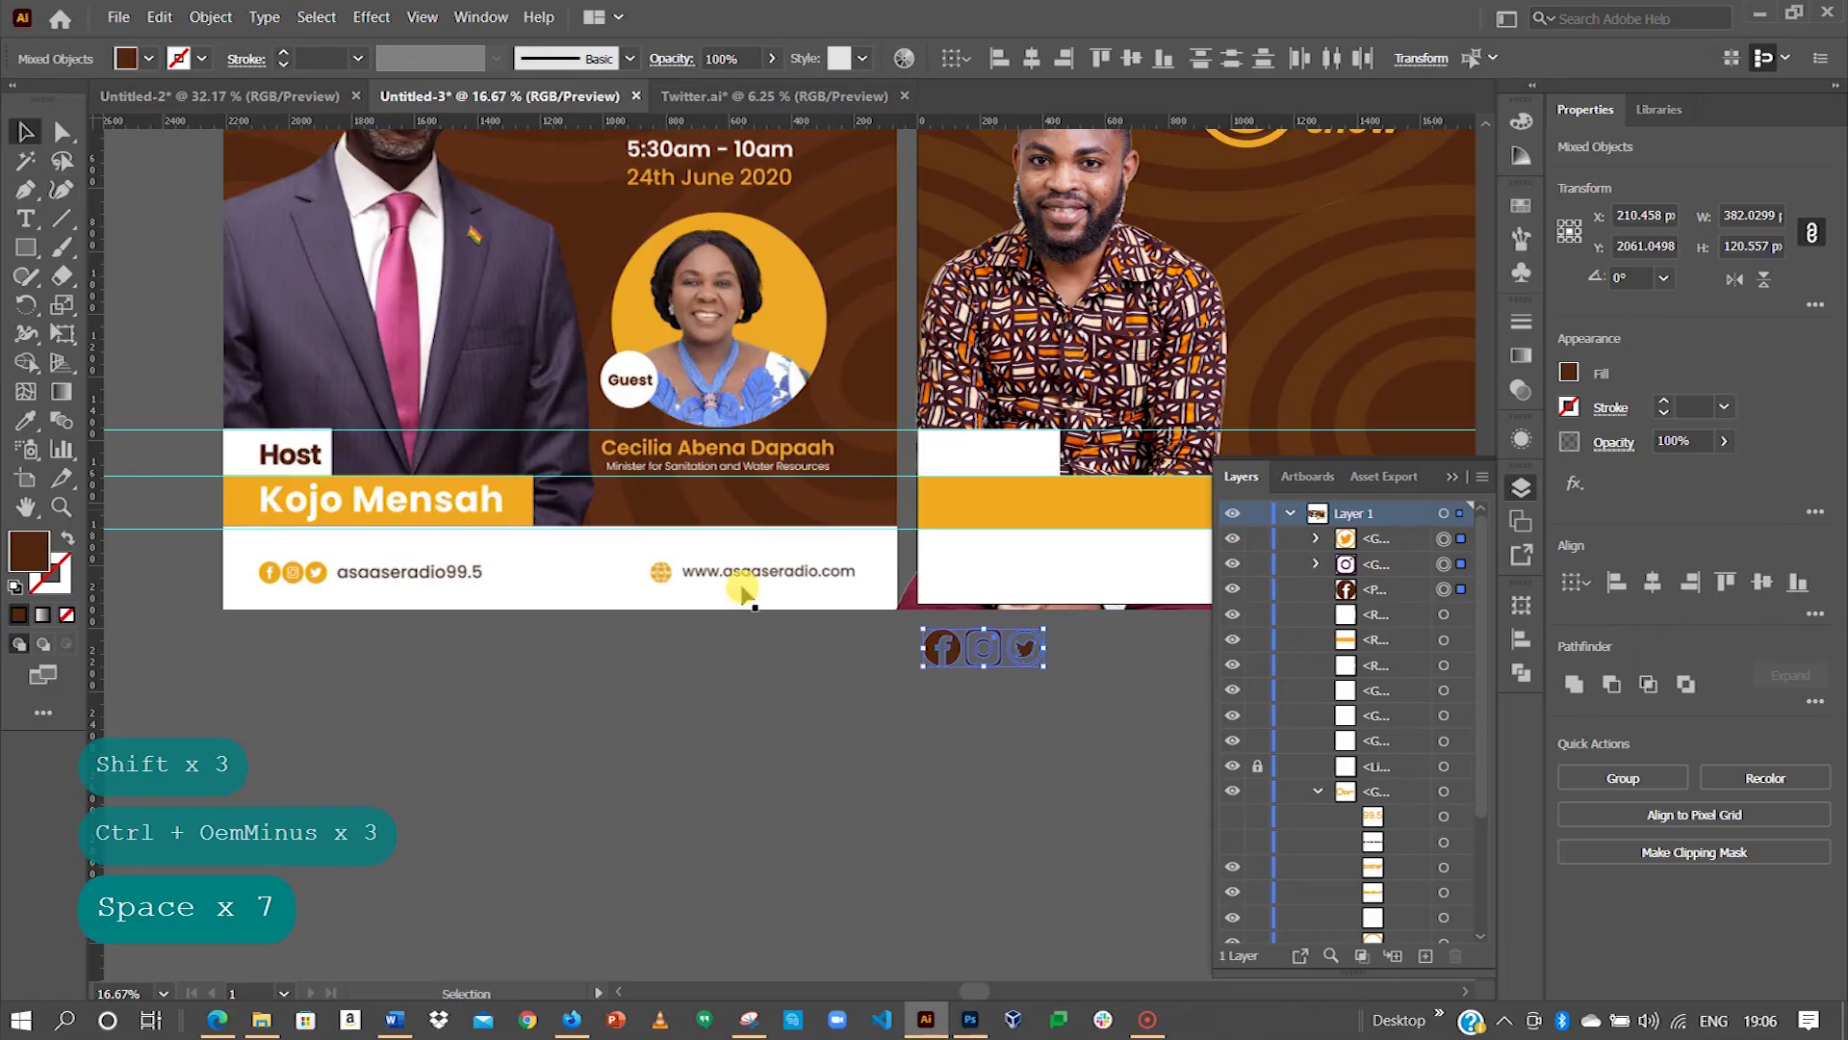
Step: Move the selected brown social icons up into the second flyer's white footer
key(z)
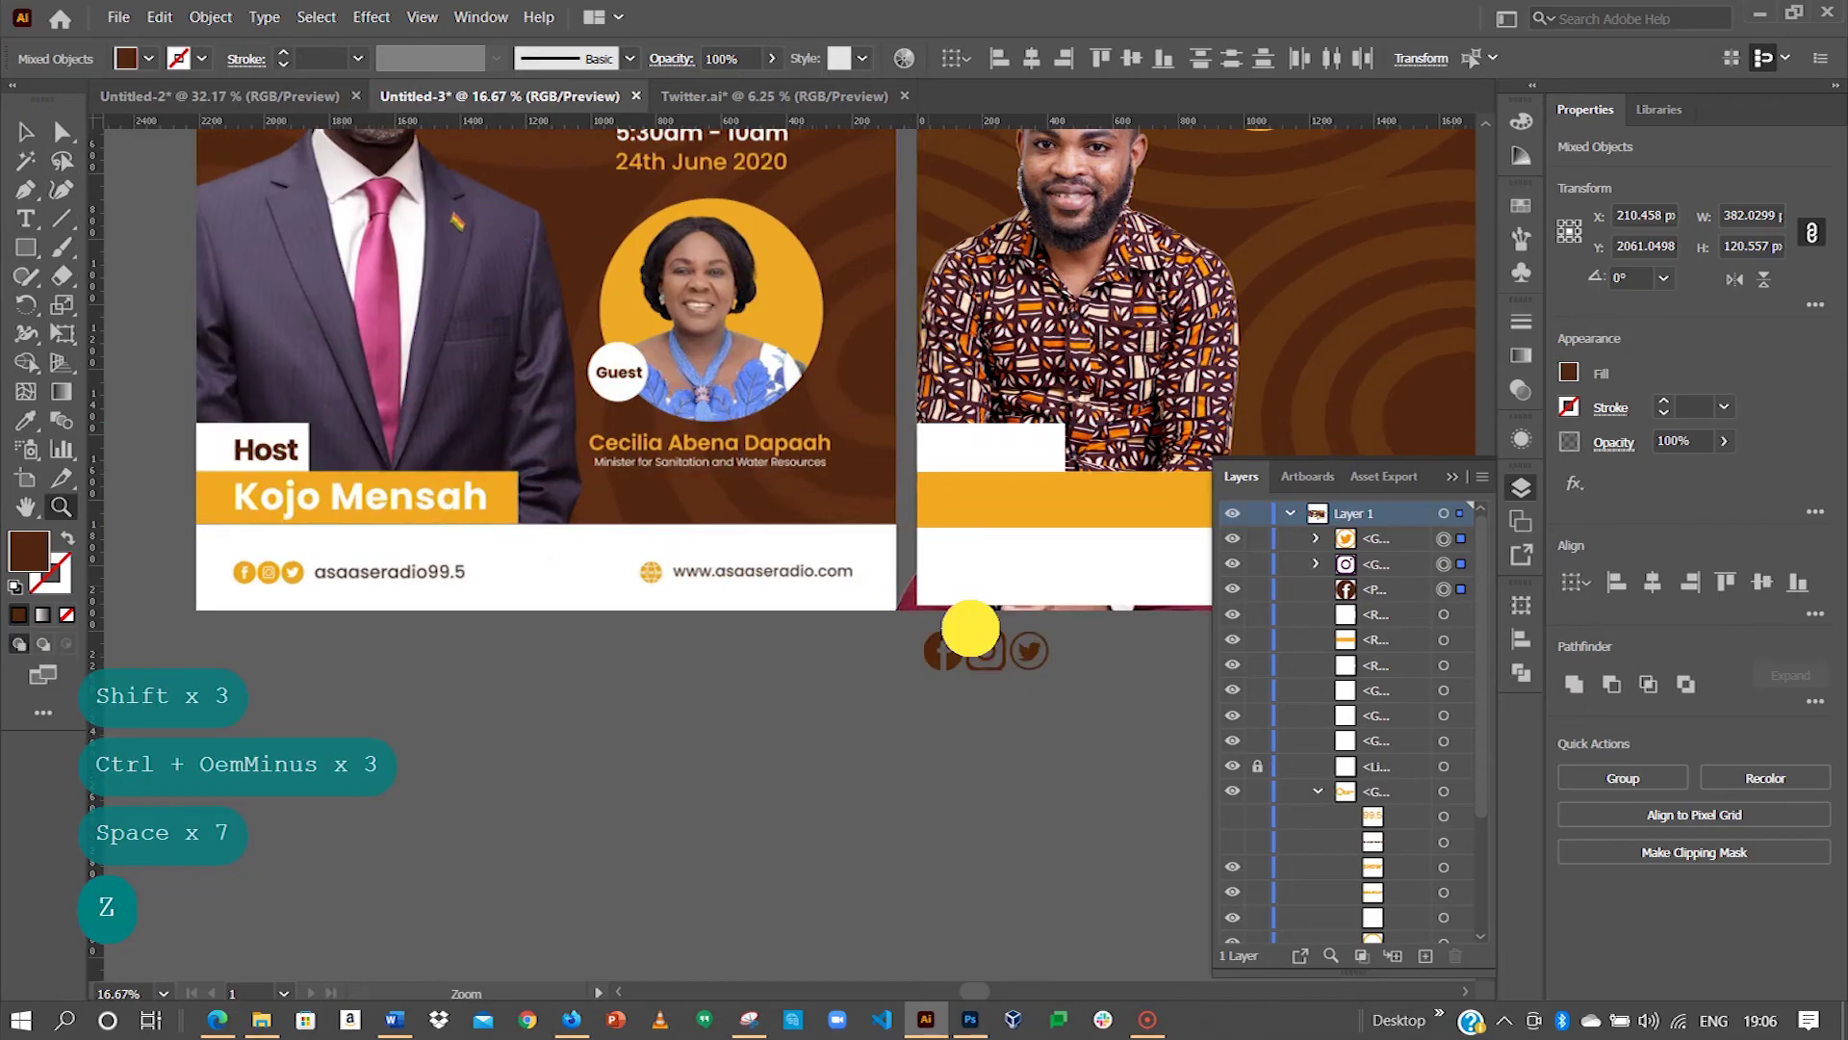
click(966, 626)
key(space)
alt+click(1065, 695)
key(space)
drag(1064, 695, 983, 591)
key(space)
key(space)
key(space)
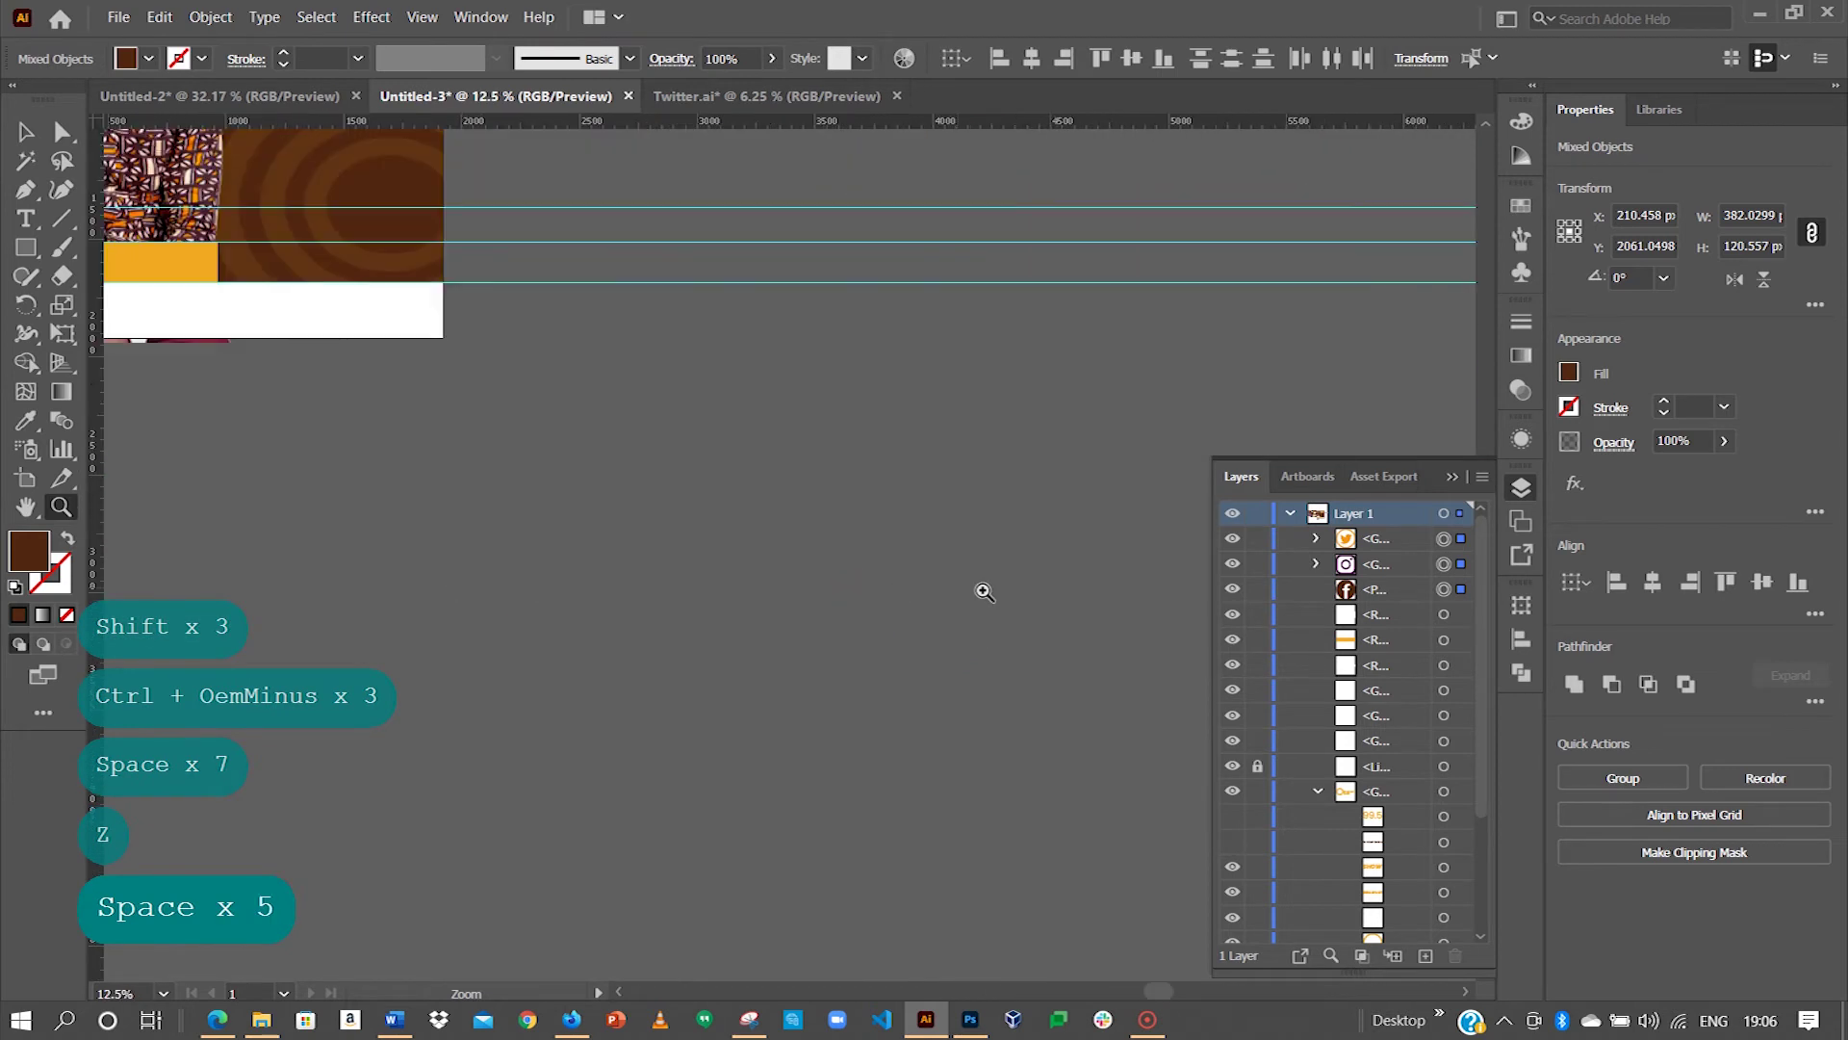
drag(282, 449, 759, 627)
key(space)
key(space)
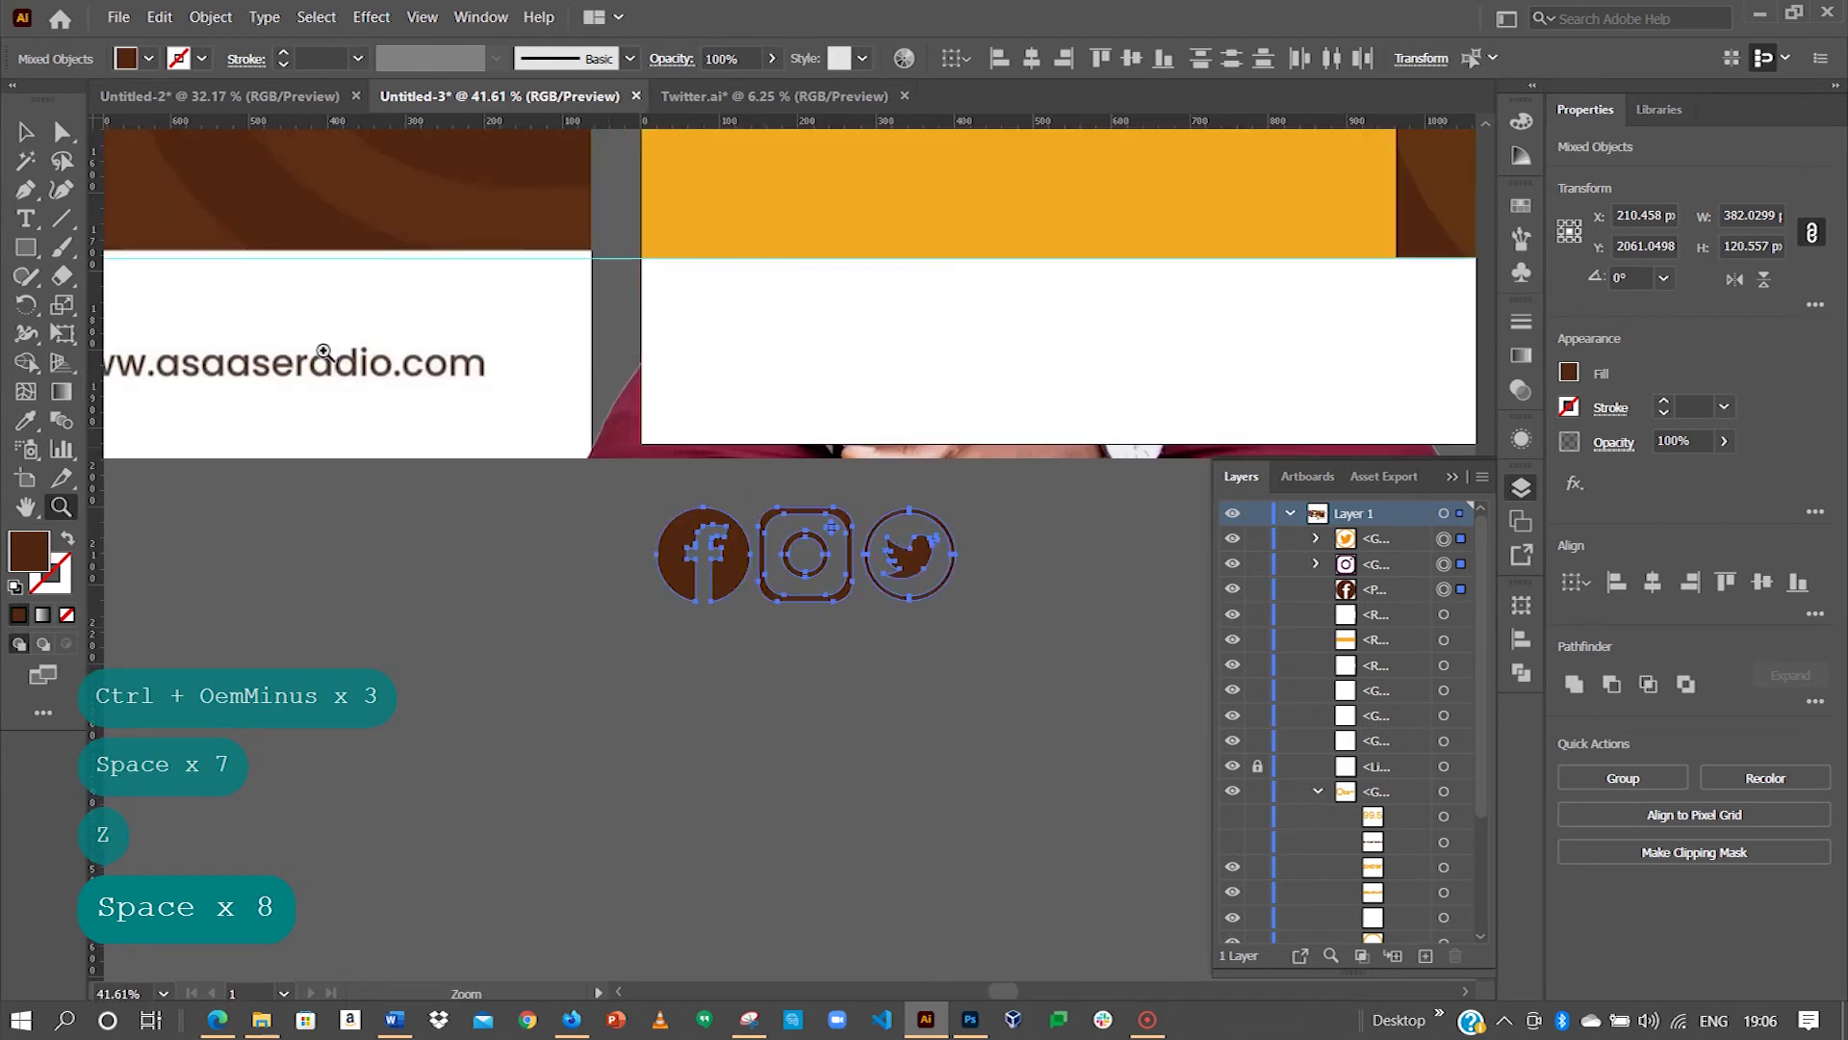
click(24, 125)
key(space)
drag(609, 557, 639, 490)
key(space)
key(space)
key(space)
key(space)
key(space)
Step: Add a placeholder text object on the pasteboard below the flyer
click(912, 700)
key(space)
drag(913, 701, 667, 722)
key(t)
click(512, 828)
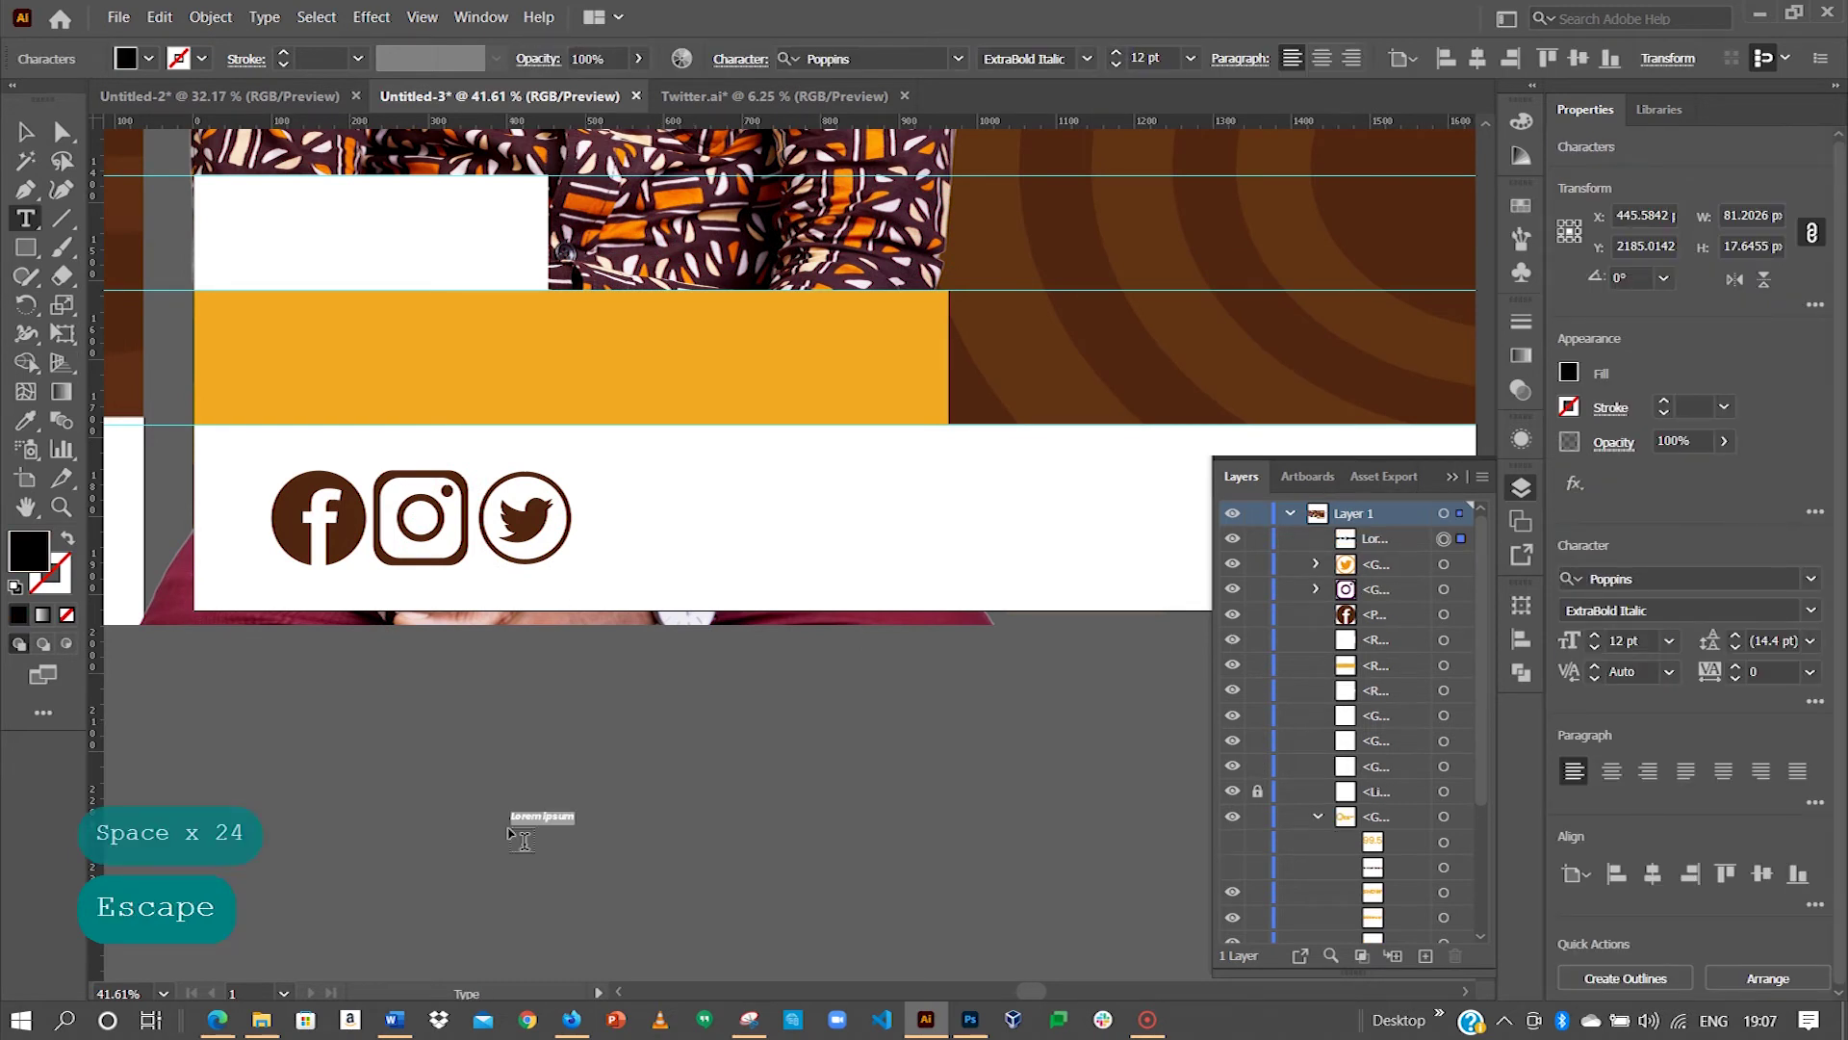
key(Escape)
key(space)
drag(289, 693, 569, 668)
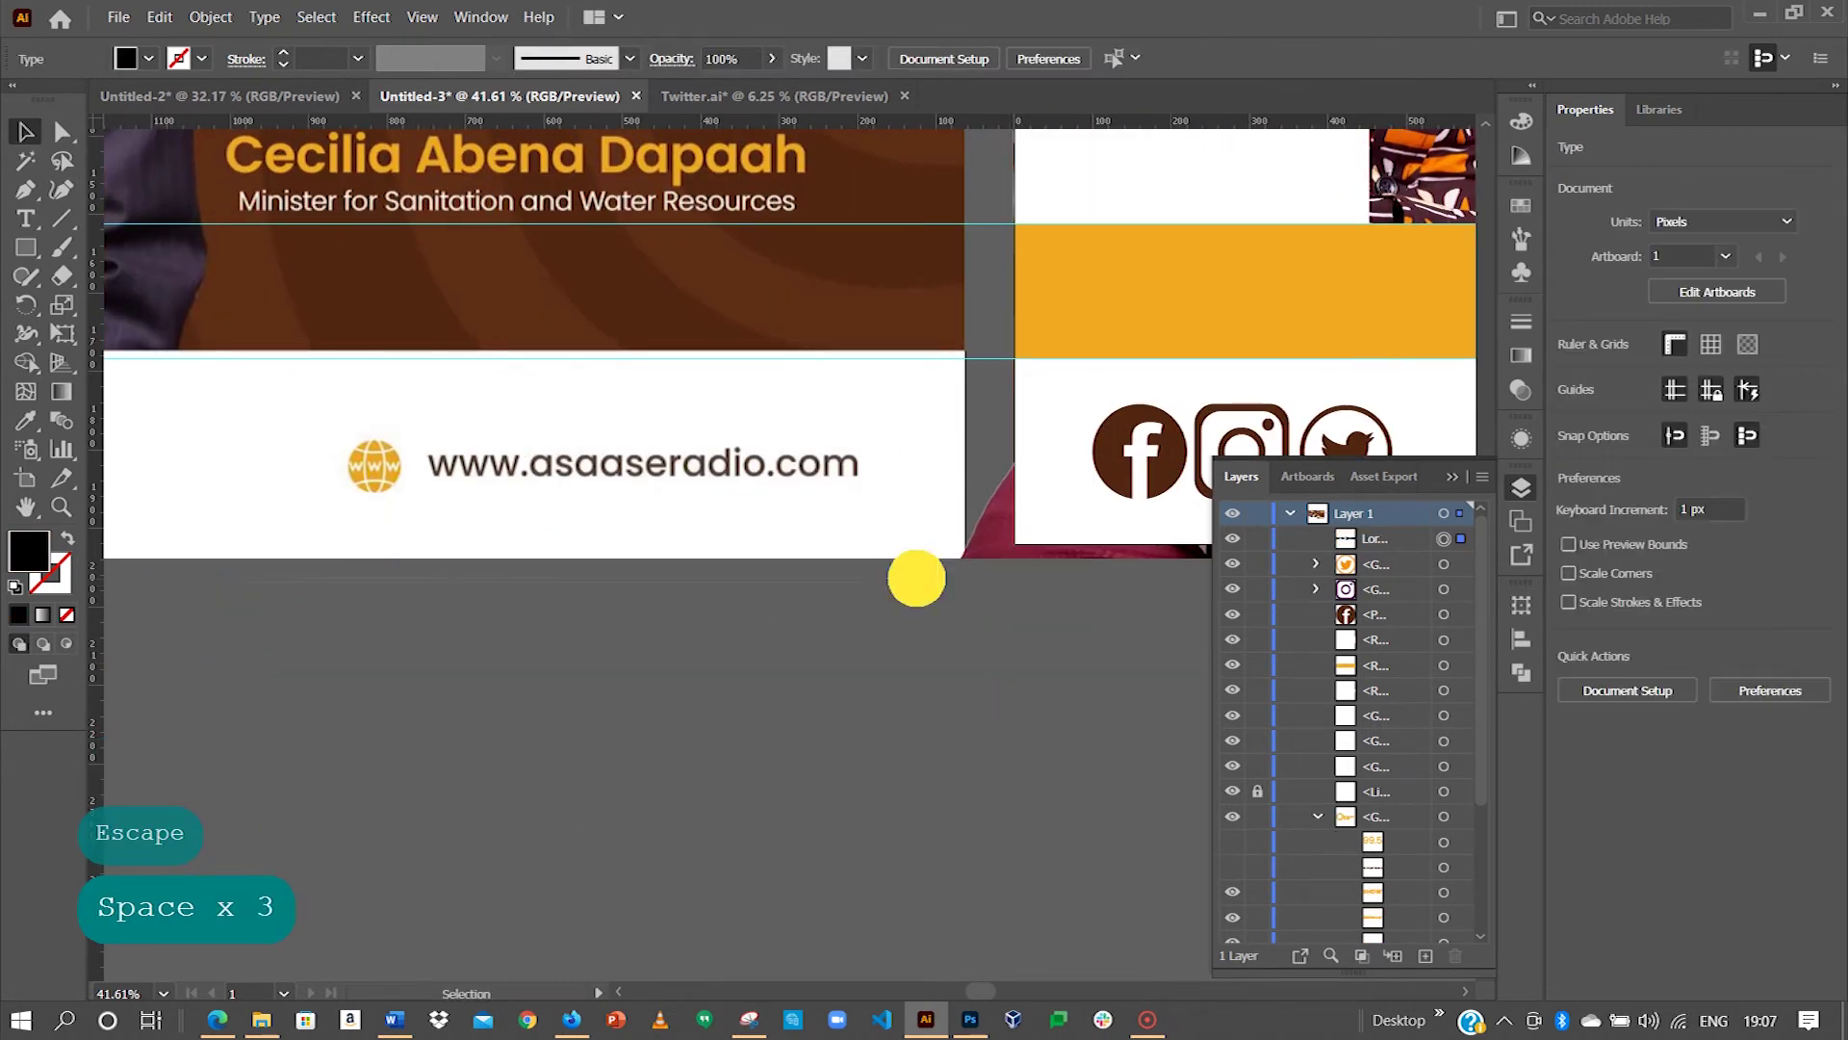
Step: Shift the linked host photo to the left
key(space)
drag(372, 466, 505, 545)
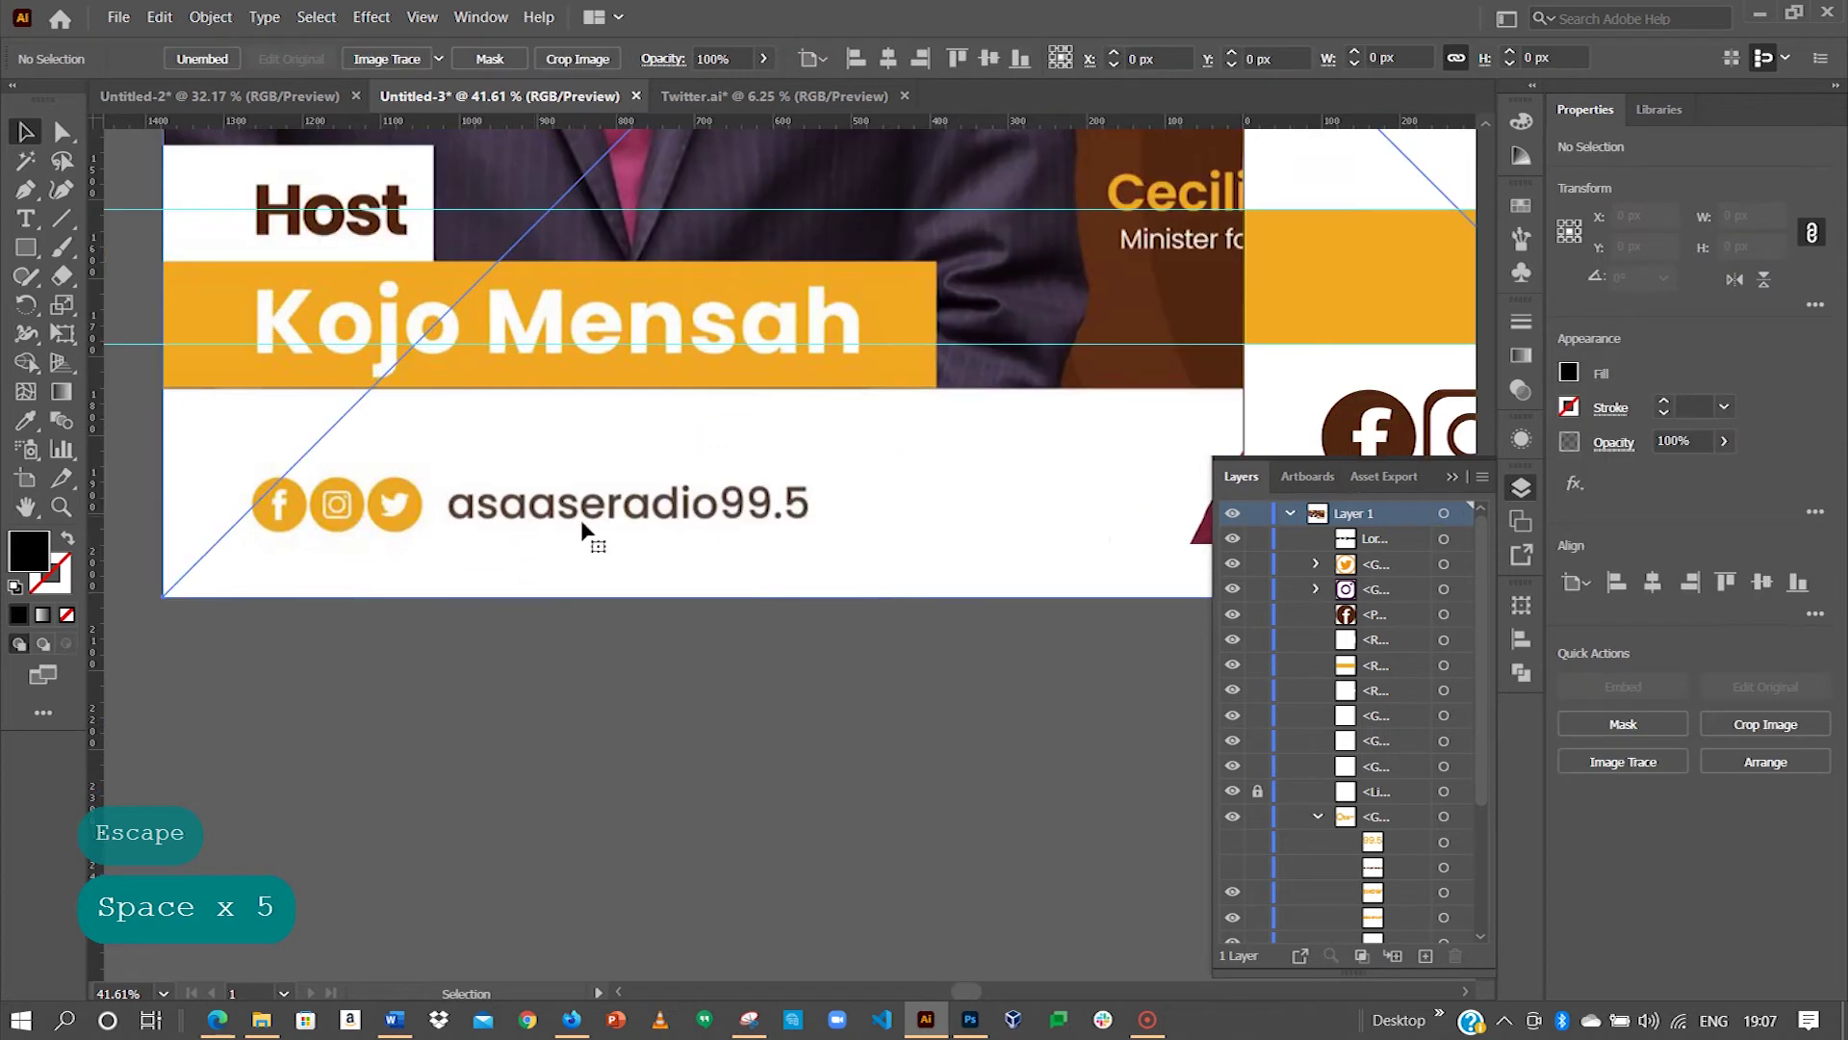
click(731, 529)
drag(1069, 519, 392, 471)
drag(966, 537, 503, 504)
drag(830, 561, 895, 746)
drag(767, 706, 104, 711)
Step: Replace the placeholder with 'asaaseradio99.5' in Medium 60 pt beside the social icons
click(727, 859)
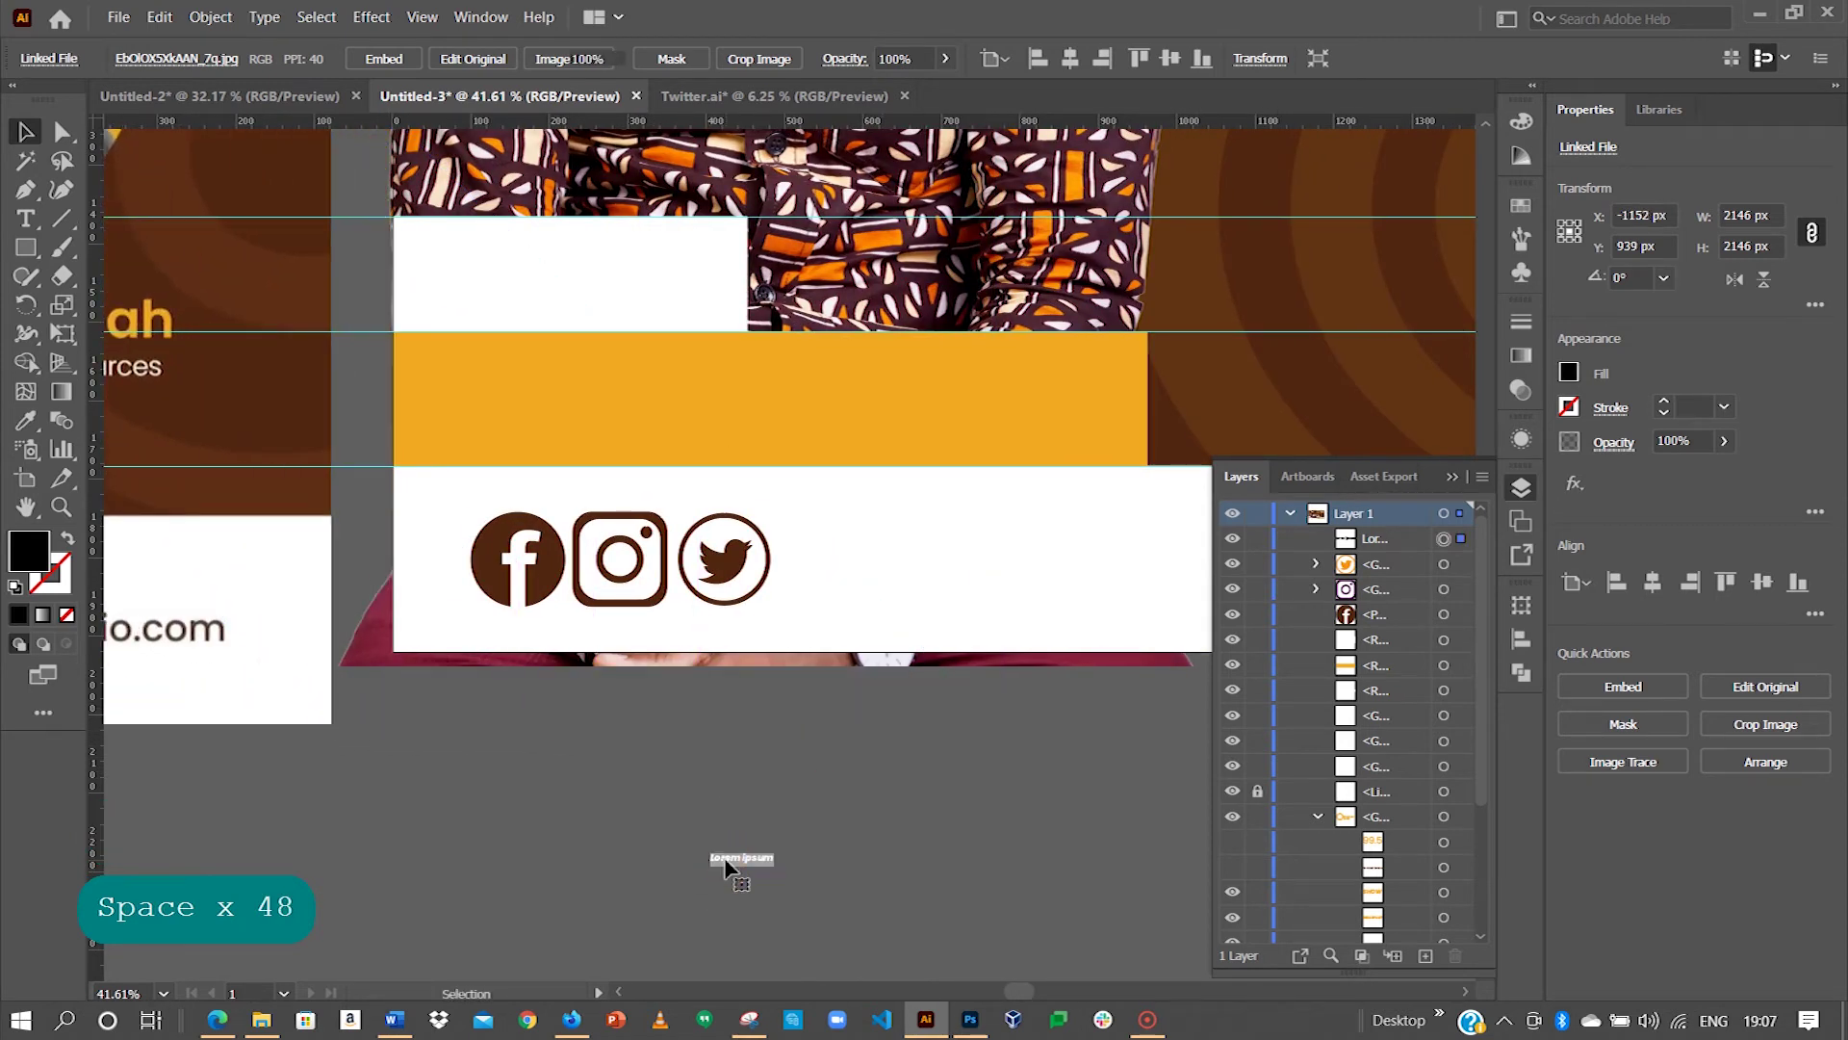
key(Caps_Lock)
text(asaaseradio99.5)
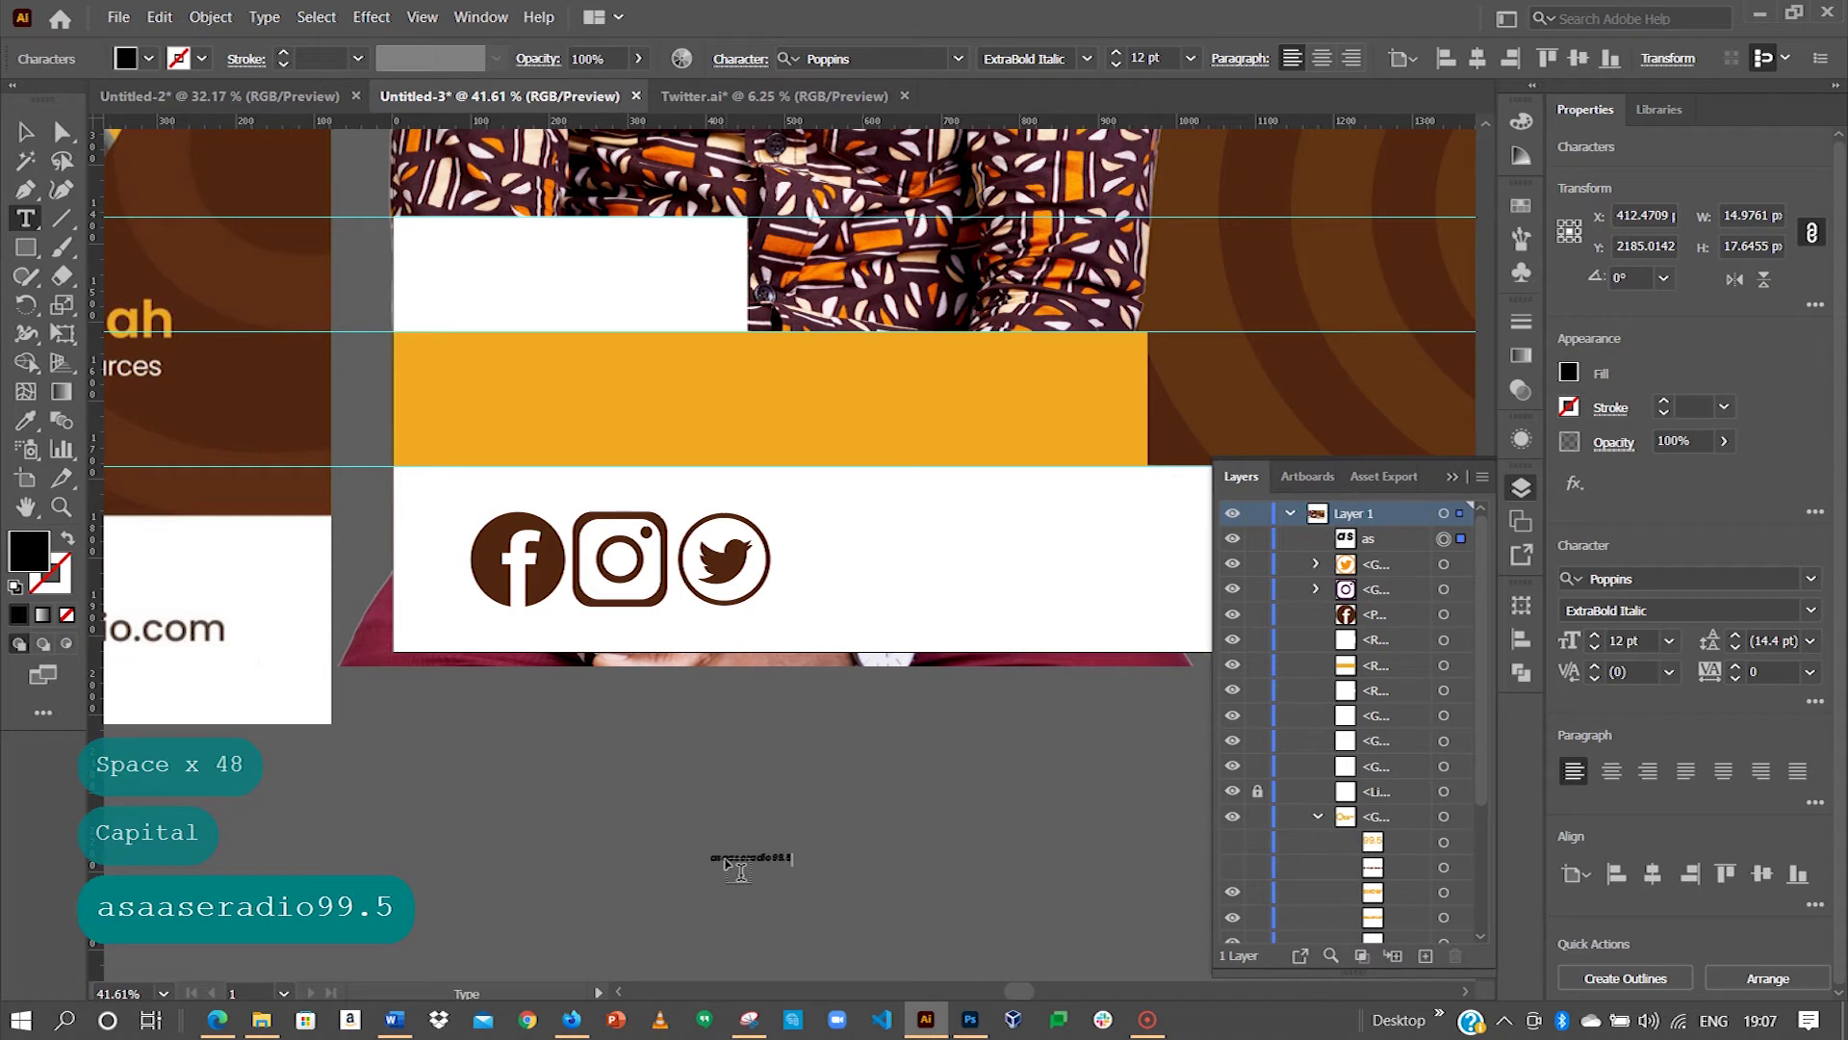
click(26, 132)
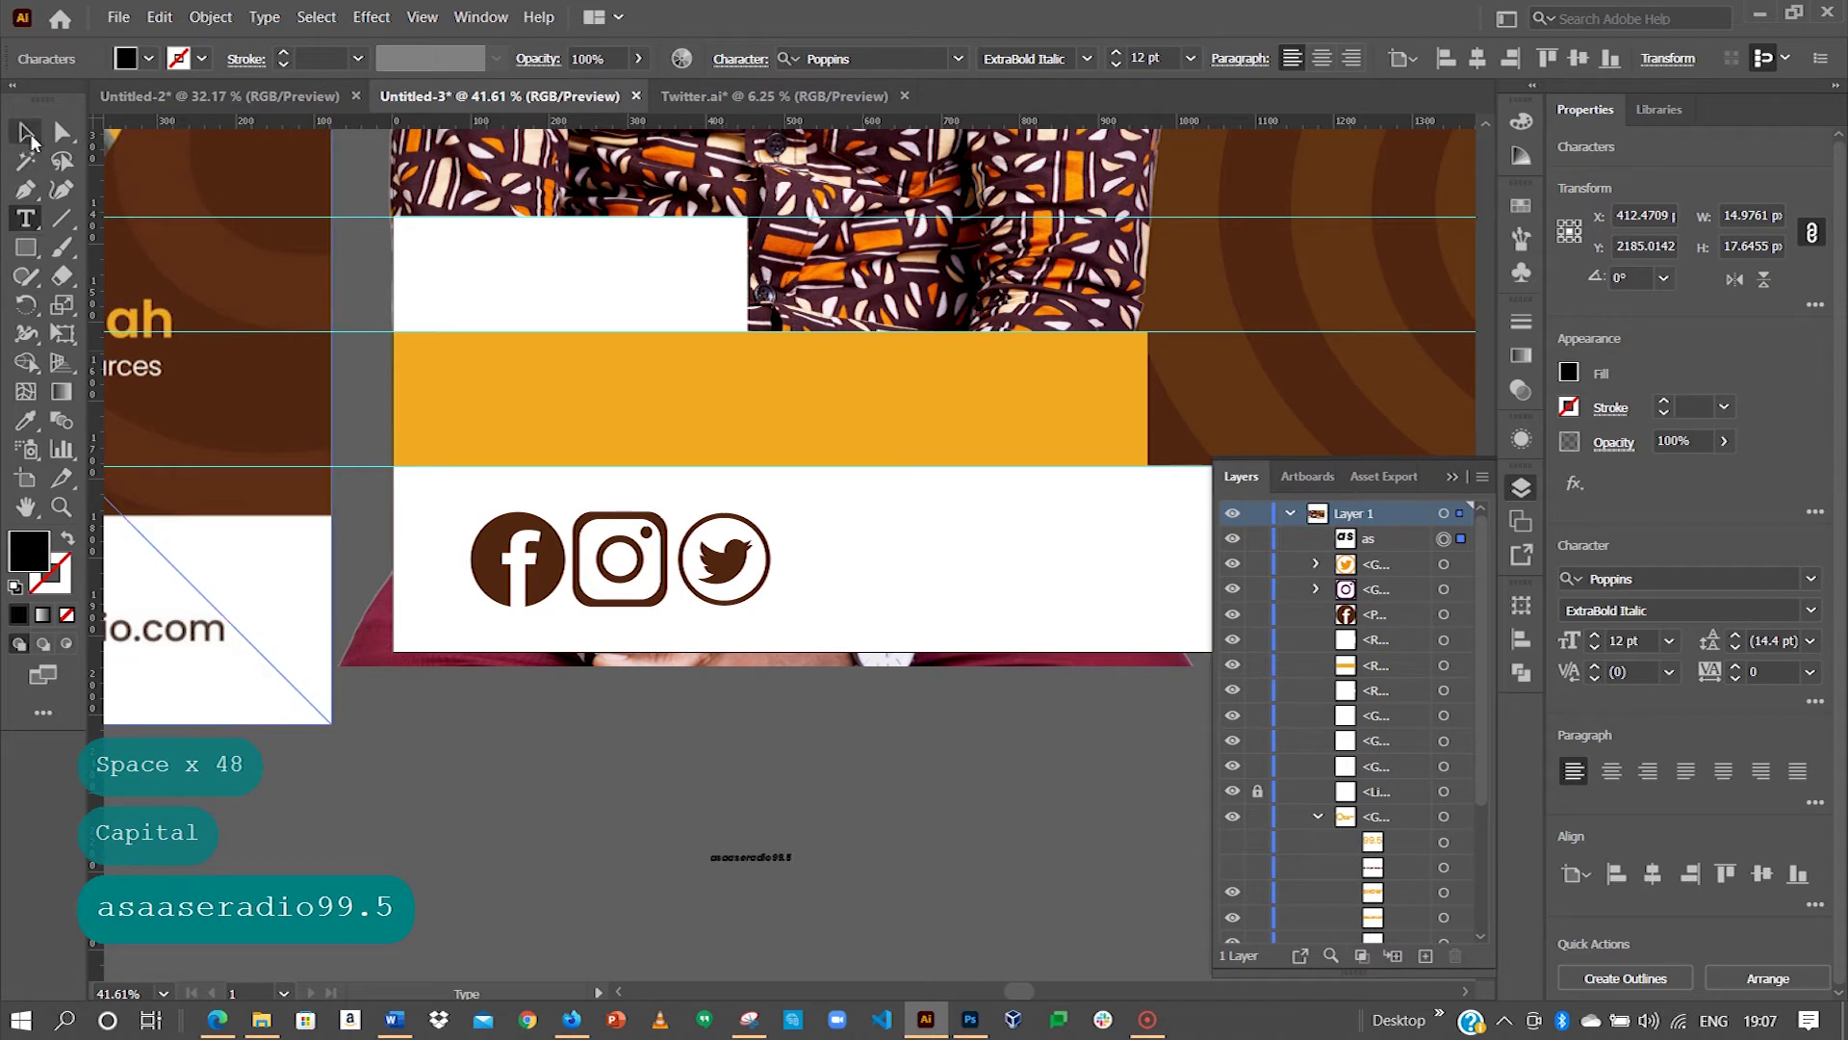
click(1087, 60)
click(1020, 298)
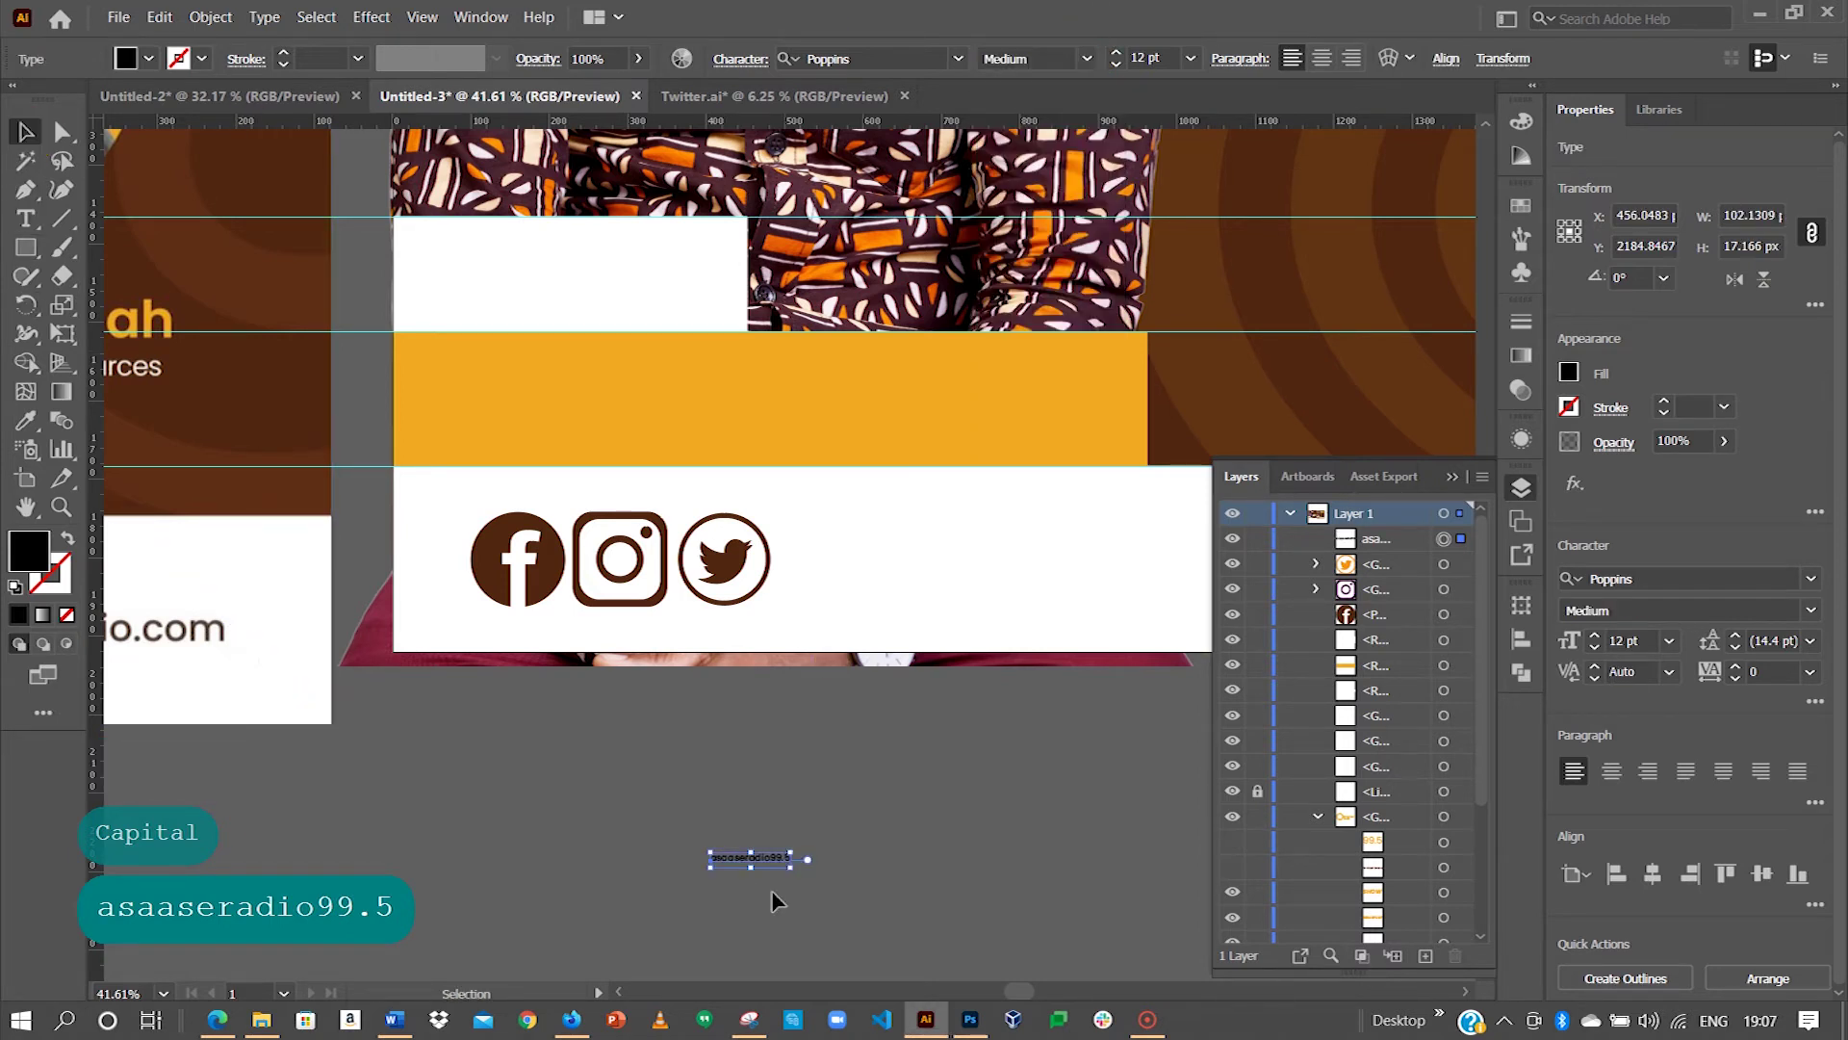
click(1191, 58)
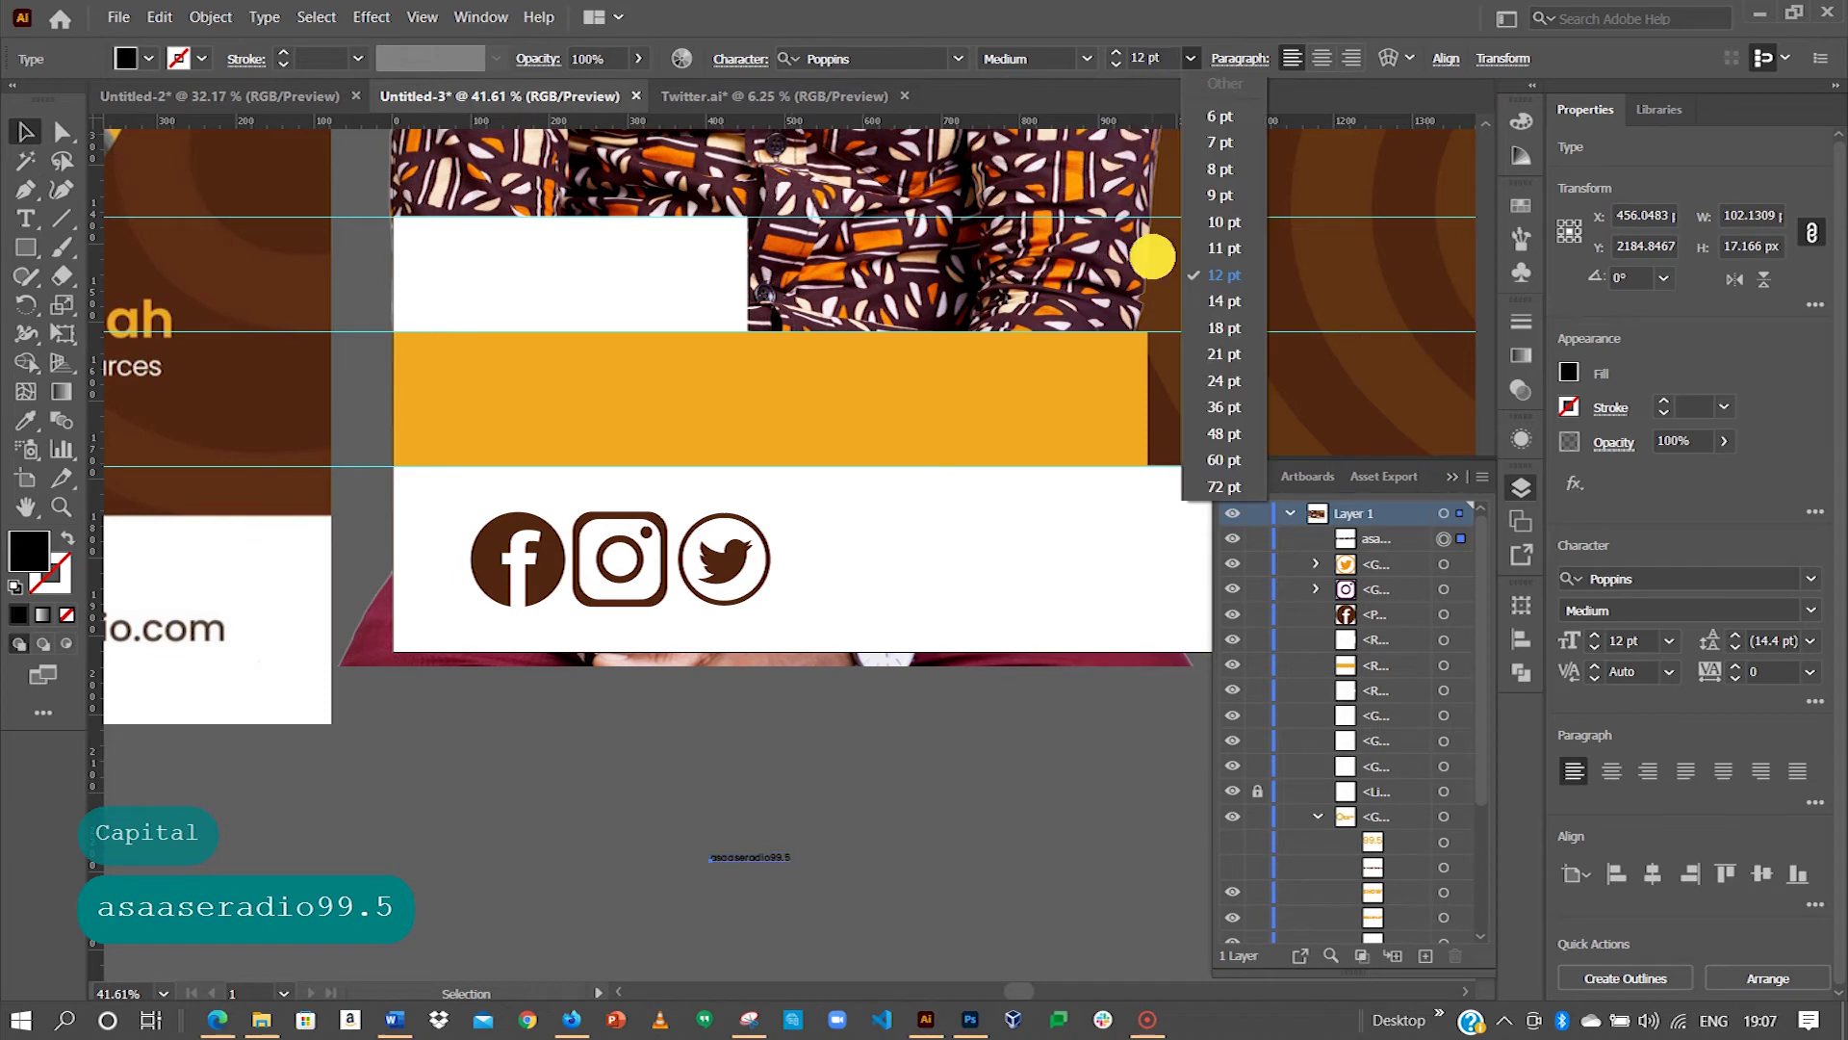
click(1219, 463)
drag(967, 845, 1044, 552)
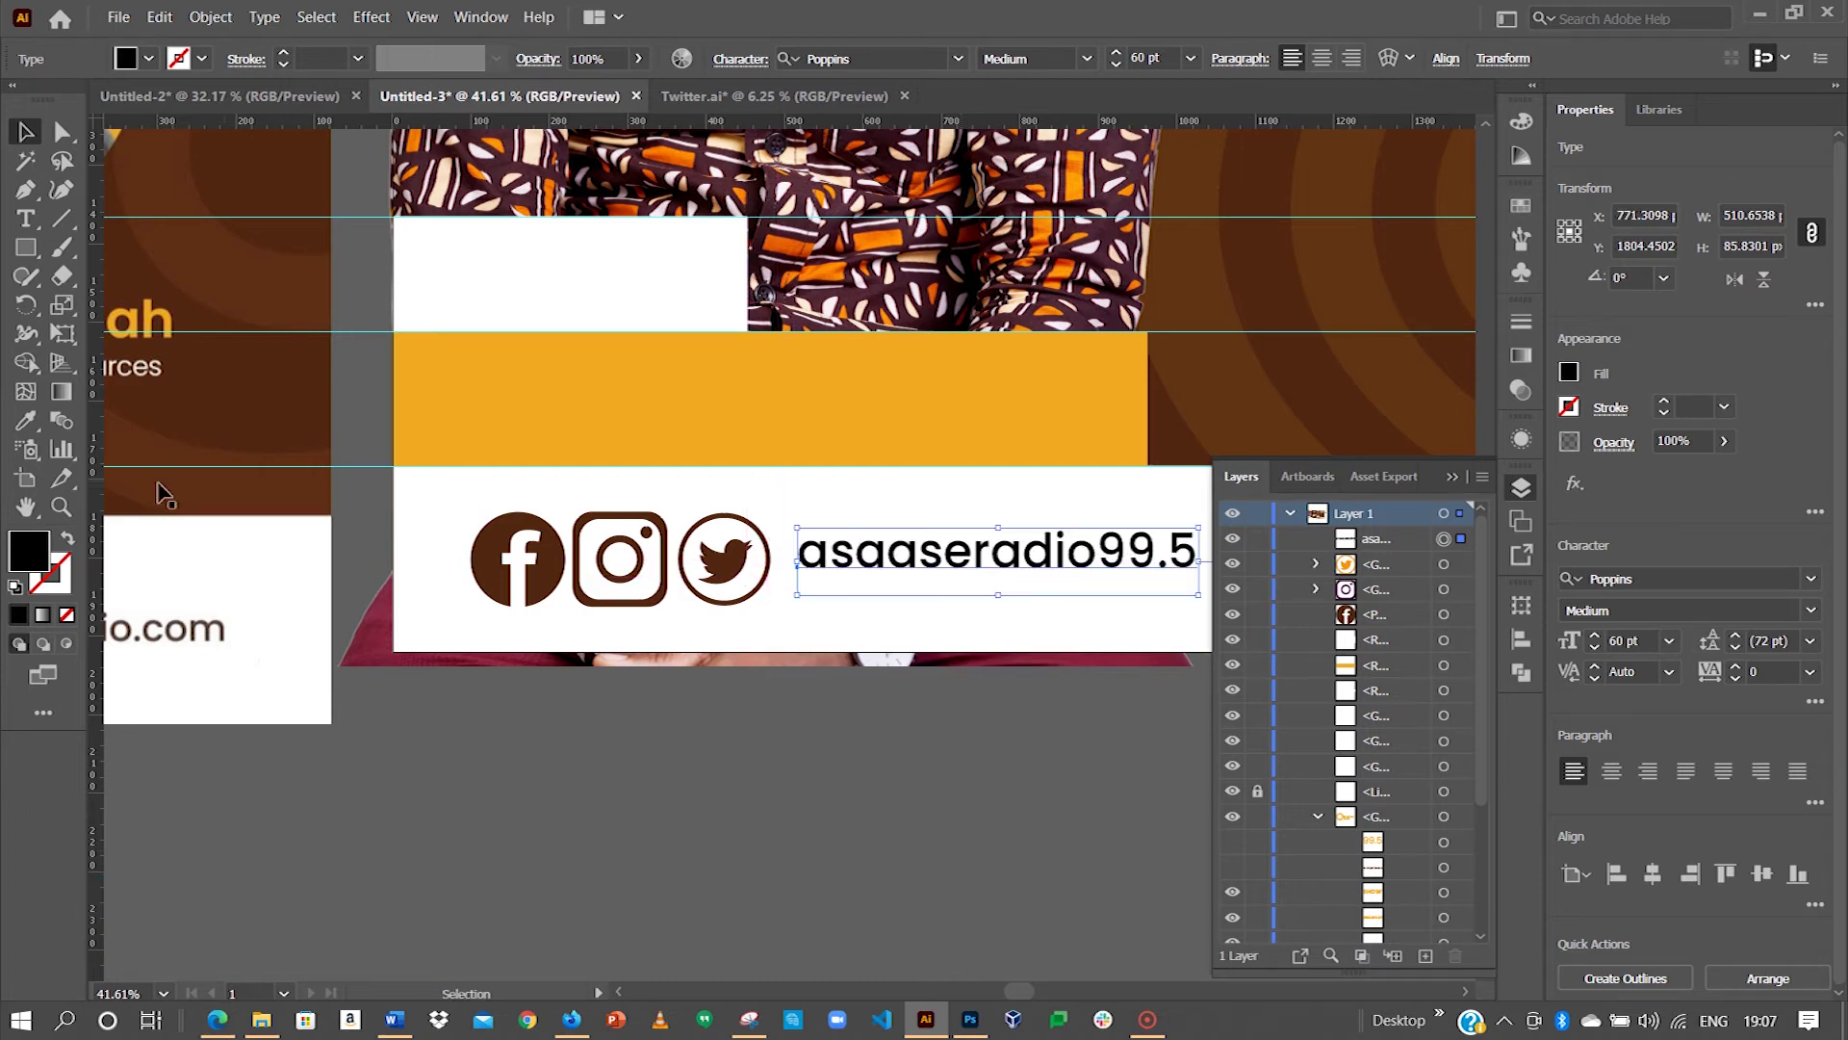
Step: Colour the handle text the icons' dark brown and place a copy further right on the bar
click(26, 421)
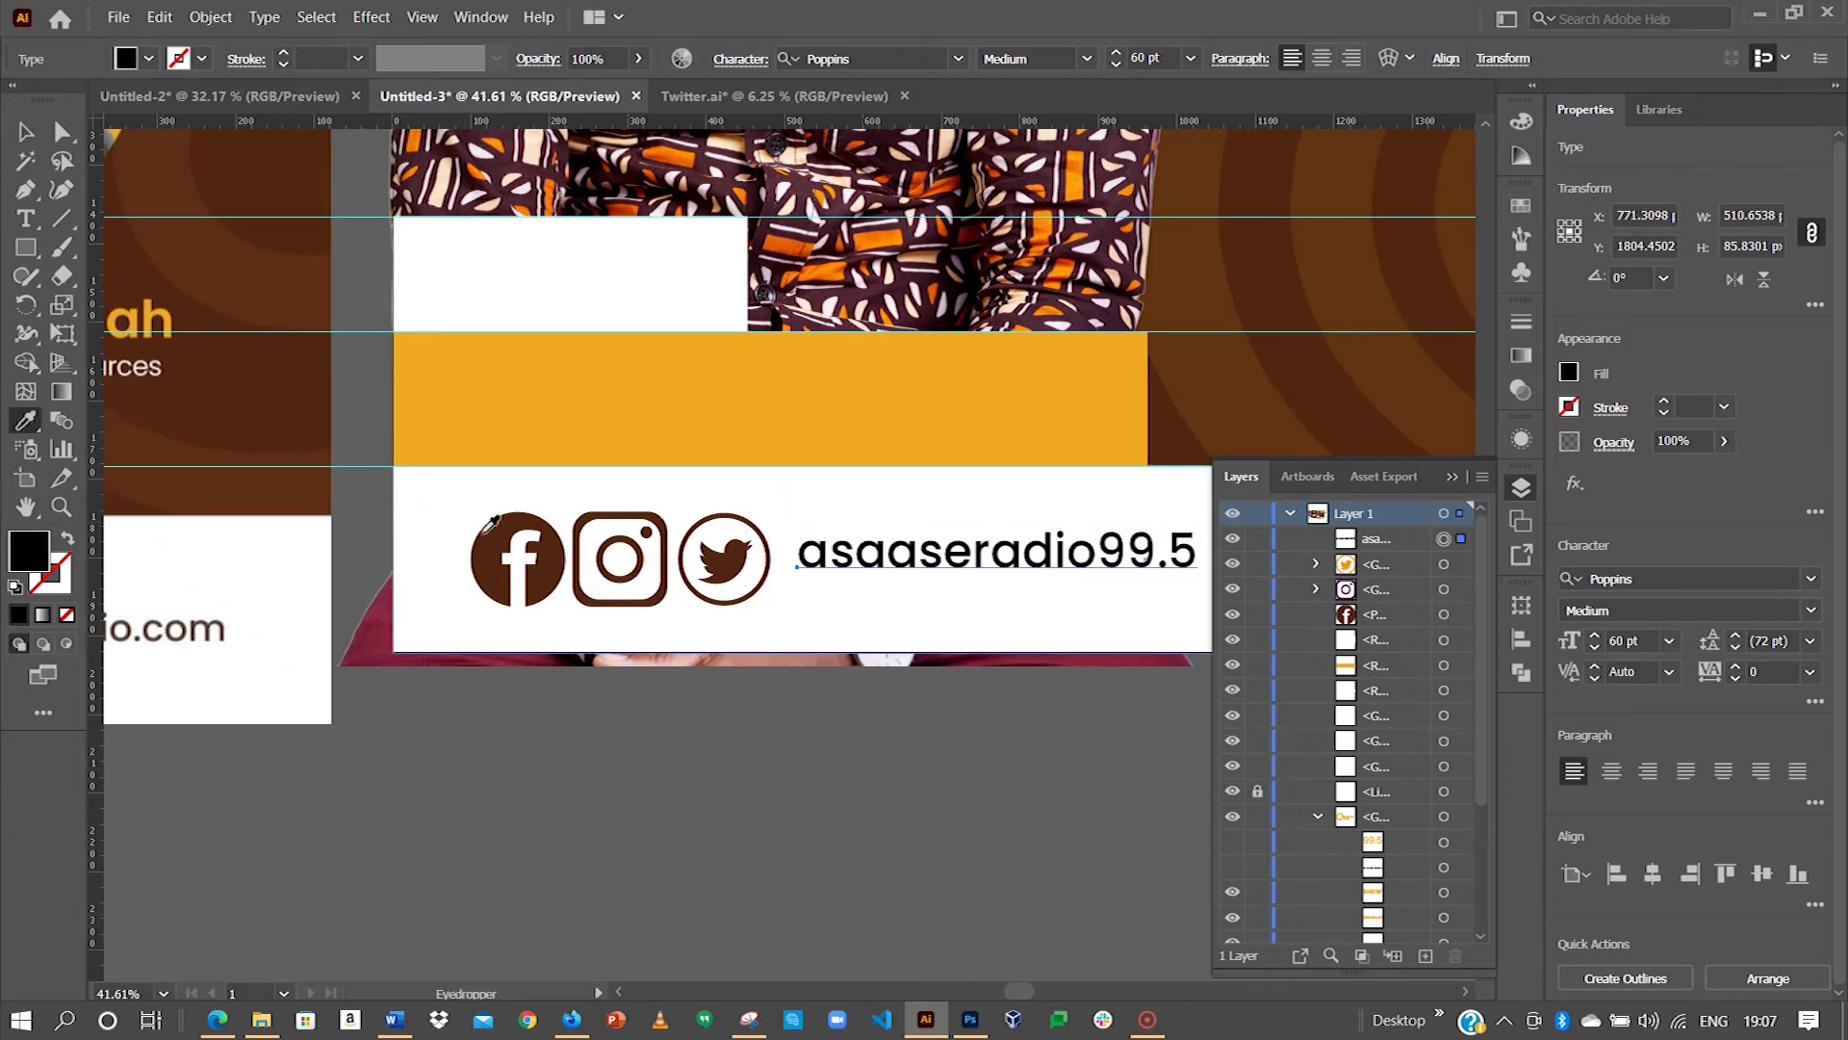
click(447, 479)
click(180, 330)
key(space)
drag(180, 330, 940, 569)
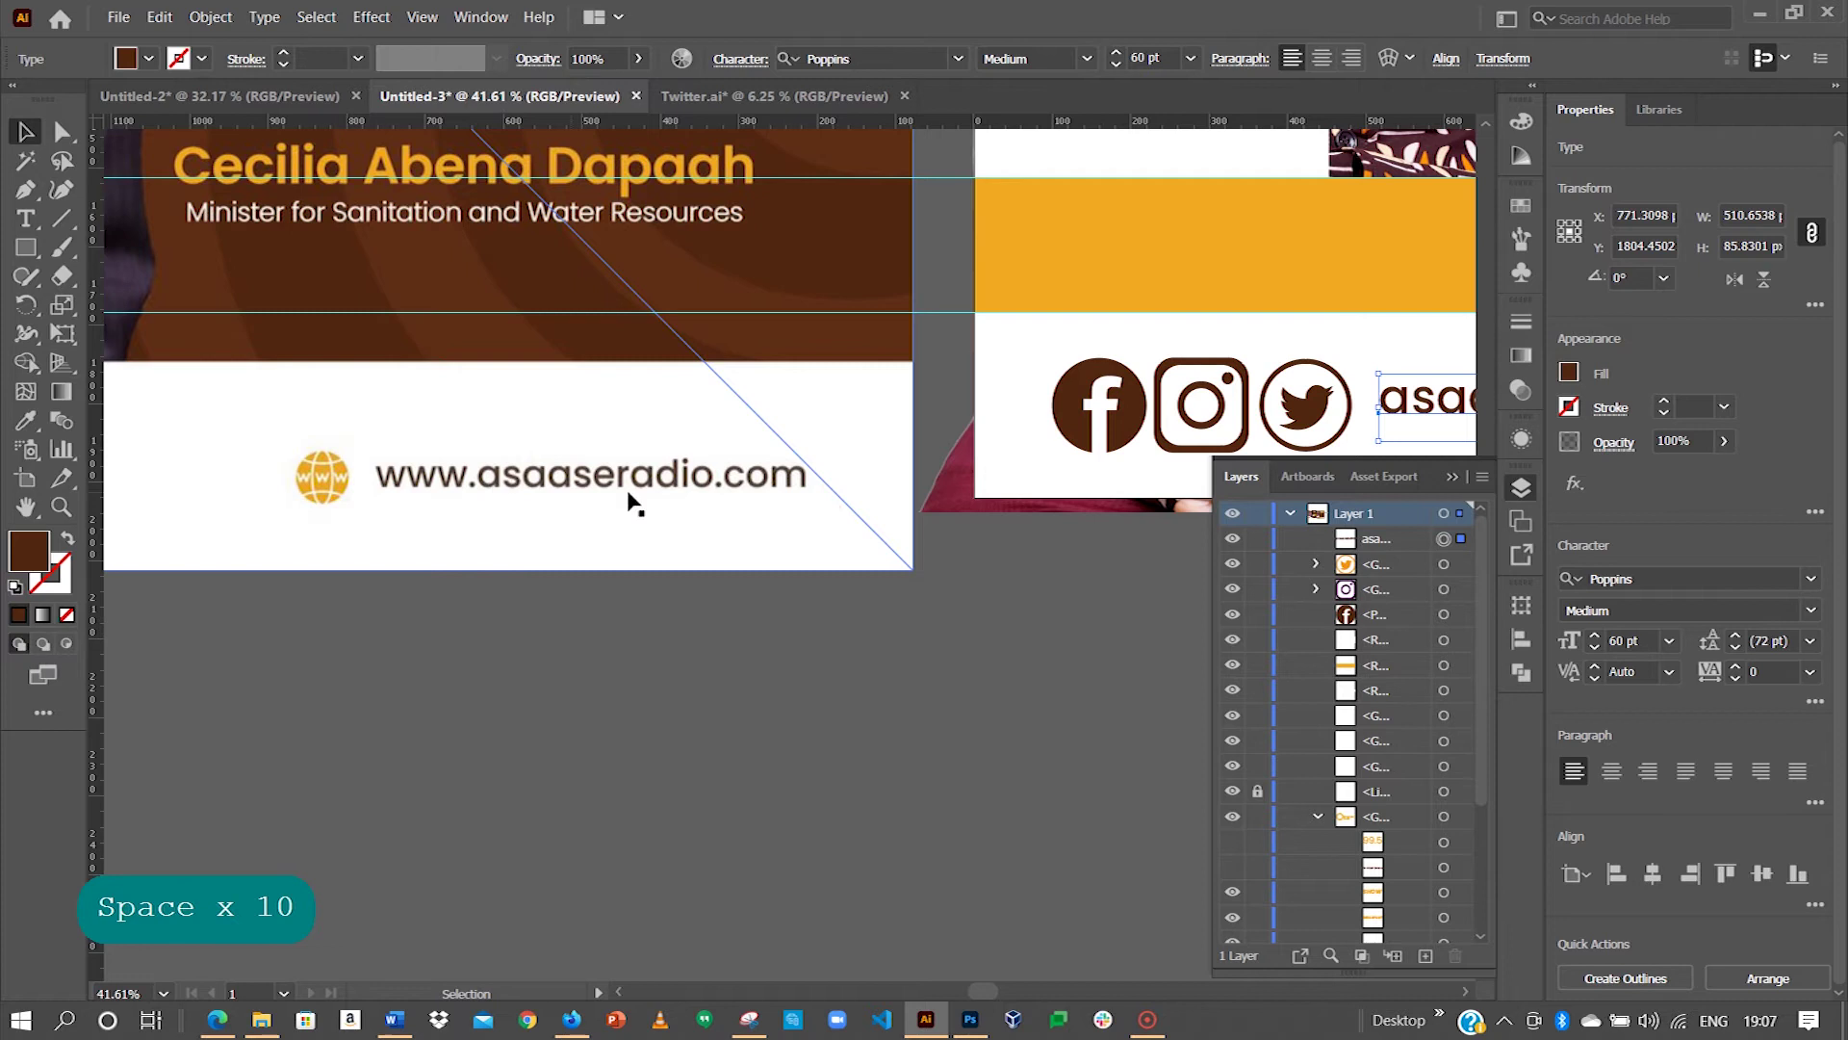
key(space)
drag(631, 500, 343, 487)
key(space)
drag(870, 501, 436, 504)
drag(477, 445, 982, 439)
key(space)
double_click(980, 440)
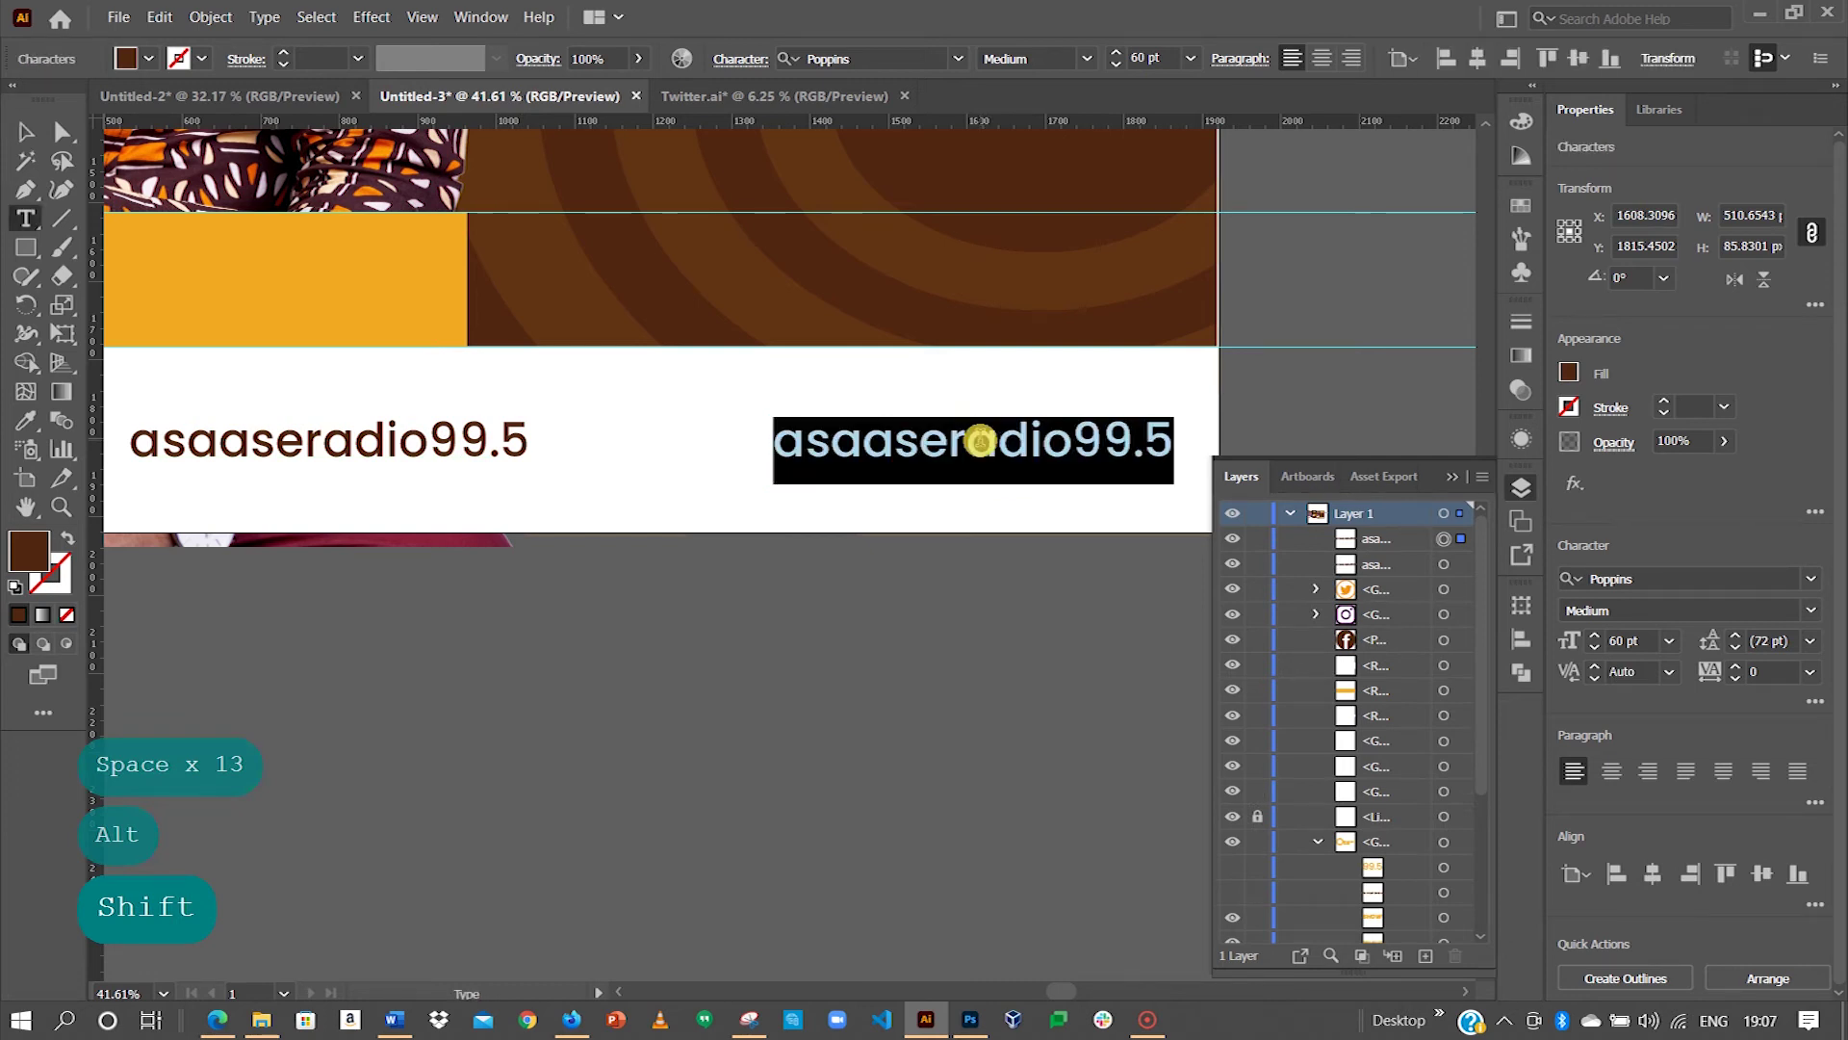
Step: Type 'by' into the copied footer text and move it up to the right
text(by)
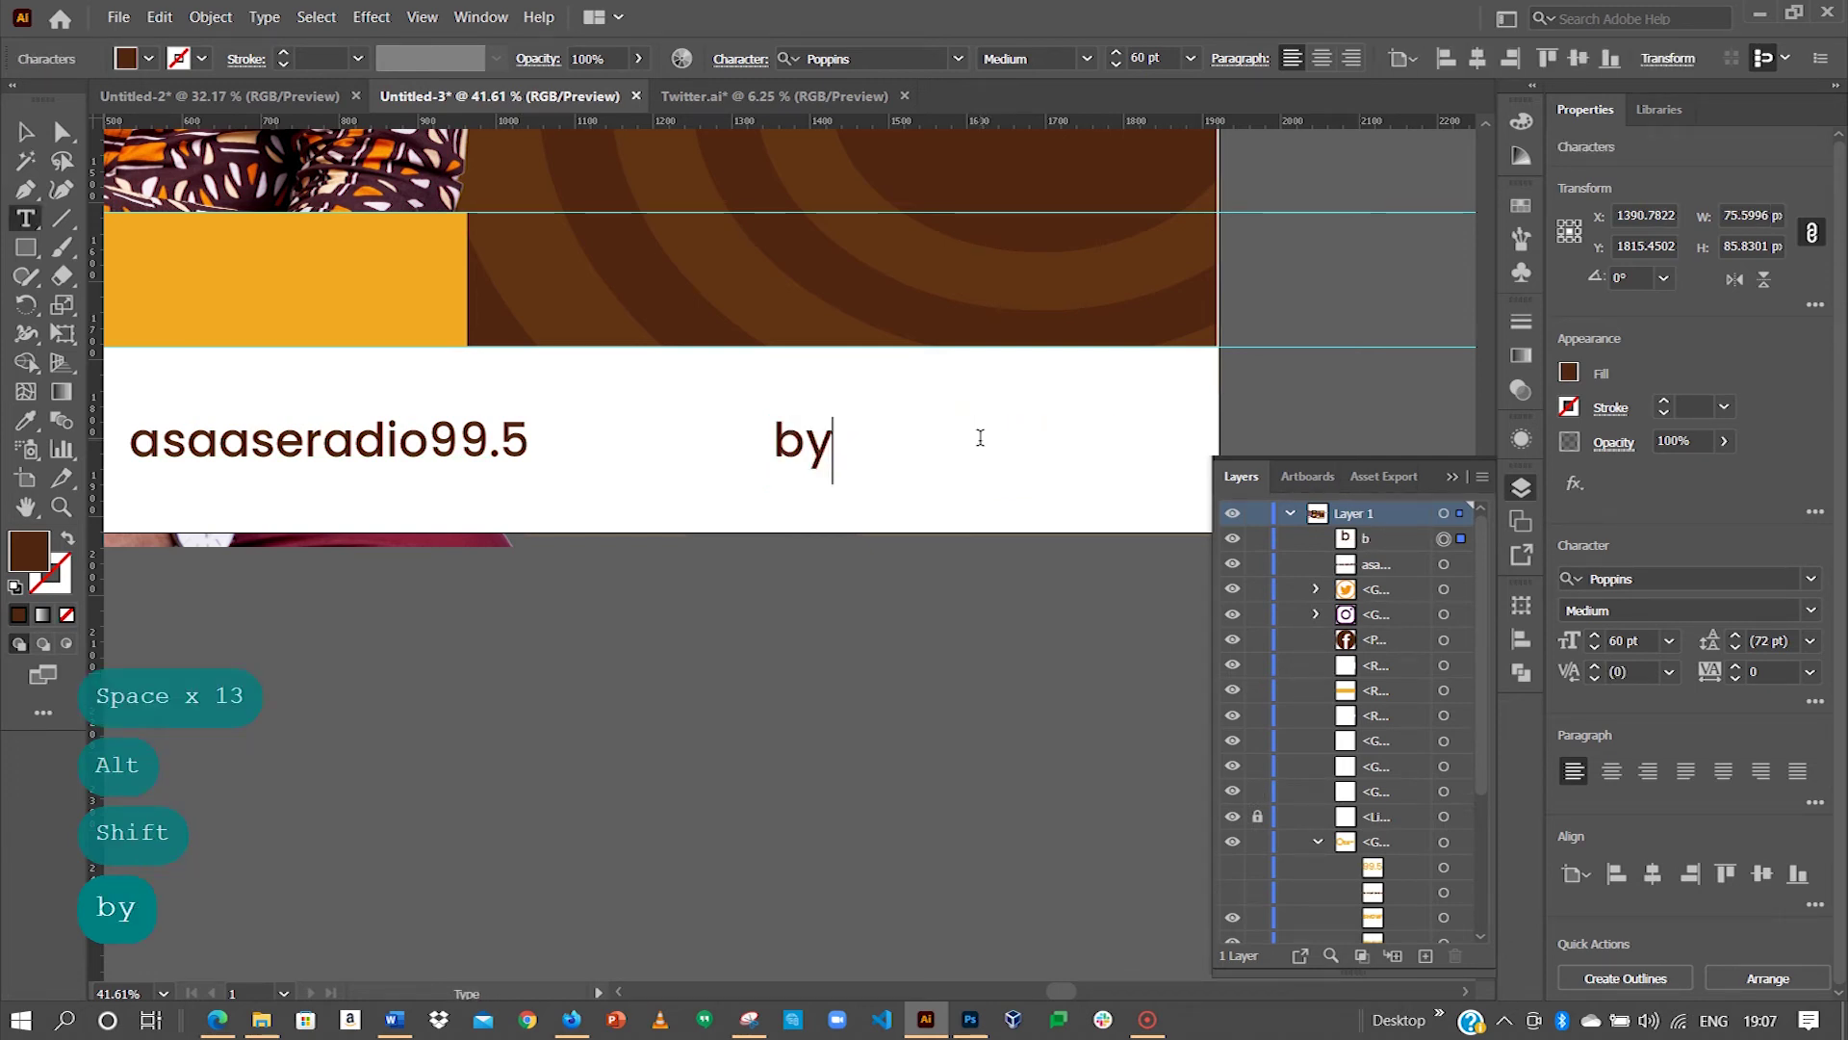
key(Escape)
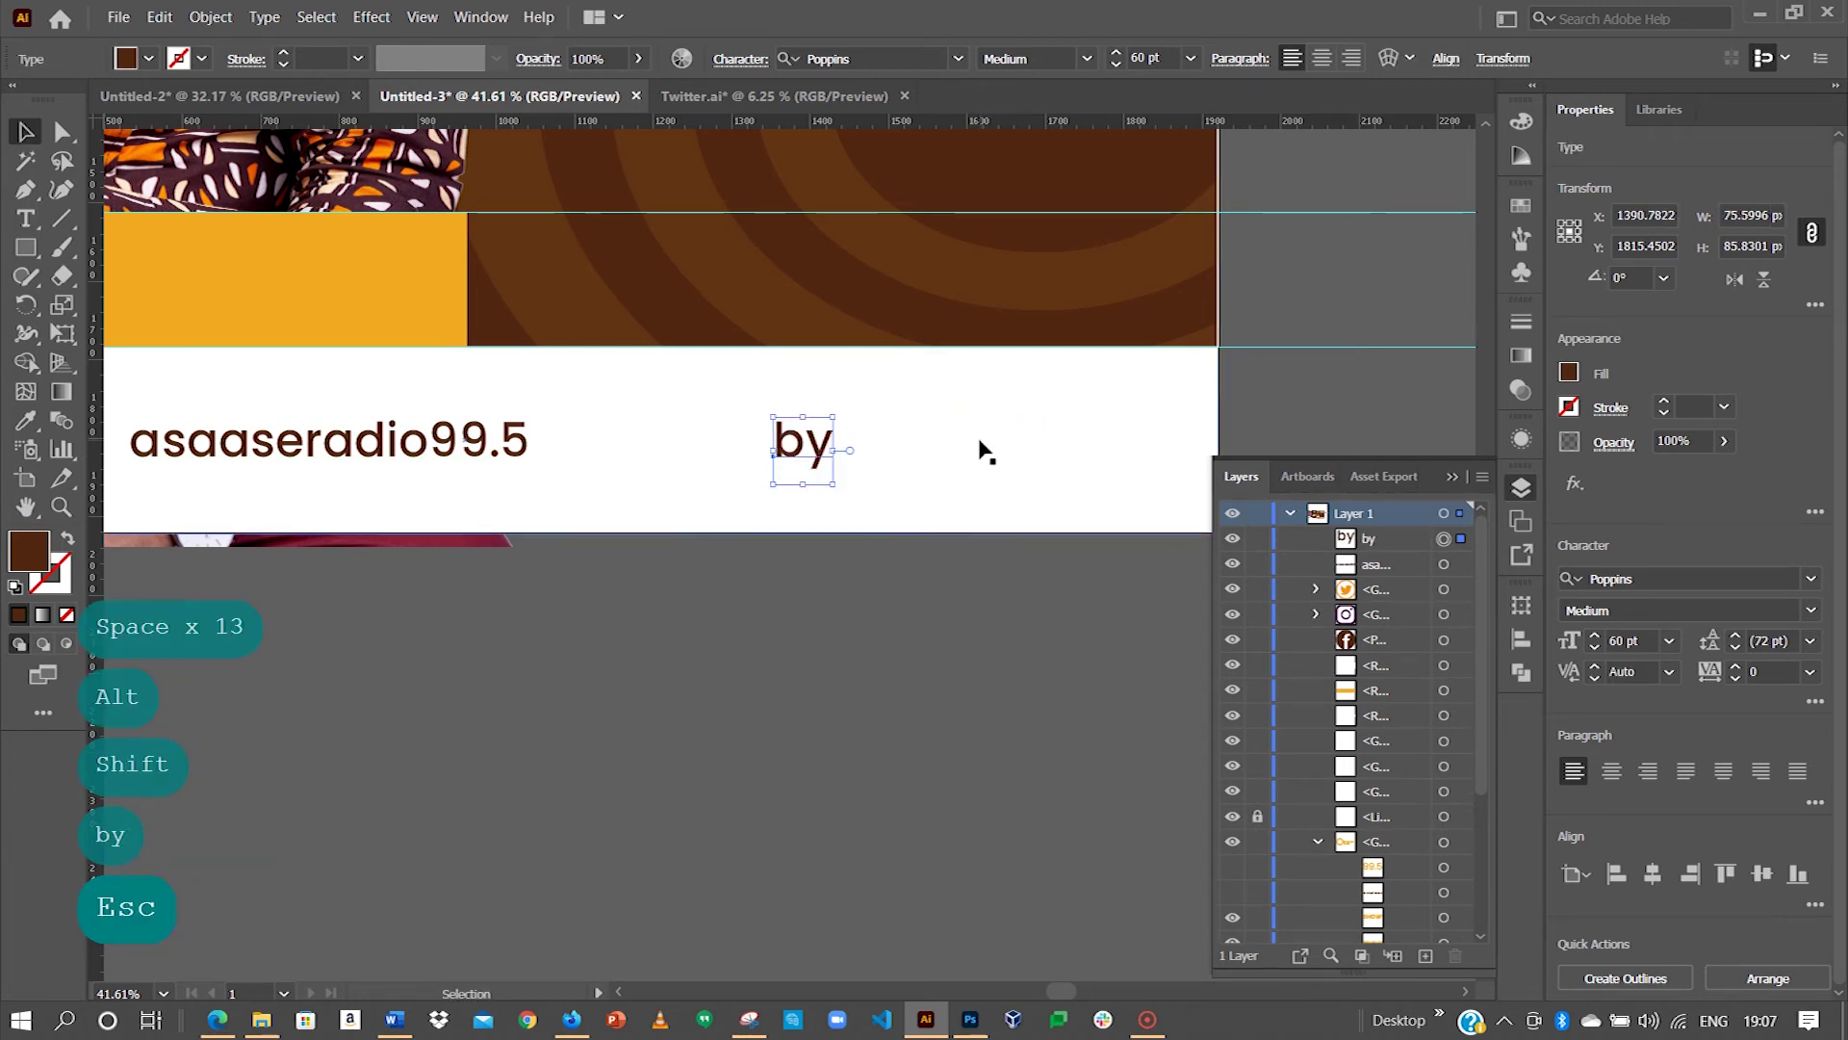
drag(804, 446, 976, 458)
Step: Retype the duplicated line as the designer's social handle
double_click(977, 458)
key(Caps_Lock)
text(B)
key(Caps_Lock)
text(irght)
key(BackSpace)
key(BackSpace)
key(BackSpace)
key(BackSpace)
key(BackSpace)
key(BackSpace)
text(r)
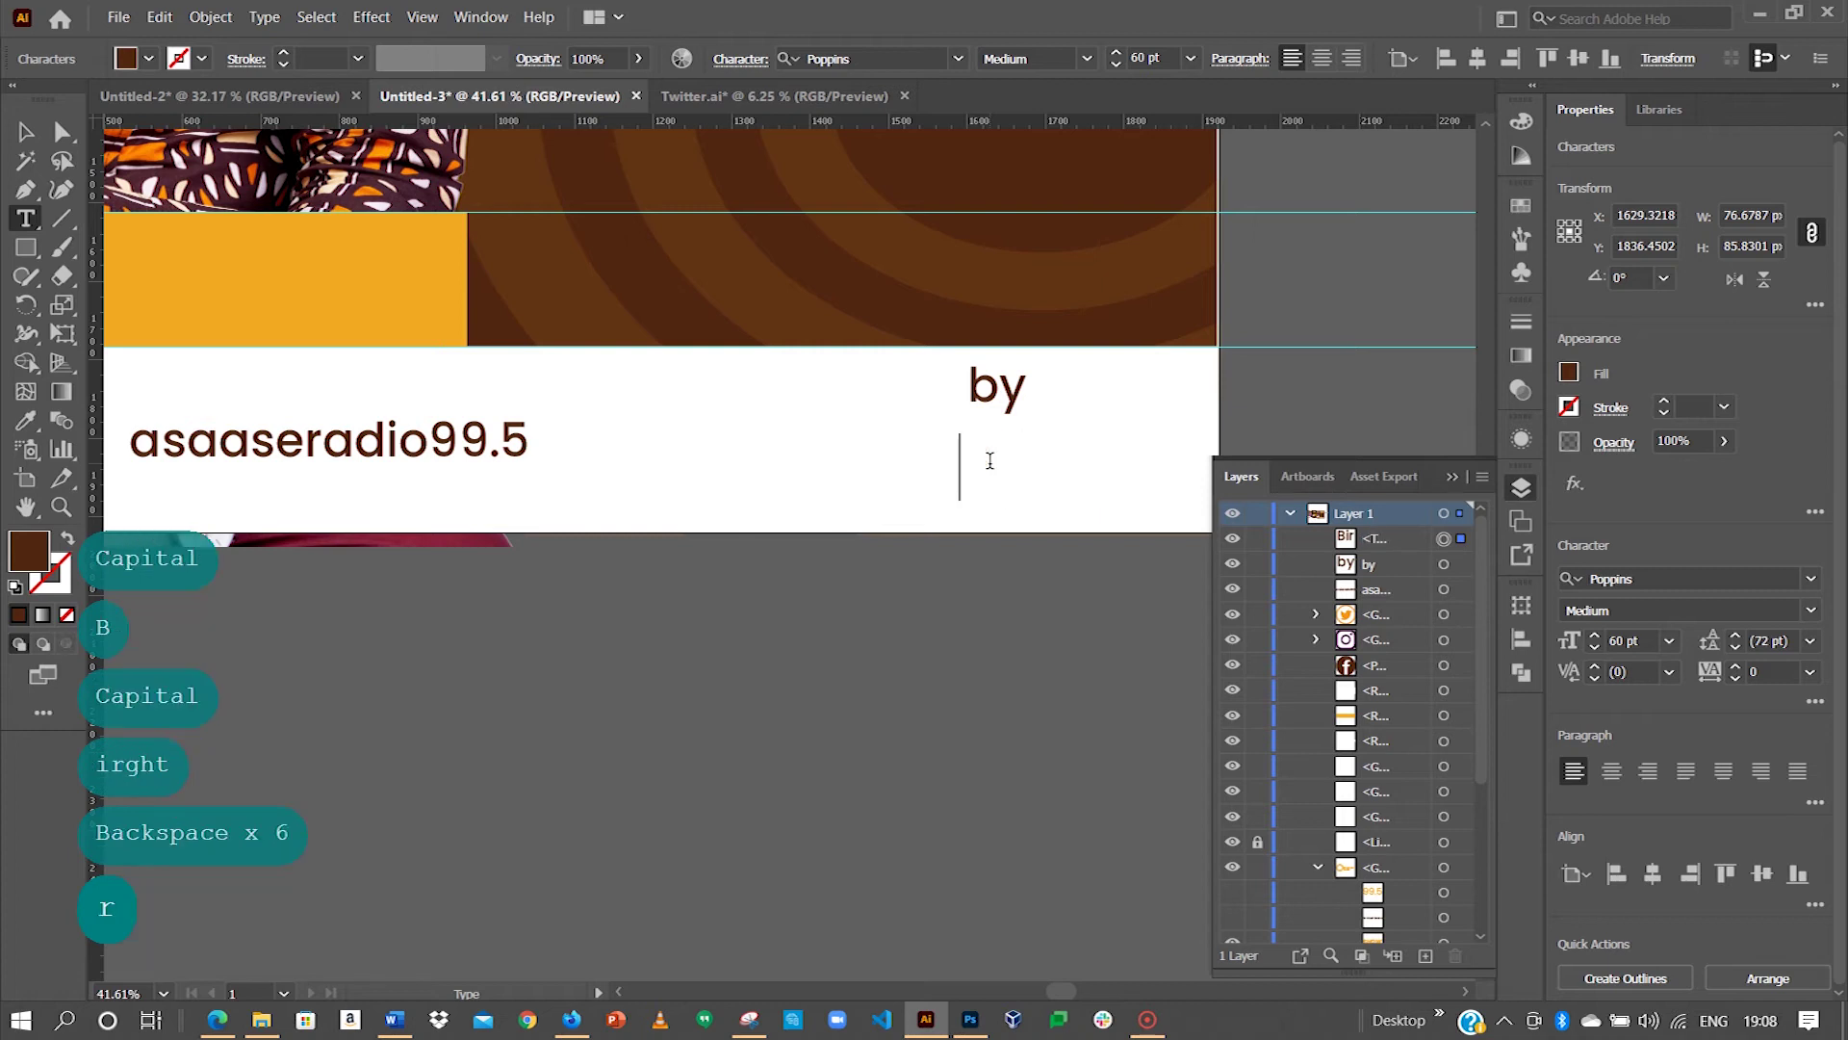
key(Caps_Lock)
text(B)
key(Caps_Lock)
text(righta)
key(ctrl+a)
key(Caps_Lock)
text(B)
key(Caps_Lock)
text(right)
key(Caps_Lock)
key(BackSpace)
key(BackSpace)
key(BackSpace)
key(BackSpace)
key(BackSpace)
key(Caps_Lock)
text(bsagbos)
key(BackSpace)
text(osu)
key(Escape)
Step: Delete the separate 'by' text and prefix the handle with 'by:'
drag(1000, 403, 913, 467)
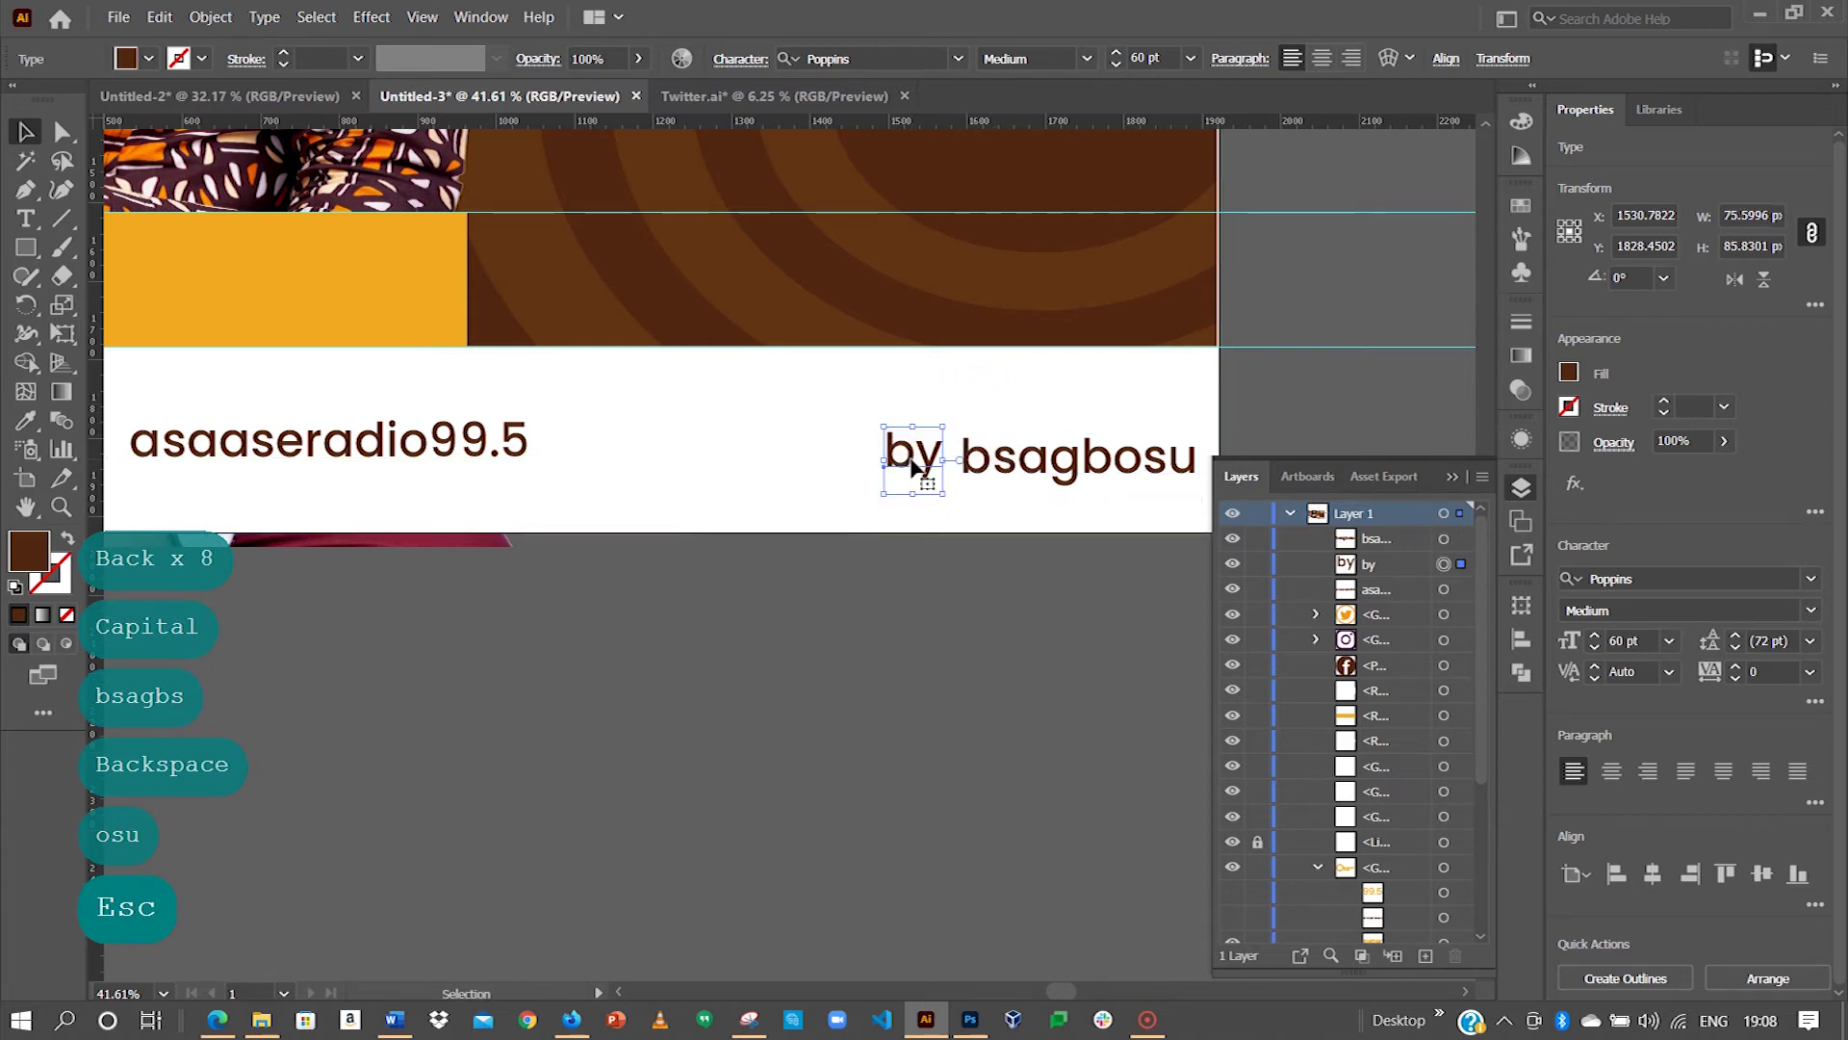
key(BackSpace)
double_click(967, 458)
click(970, 458)
text(by:)
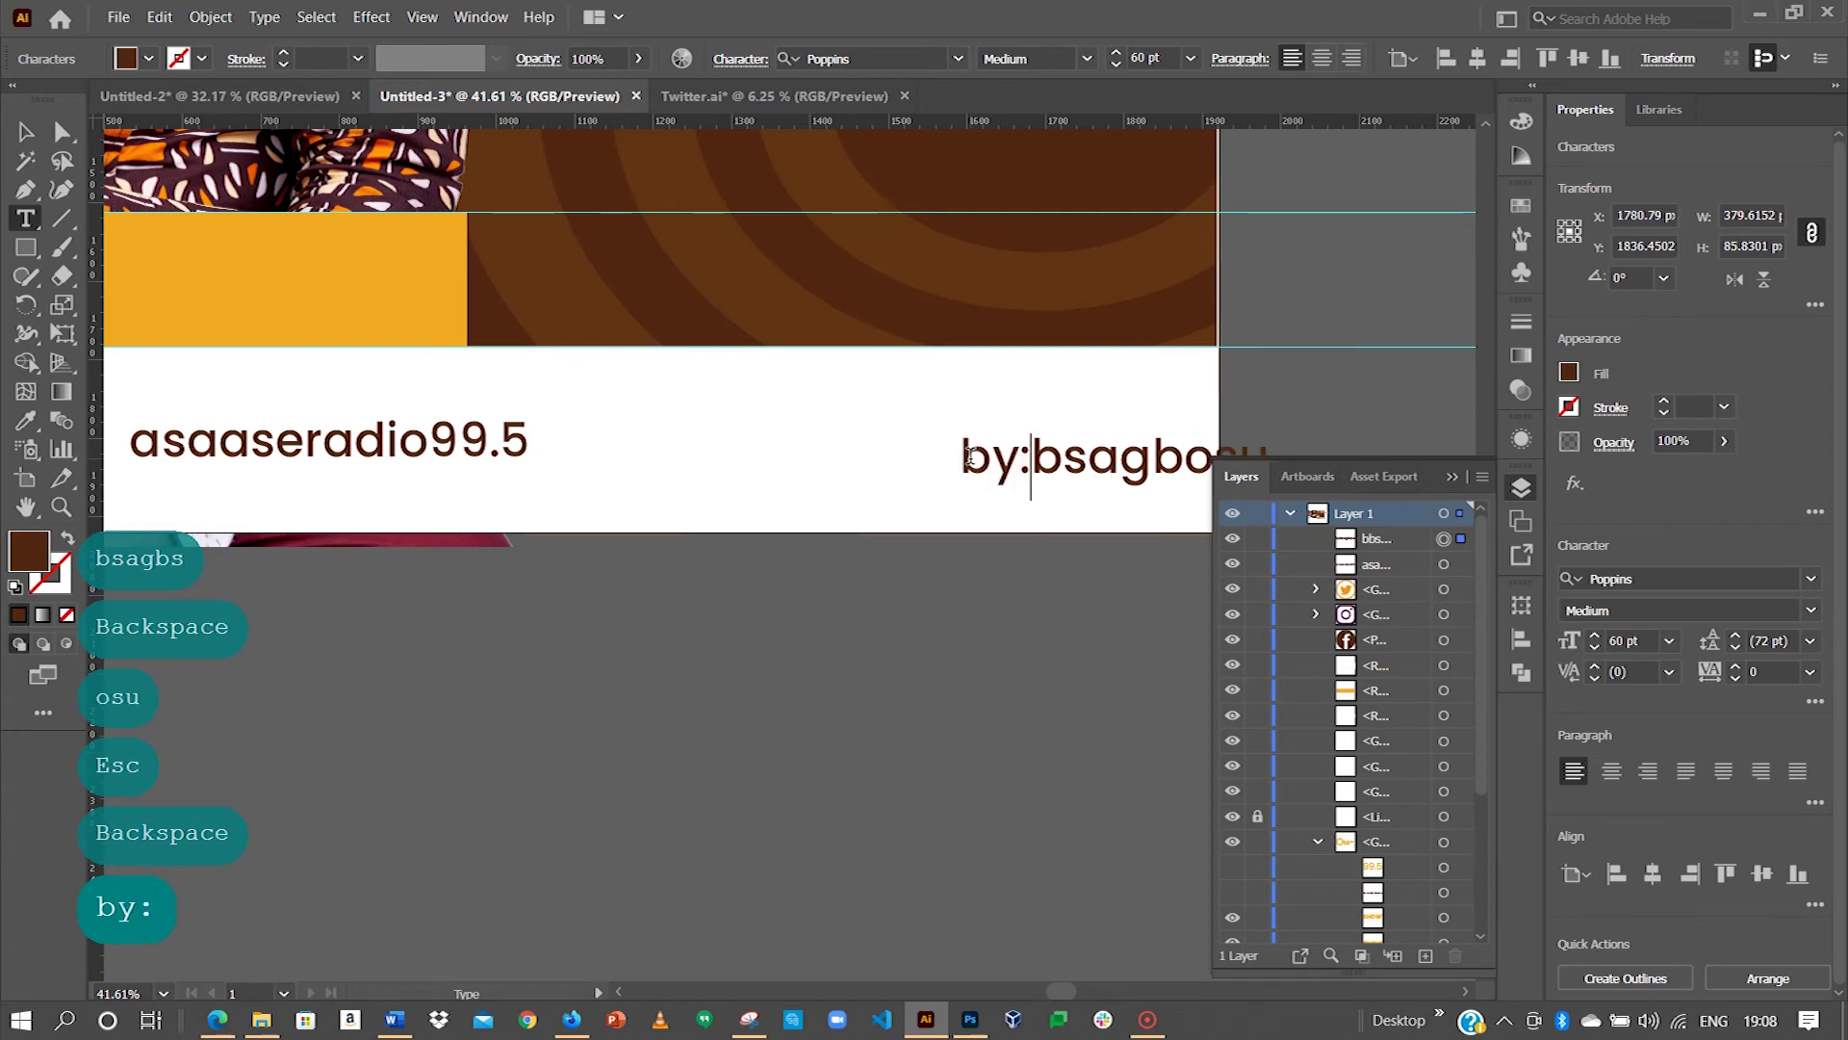
key(Escape)
Step: Insert '@' before the handle and move the credit line left onto the white bar
triple_click(1059, 454)
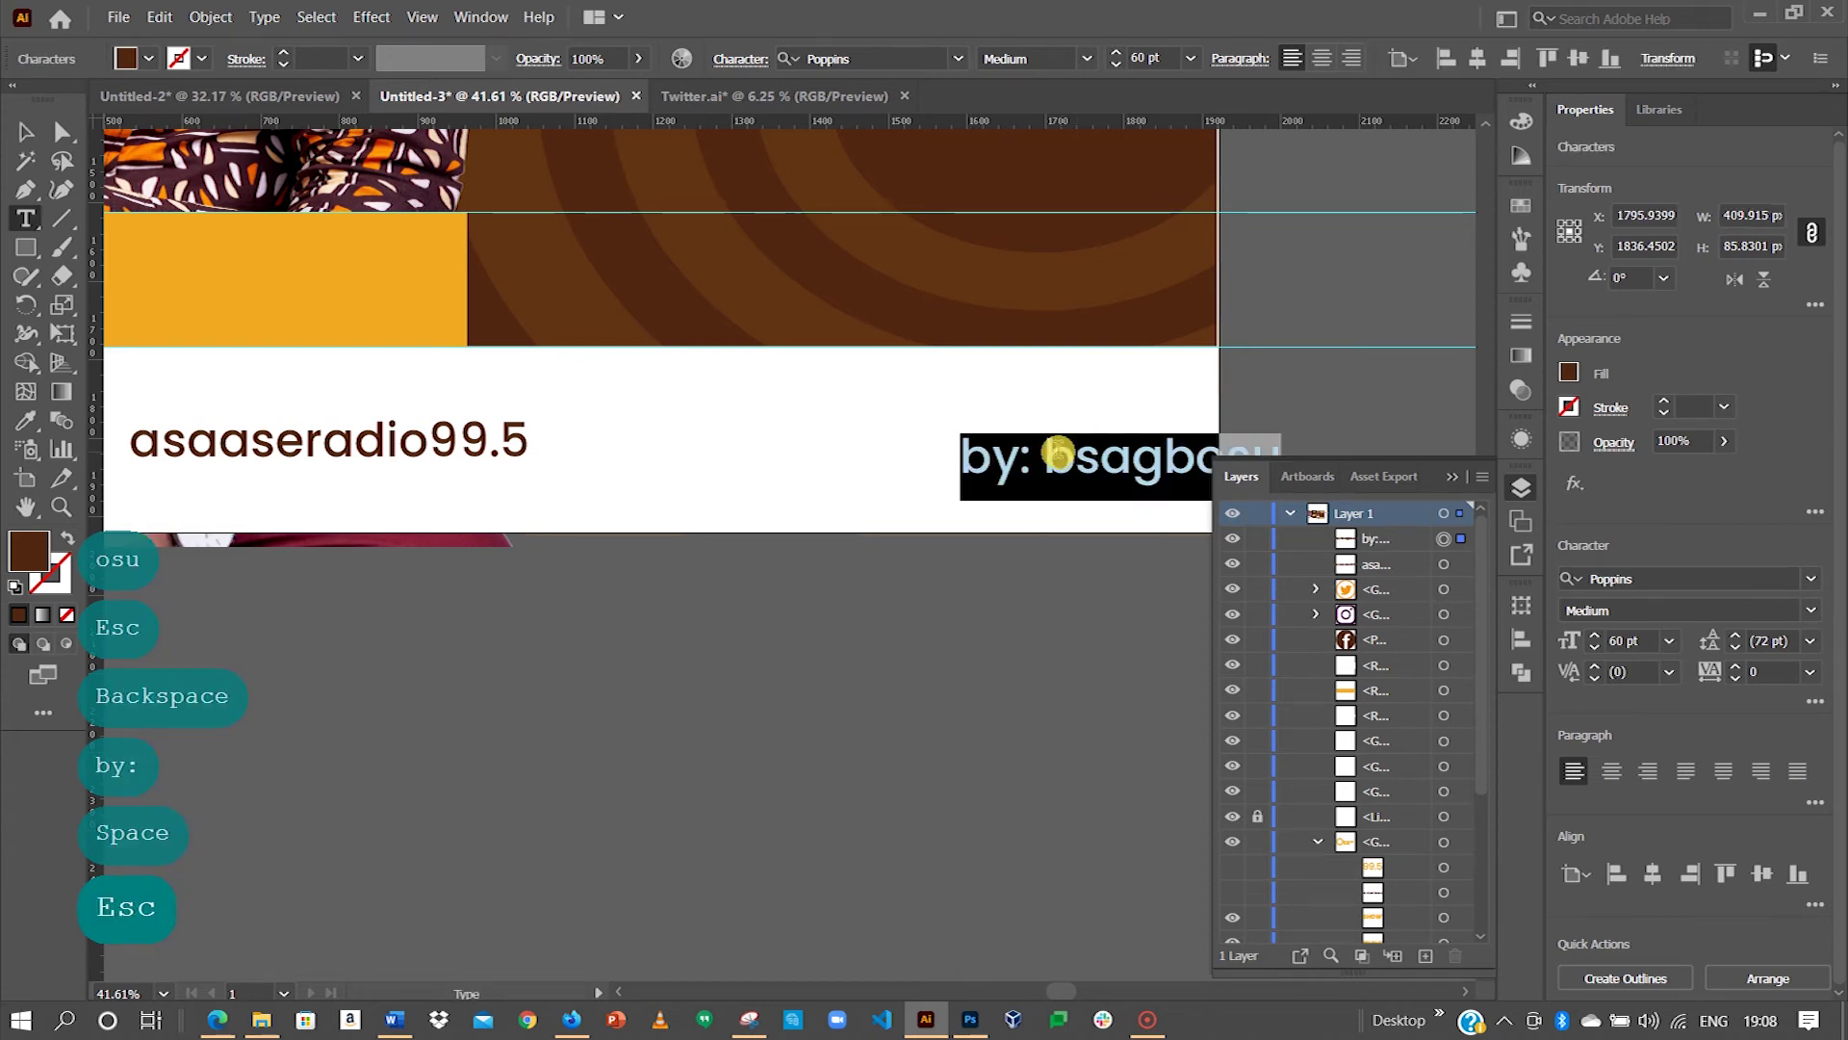
click(1049, 454)
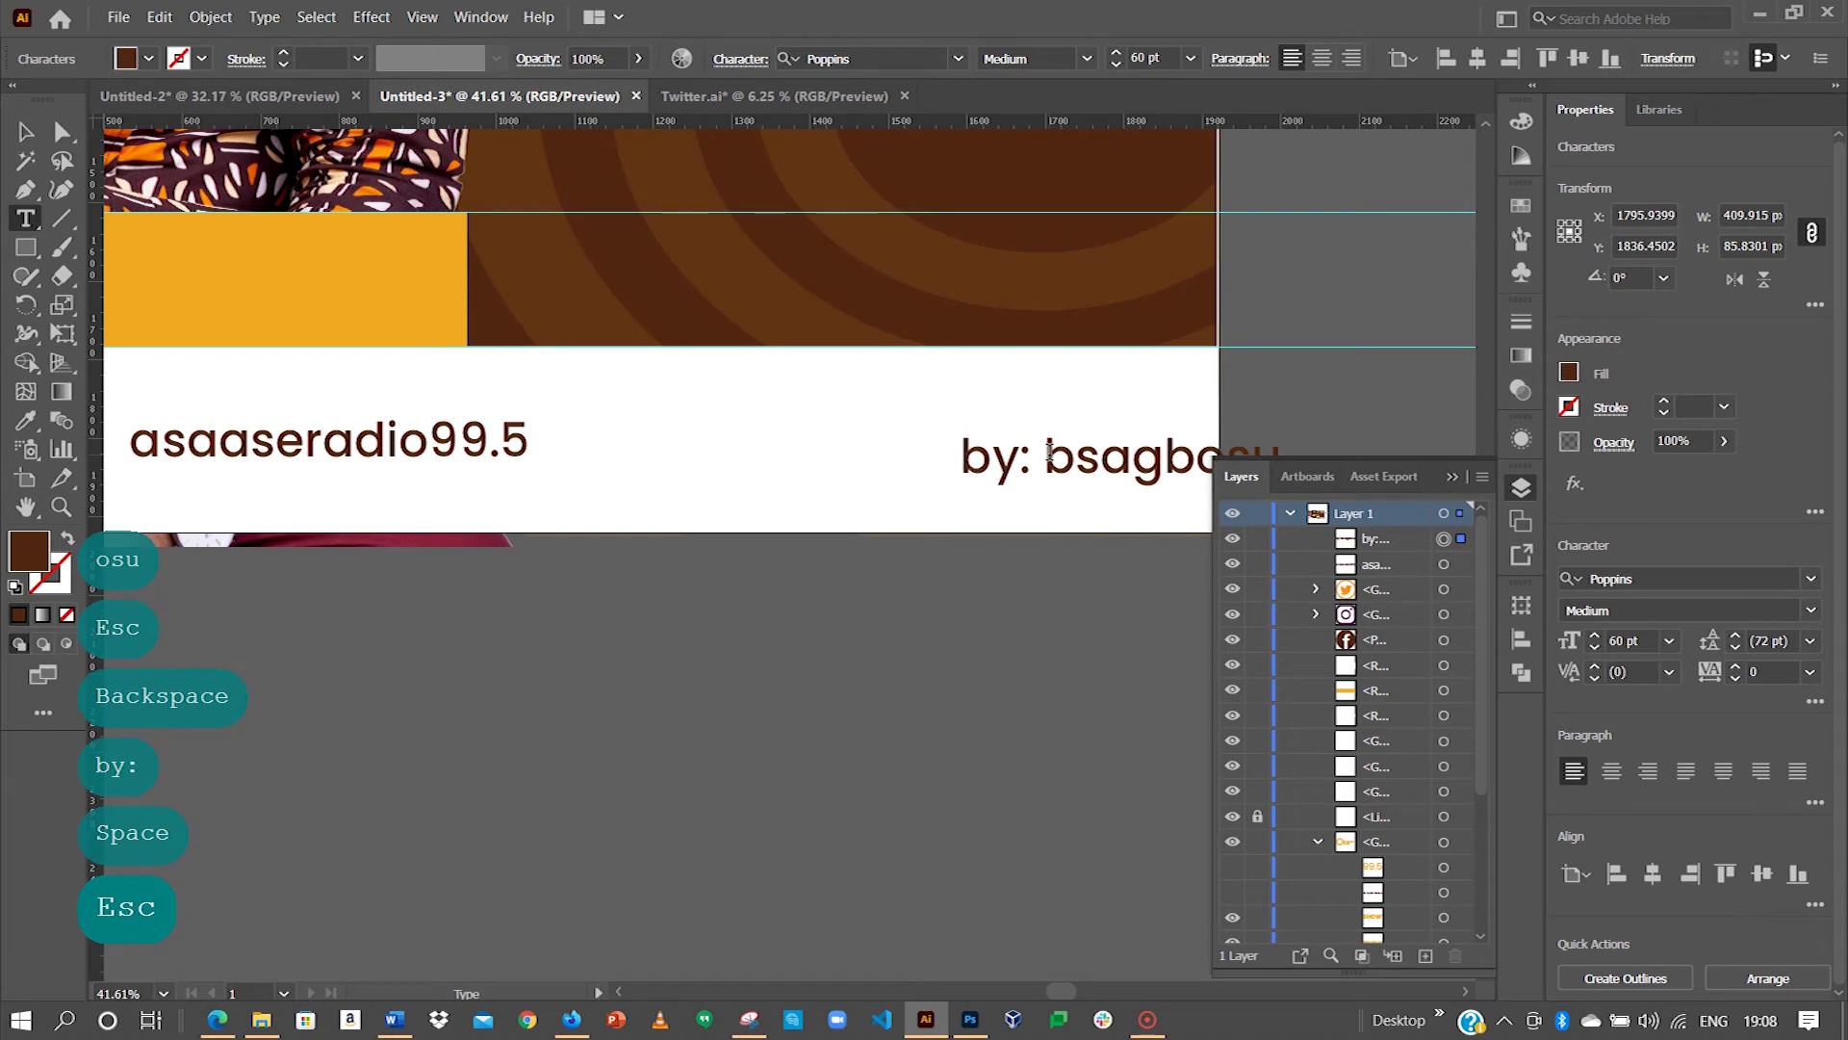
text(:)
key(BackSpace)
text(")
key(BackSpace)
text(@)
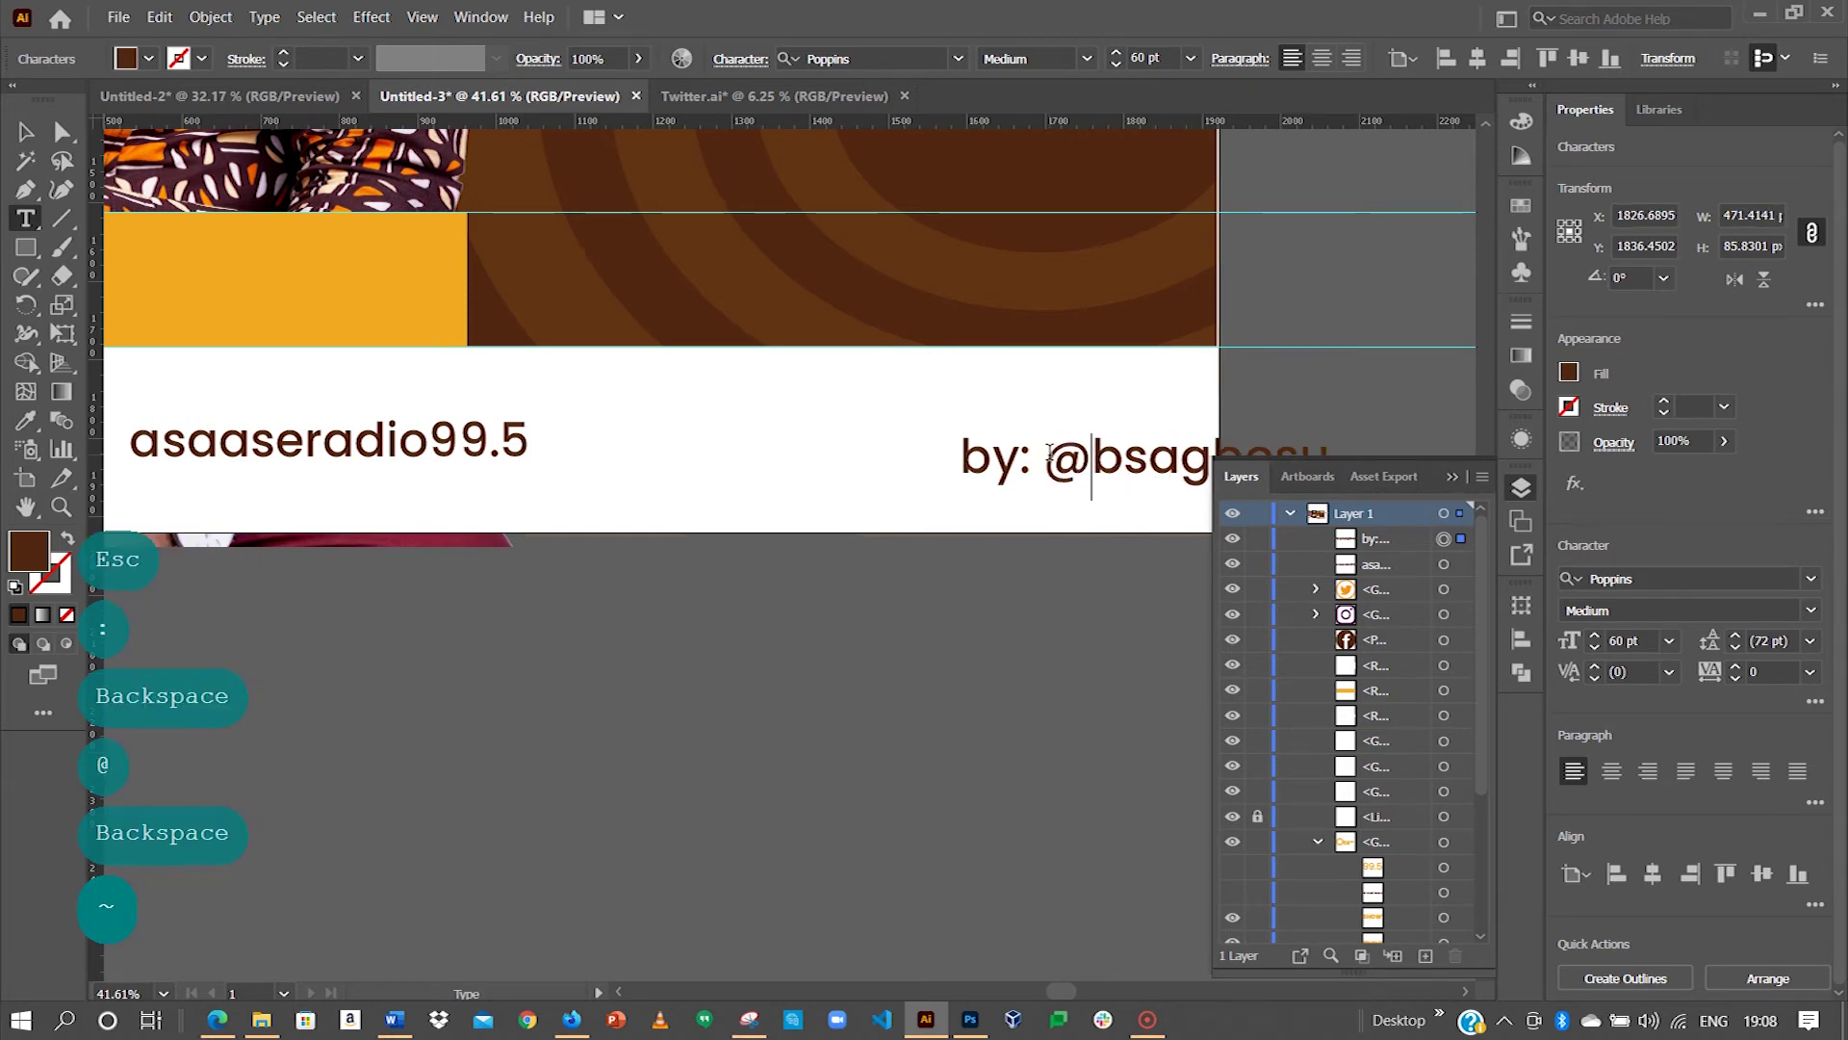
key(Escape)
drag(1134, 455, 951, 447)
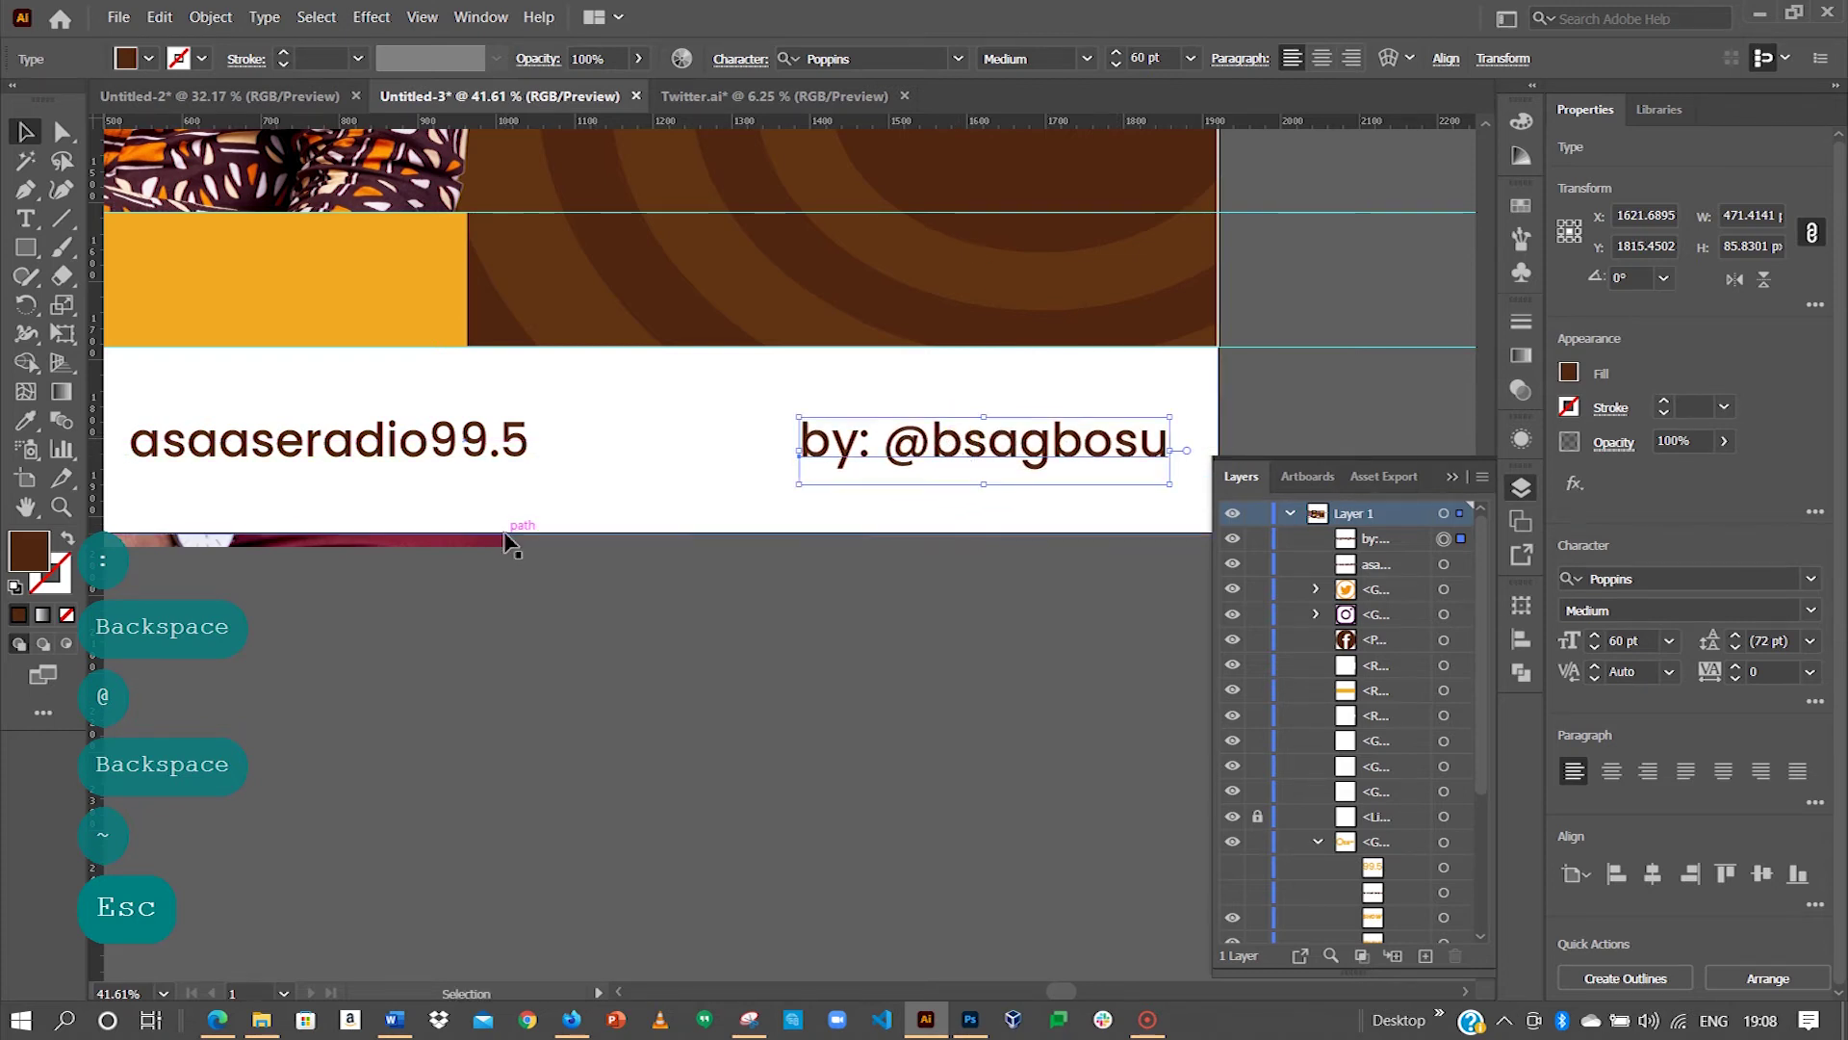
key(ctrl+minus)
key(ctrl+minus)
key(ctrl+minus)
key(space)
drag(478, 612, 587, 618)
Step: Create a new text object below the guest and host cards and type a first-draft name
key(z)
drag(550, 544, 1010, 497)
key(space)
key(space)
drag(667, 461, 21, 475)
click(26, 132)
click(26, 218)
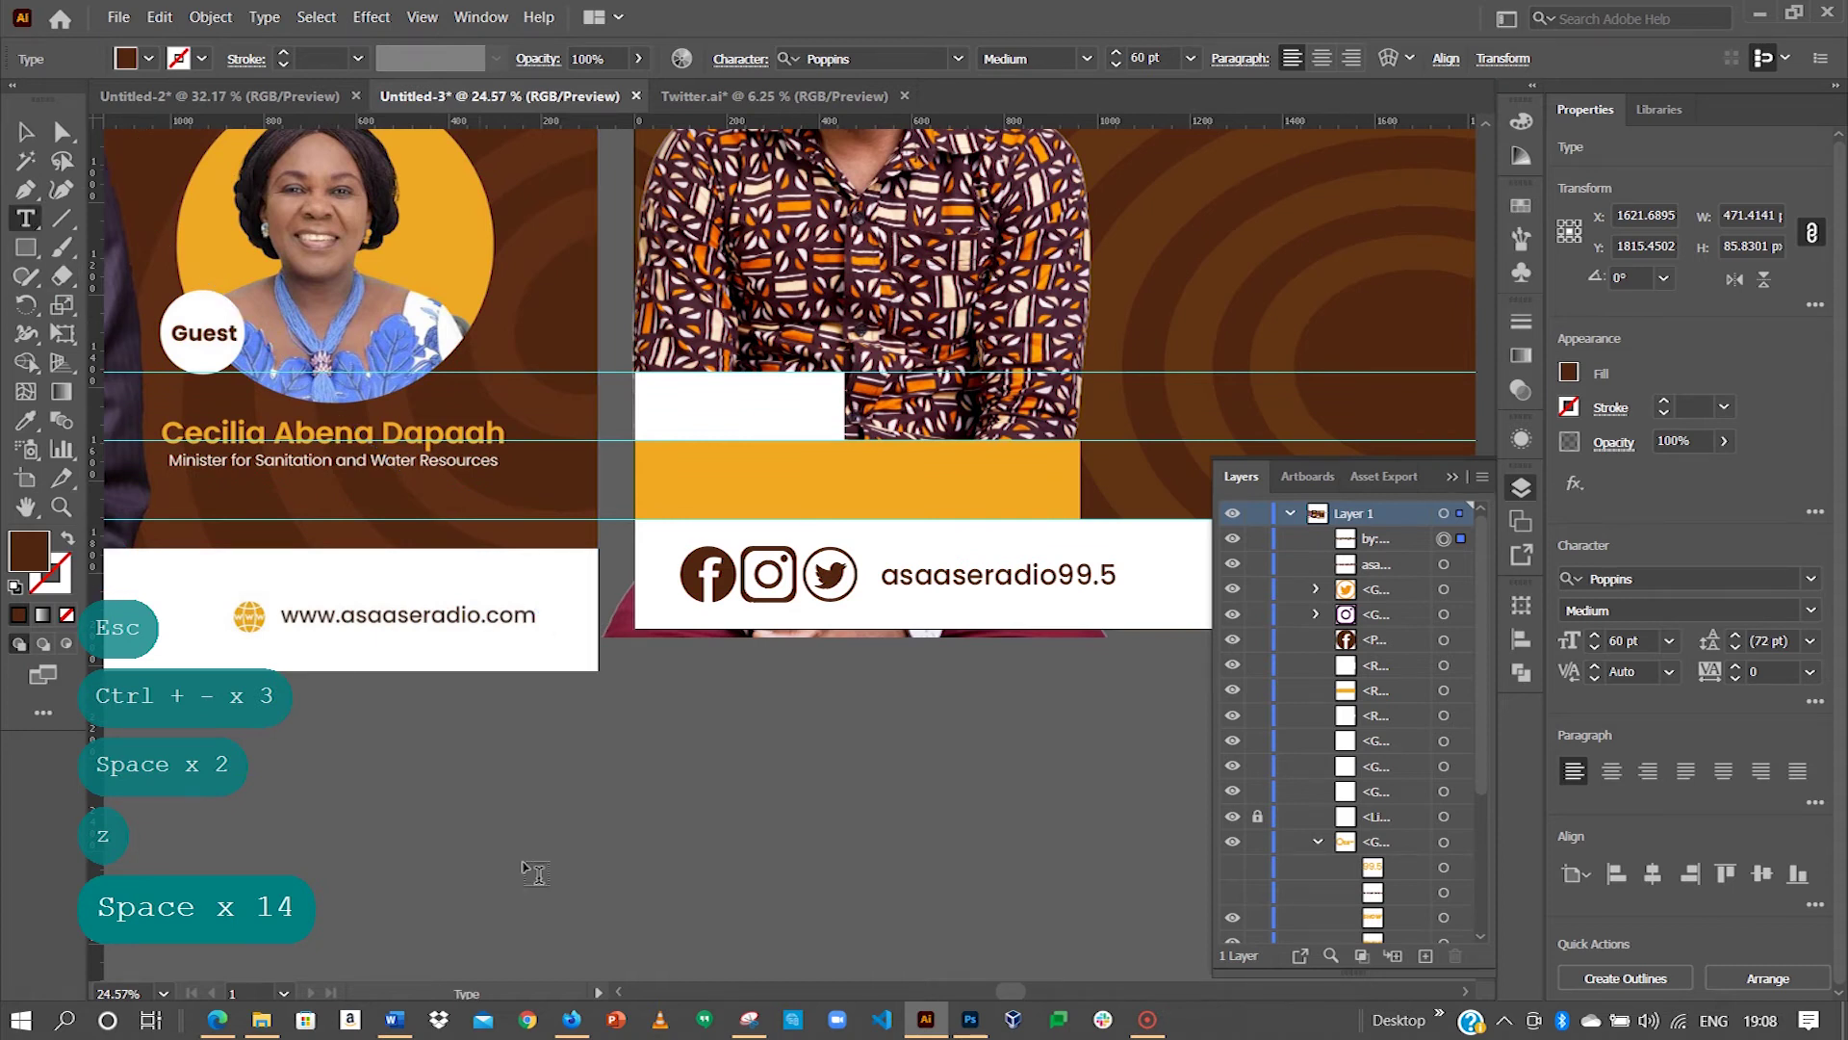
click(680, 759)
key(Caps_Lock)
key(Caps_Lock)
key(Caps_Lock)
key(Caps_Lock)
key(ctrl)
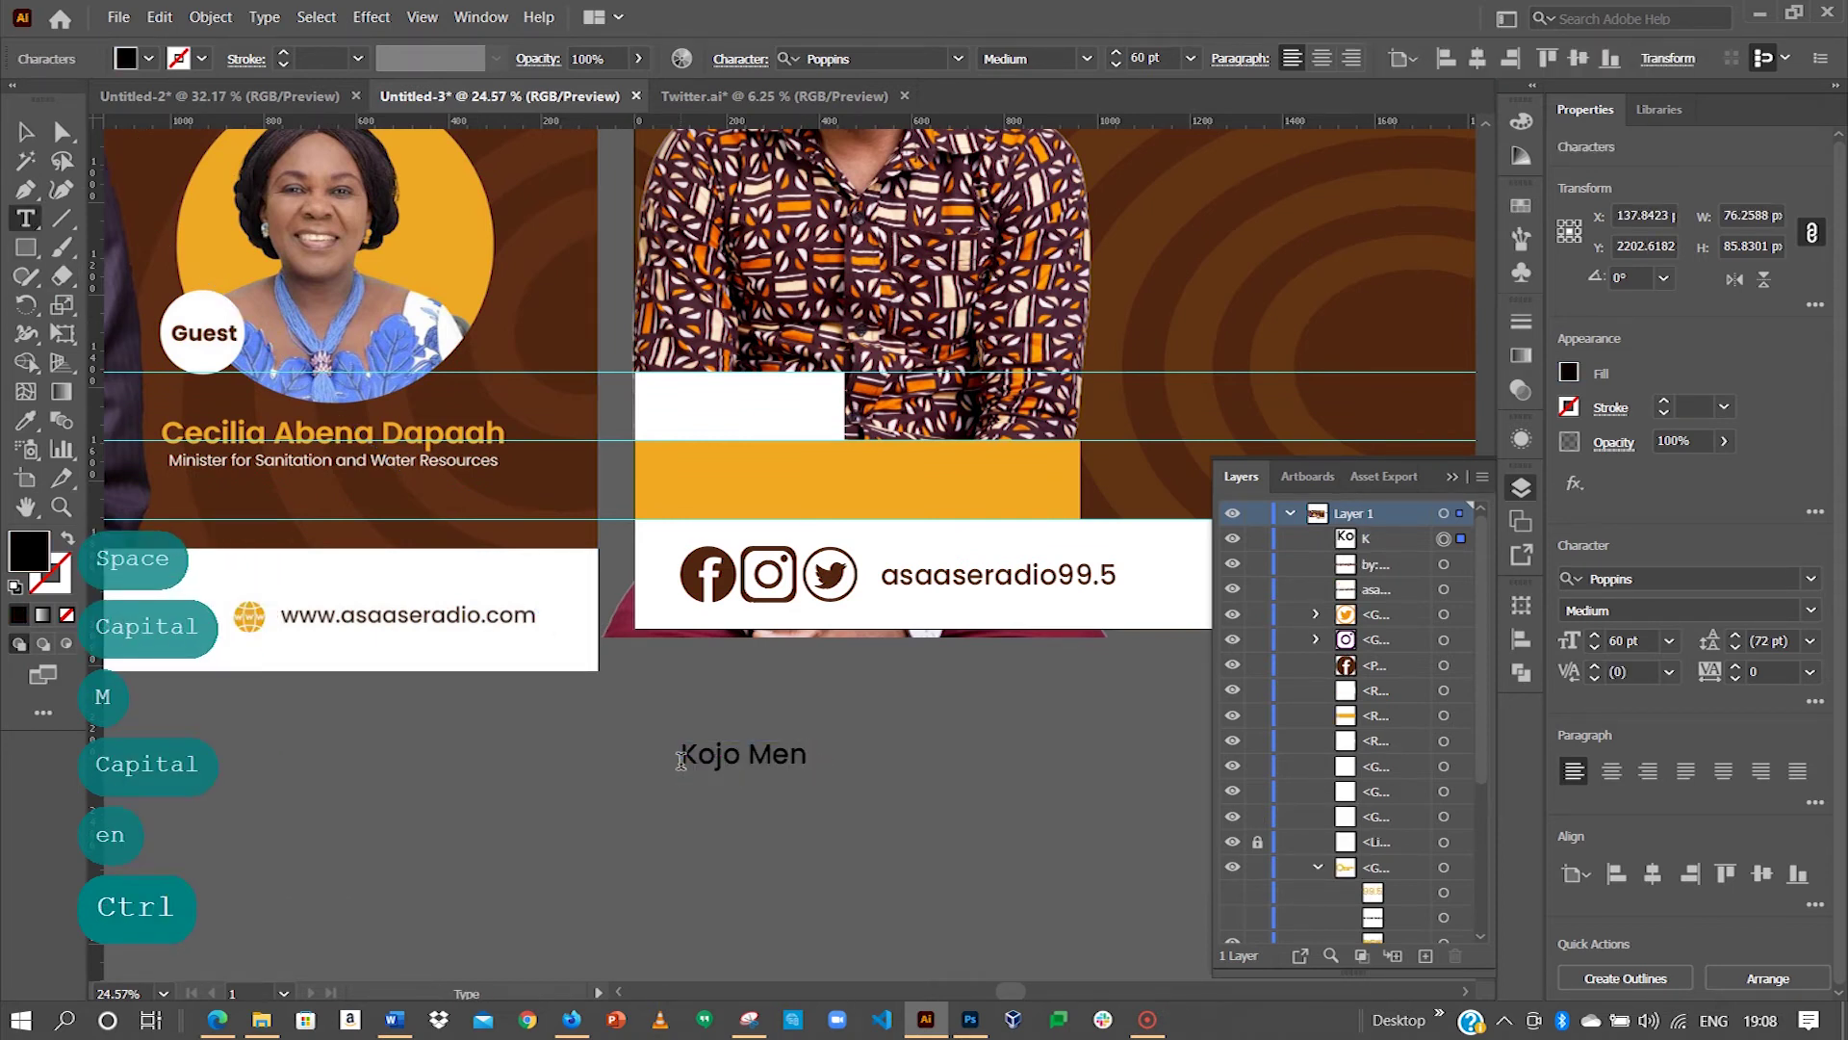
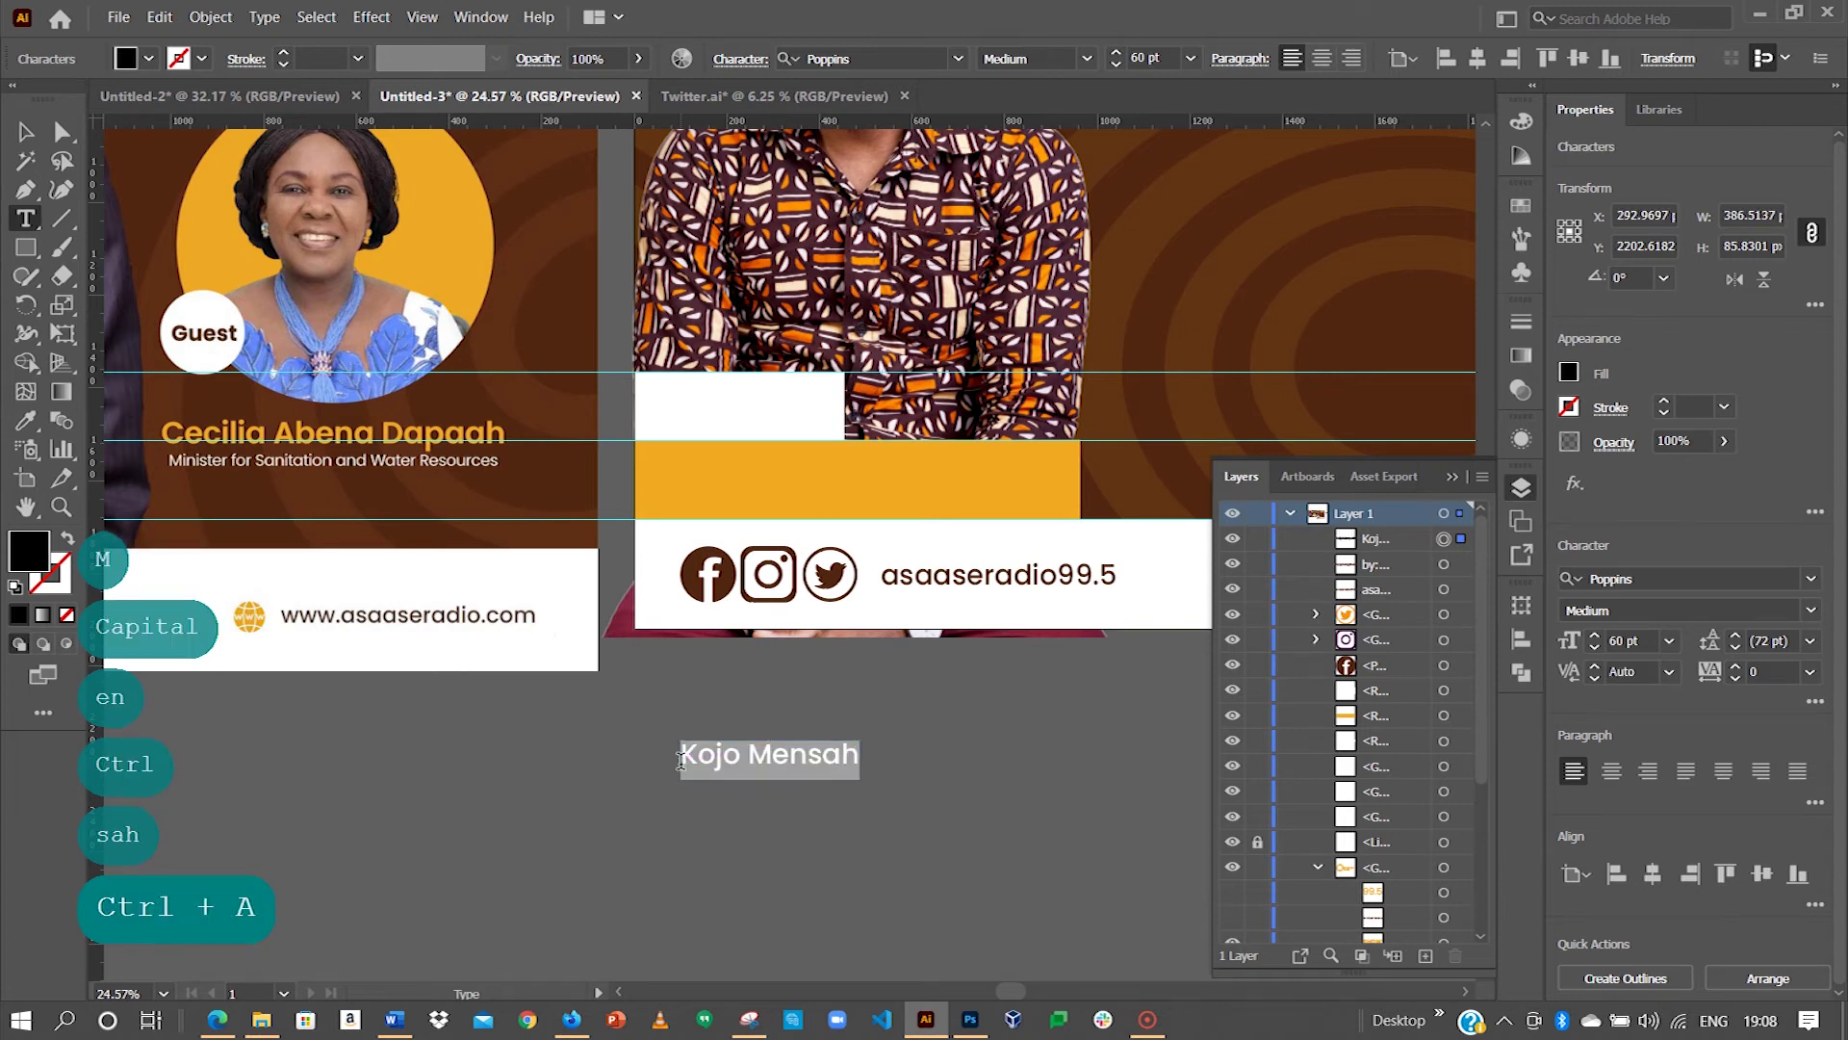
key(Caps_Lock)
key(Caps_Lock)
text(brg)
key(BackSpace)
key(BackSpace)
key(BackSpace)
key(BackSpace)
key(Caps_Lock)
text(B)
key(Caps_Lock)
text(right)
key(Caps_Lock)
text(S)
Step: Replace the text with the host's full name
key(Caps_Lock)
key(BackSpace)
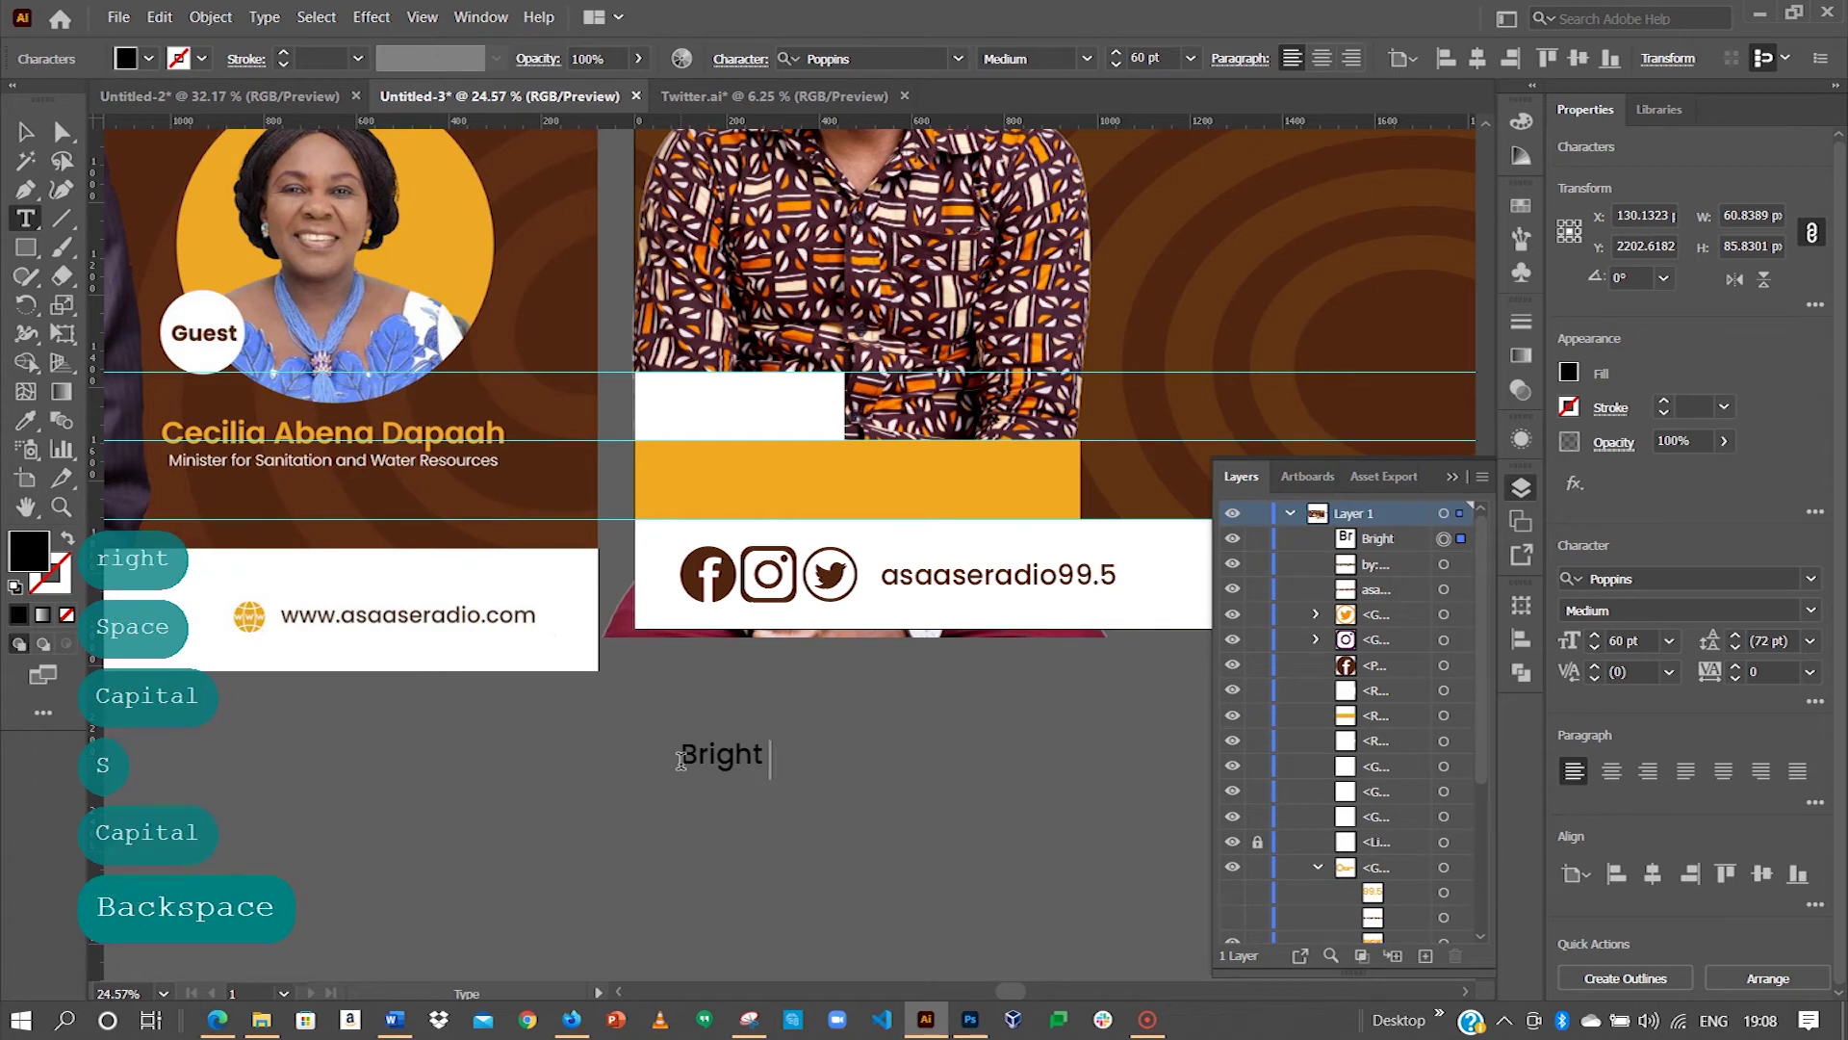
key(ctrl+a)
key(Caps_Lock)
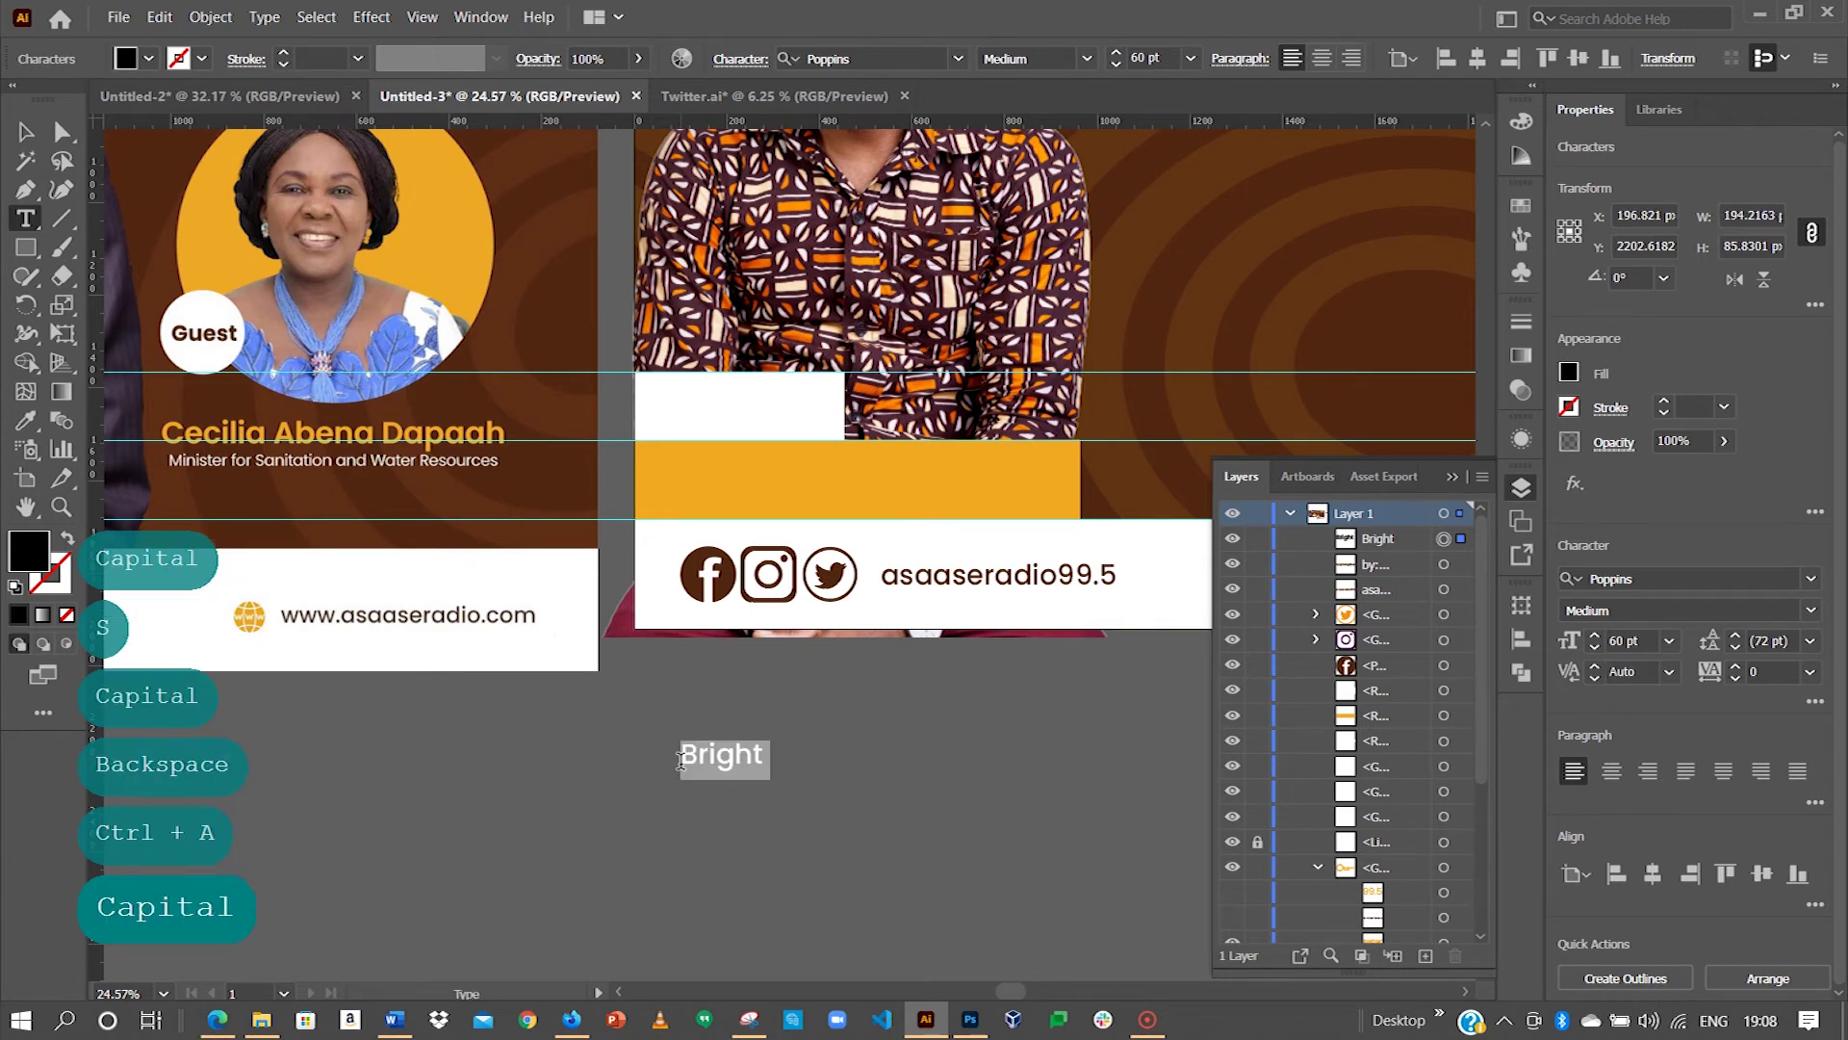
key(Caps_Lock)
key(Caps_Lock)
key(Caps_Lock)
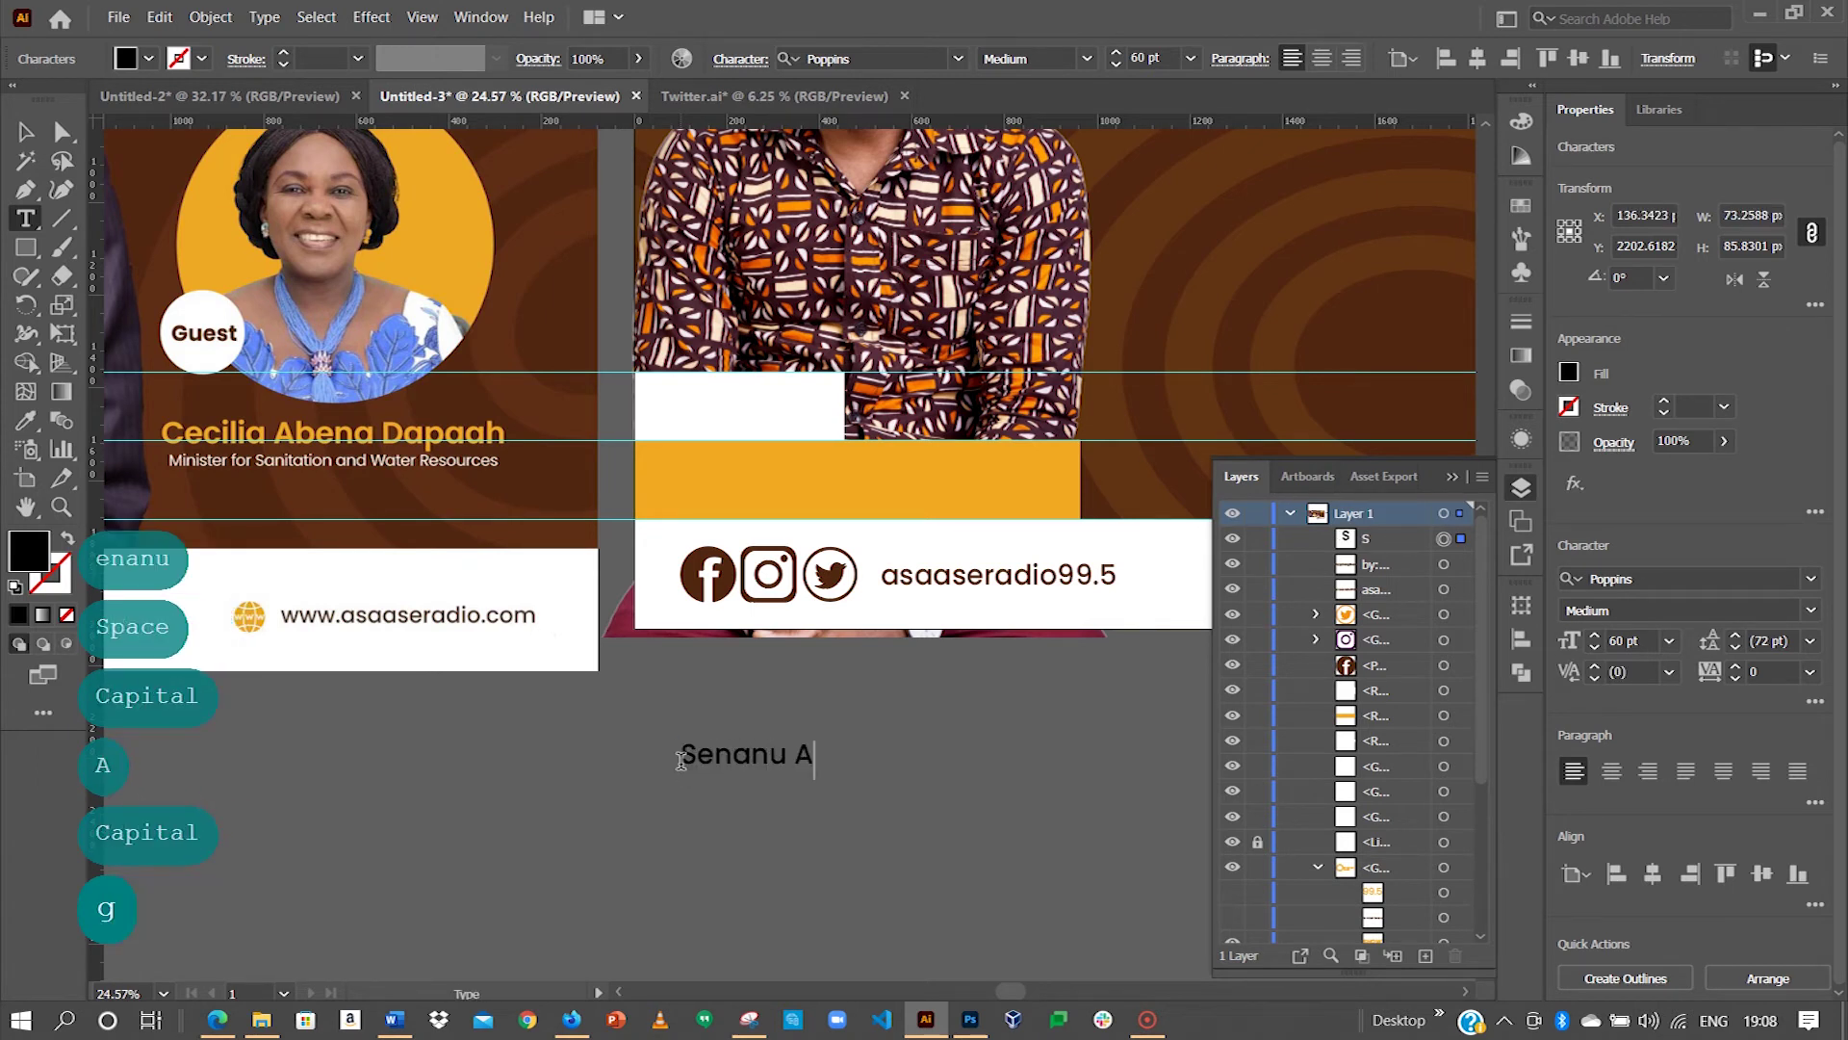
key(Escape)
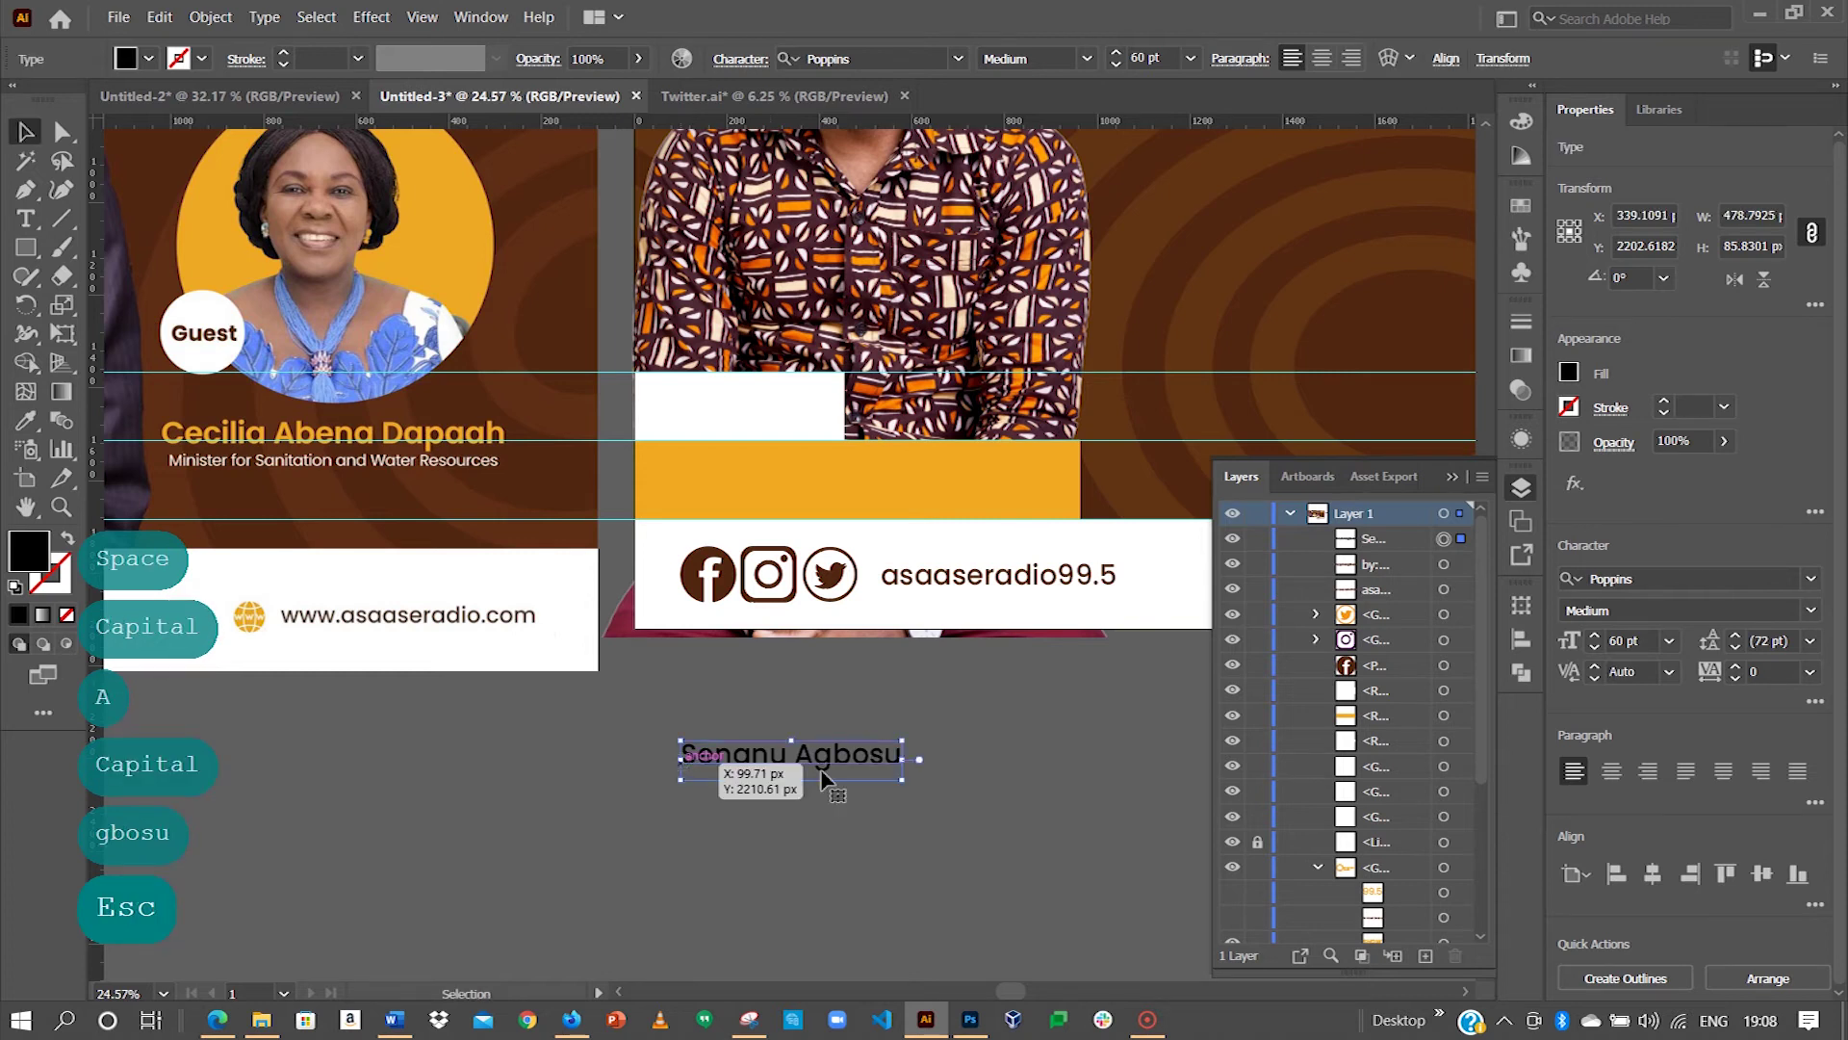
Step: Enlarge the host's name about its centre to match the other host card
click(936, 722)
drag(937, 722, 972, 717)
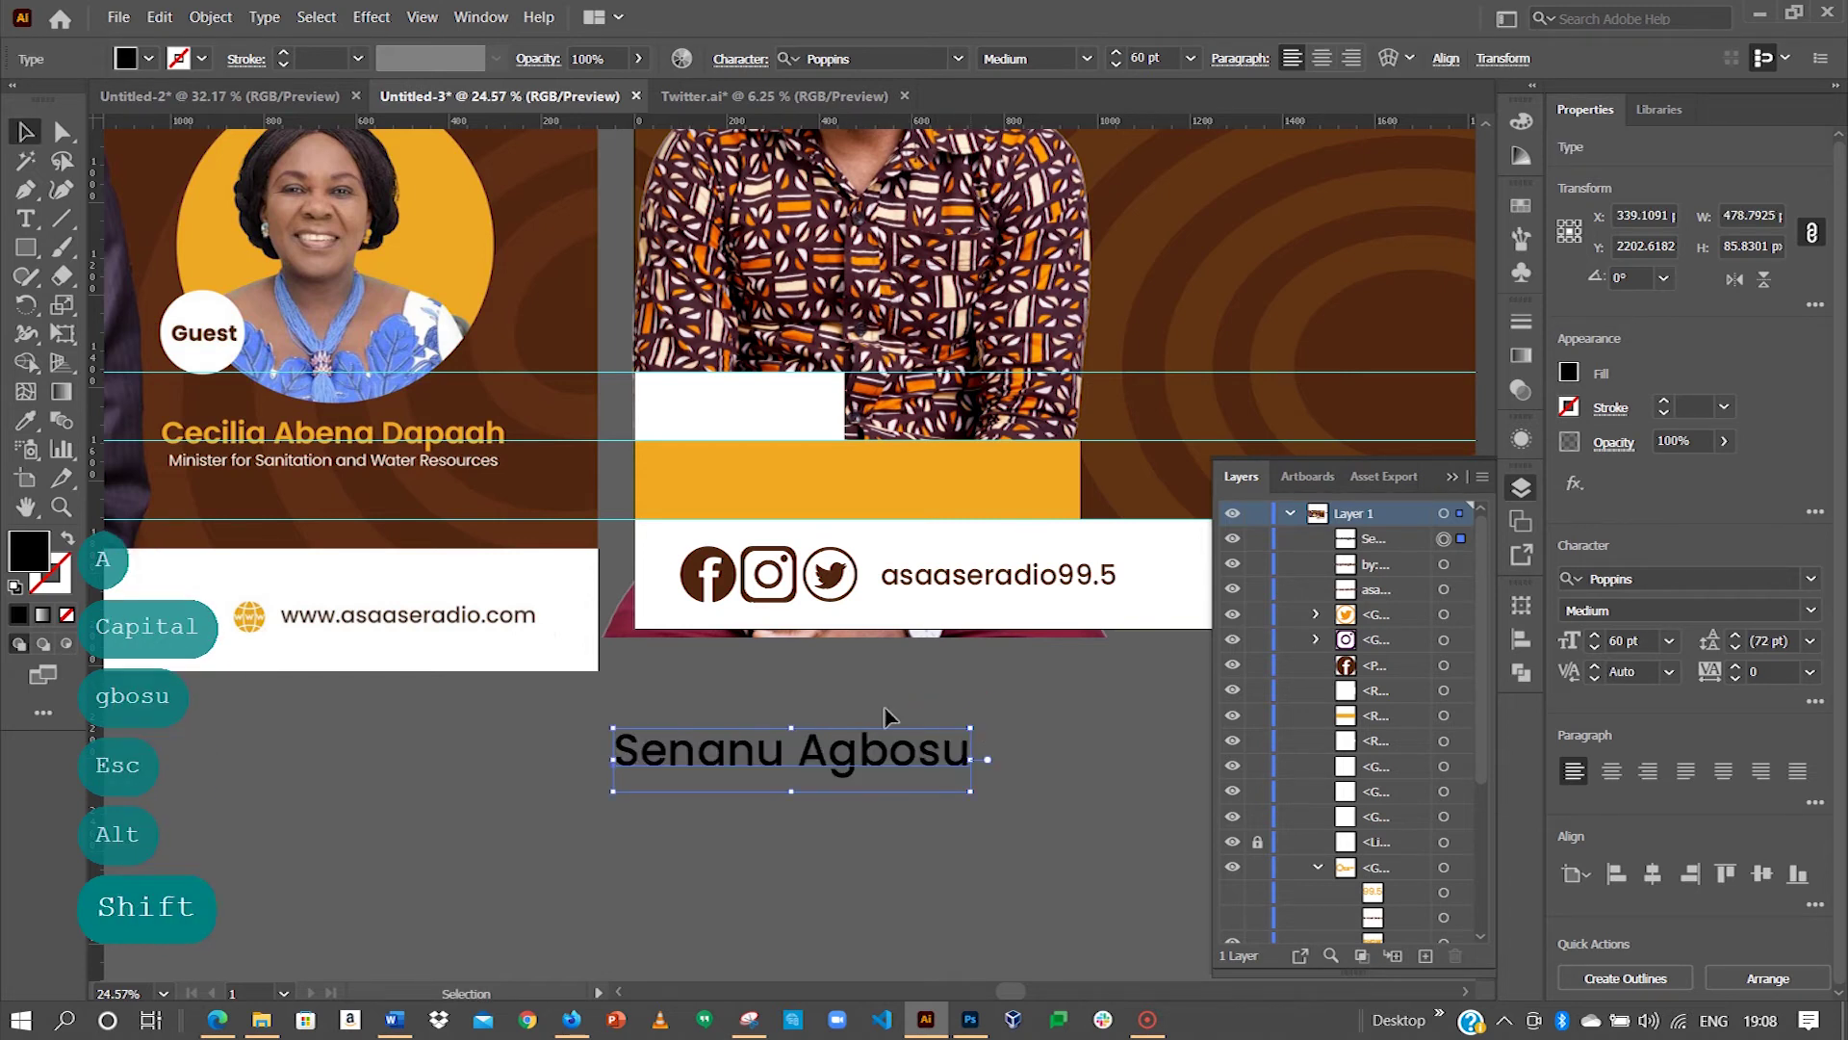
drag(621, 643, 972, 578)
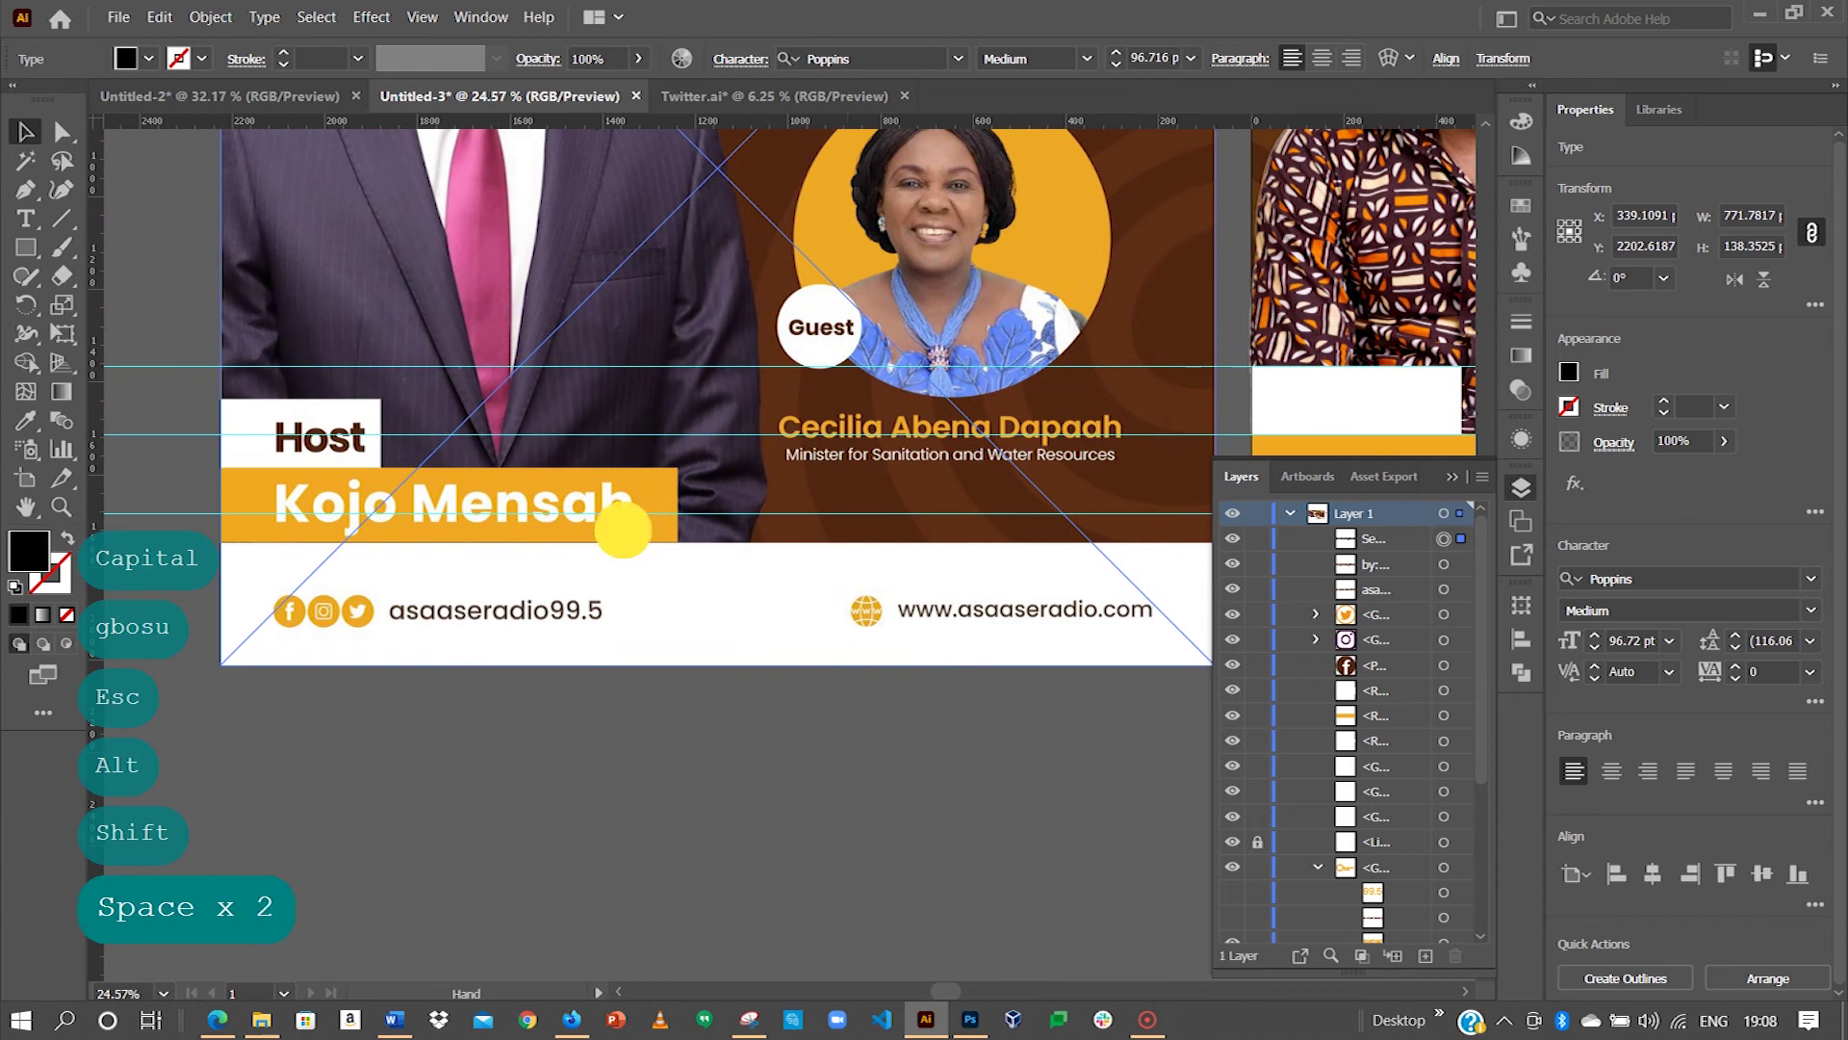
drag(628, 516, 746, 570)
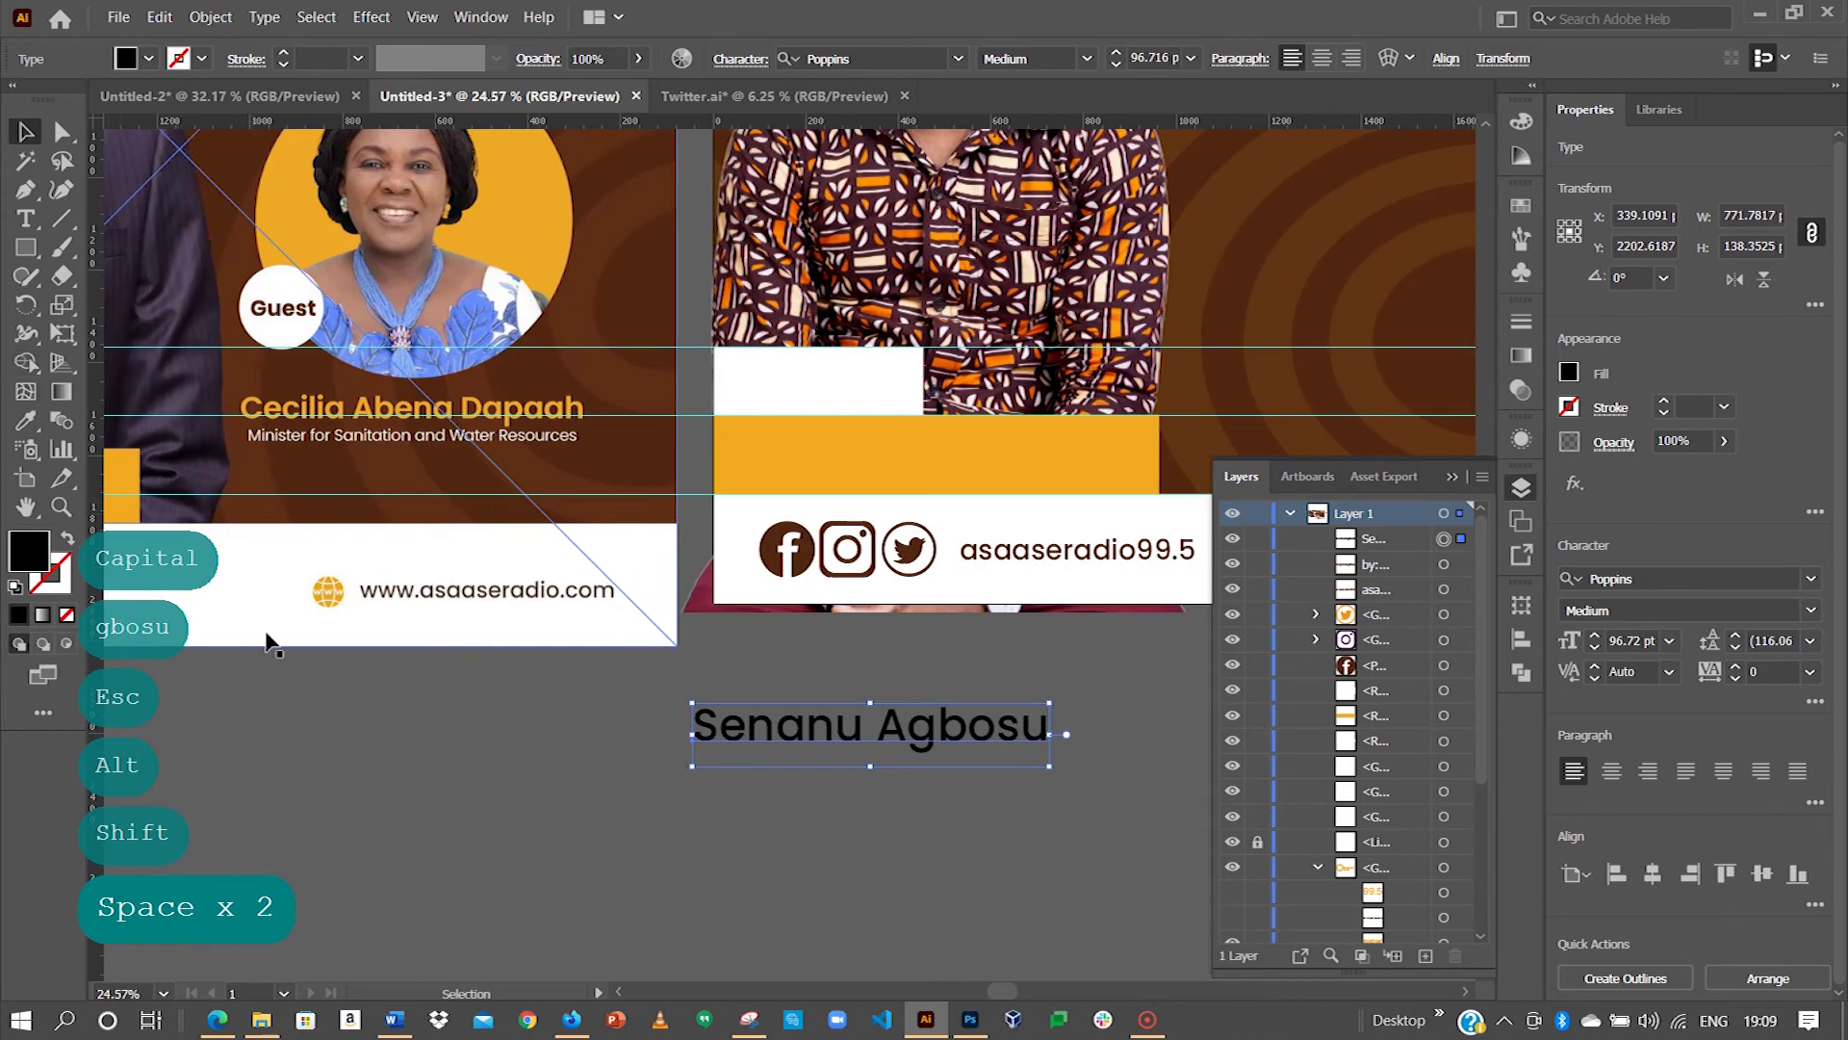
Step: Color the name white (#ffffff) and place it on the orange bar
double_click(29, 551)
text(ffffff)
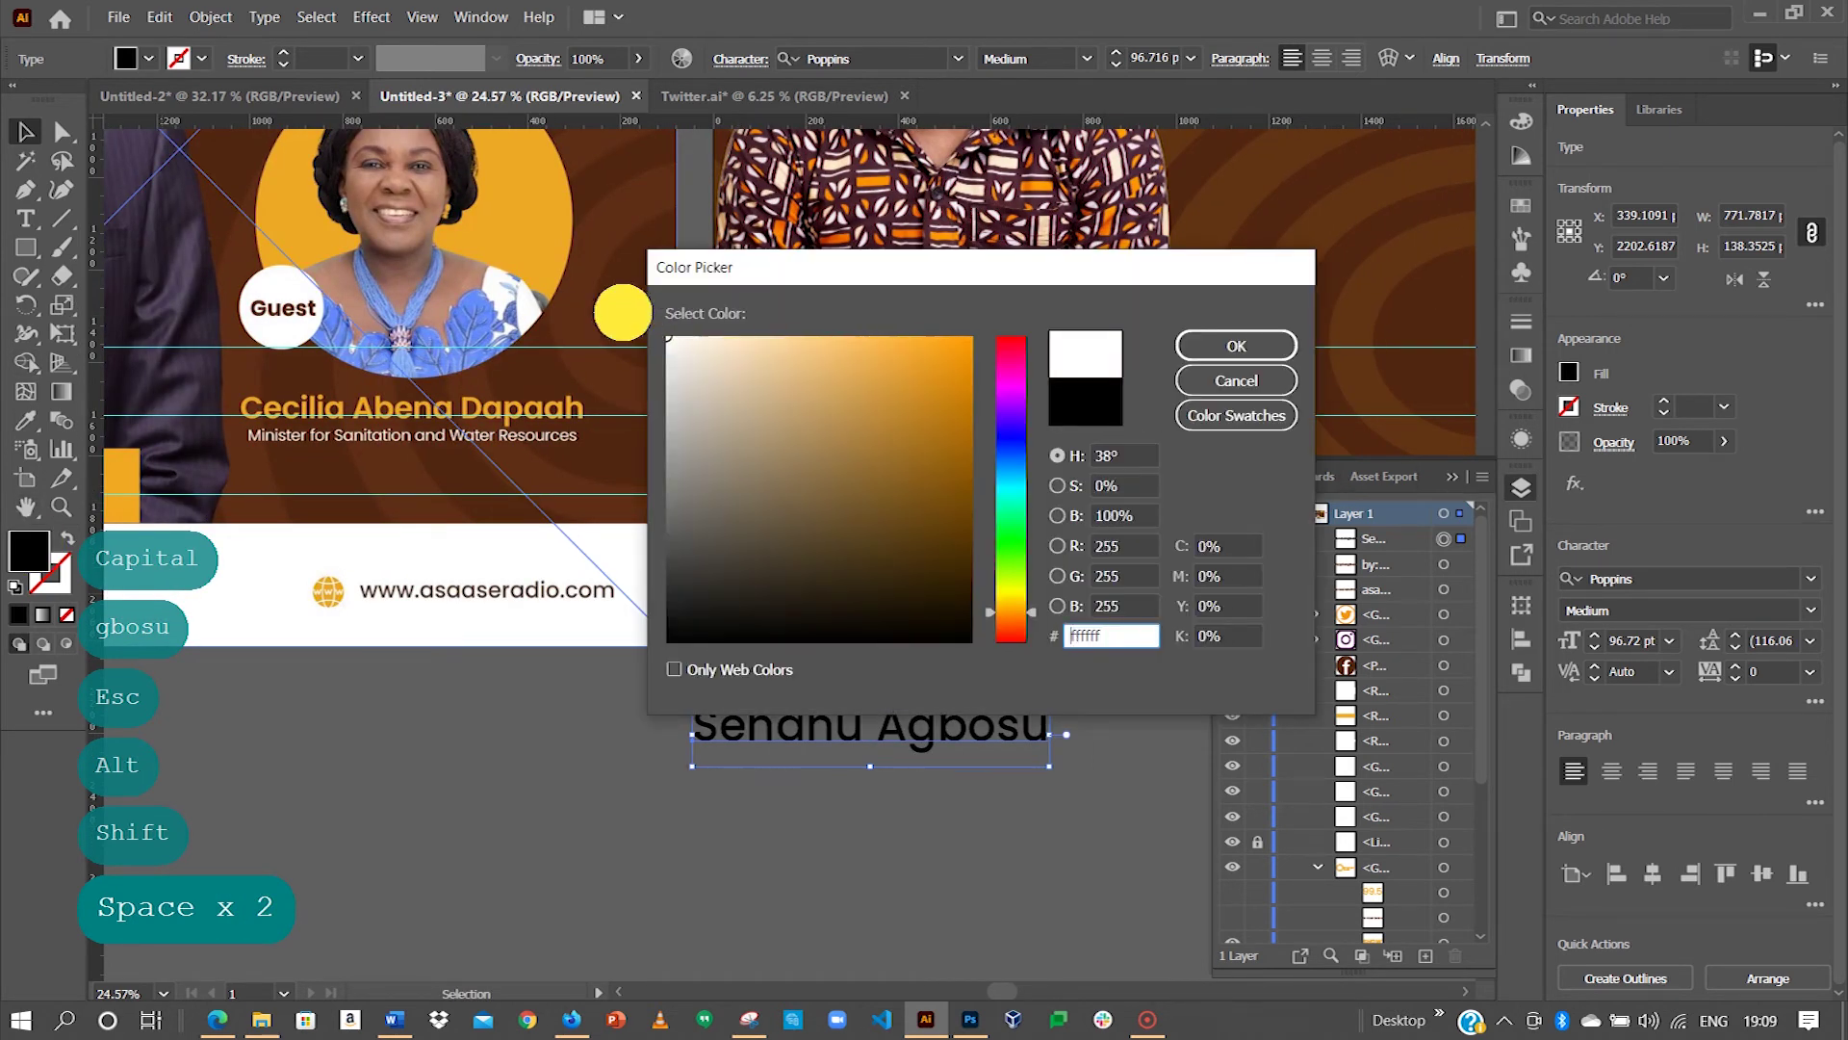
click(1229, 346)
drag(924, 741, 931, 500)
key(space)
click(594, 835)
key(space)
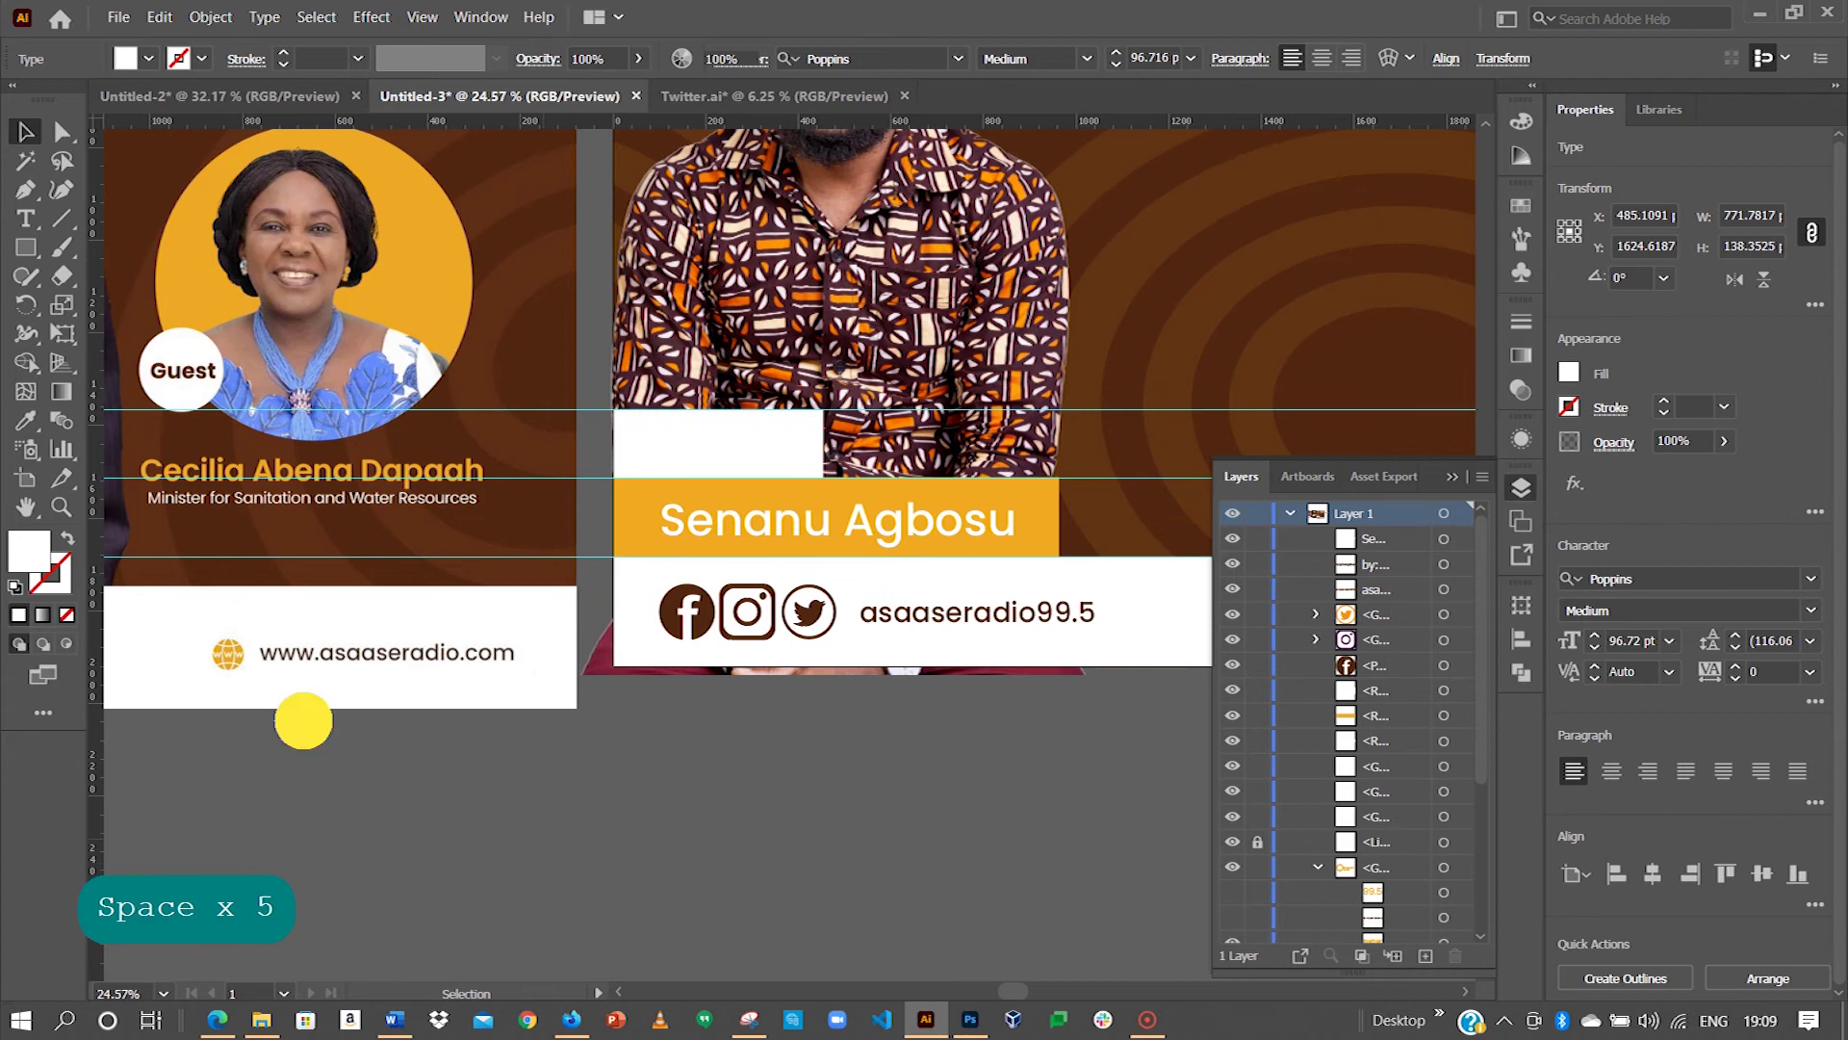
drag(301, 722, 872, 707)
drag(851, 503, 308, 567)
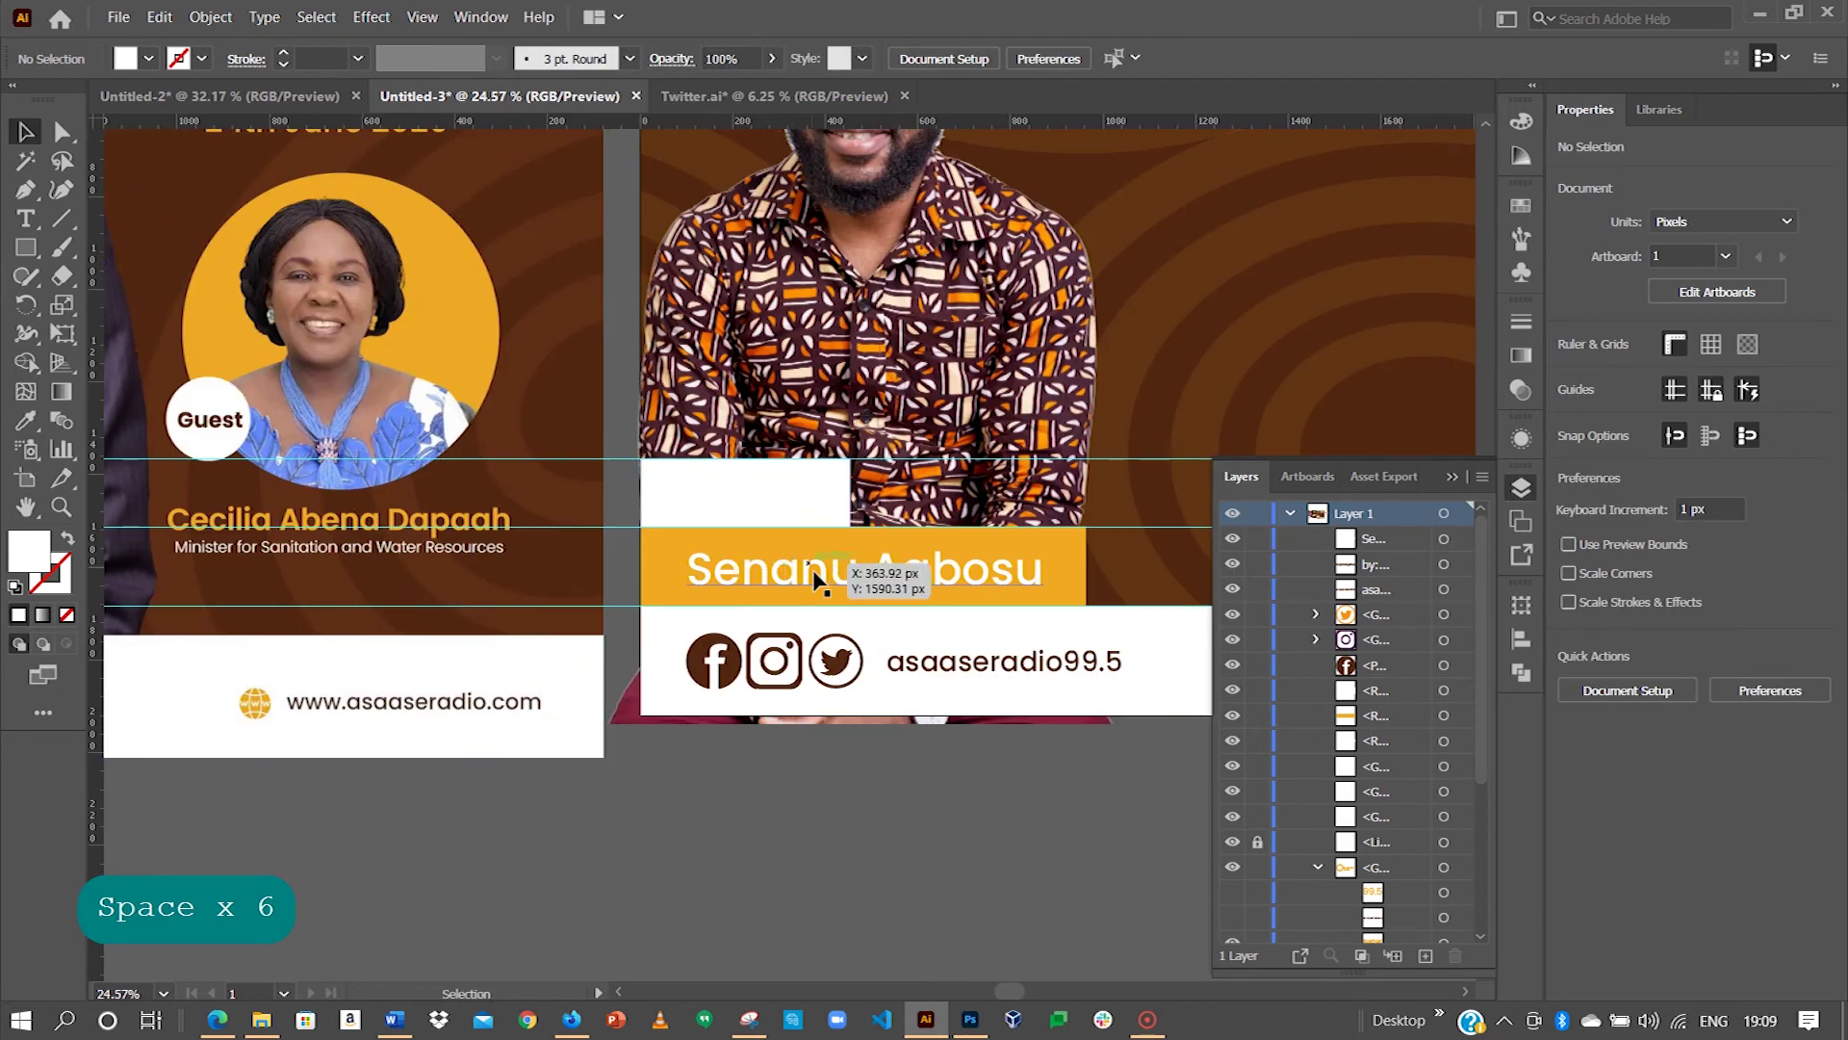
Step: Add a 'Host' text object below the cards
click(26, 220)
click(791, 847)
text(H)
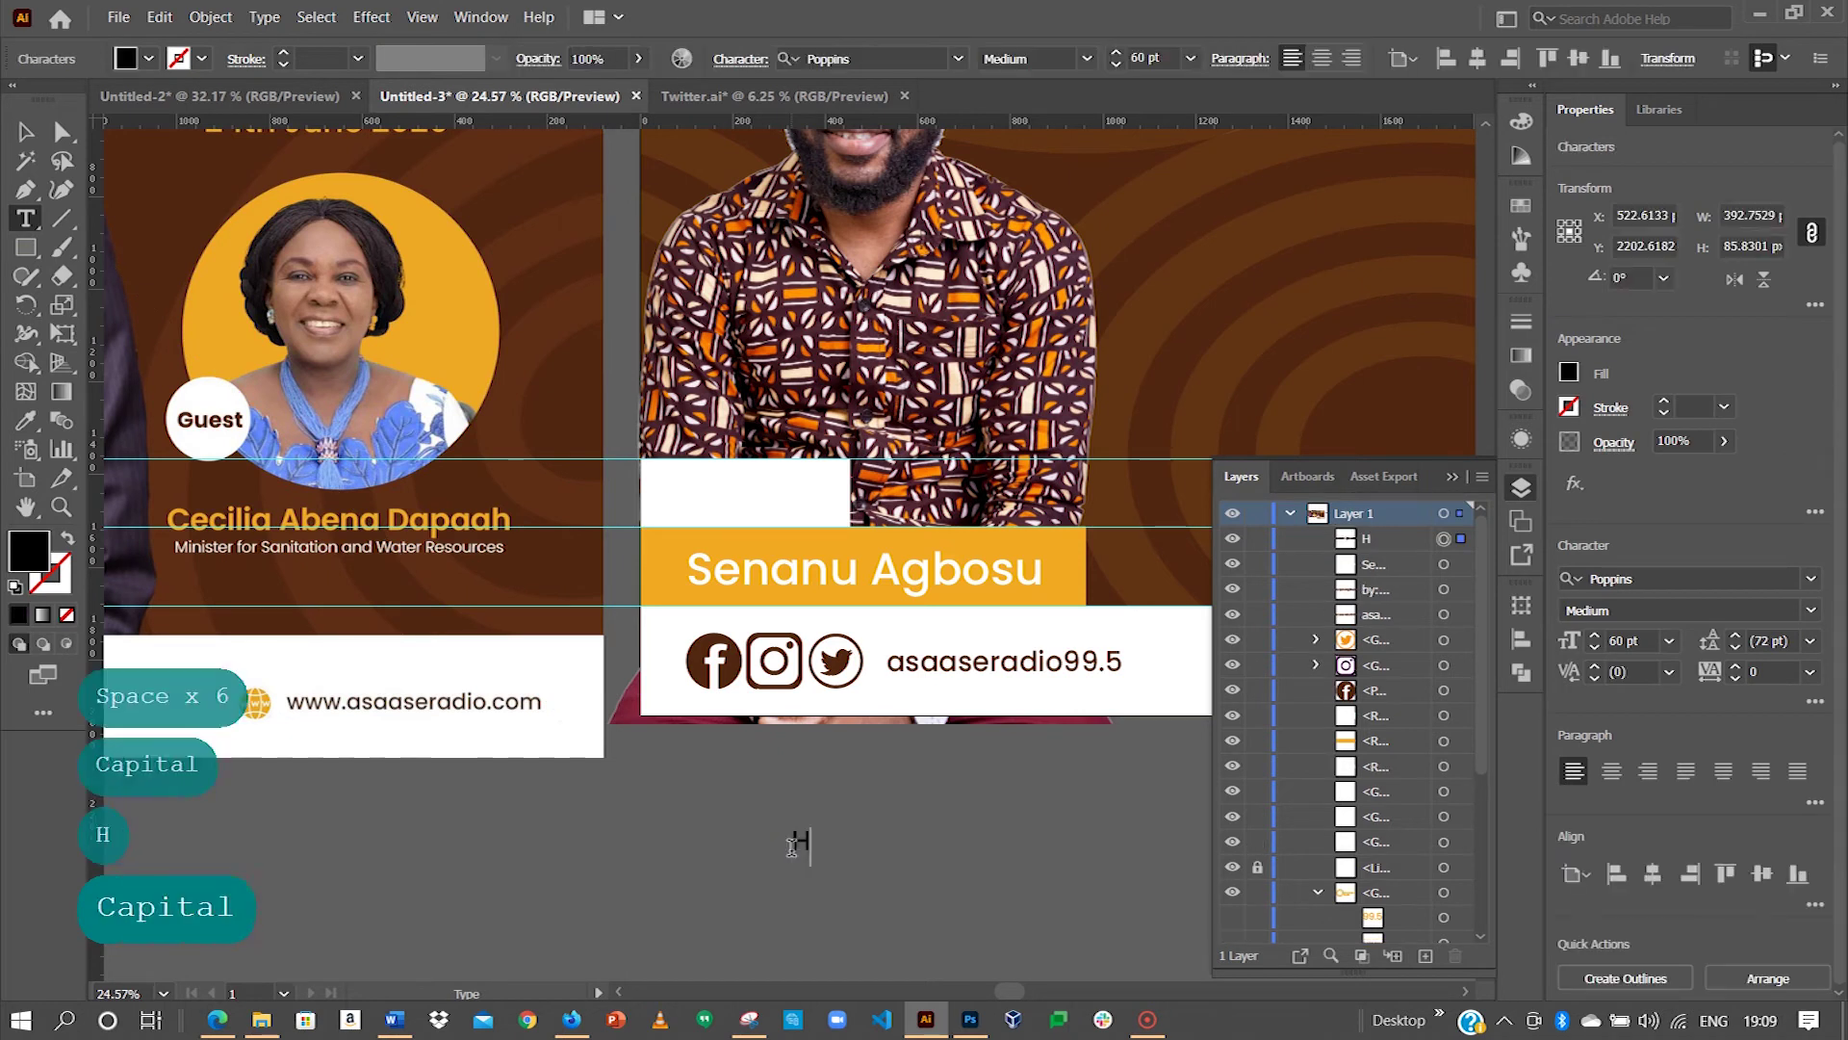
text(ost)
key(Escape)
key(space)
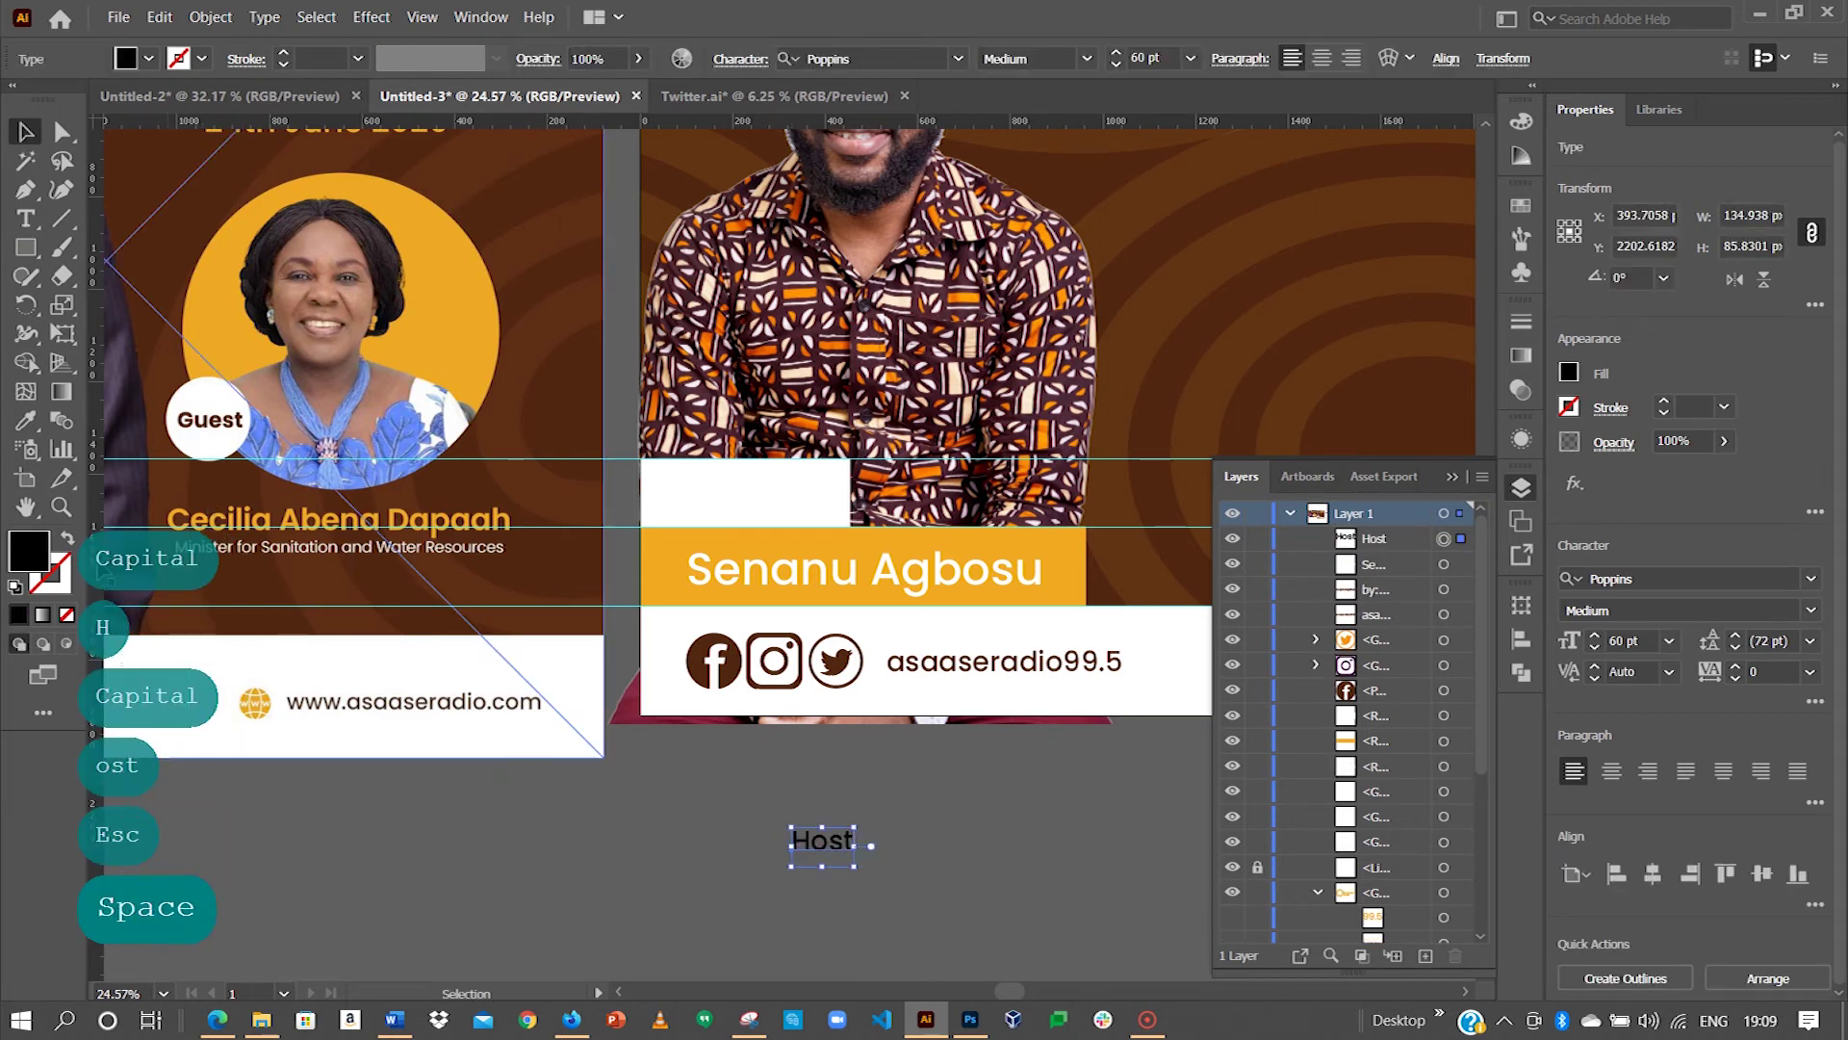
drag(331, 536, 901, 517)
drag(521, 486, 151, 612)
drag(1031, 767, 154, 496)
Step: Color 'Host' the icons' brown with the eyedropper and enlarge it onto the white box
click(25, 420)
click(599, 599)
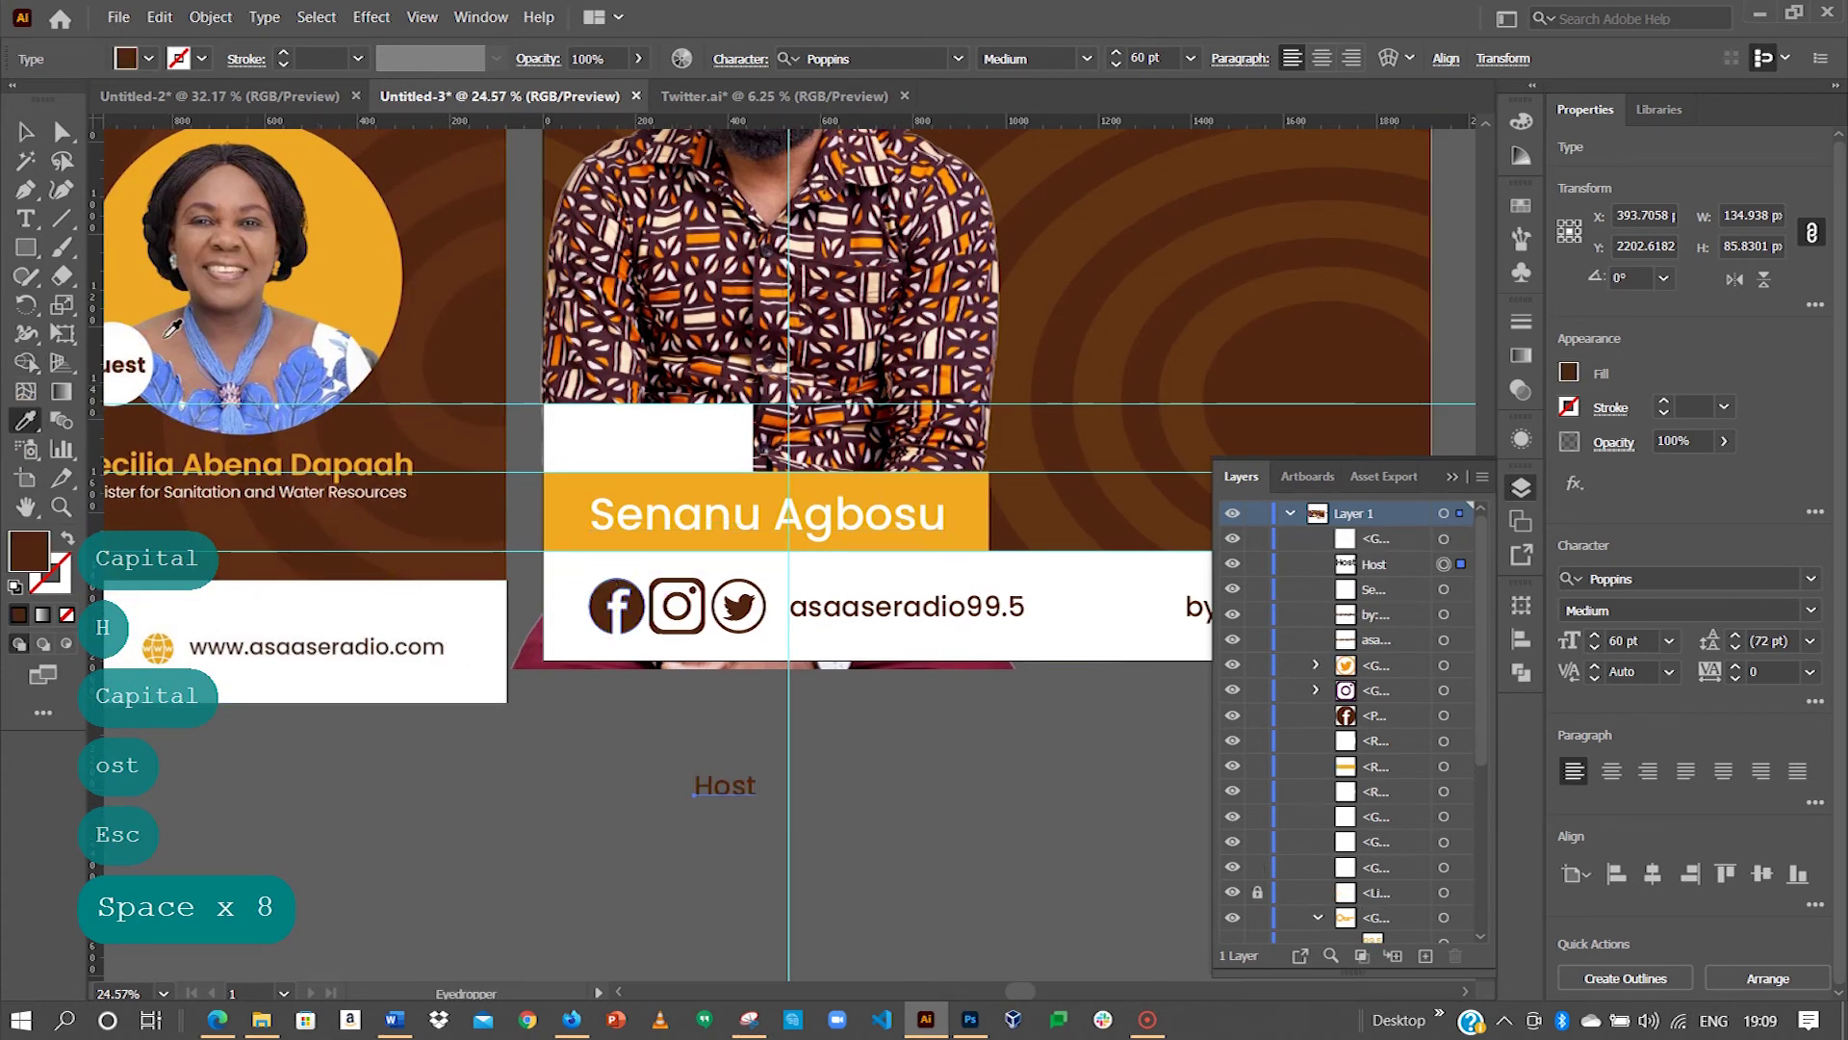
key(v)
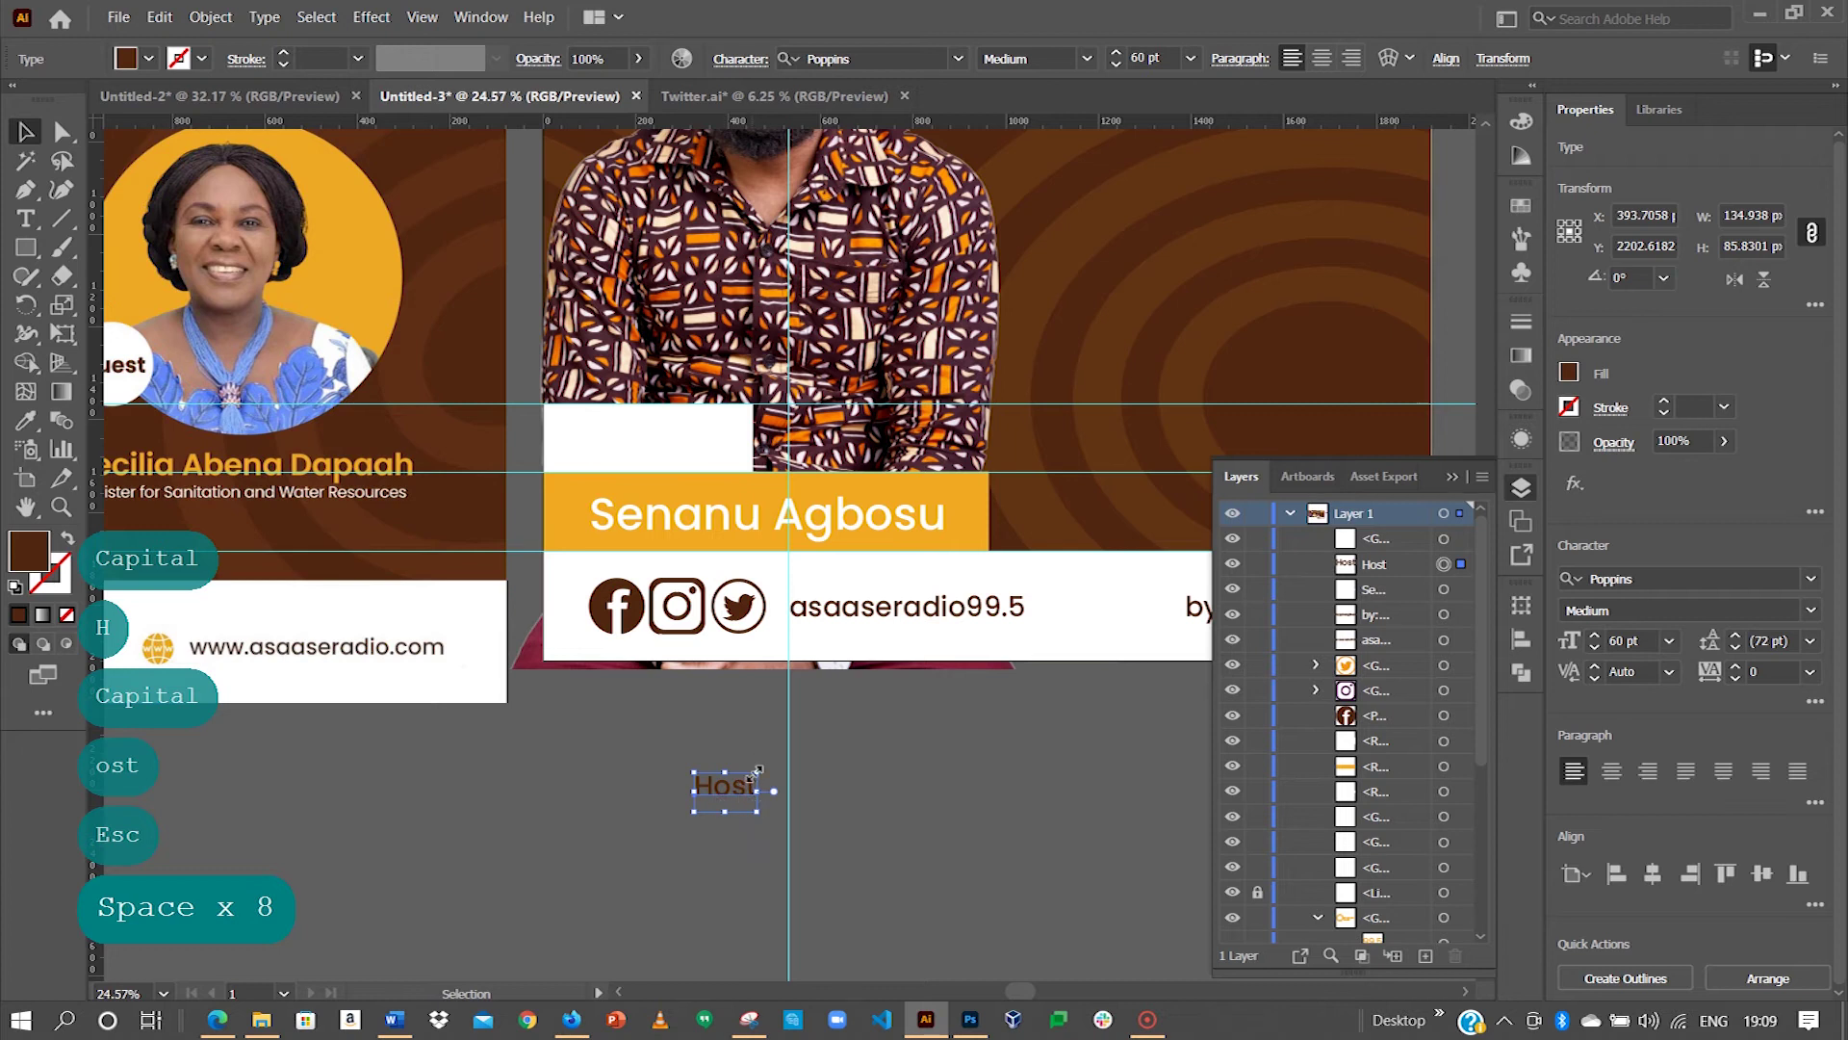
drag(757, 770, 685, 446)
Step: Drag a vertical guide across the host flyer below the show logo
key(space)
drag(955, 568, 838, 660)
drag(846, 341, 912, 479)
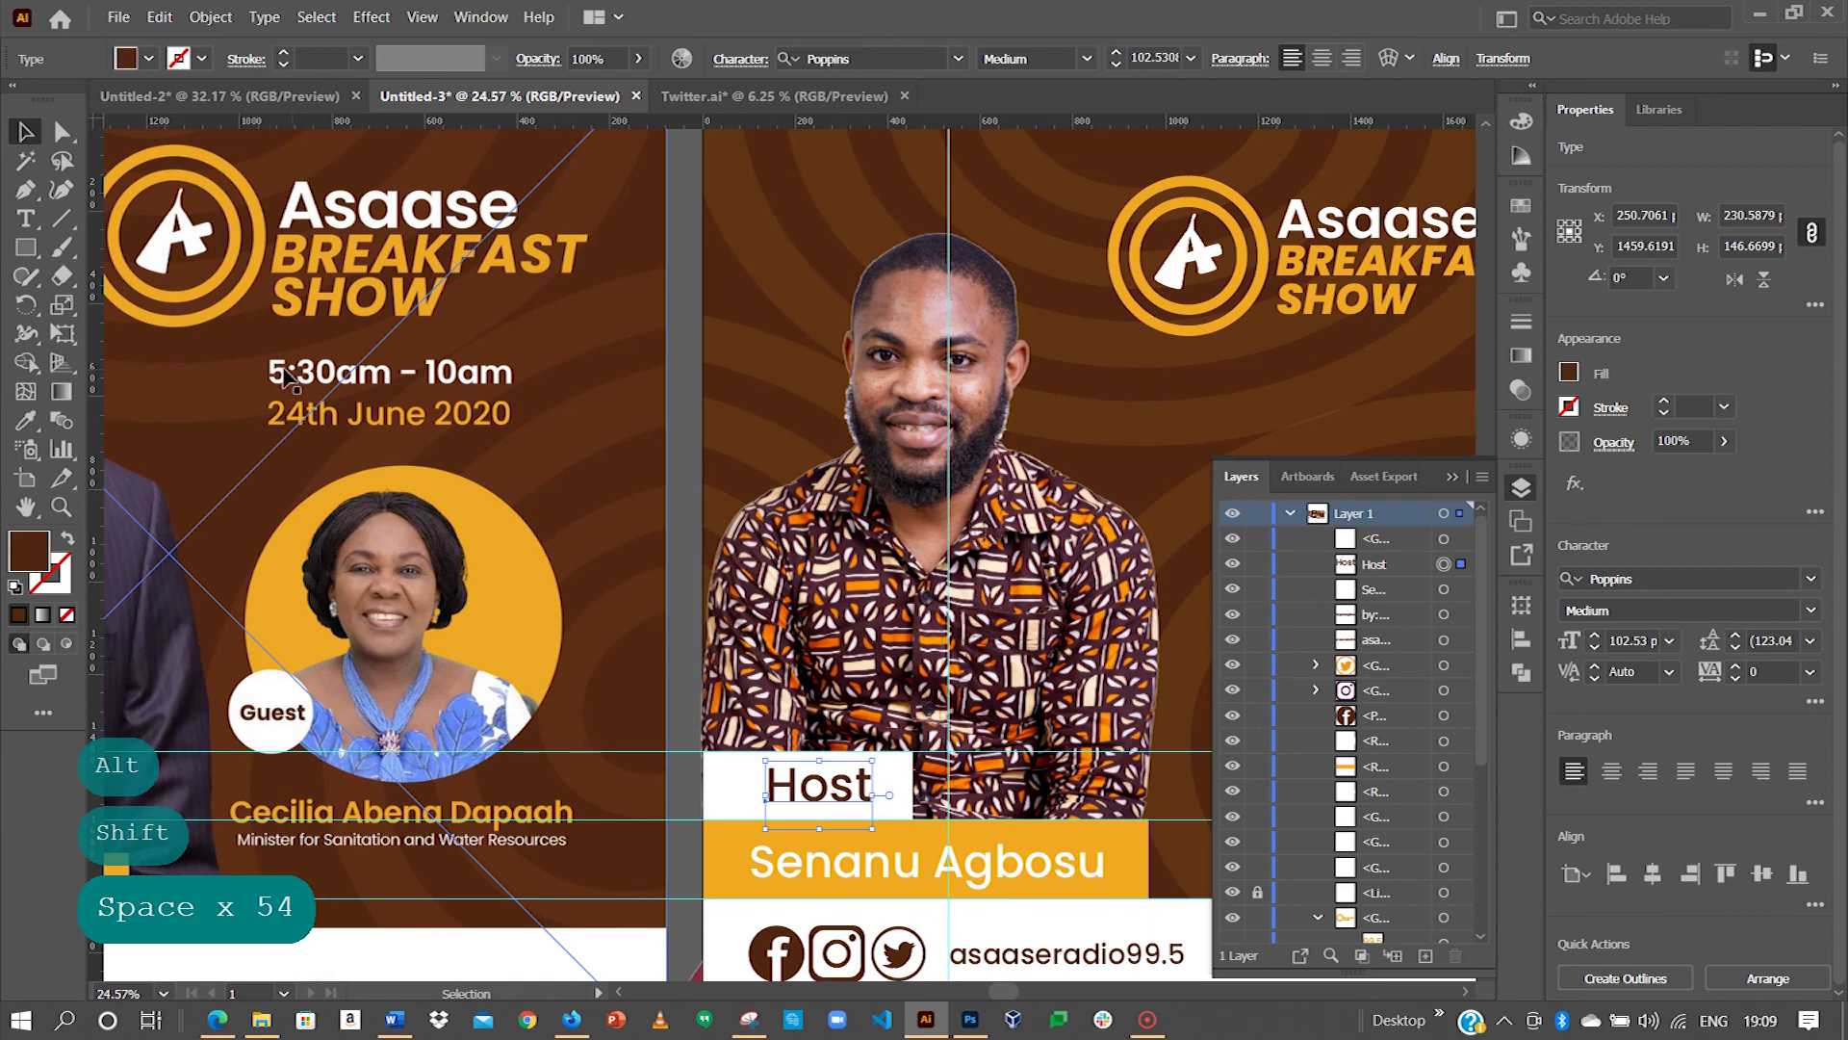
click(866, 321)
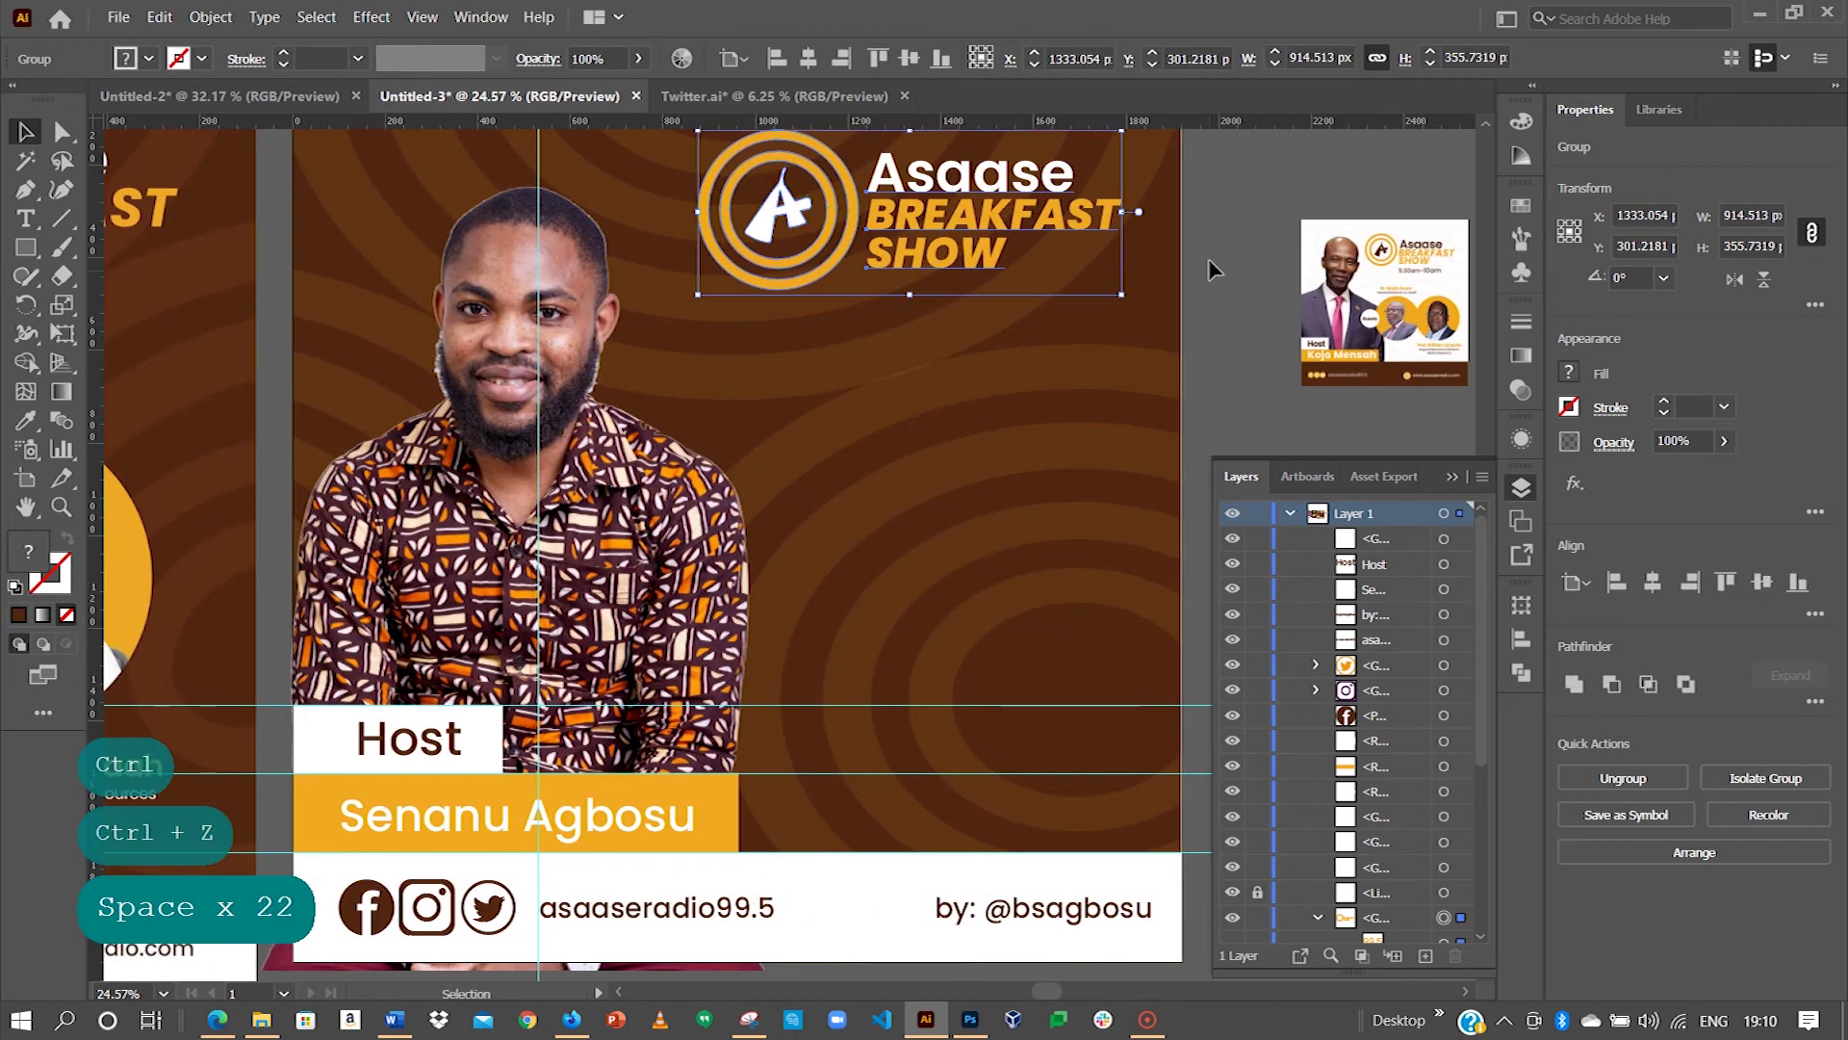
click(159, 267)
drag(108, 253, 869, 235)
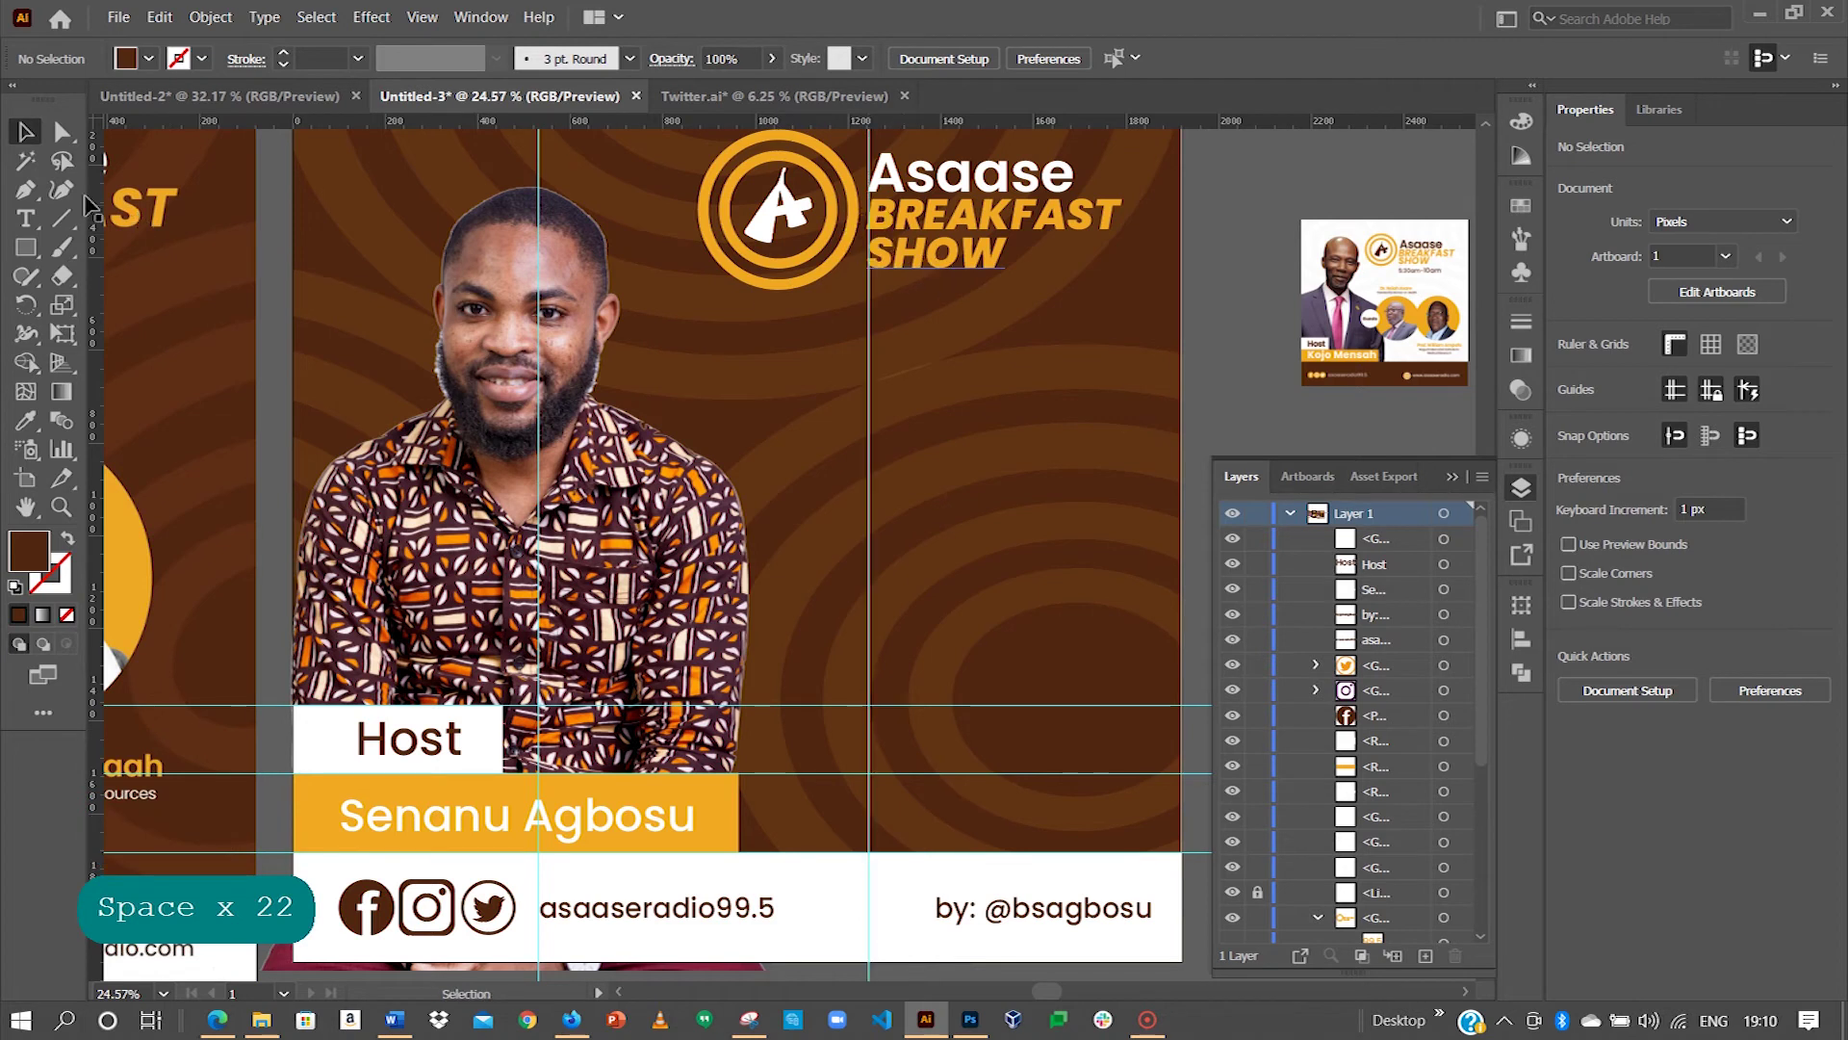
Step: Start a new text line right of the guide with '5:30a'
click(23, 224)
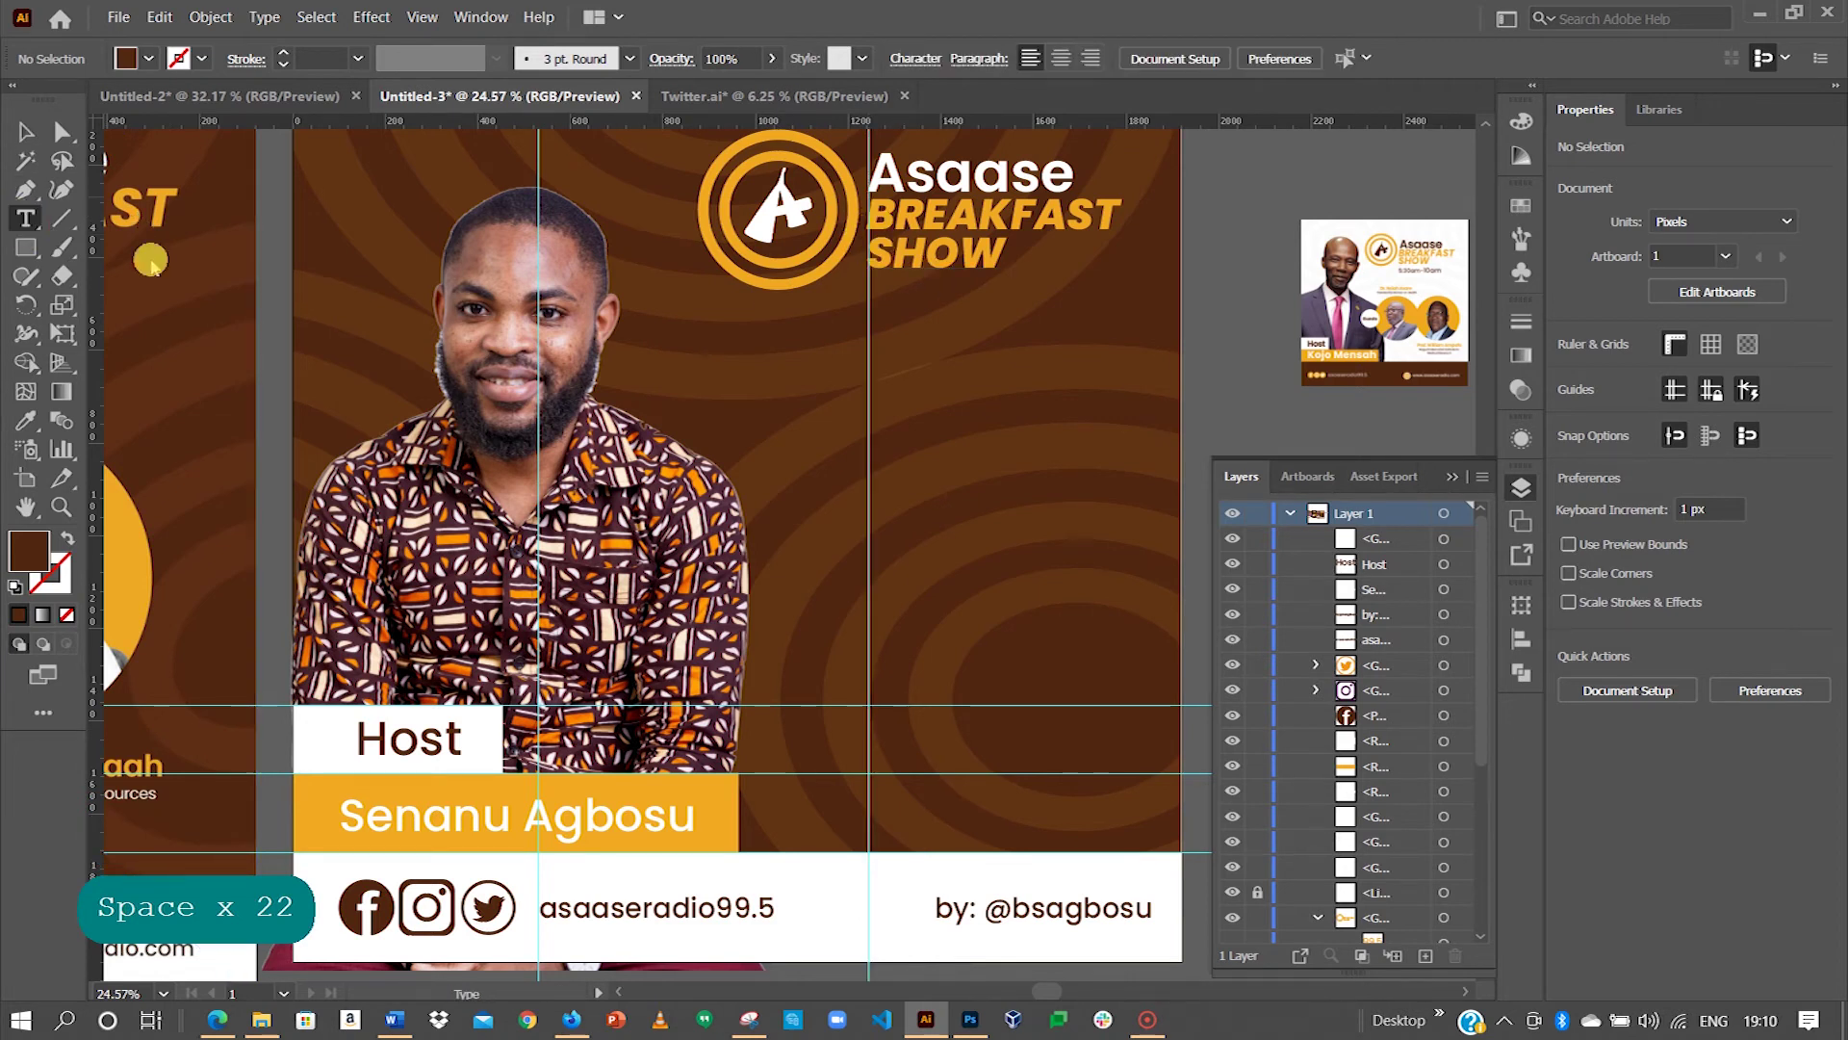
click(924, 416)
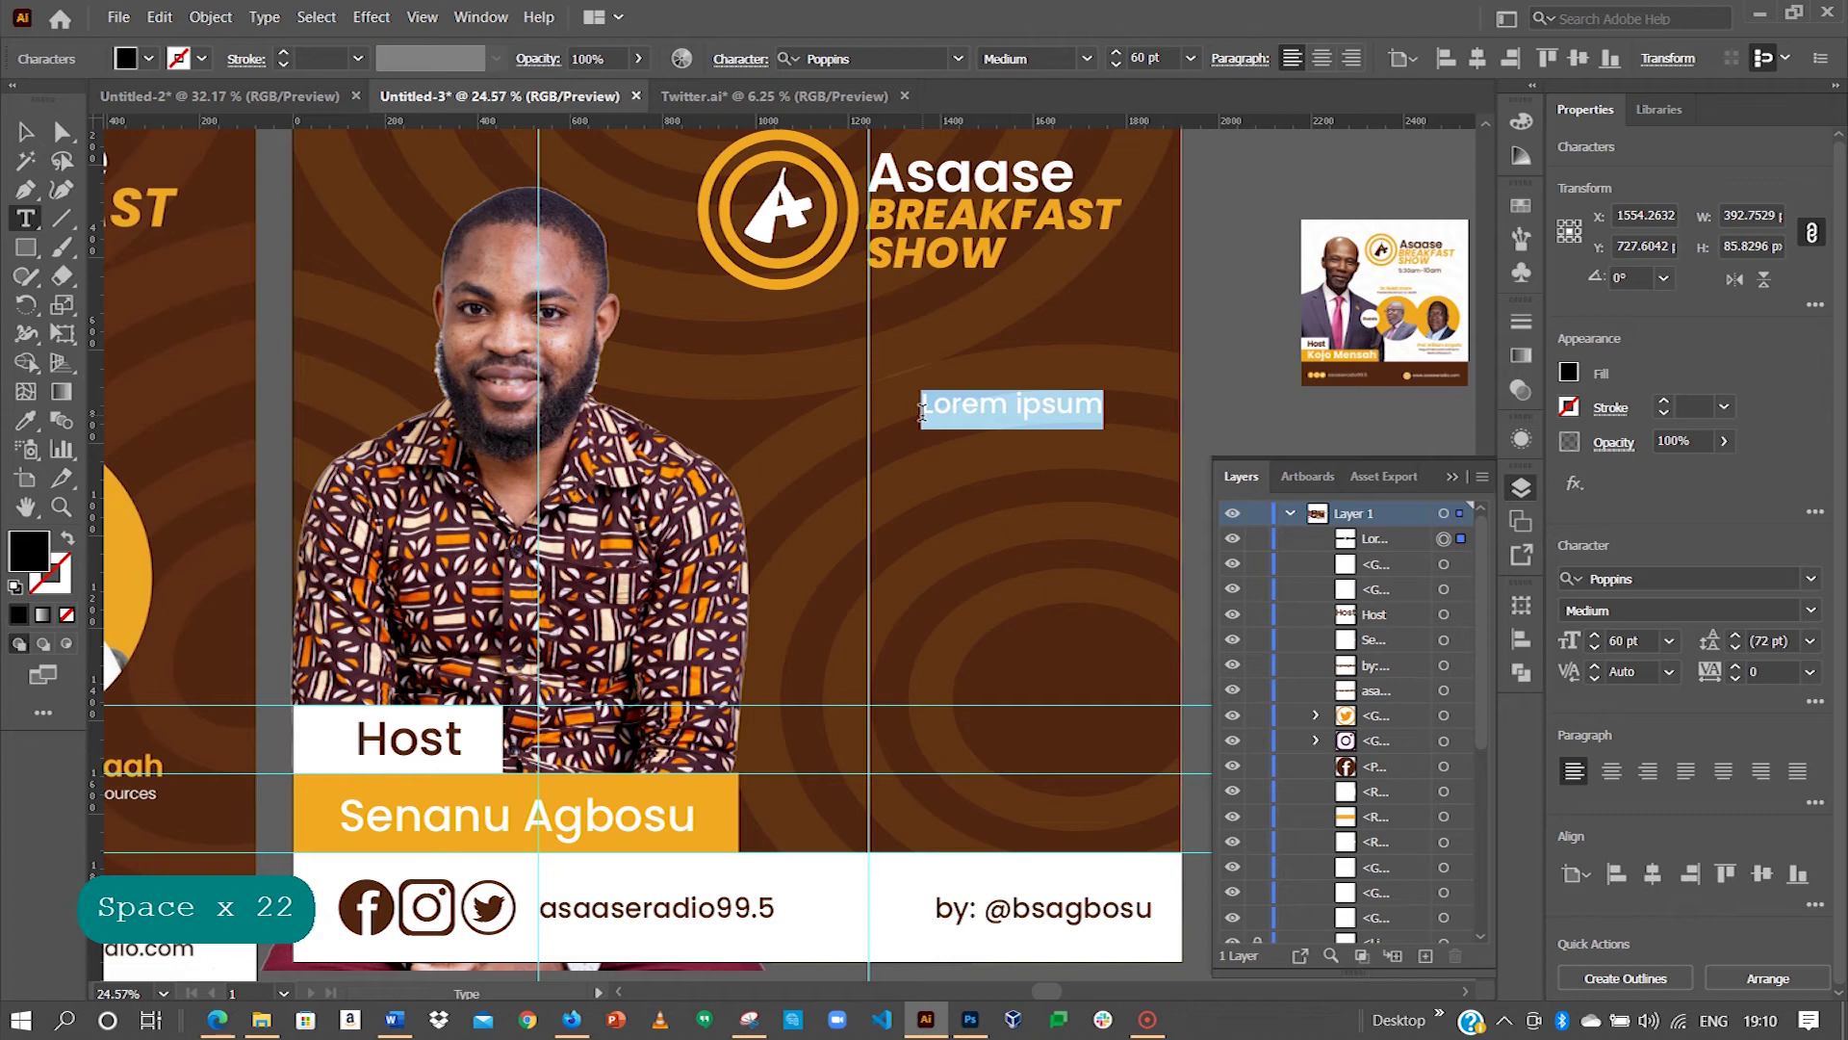
text(5)
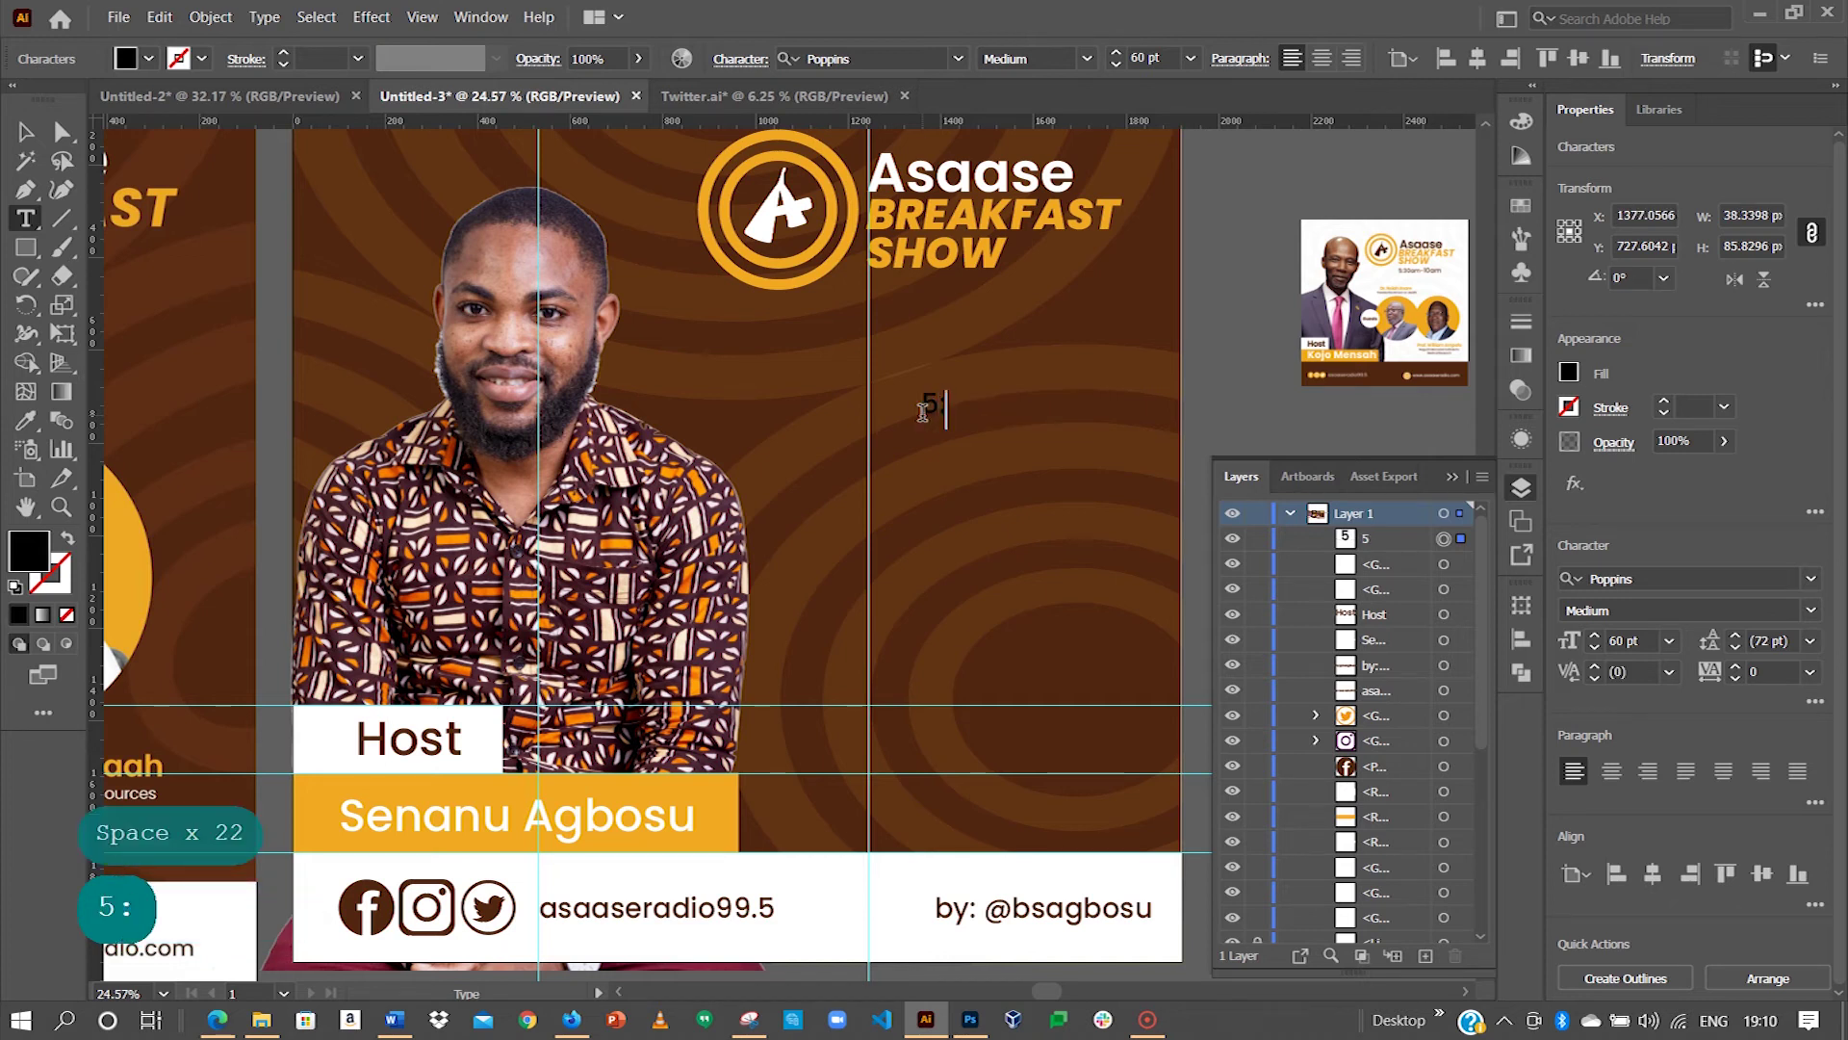
text(:30am-10am)
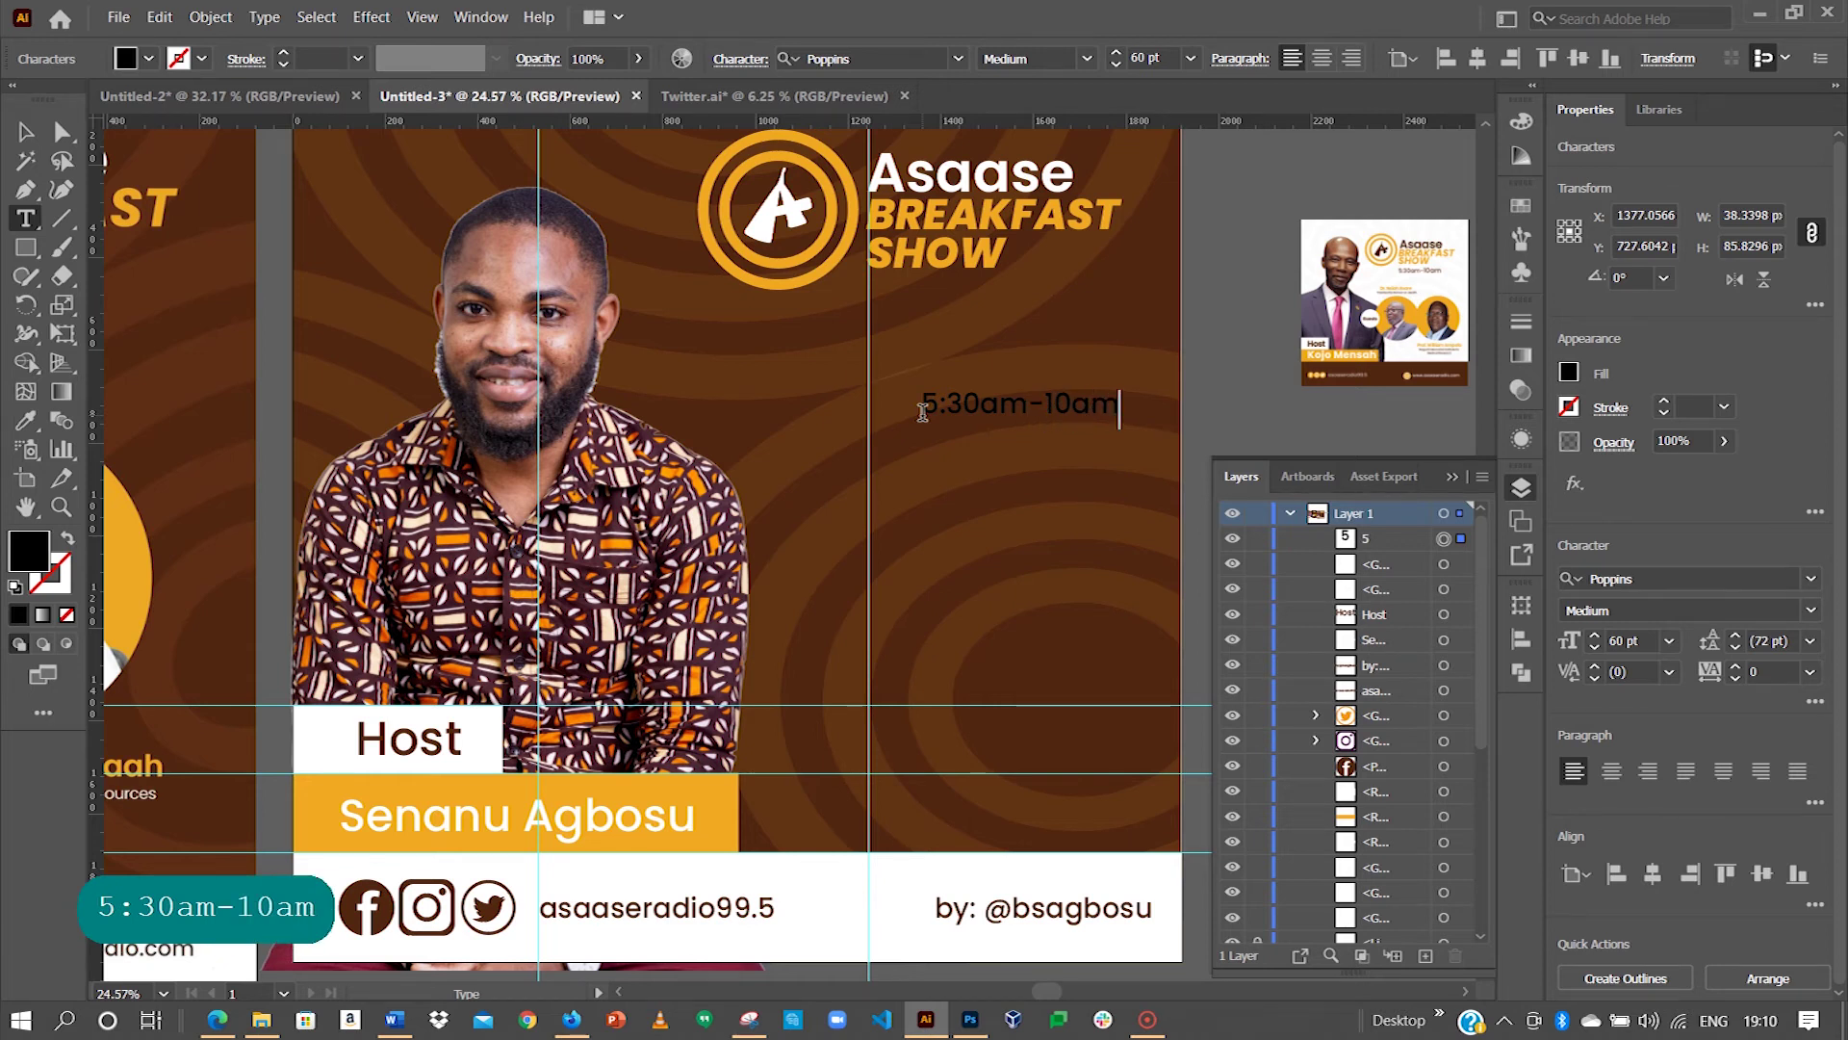
Step: Move the 5:30am-10am time line under the logo and make it white
key(Escape)
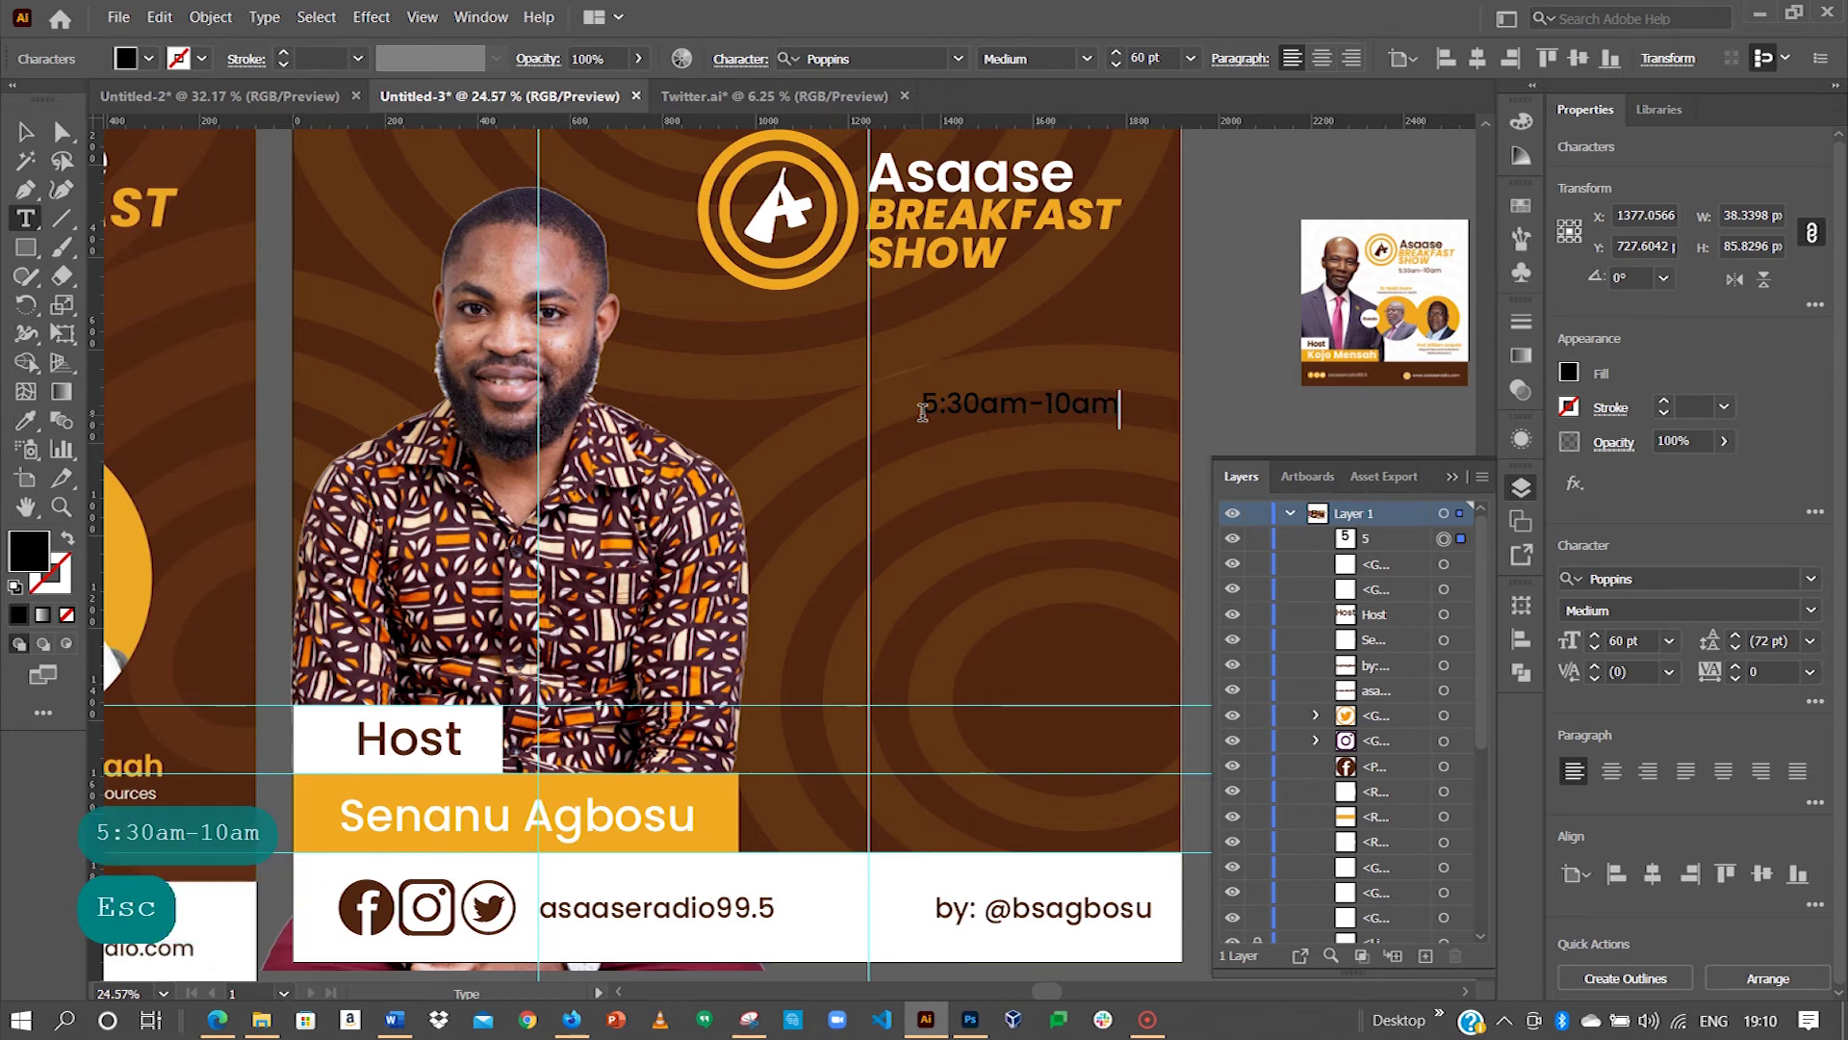
drag(561, 535, 987, 463)
drag(724, 302, 281, 190)
drag(1021, 272, 968, 203)
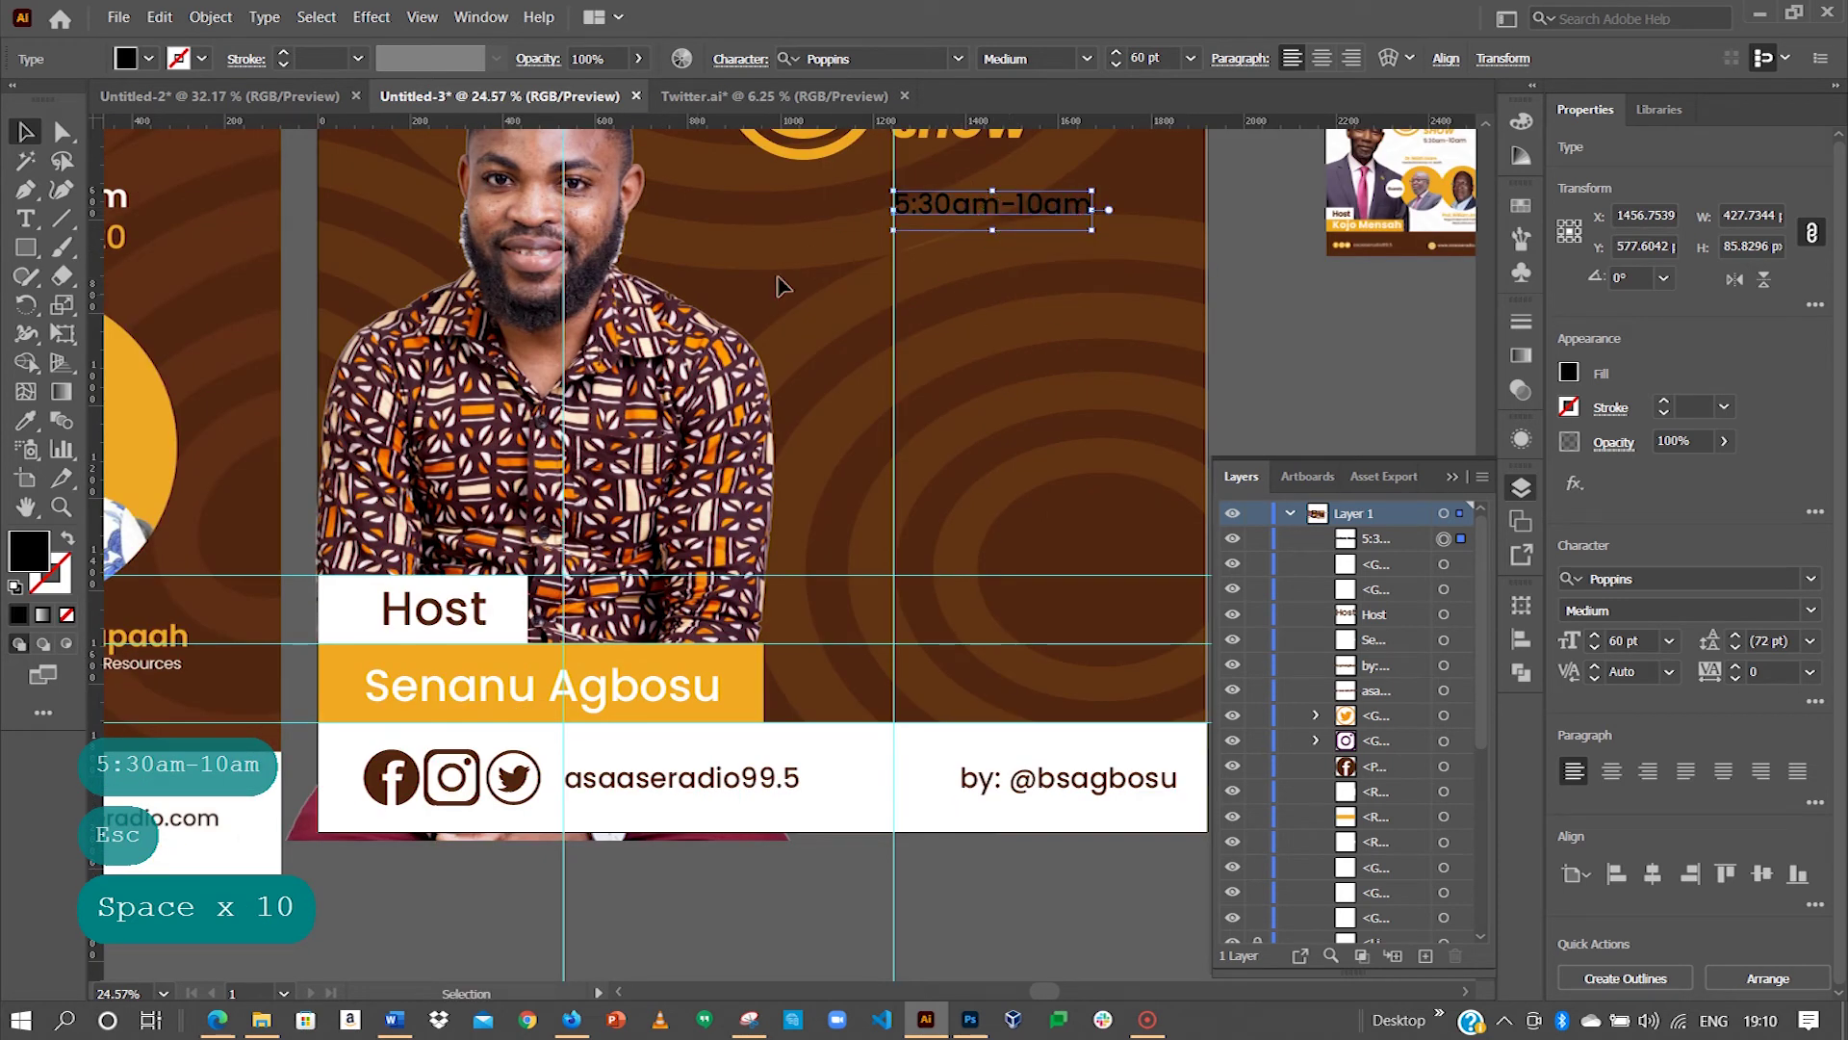
click(32, 545)
double_click(29, 544)
click(666, 337)
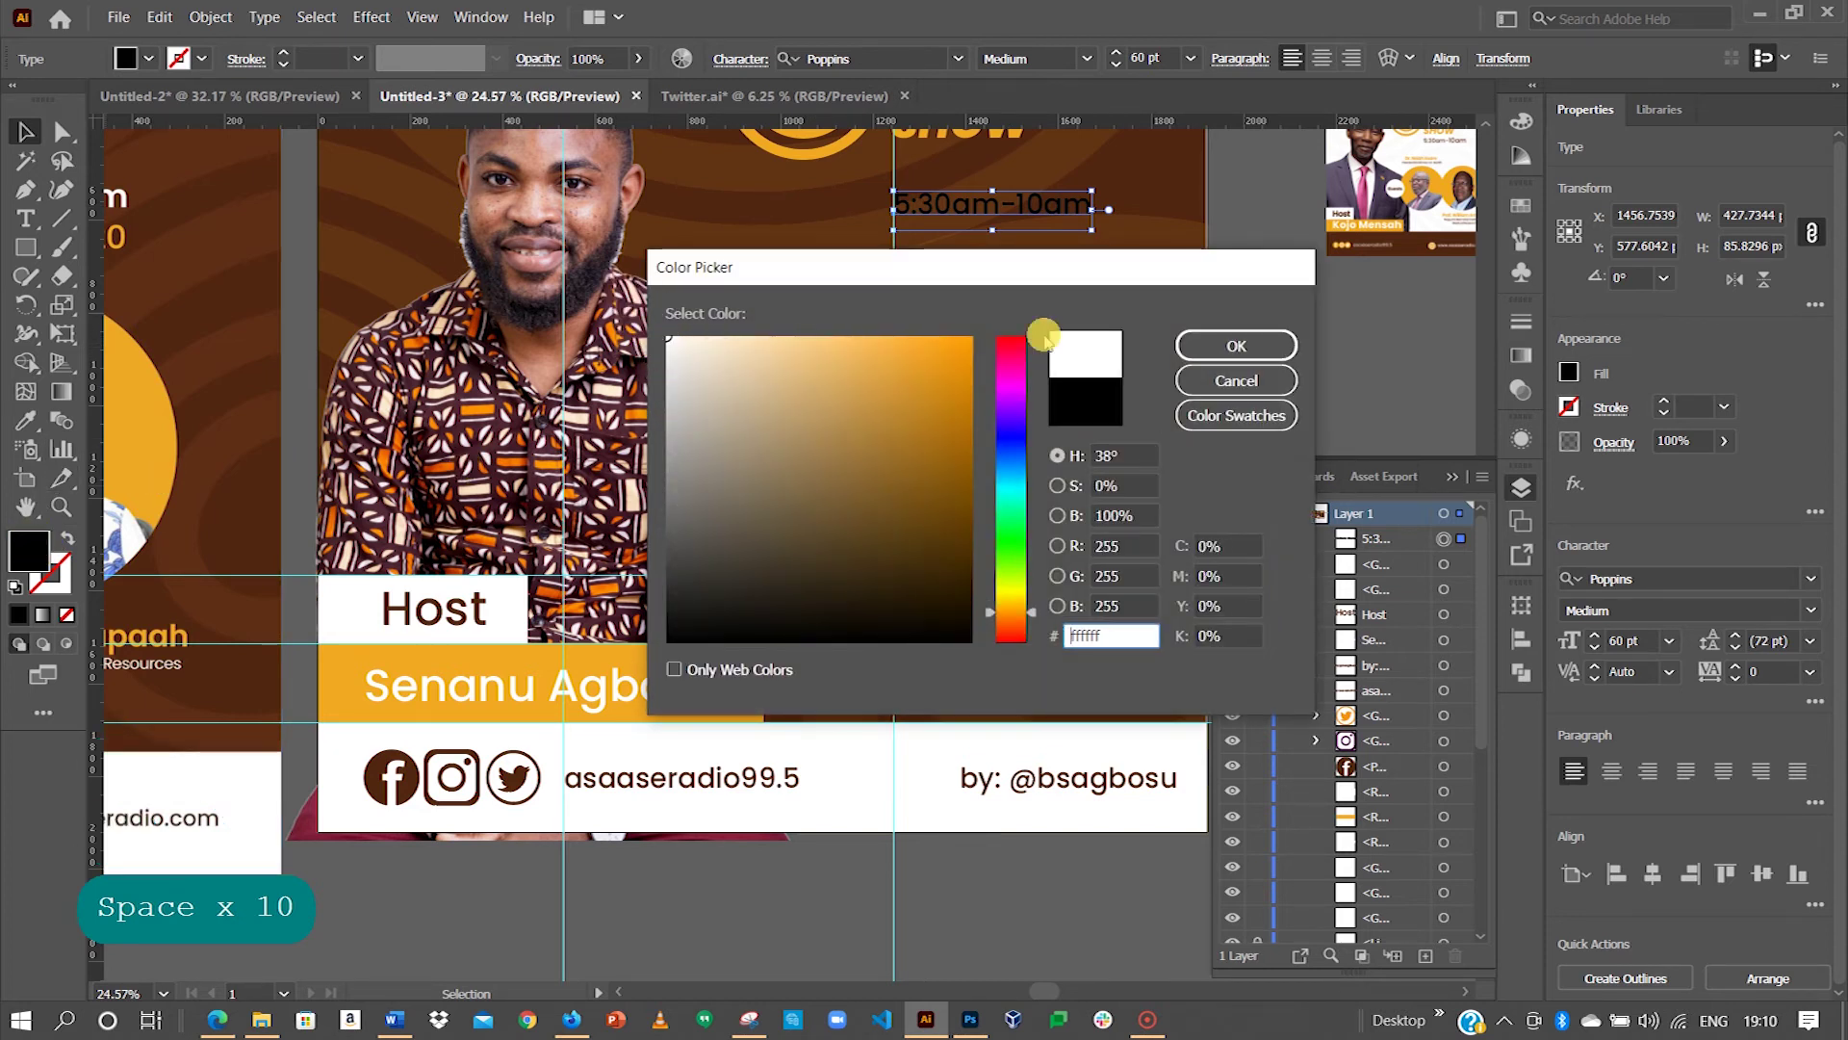
click(1203, 344)
drag(1047, 255, 558, 287)
Step: Duplicate the time line below it and retype the copy as '21st February, 2022'
drag(883, 279, 892, 312)
double_click(892, 313)
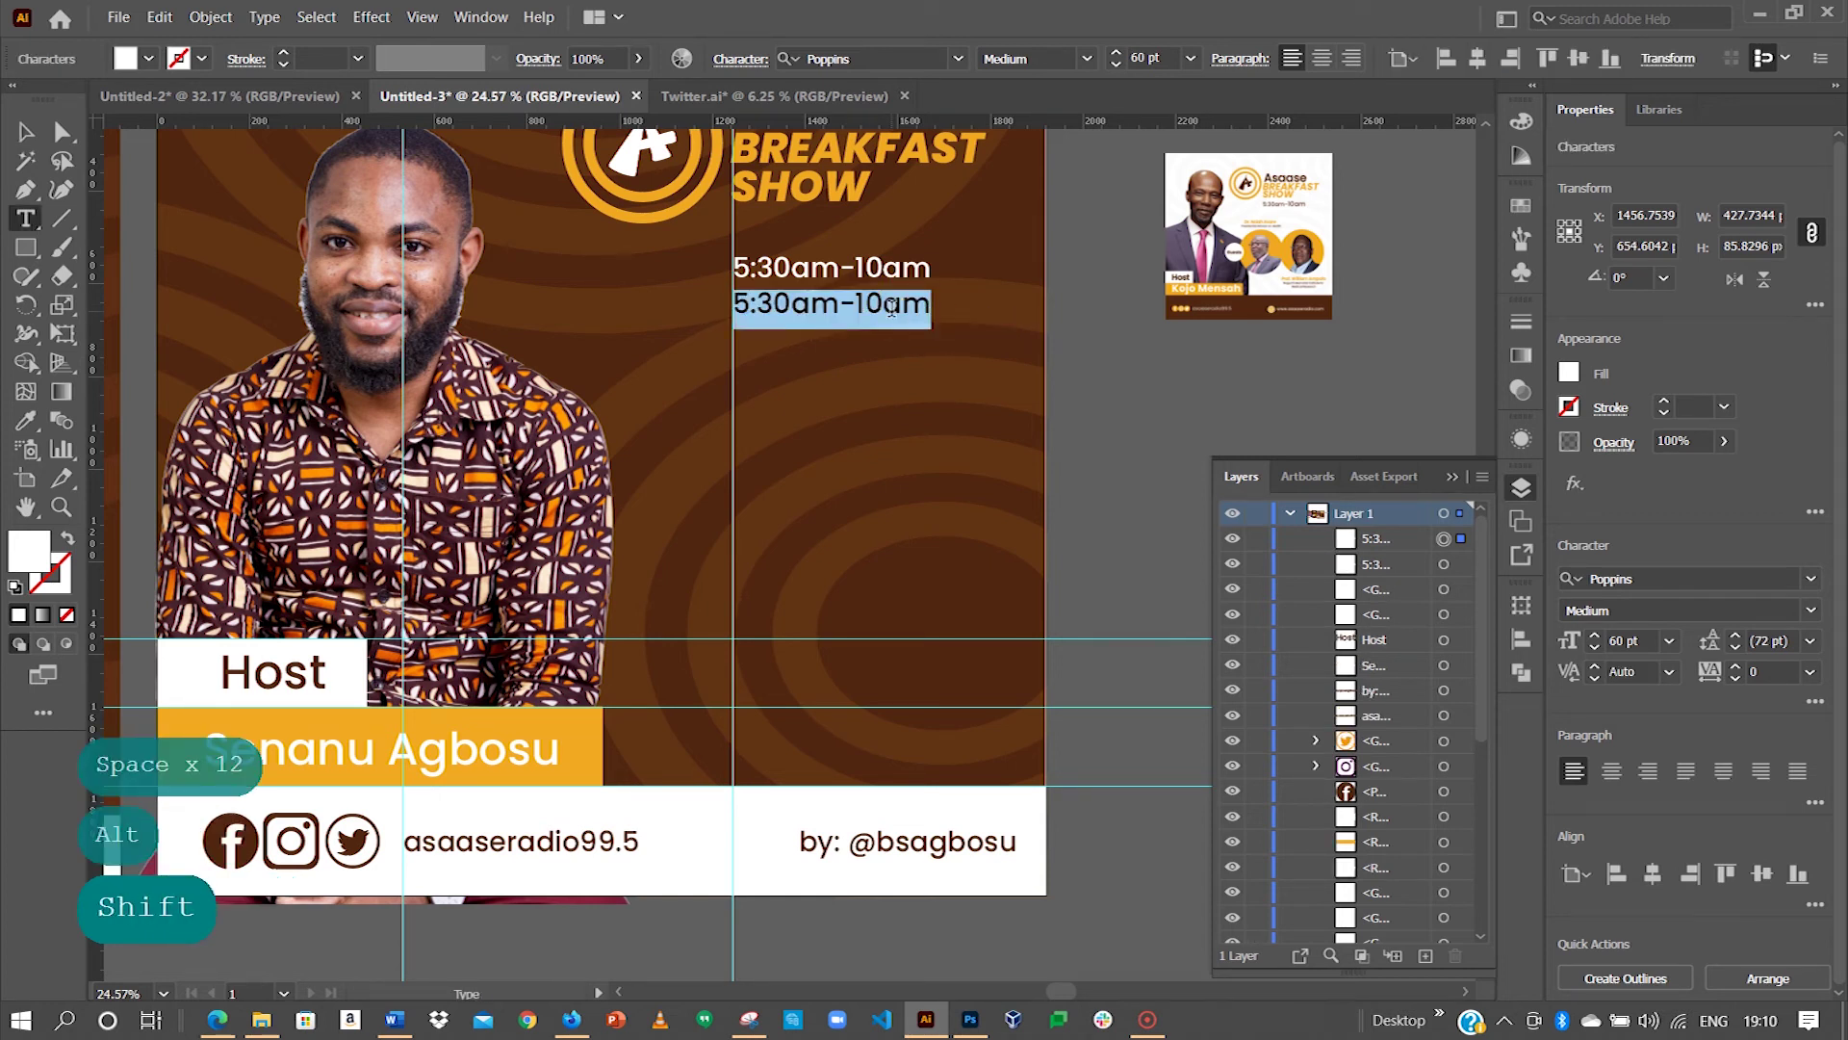
text(21s)
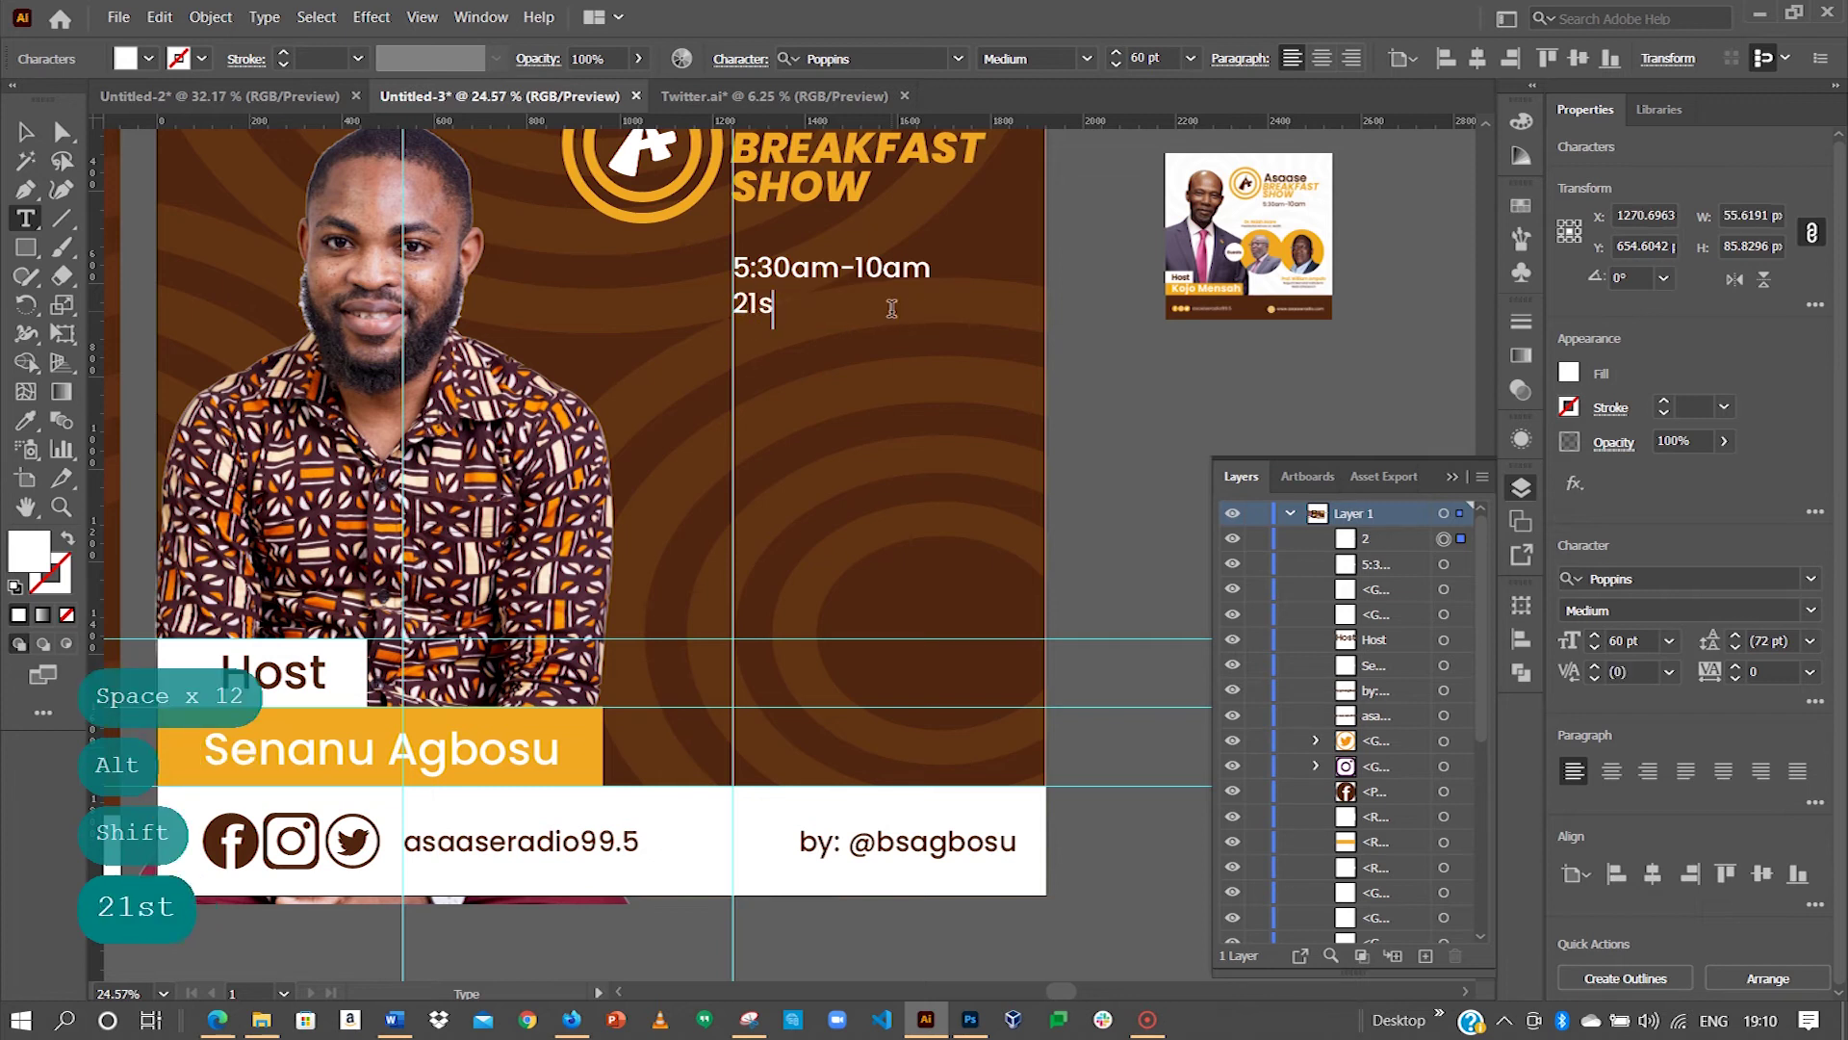
text(t Feb)
text(ria)
key(BackSpace)
key(BackSpace)
text(uary)
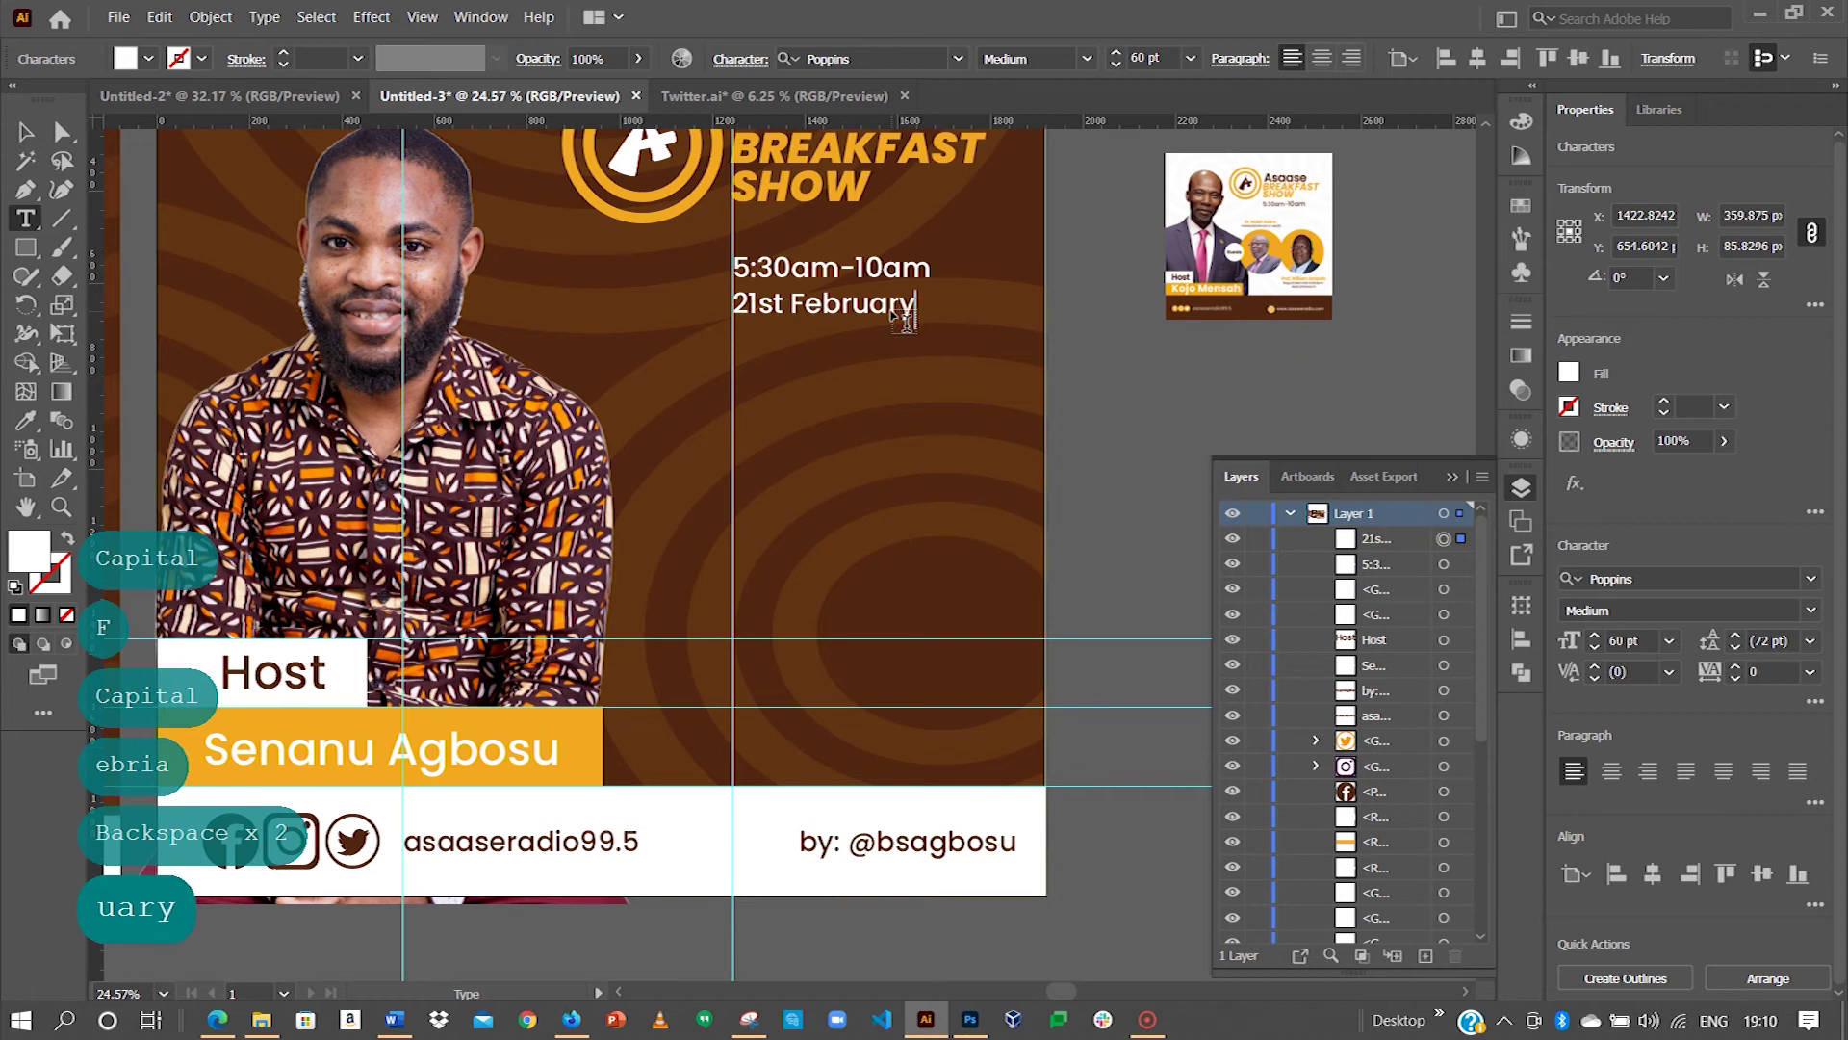
text(, )
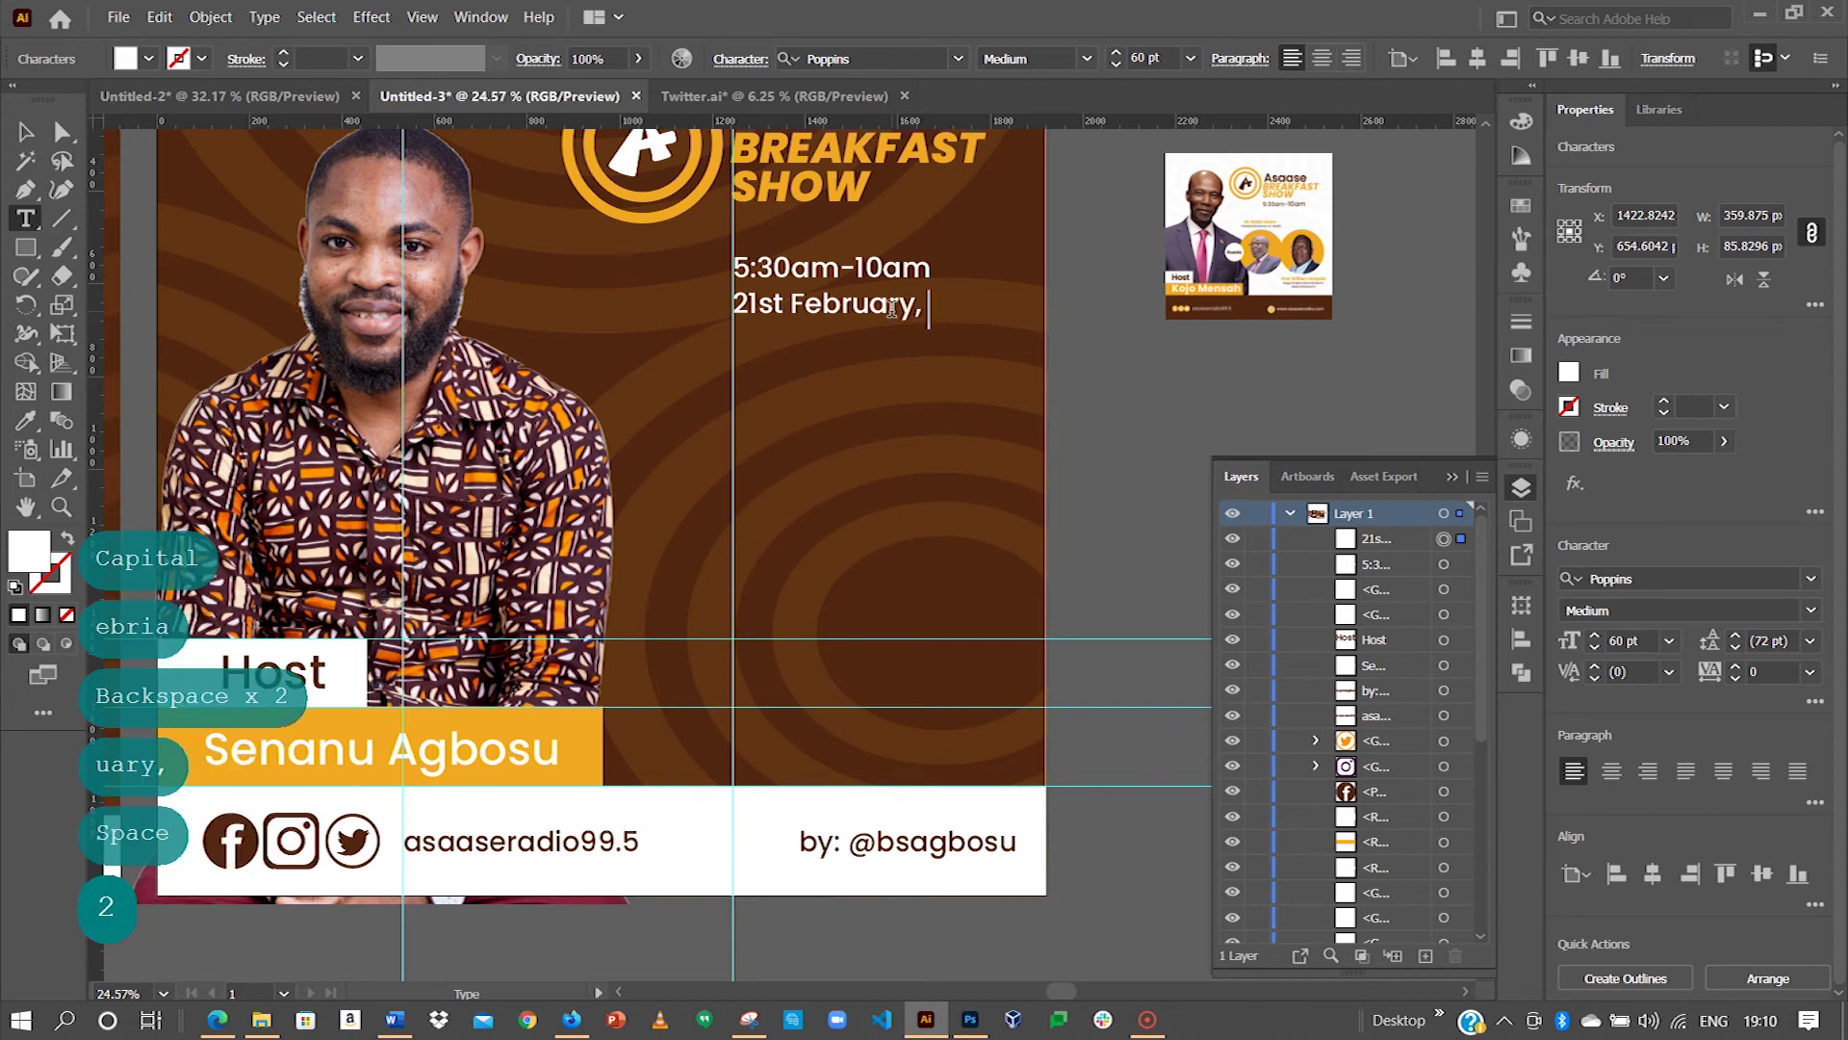
text(2022)
key(Escape)
Step: Color the date line the name bar's orange with the eyedropper
mouse_move(590, 338)
mouse_down()
mouse_move(1204, 285)
mouse_move(569, 328)
mouse_up()
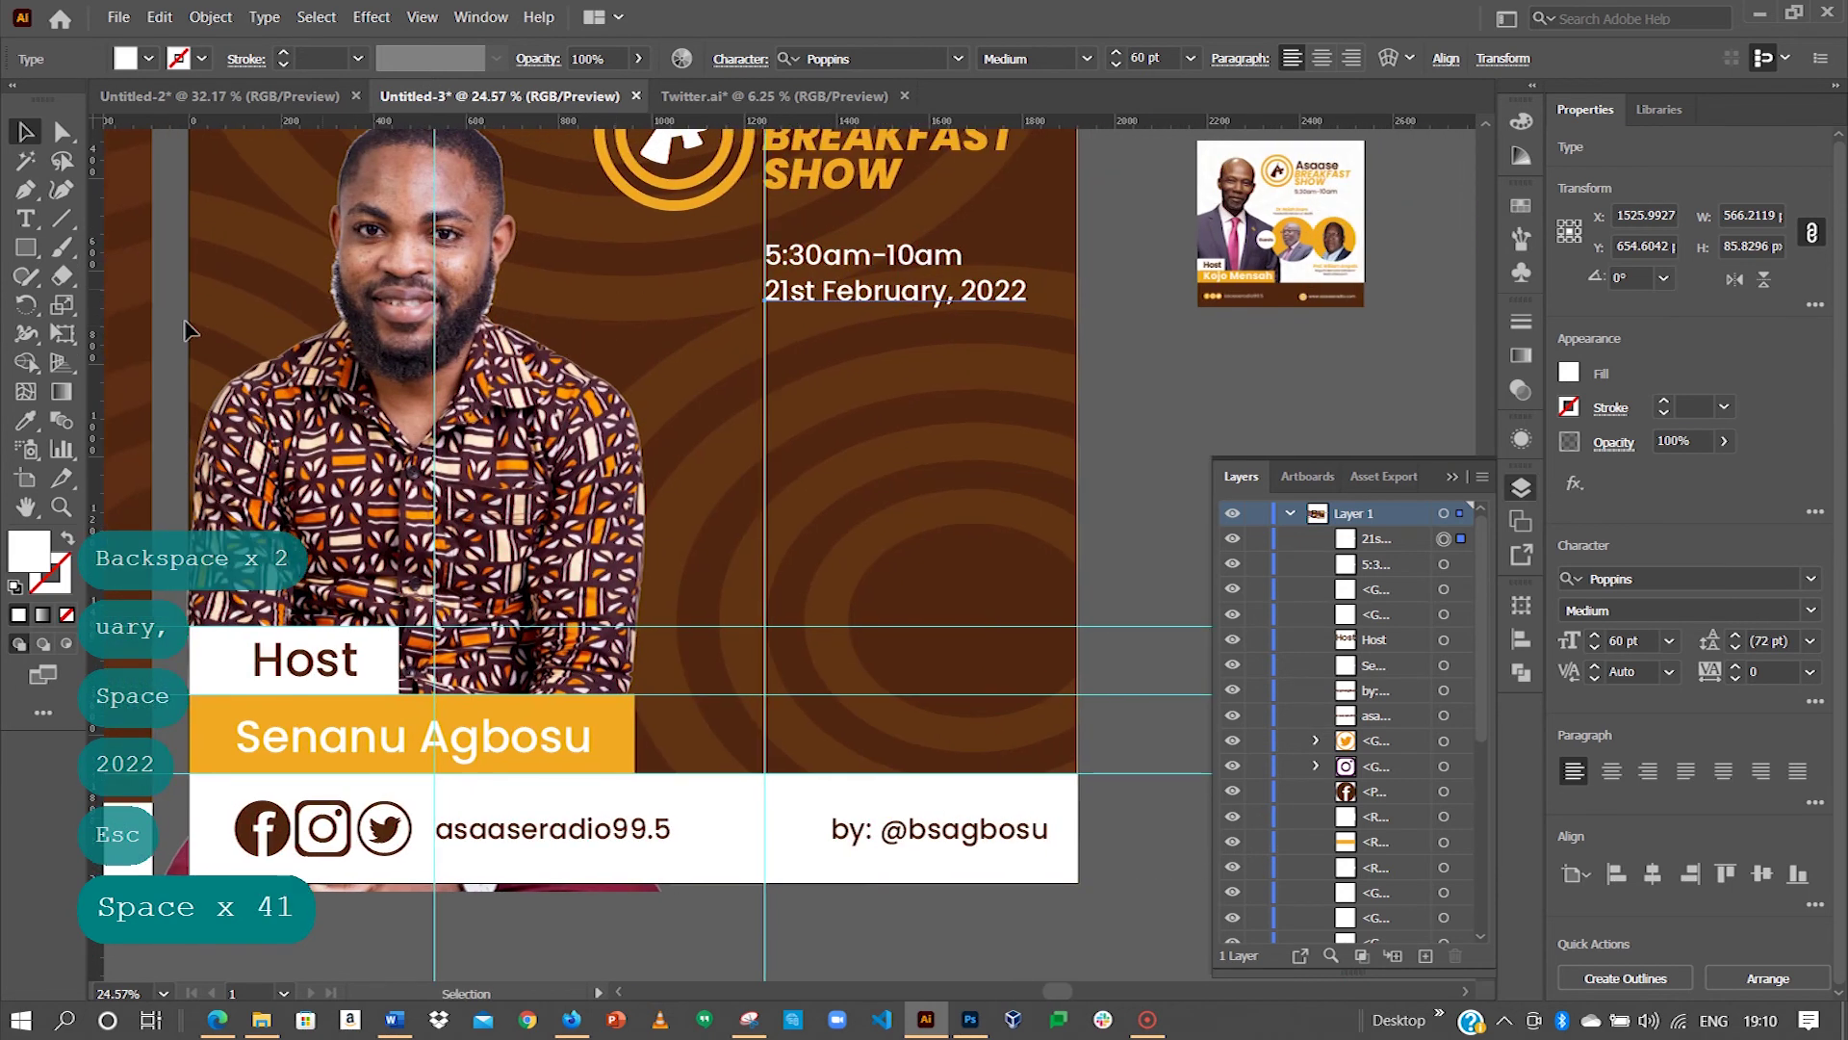
click(35, 426)
click(620, 717)
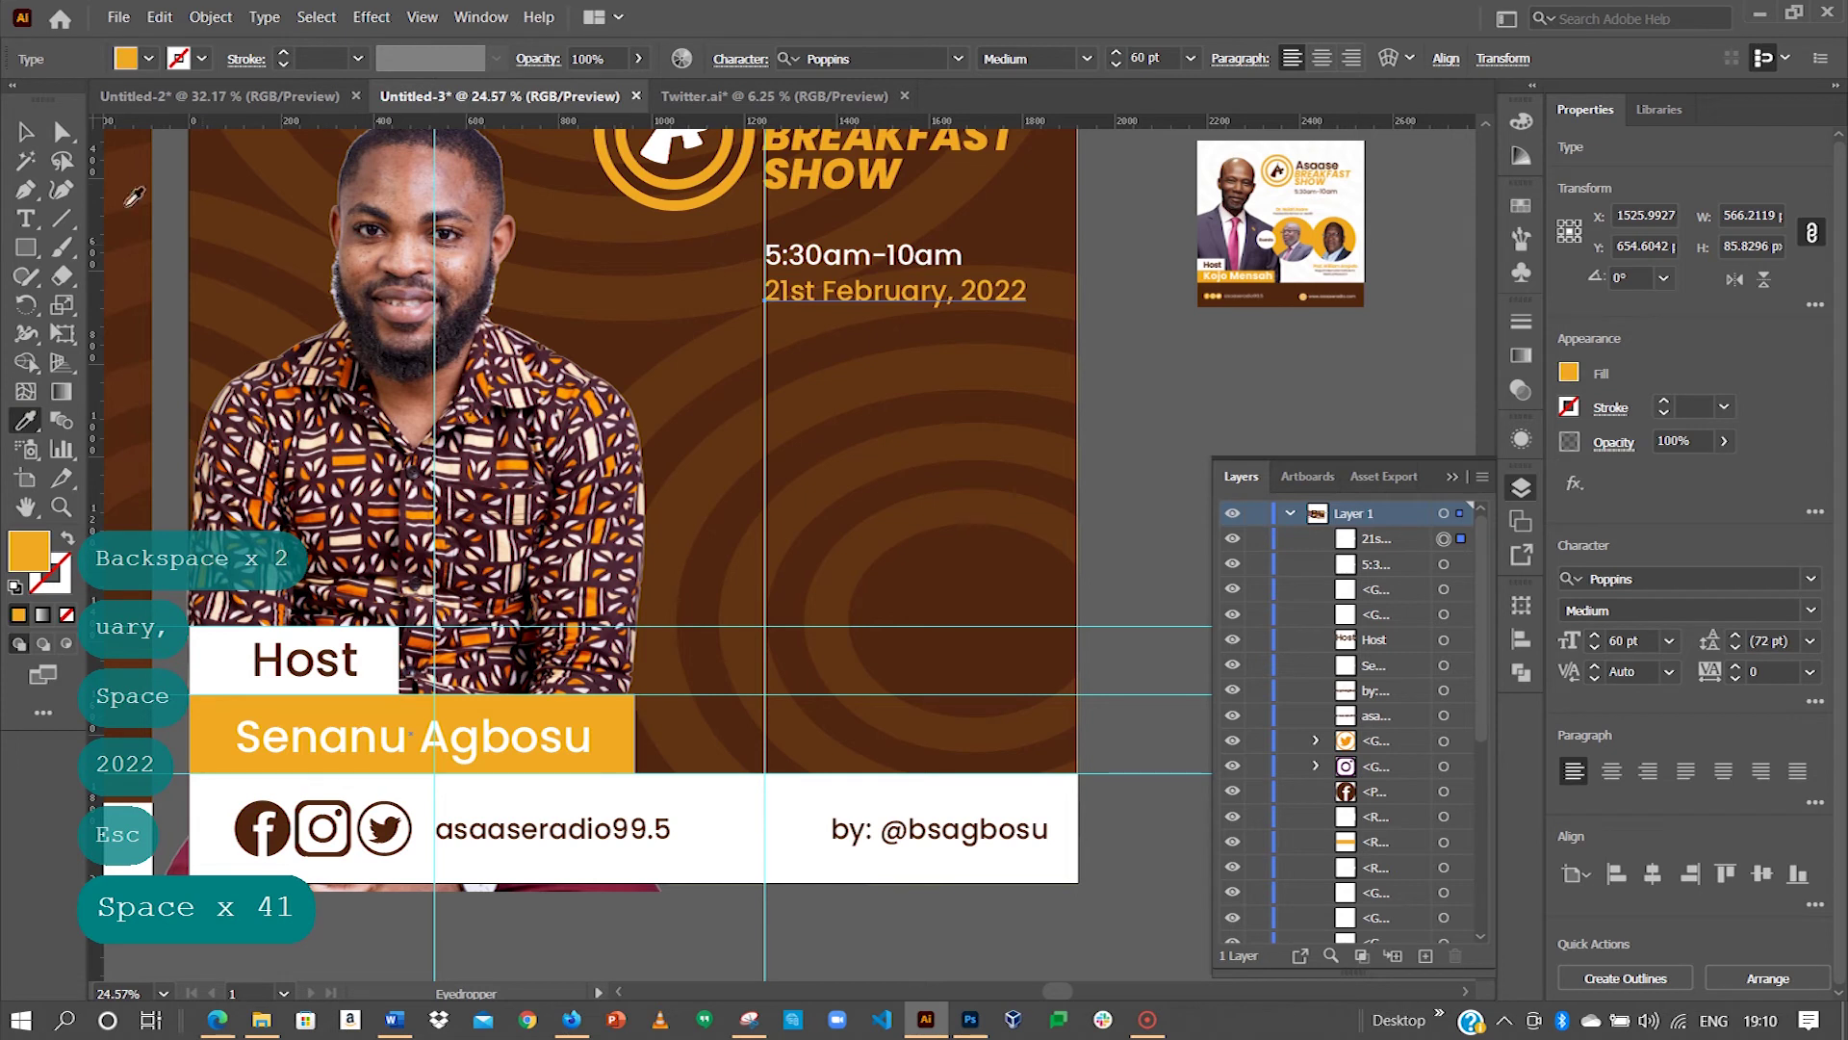
click(26, 132)
drag(657, 399, 1115, 328)
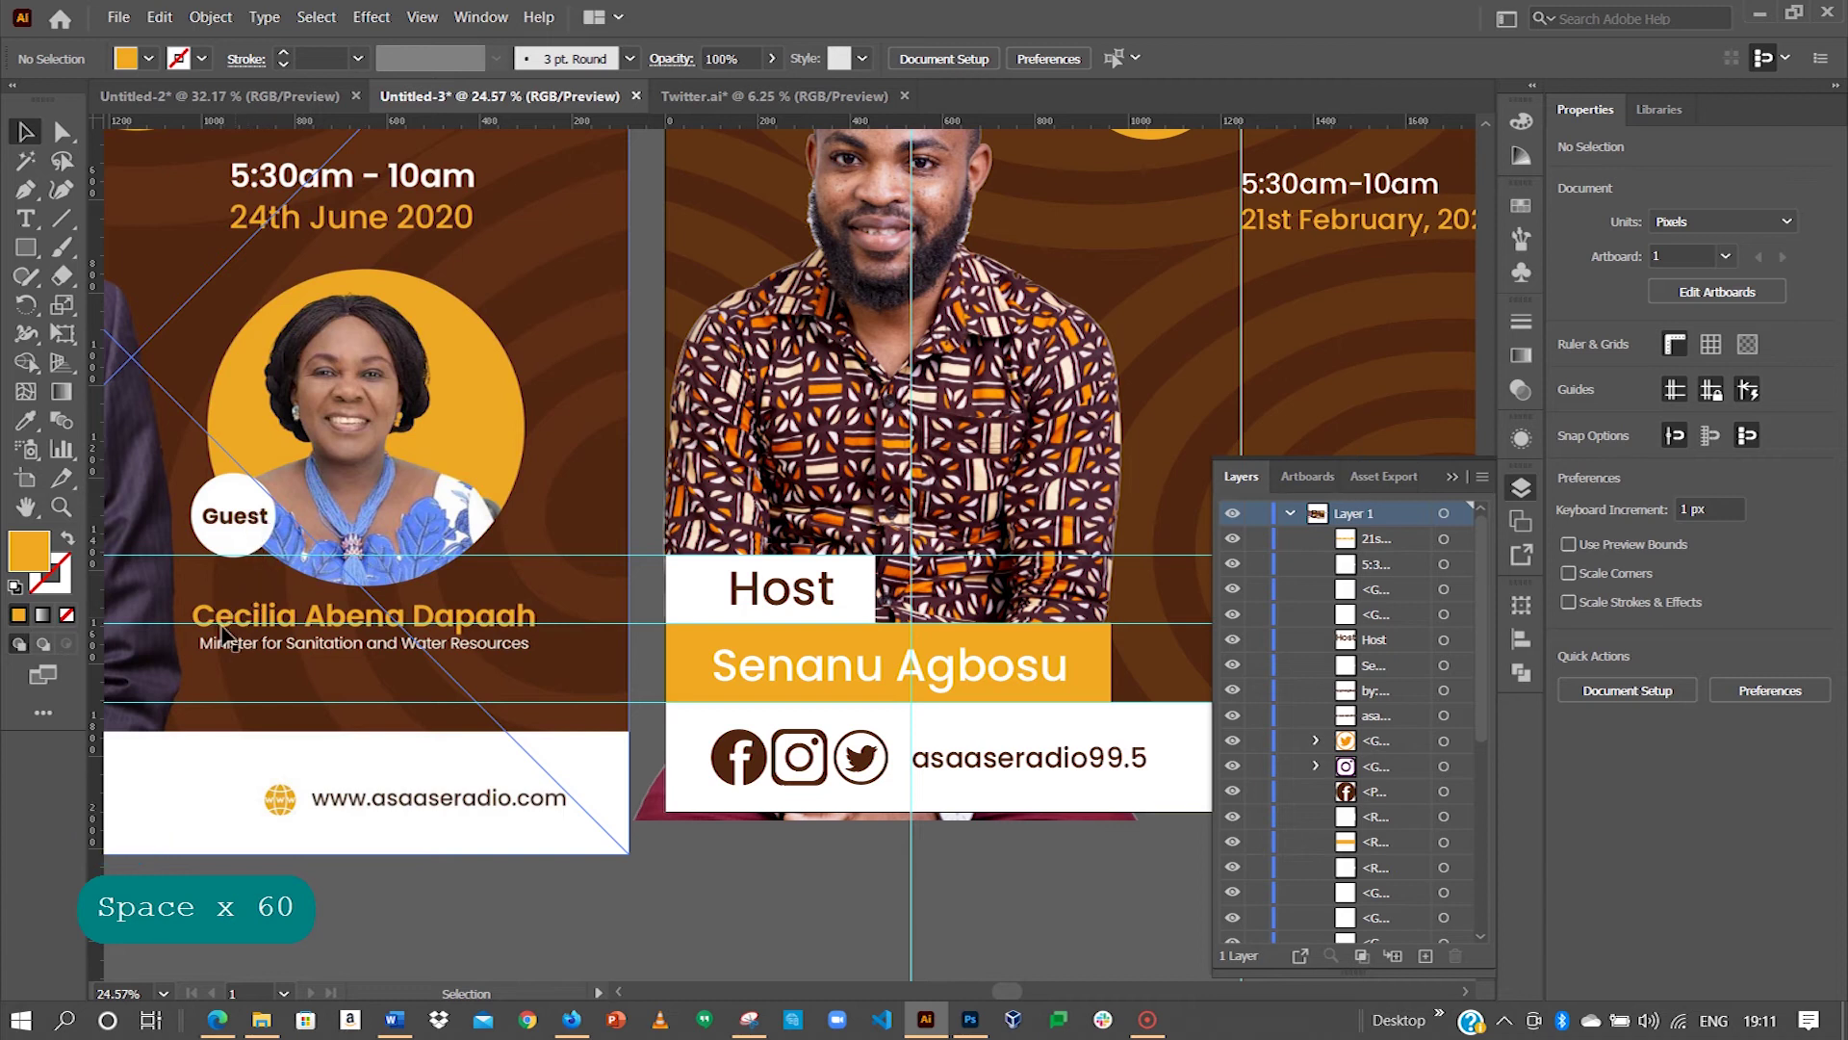
Step: Draw a large 630 px perfect circle below the date text on the host flyer
drag(897, 396, 606, 342)
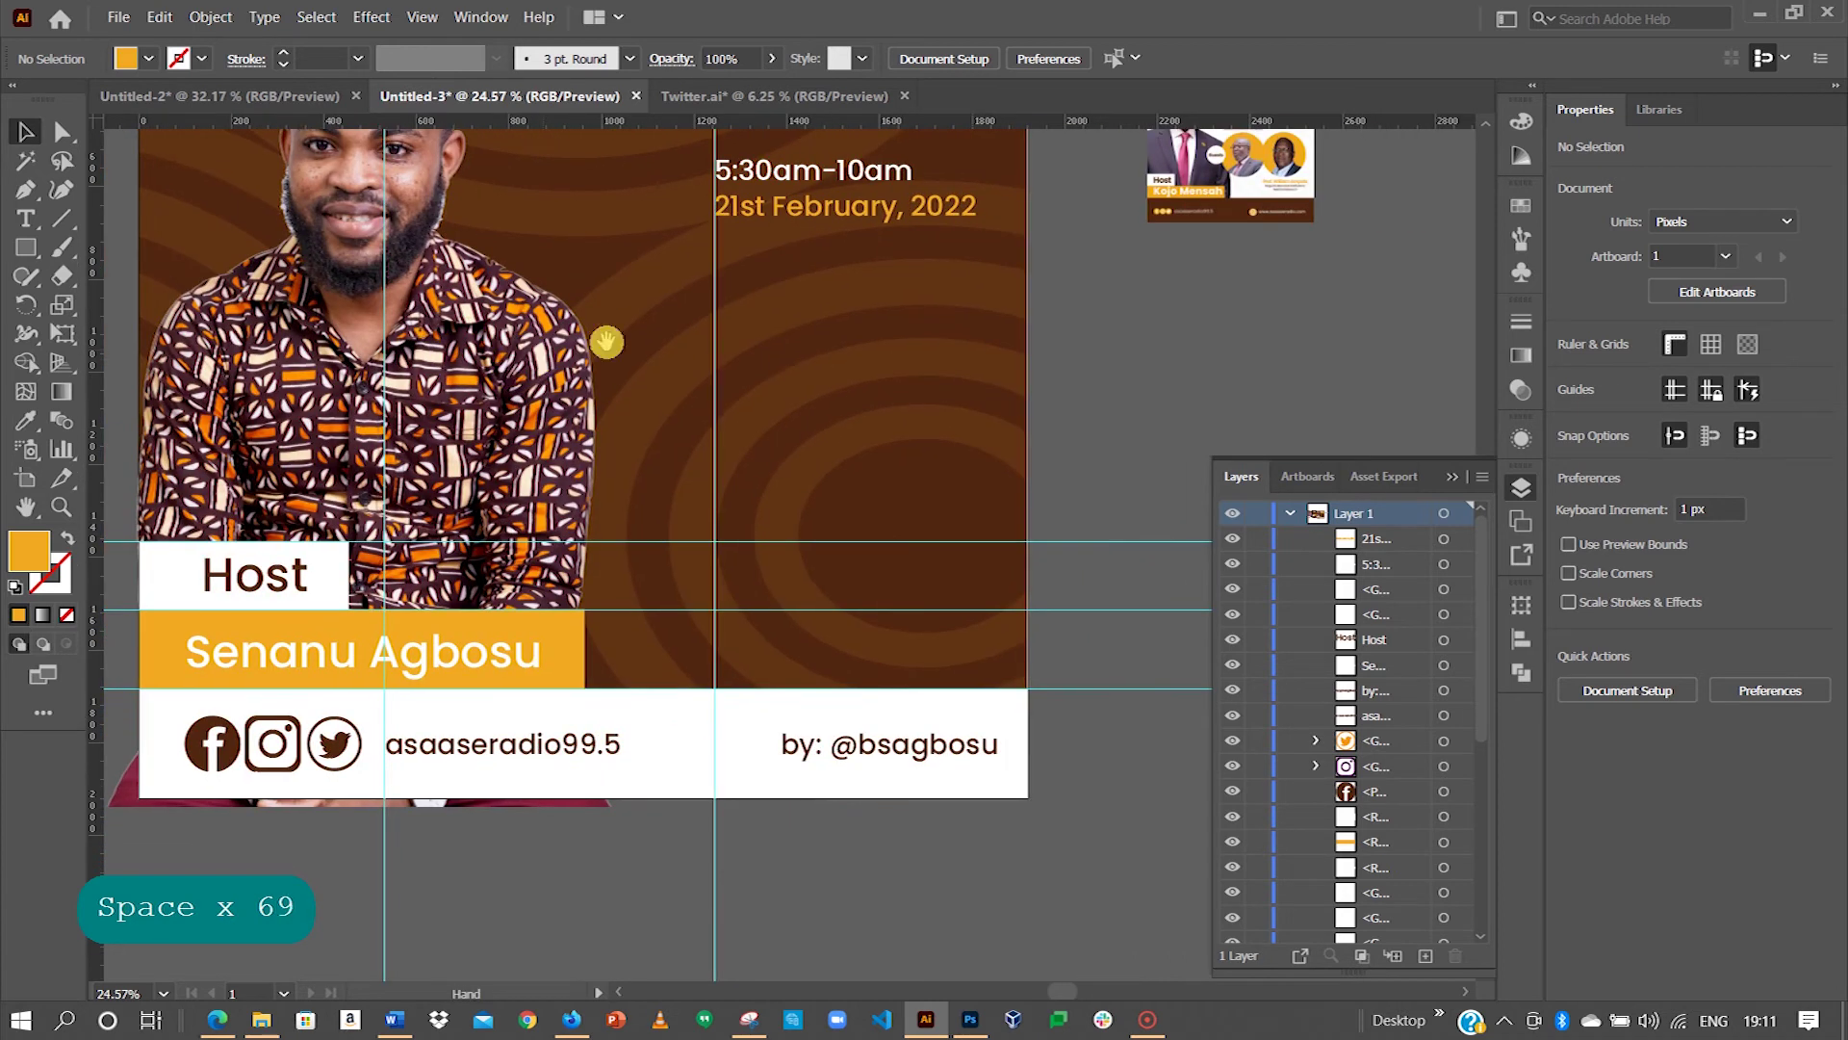
drag(32, 250, 134, 308)
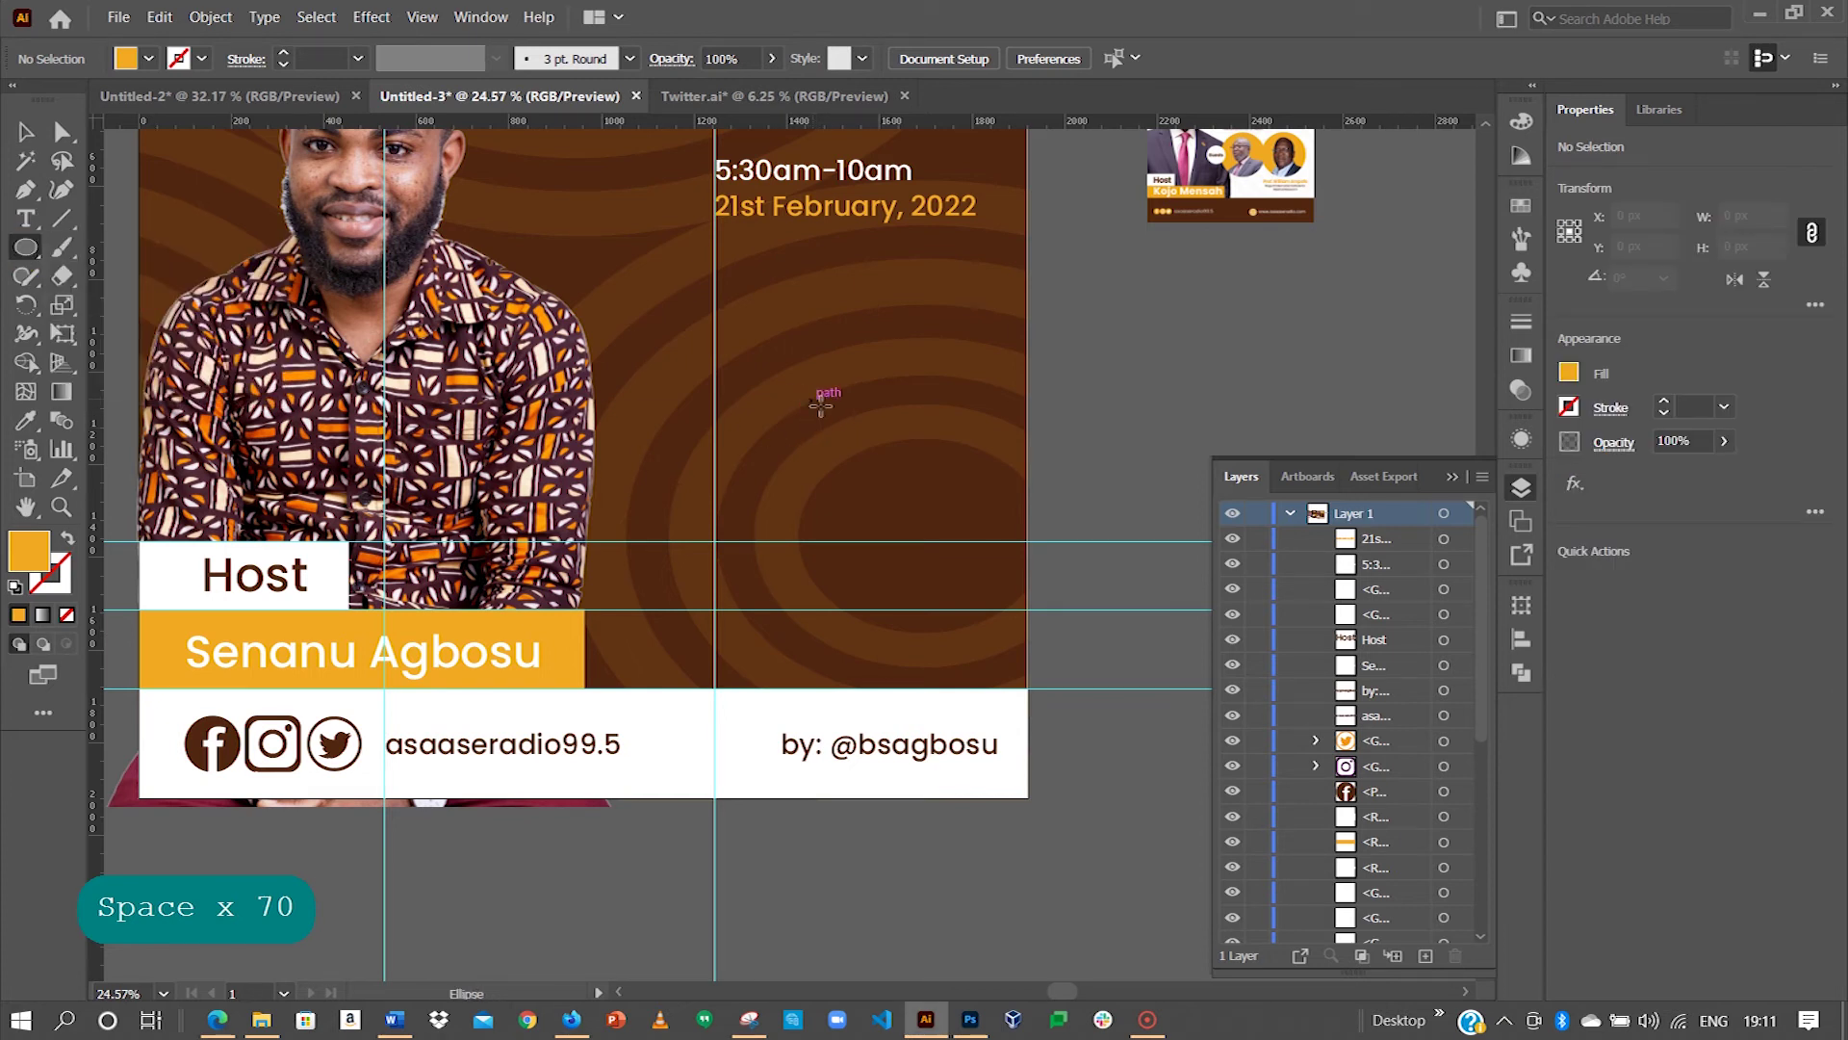
mouse_move(812, 407)
mouse_down()
mouse_move(975, 565)
mouse_move(955, 556)
mouse_up()
key(alt+shift)
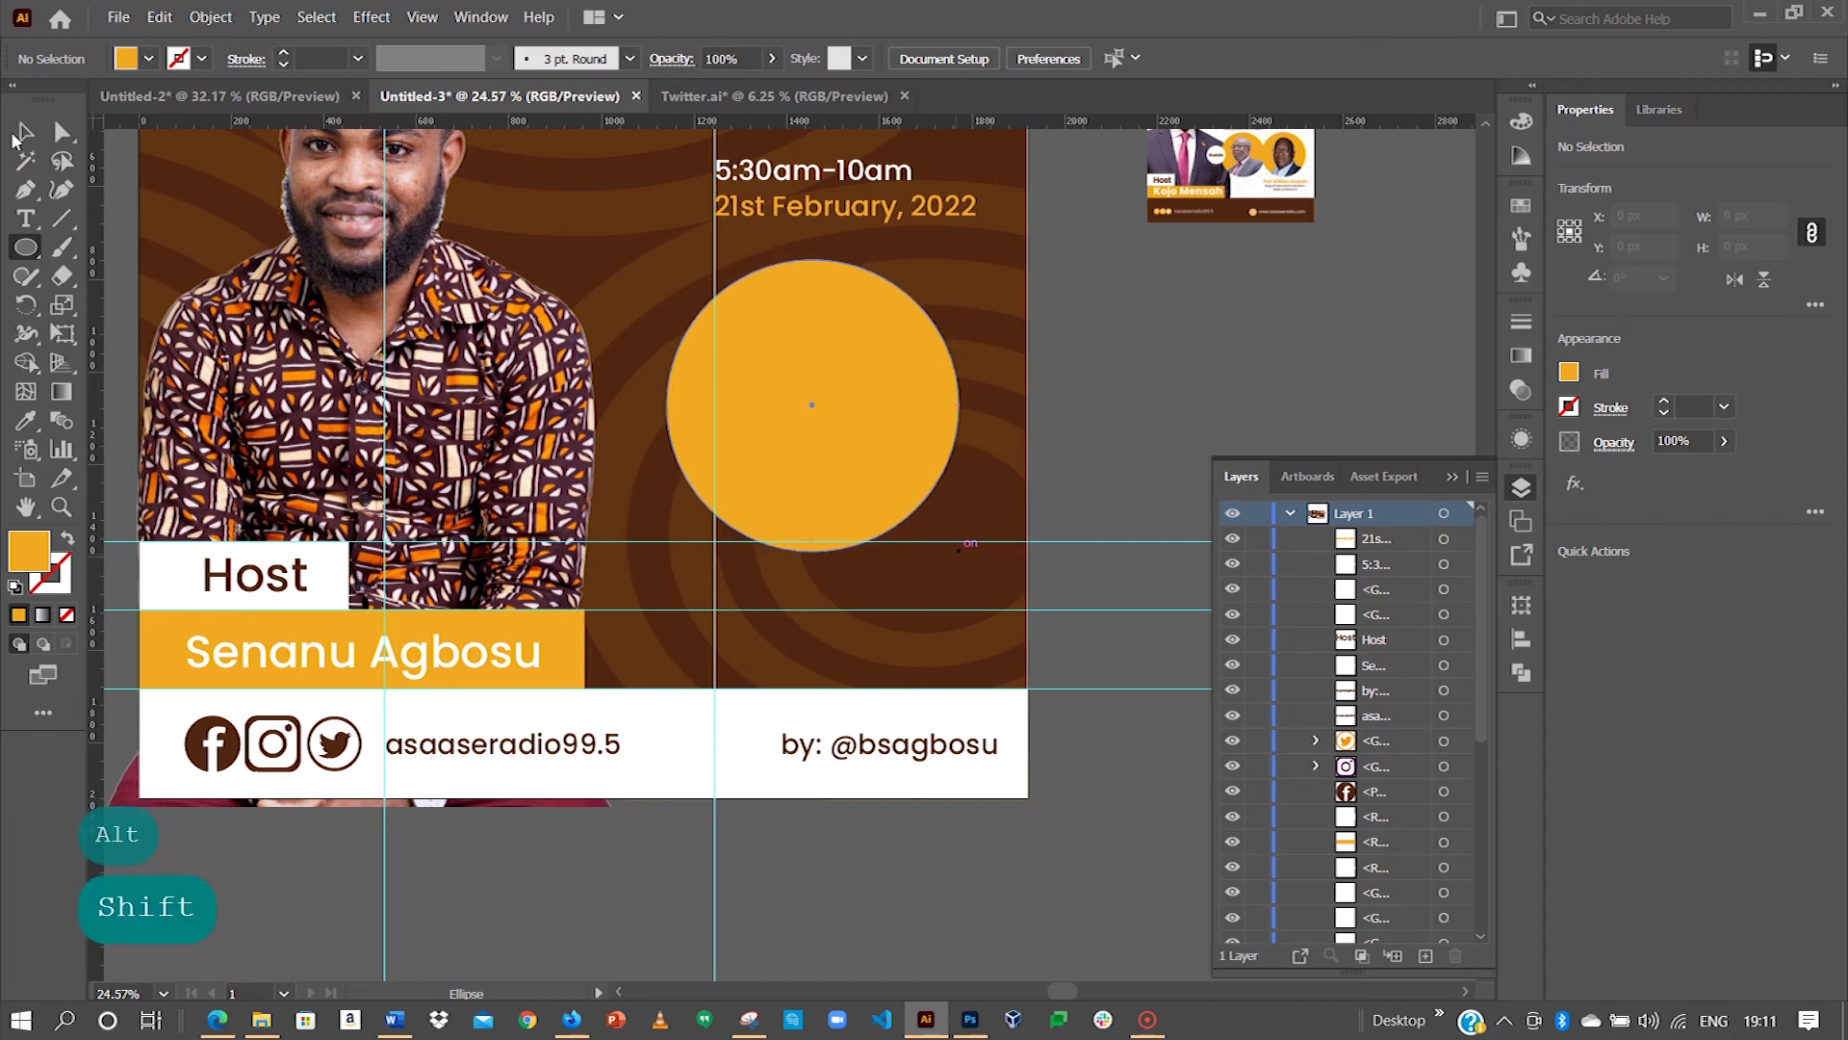
click(26, 132)
Step: Add a small 212 px circle over the big circle's lower-left edge and fill it white
key(space)
mouse_move(737, 422)
mouse_down()
mouse_move(928, 422)
mouse_move(881, 398)
mouse_up()
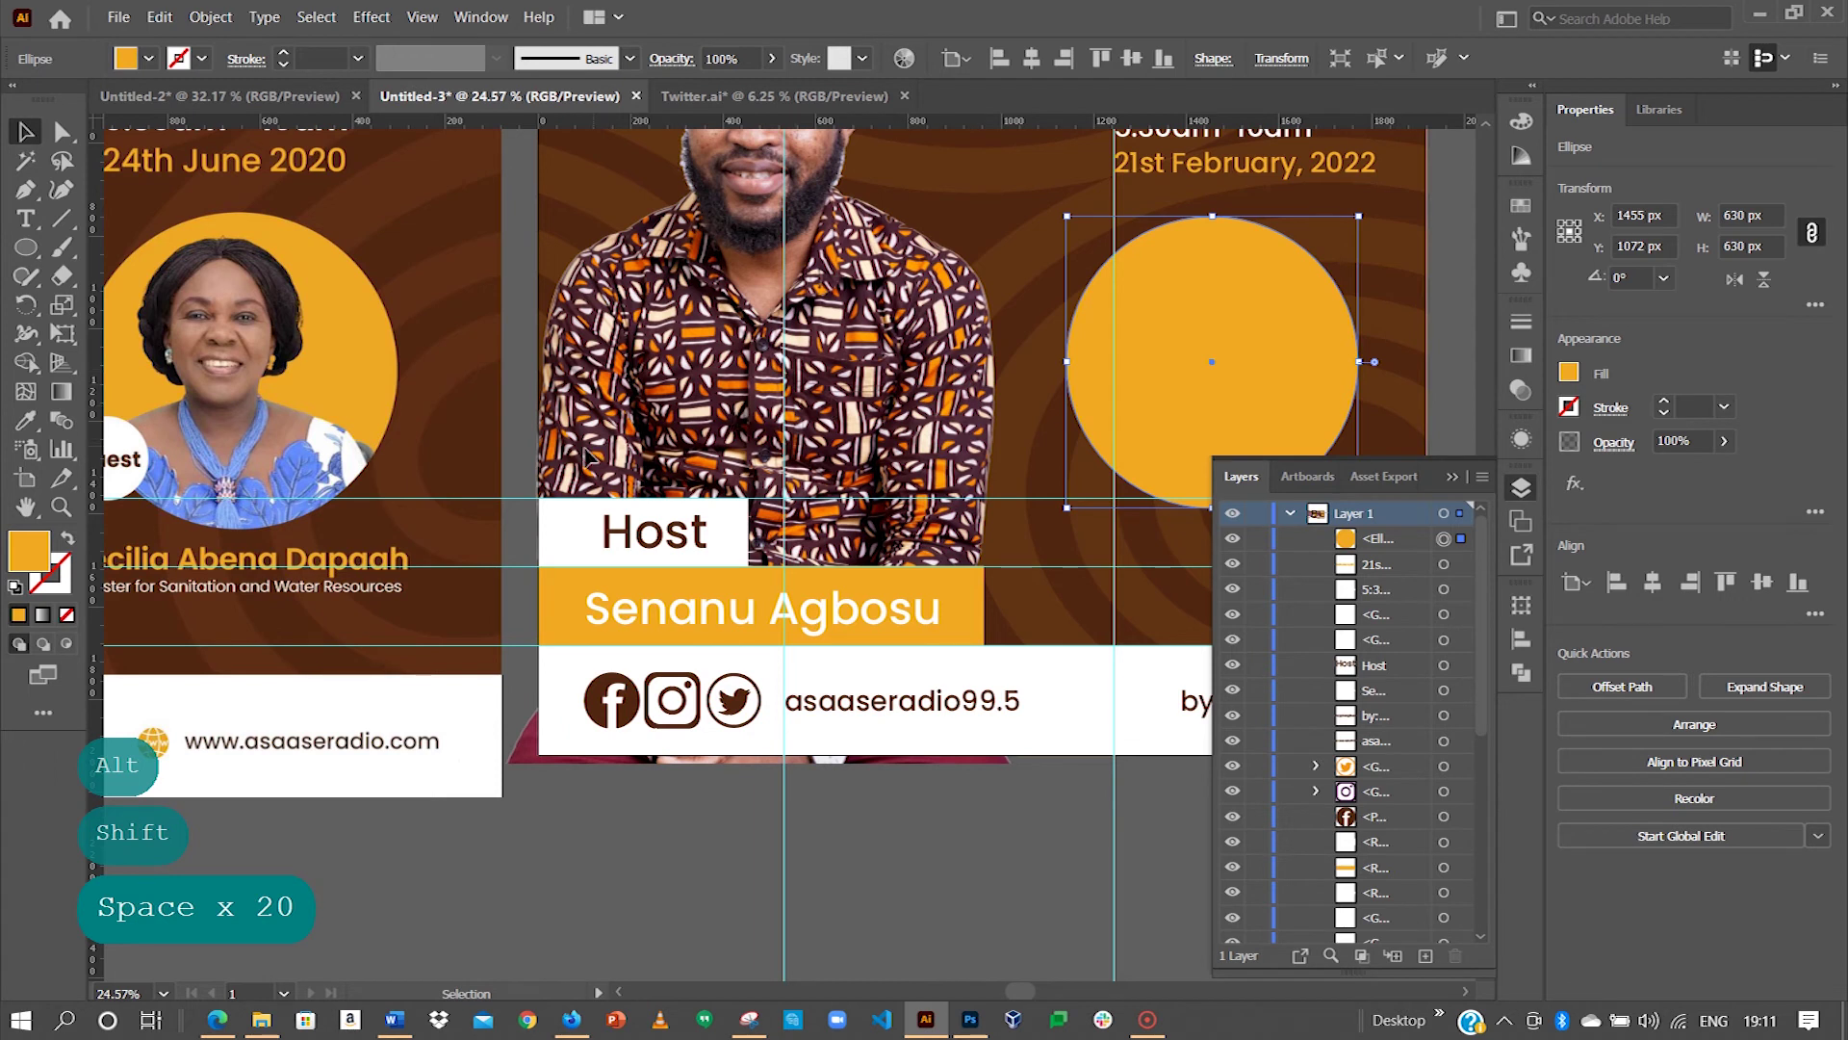
drag(520, 470, 748, 358)
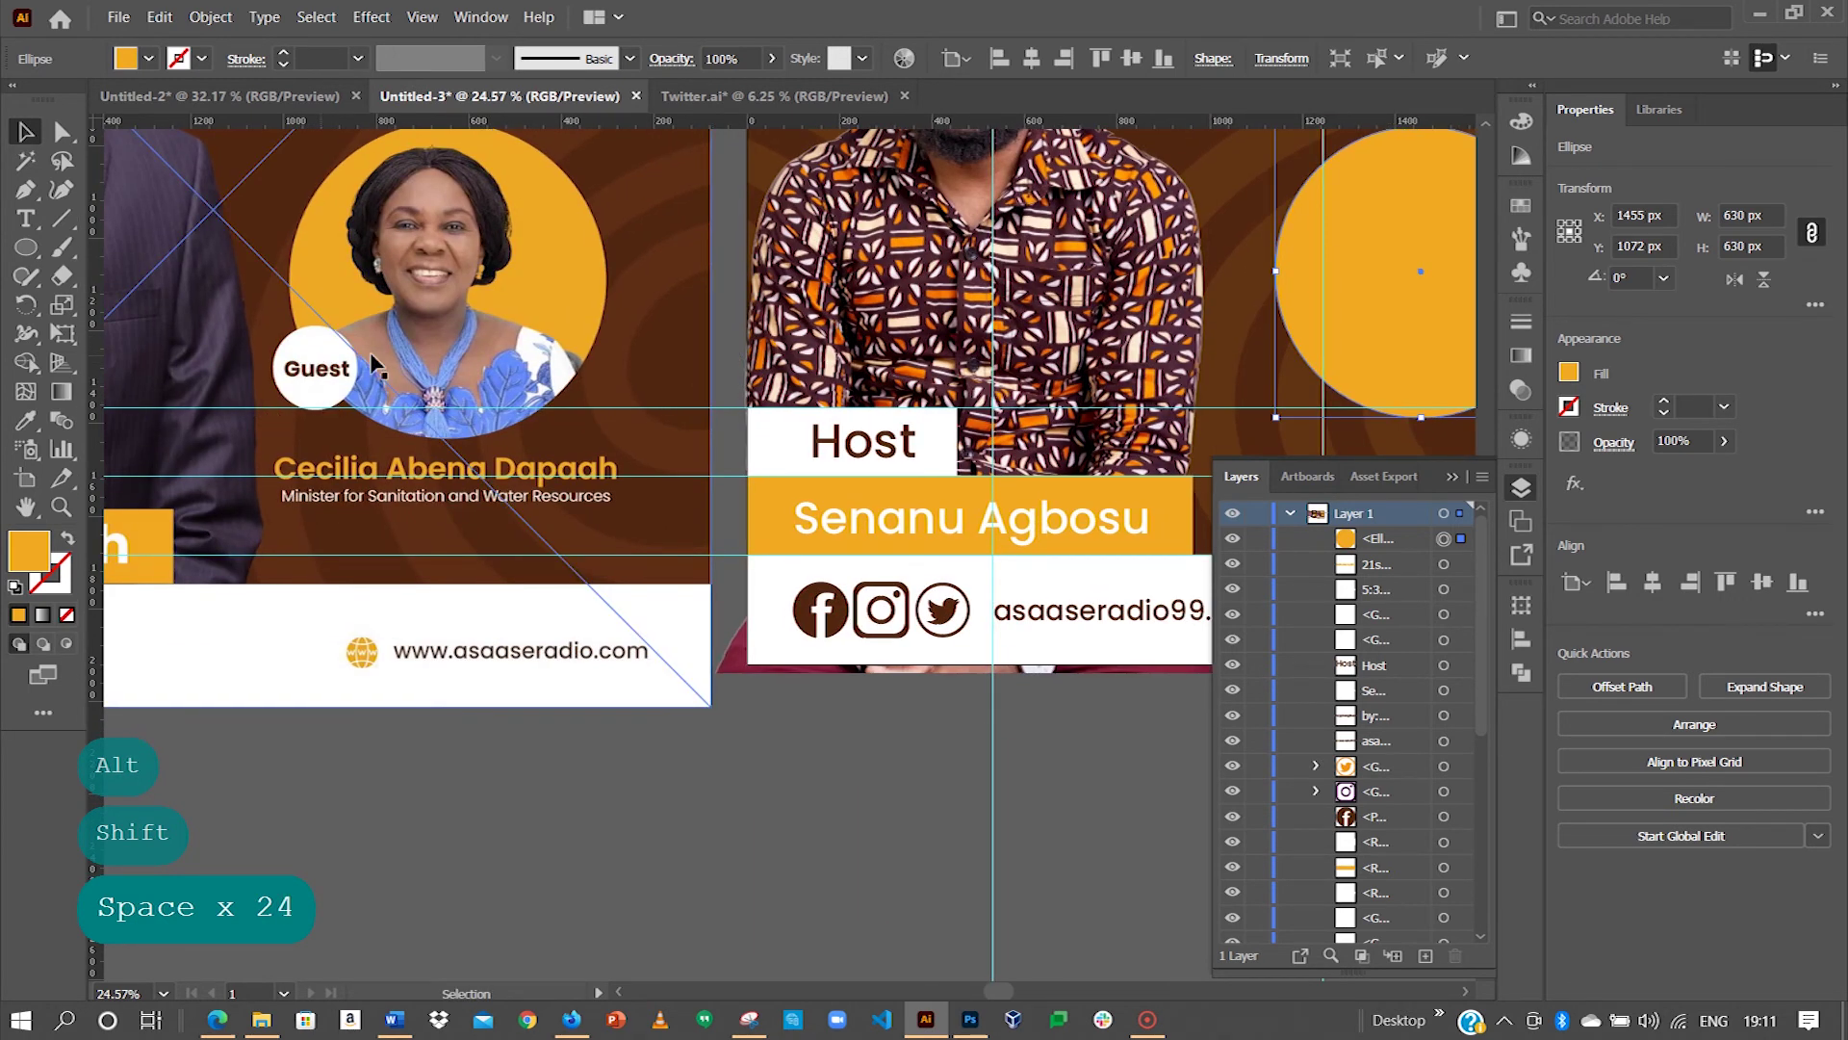
drag(1097, 316, 662, 329)
click(25, 241)
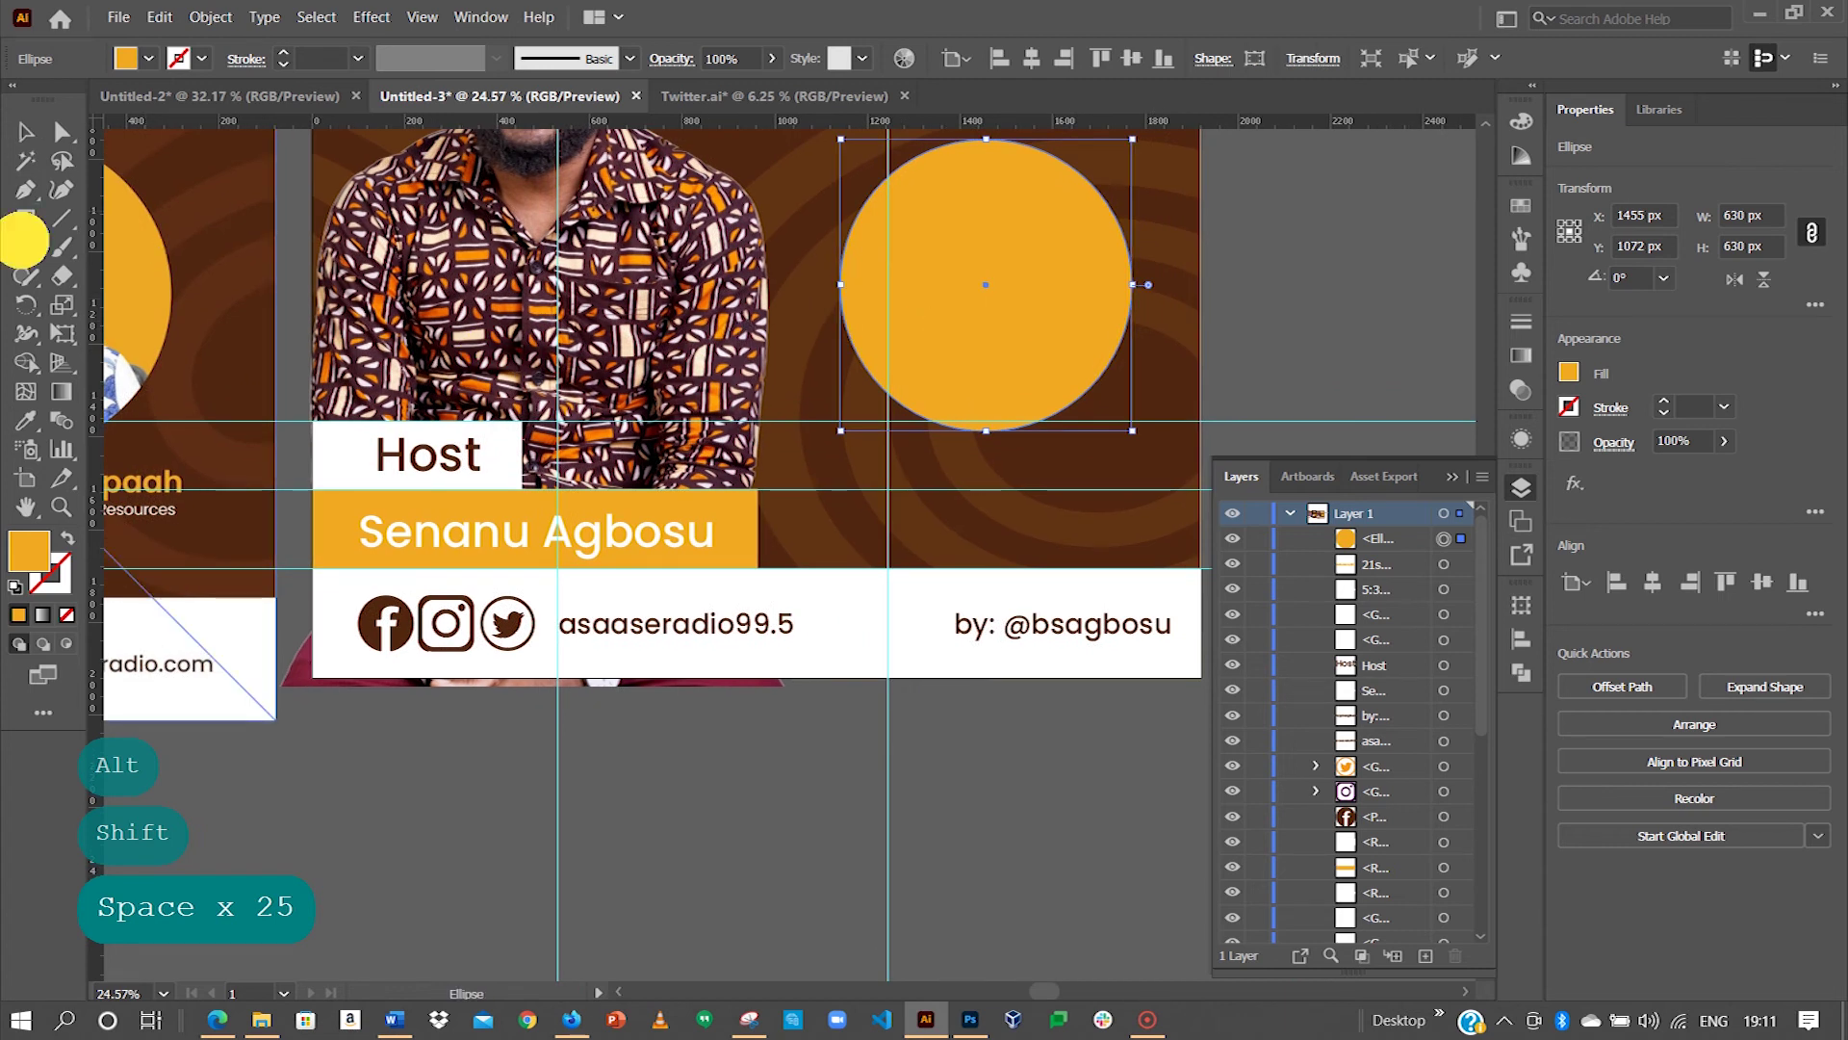
mouse_move(860, 389)
mouse_down()
mouse_move(915, 475)
mouse_move(872, 435)
mouse_move(879, 381)
mouse_up()
click(25, 131)
click(25, 420)
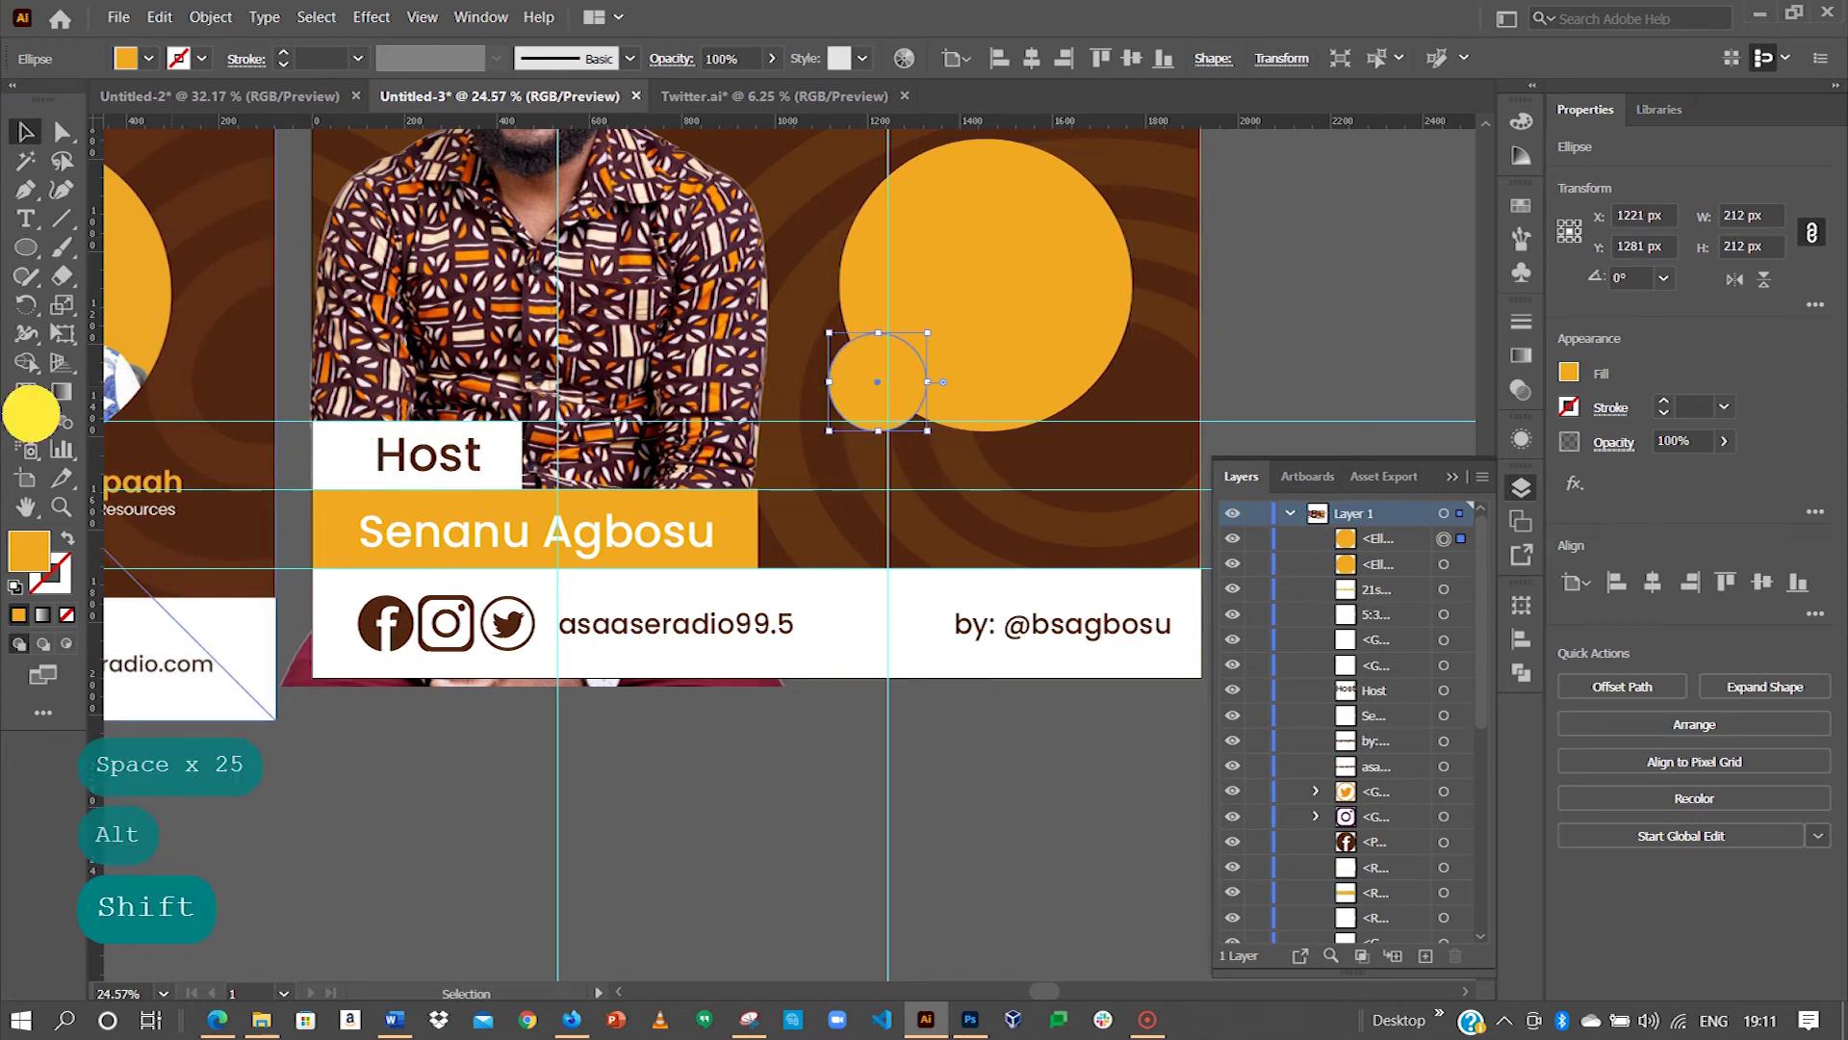
click(509, 439)
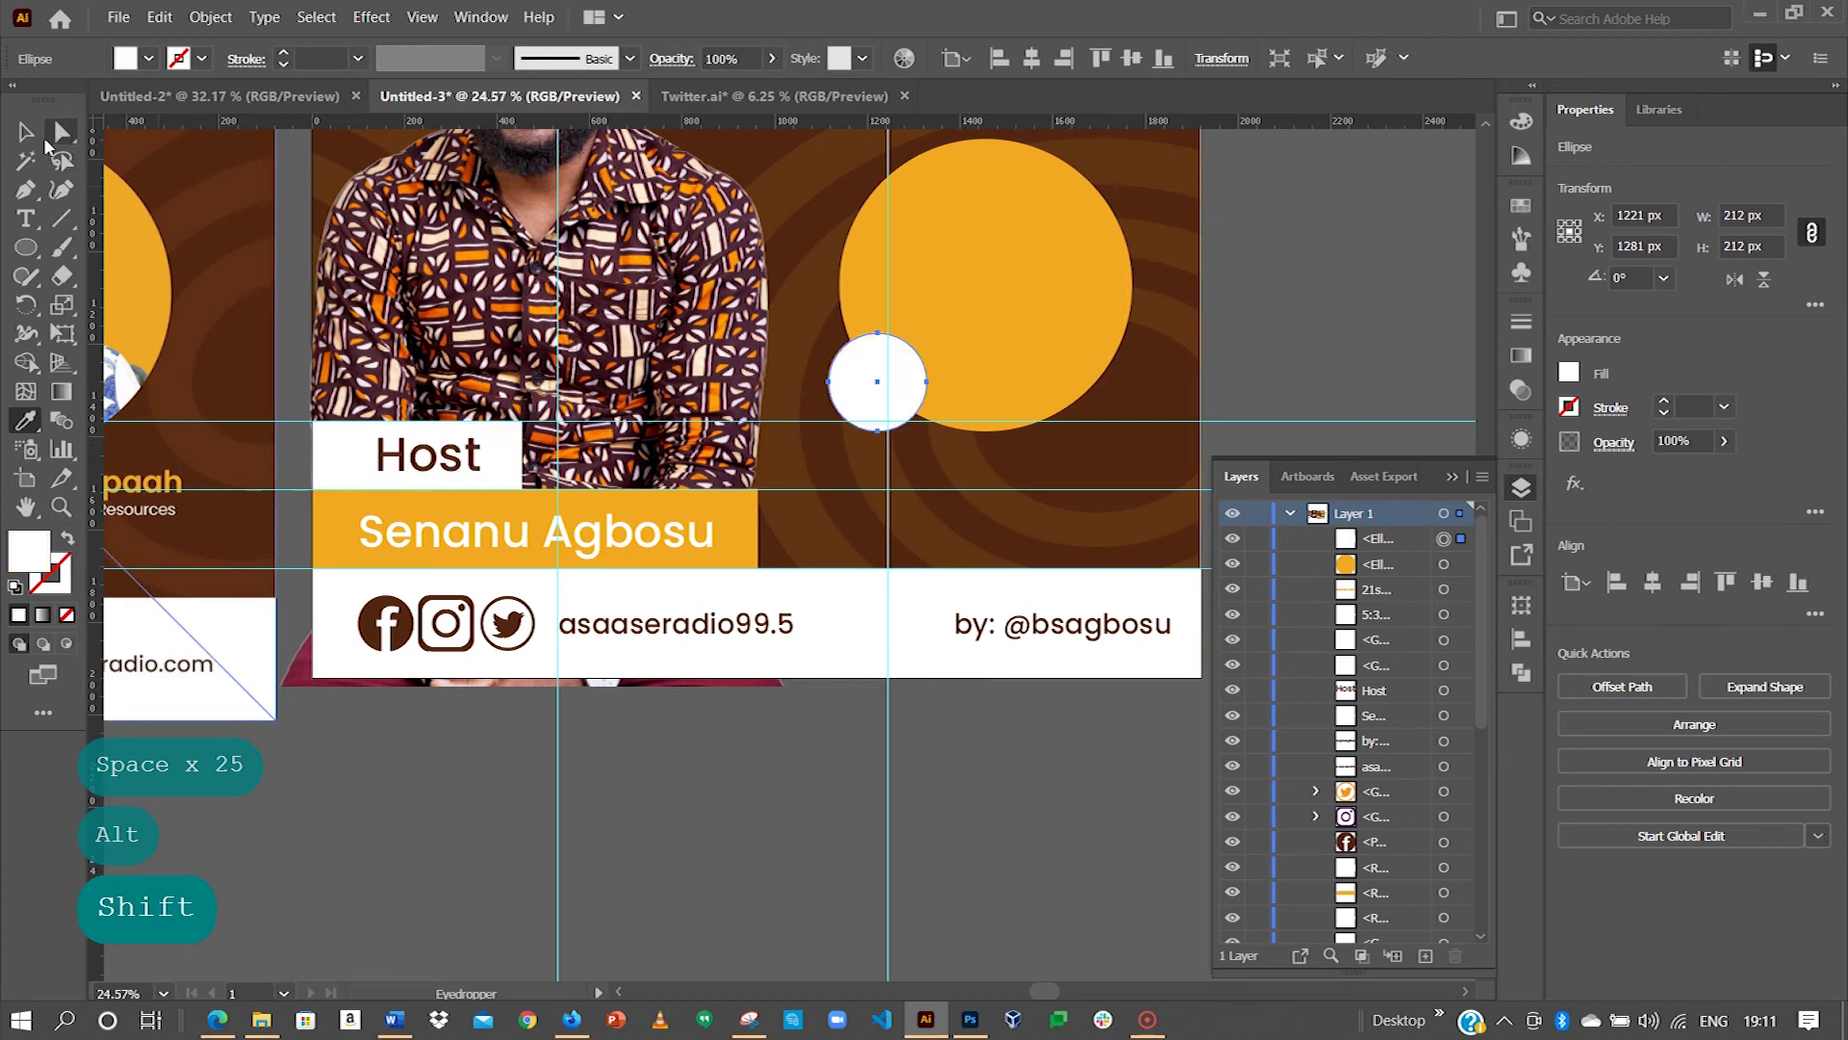
click(26, 131)
click(1366, 271)
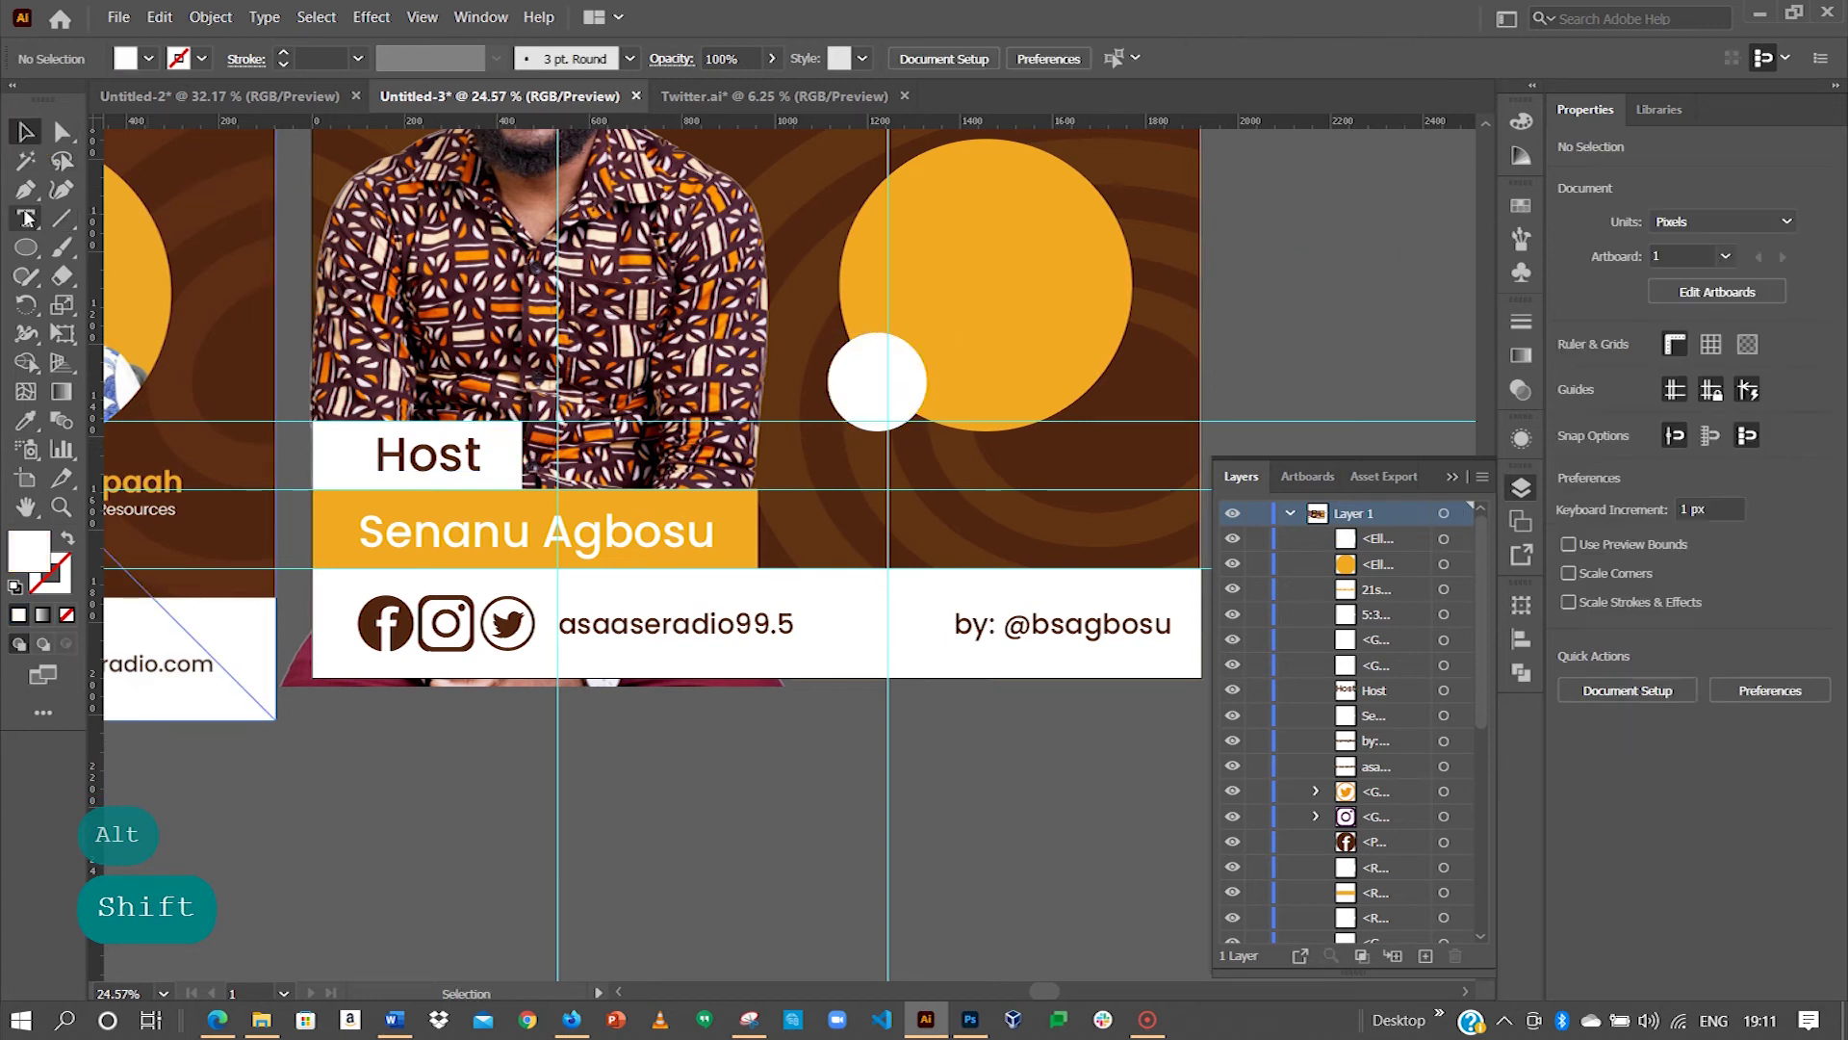
click(26, 218)
Step: Create a GUEST text label beside the flyer and colour it the brown of the background
click(1333, 279)
key(Caps_Lock)
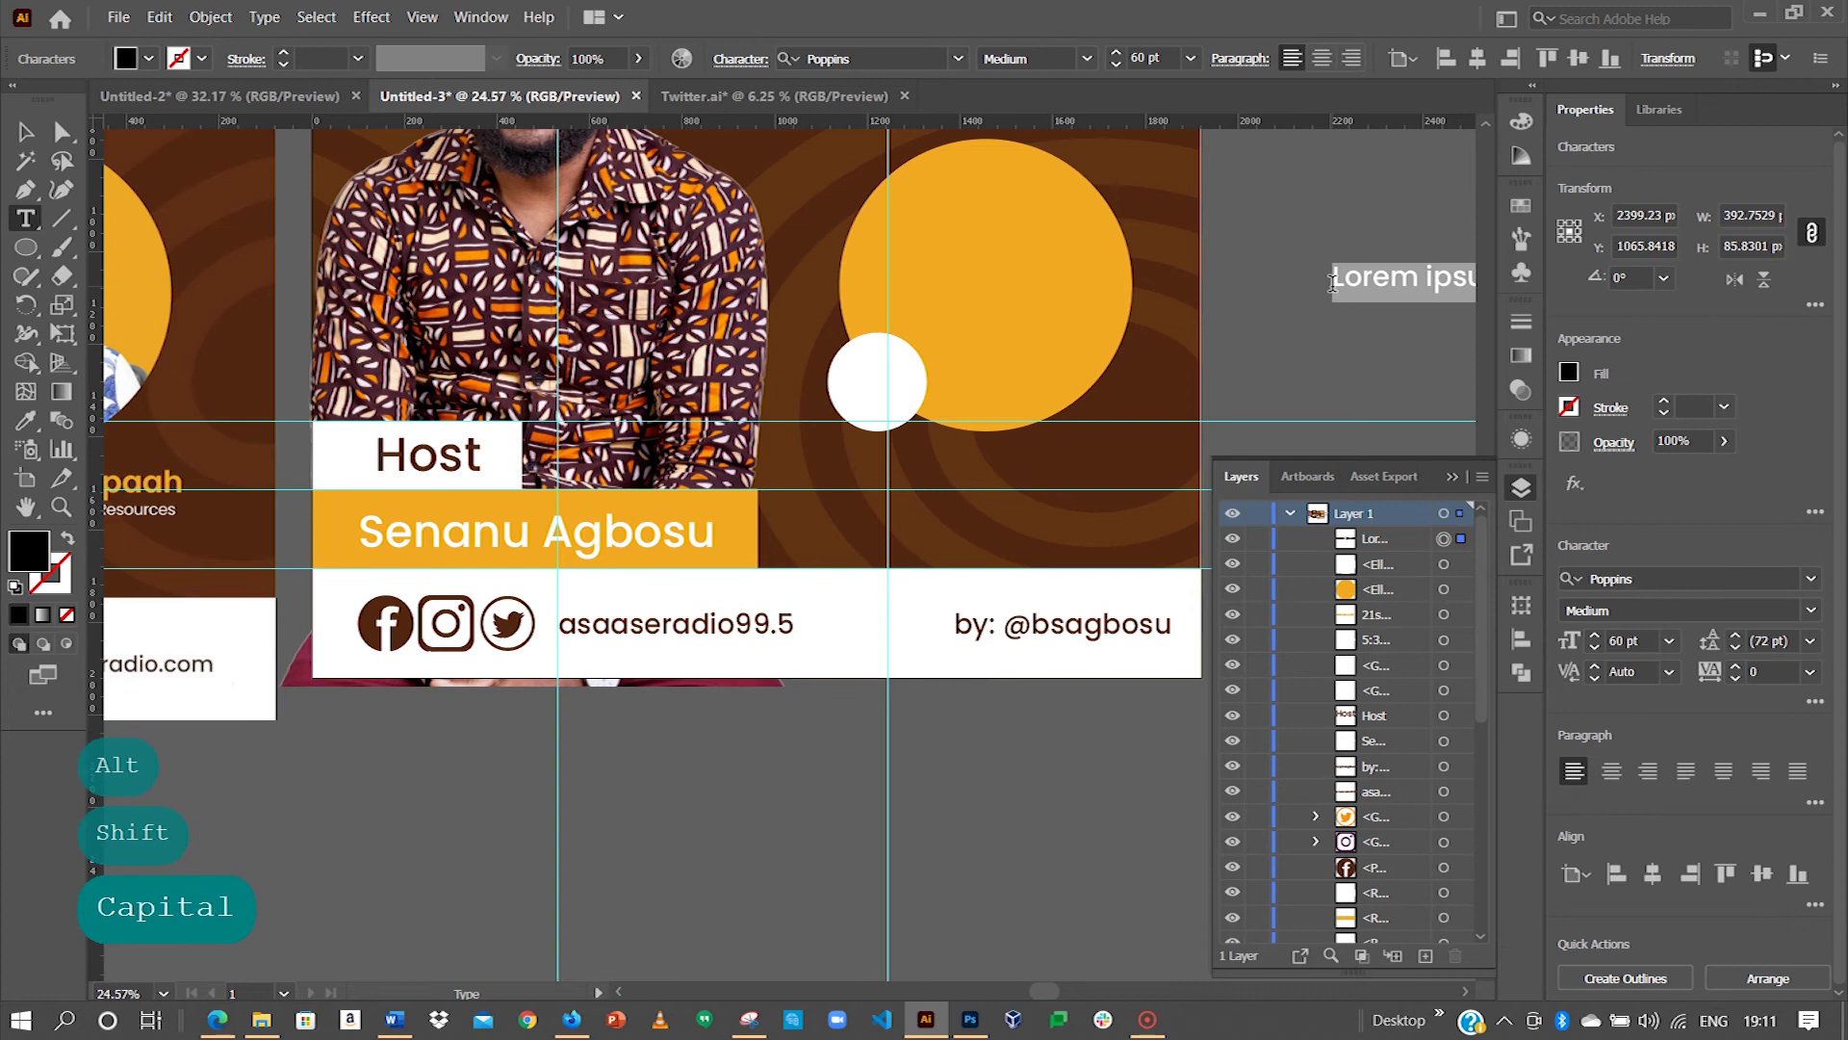
text(GUEST)
key(Escape)
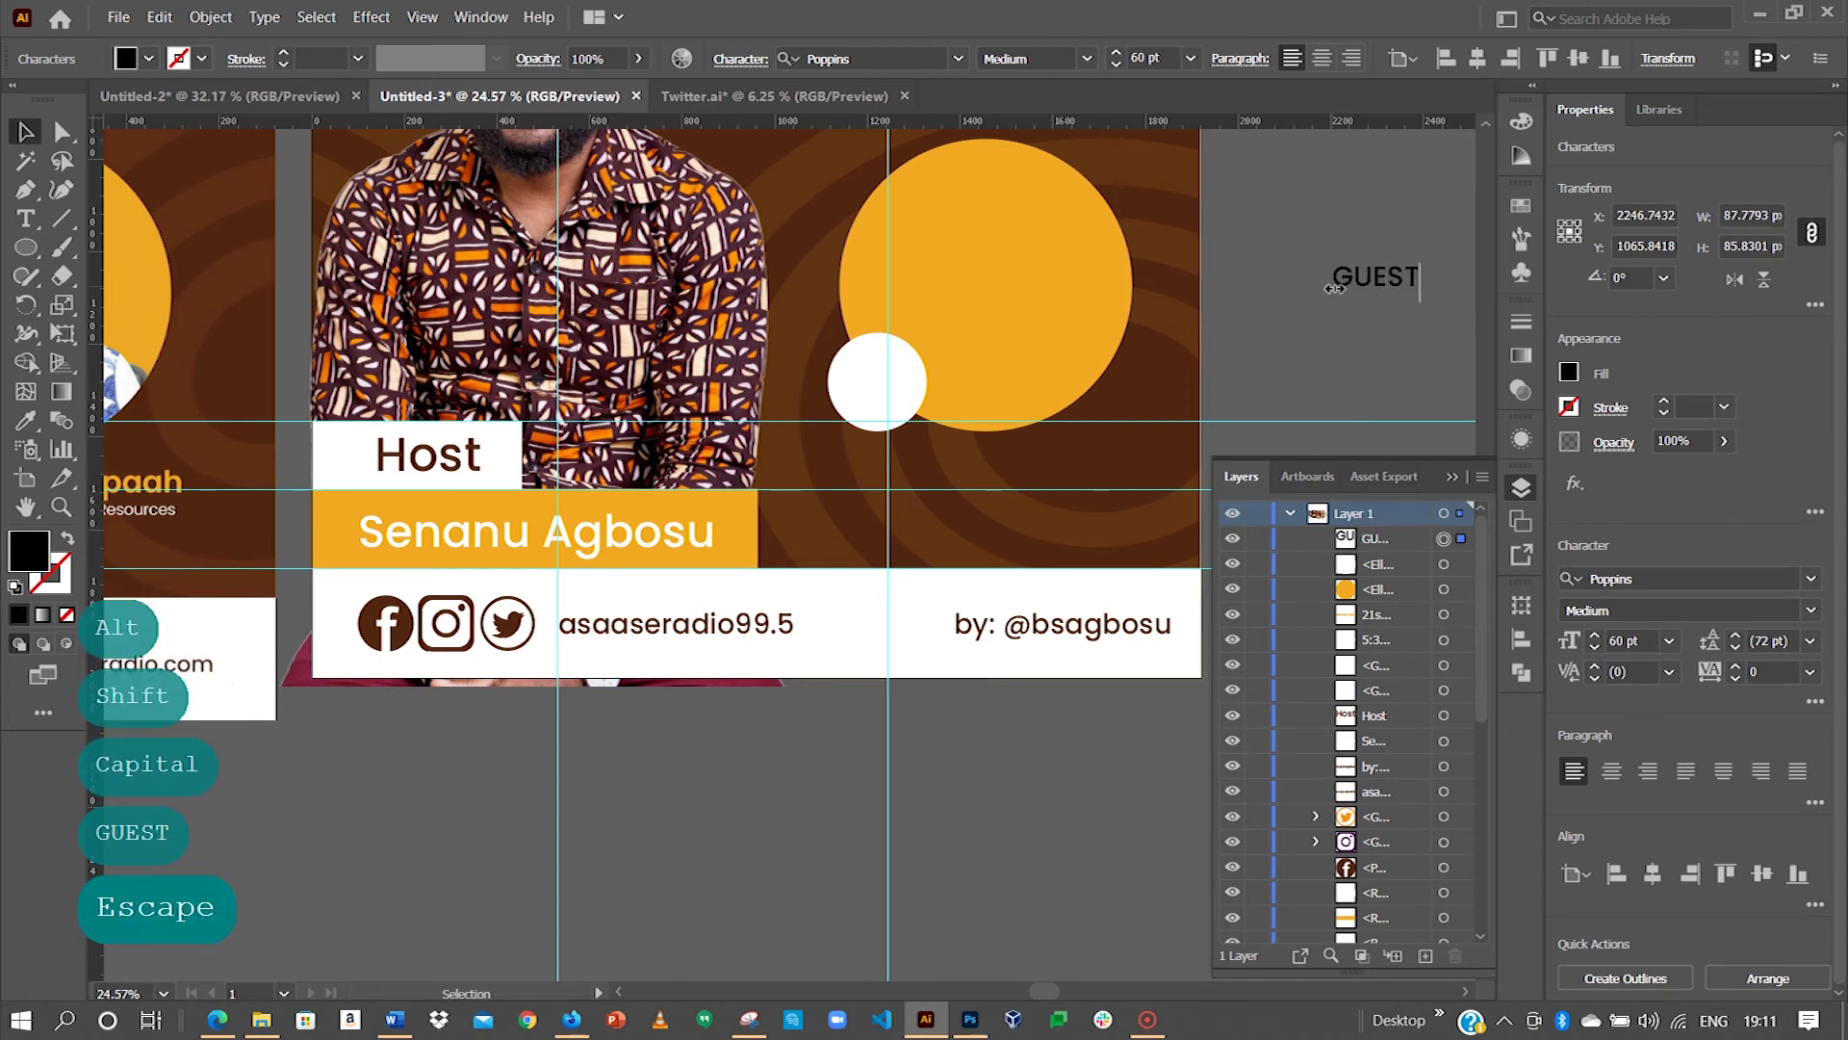
click(26, 421)
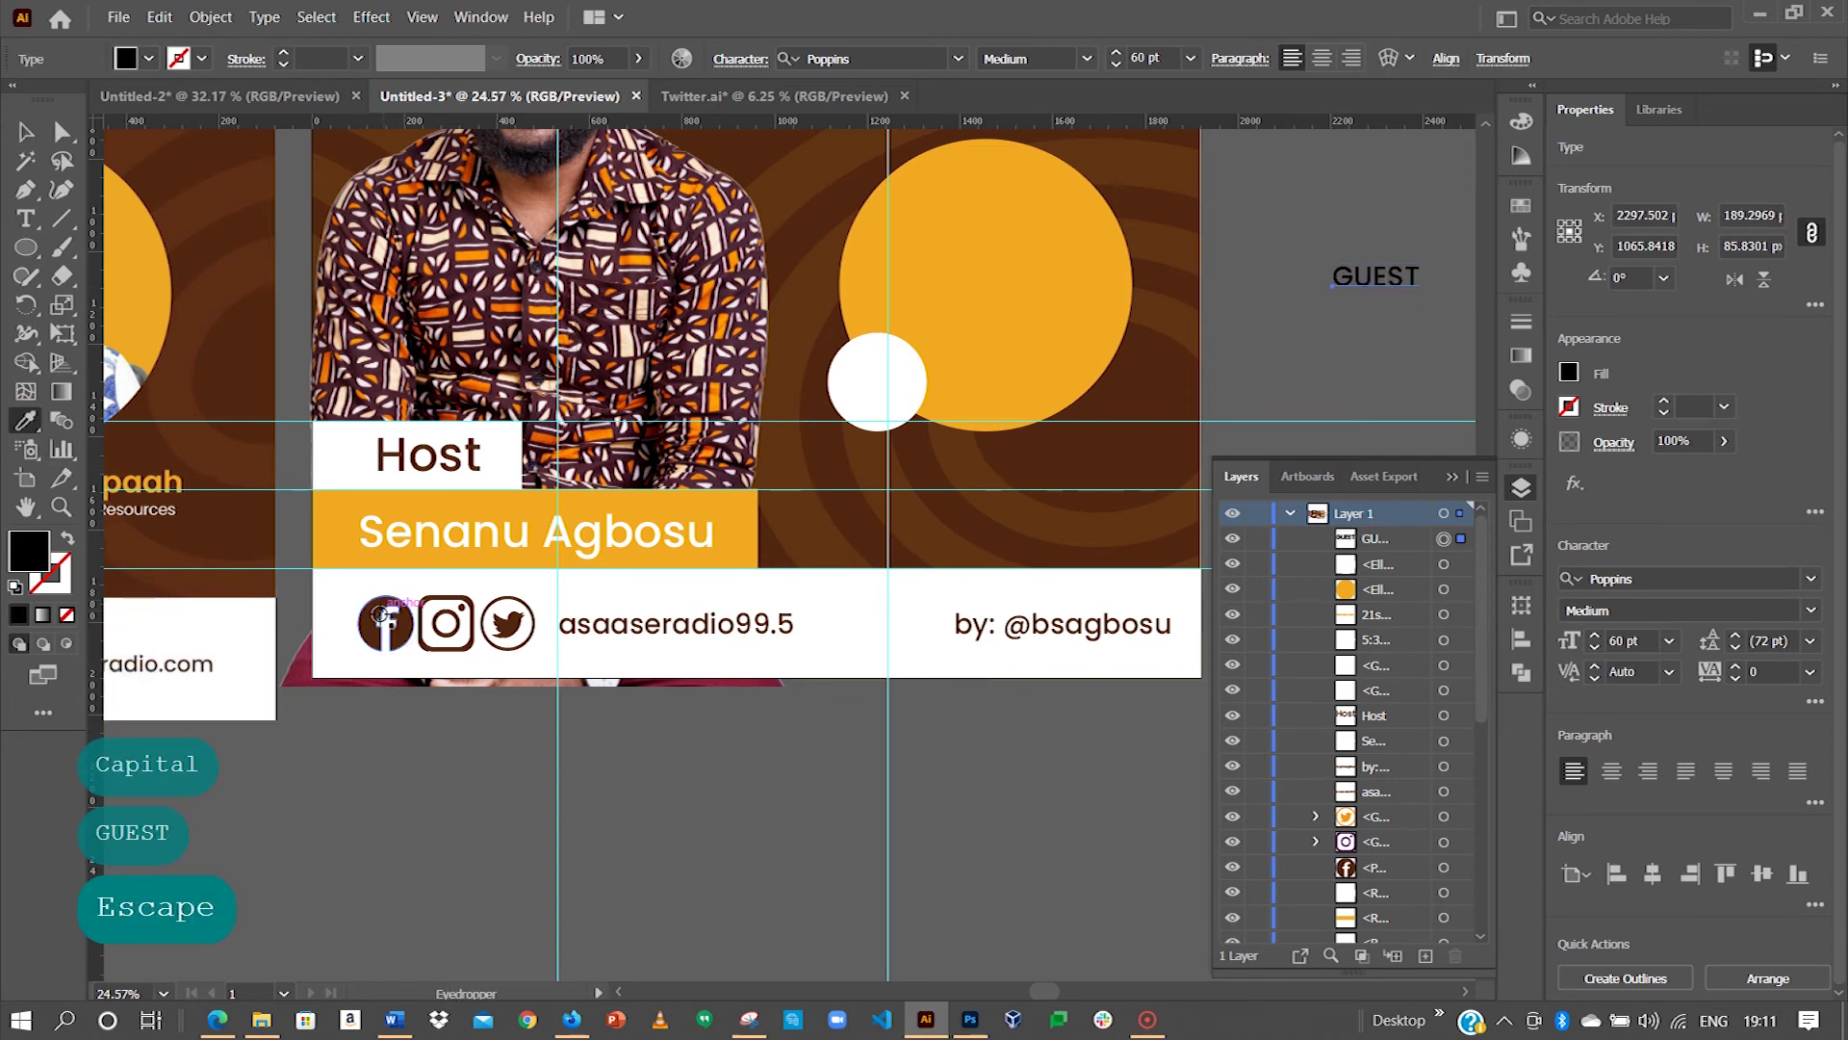
click(198, 298)
key(v)
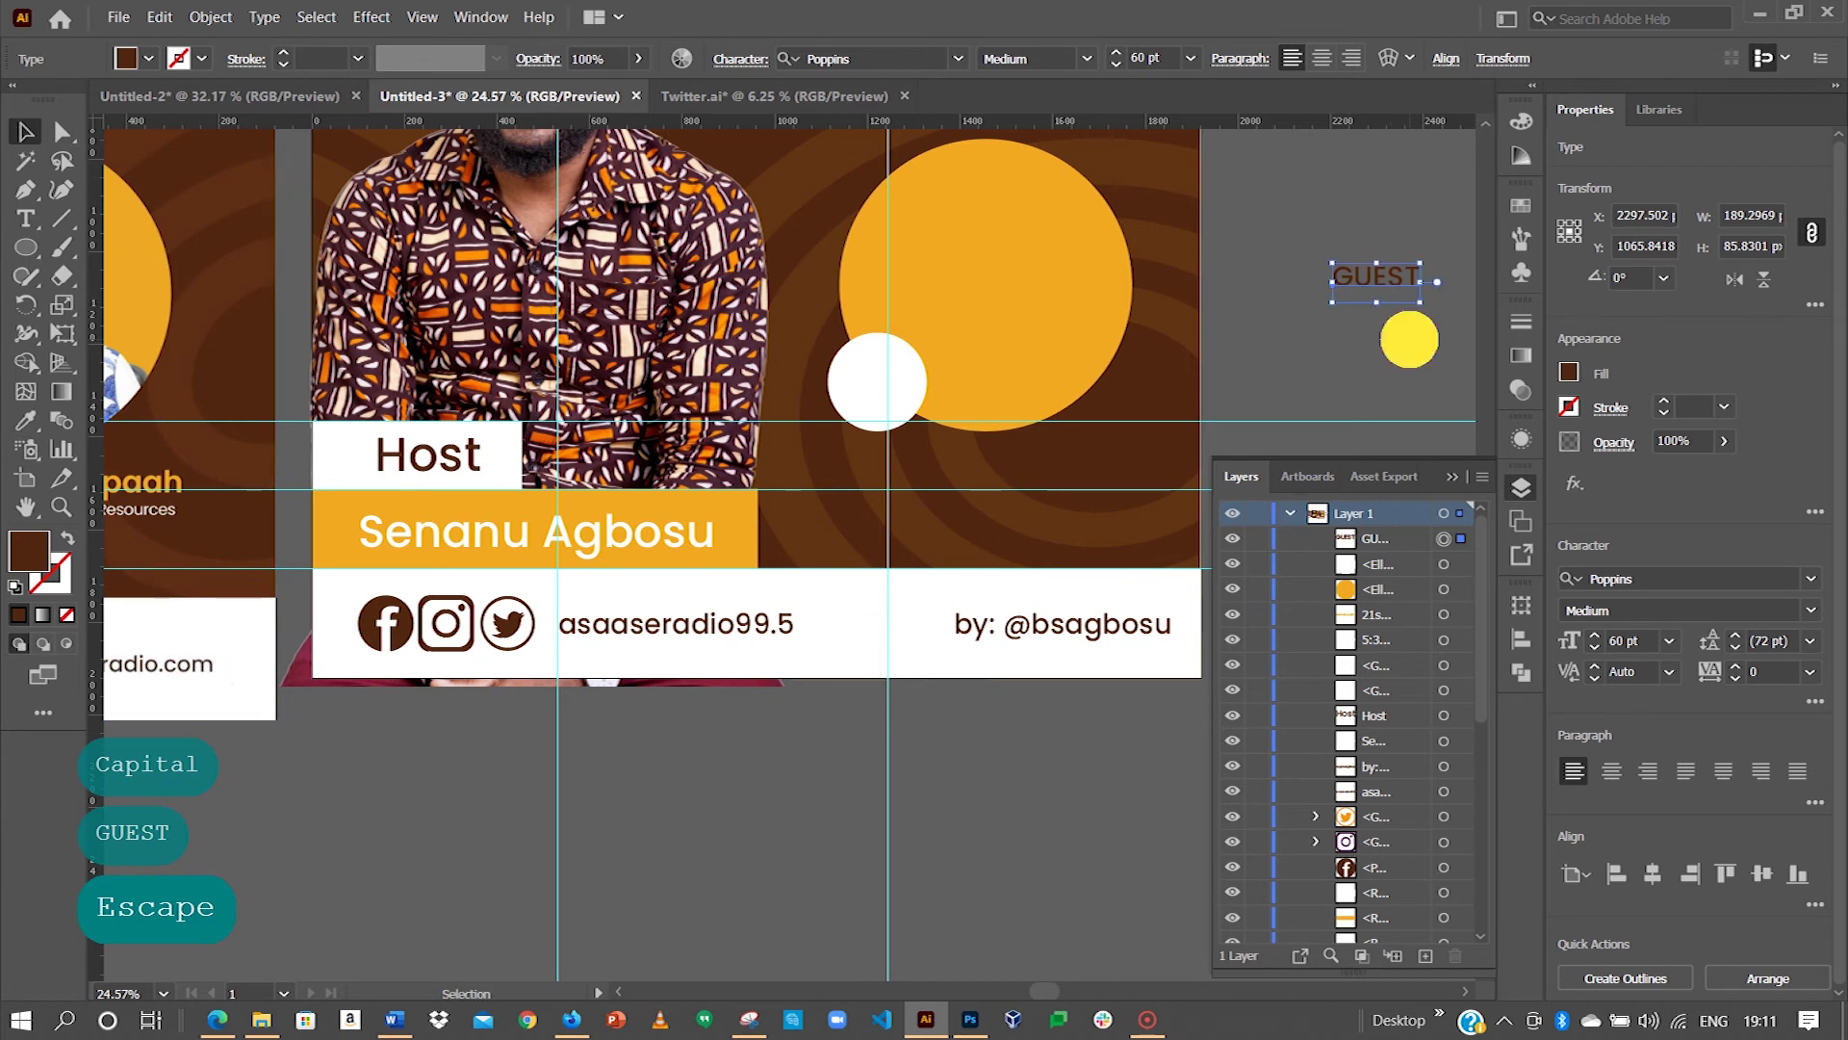
click(1398, 325)
Step: Move the label onto the white circle, retype it as 'Guest' and nudge it right to centre
drag(1376, 278, 885, 382)
key(space)
drag(886, 382, 1072, 376)
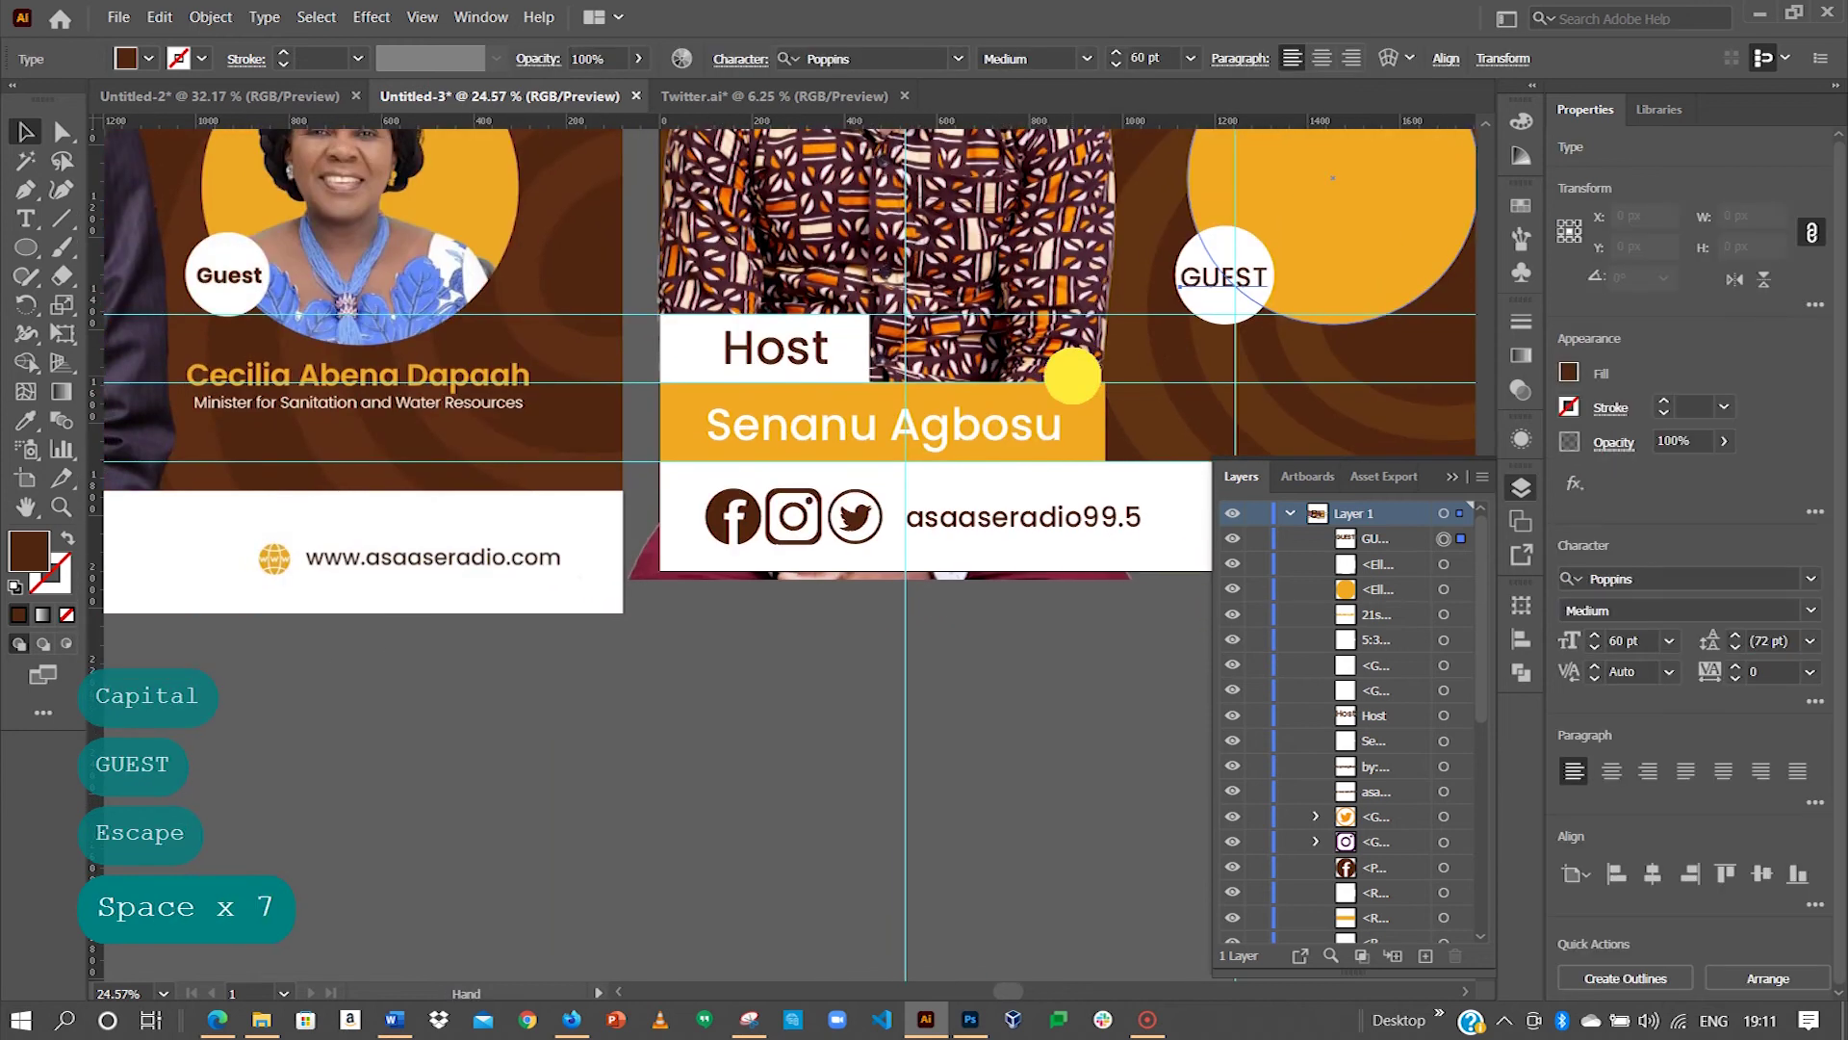
double_click(1217, 281)
double_click(1218, 281)
text(Gue)
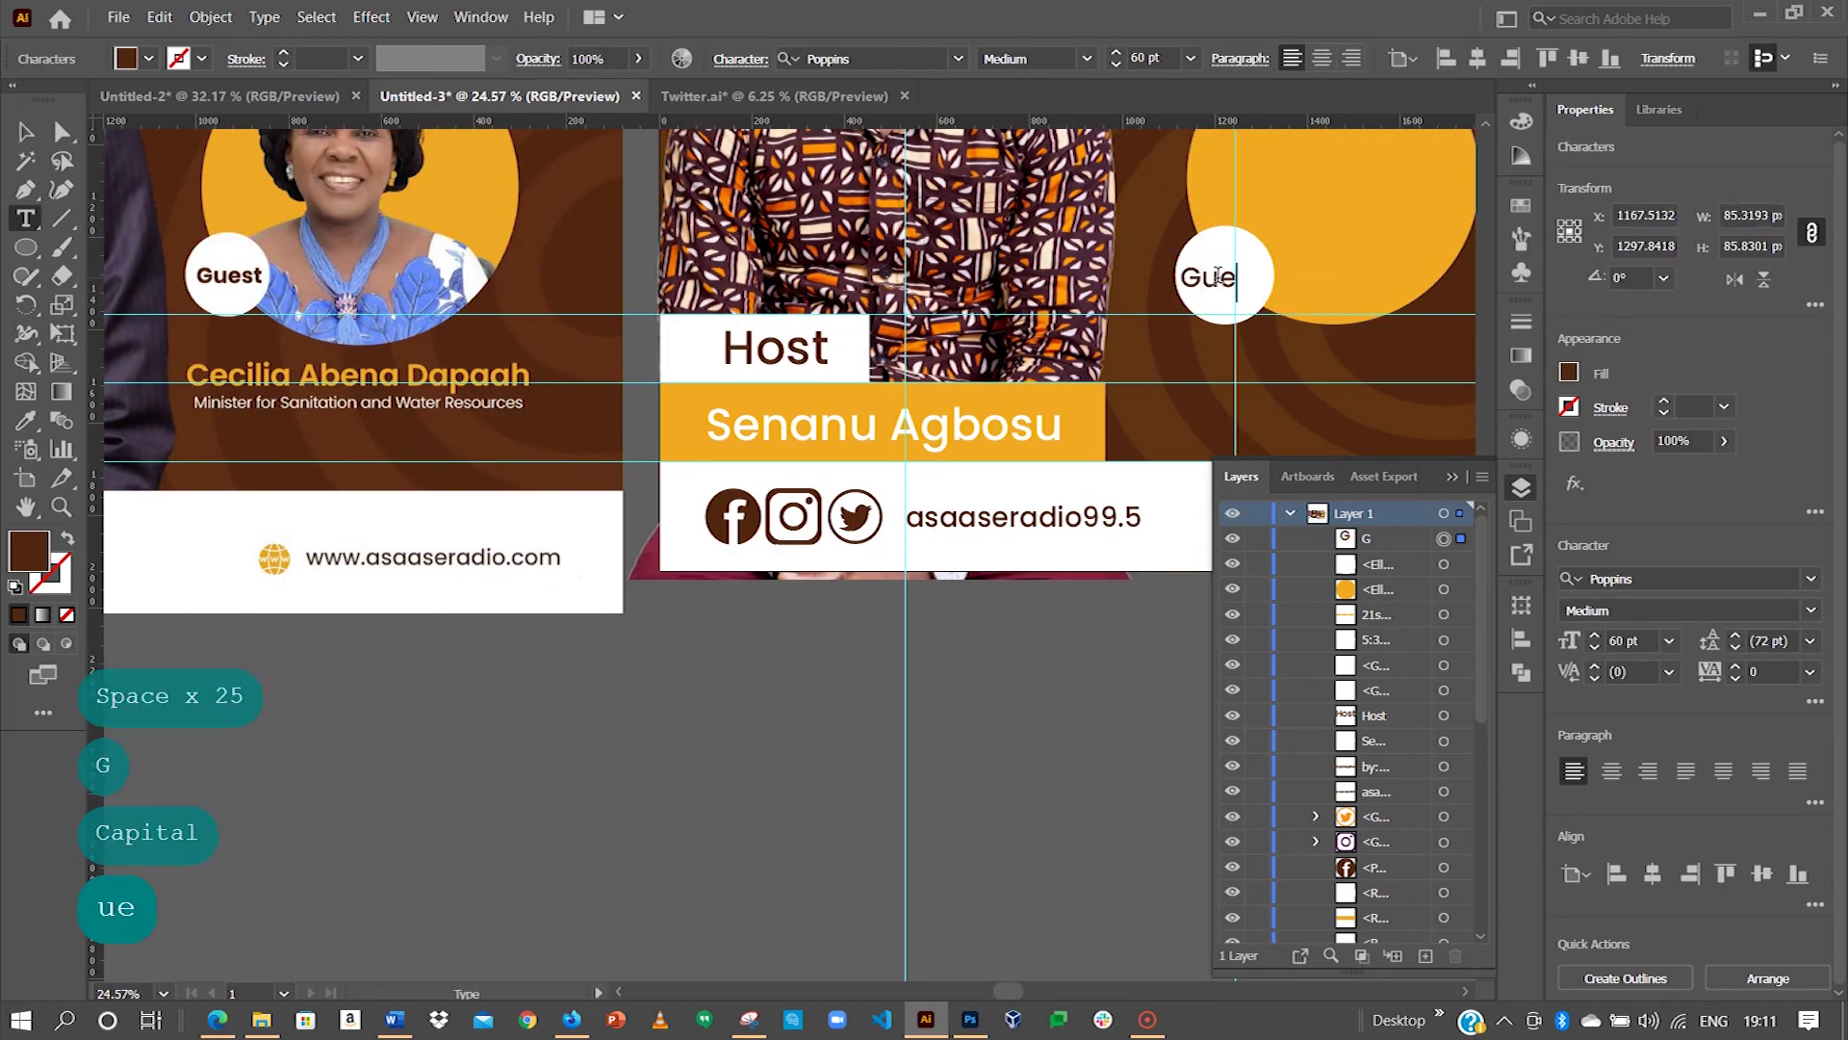
key(Escape)
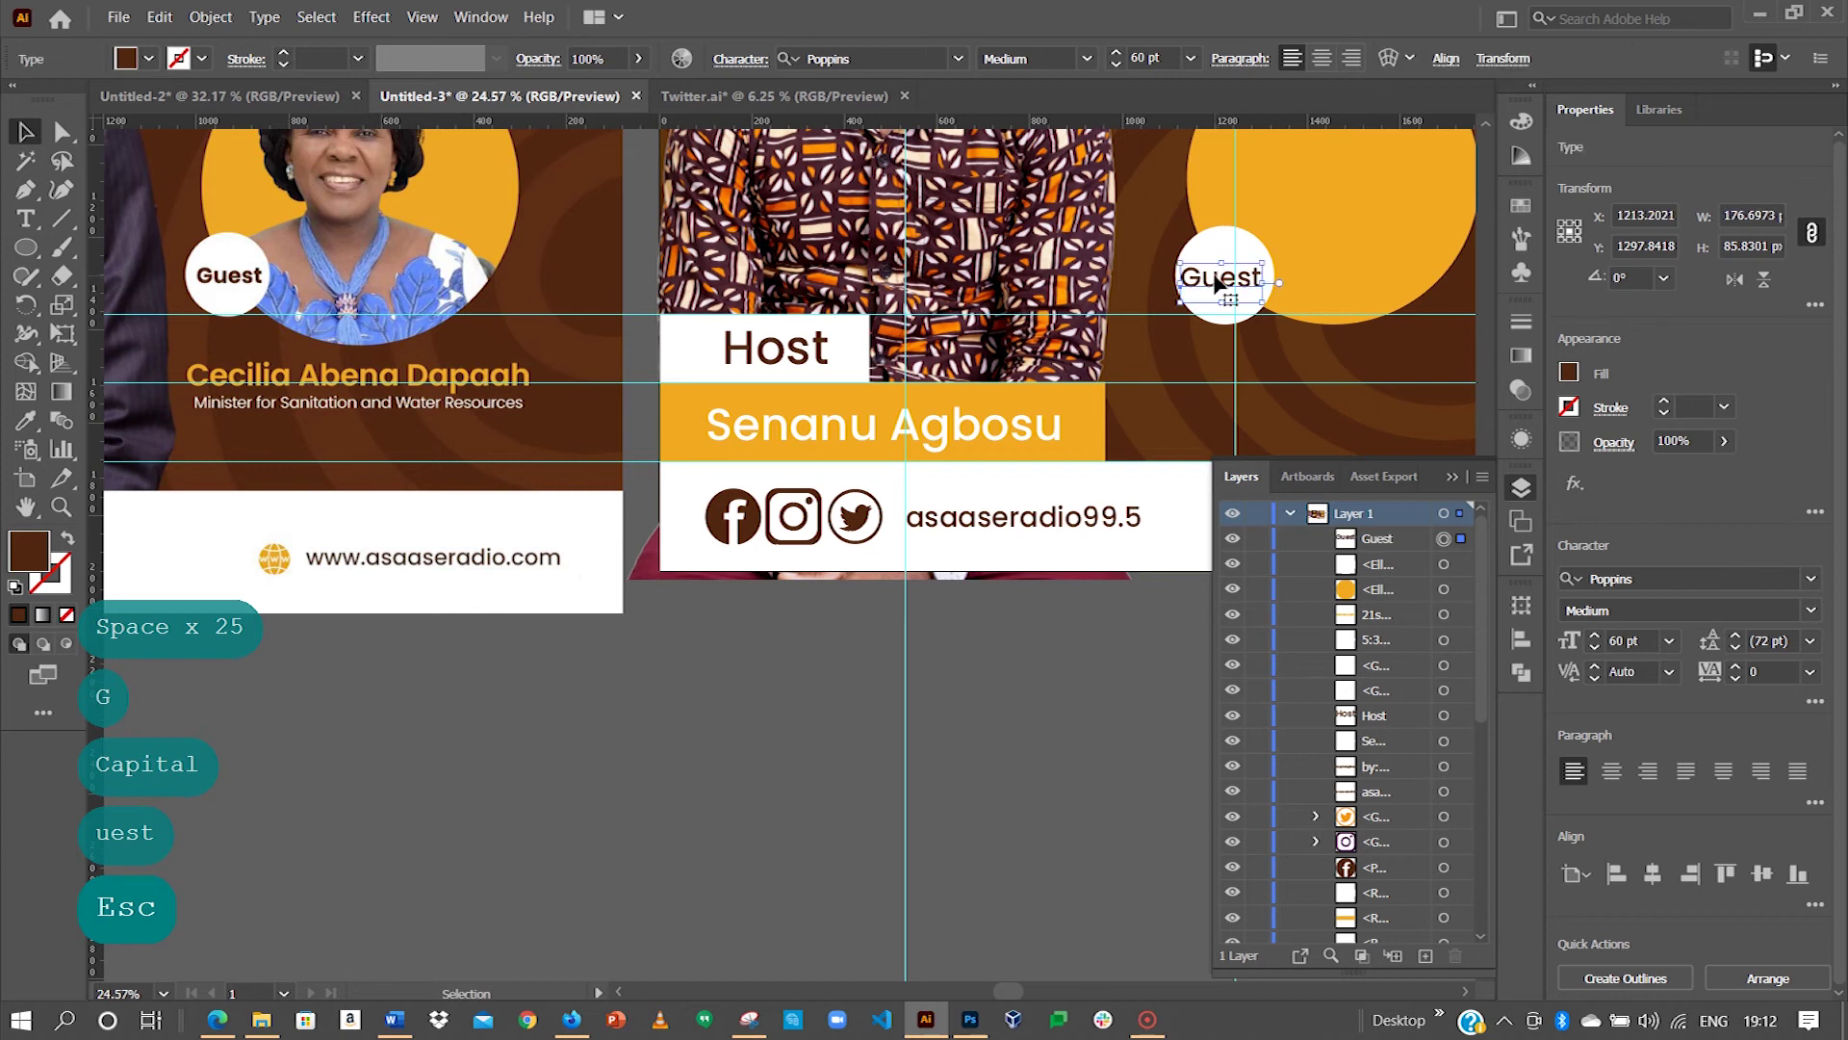
key(Right)
key(Right)
key(Right)
key(Right)
Step: Pan back across the host flyer to centre the orange circle in view
key(space)
mouse_move(1309, 318)
mouse_down()
mouse_move(1227, 331)
mouse_move(1116, 310)
mouse_move(1309, 287)
mouse_up()
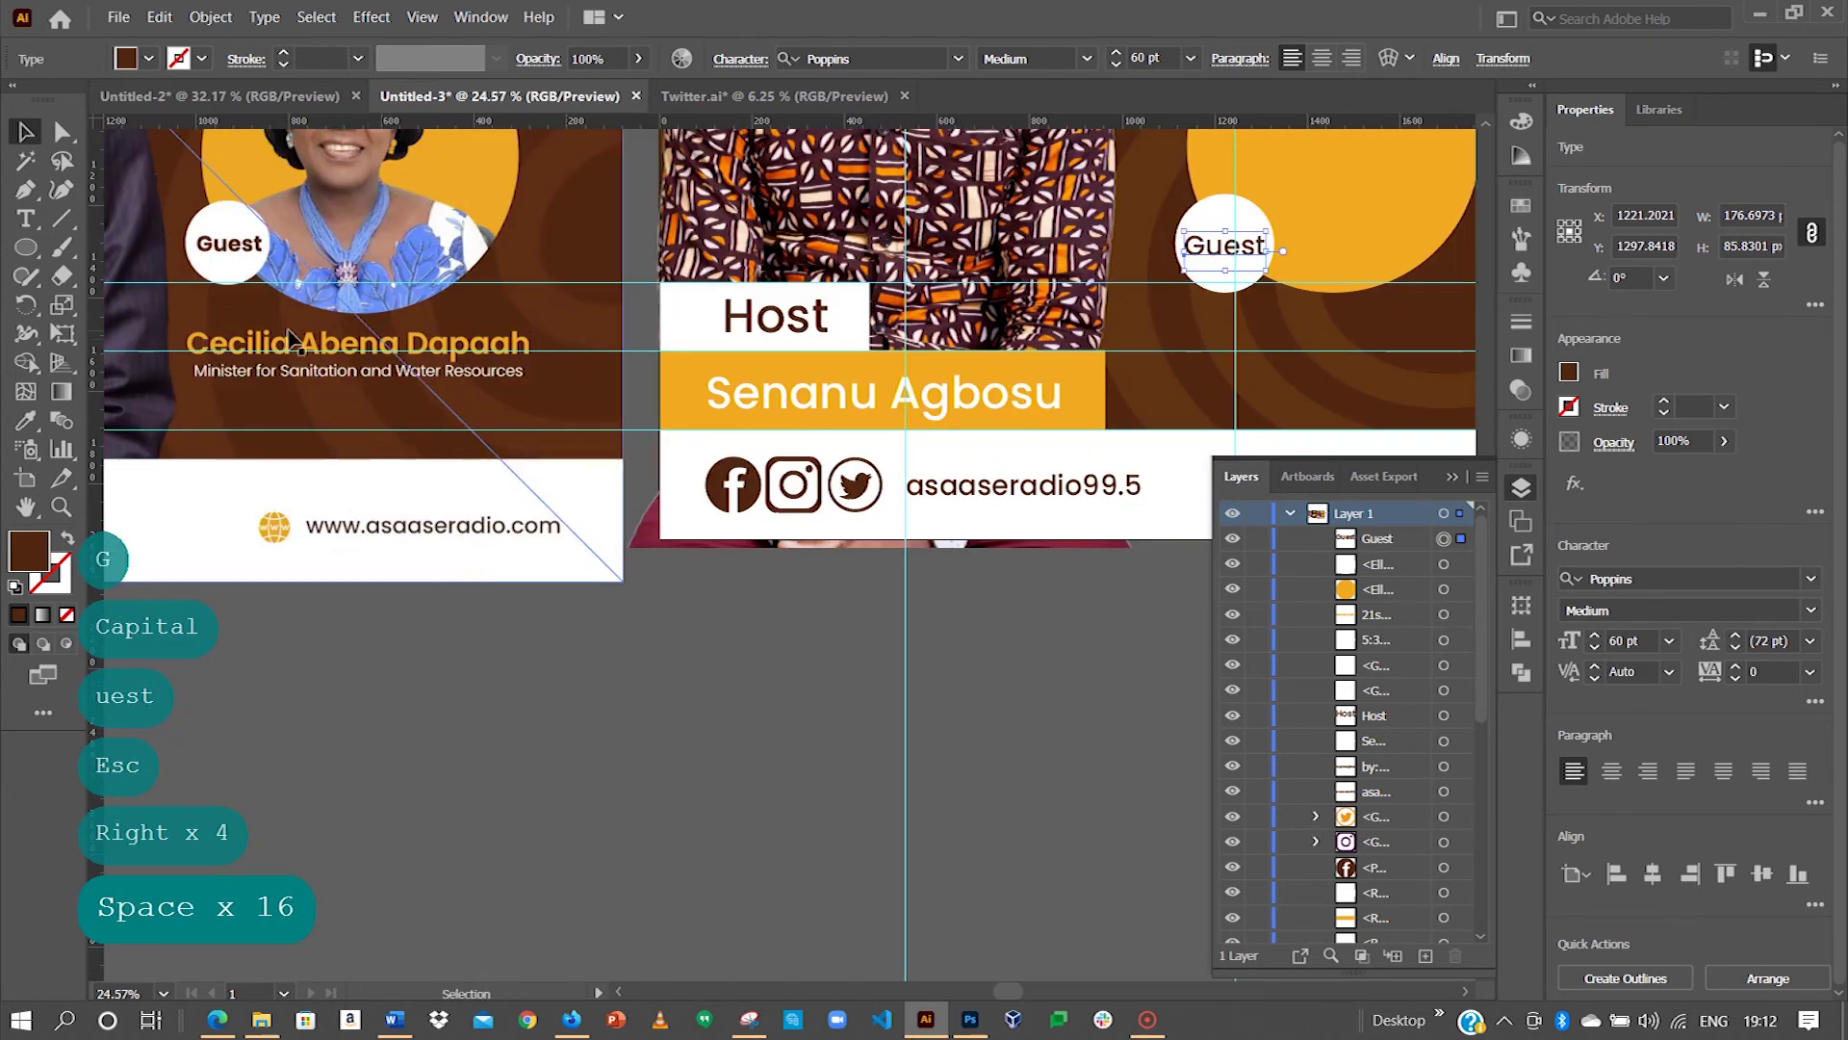
drag(1039, 267, 742, 308)
drag(1223, 250, 1162, 263)
drag(1292, 206, 1221, 463)
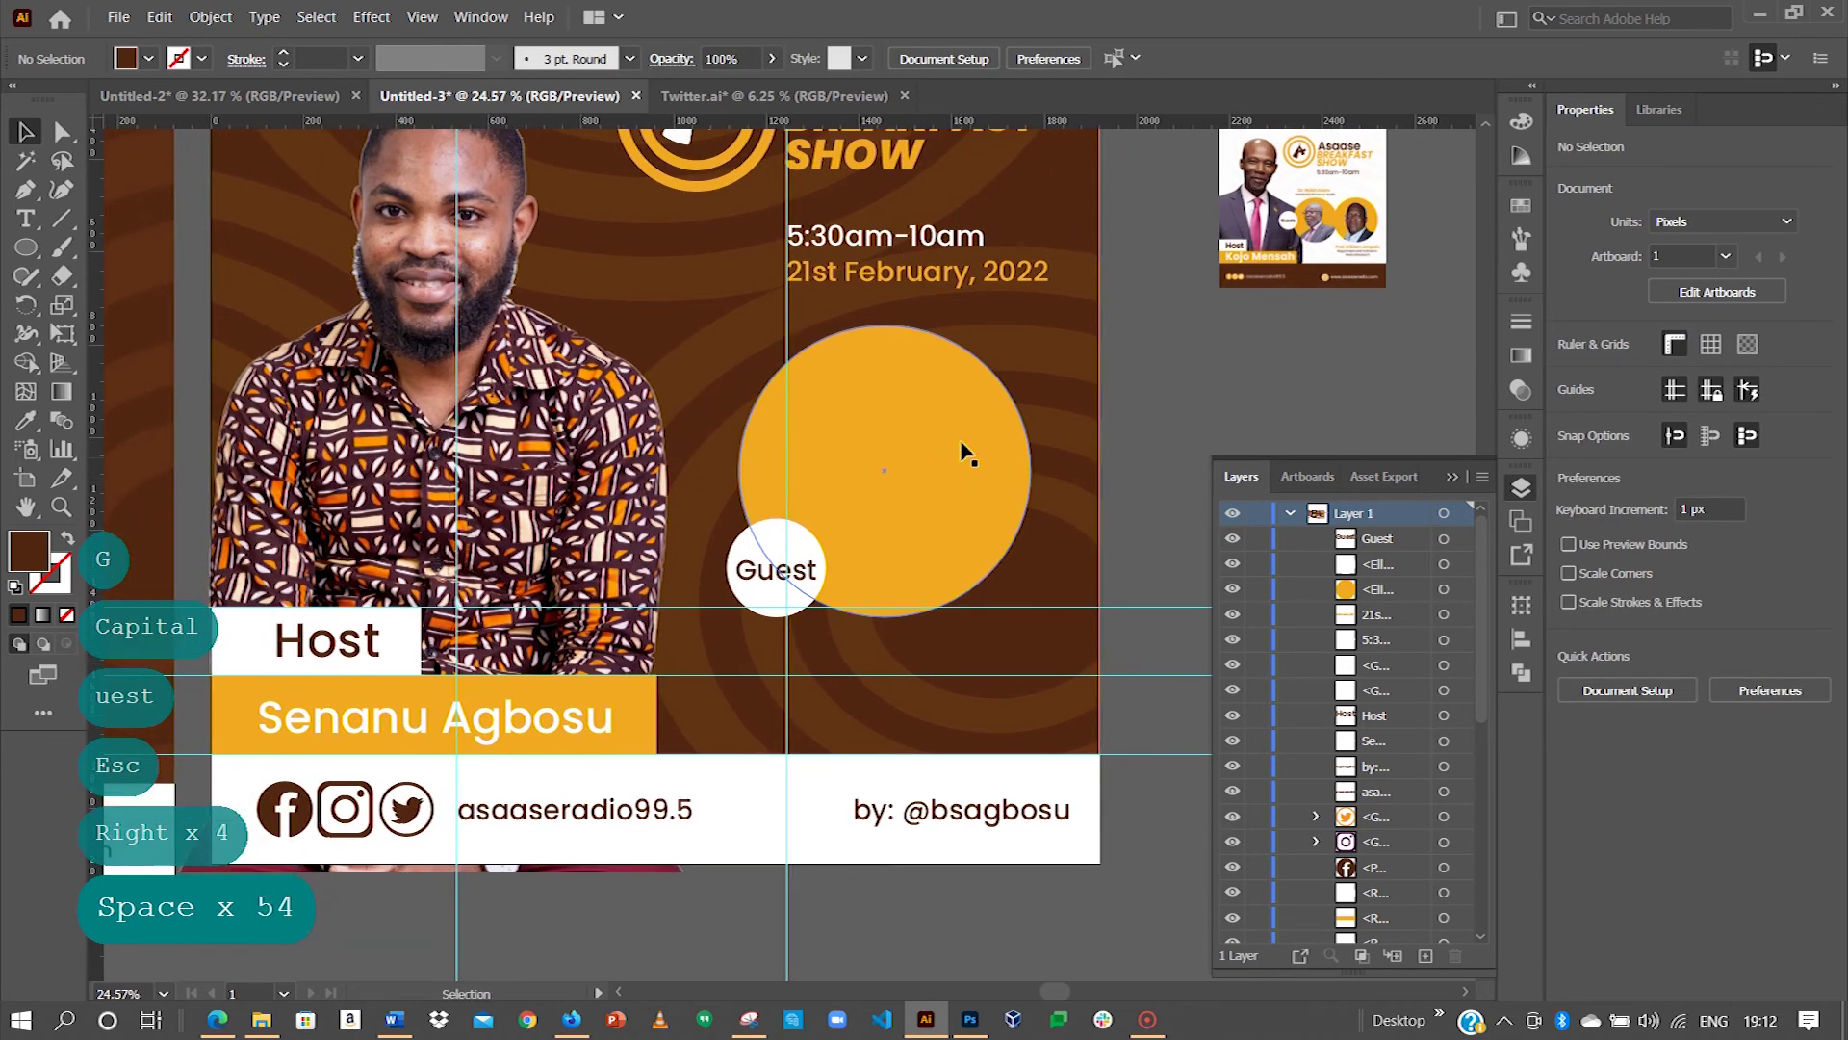
drag(948, 546, 842, 597)
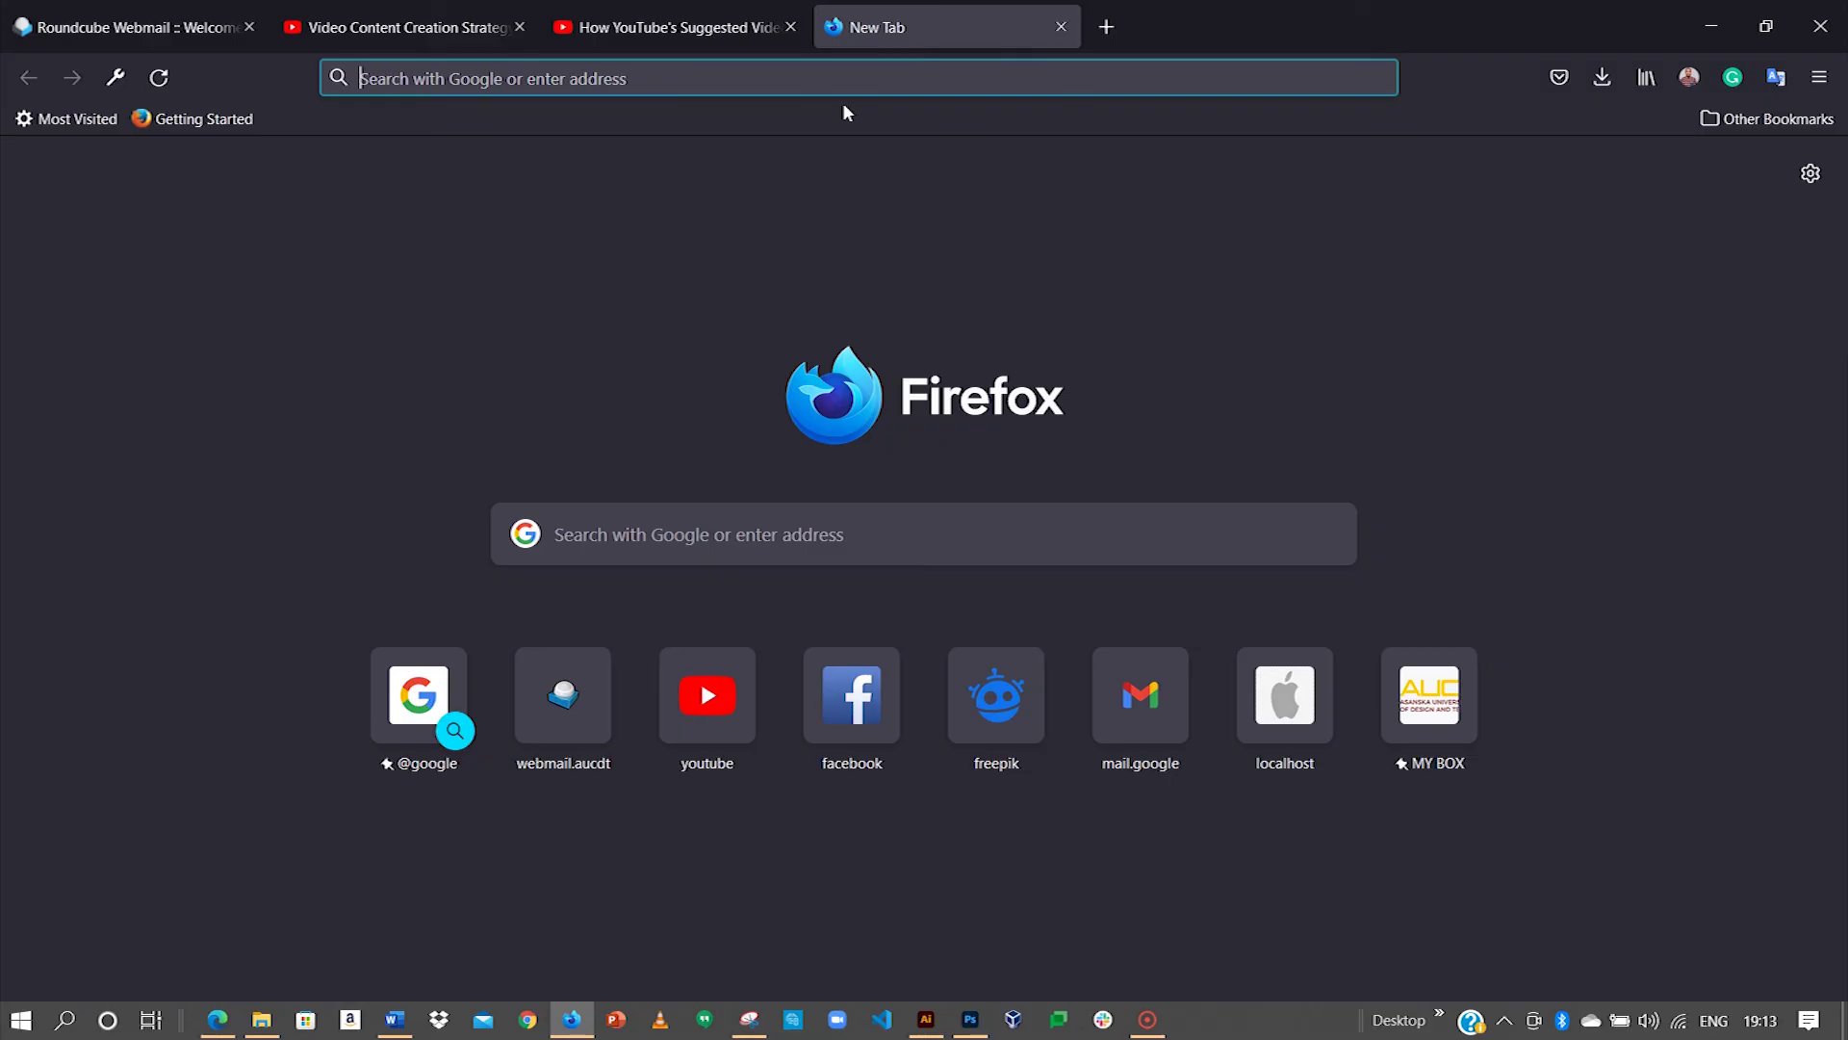
Step: Search Google for the guest's name and browse the image results
text(h nor)
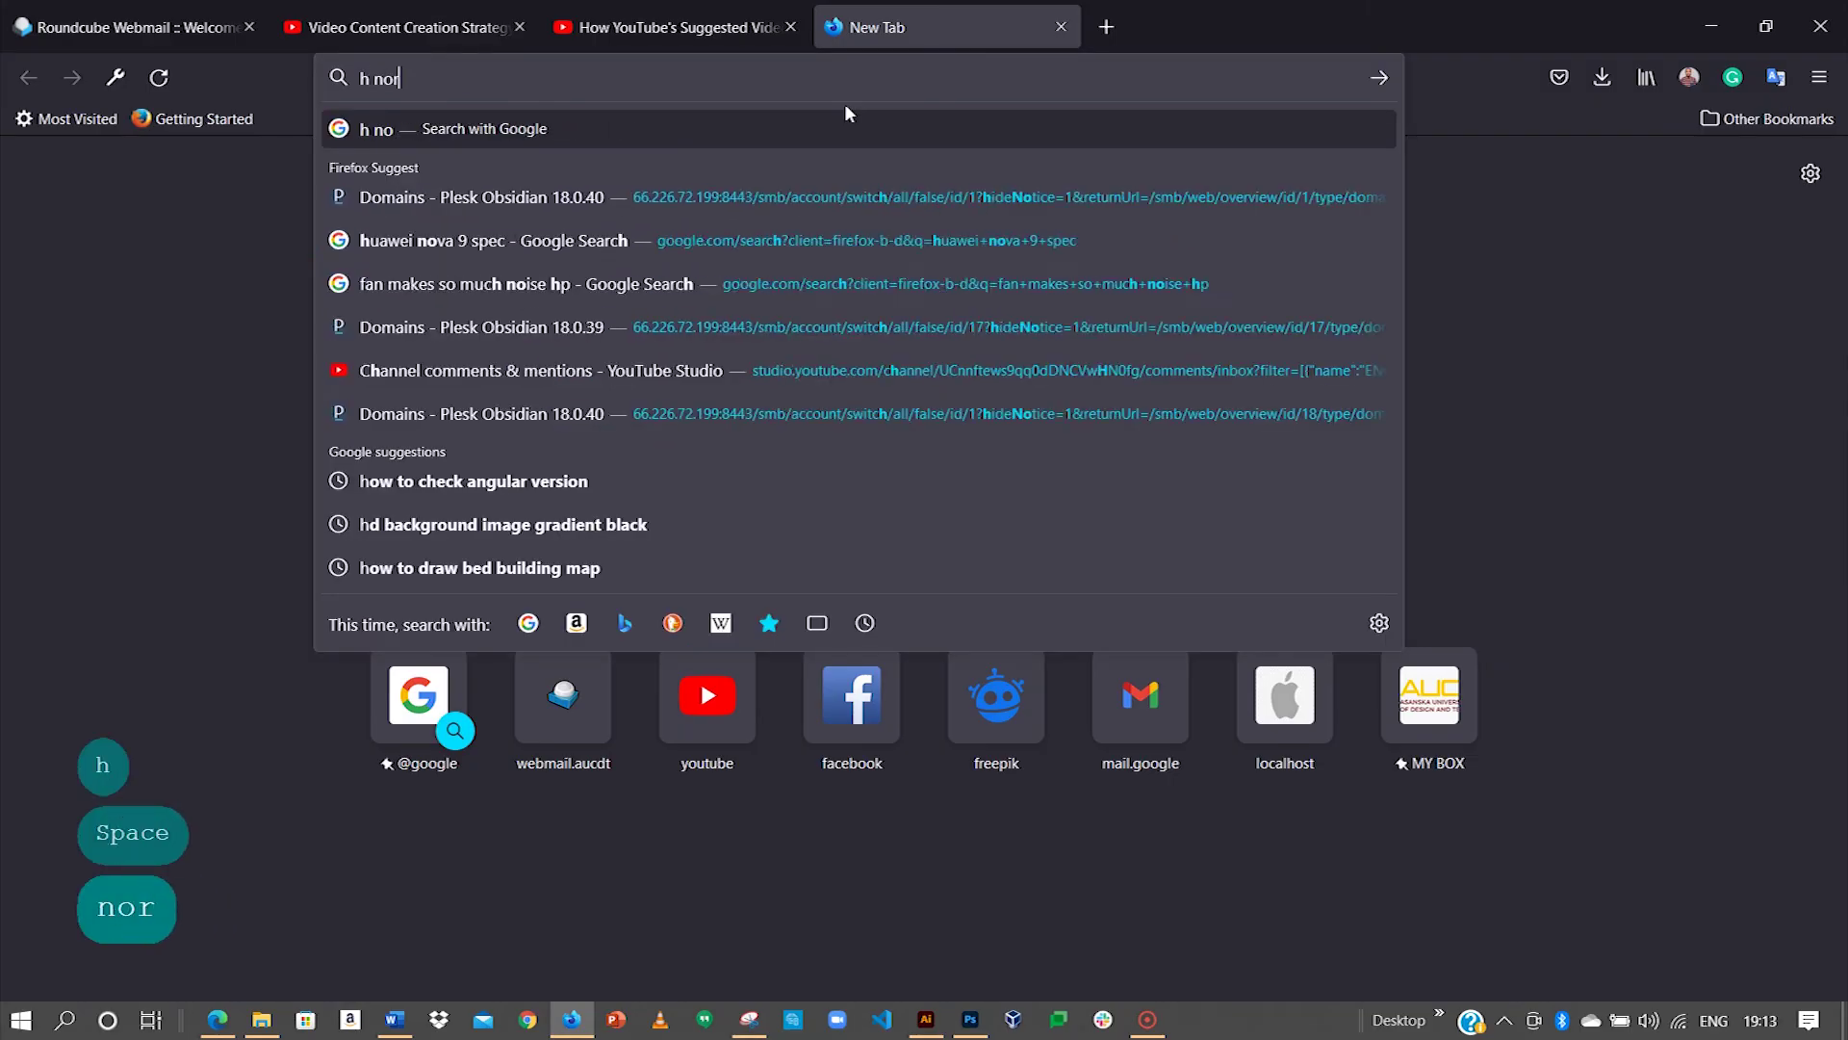
text(ty)
key(BackSpace)
text(ey)
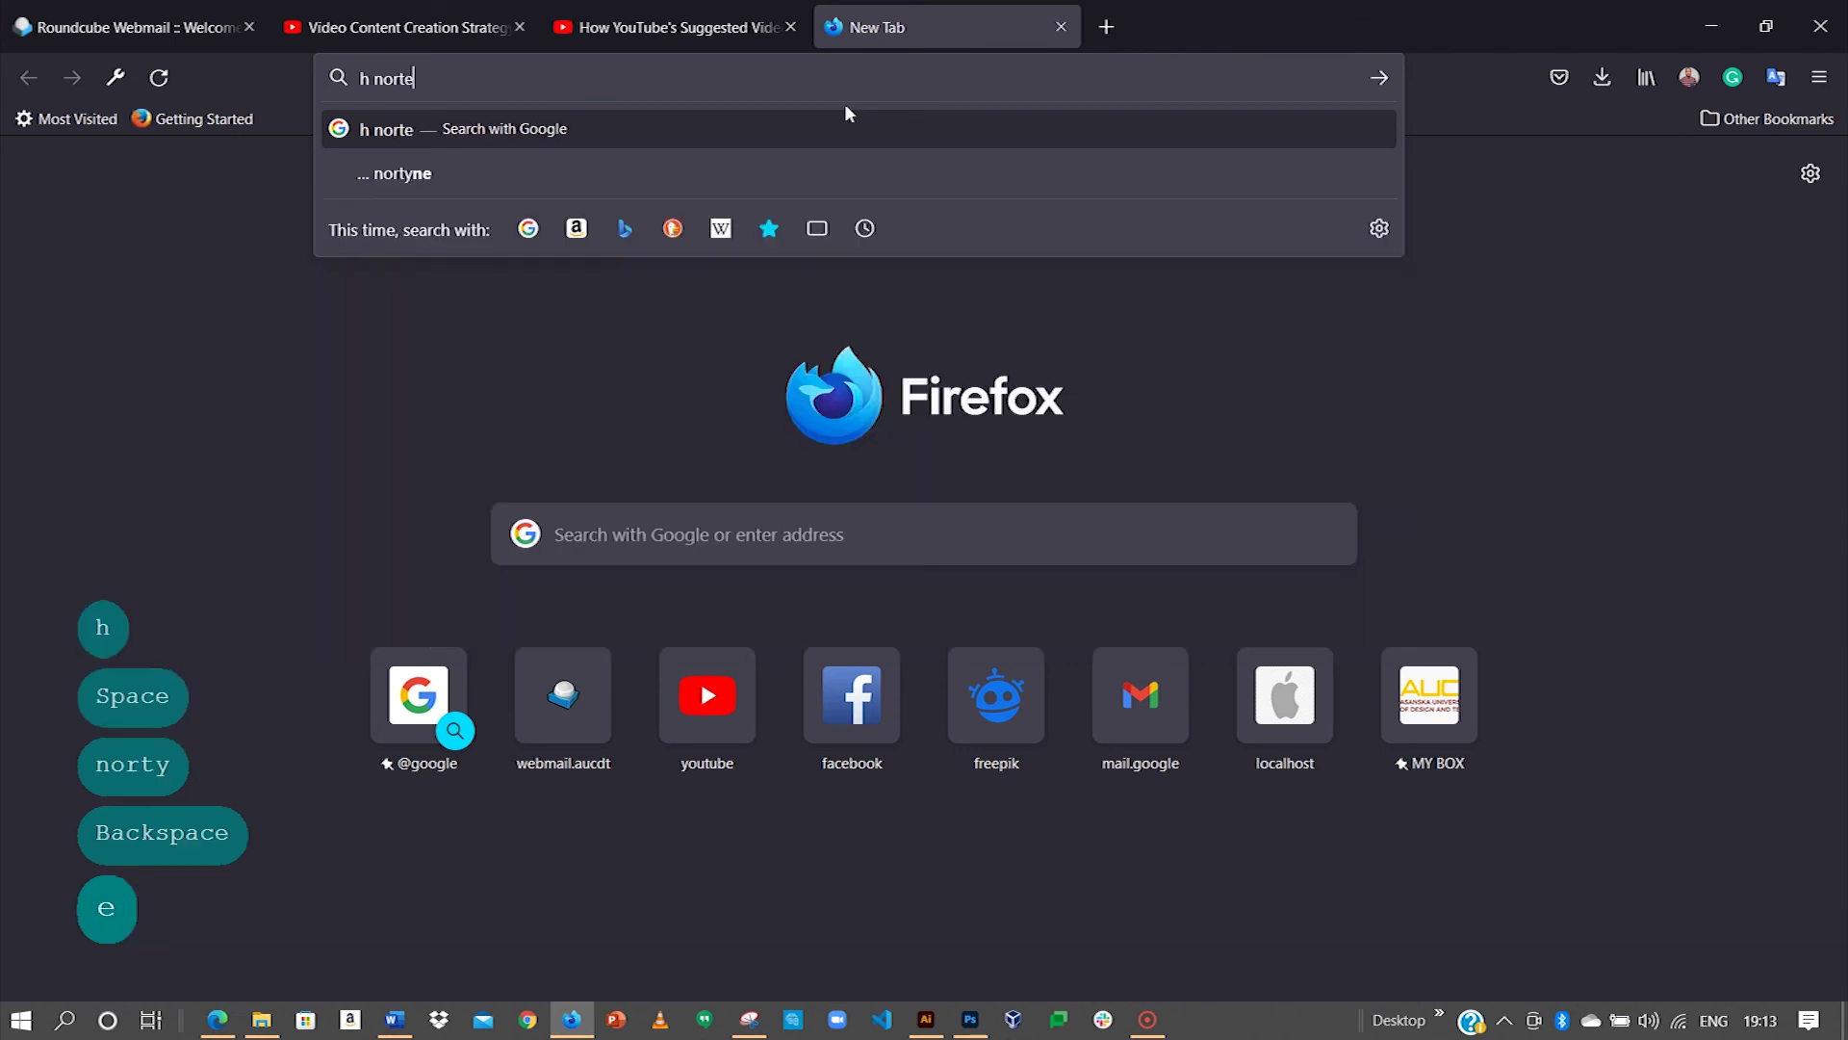
key(Return)
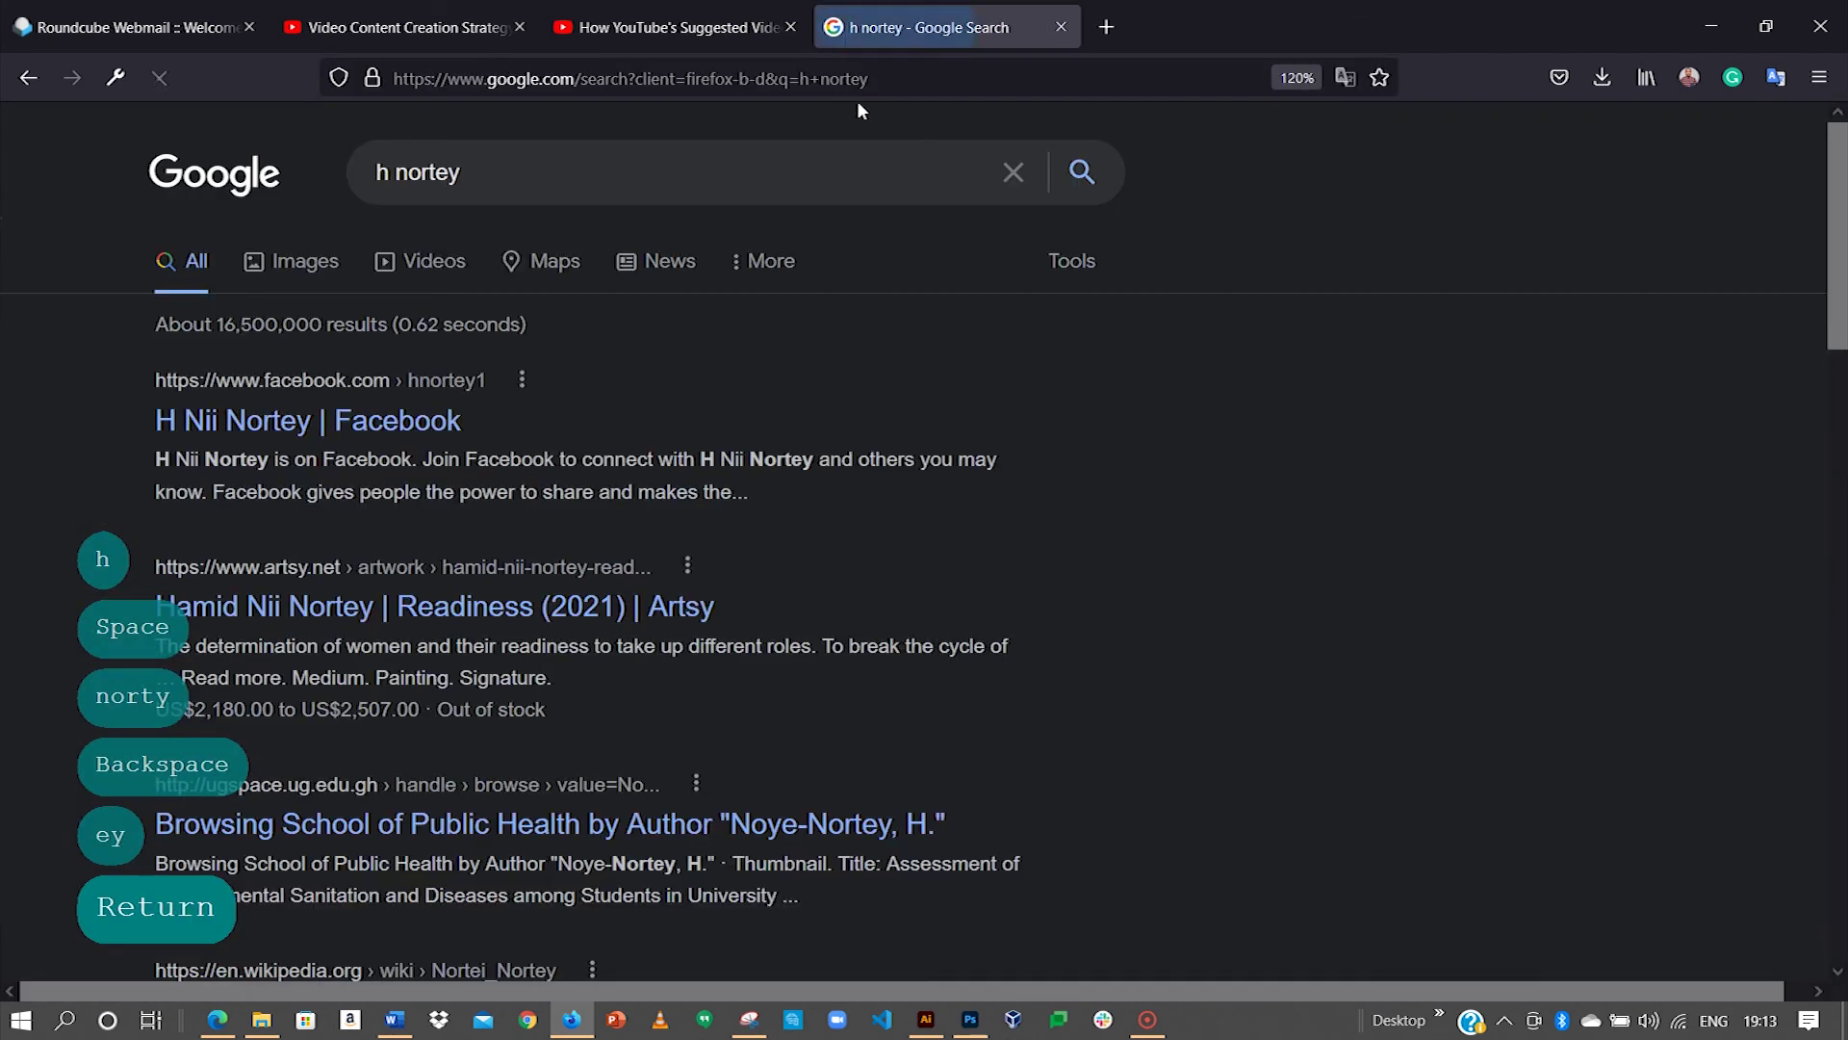
click(321, 273)
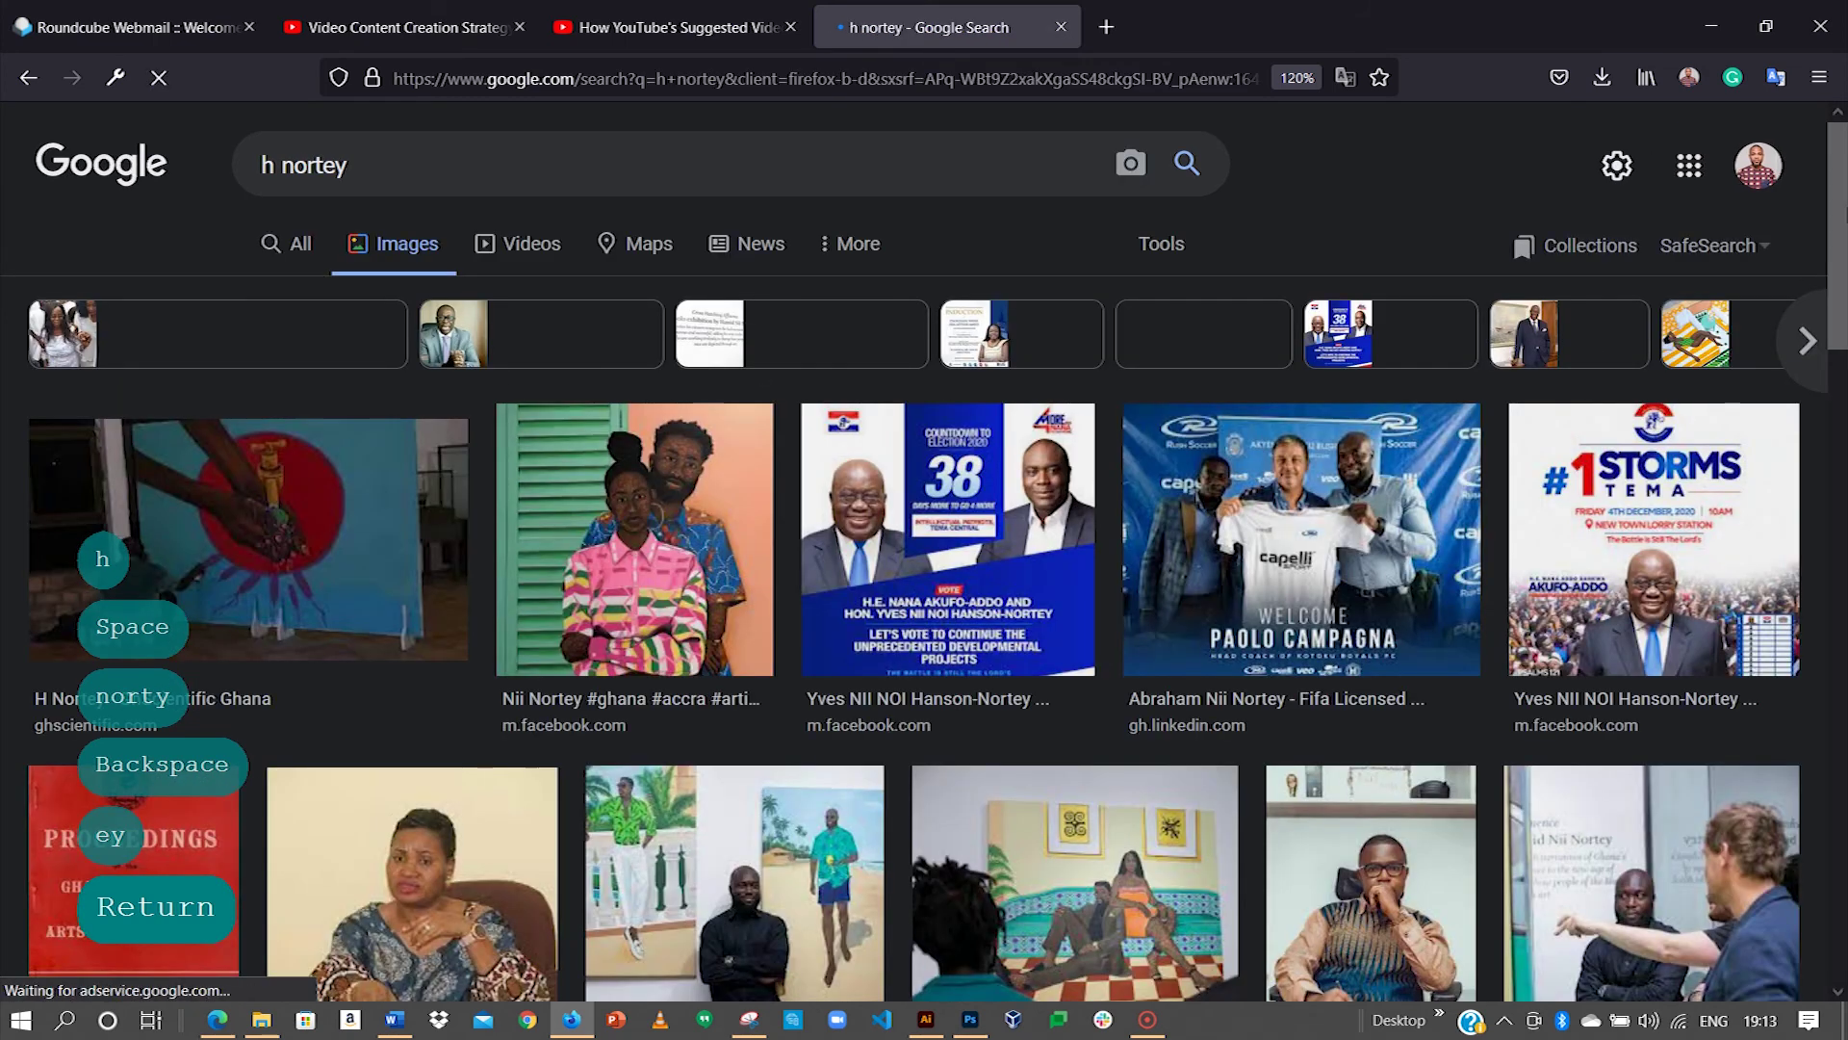
mouse_move(1836, 241)
mouse_down()
mouse_move(1840, 804)
mouse_move(1838, 300)
mouse_up()
drag(1834, 298, 1834, 458)
Step: Copy the photo of the guest standing between two paintings and return to Illustrator
click(732, 308)
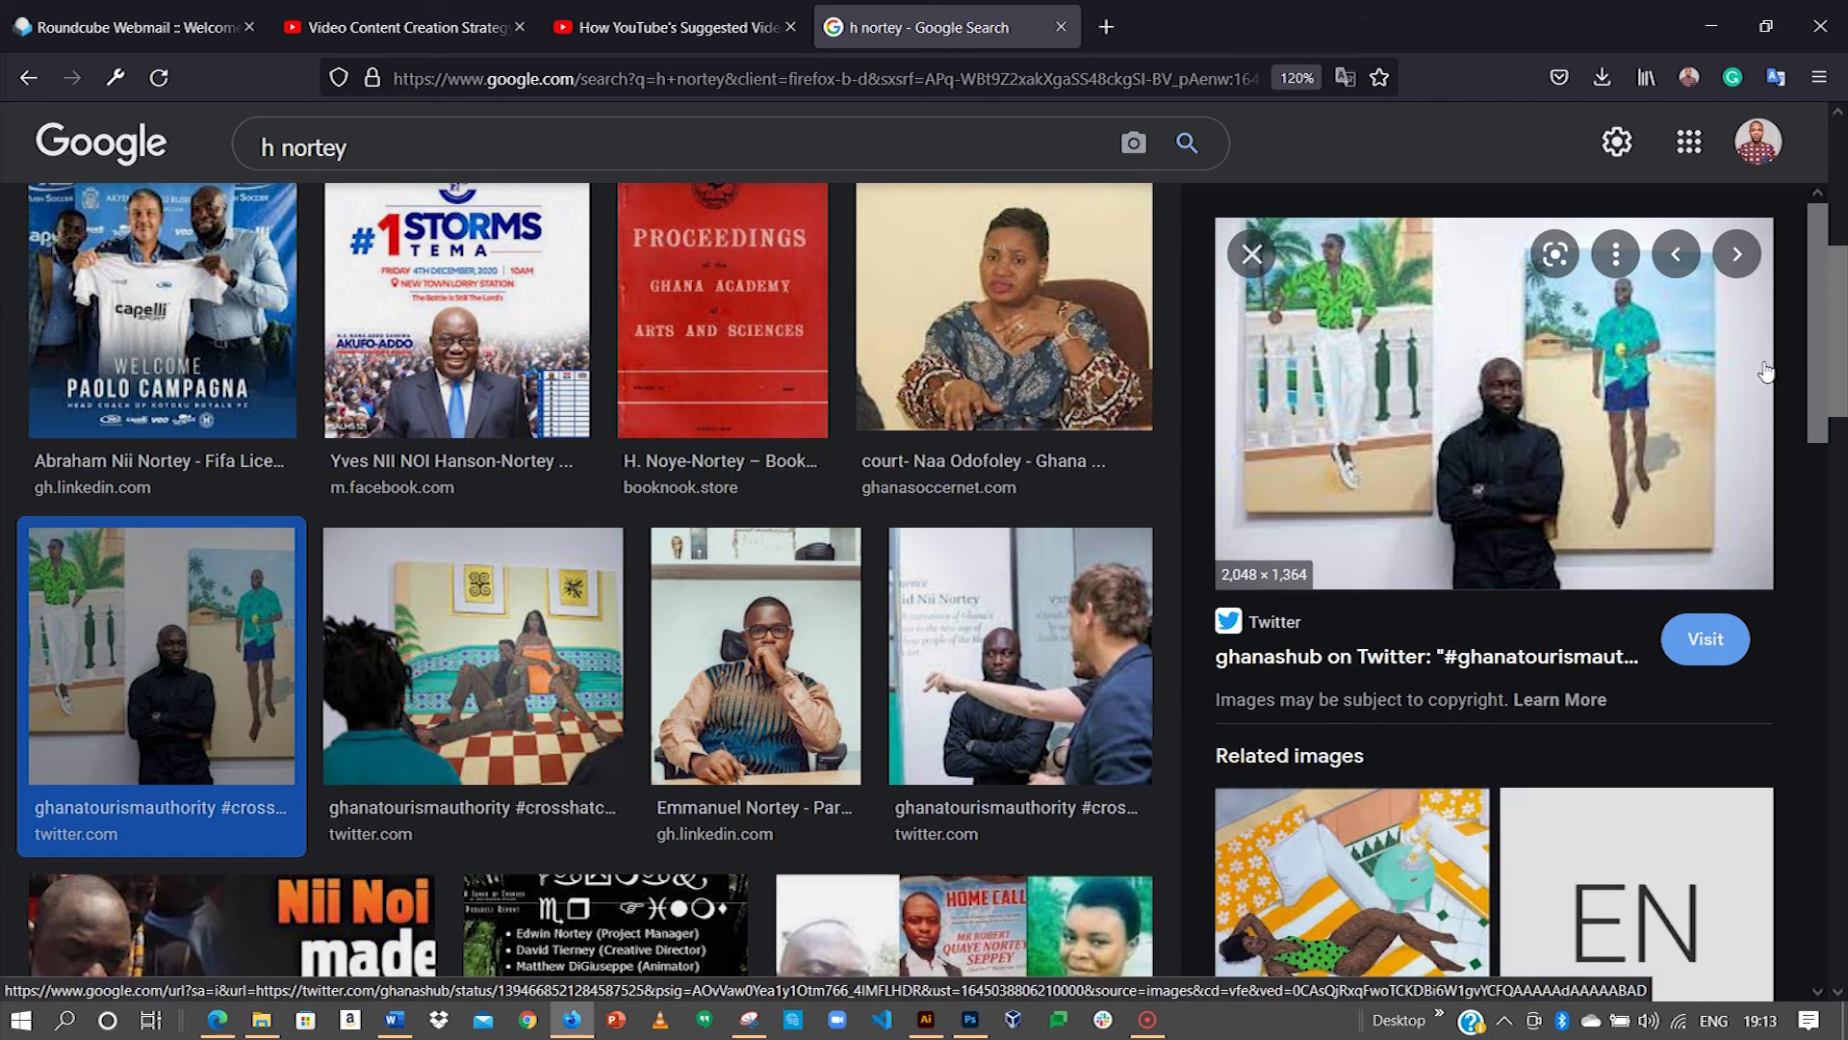
mouse_move(1811, 320)
mouse_down()
mouse_move(1829, 652)
mouse_move(1819, 298)
mouse_up()
right_click(1514, 422)
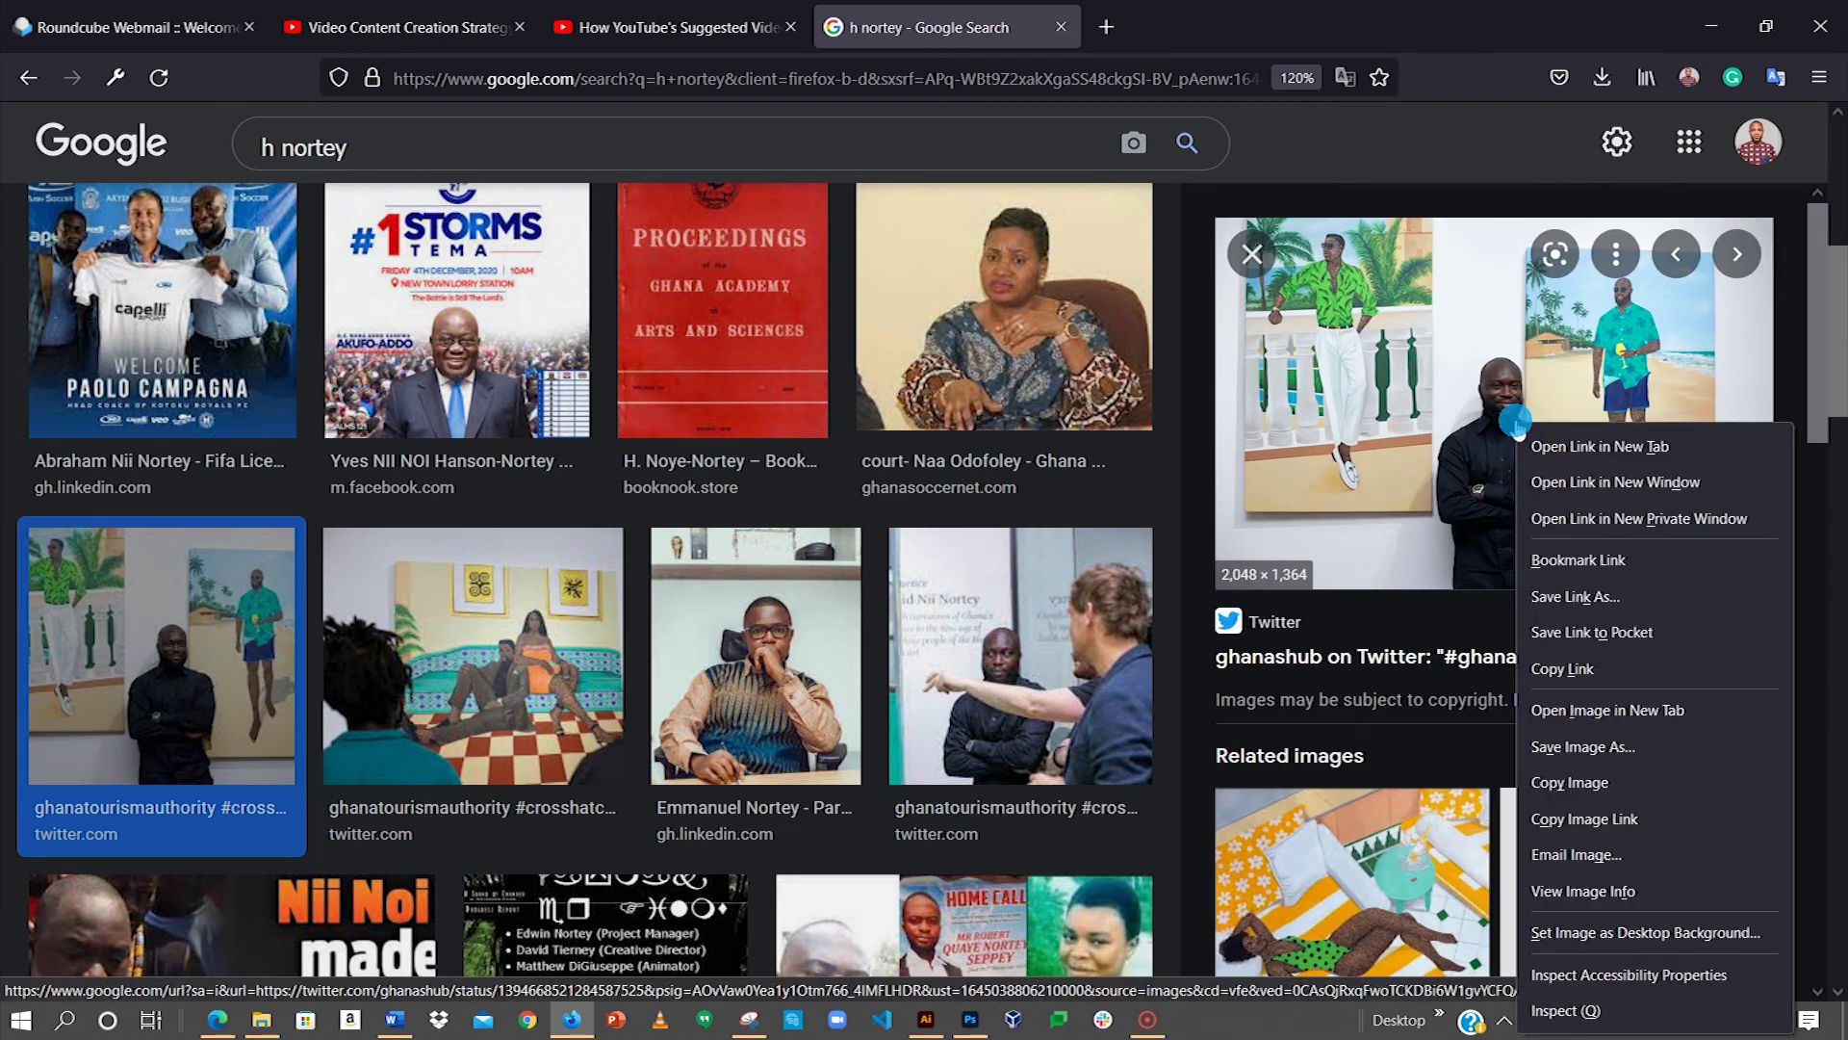
click(1579, 781)
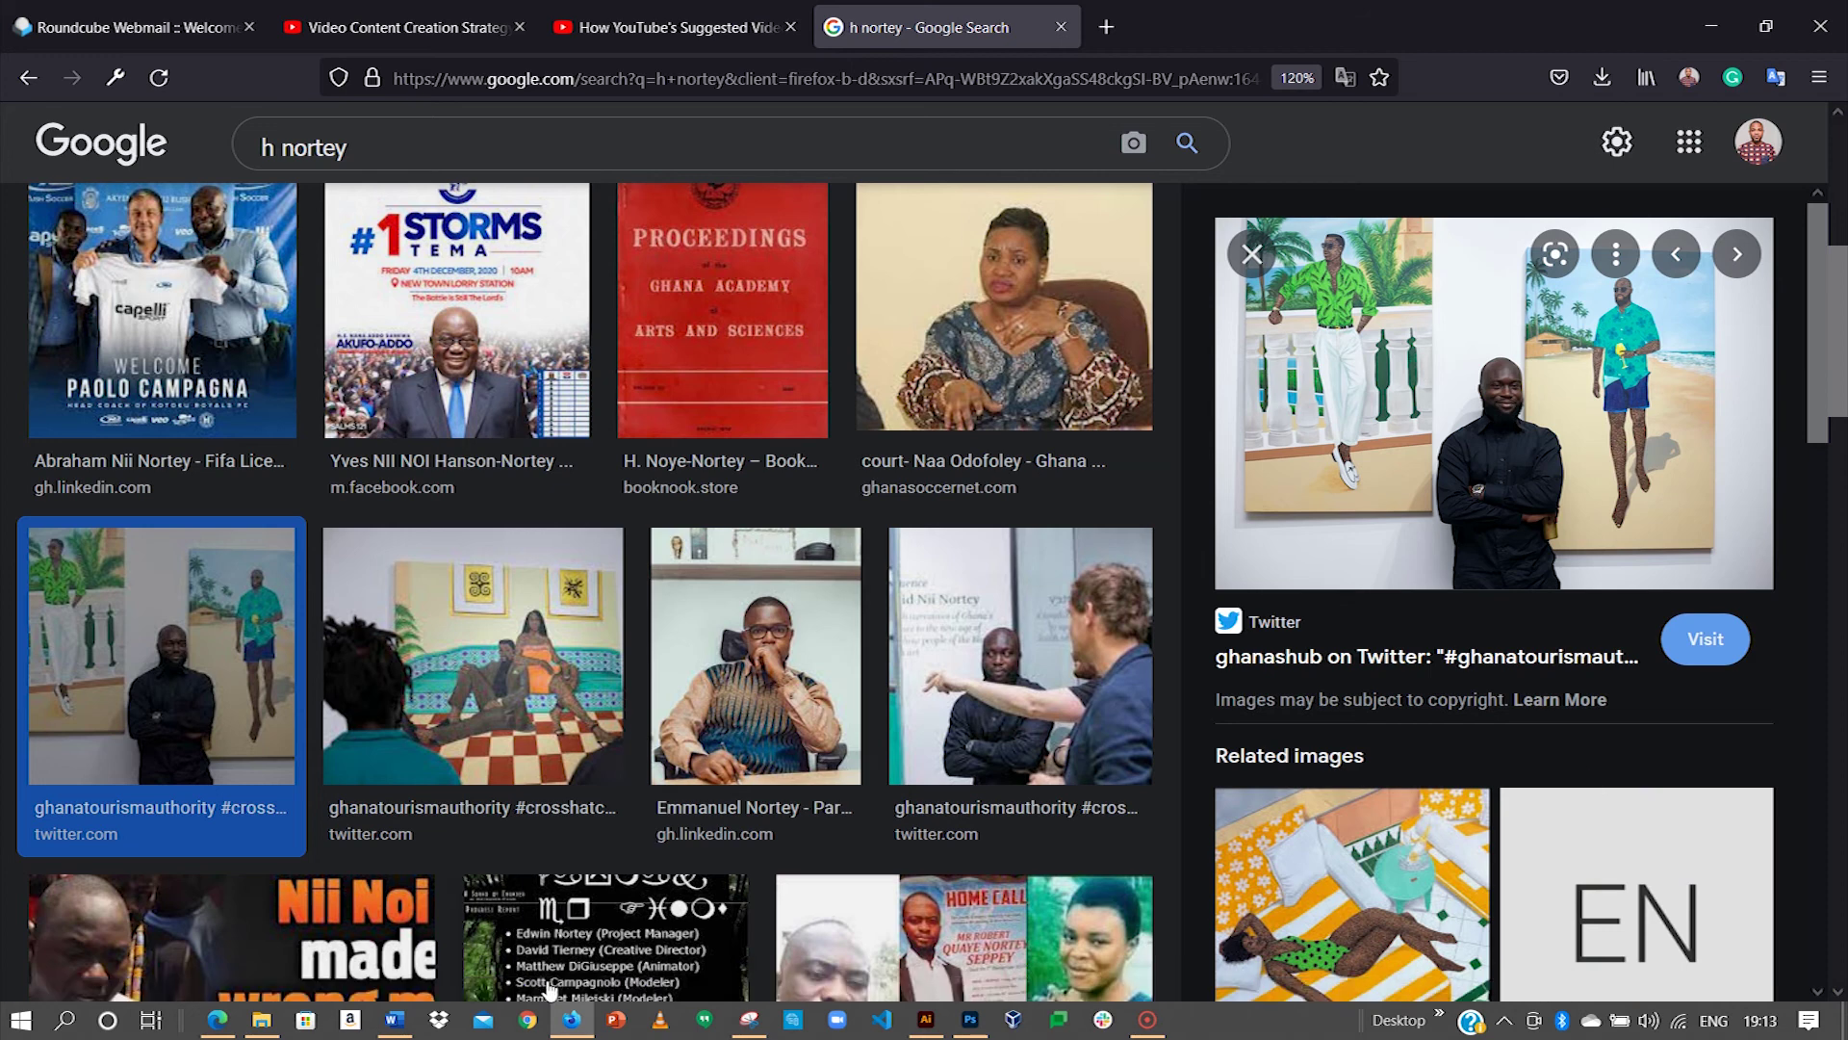
click(926, 1018)
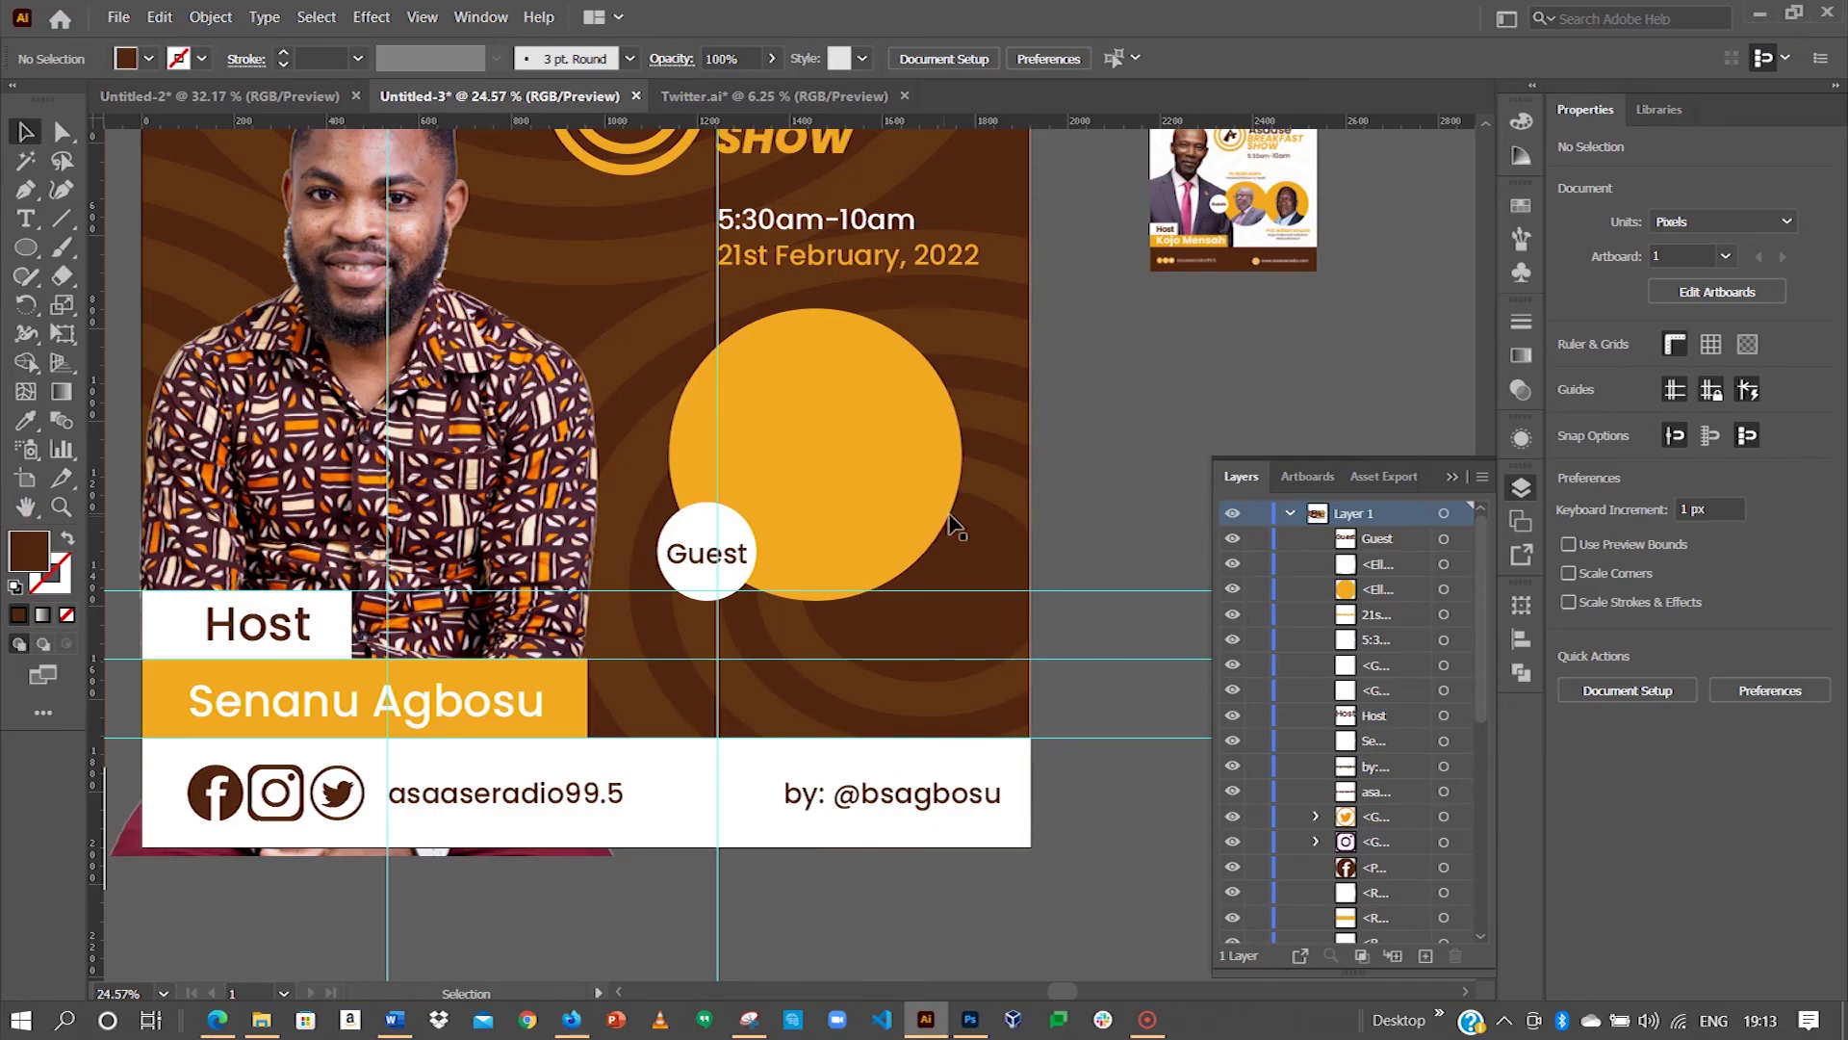
Step: Paste the guest photo into the flyer and move it clear of the orange circle
key(ctrl+v)
drag(948, 441, 1097, 379)
click(763, 433)
key(a)
key(shift)
key(ctrl)
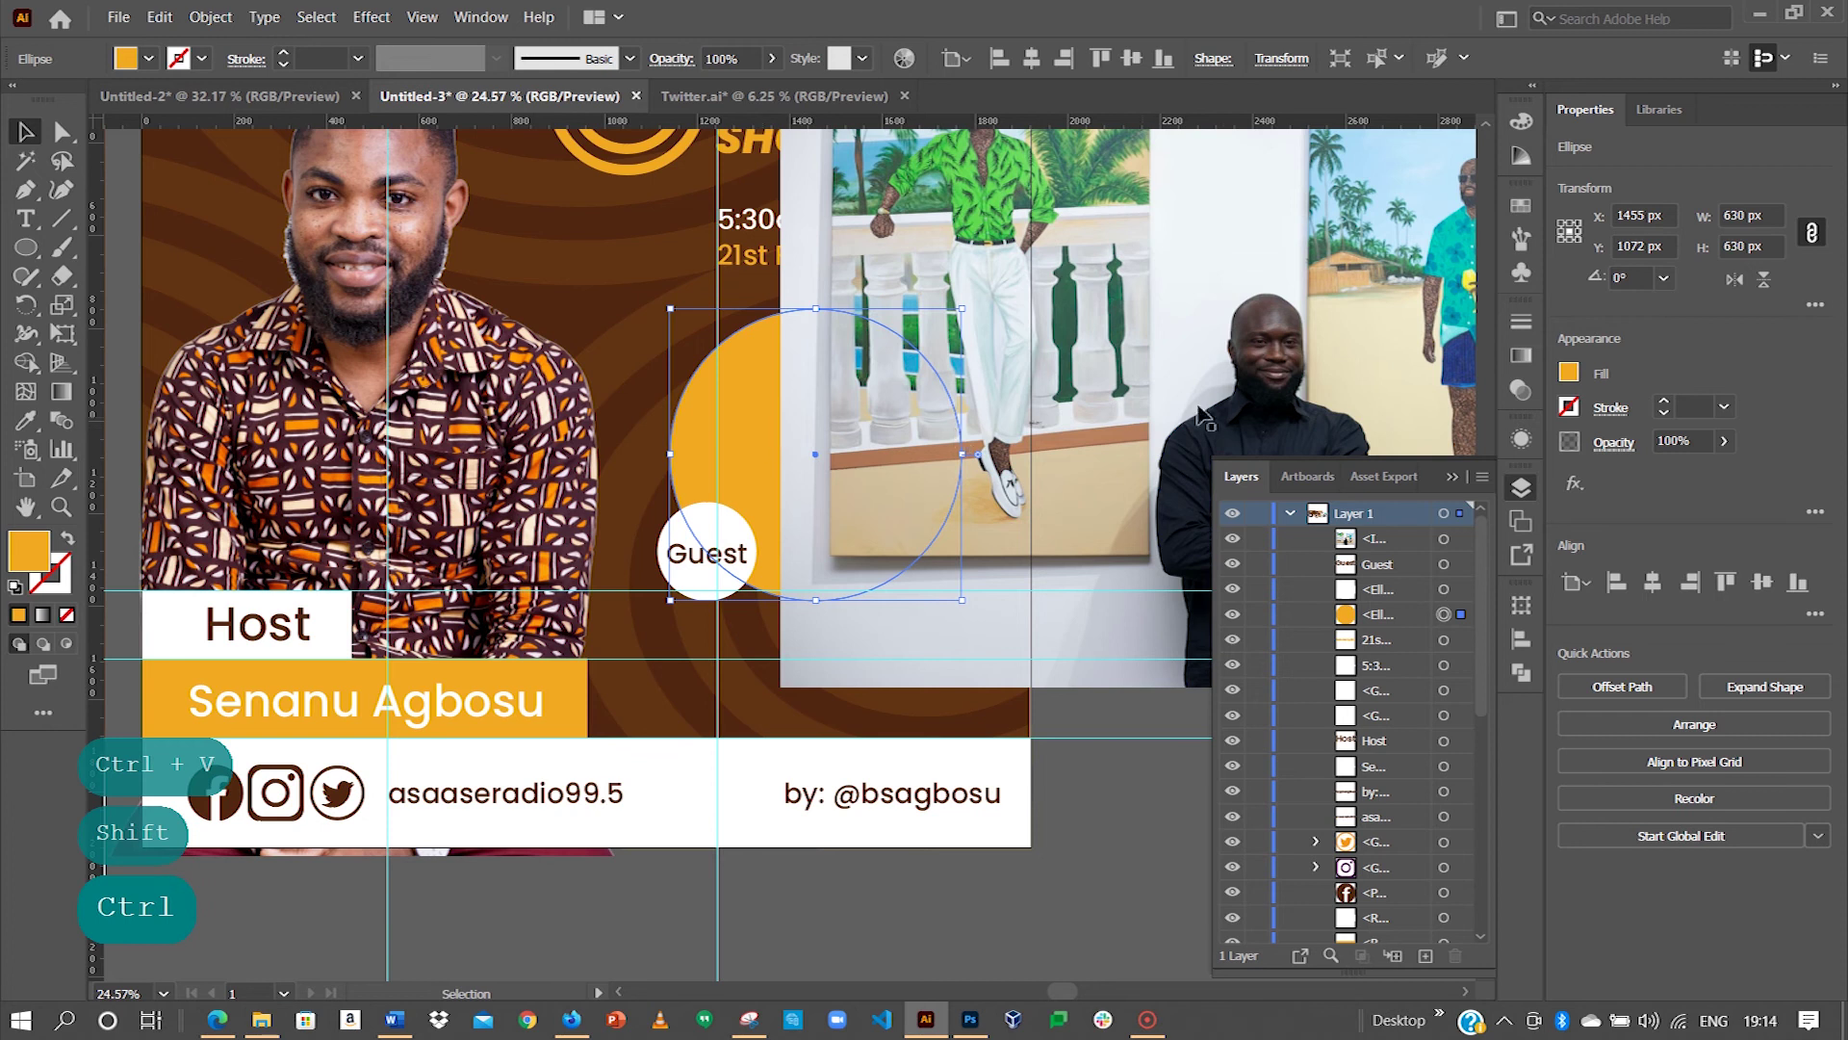
drag(1275, 370, 861, 385)
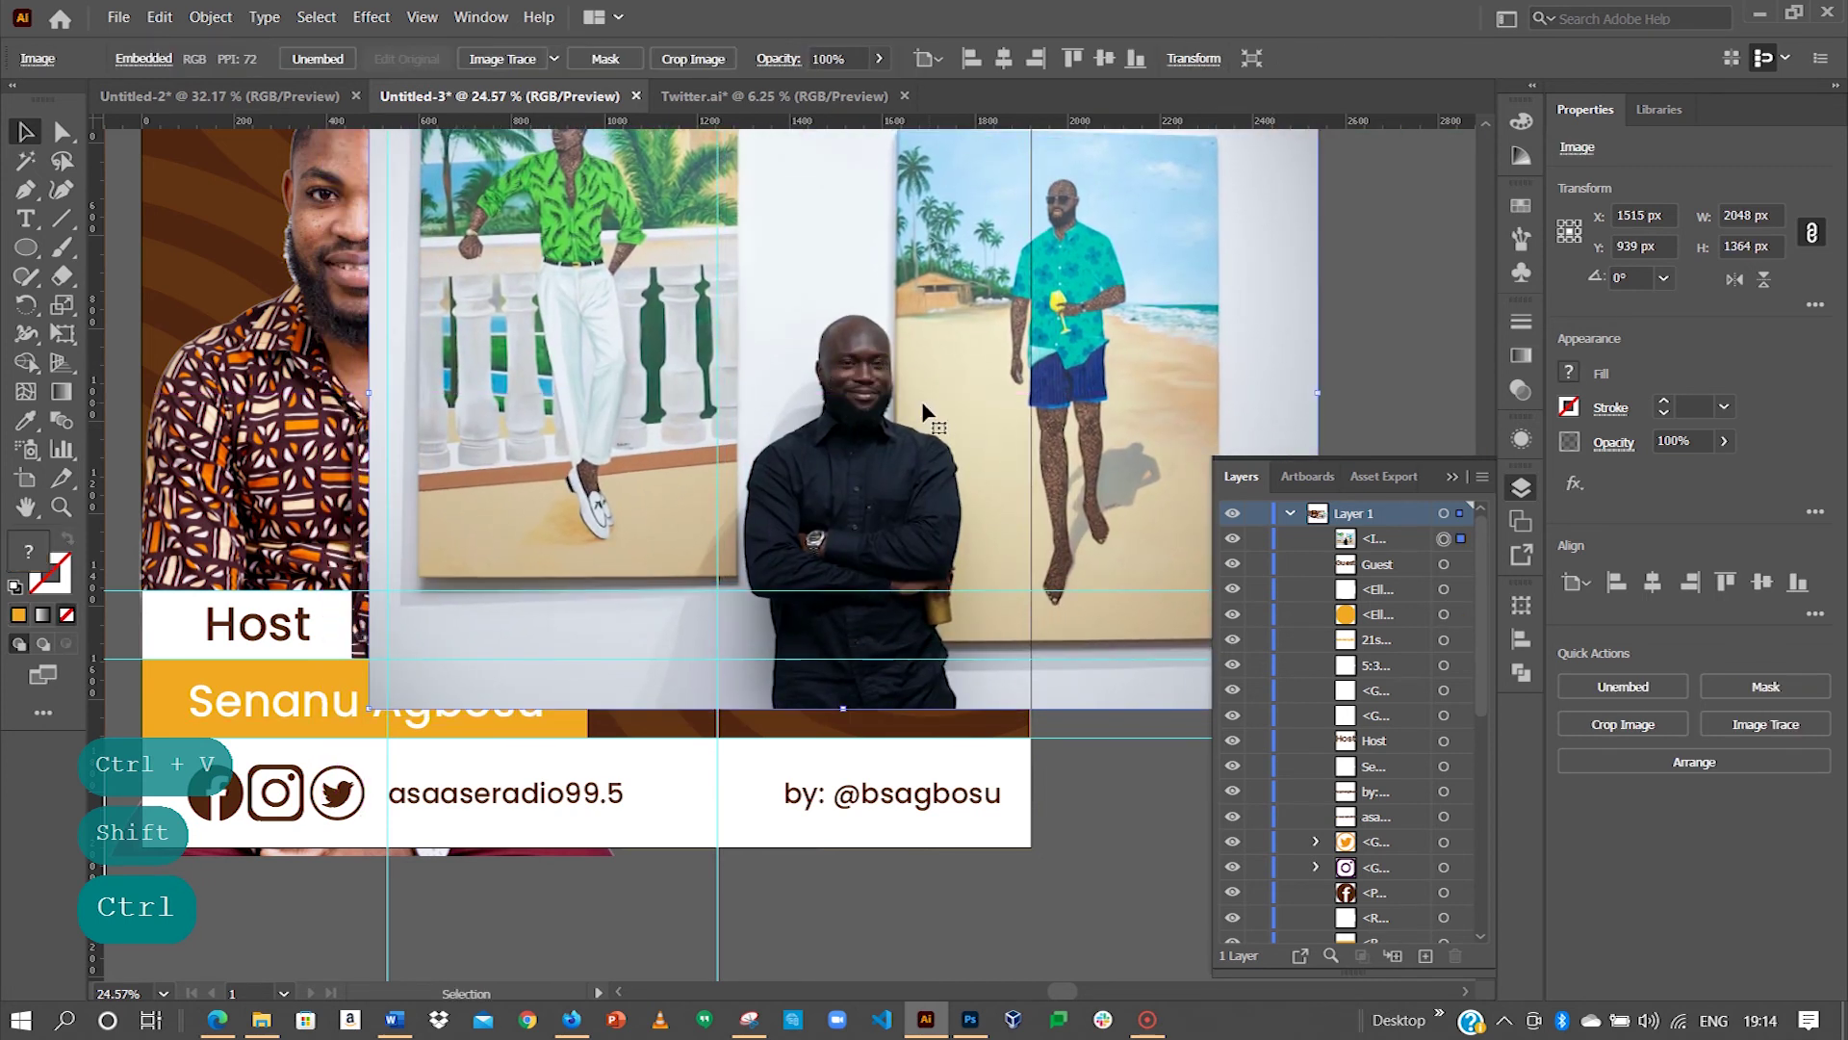
drag(861, 471, 1251, 447)
Step: Bring the orange circle to front, line the guest's face up behind it, and clip with Ctrl+7
click(709, 393)
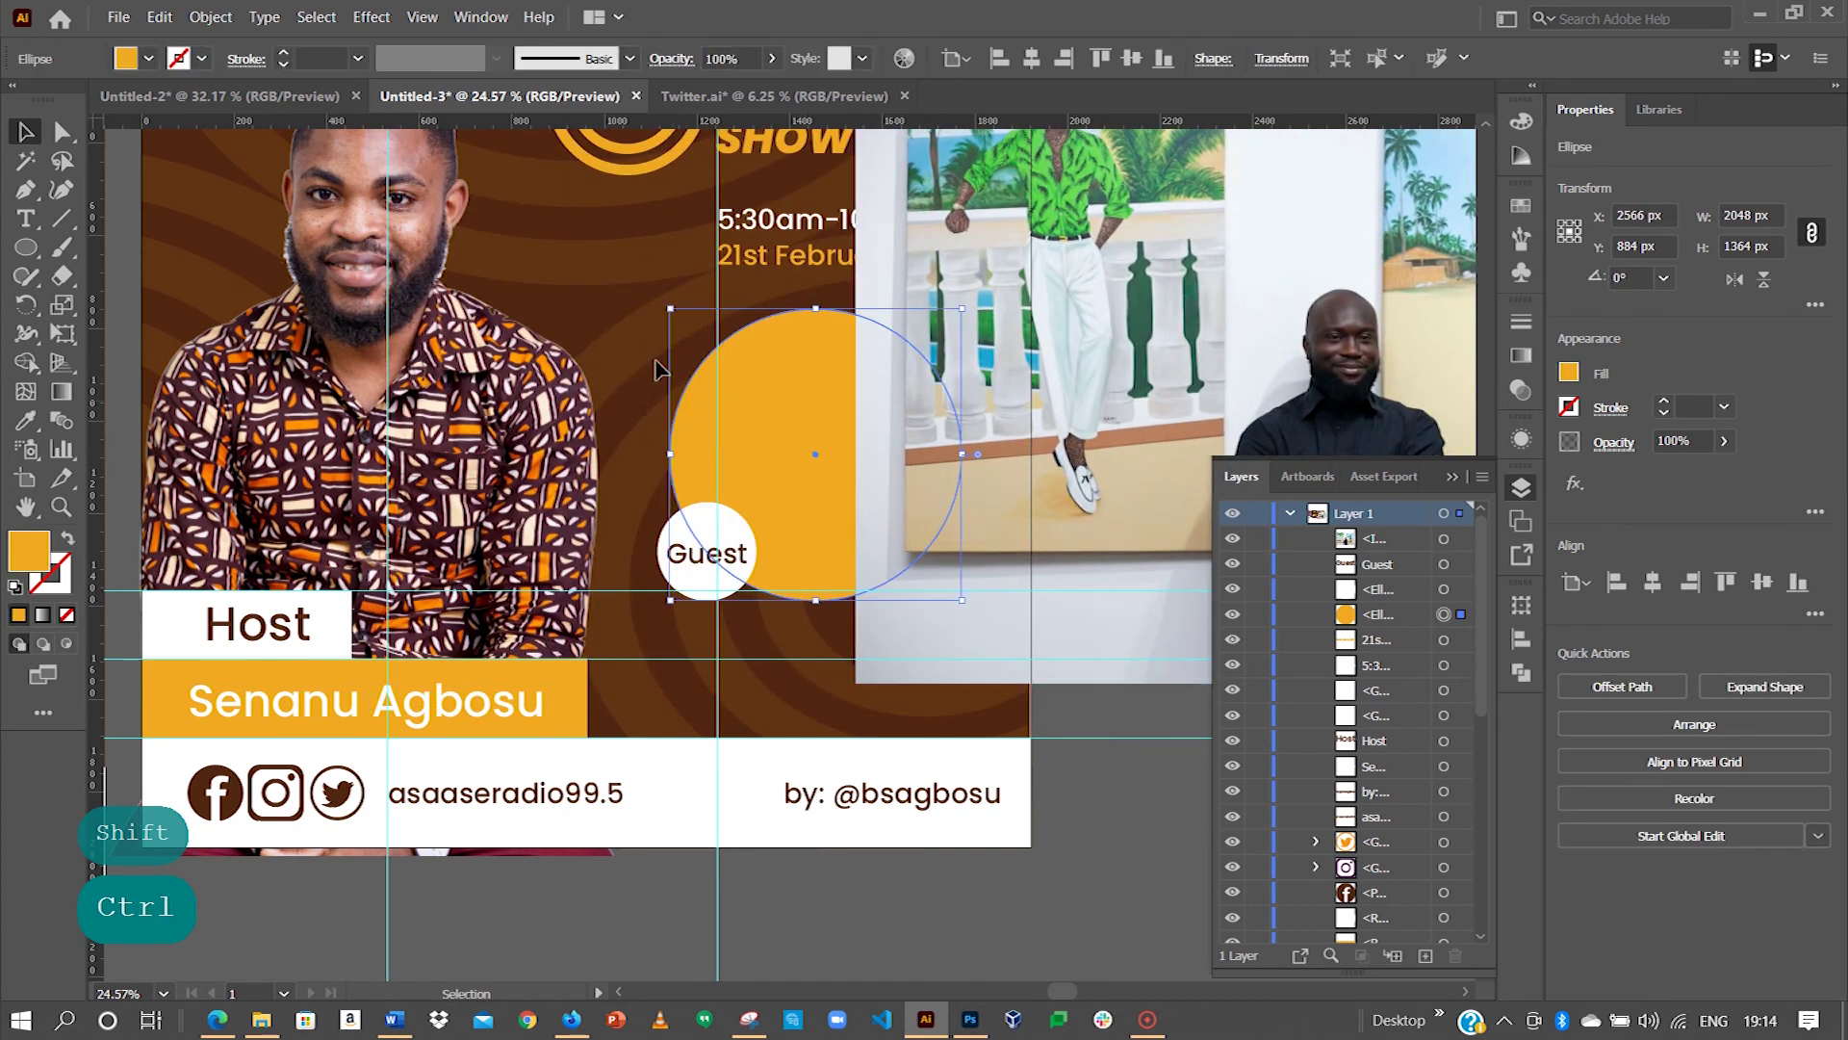
right_click(809, 465)
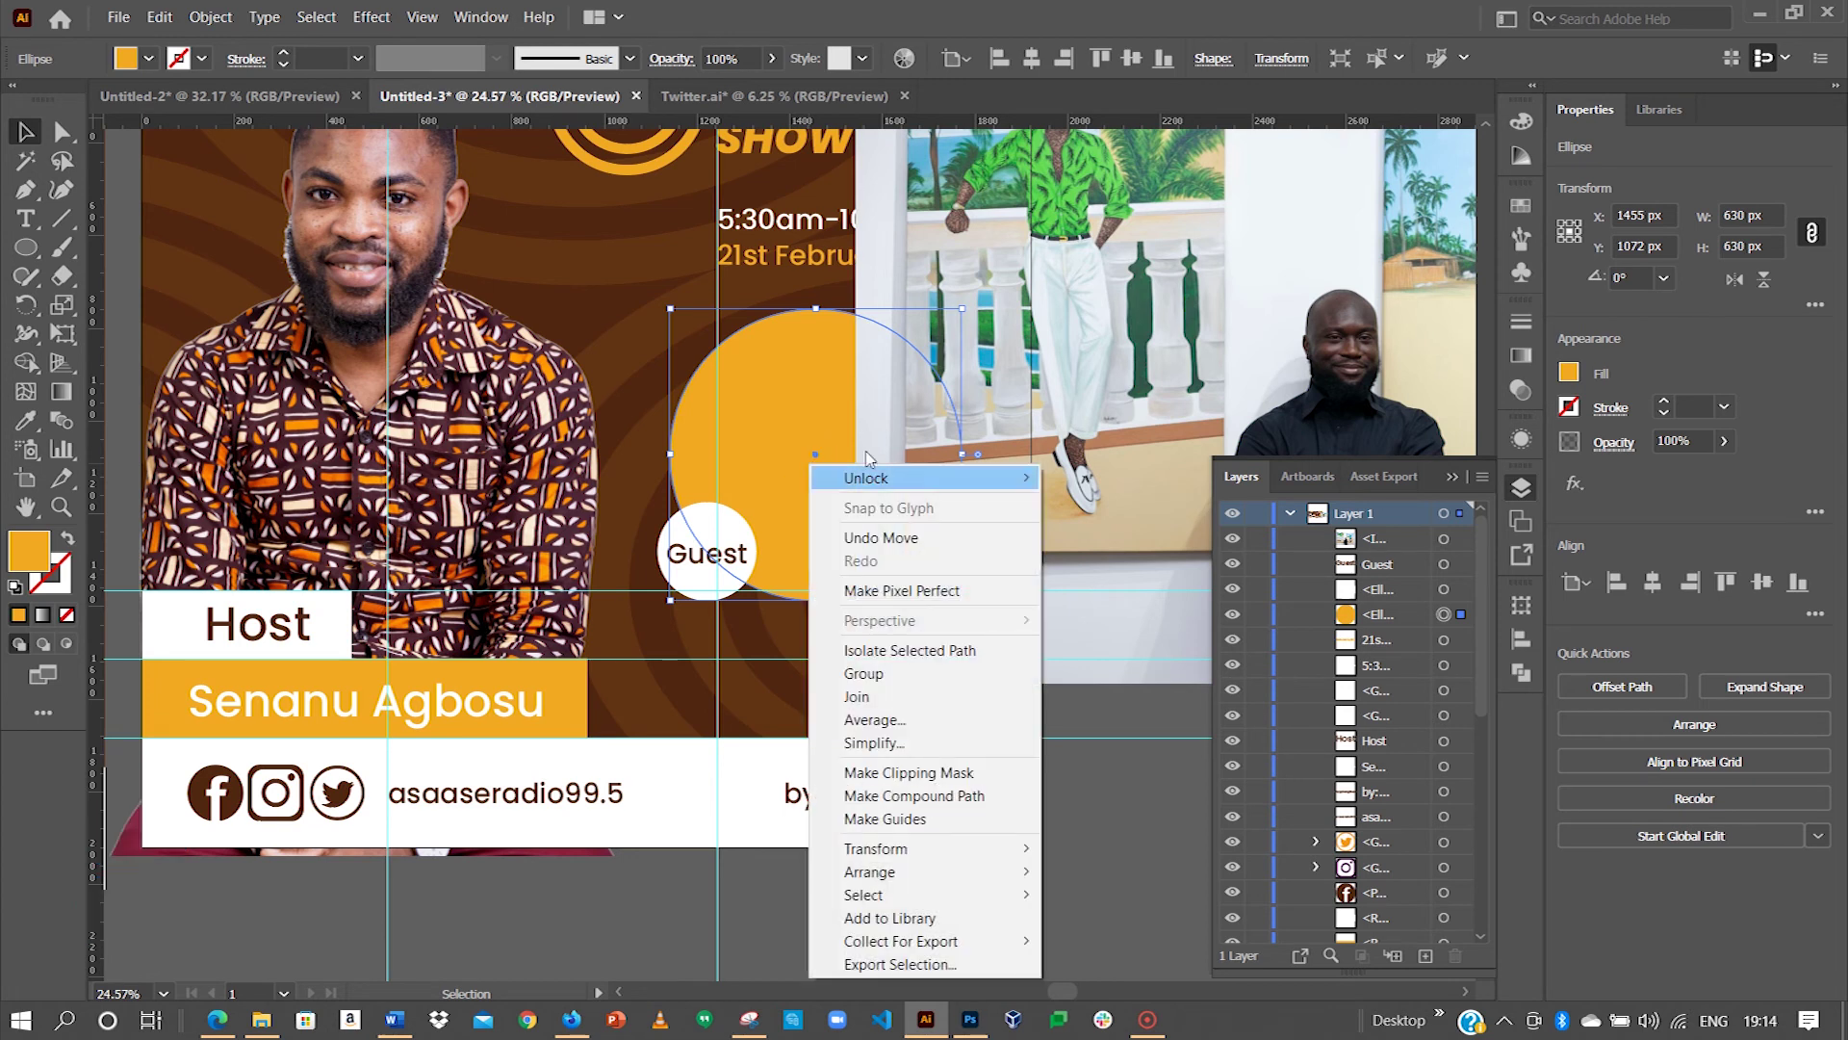
key(Escape)
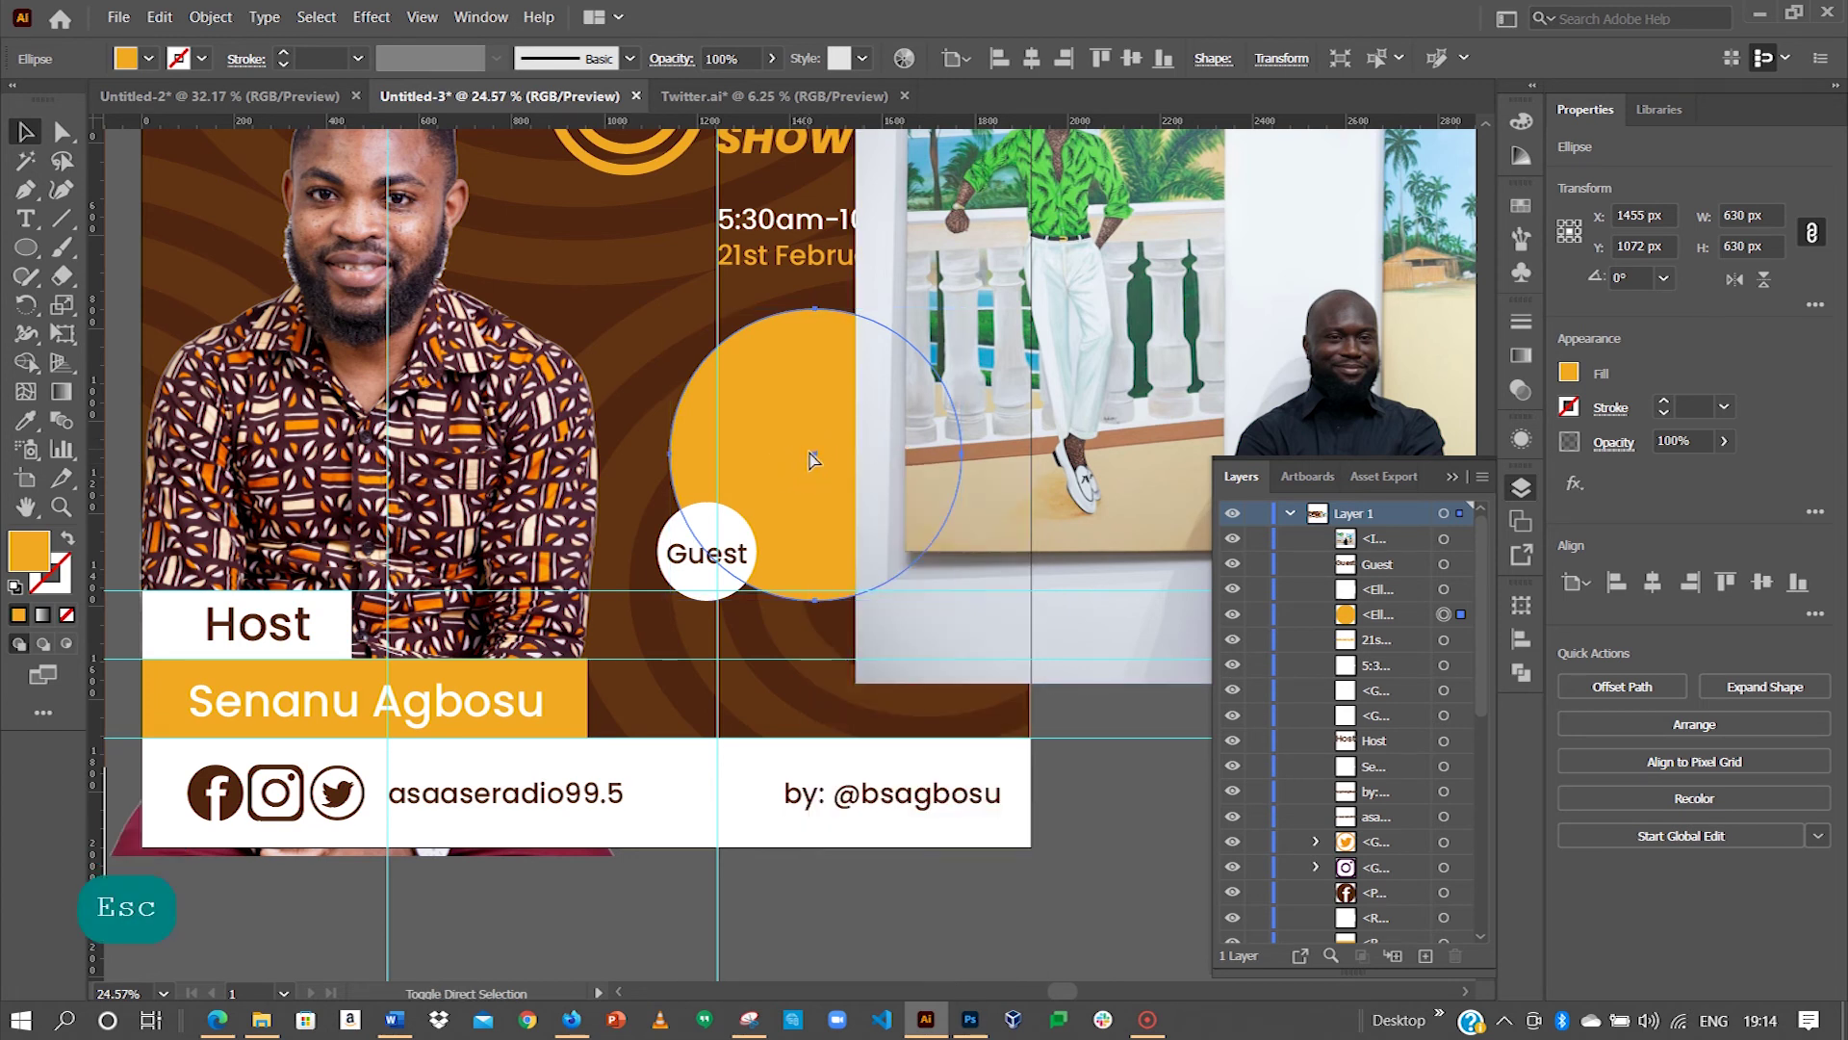
key(ctrl+shift+bracketright)
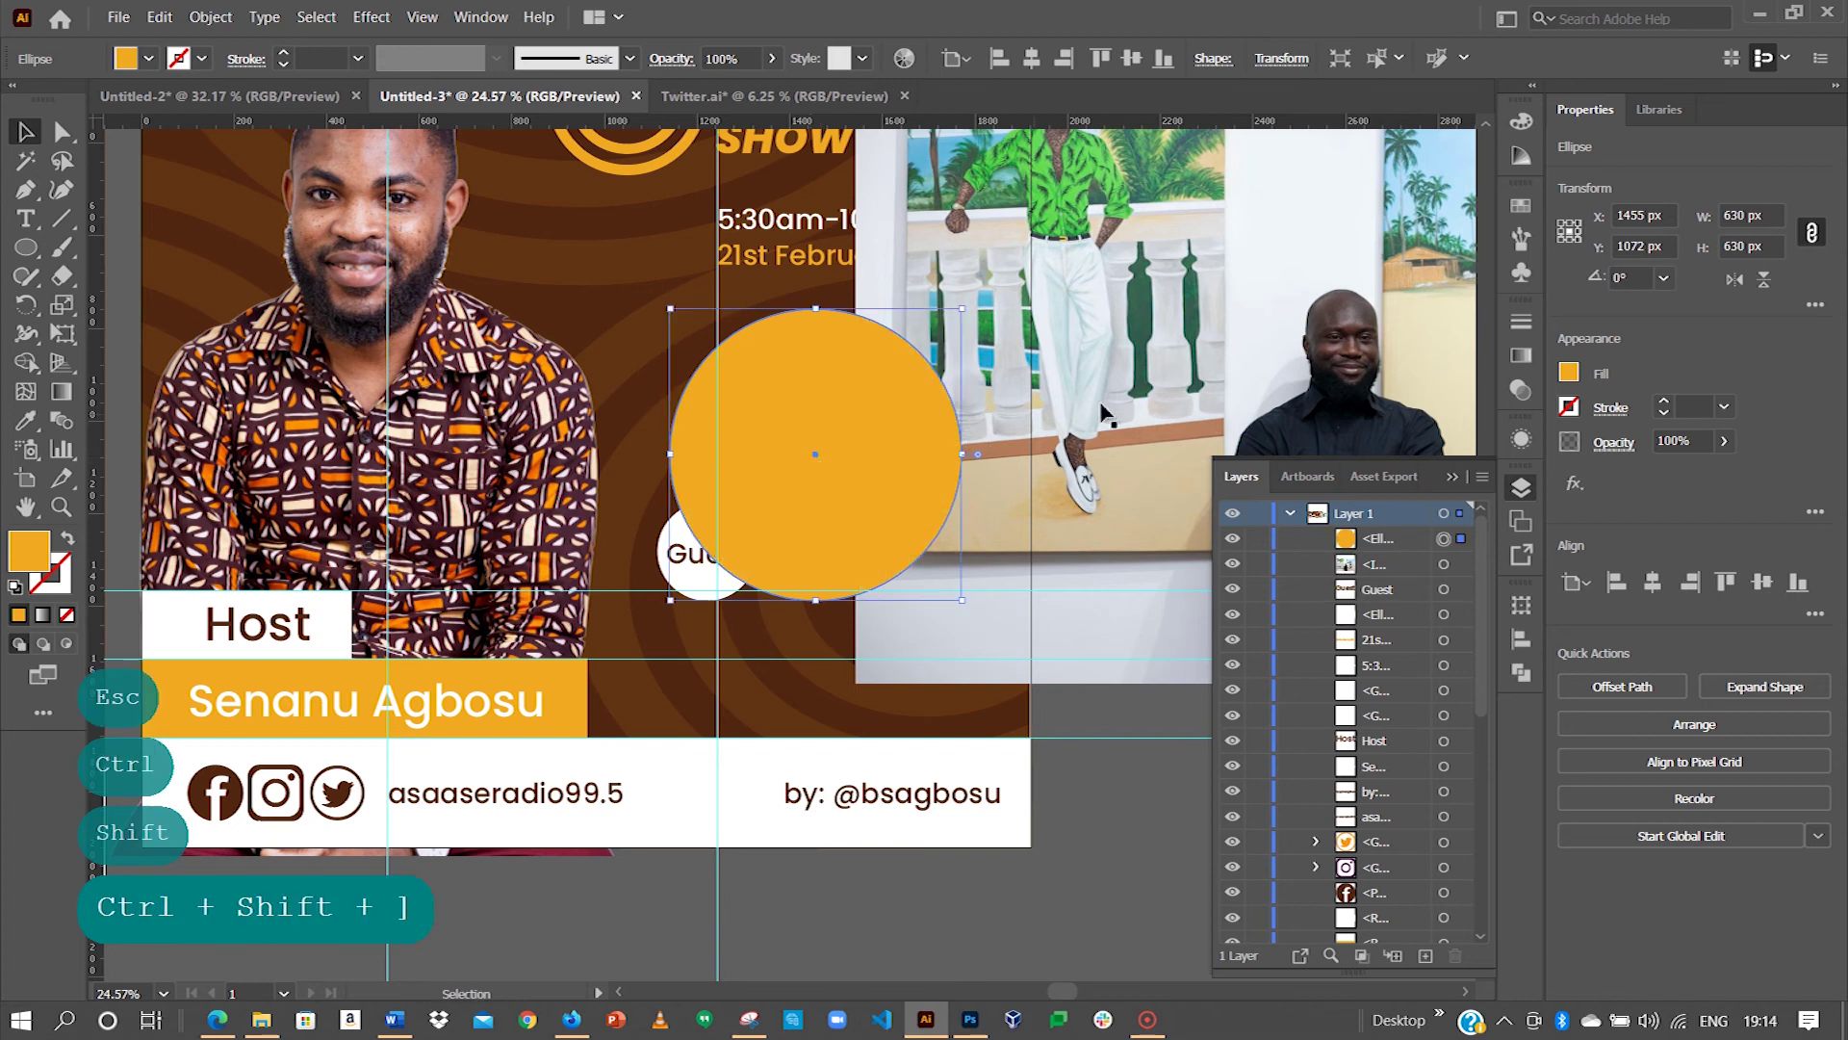
click(1059, 327)
drag(1059, 327, 507, 631)
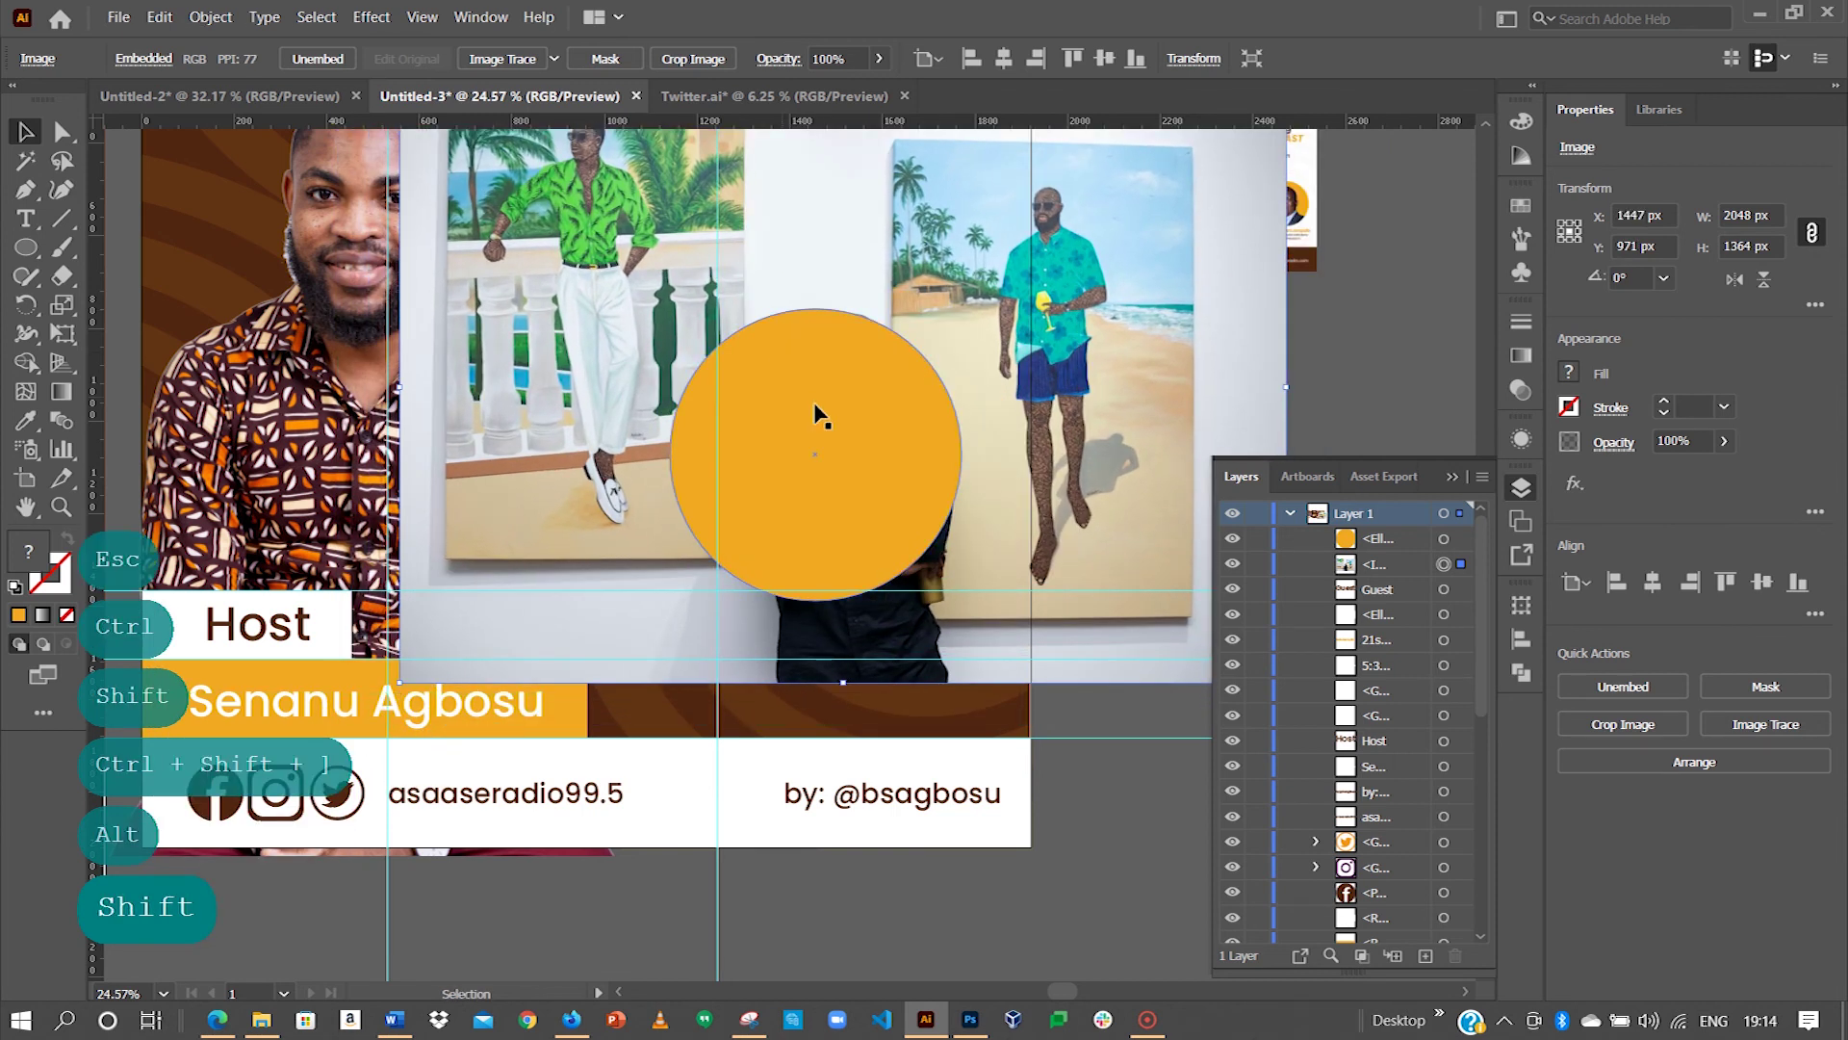
drag(990, 235, 898, 391)
shift+click(861, 394)
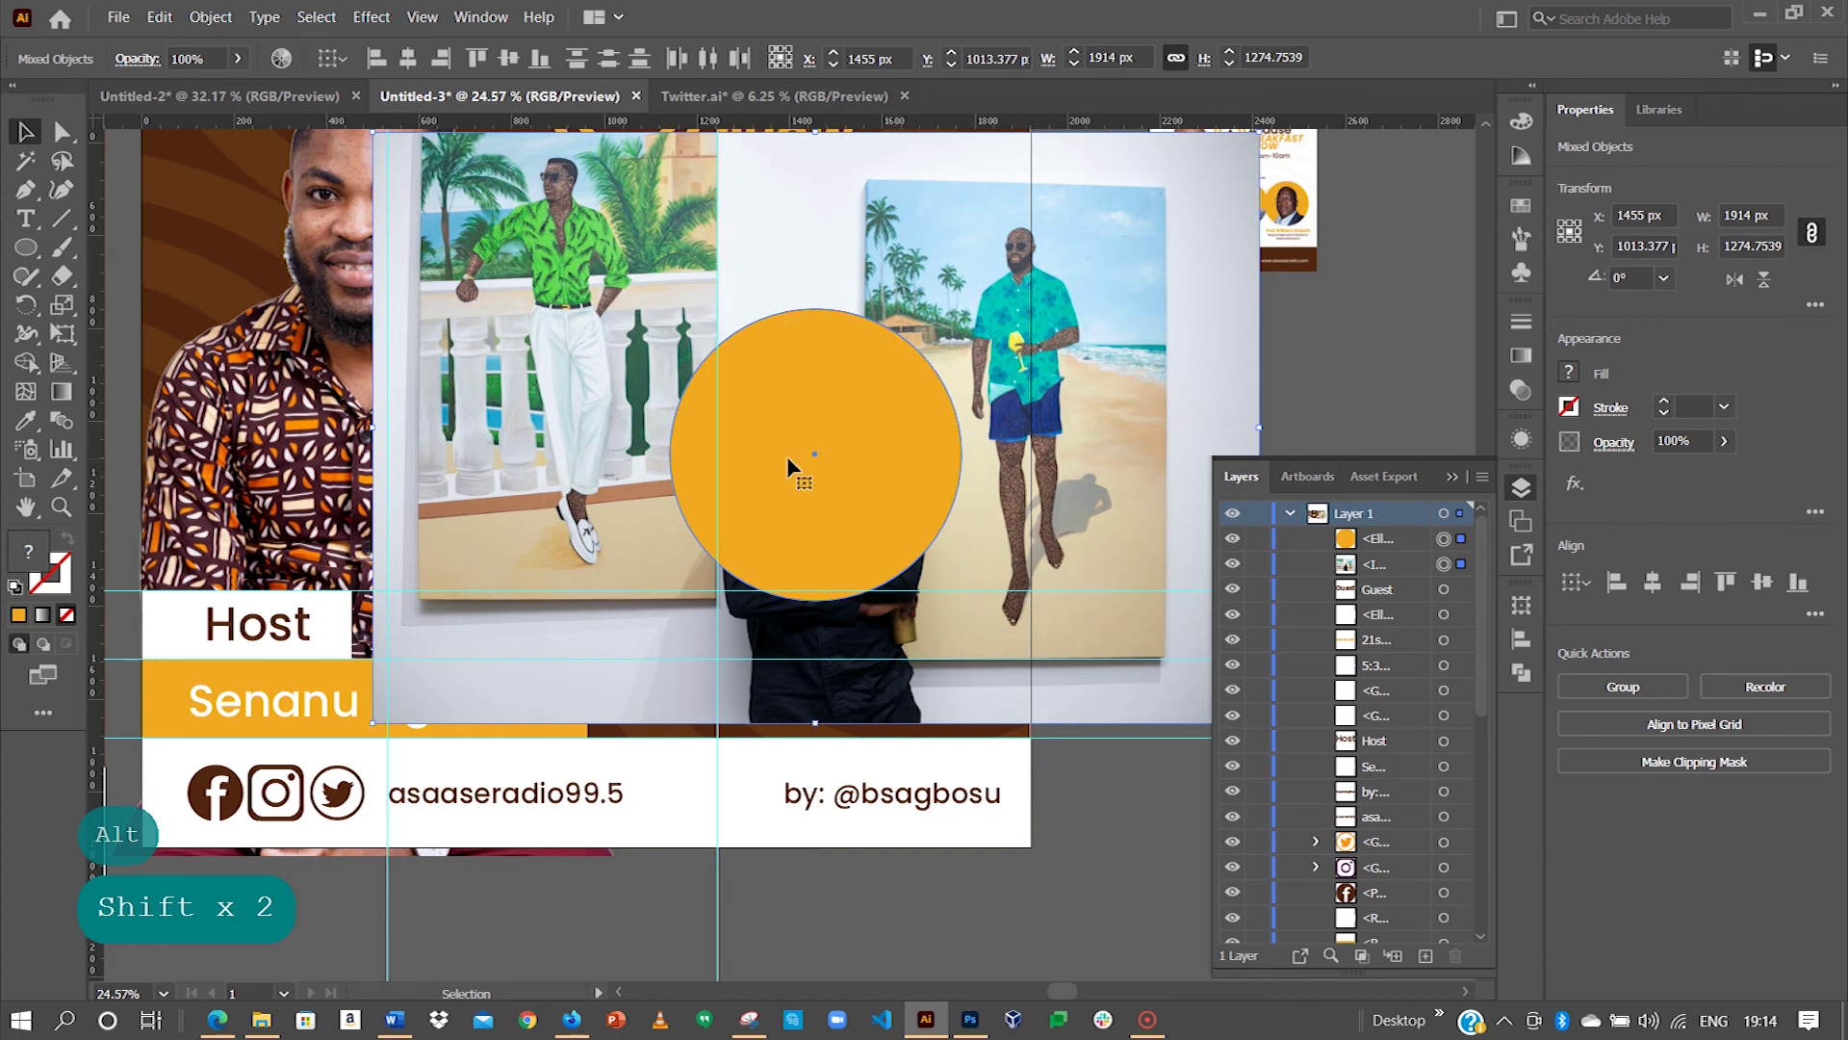
key(ctrl+7)
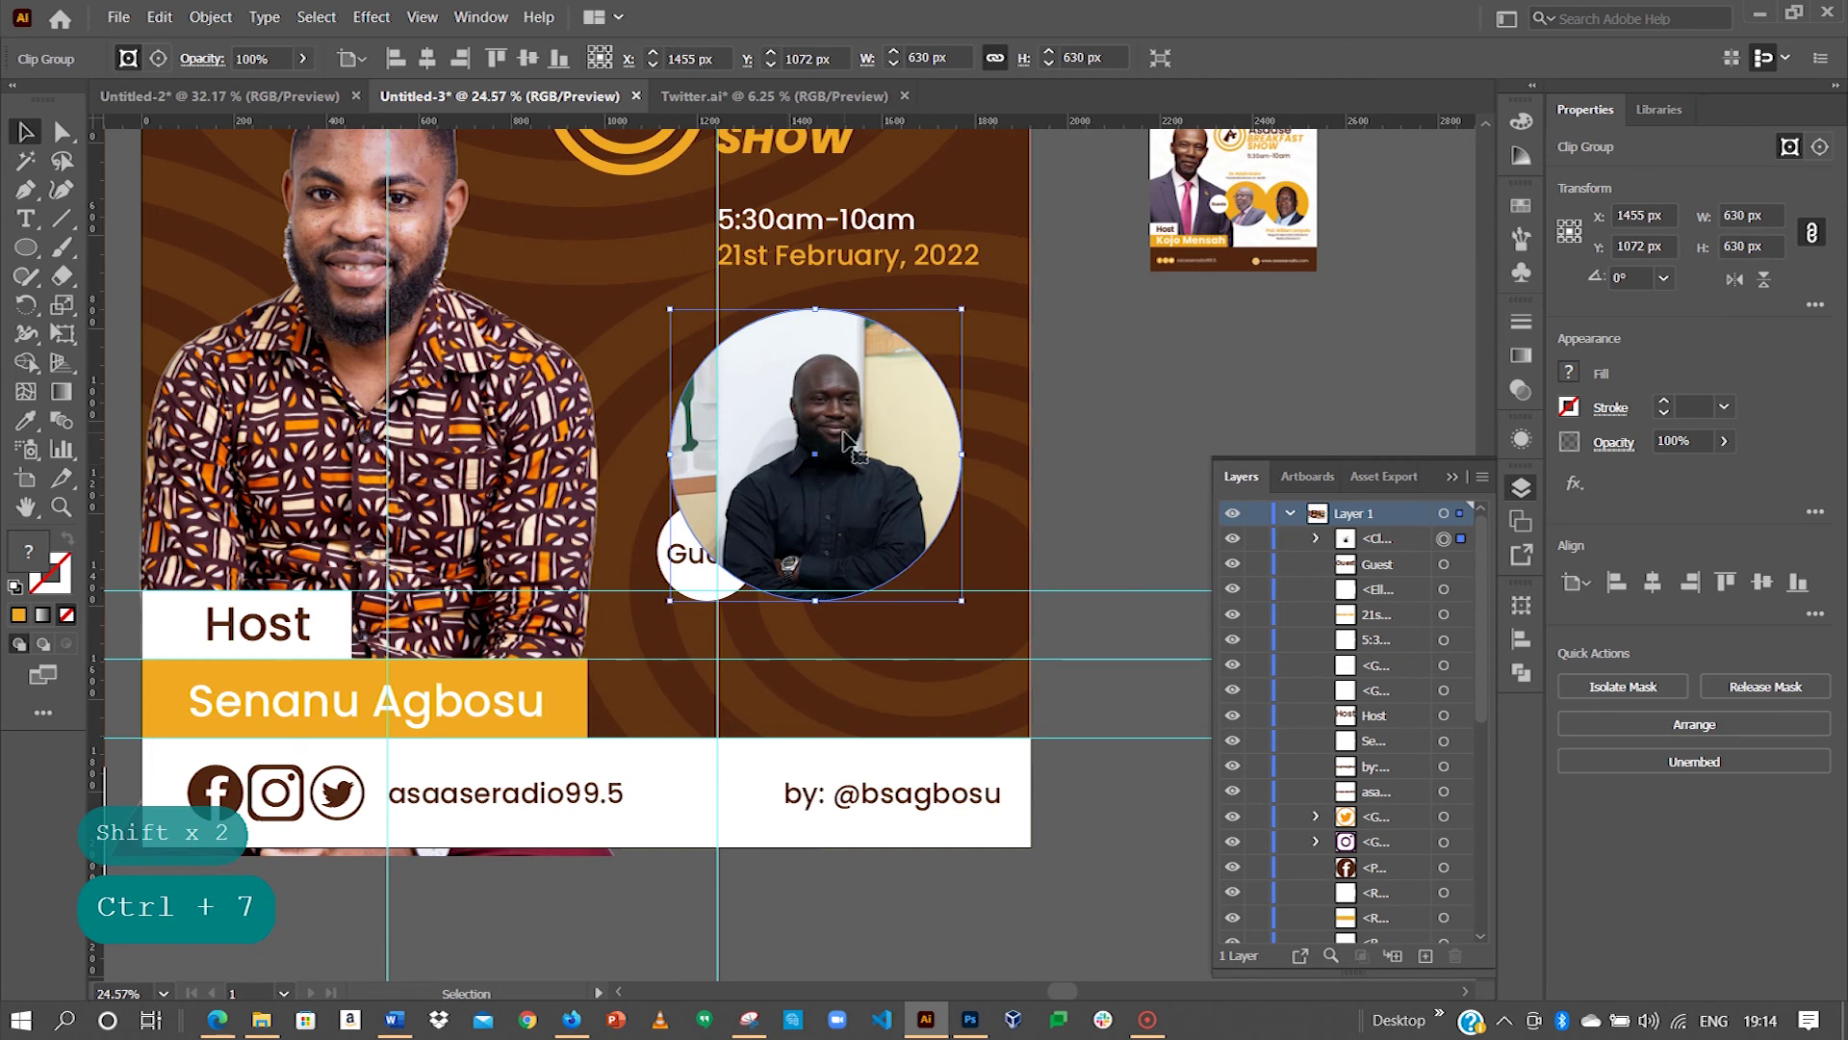
double_click(844, 439)
Step: Reposition the guest photo inside its circular crop so his portrait is framed
click(847, 477)
drag(847, 477, 820, 457)
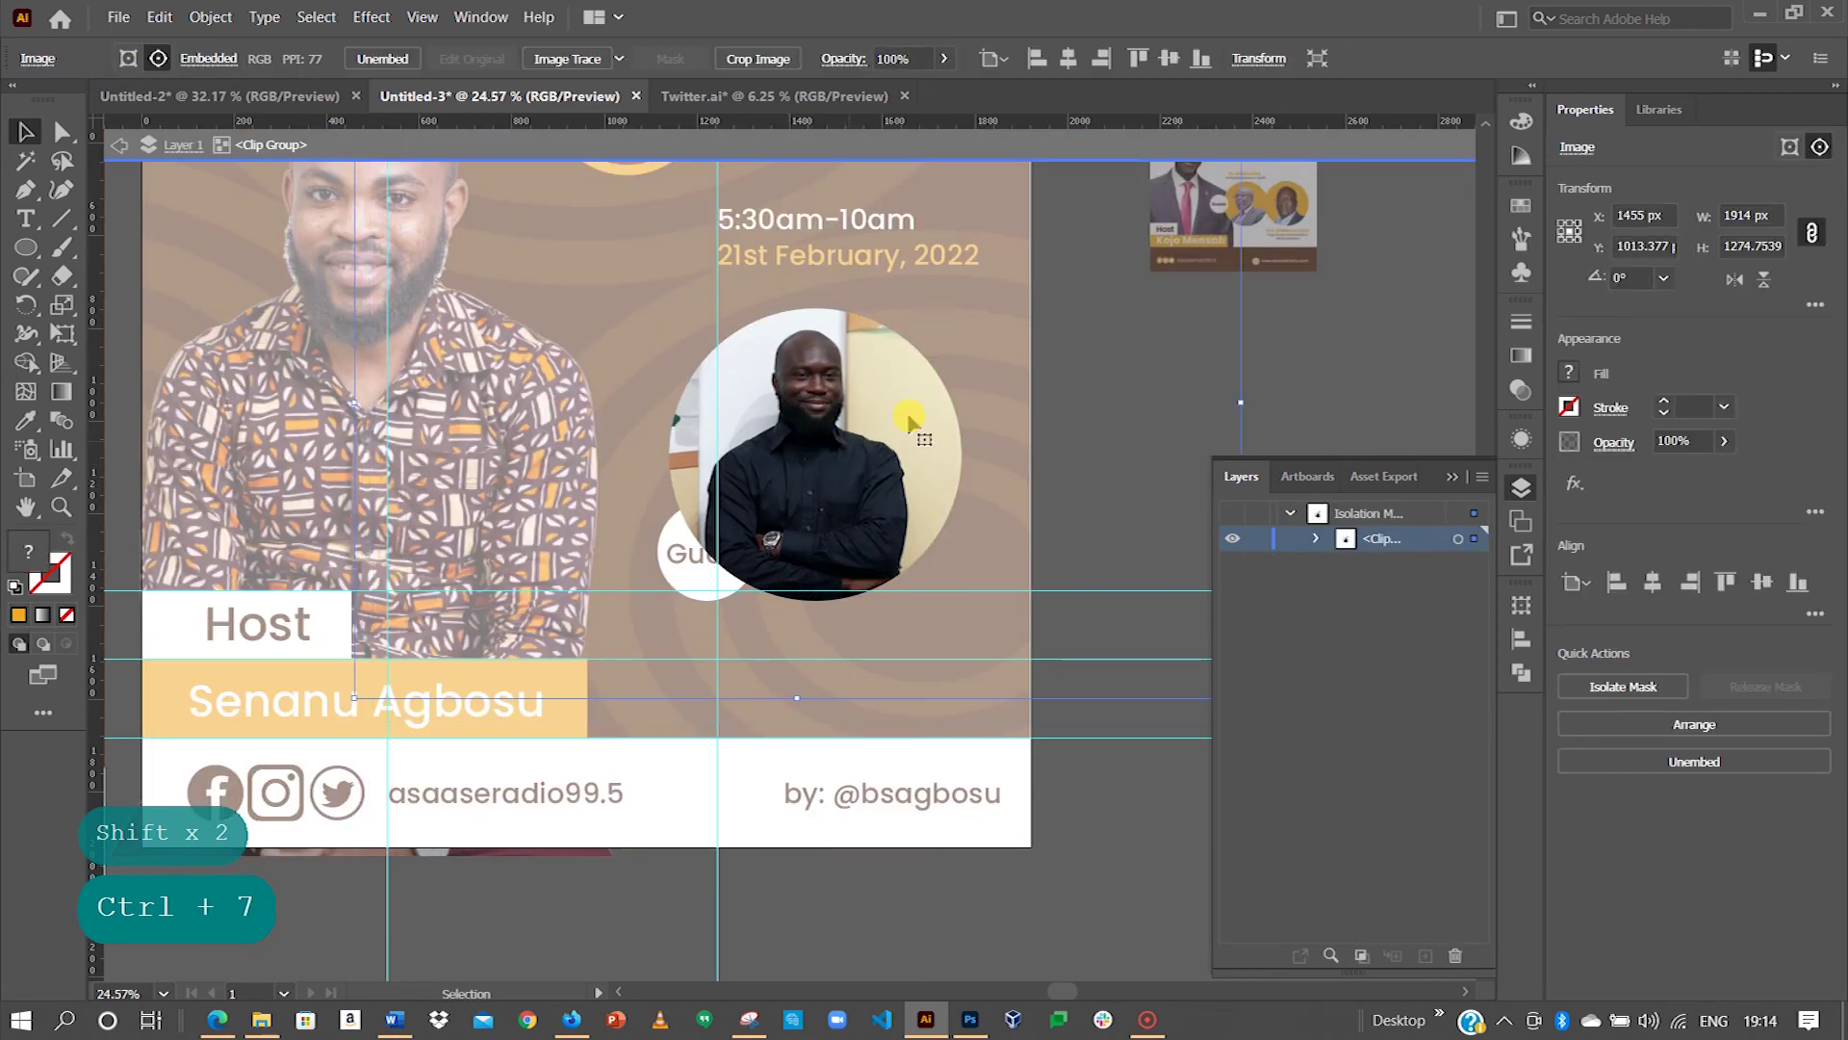
key(Escape)
key(Escape)
key(Escape)
key(Escape)
key(Escape)
key(Escape)
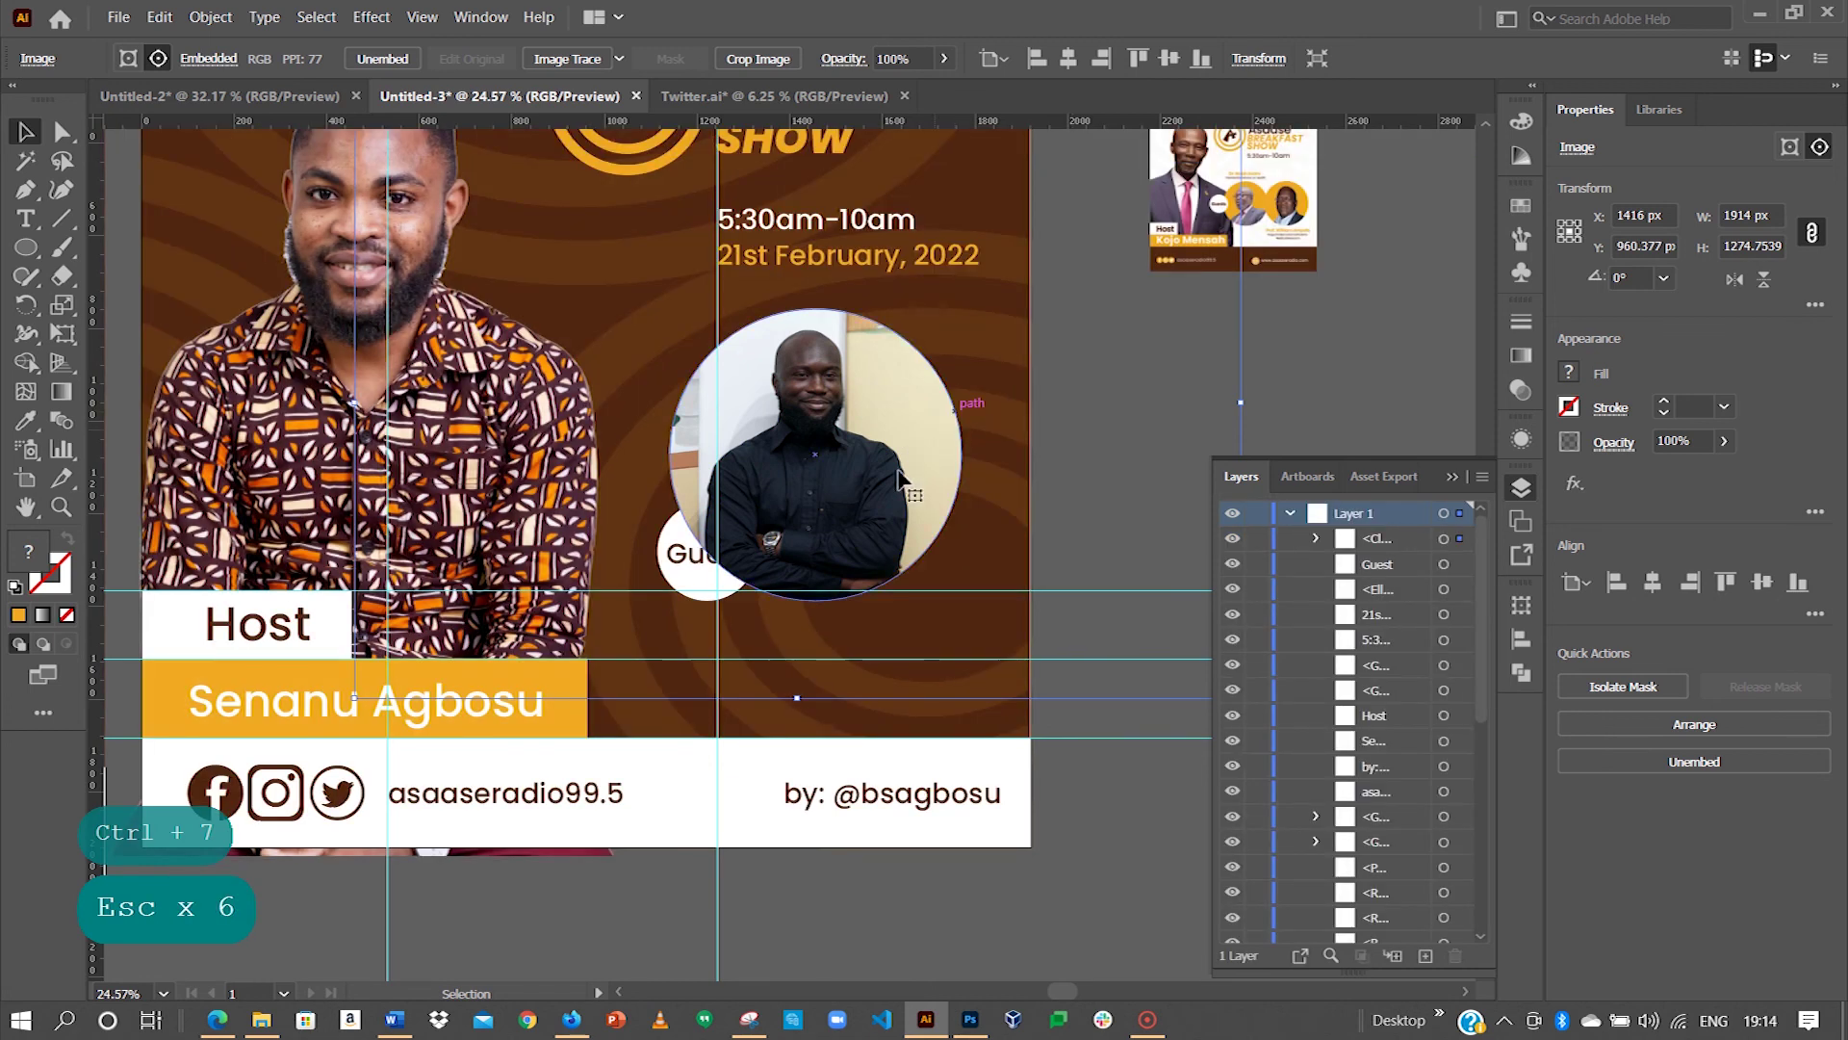
key(ctrl+equal)
key(ctrl+equal)
key(ctrl+equal)
key(space)
drag(784, 524, 816, 490)
key(ctrl+minus)
key(ctrl+minus)
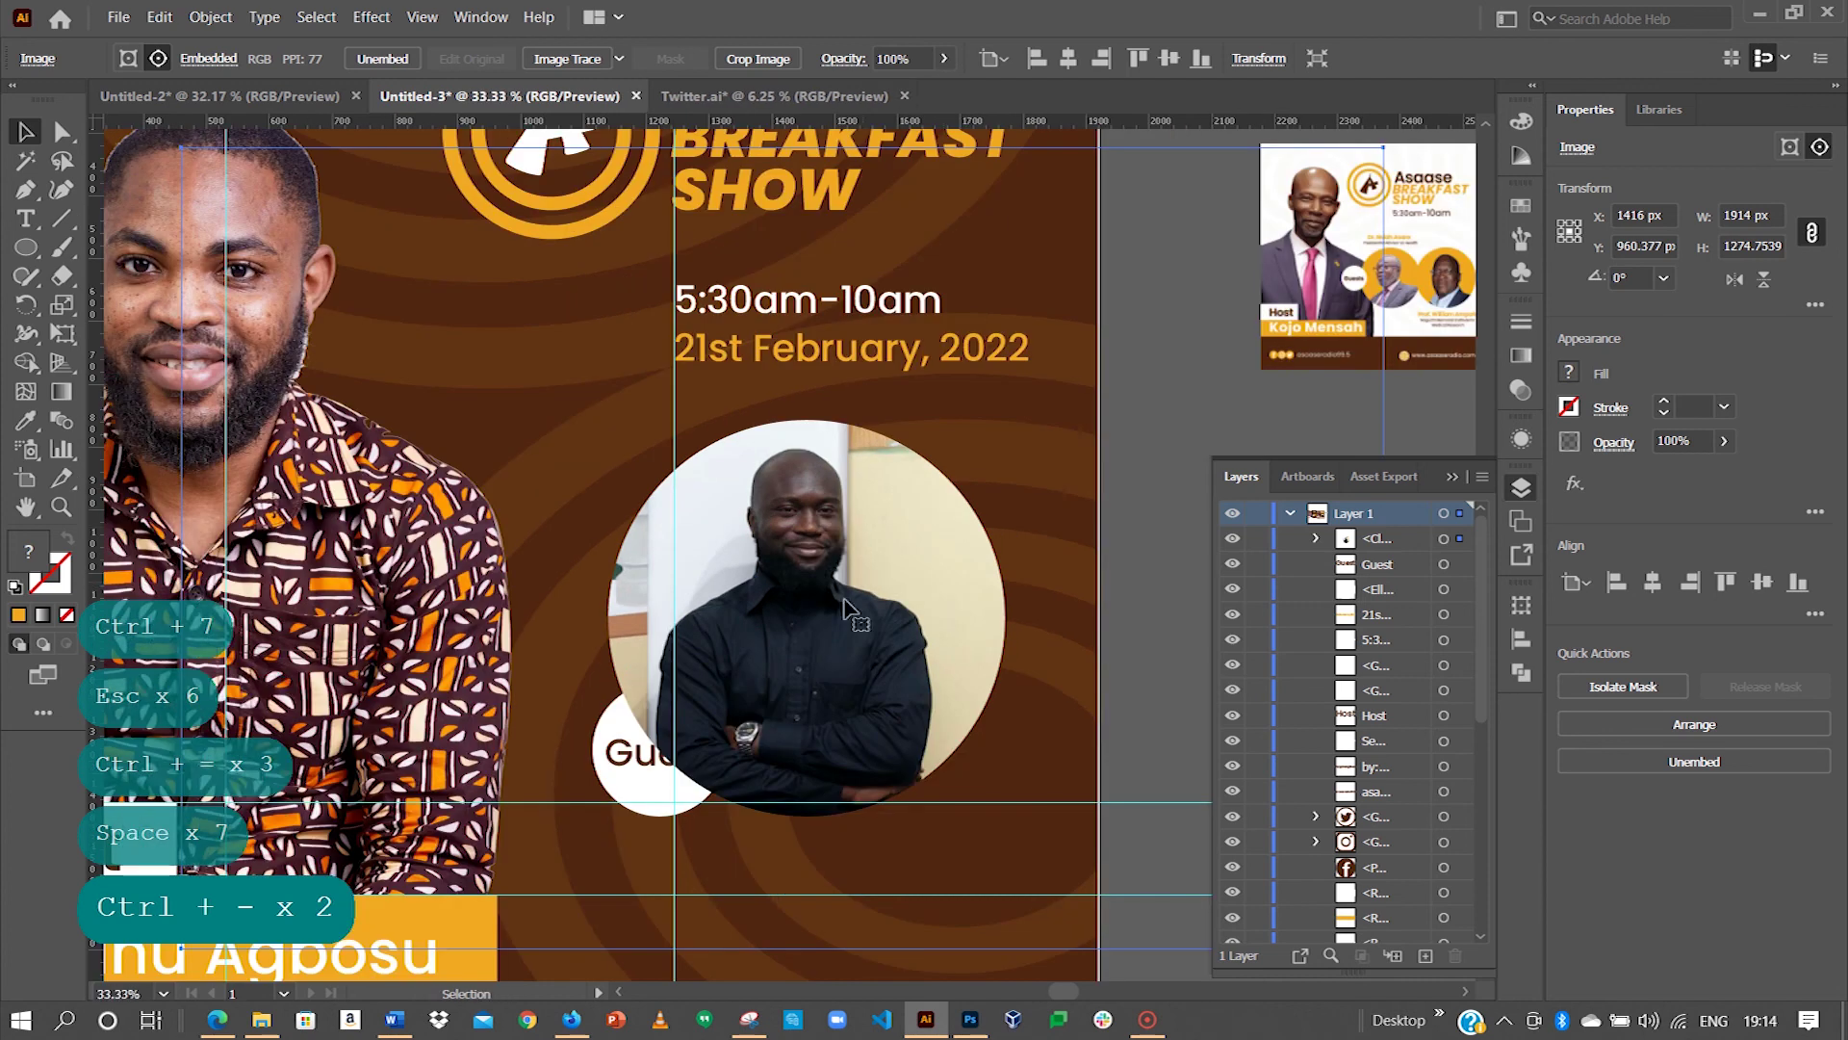
key(space)
drag(811, 643, 826, 452)
Step: Draw a 666 px circle over the guest's round photo
key(space)
key(space)
click(36, 254)
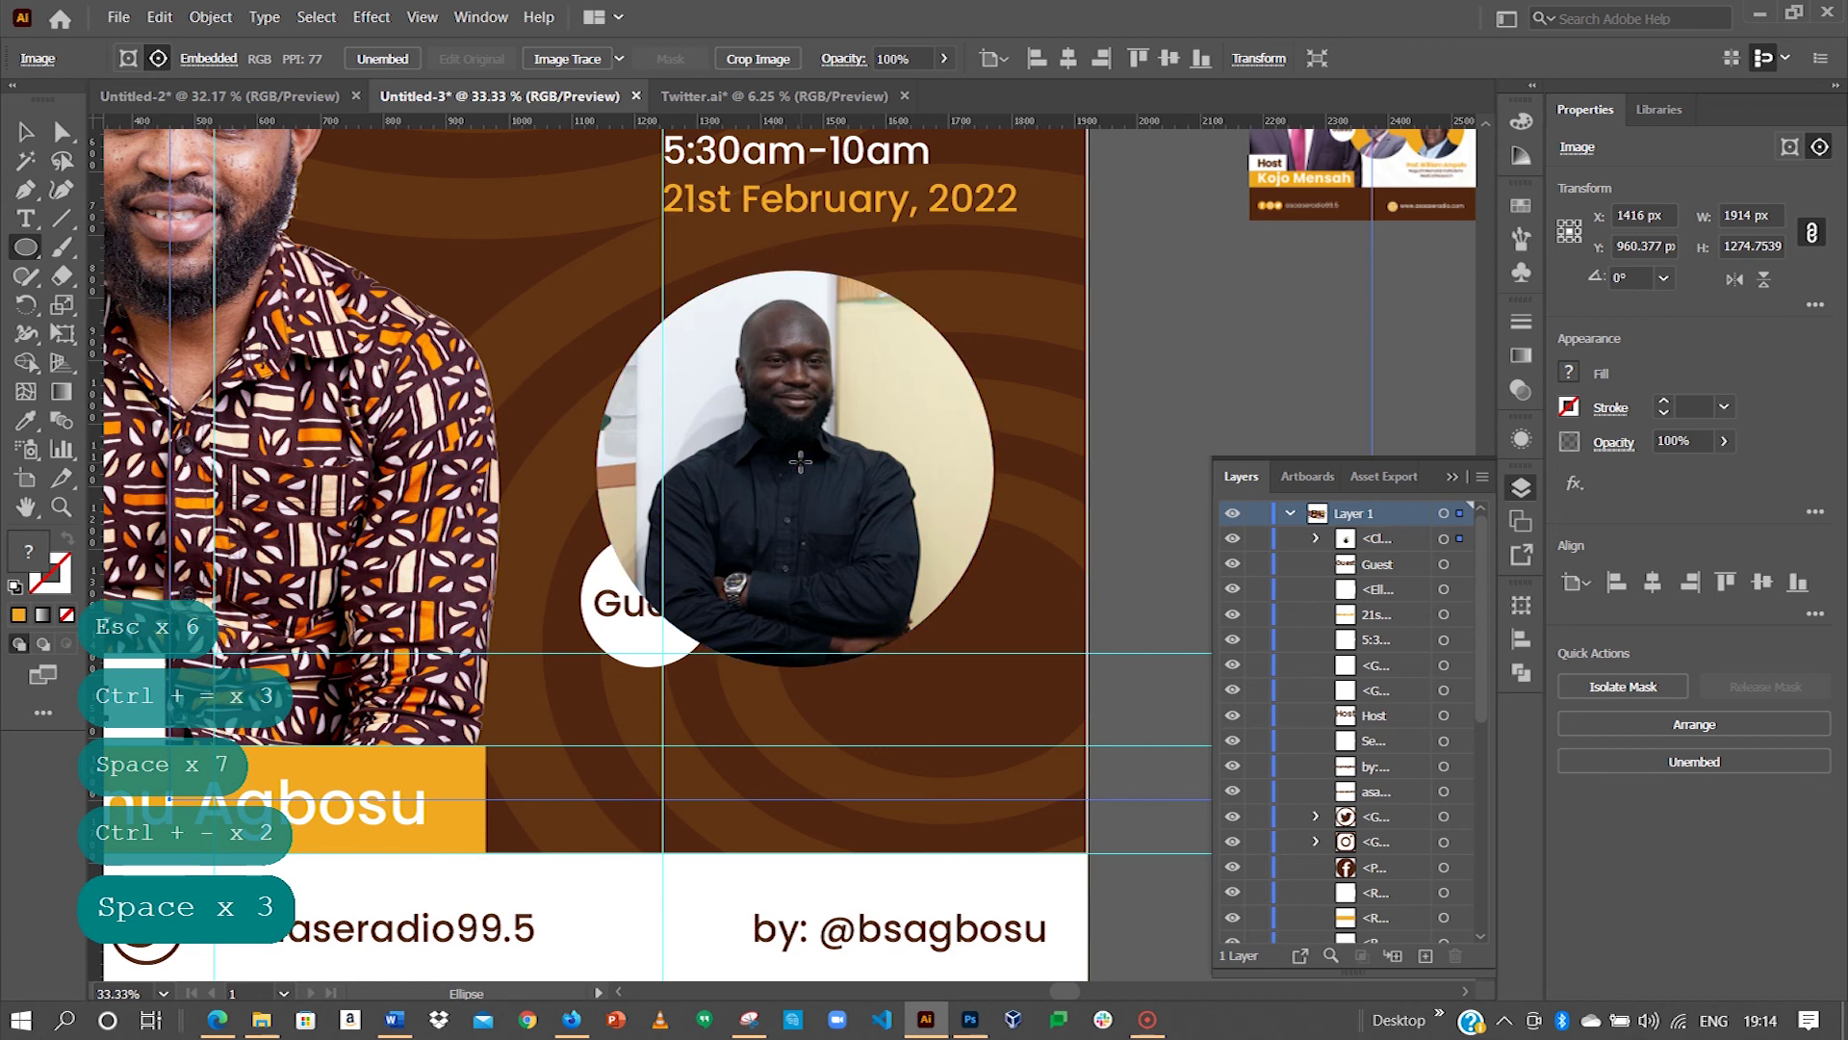
drag(800, 462, 1010, 651)
click(26, 132)
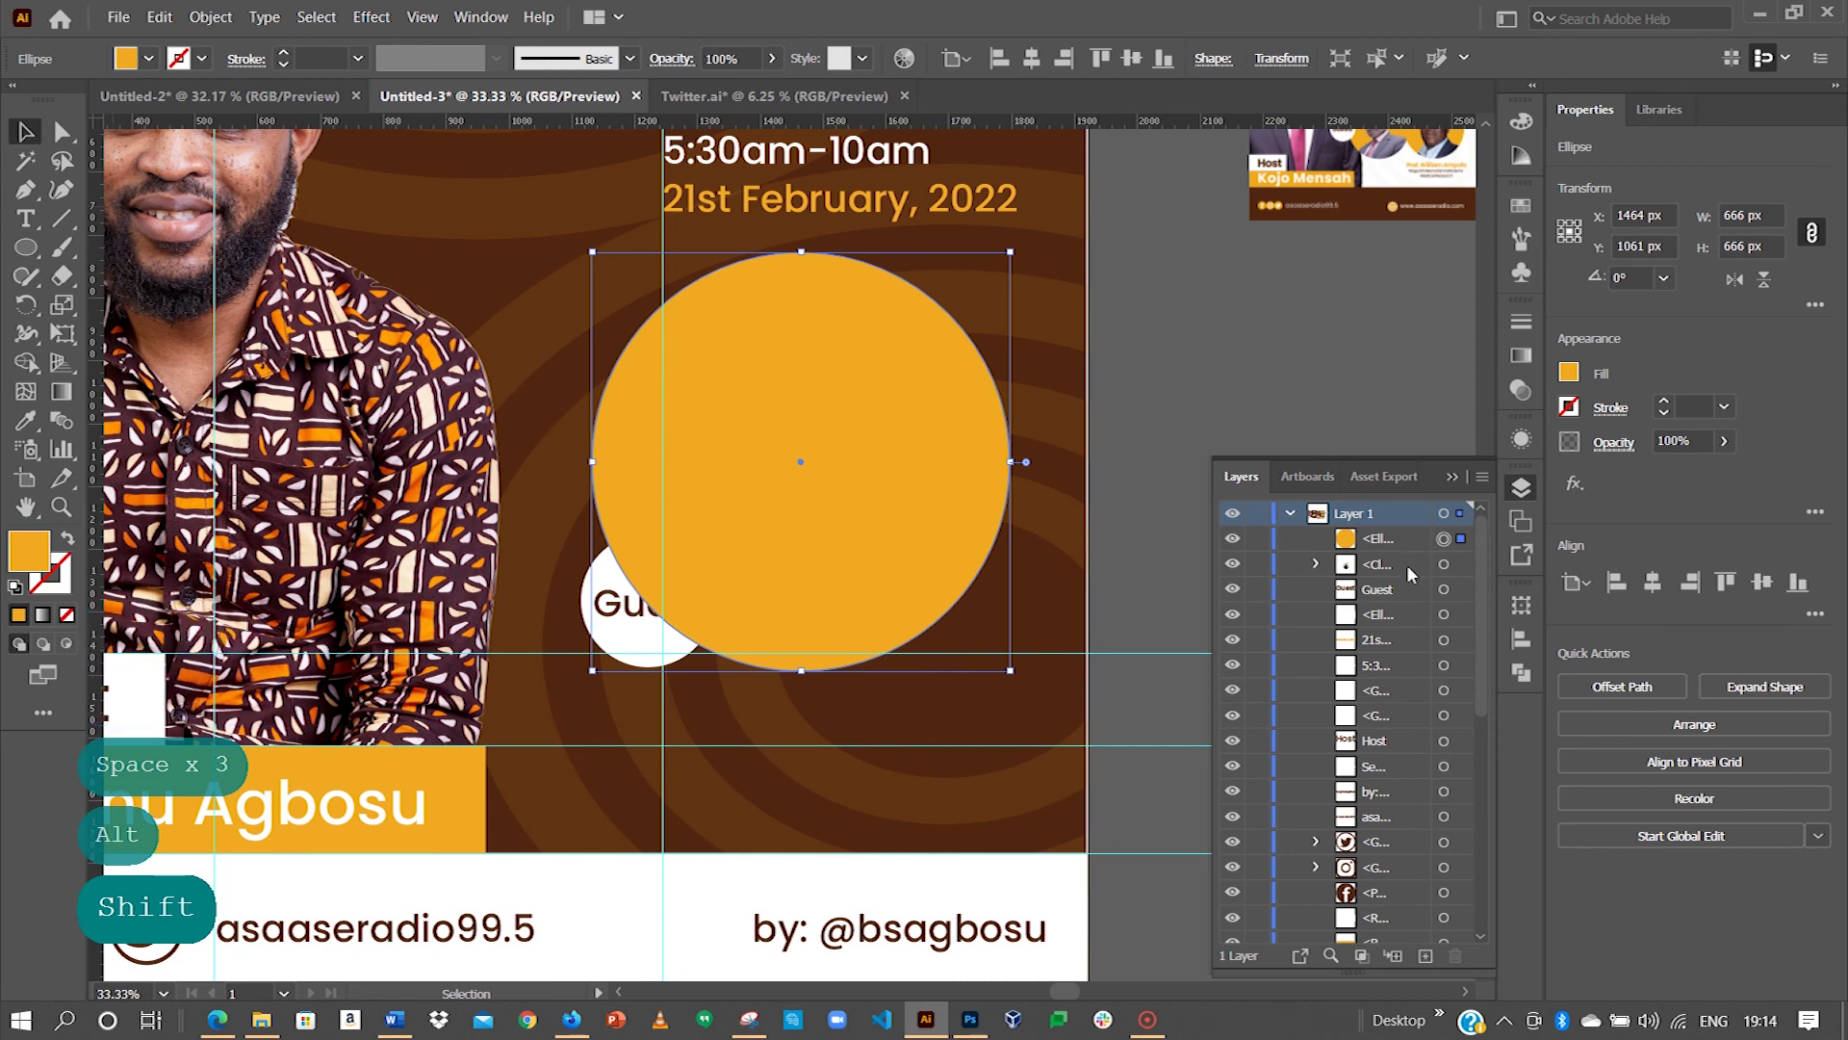
Step: Send the new circle behind the guest photo and fill it white to form a ring
key(ctrl+bracketleft)
drag(995, 427, 991, 427)
double_click(29, 550)
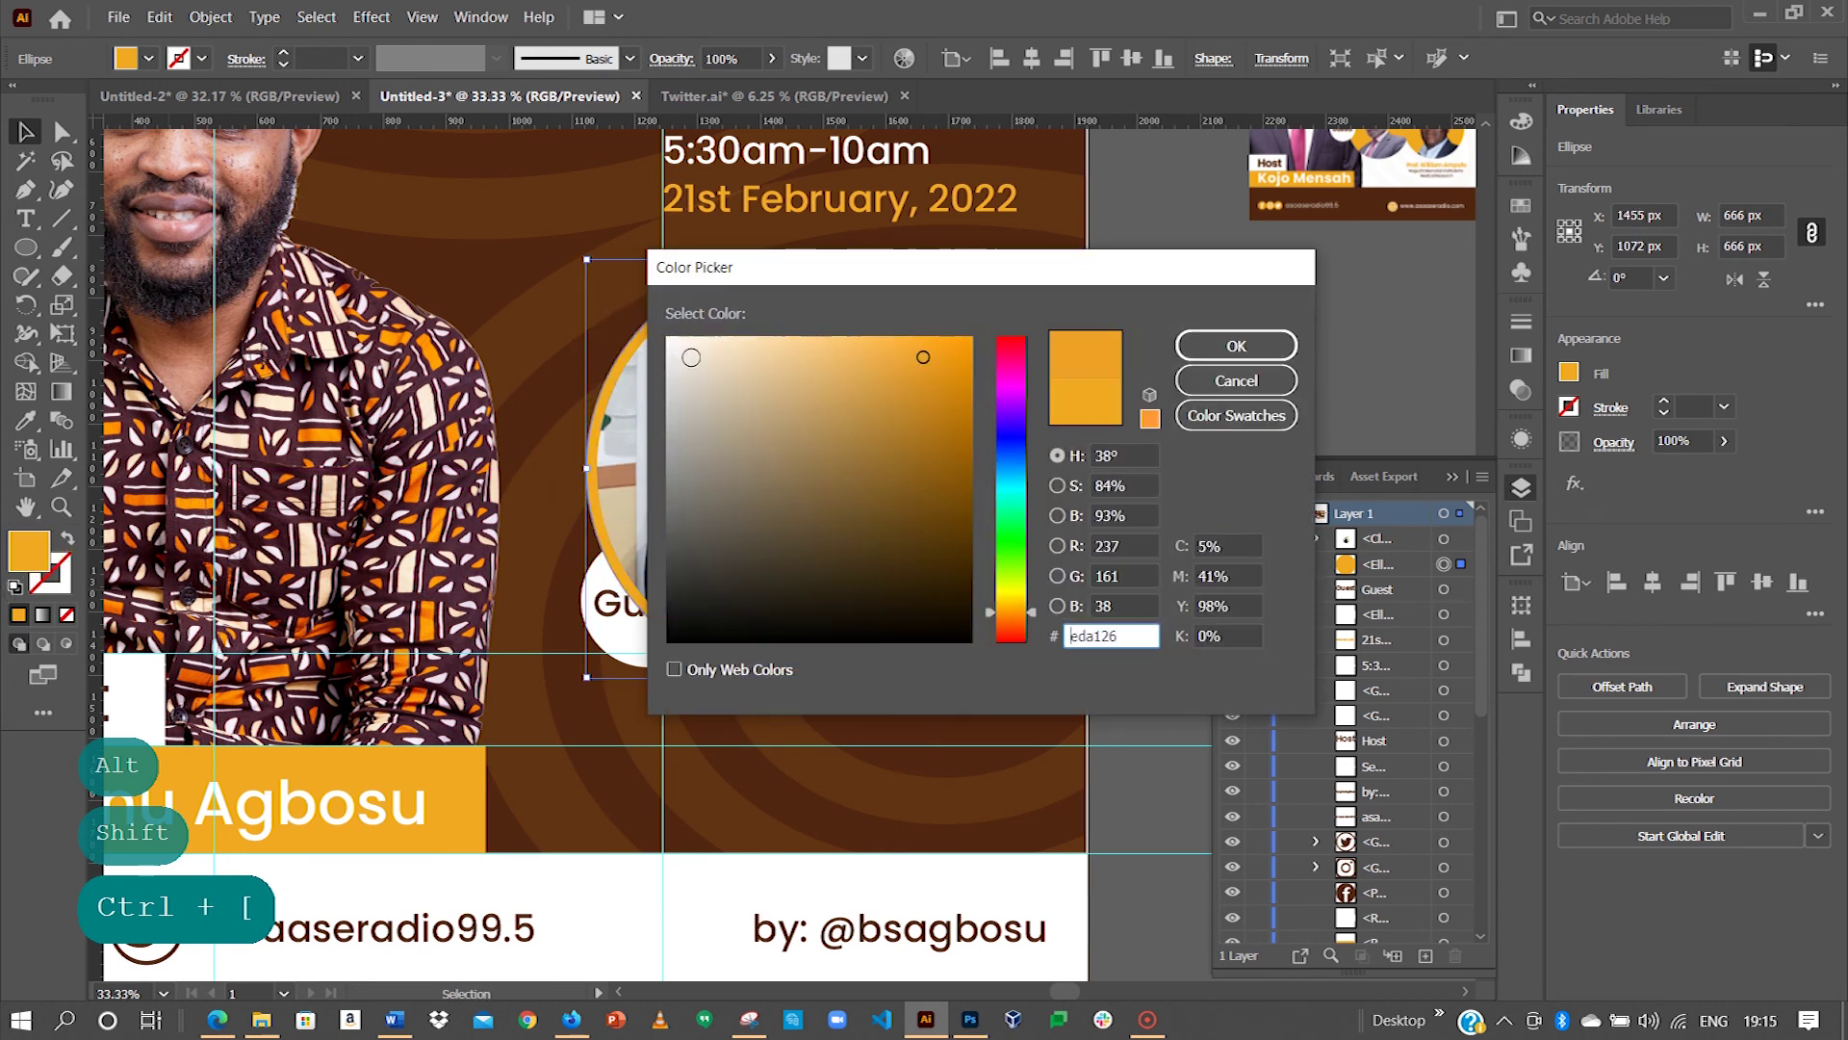
click(668, 340)
click(1196, 345)
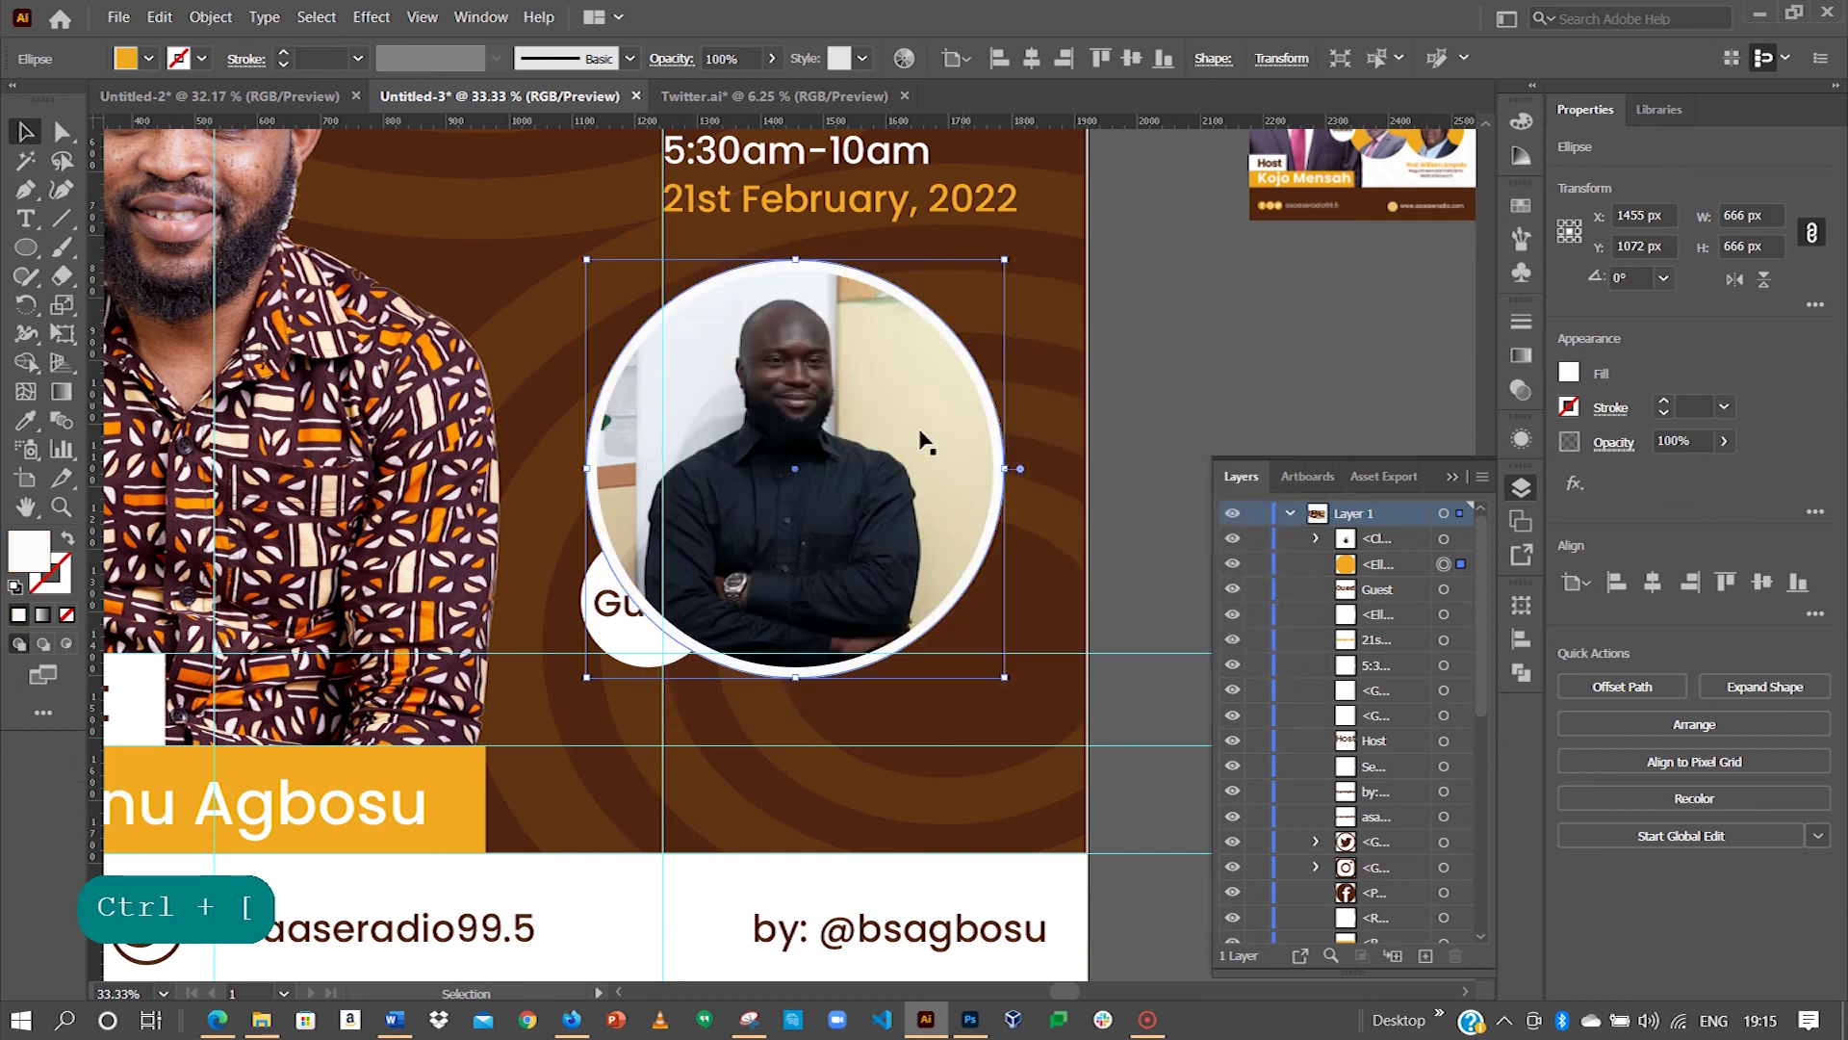
click(616, 647)
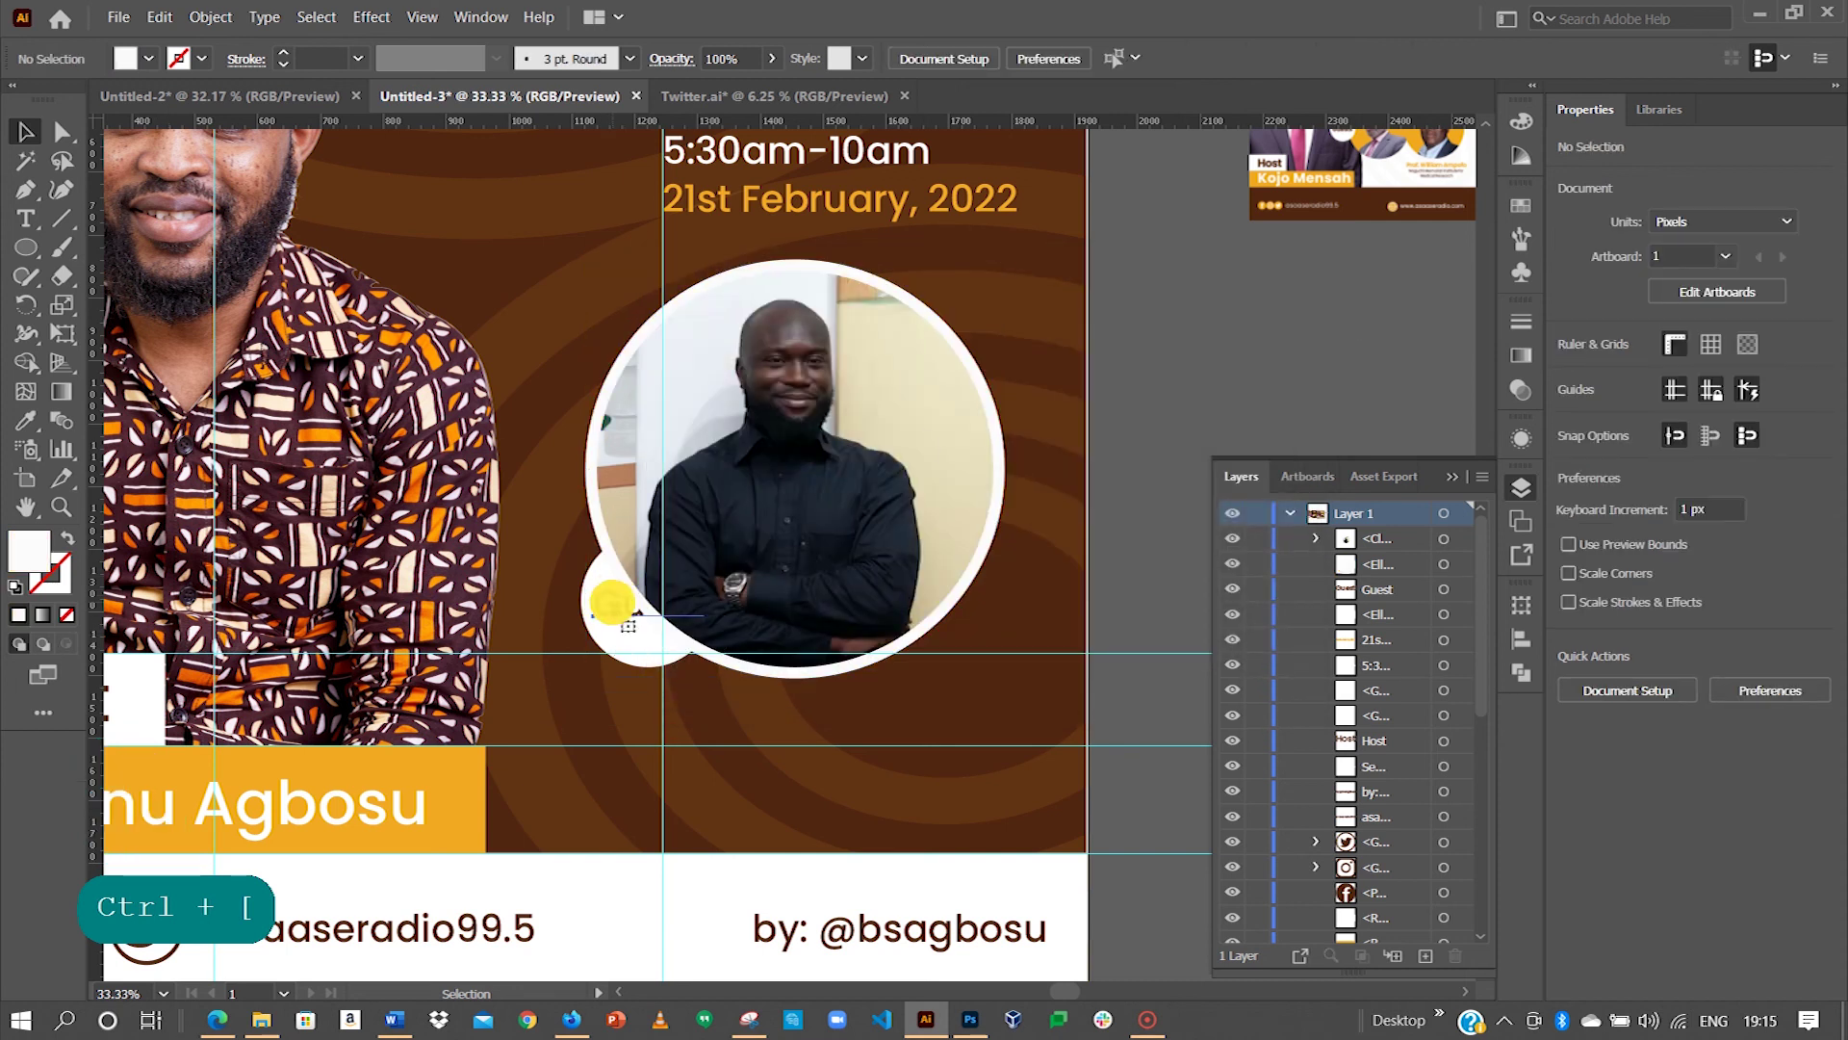
Step: Bring the Guest text and its badge circle in front of the white ring
click(617, 619)
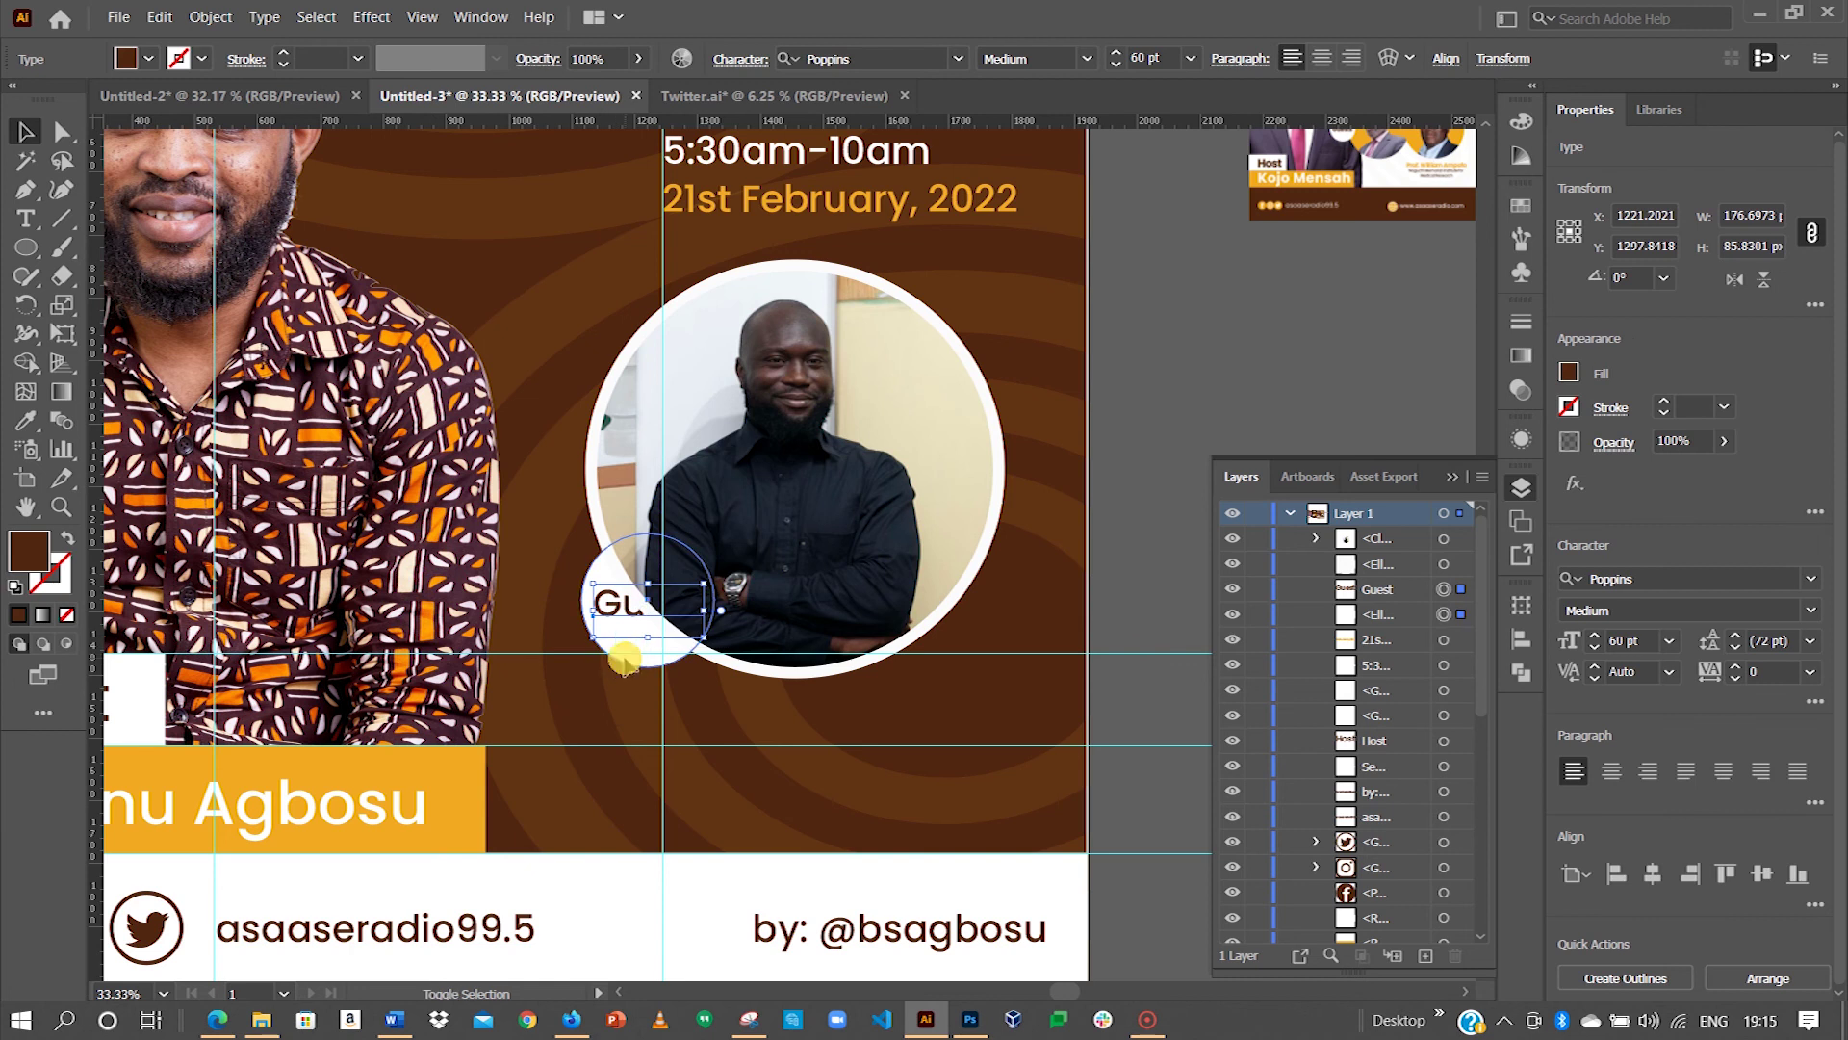
shift+click(624, 663)
key(ctrl+shift+bracketright)
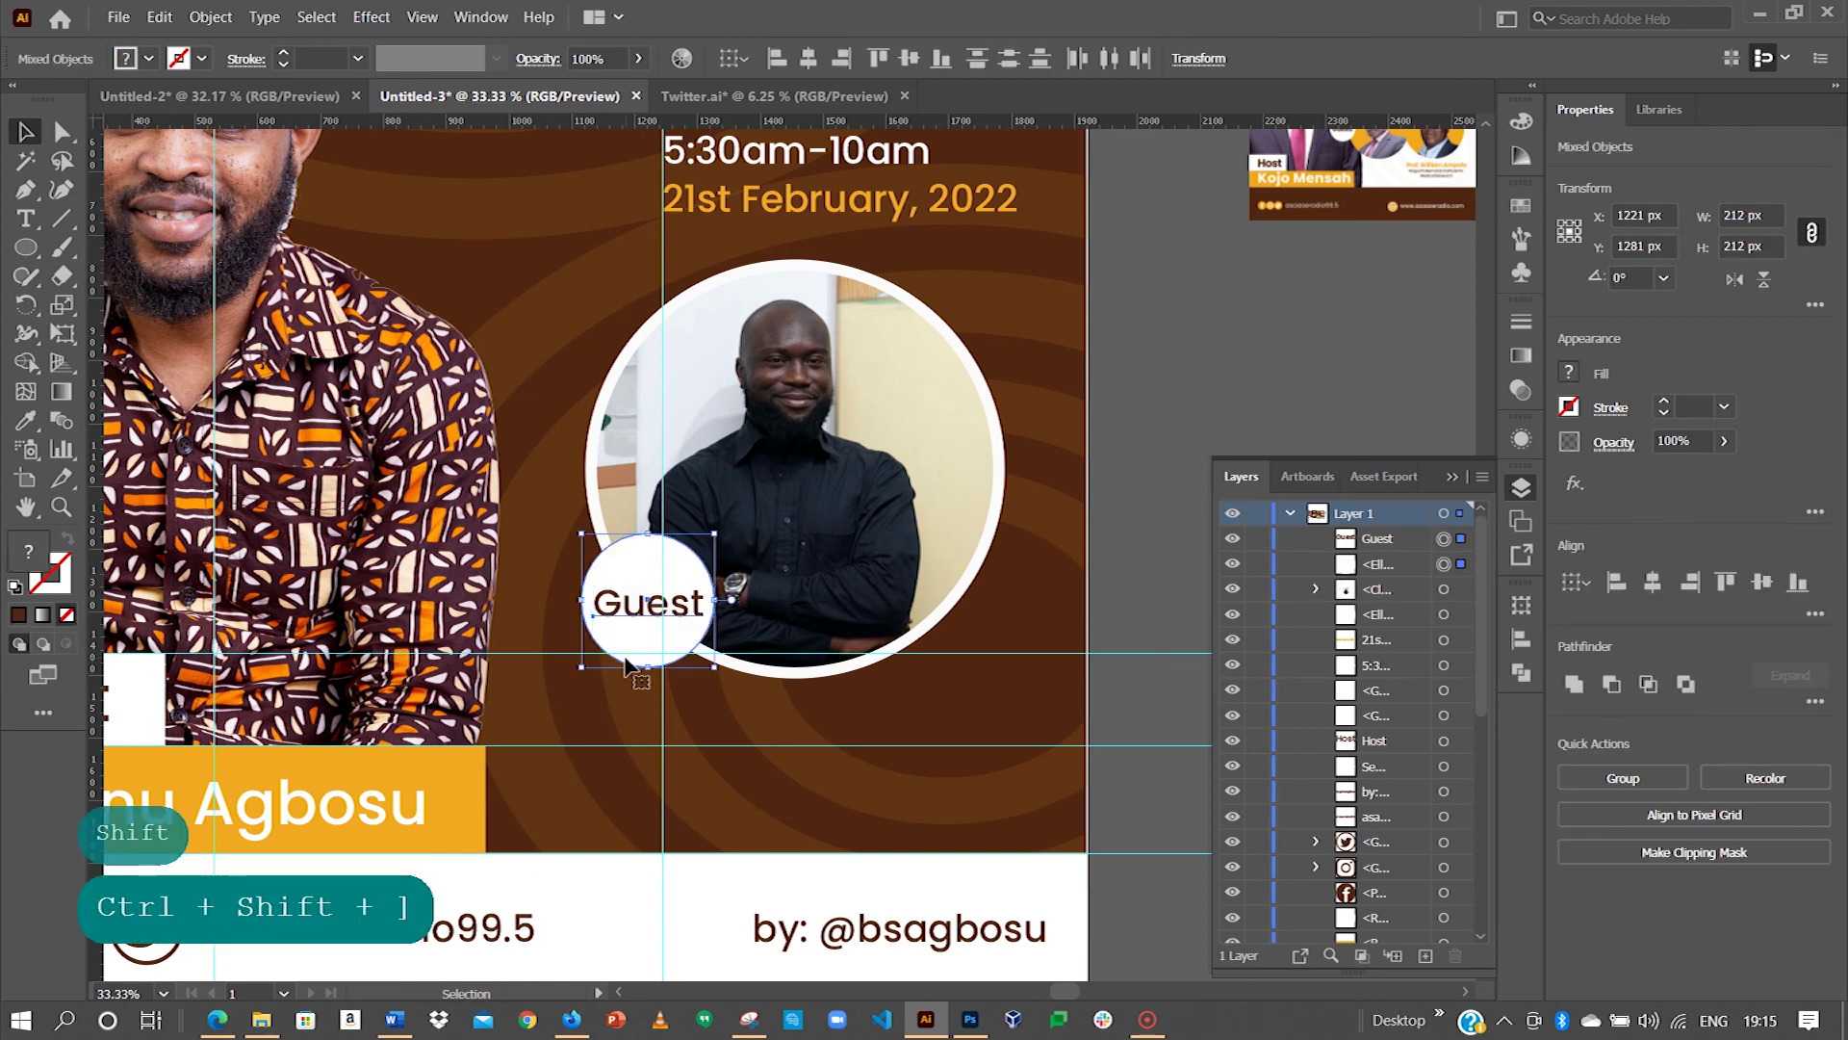
click(1146, 354)
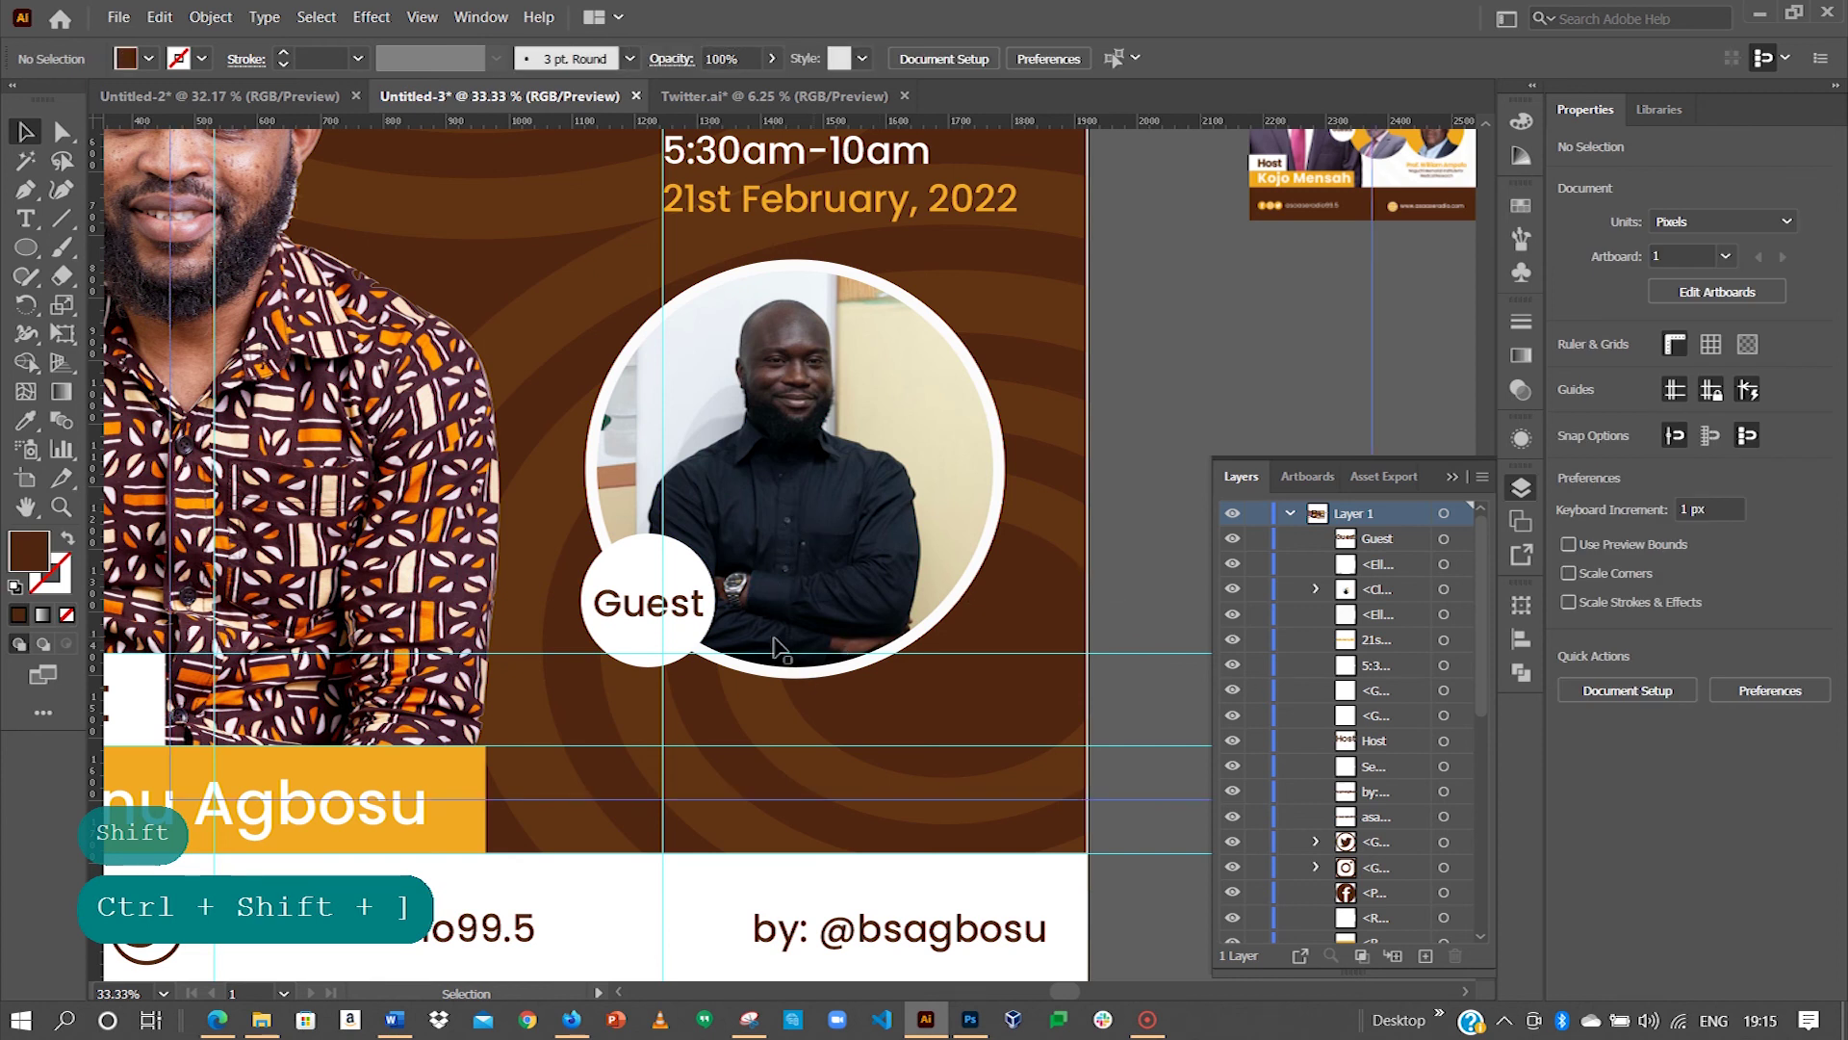
key(space)
drag(402, 664, 477, 510)
Step: Copy the date text below the guest photo and replace it with the guest's name
key(space)
key(space)
key(space)
drag(813, 433, 900, 400)
key(space)
key(space)
key(space)
drag(1343, 395, 760, 393)
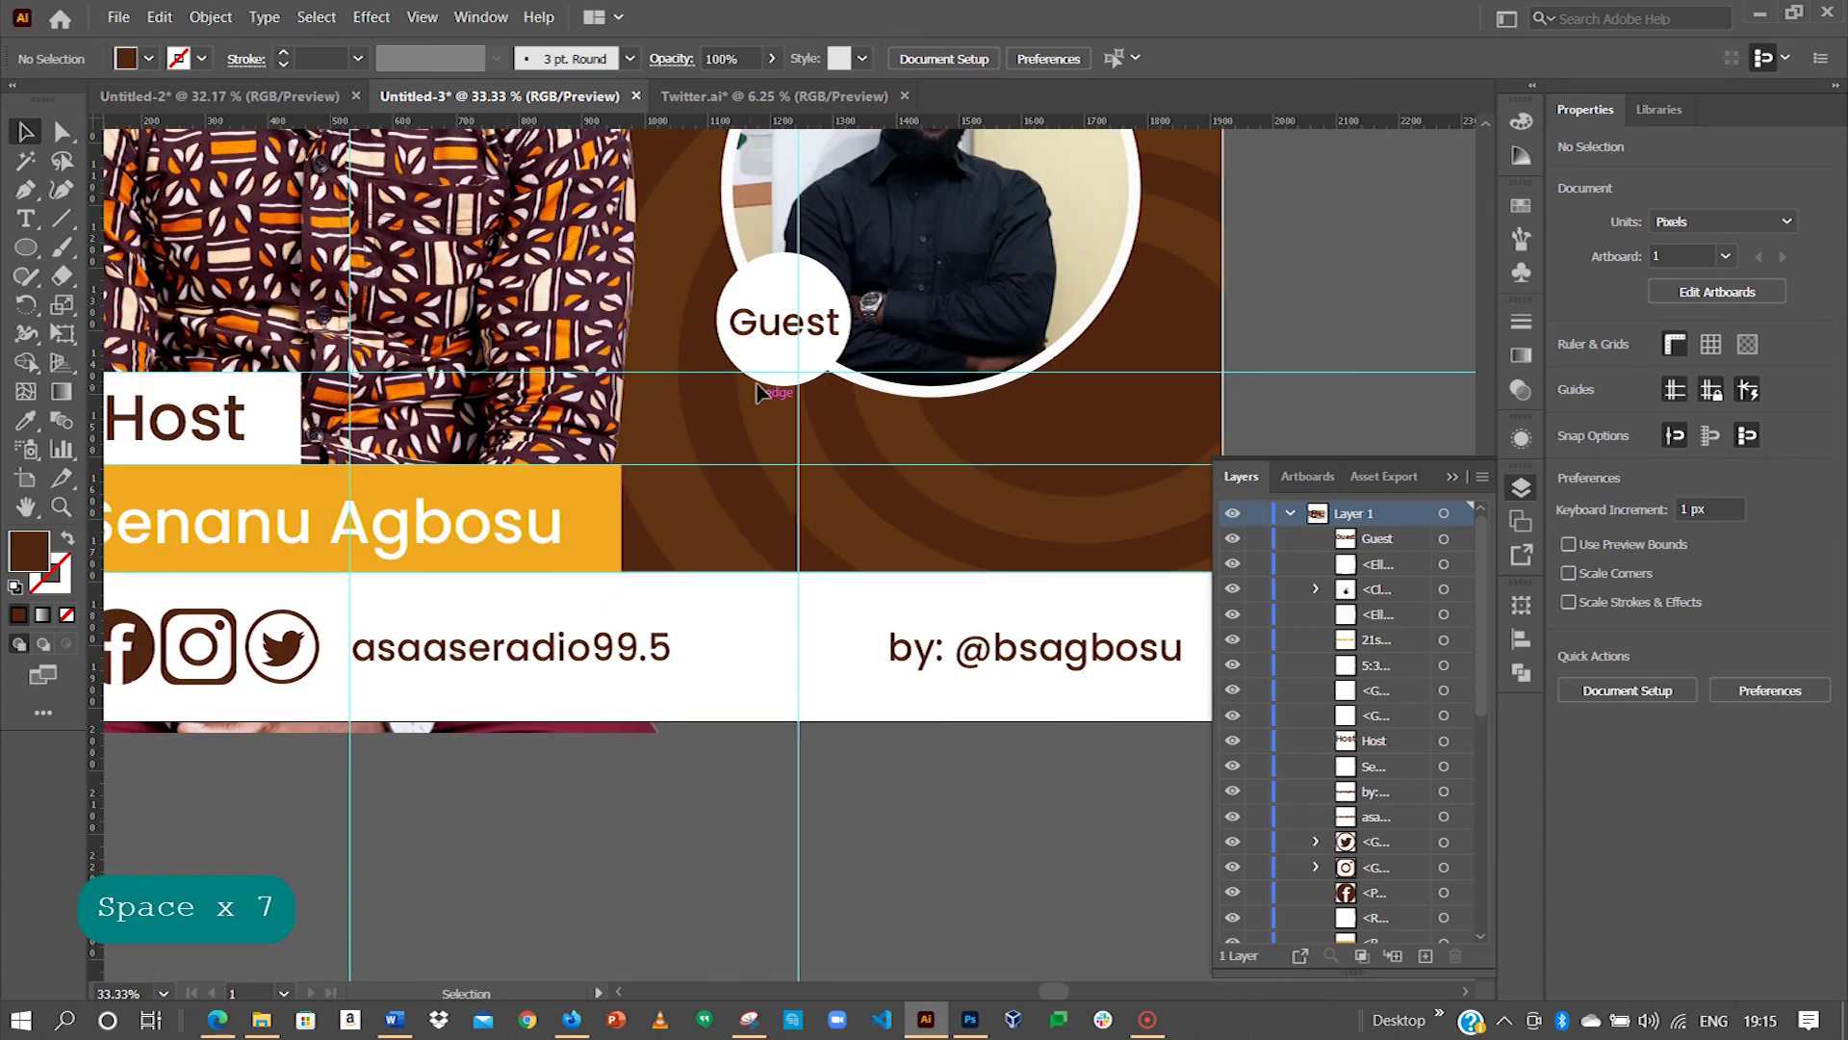
key(space)
drag(671, 542, 516, 412)
drag(783, 420, 674, 465)
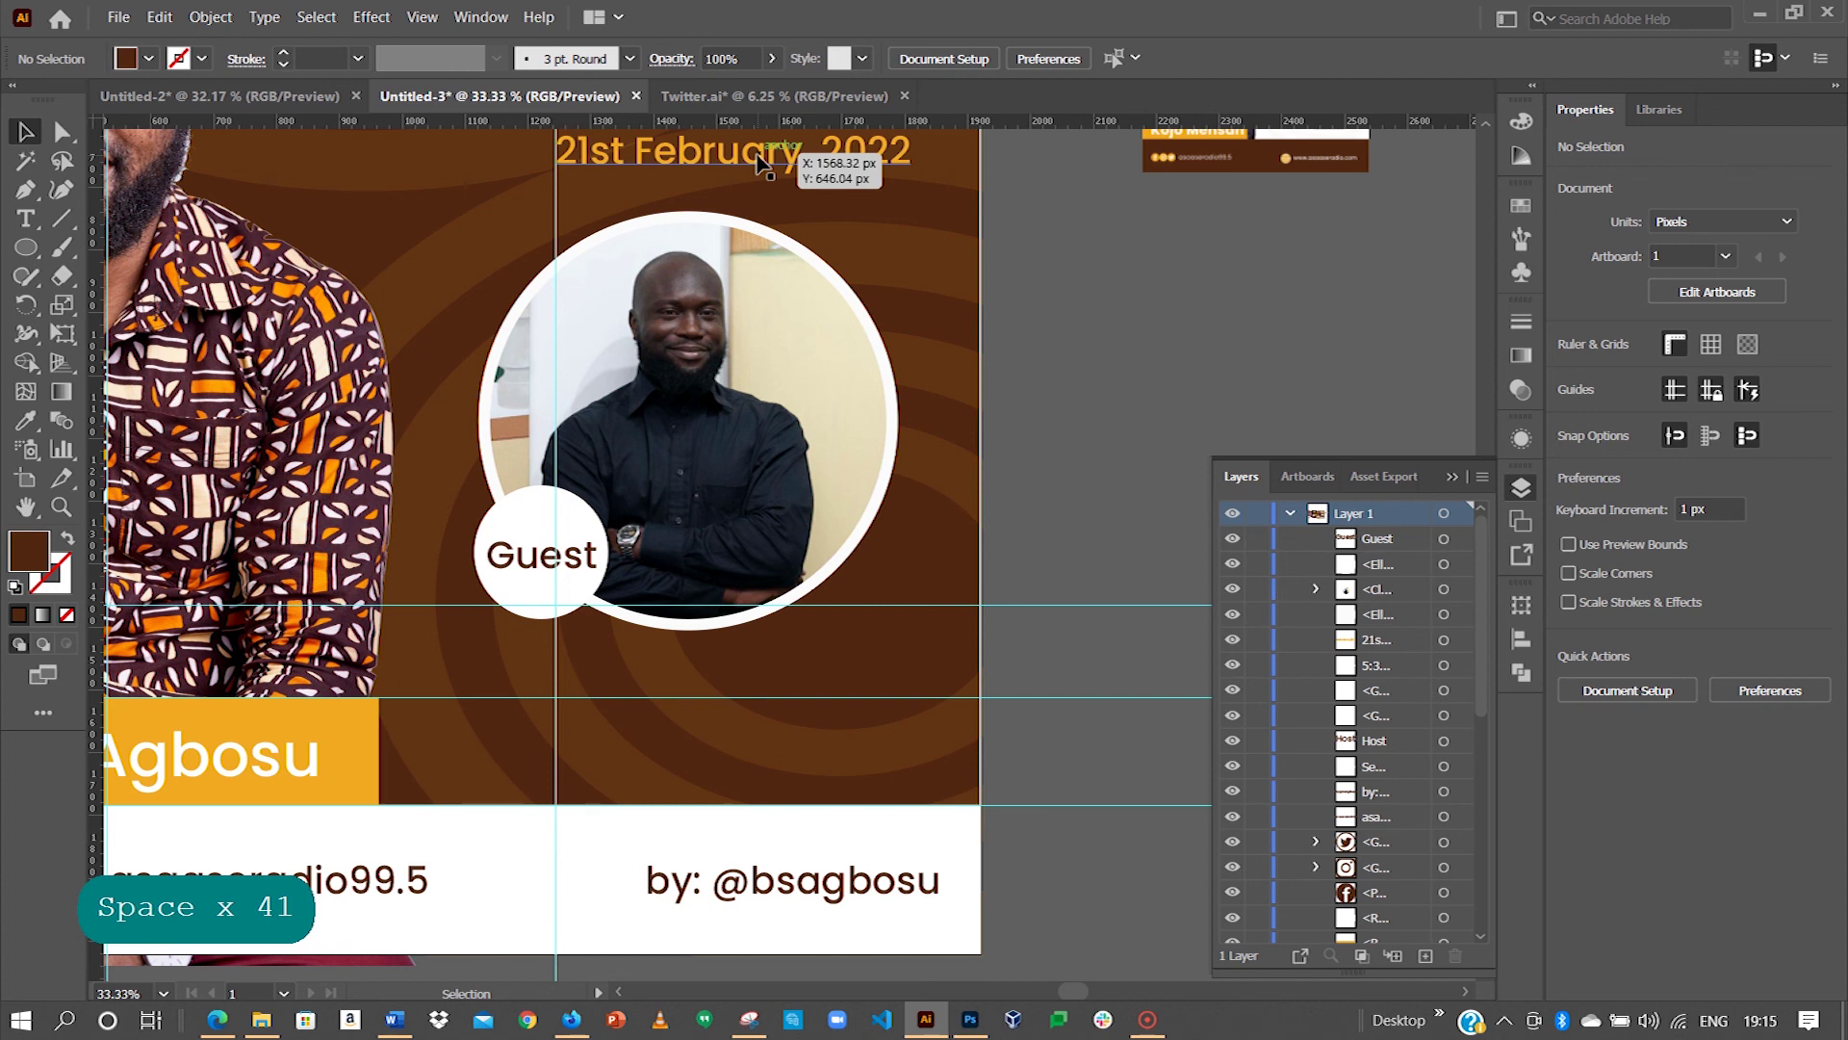
drag(761, 159, 724, 674)
triple_click(723, 674)
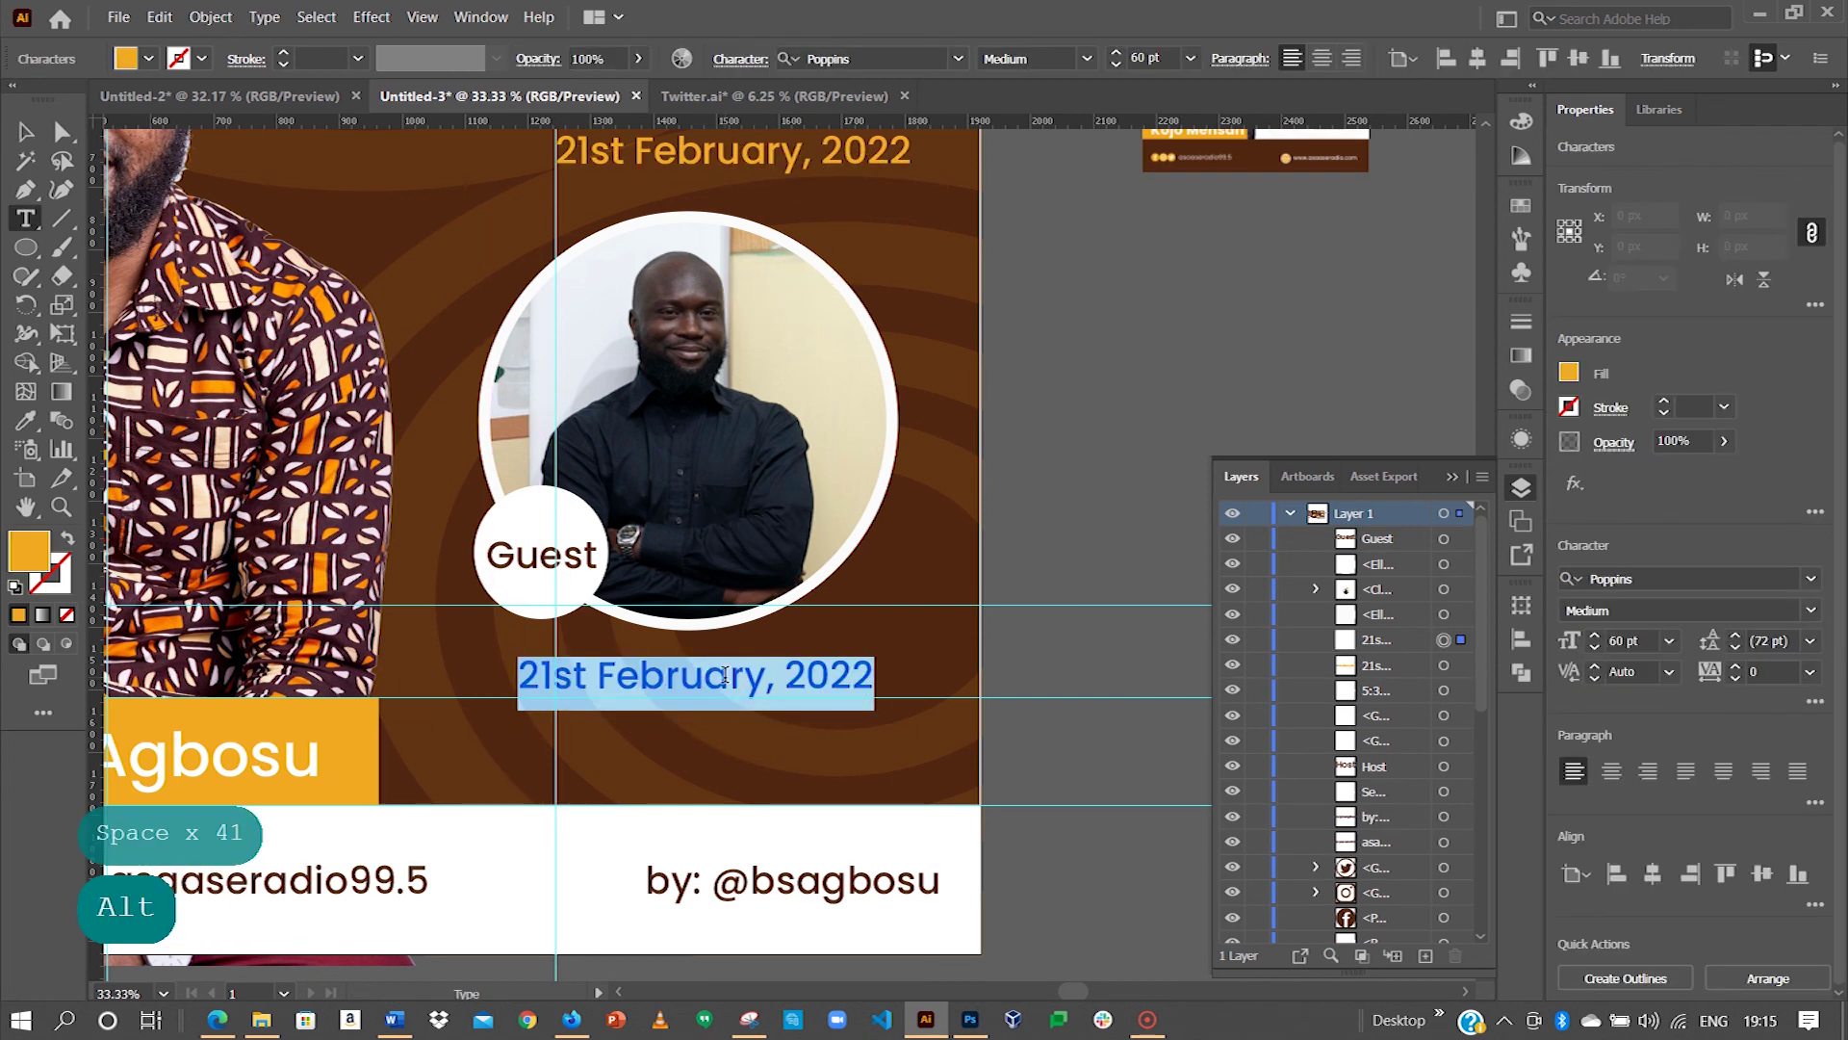
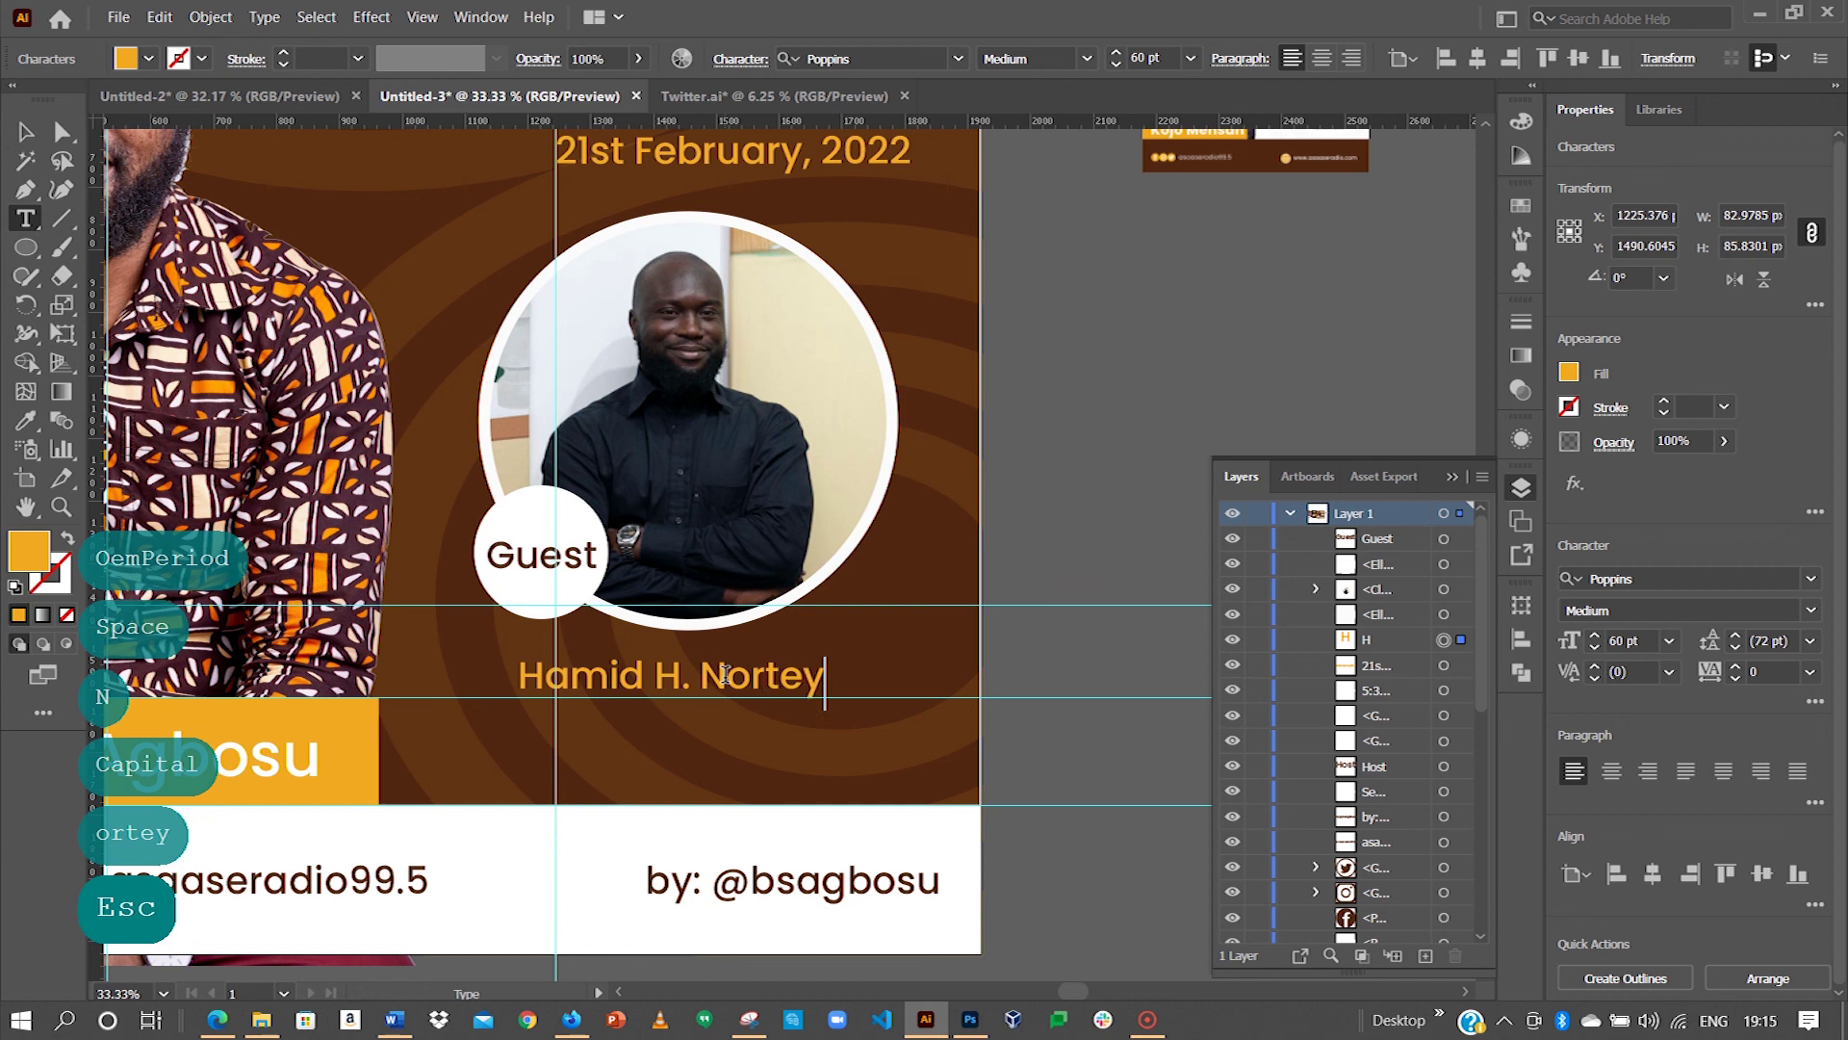
key(Escape)
mouse_move(761, 681)
mouse_down()
mouse_move(764, 665)
mouse_move(734, 680)
mouse_move(735, 702)
mouse_up()
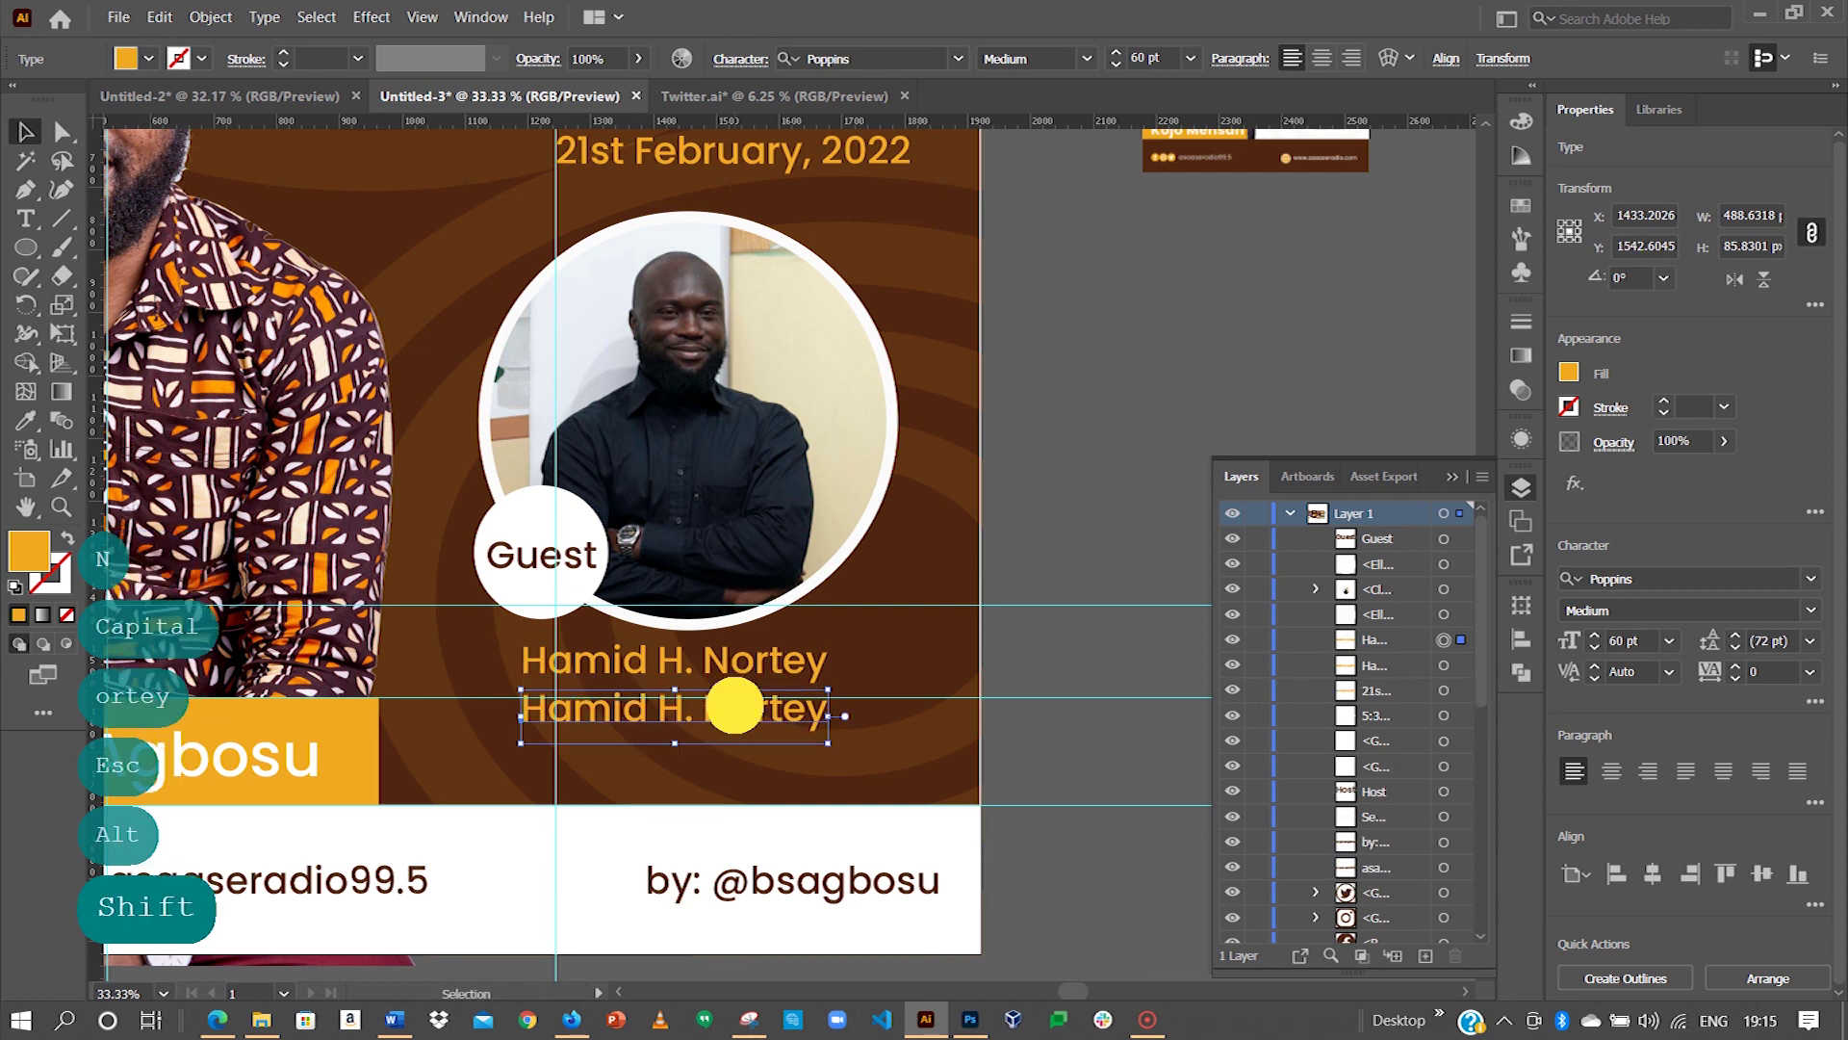
Step: Duplicate the name line beneath it and retype the copy as 'Artist'
double_click(736, 707)
triple_click(736, 707)
text(Conte)
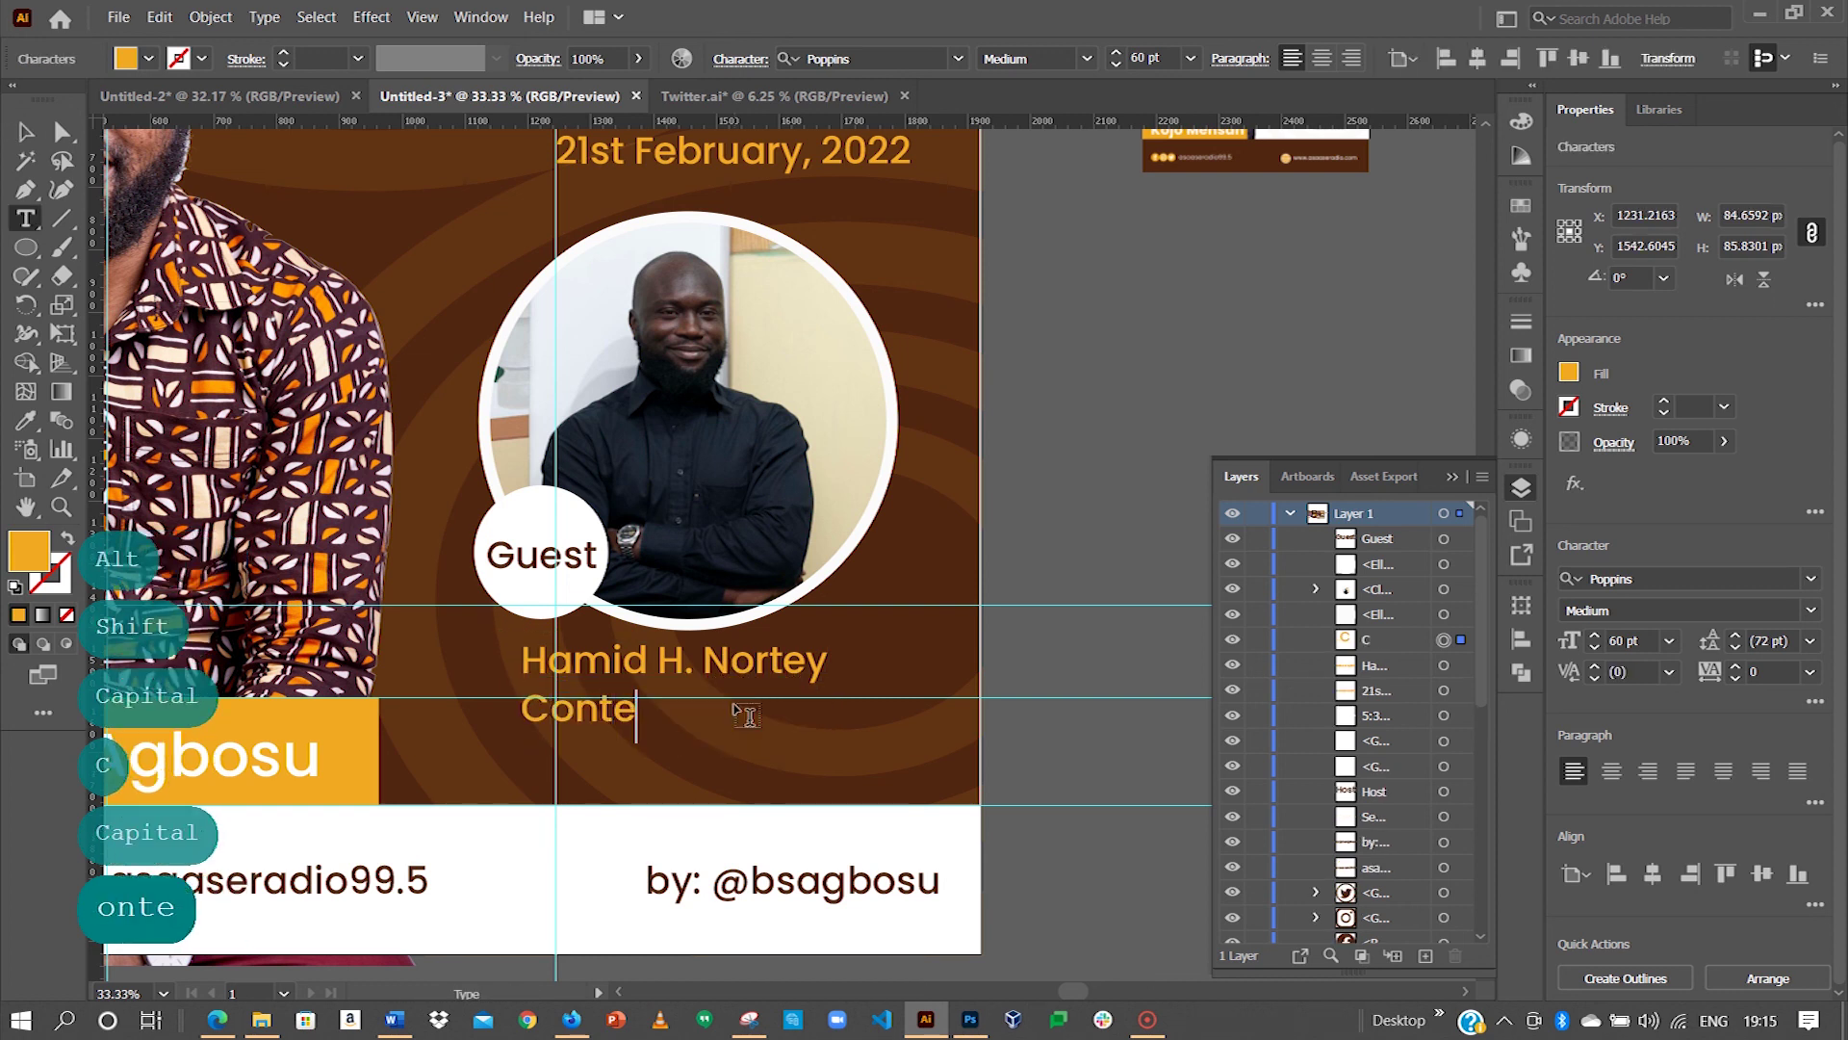
key(ctrl+a)
key(Caps_Lock)
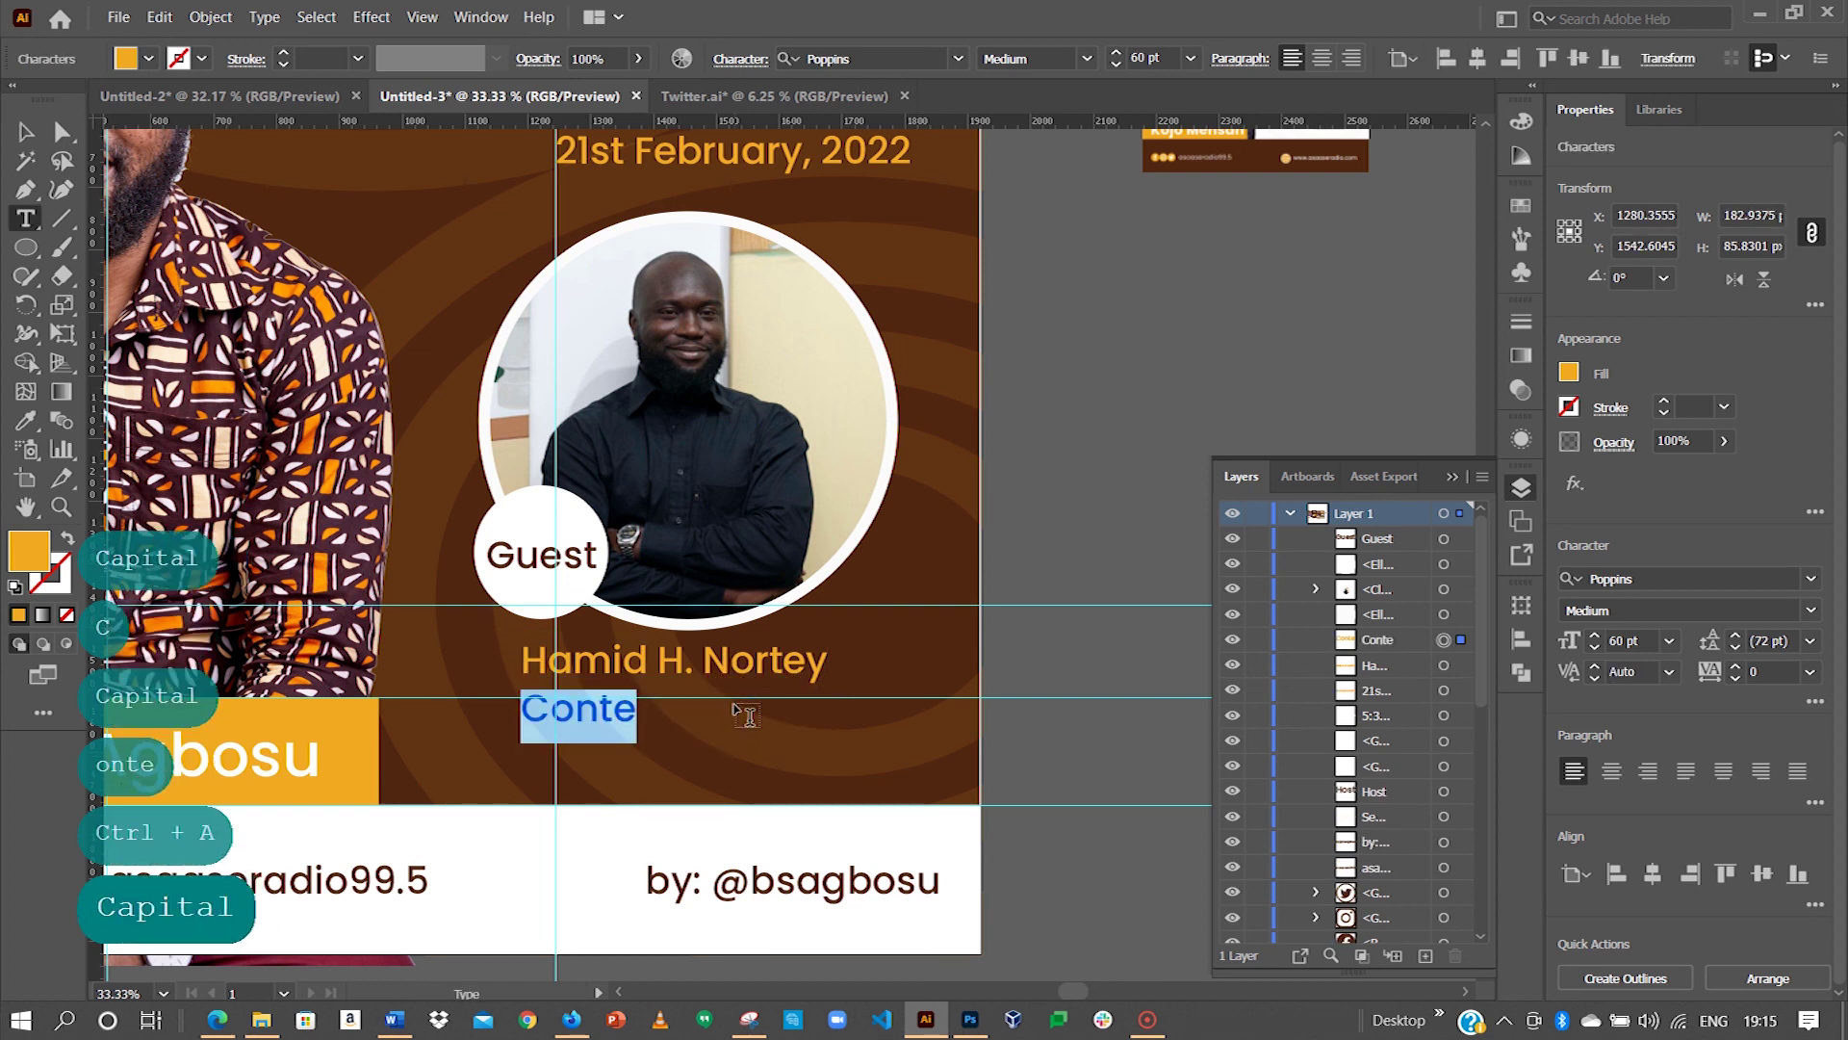
text(A)
key(Caps_Lock)
text(rtist)
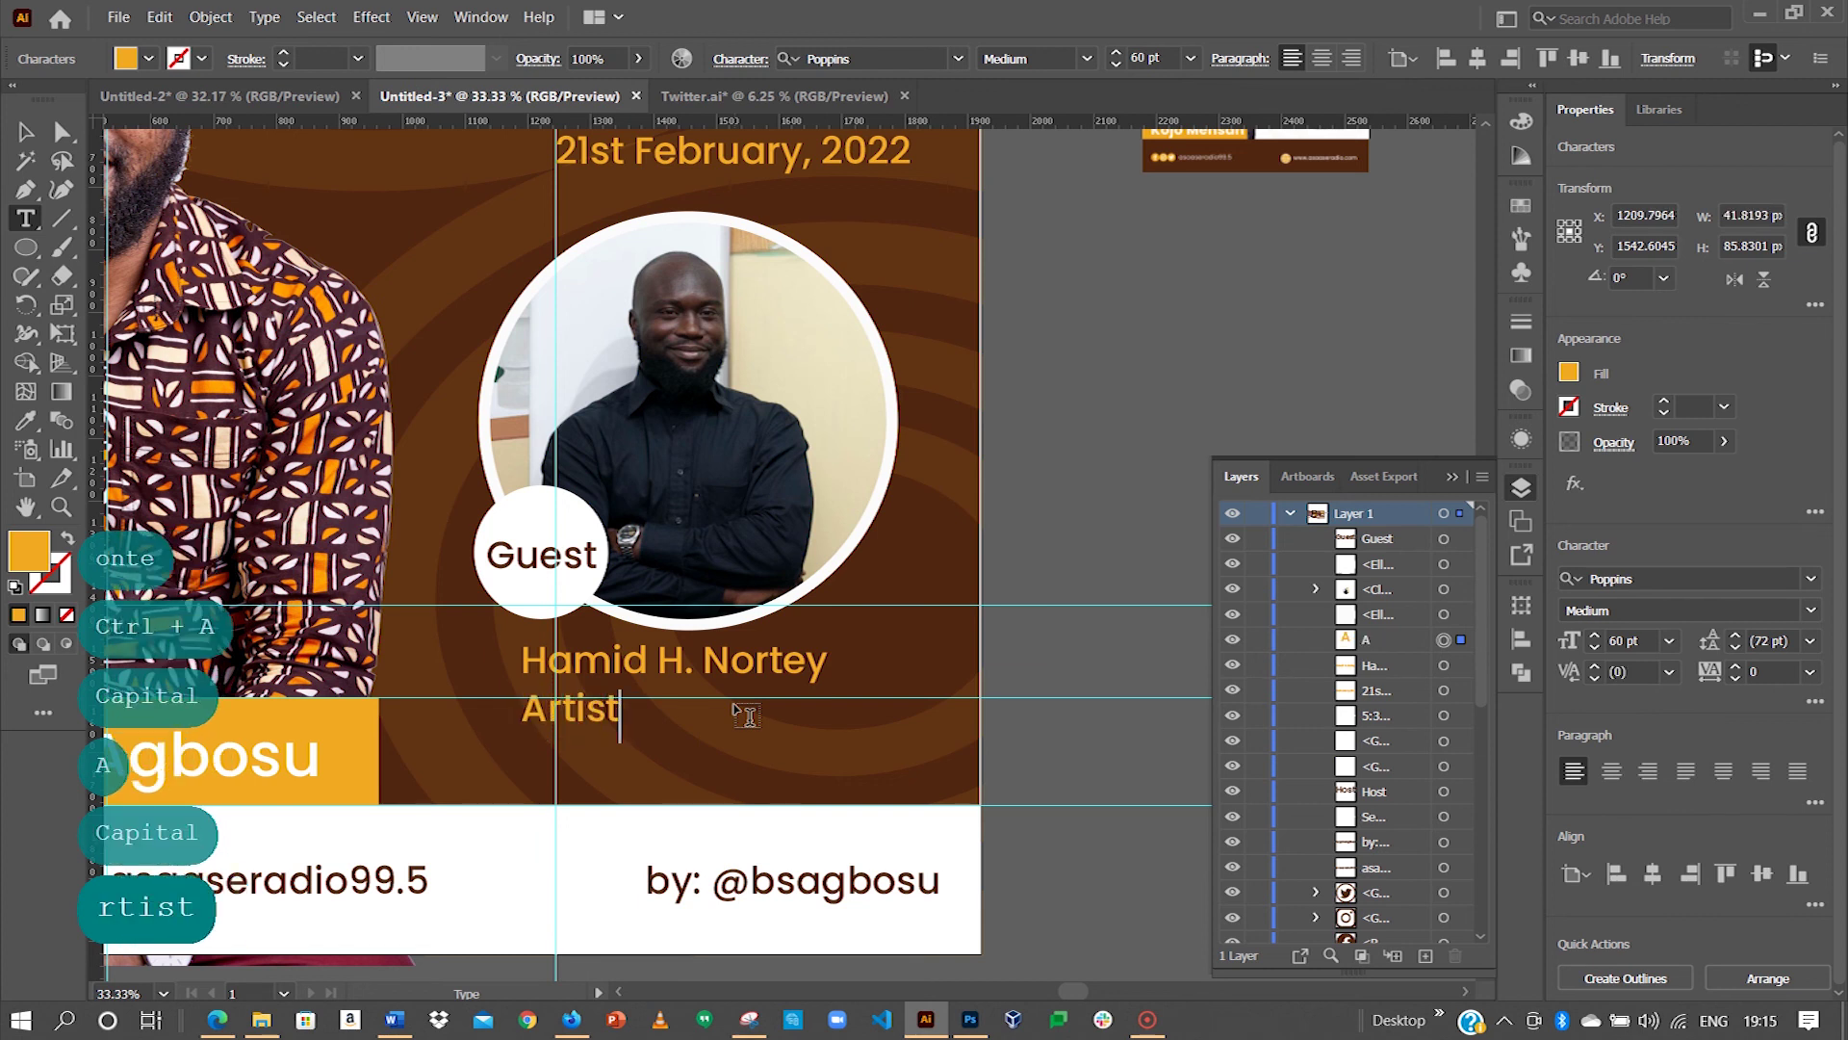
key(Escape)
Step: Colour the Artist title white and fine-tune its position under the name
scroll(741, 717, up, 1)
drag(587, 736, 683, 741)
key(i)
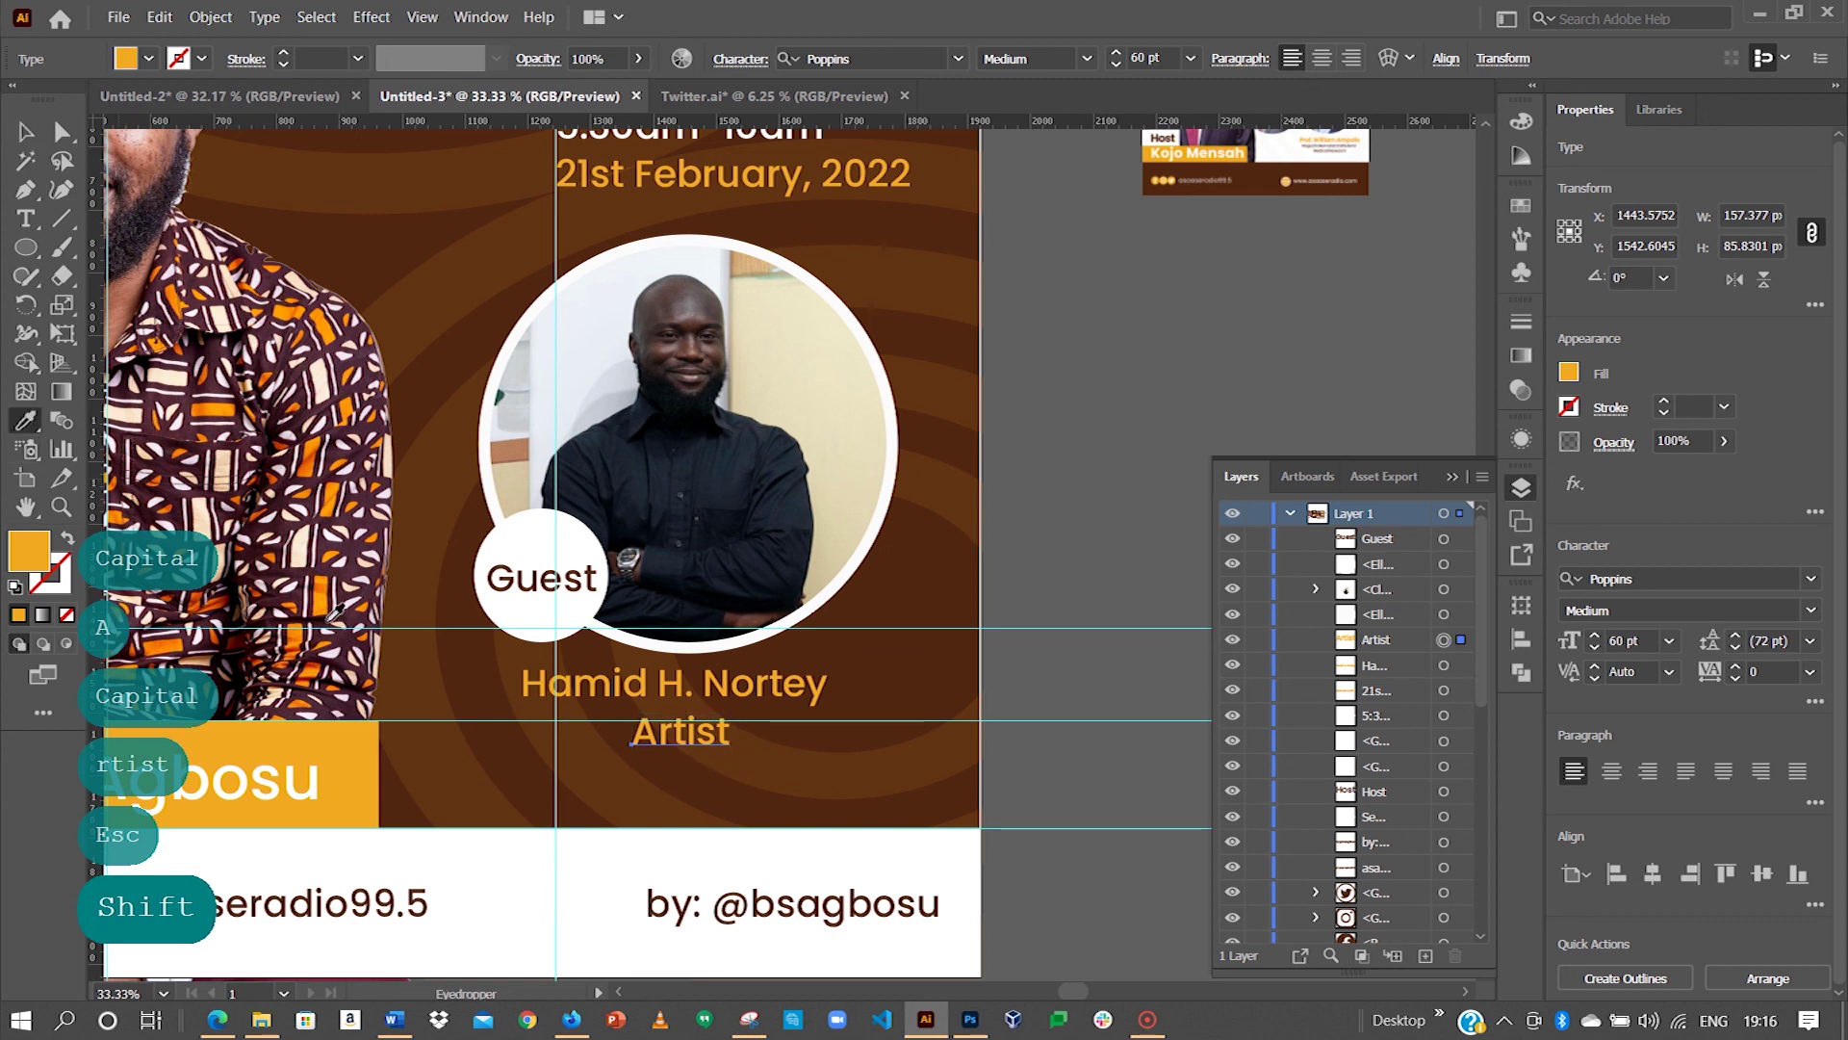
click(548, 861)
key(v)
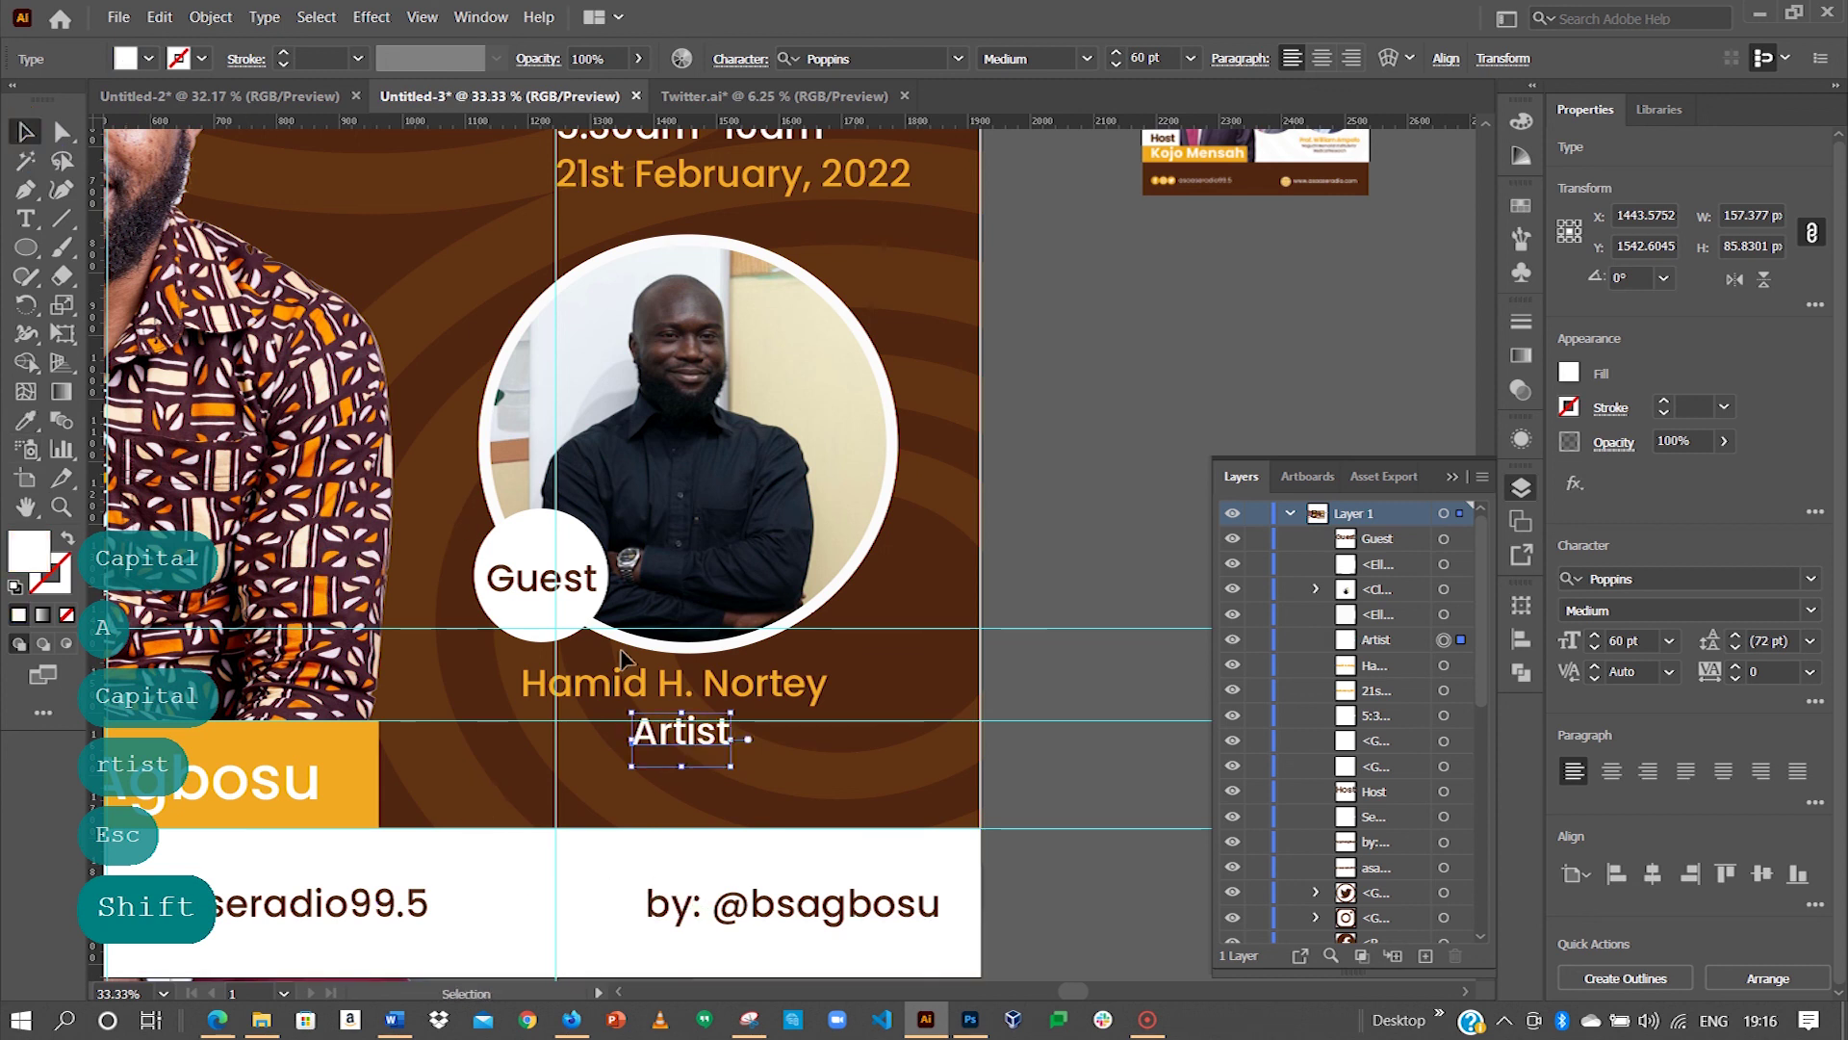
drag(679, 734, 679, 733)
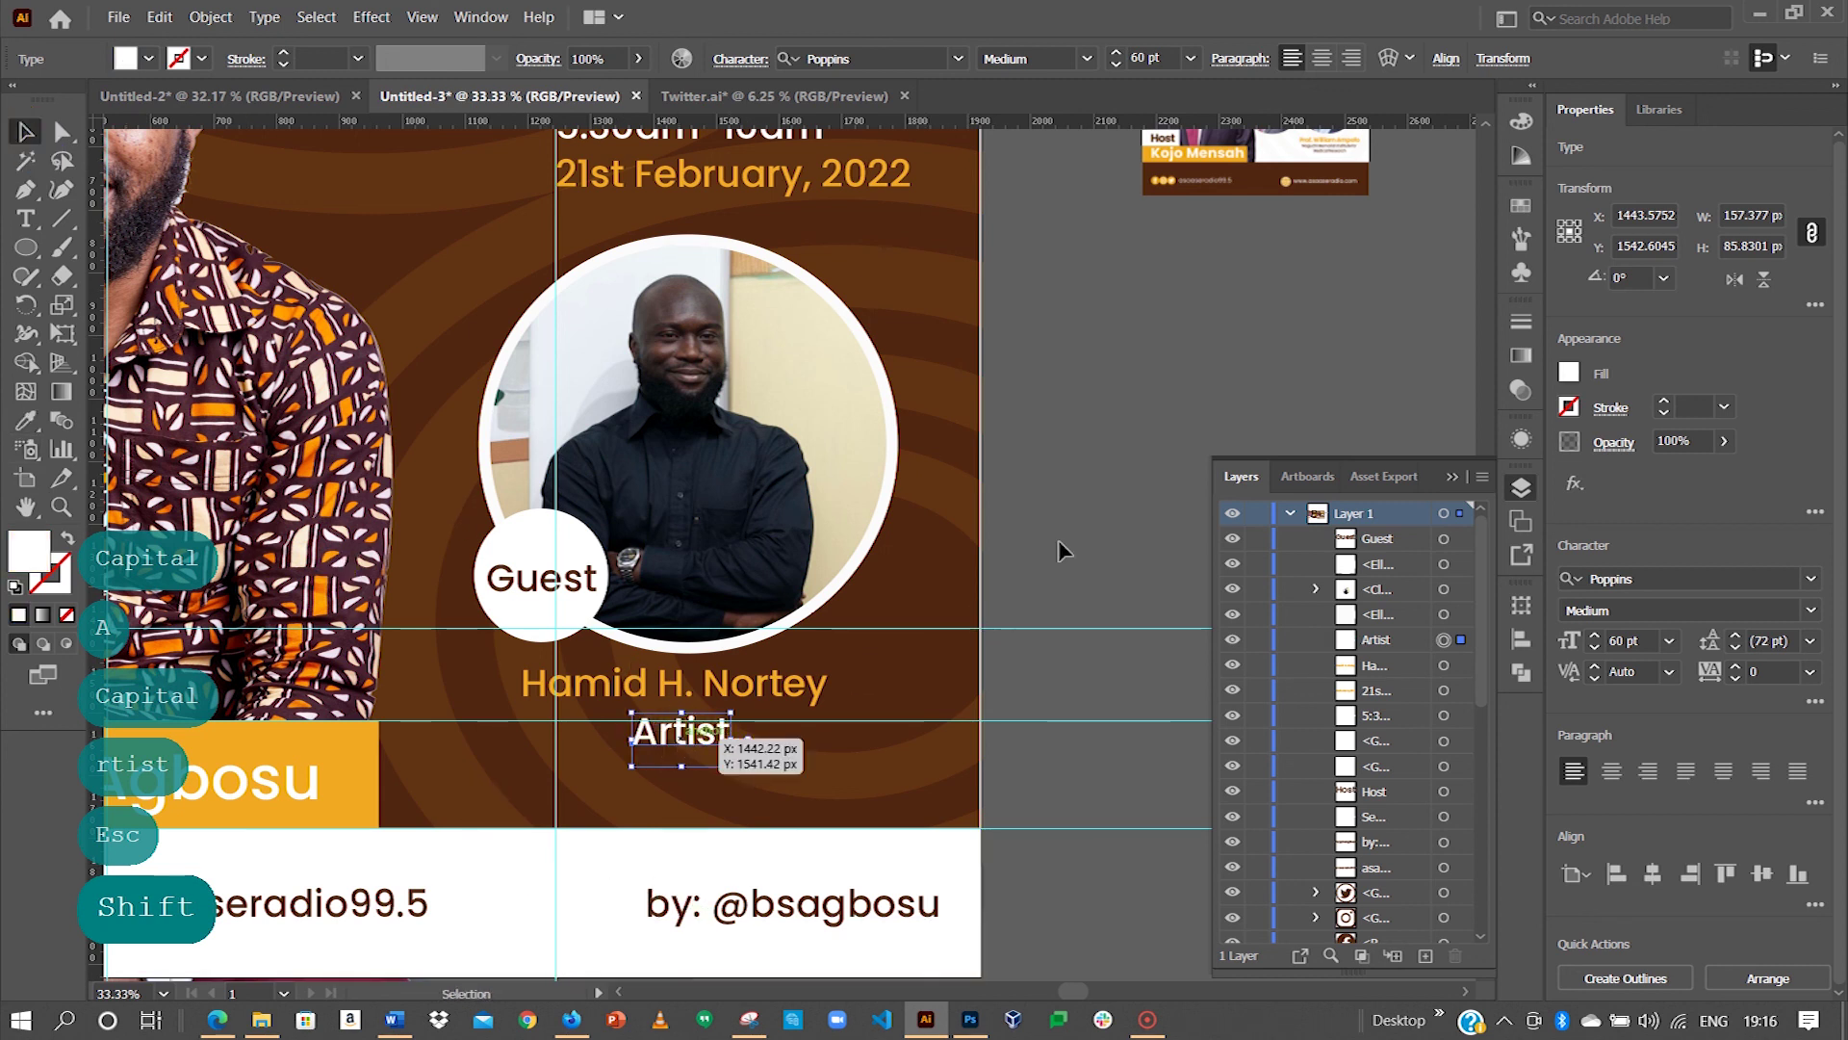
click(951, 632)
key(ctrl+minus)
key(ctrl+minus)
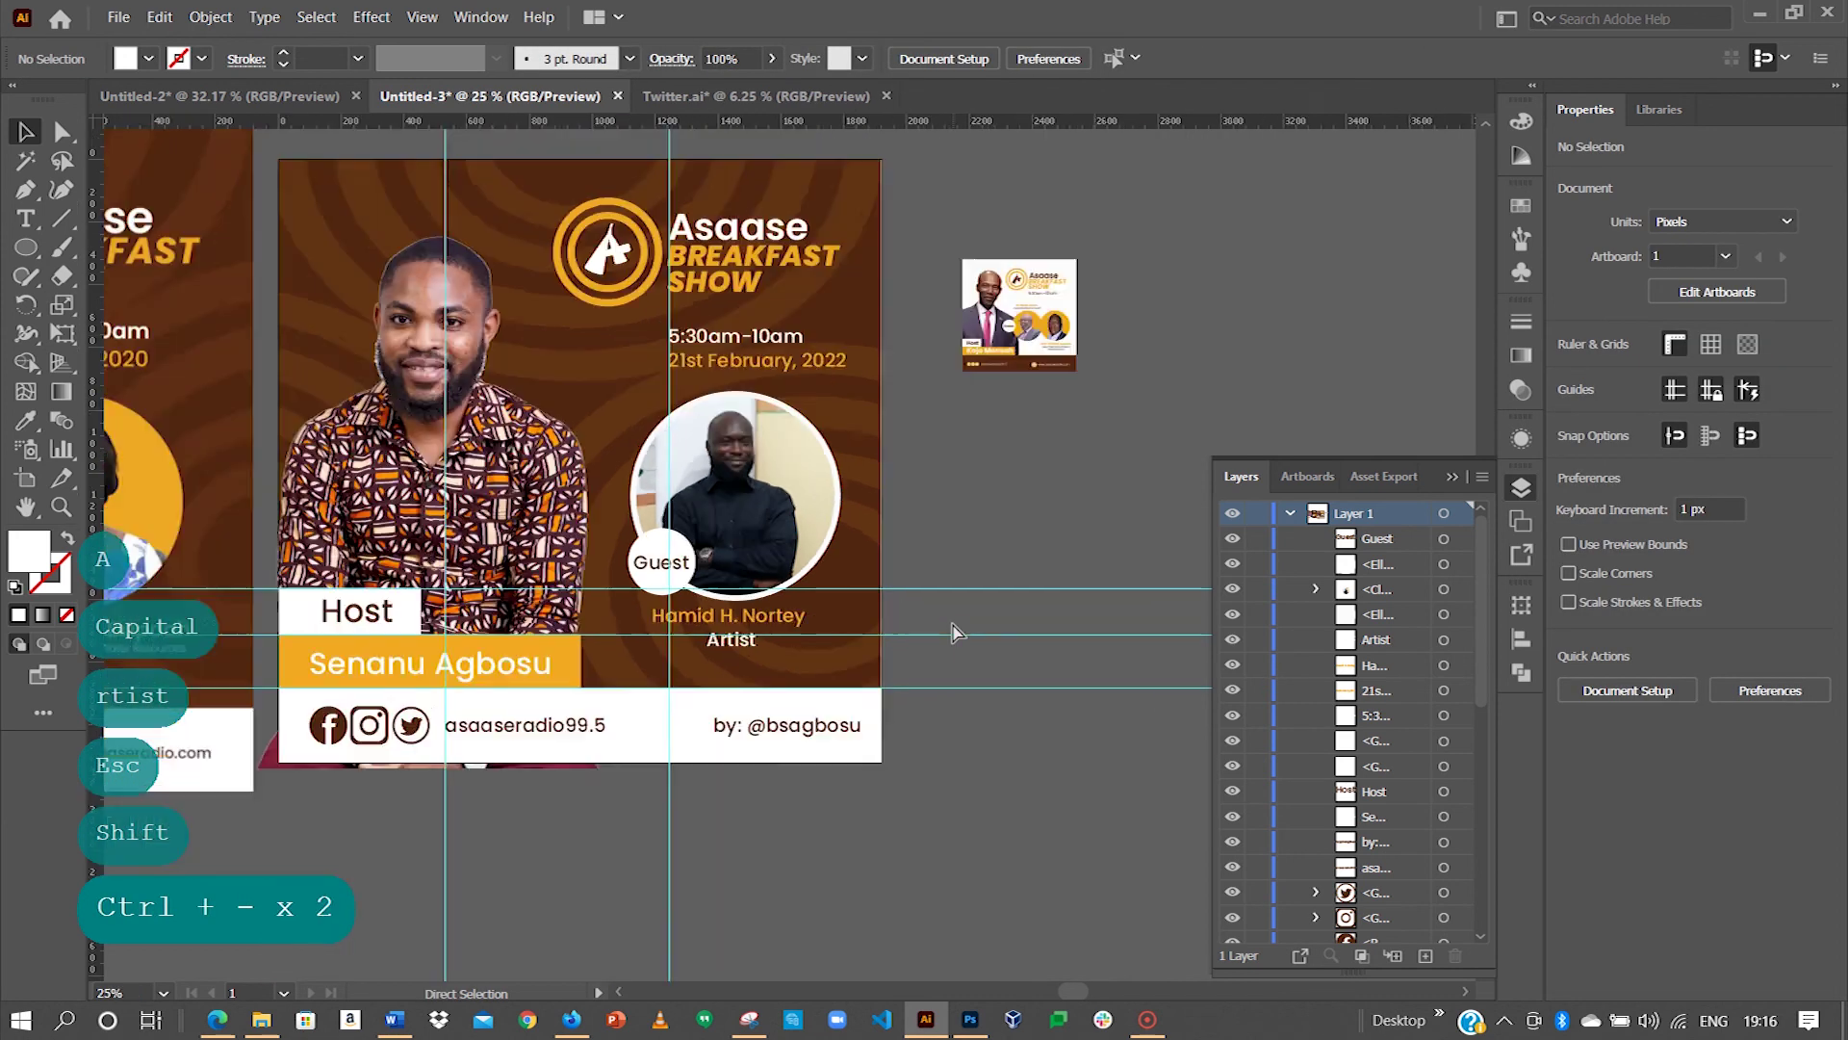
Step: Delete both reference flyer images, then fit the host flyer in view with panels hidden
key(ctrl+minus)
key(space)
drag(607, 566, 759, 606)
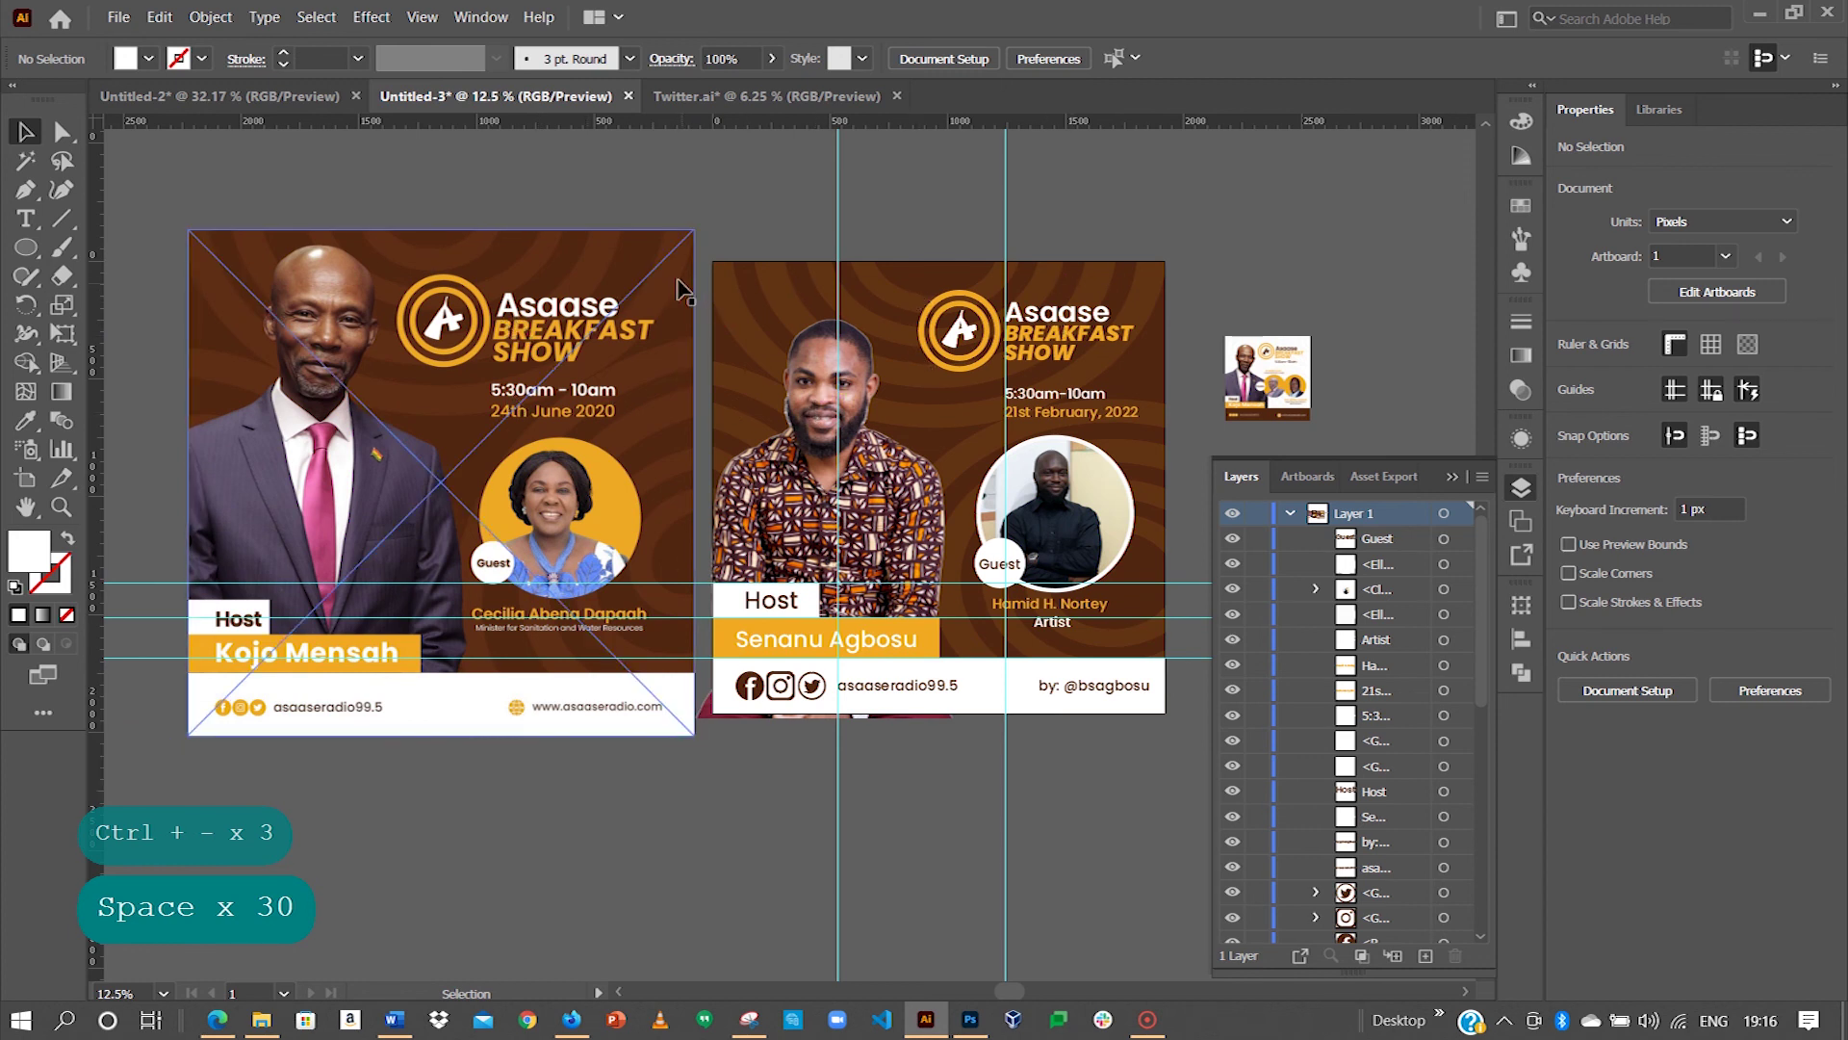
click(695, 231)
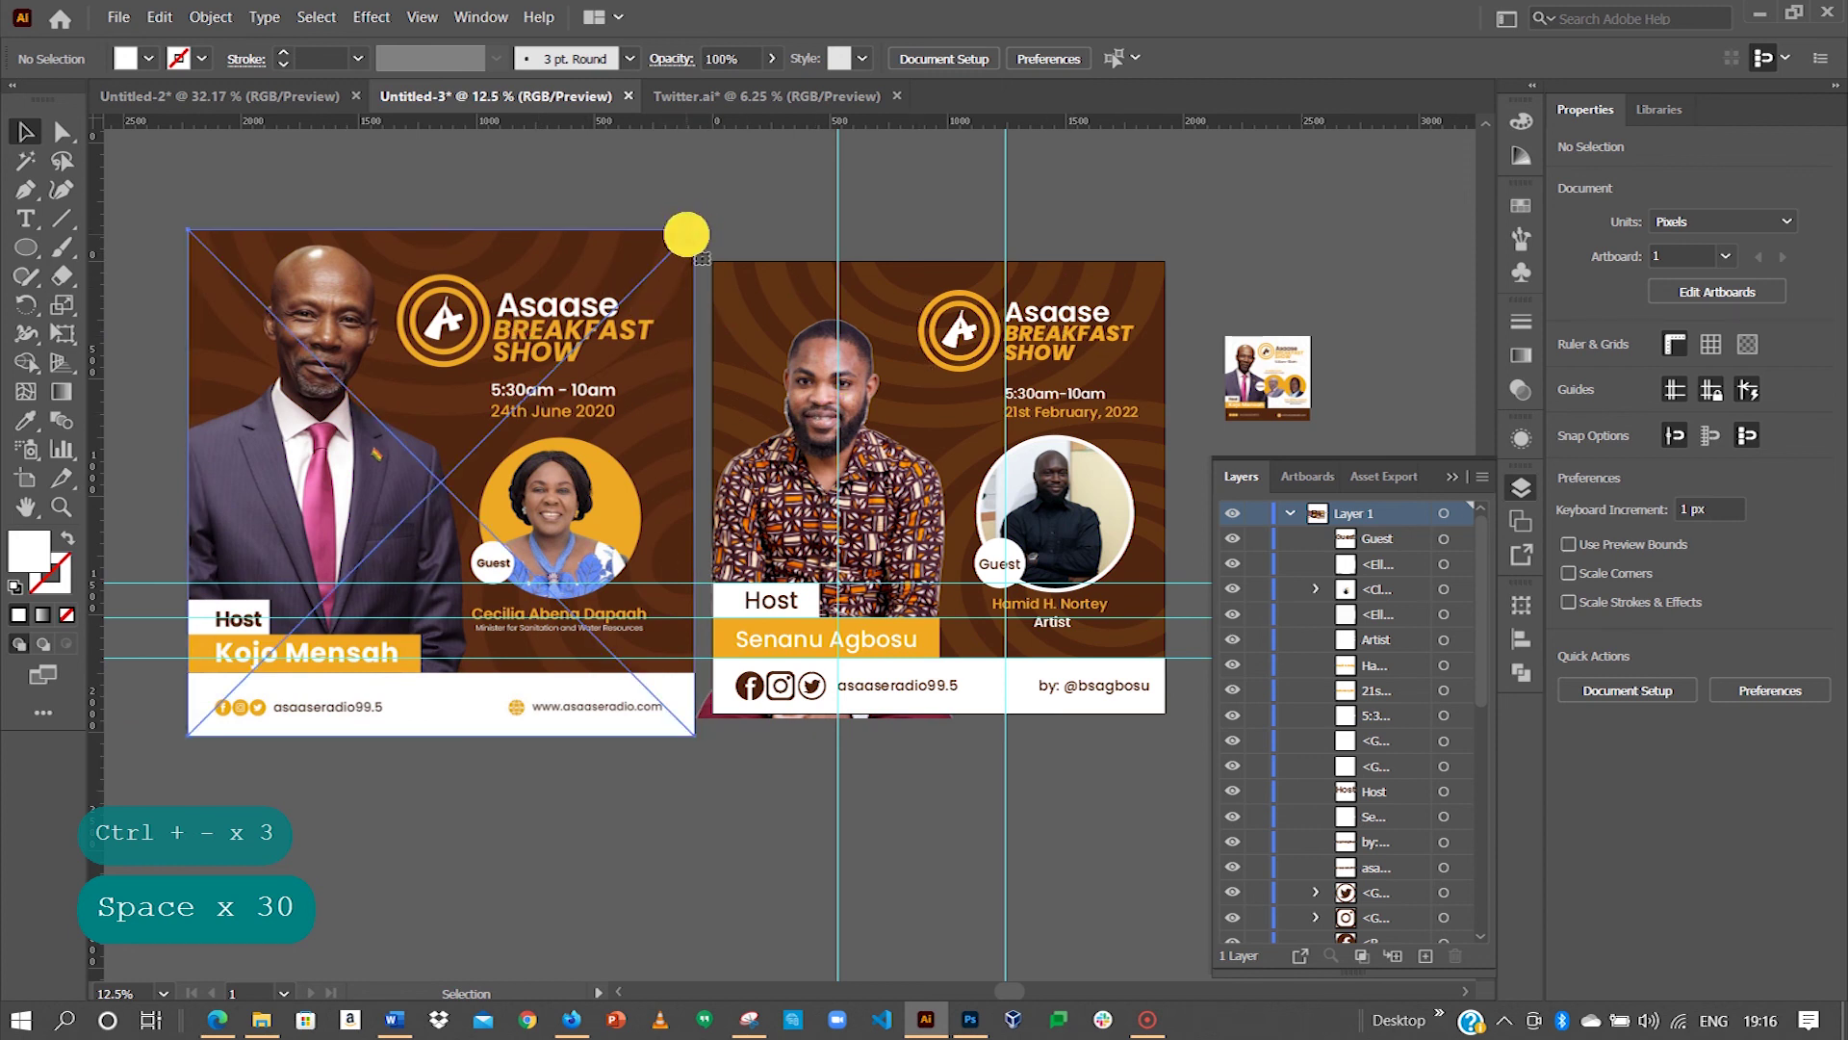
drag(700, 226, 672, 251)
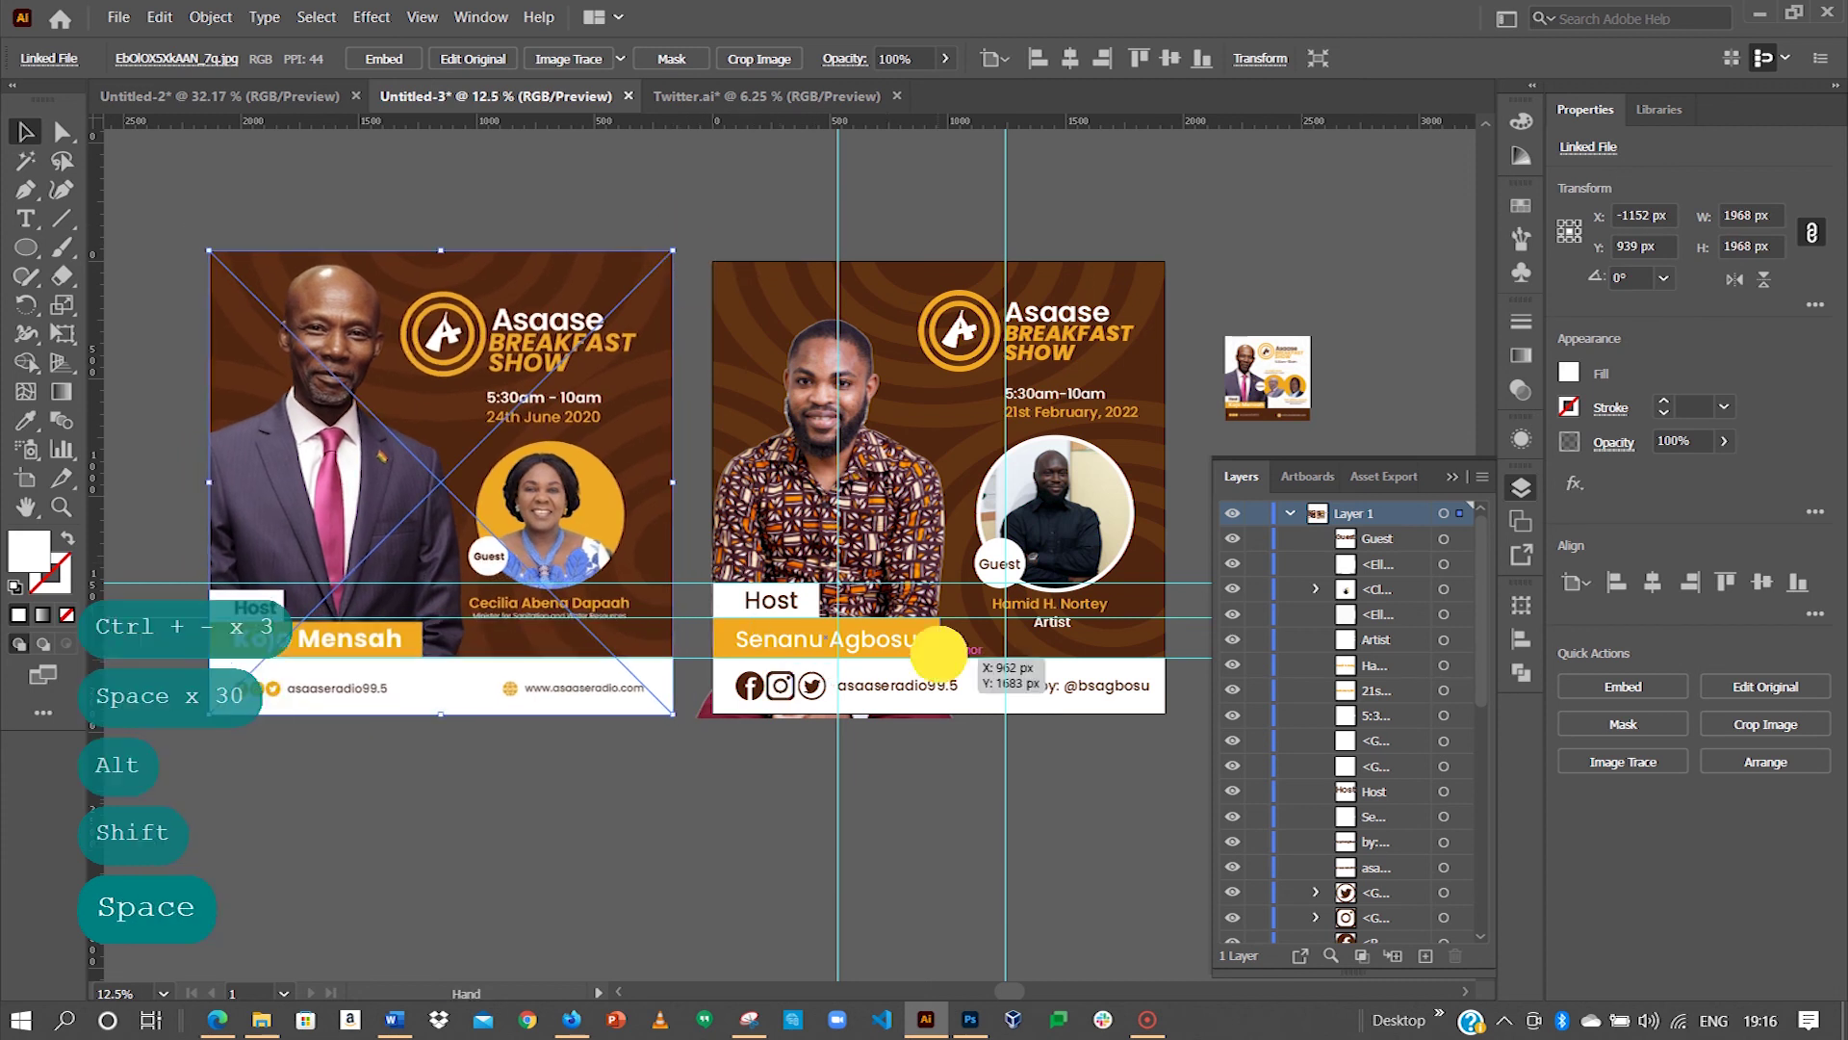
drag(933, 648, 649, 633)
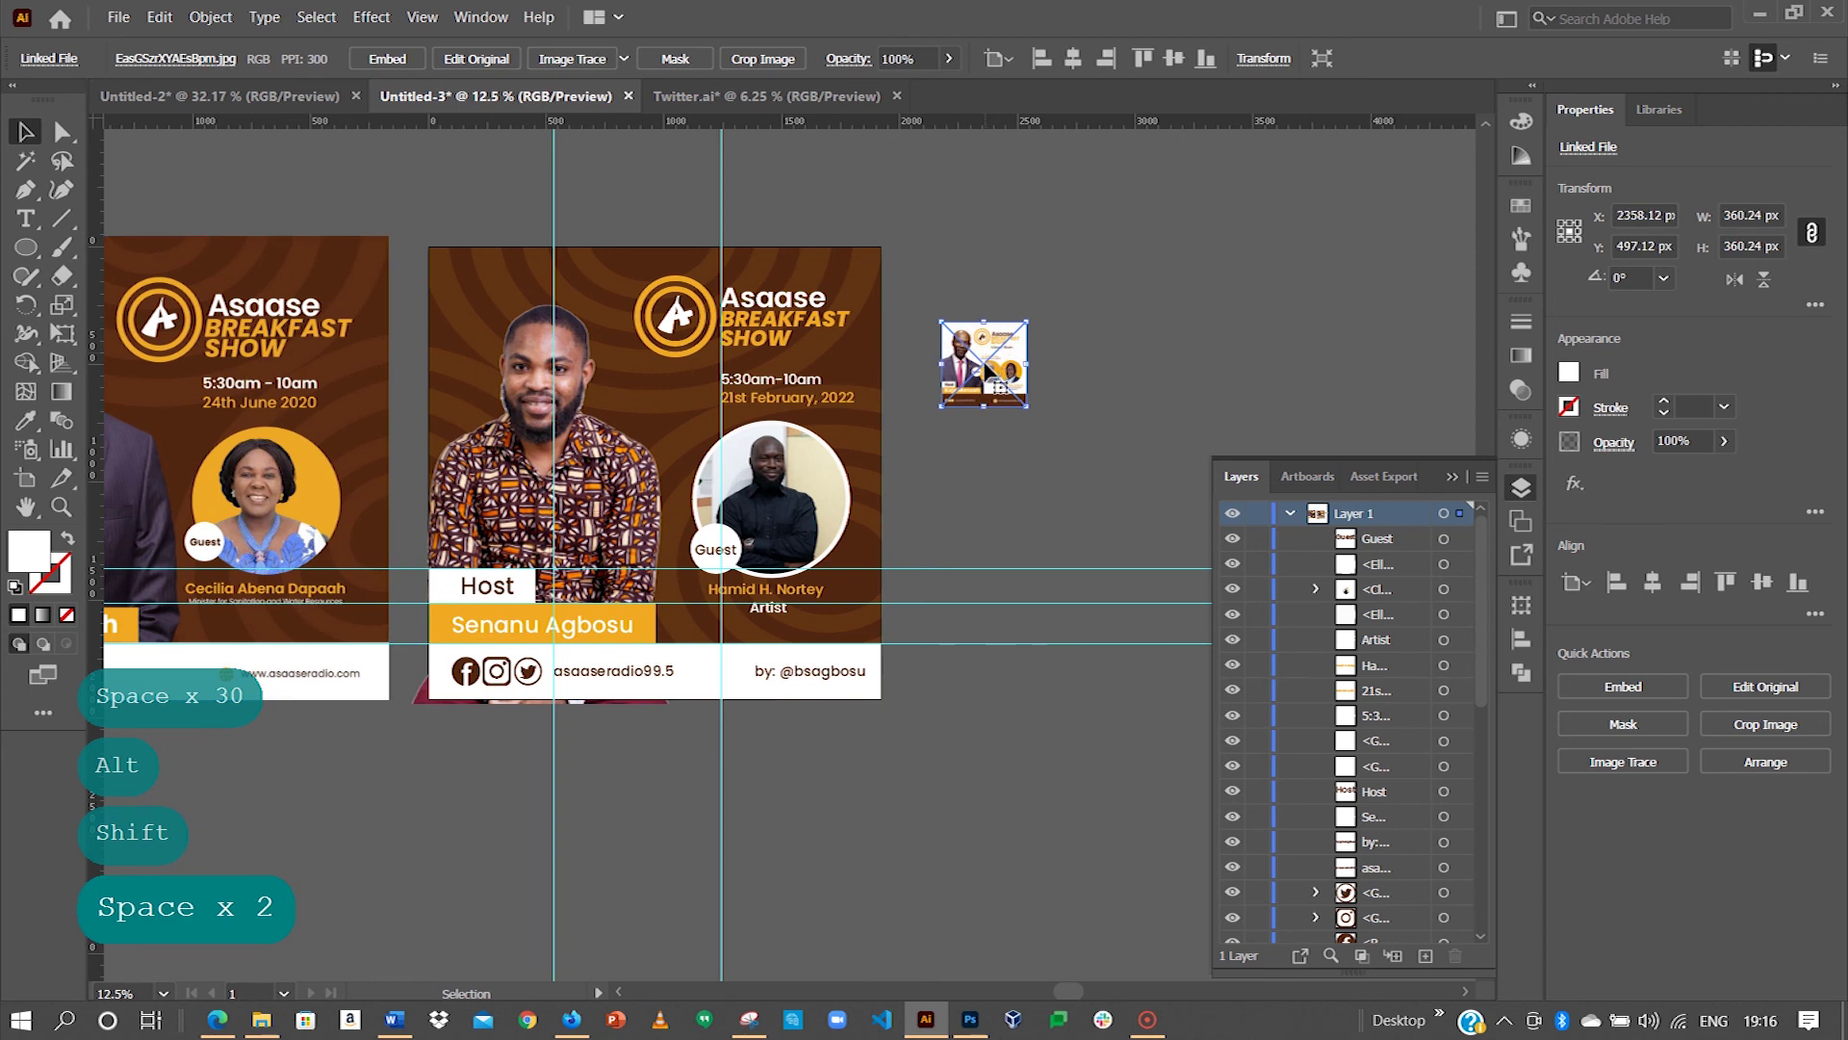
key(BackSpace)
key(BackSpace)
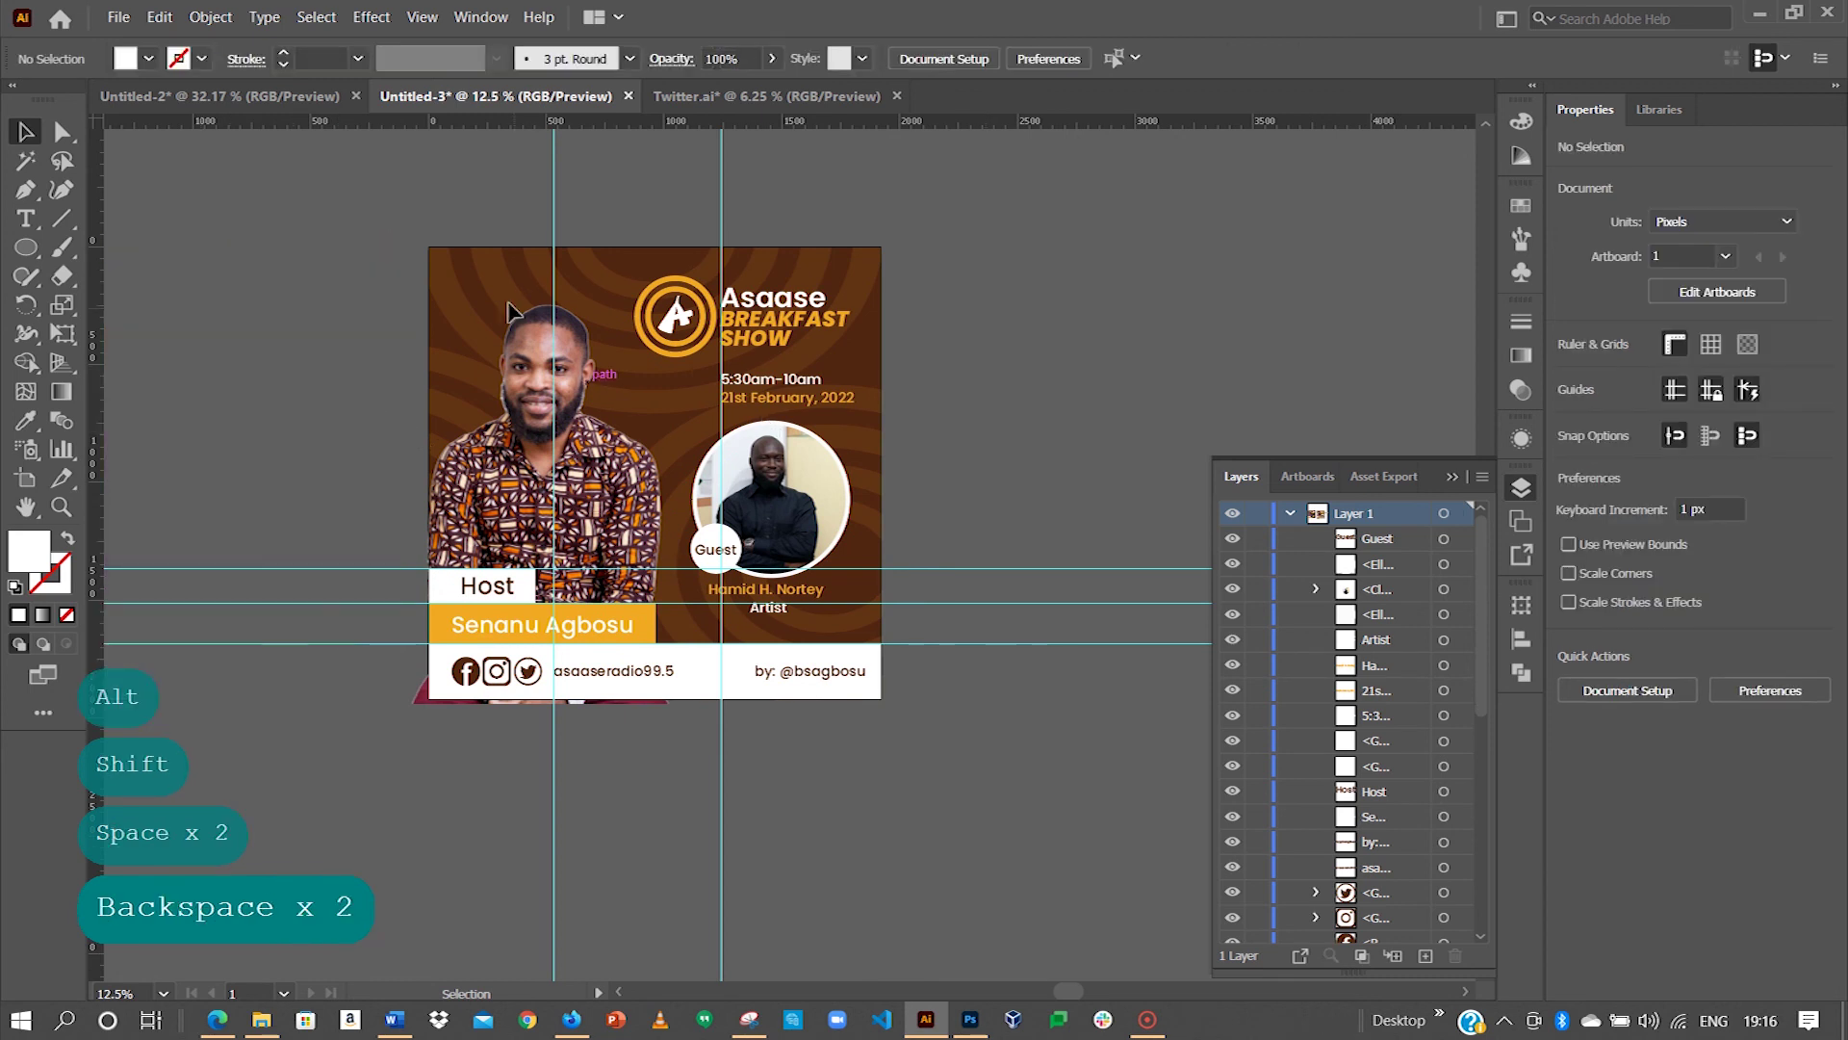
key(ctrl+0)
key(Tab)
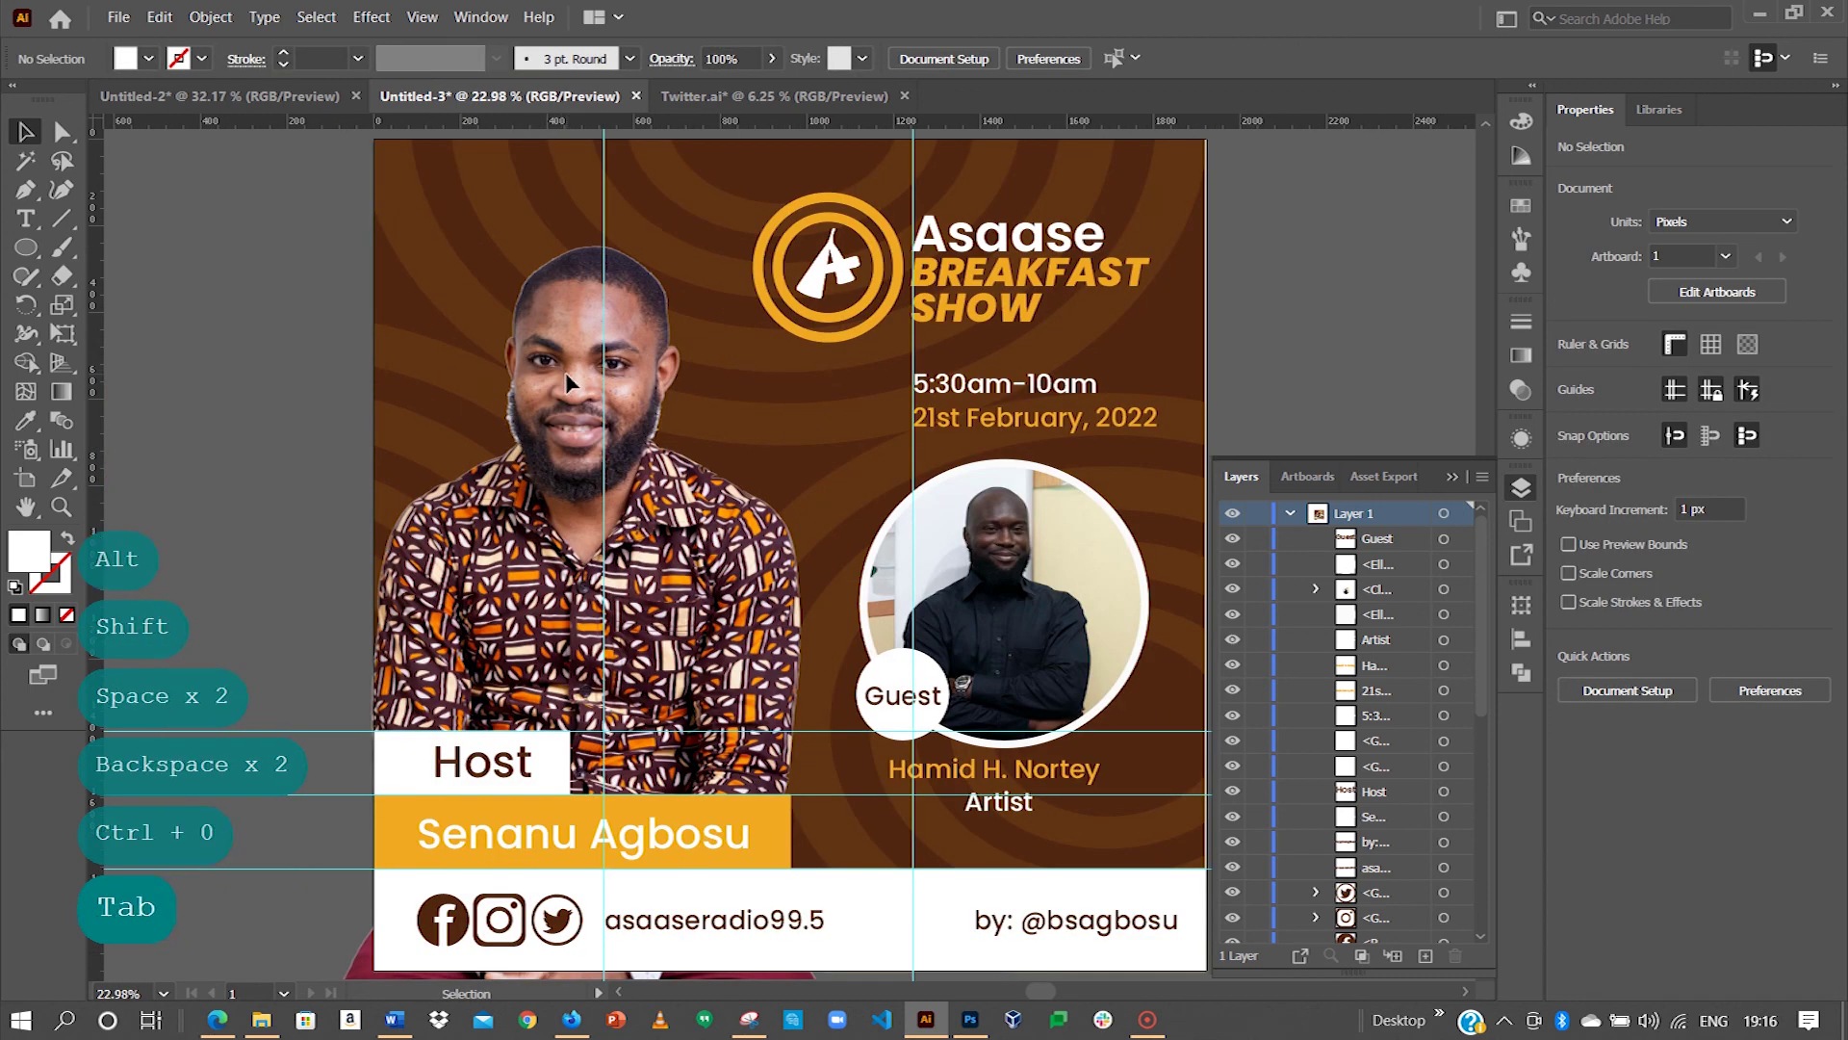